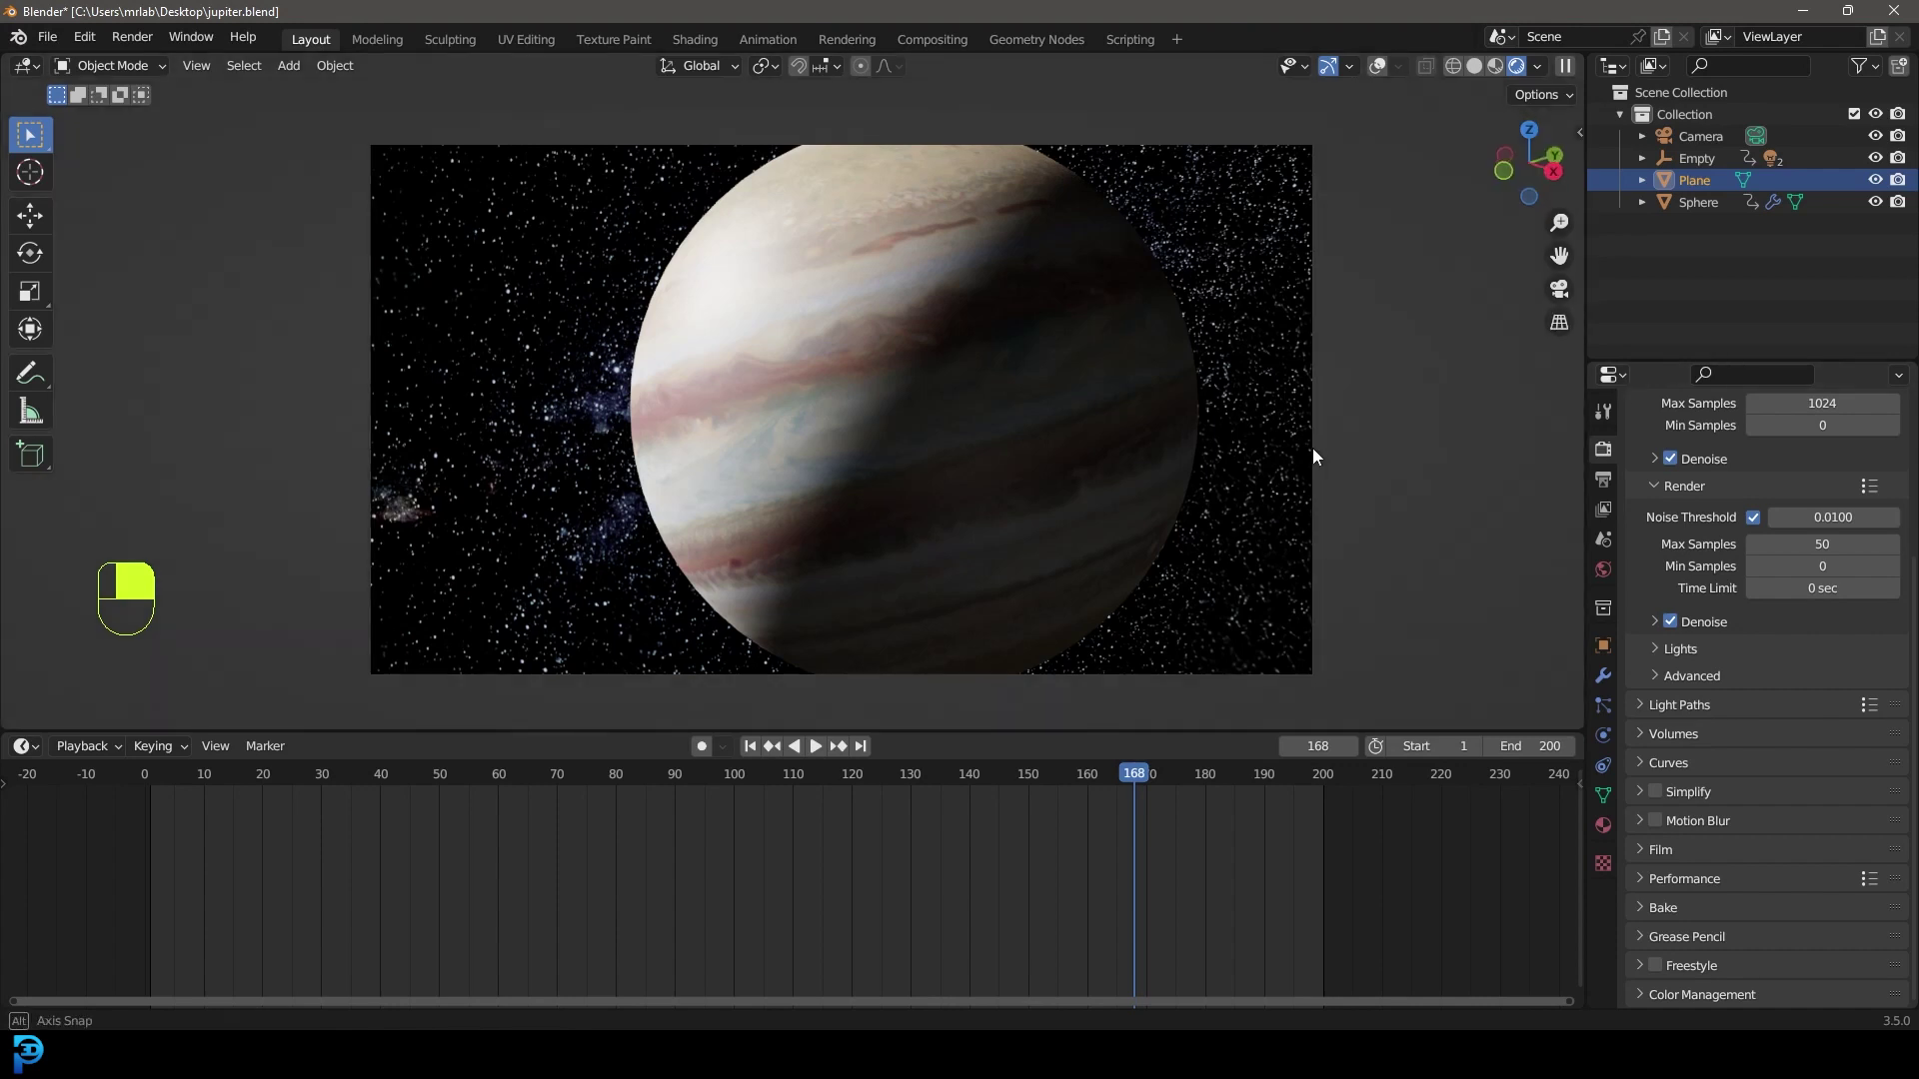
- Switch the viewport from Solid to Rendered shading, then view Jupiter through the scene camera
{"action": "mouse_move", "coordinate": [1311, 447]}
{"action": "middle_mouse_down"}
{"action": "mouse_move", "coordinate": [1063, 411]}
{"action": "mouse_move", "coordinate": [1142, 419]}
{"action": "middle_mouse_up"}
{"action": "key", "text": "z"}
{"action": "left_click", "coordinate": [1237, 411]}
{"action": "key", "text": "z"}
{"action": "left_click", "coordinate": [1121, 292]}
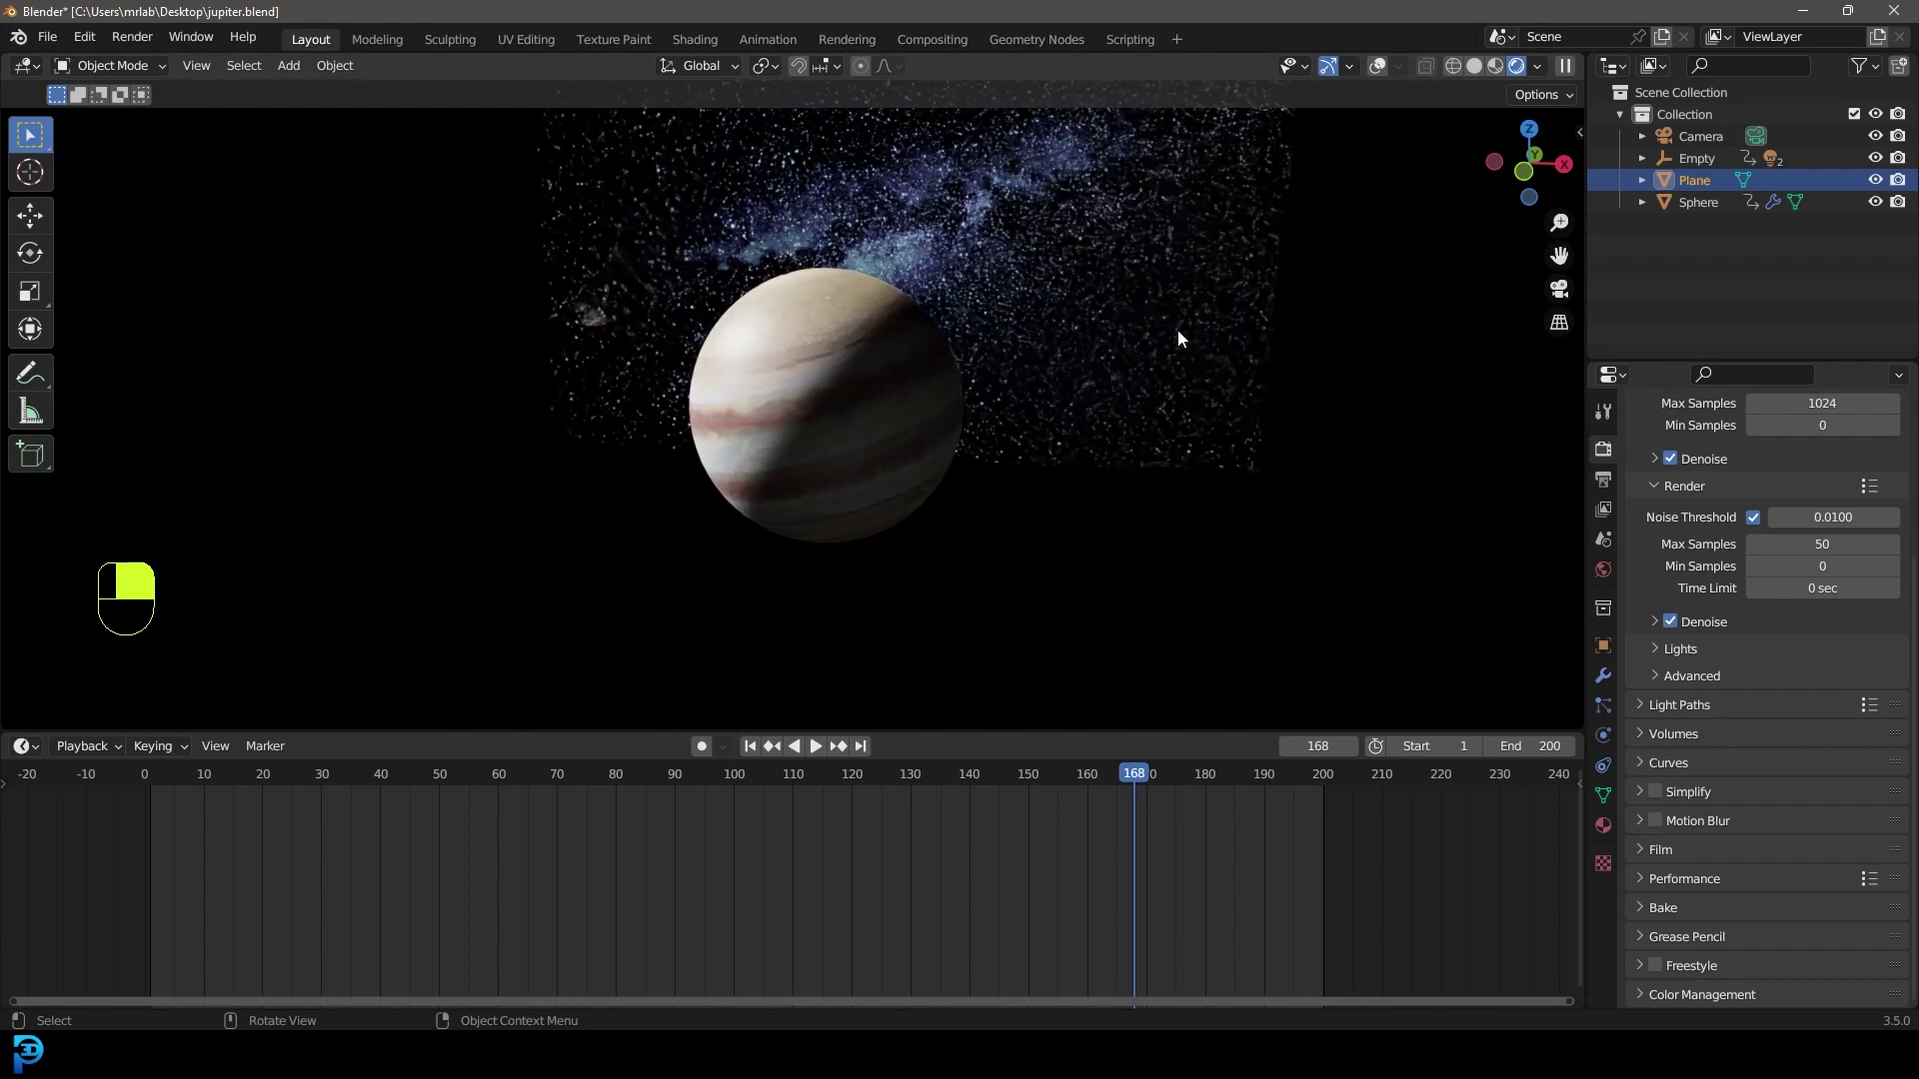
{"action": "key", "text": "KP_0"}
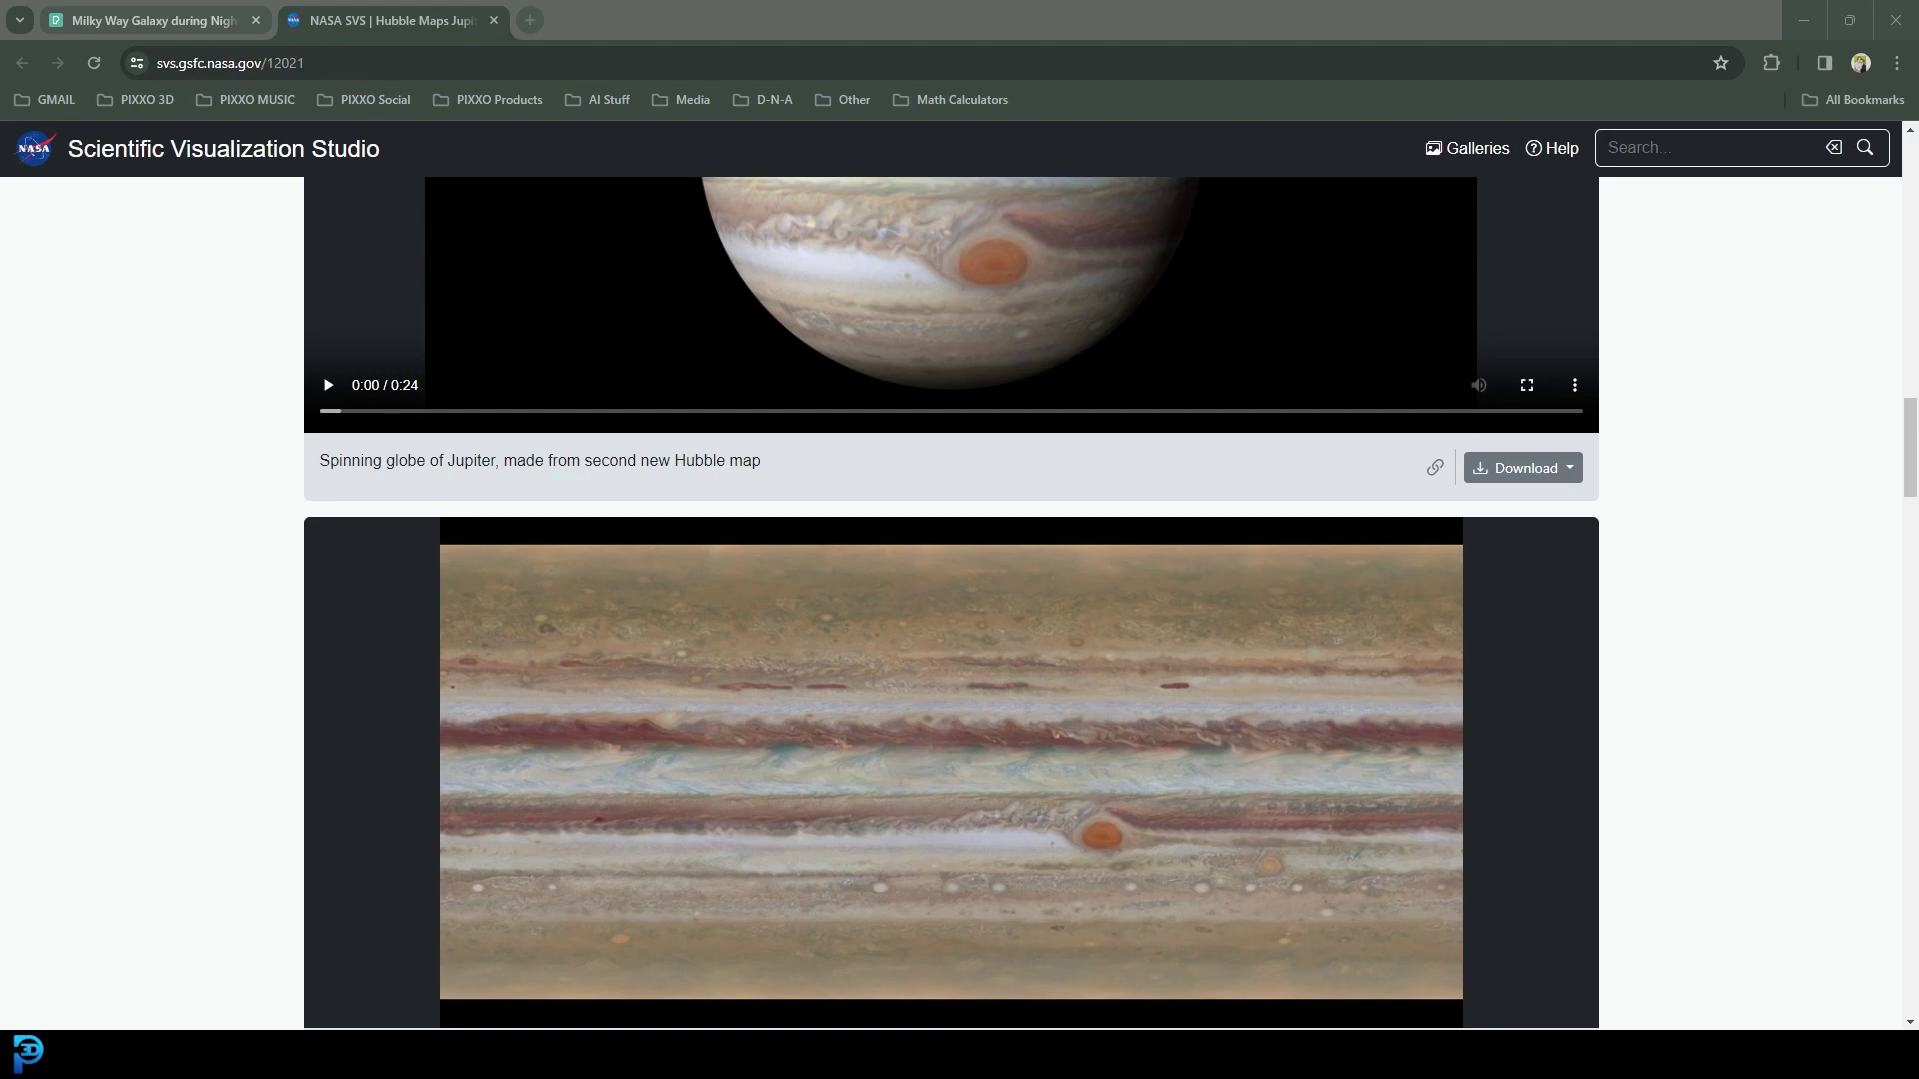
- Download the 3600x1800 TIF of the flat Hubble Jupiter global map
{"action": "scroll", "coordinate": [536, 333], "scroll_direction": "down", "scroll_amount": 3}
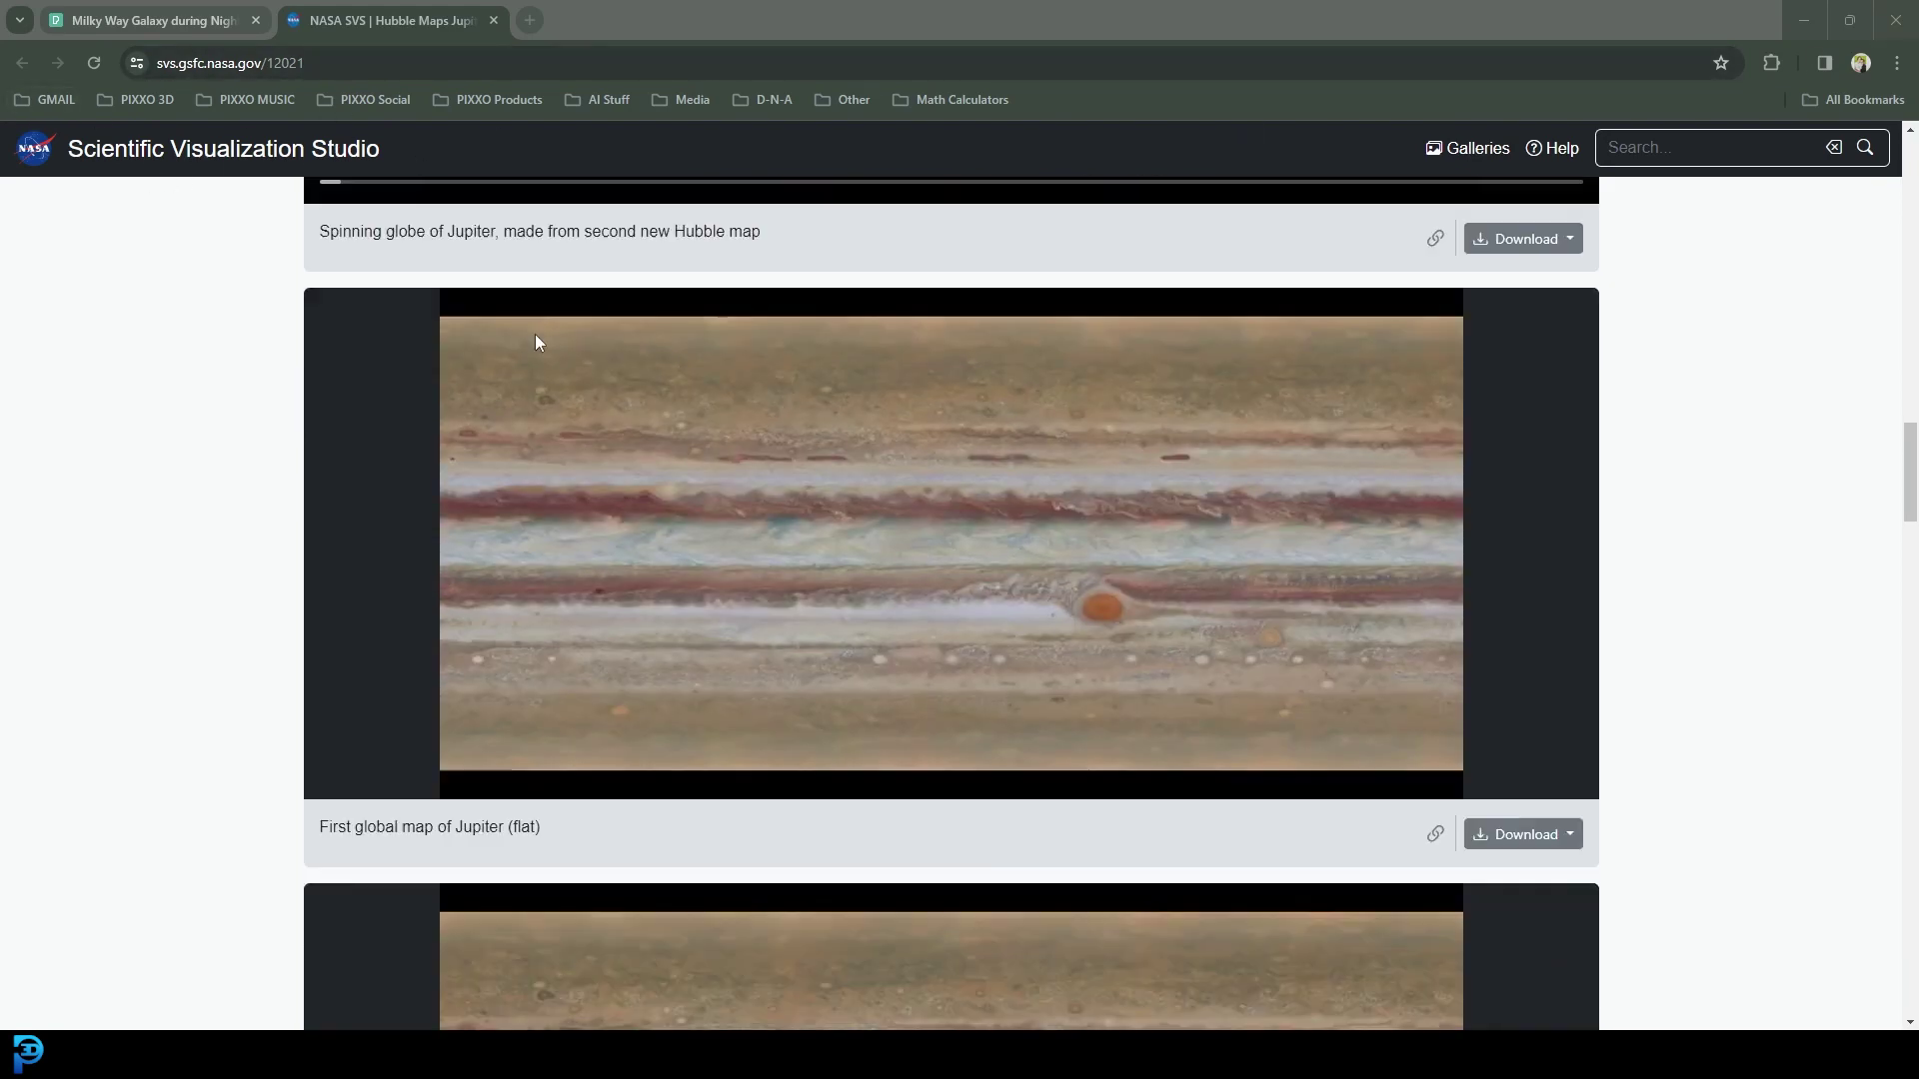
{"action": "scroll", "coordinate": [545, 362], "scroll_direction": "up", "scroll_amount": 10}
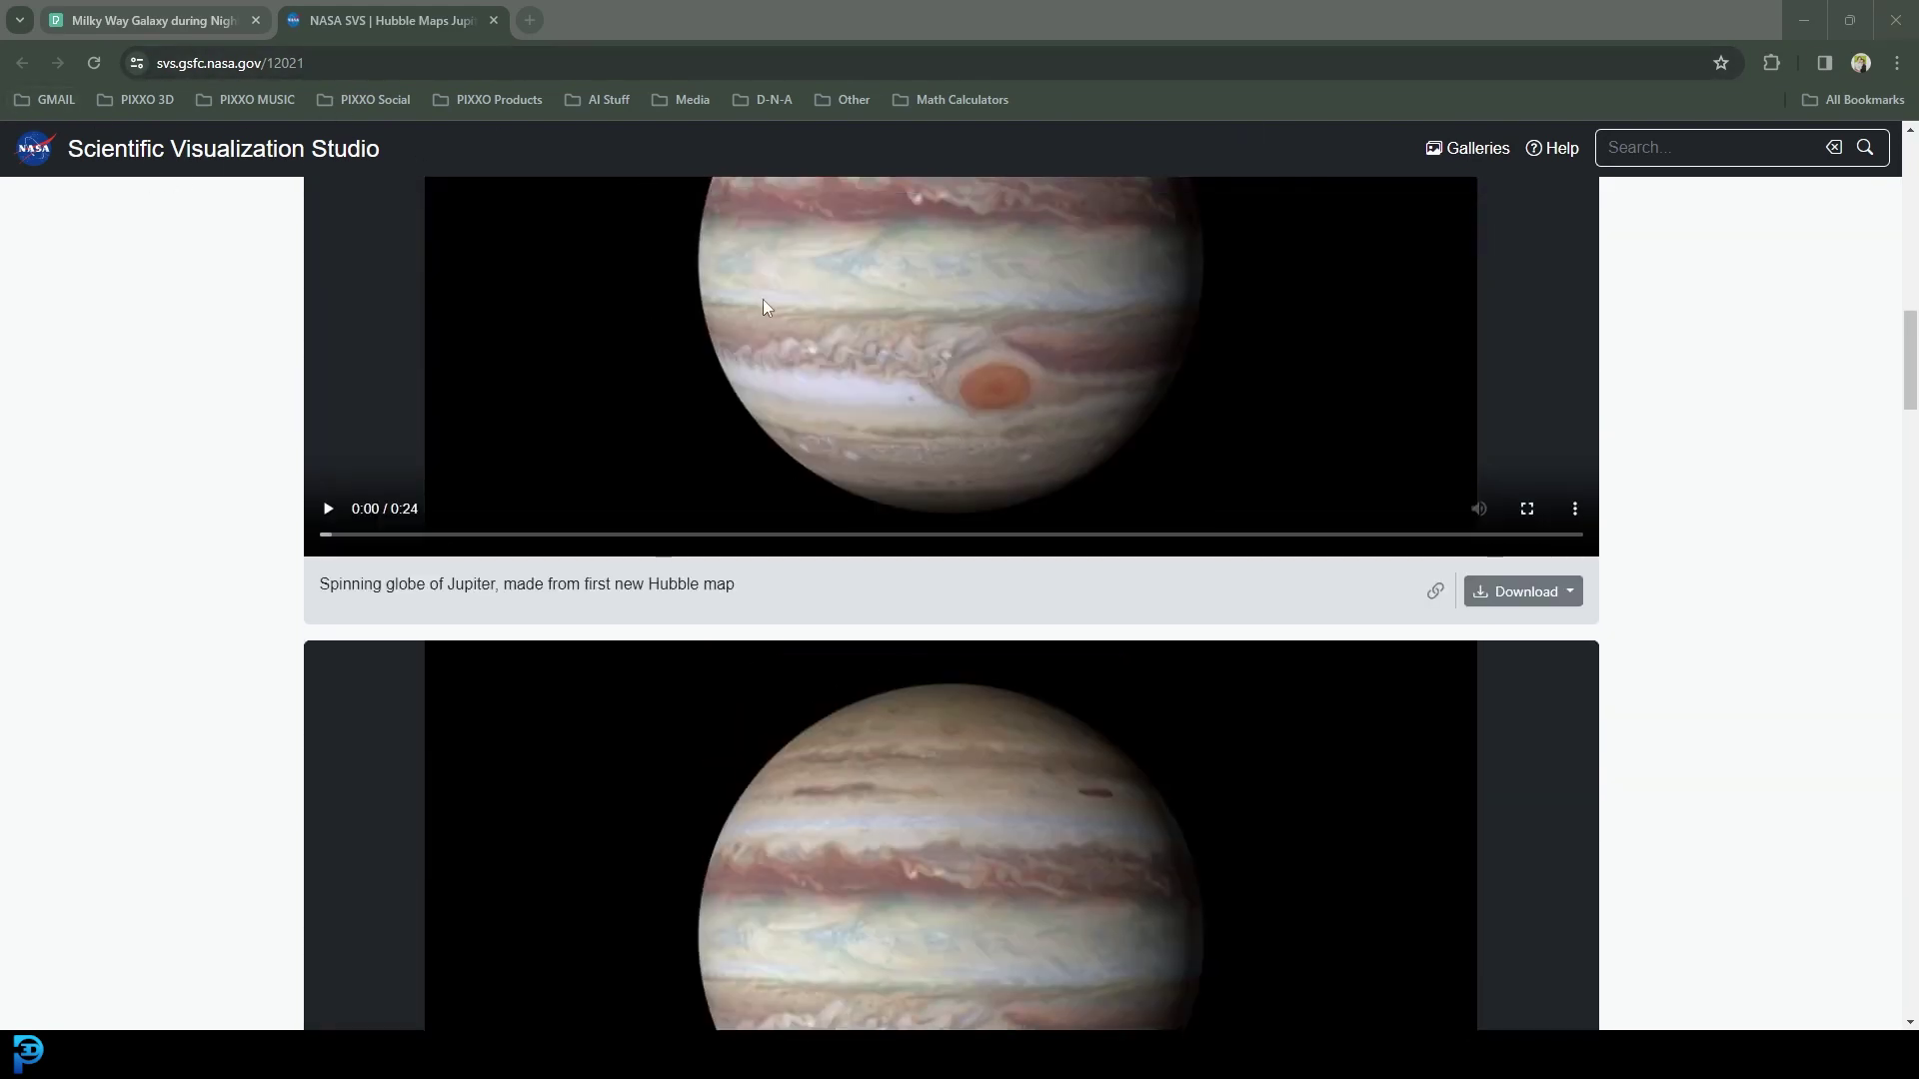
{"action": "scroll", "coordinate": [595, 342], "scroll_direction": "down", "scroll_amount": 3}
{"action": "scroll", "coordinate": [593, 320], "scroll_direction": "down", "scroll_amount": 7}
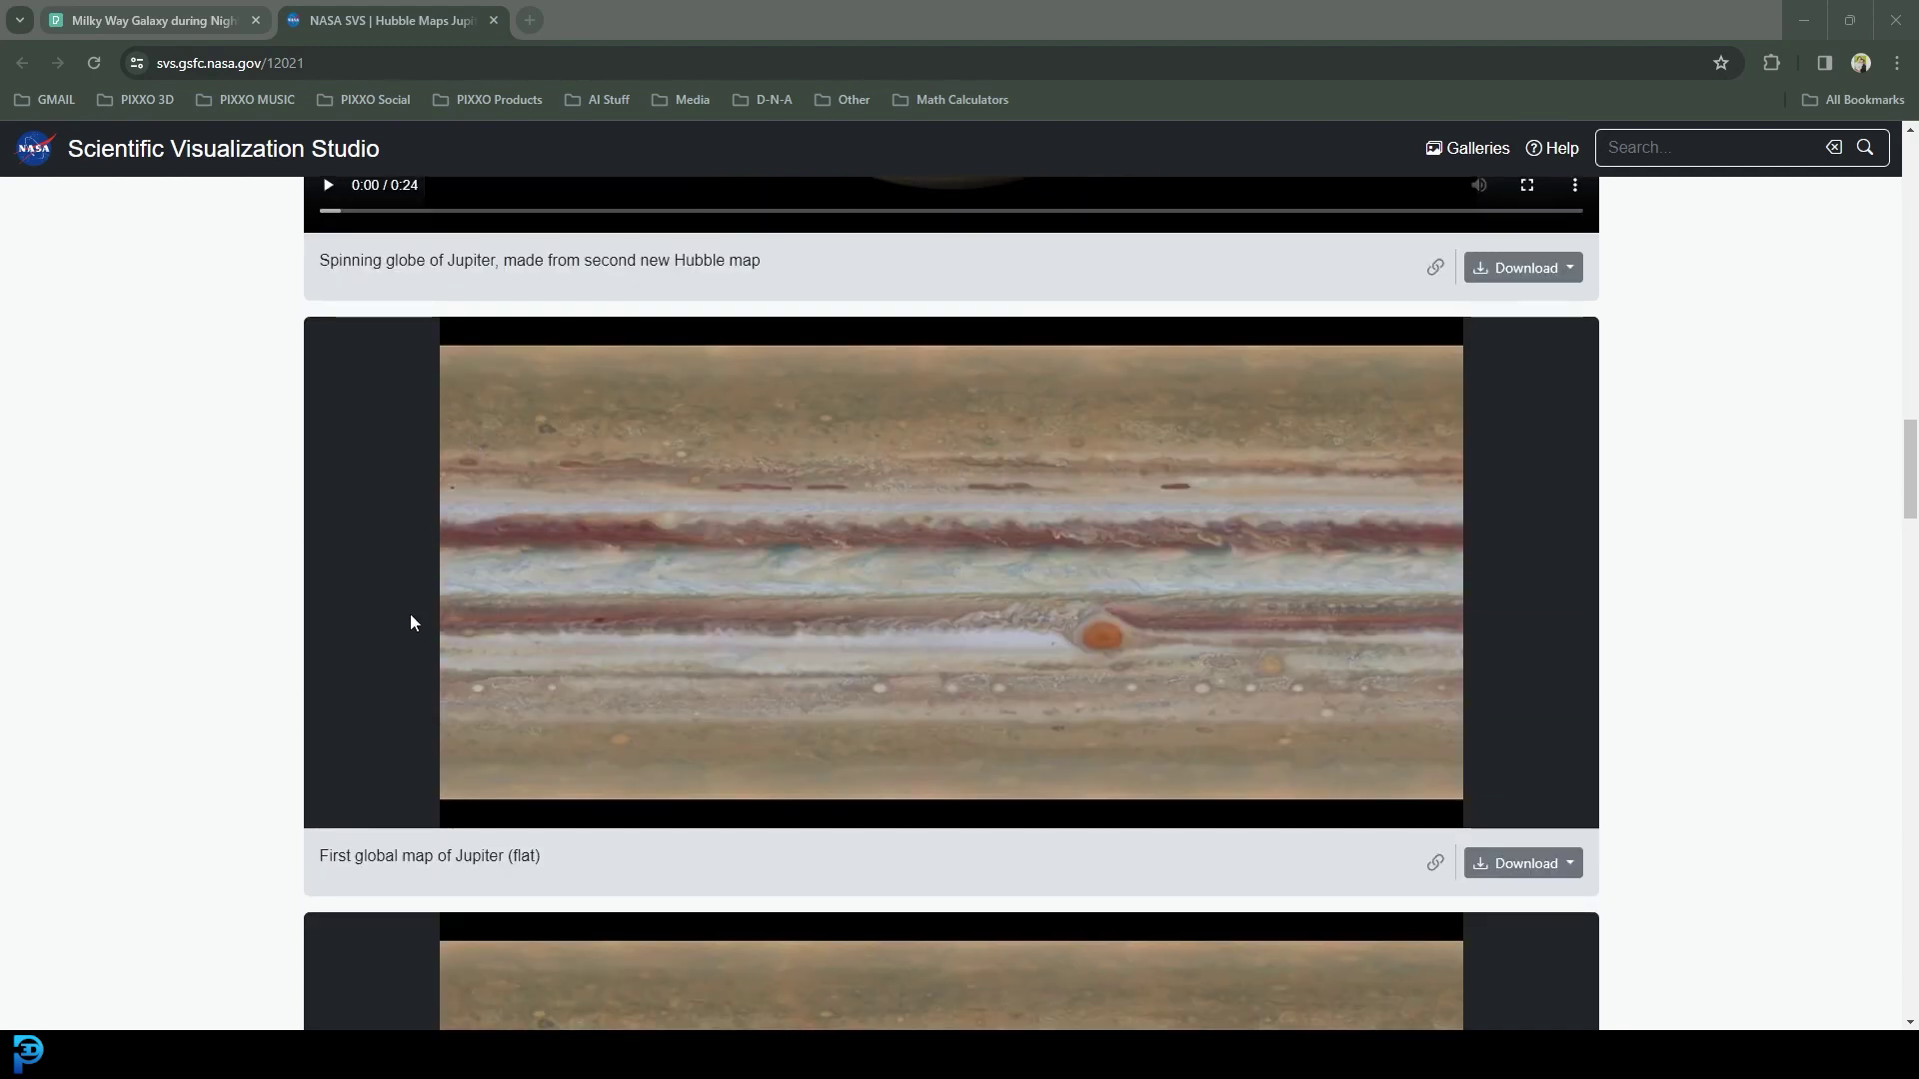
{"action": "scroll", "coordinate": [459, 845], "scroll_direction": "down", "scroll_amount": 3}
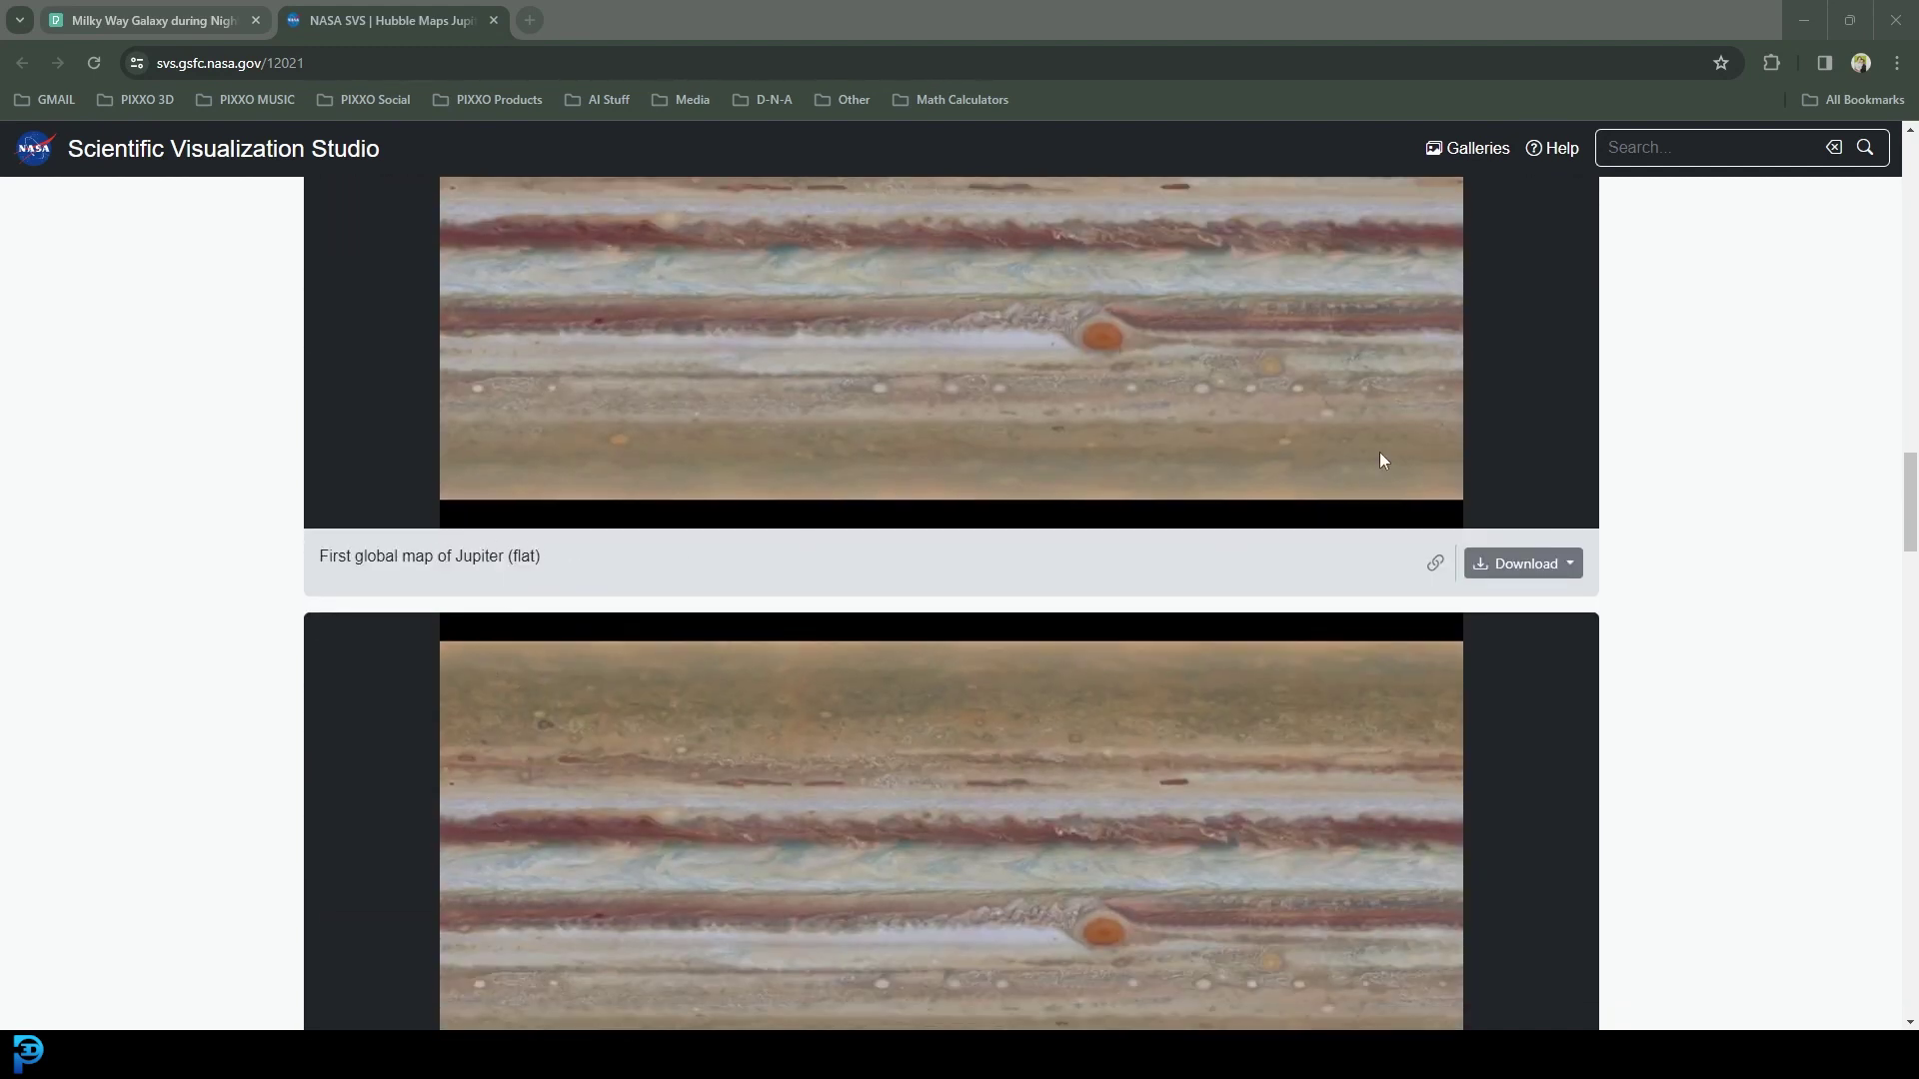
{"action": "scroll", "coordinate": [643, 473], "scroll_direction": "up", "scroll_amount": 1}
{"action": "left_click", "coordinate": [1561, 668]}
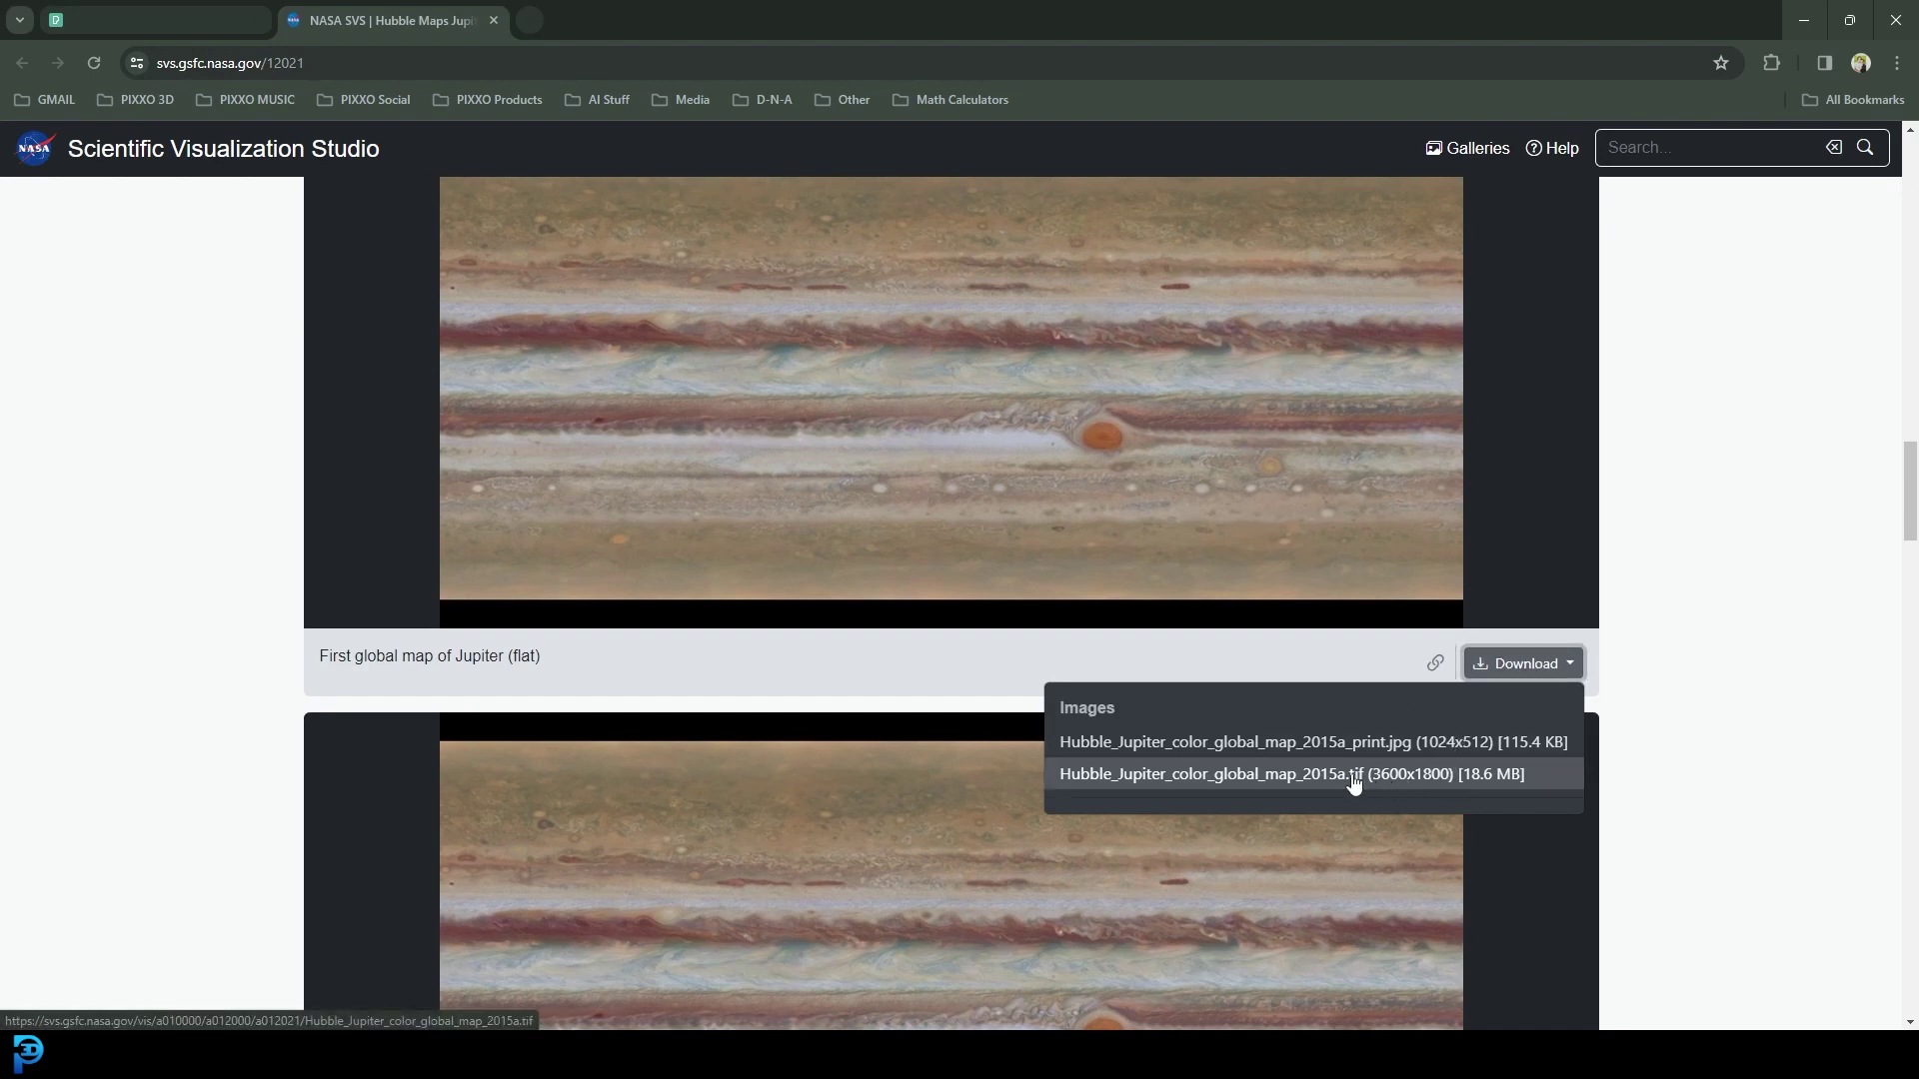
{"action": "left_click", "coordinate": [1414, 775]}
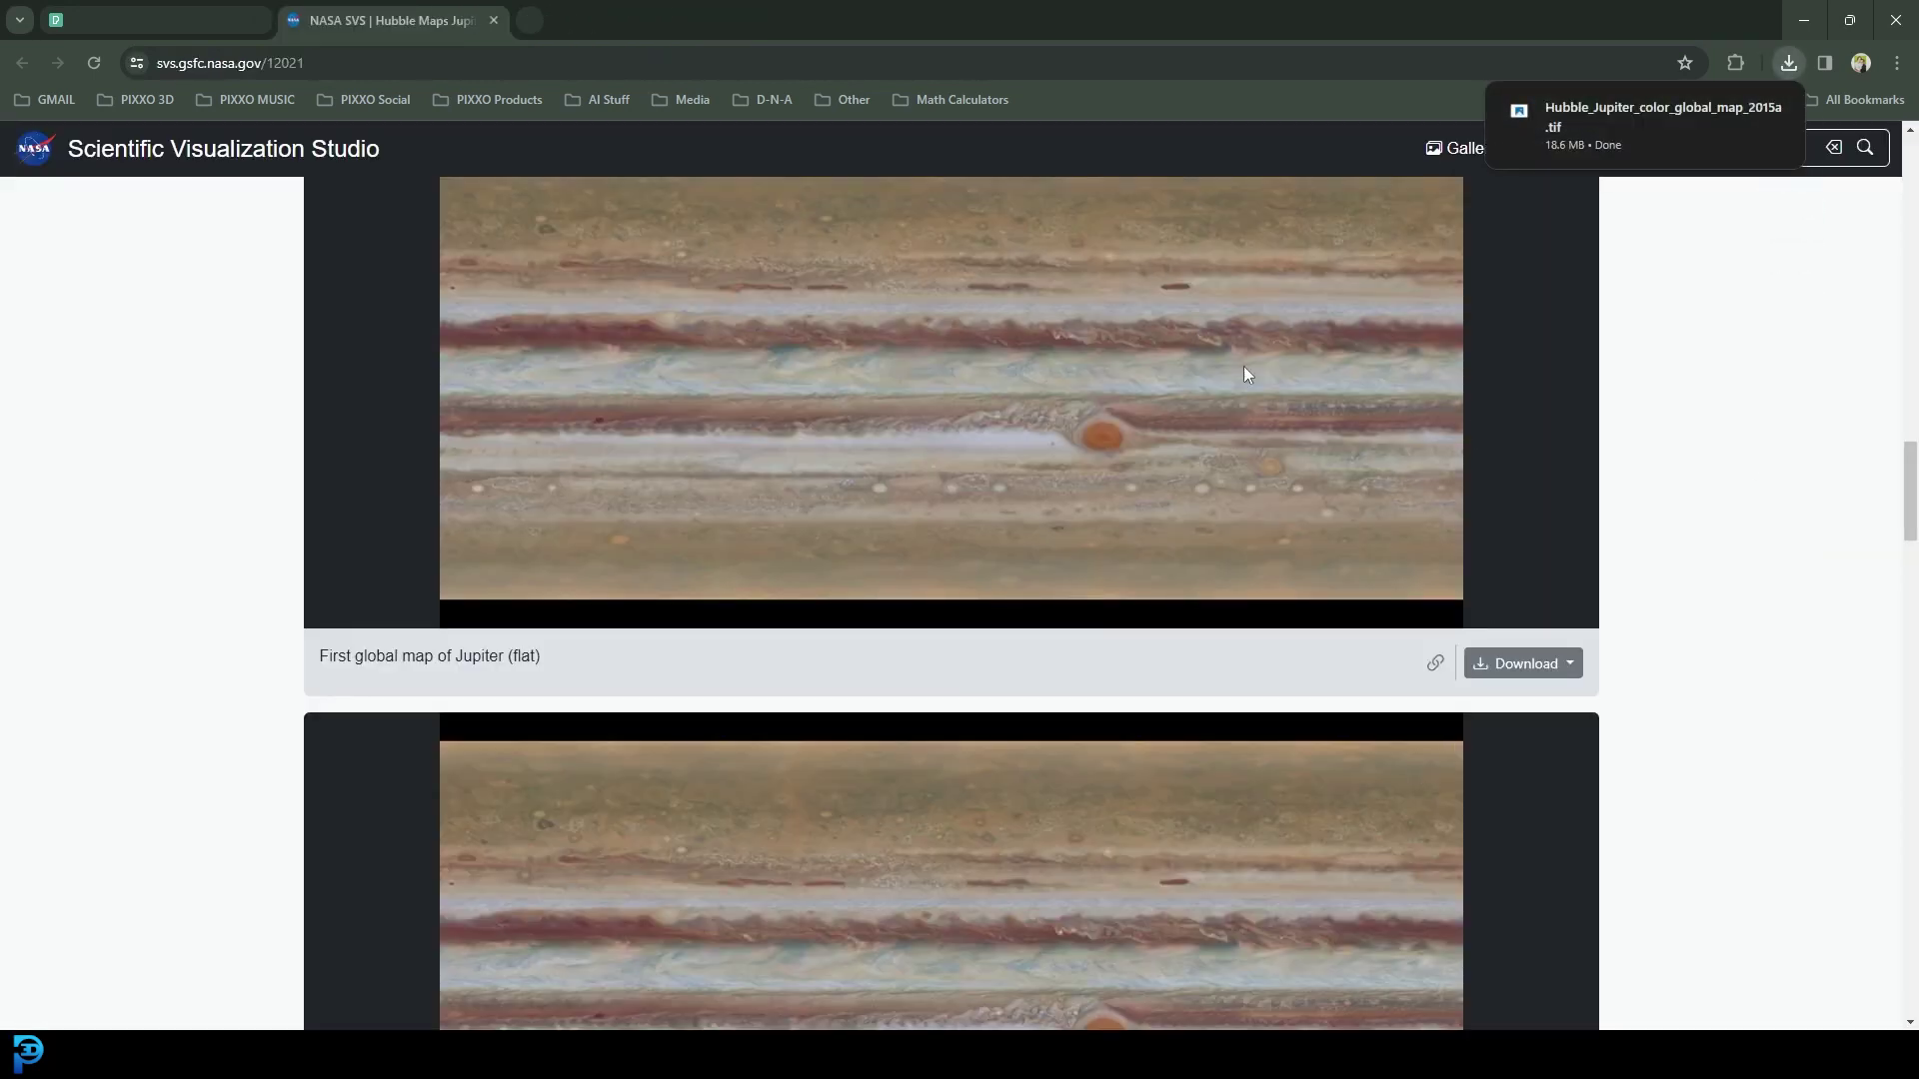
- Download the Pexels Milky Way starfield photo and check both files in Downloads
{"action": "left_click", "coordinate": [166, 8]}
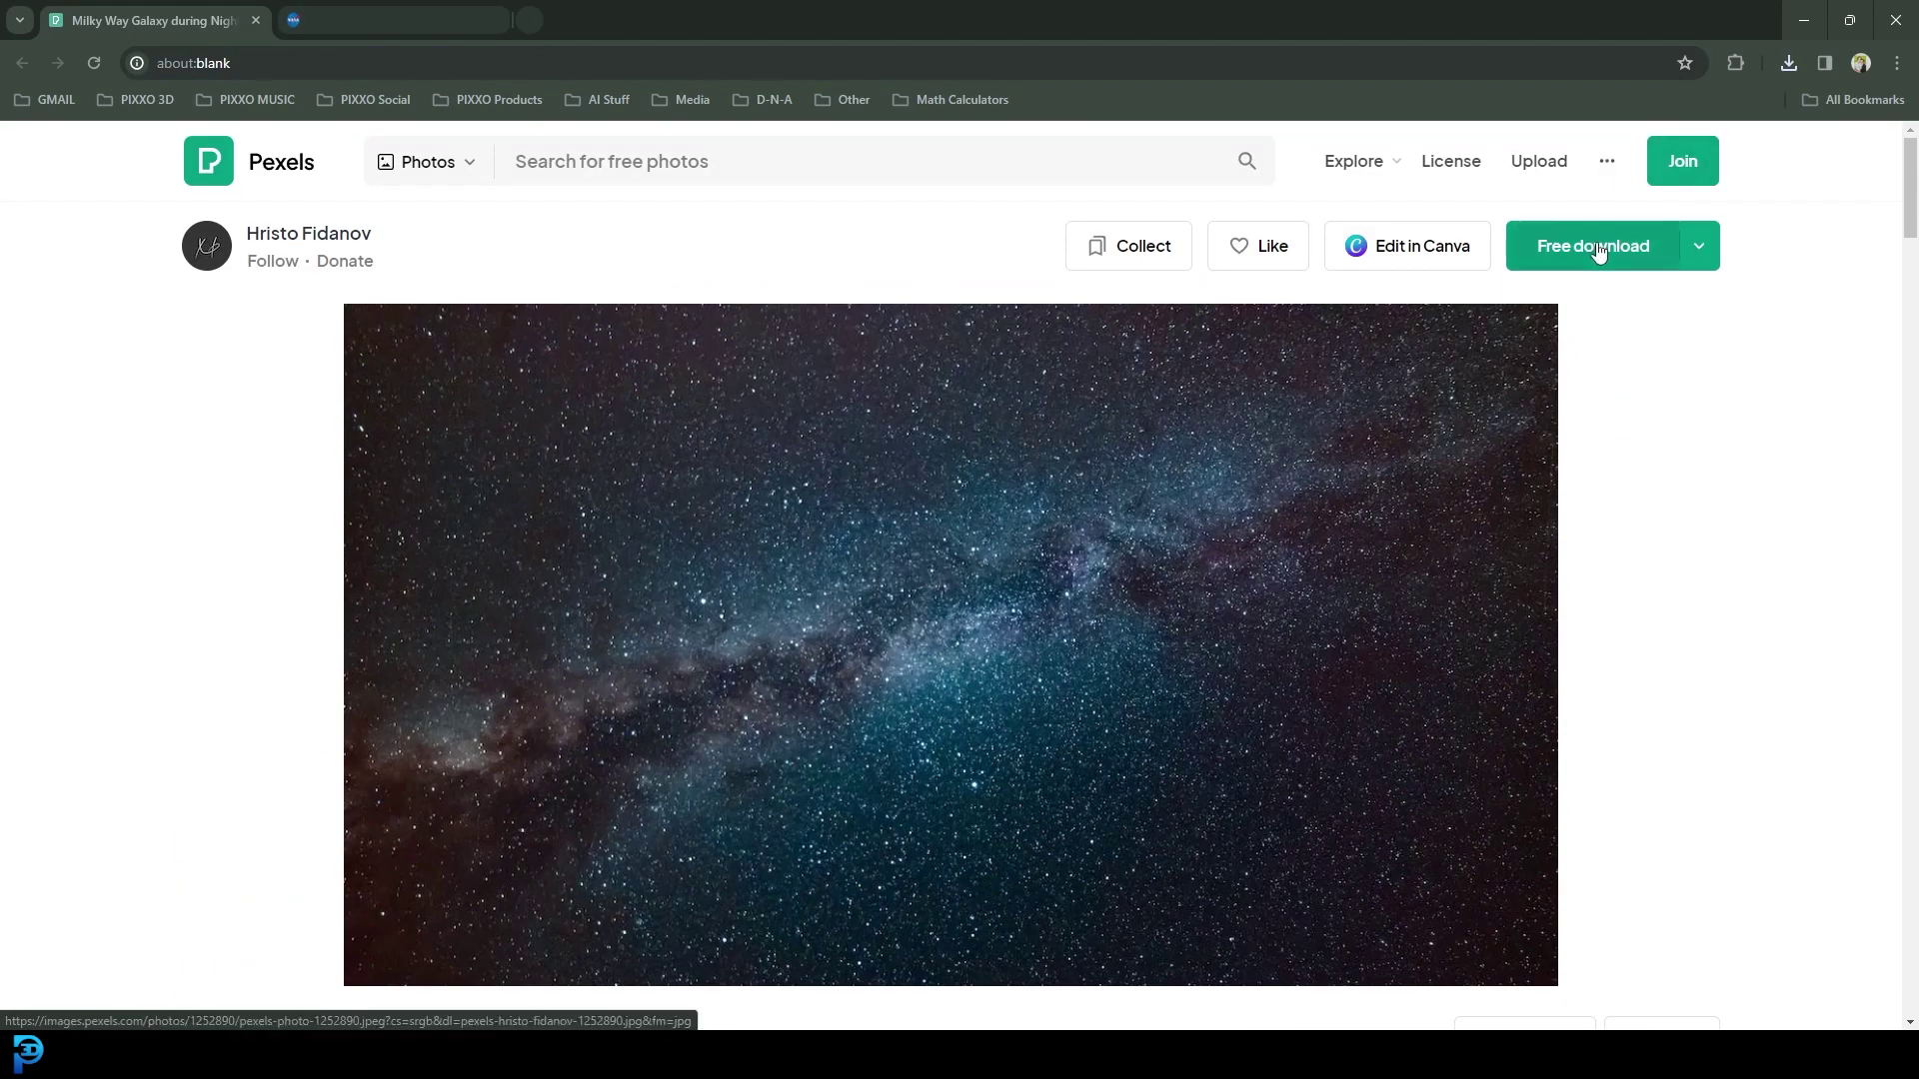
{"action": "left_click", "coordinate": [1597, 248]}
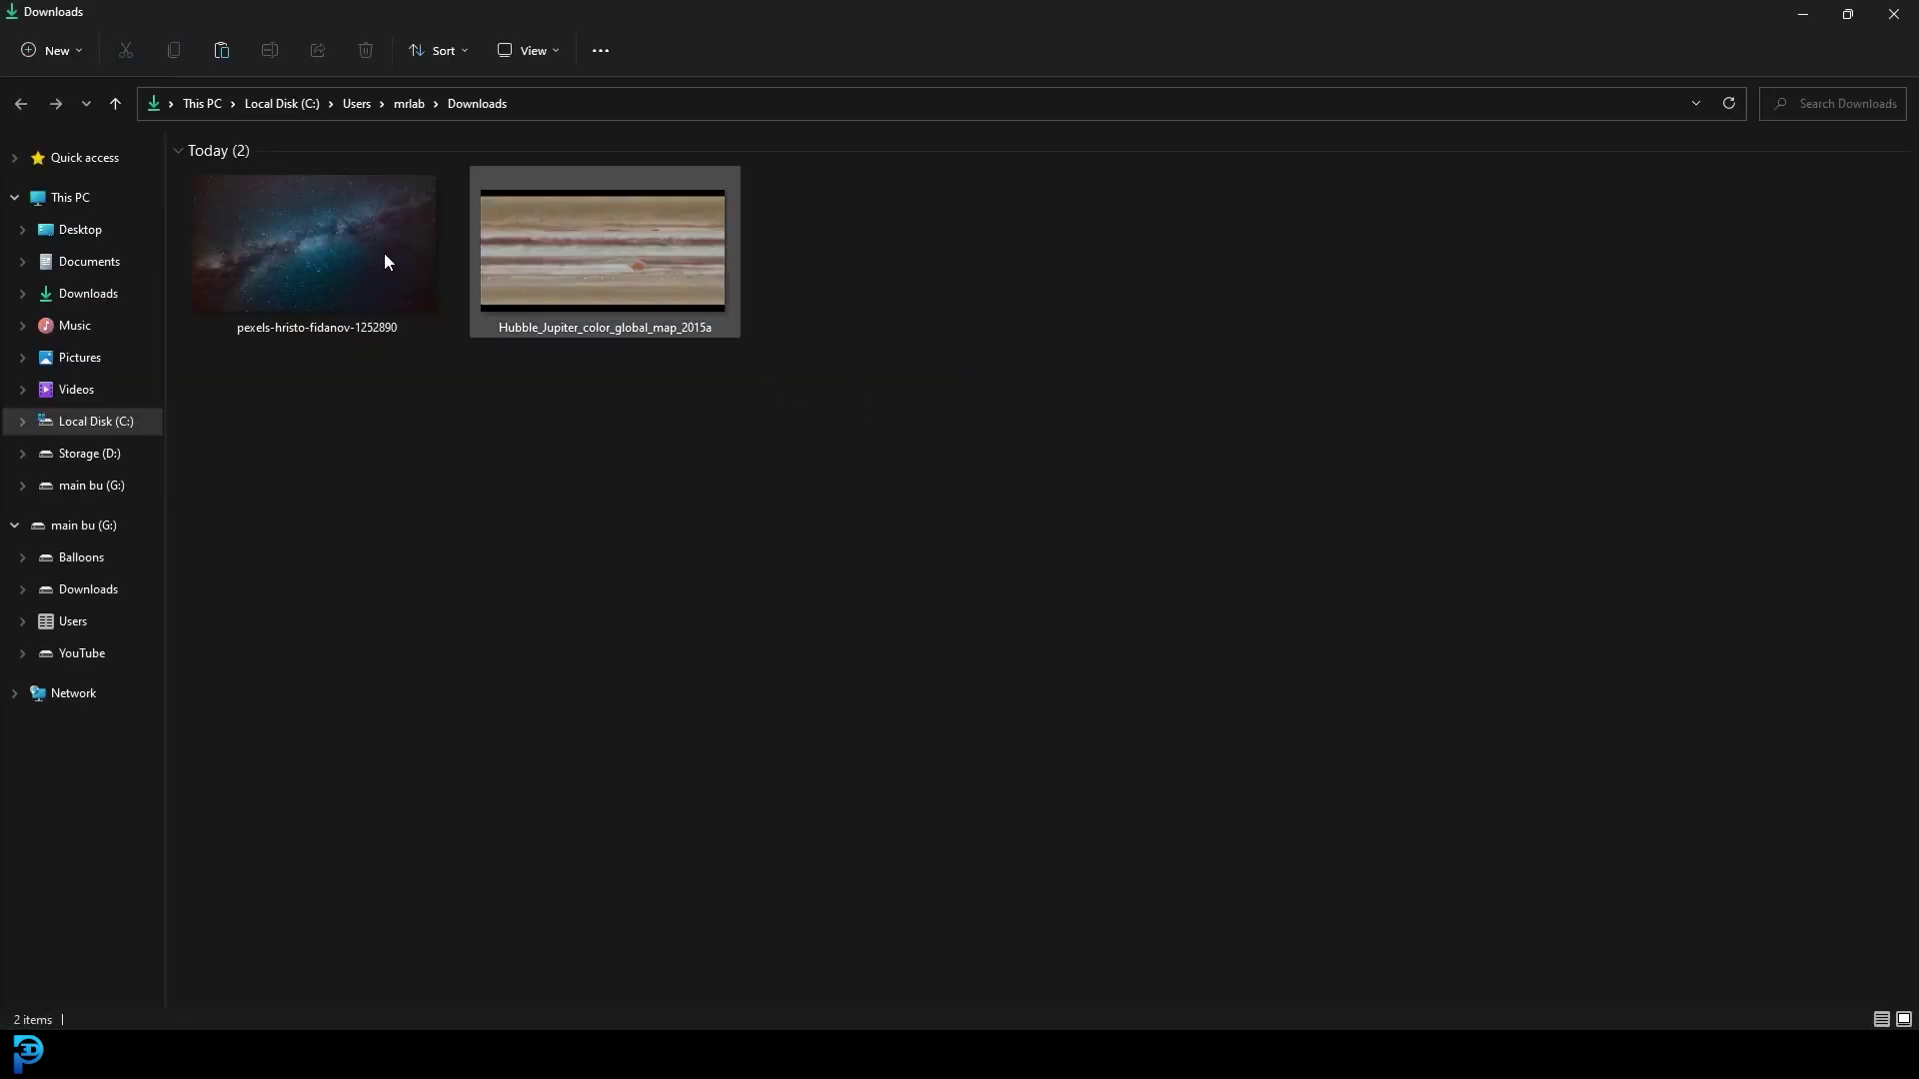
{"action": "left_click_drag", "start_coordinate": [899, 425], "coordinate": [266, 192]}
{"action": "left_click", "coordinate": [461, 235]}
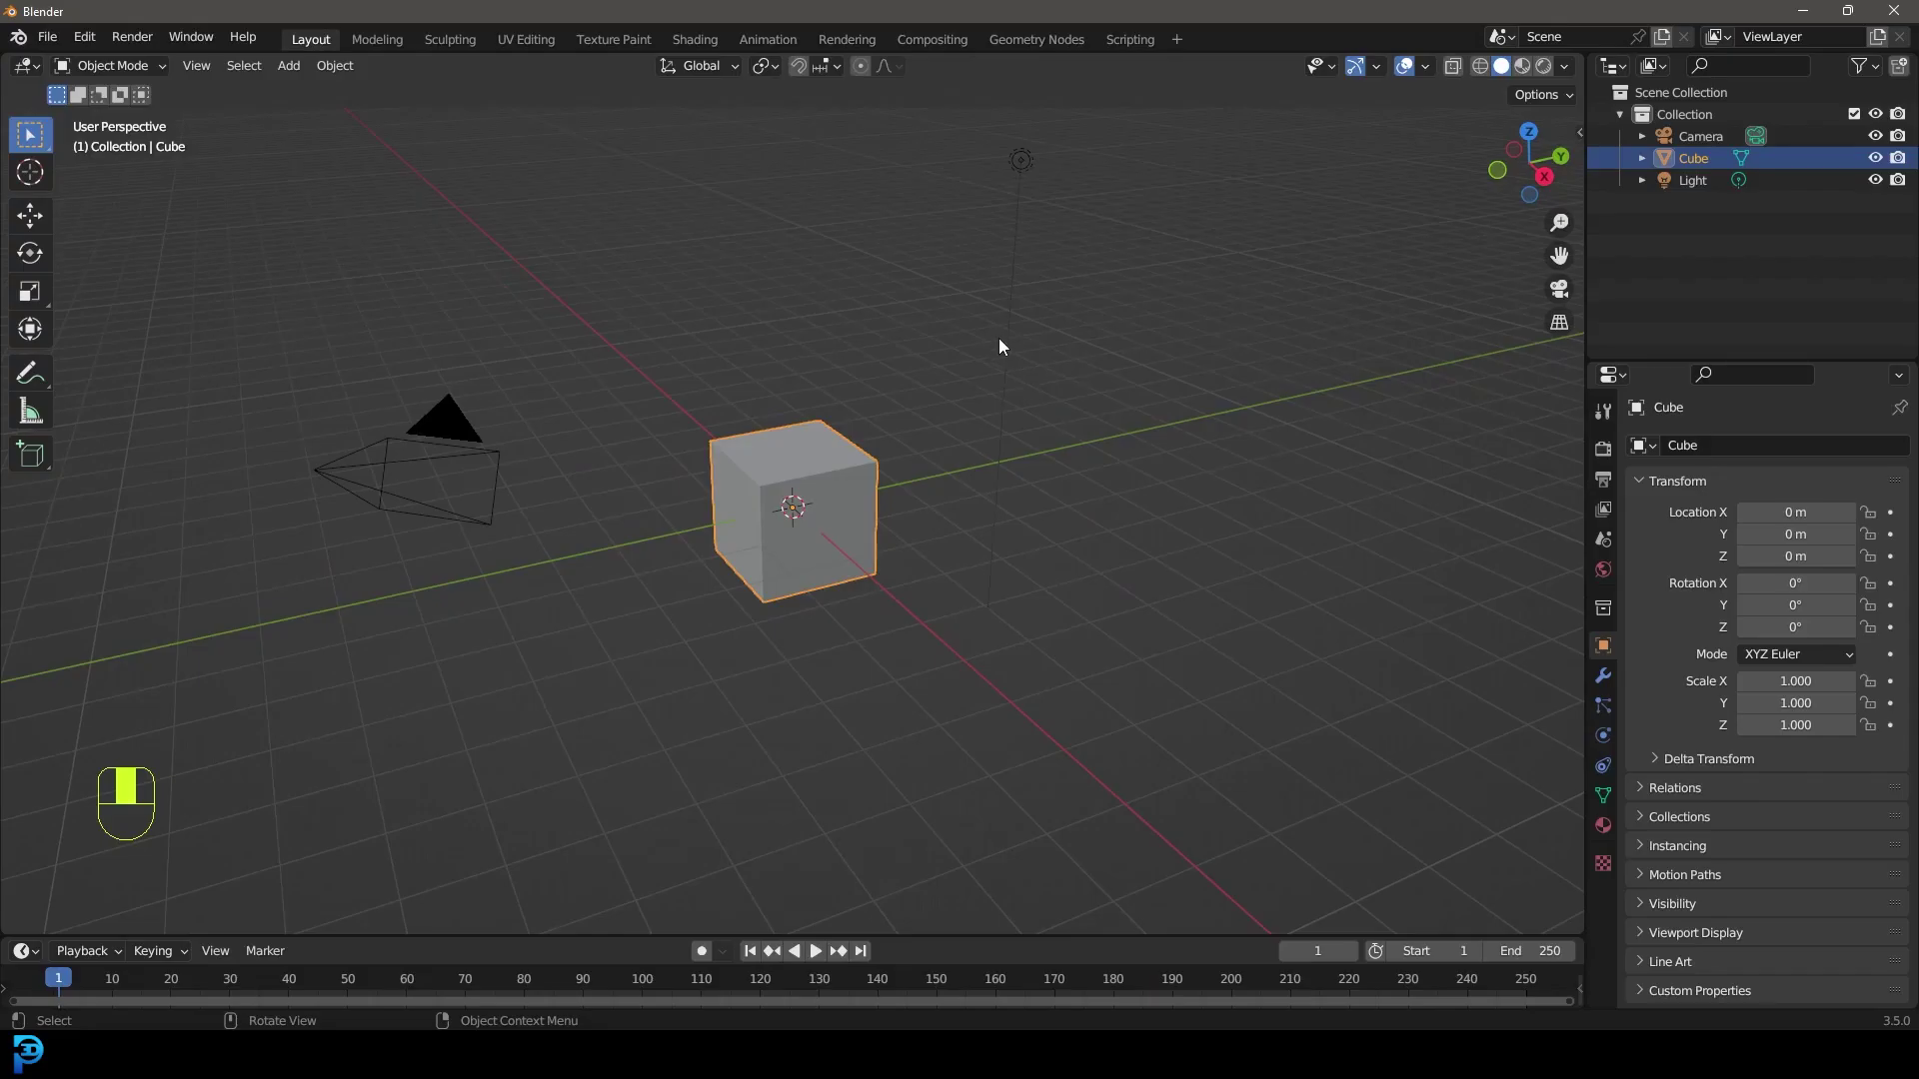
- Delete the default camera, cube and light, and add a UV sphere
{"action": "key", "text": "a"}
{"action": "key", "text": "x"}
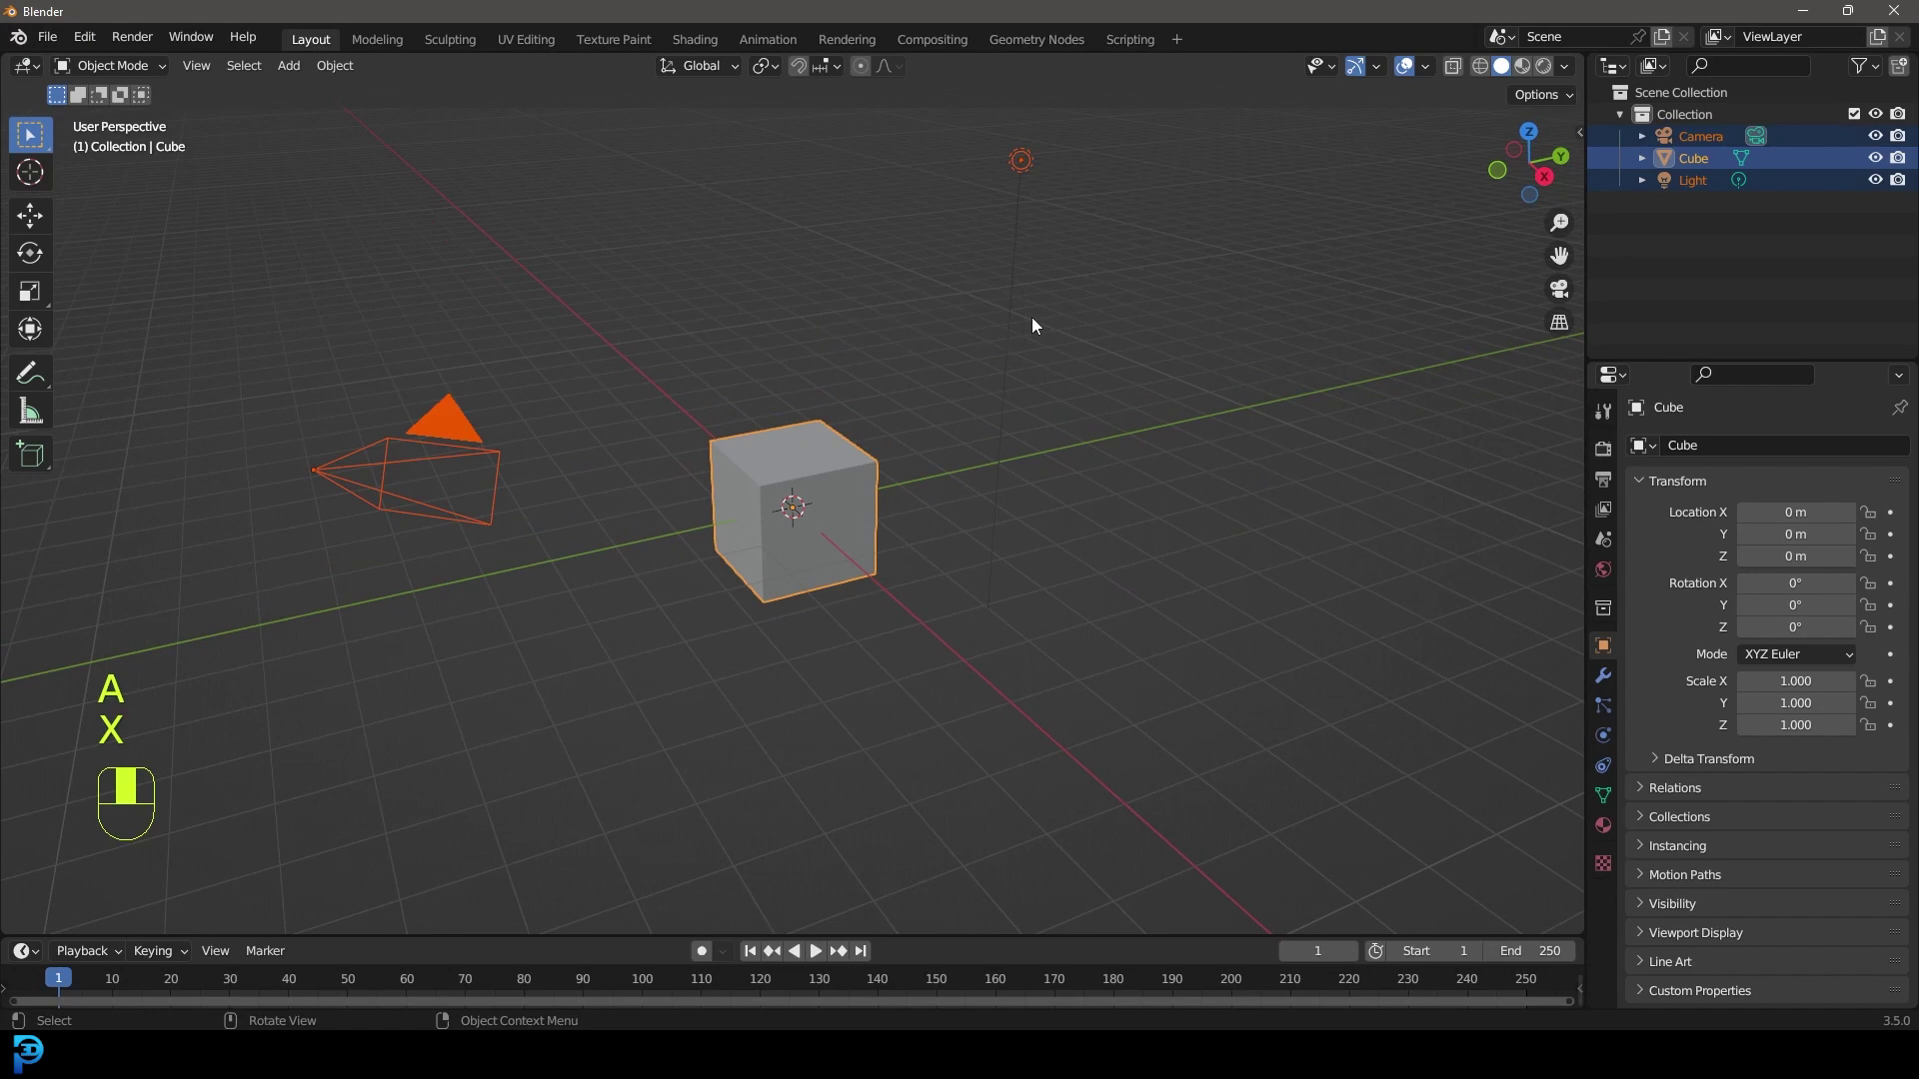
{"action": "key", "text": "x"}
{"action": "left_click", "coordinate": [959, 318]}
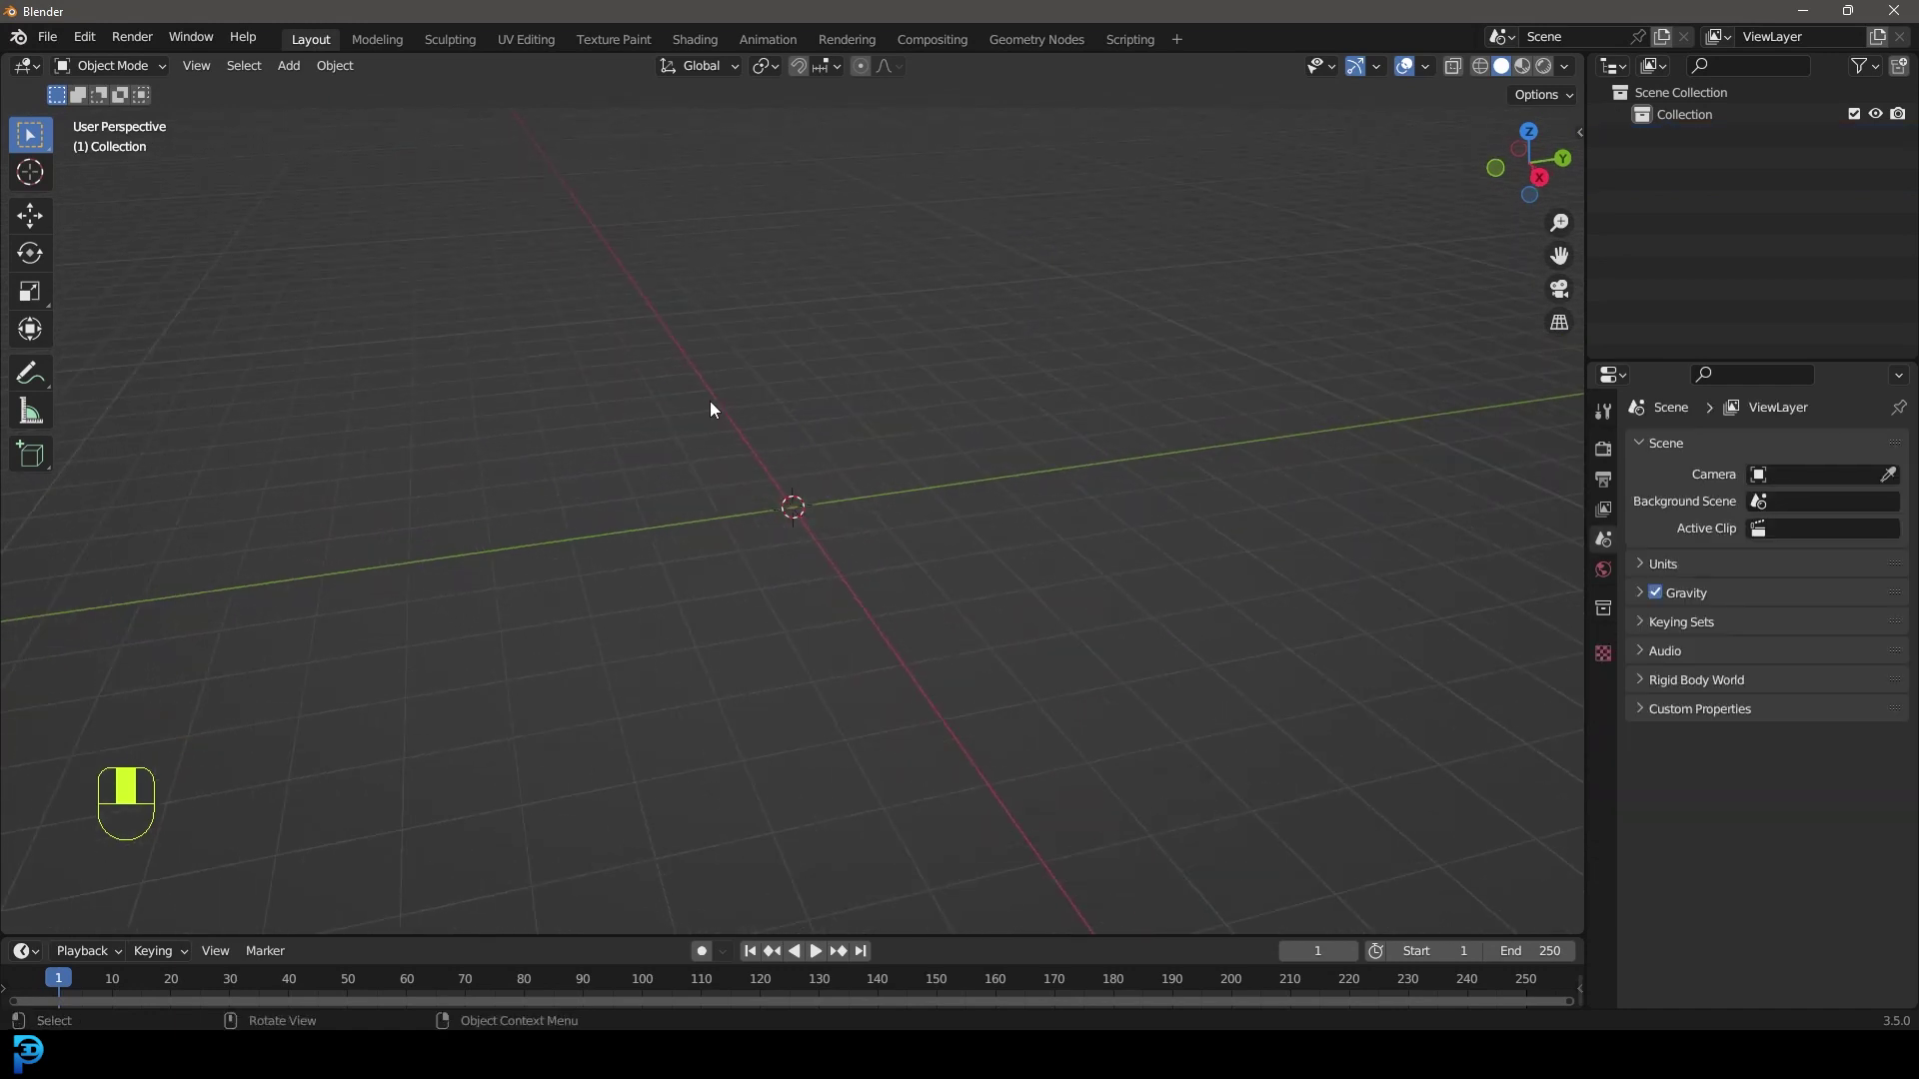
{"action": "key", "text": "shift+a"}
{"action": "mouse_move", "coordinate": [716, 380]}
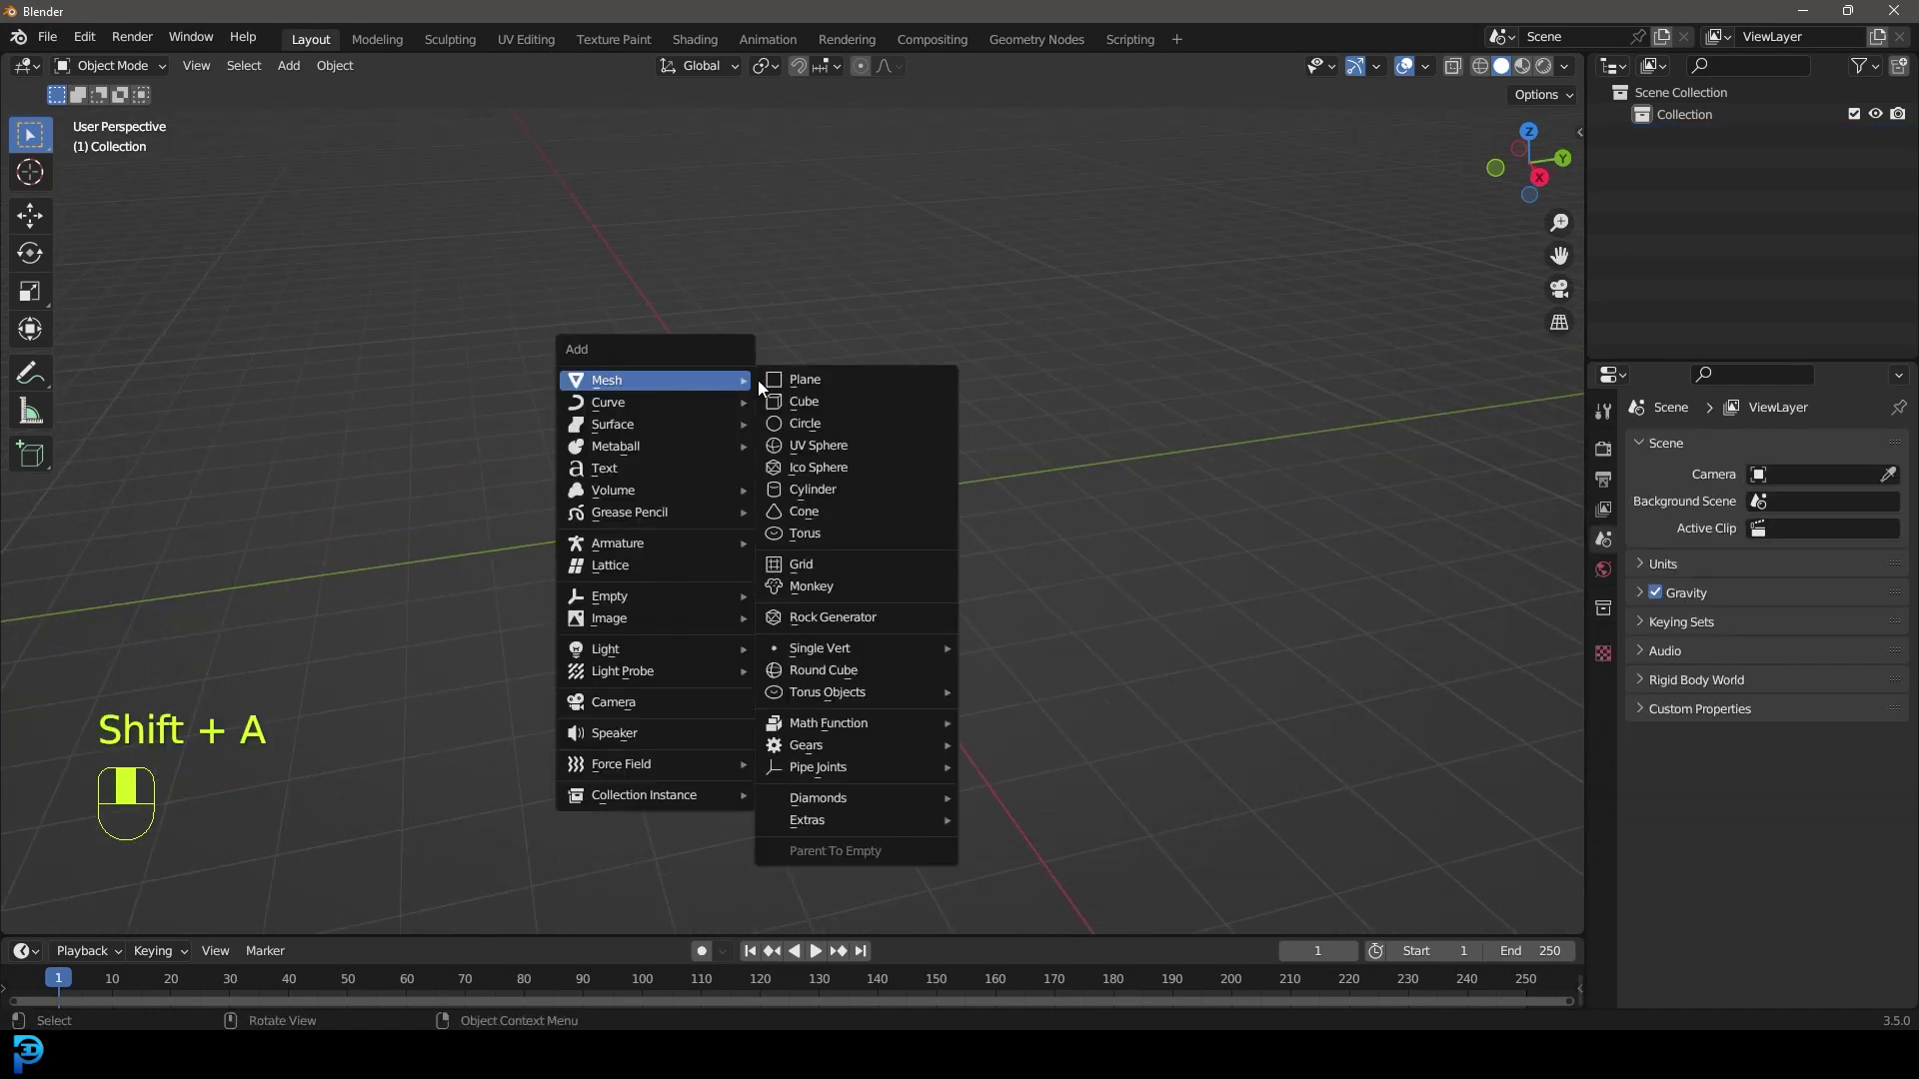
{"action": "left_click", "coordinate": [855, 443]}
- Shade the sphere smooth and give it a Subdivision Surface modifier
{"action": "scroll", "coordinate": [875, 448], "scroll_direction": "up", "scroll_amount": 3}
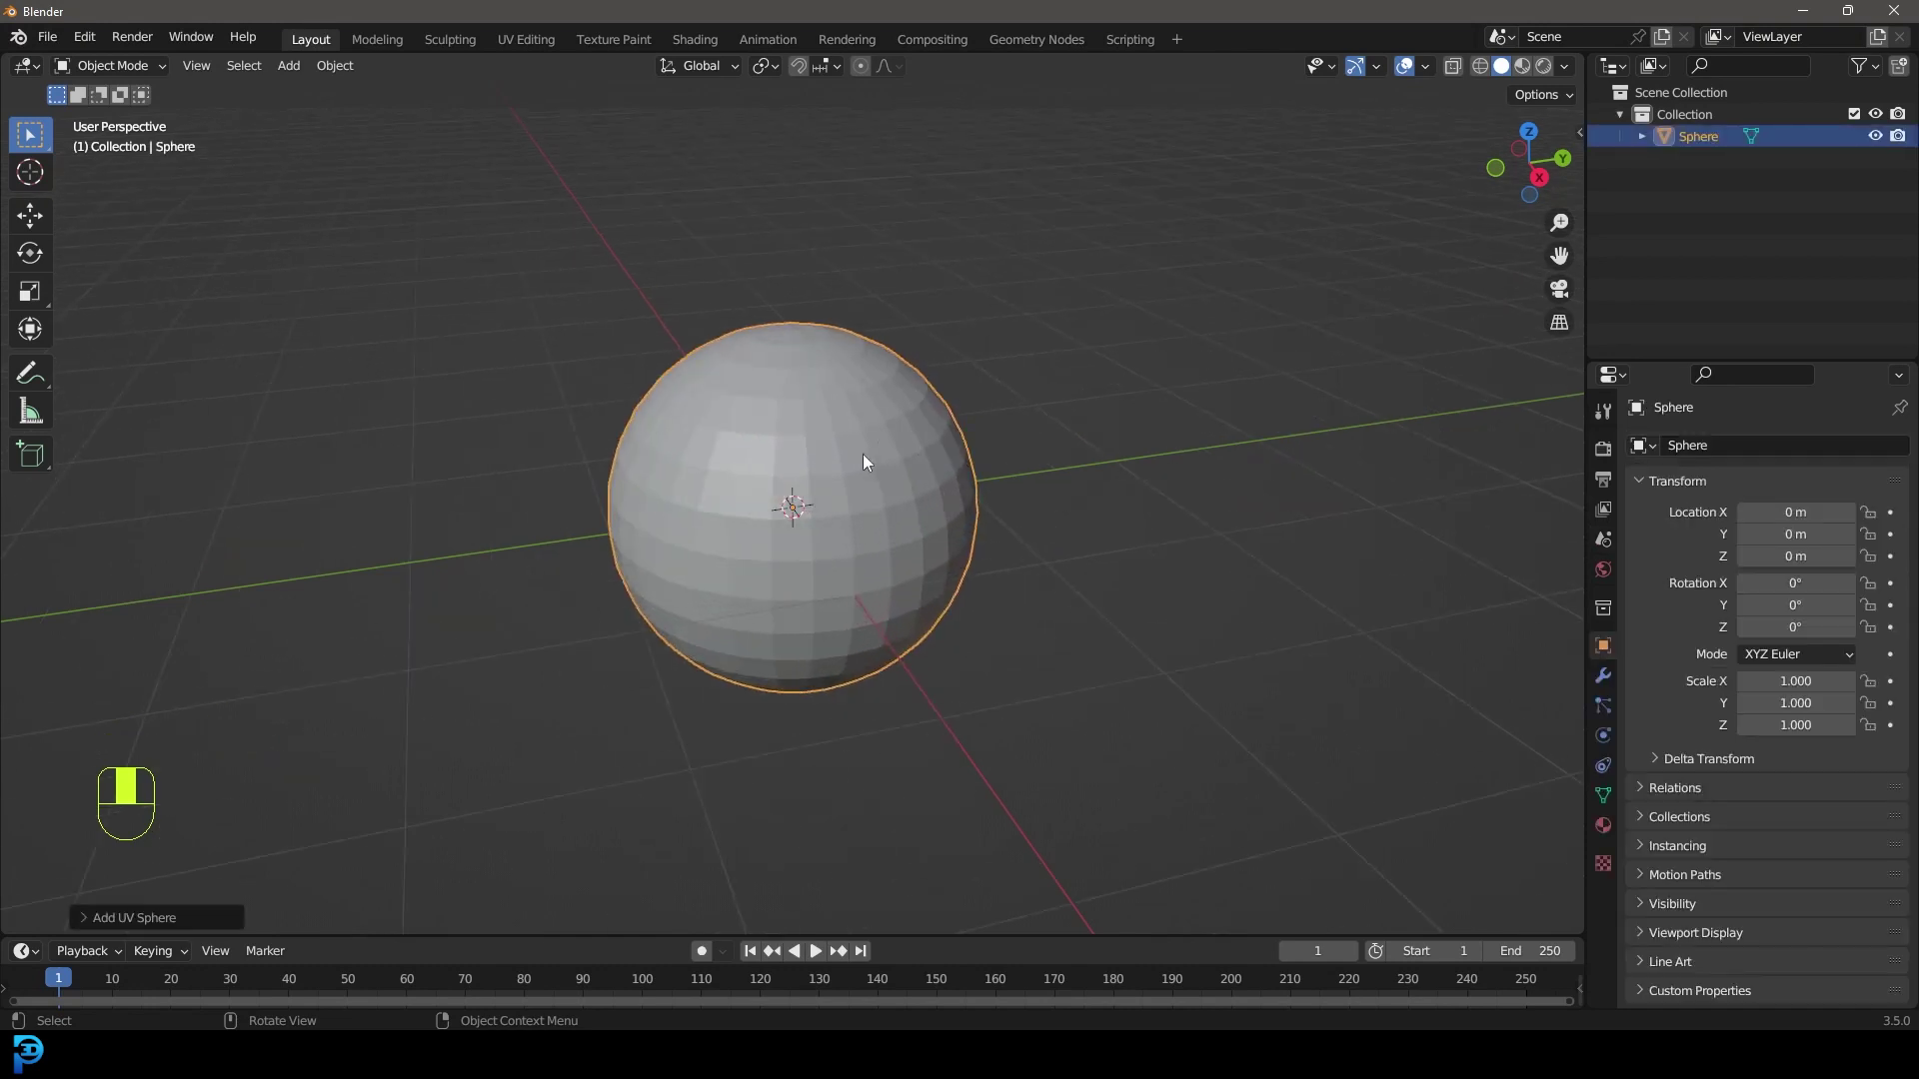
{"action": "scroll", "coordinate": [859, 430], "scroll_direction": "down", "scroll_amount": 1}
{"action": "right_click", "coordinate": [856, 399]}
{"action": "left_click", "coordinate": [742, 388]}
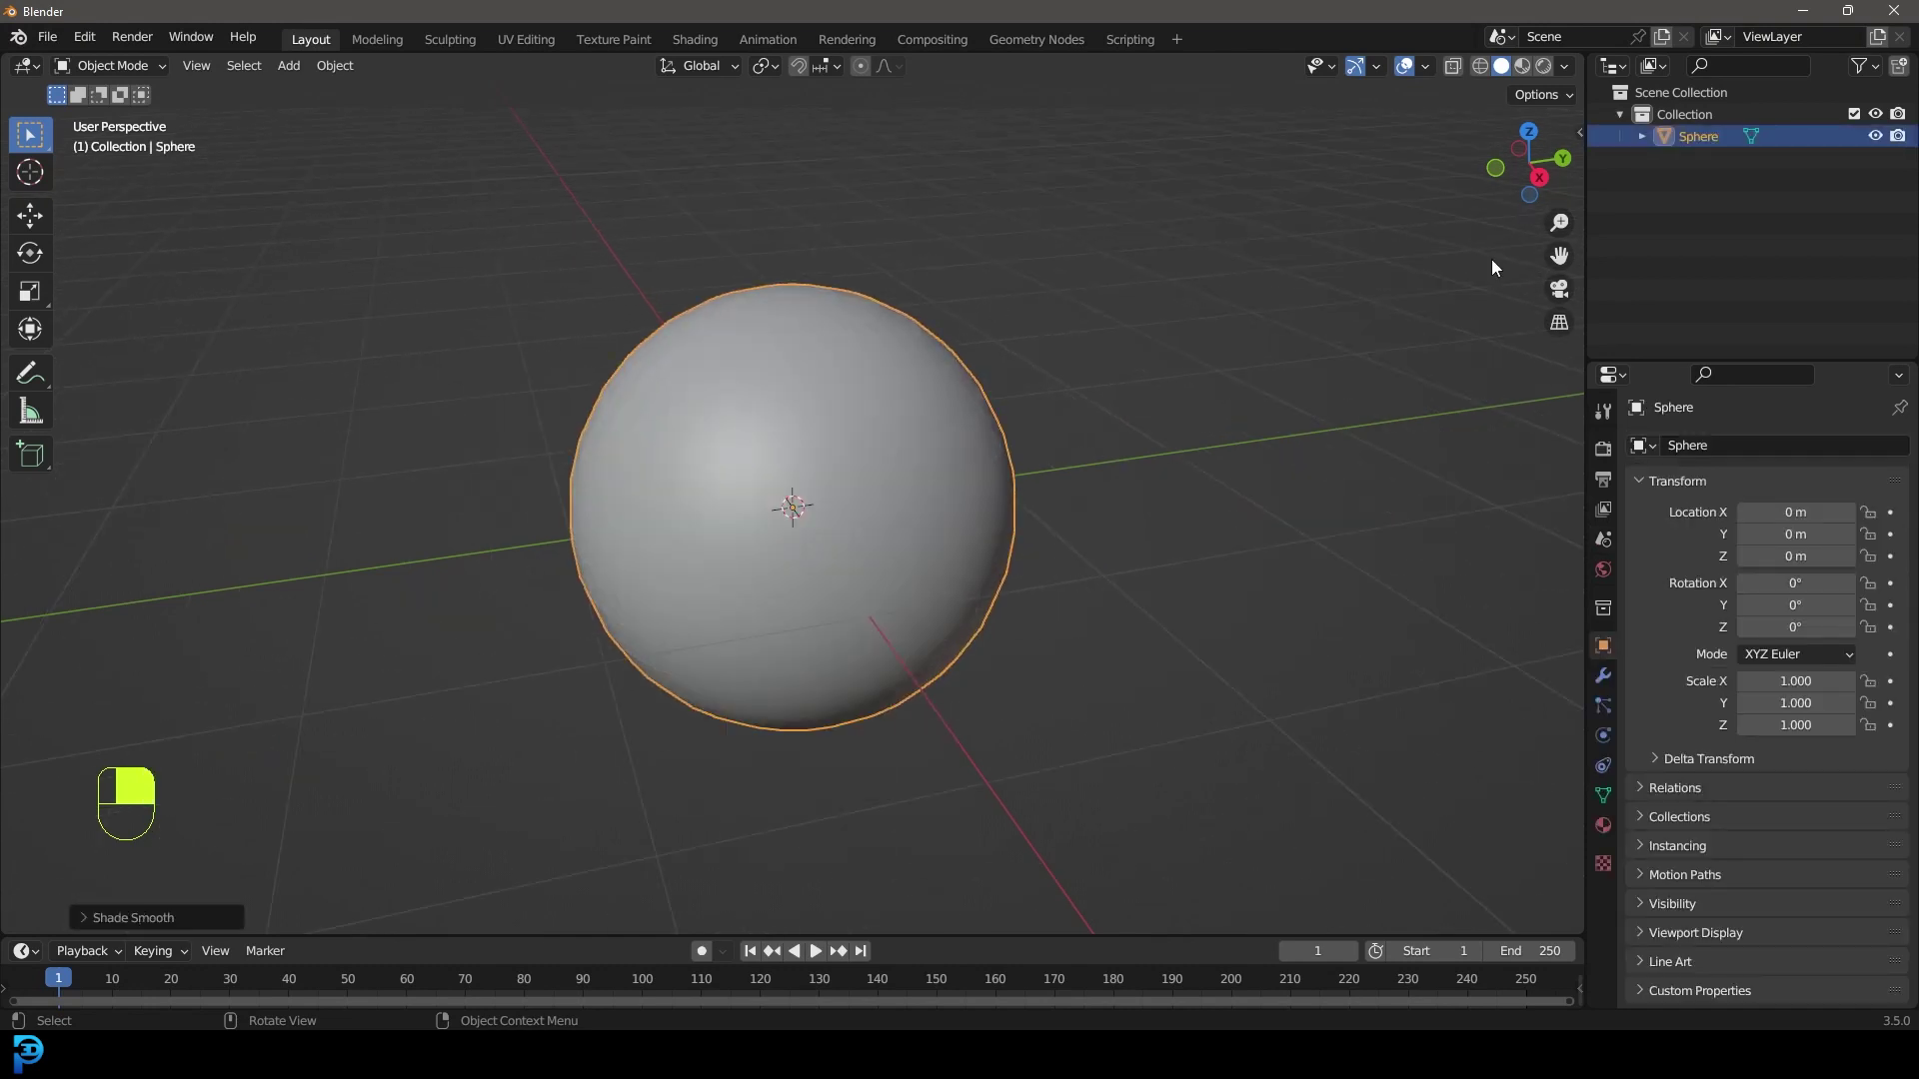
{"action": "left_click", "coordinate": [1603, 675]}
{"action": "left_click", "coordinate": [1689, 446]}
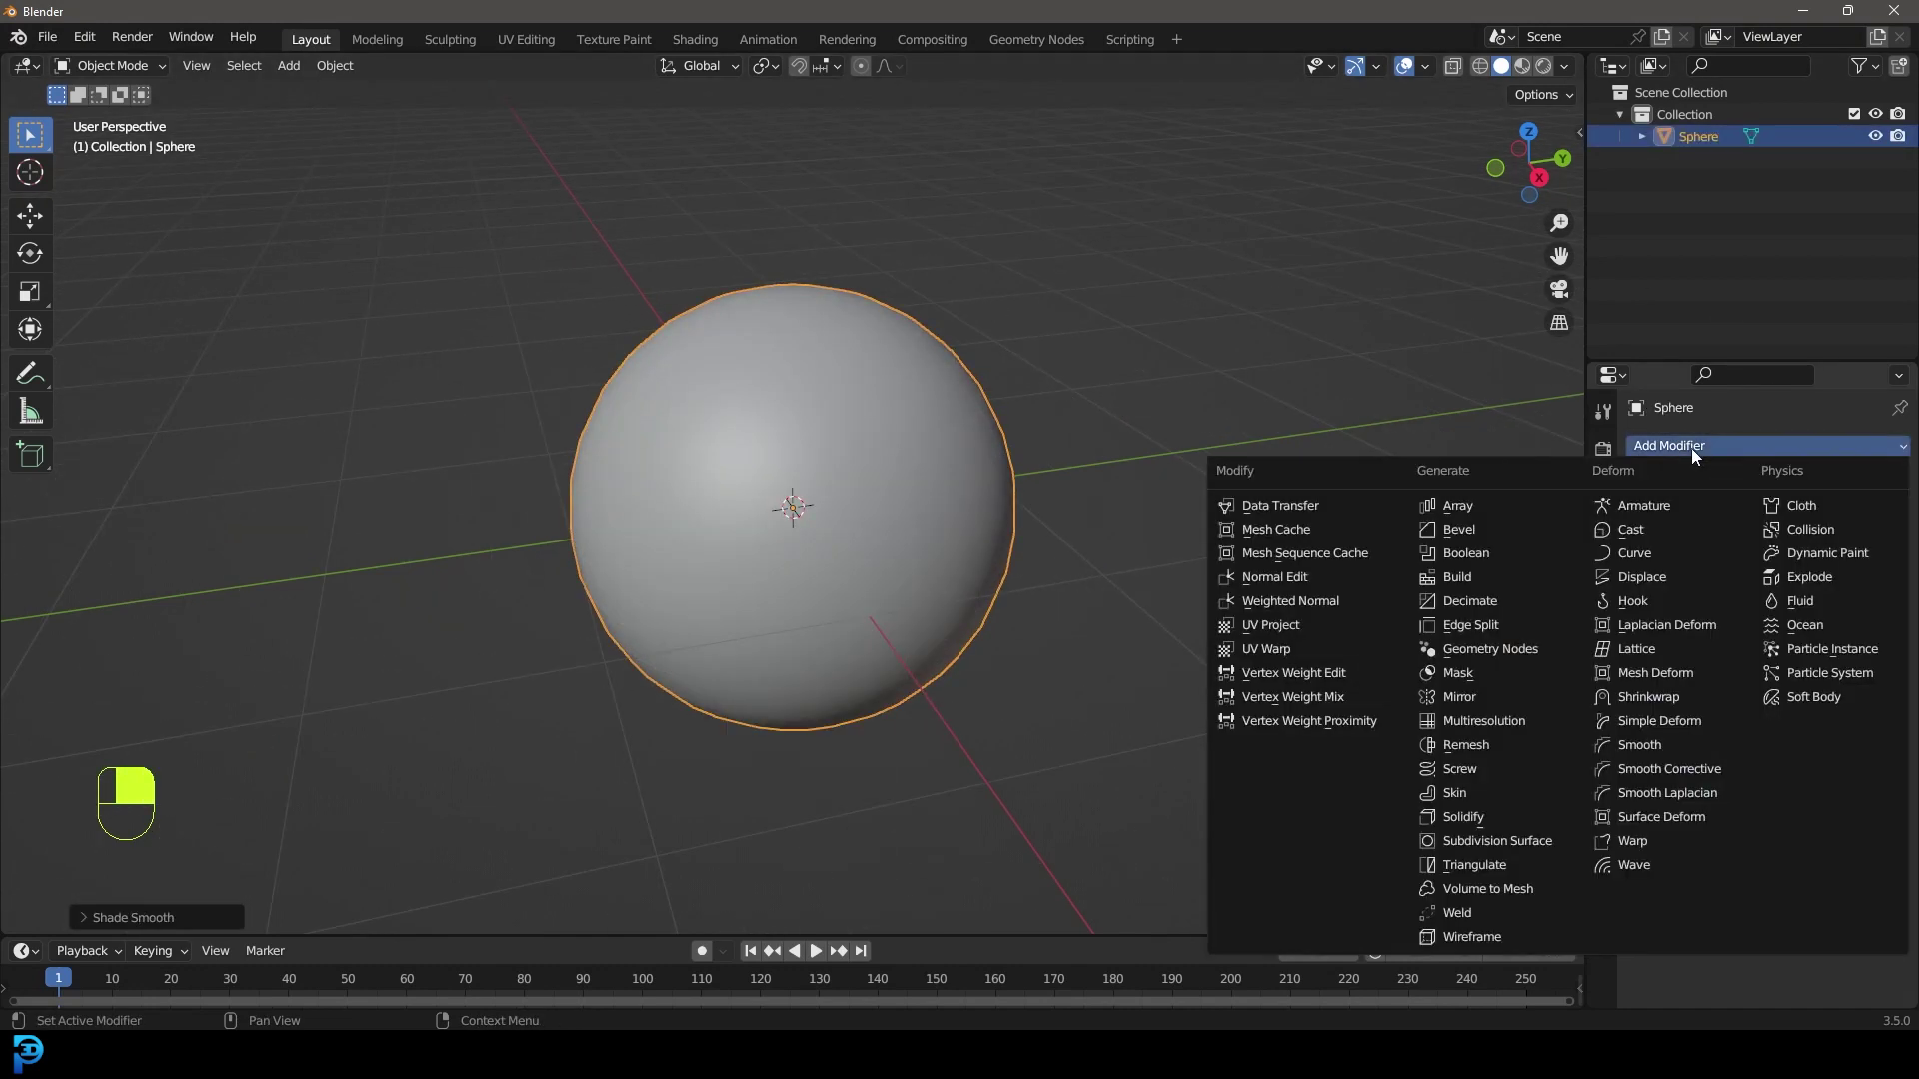
{"action": "left_click", "coordinate": [1504, 842]}
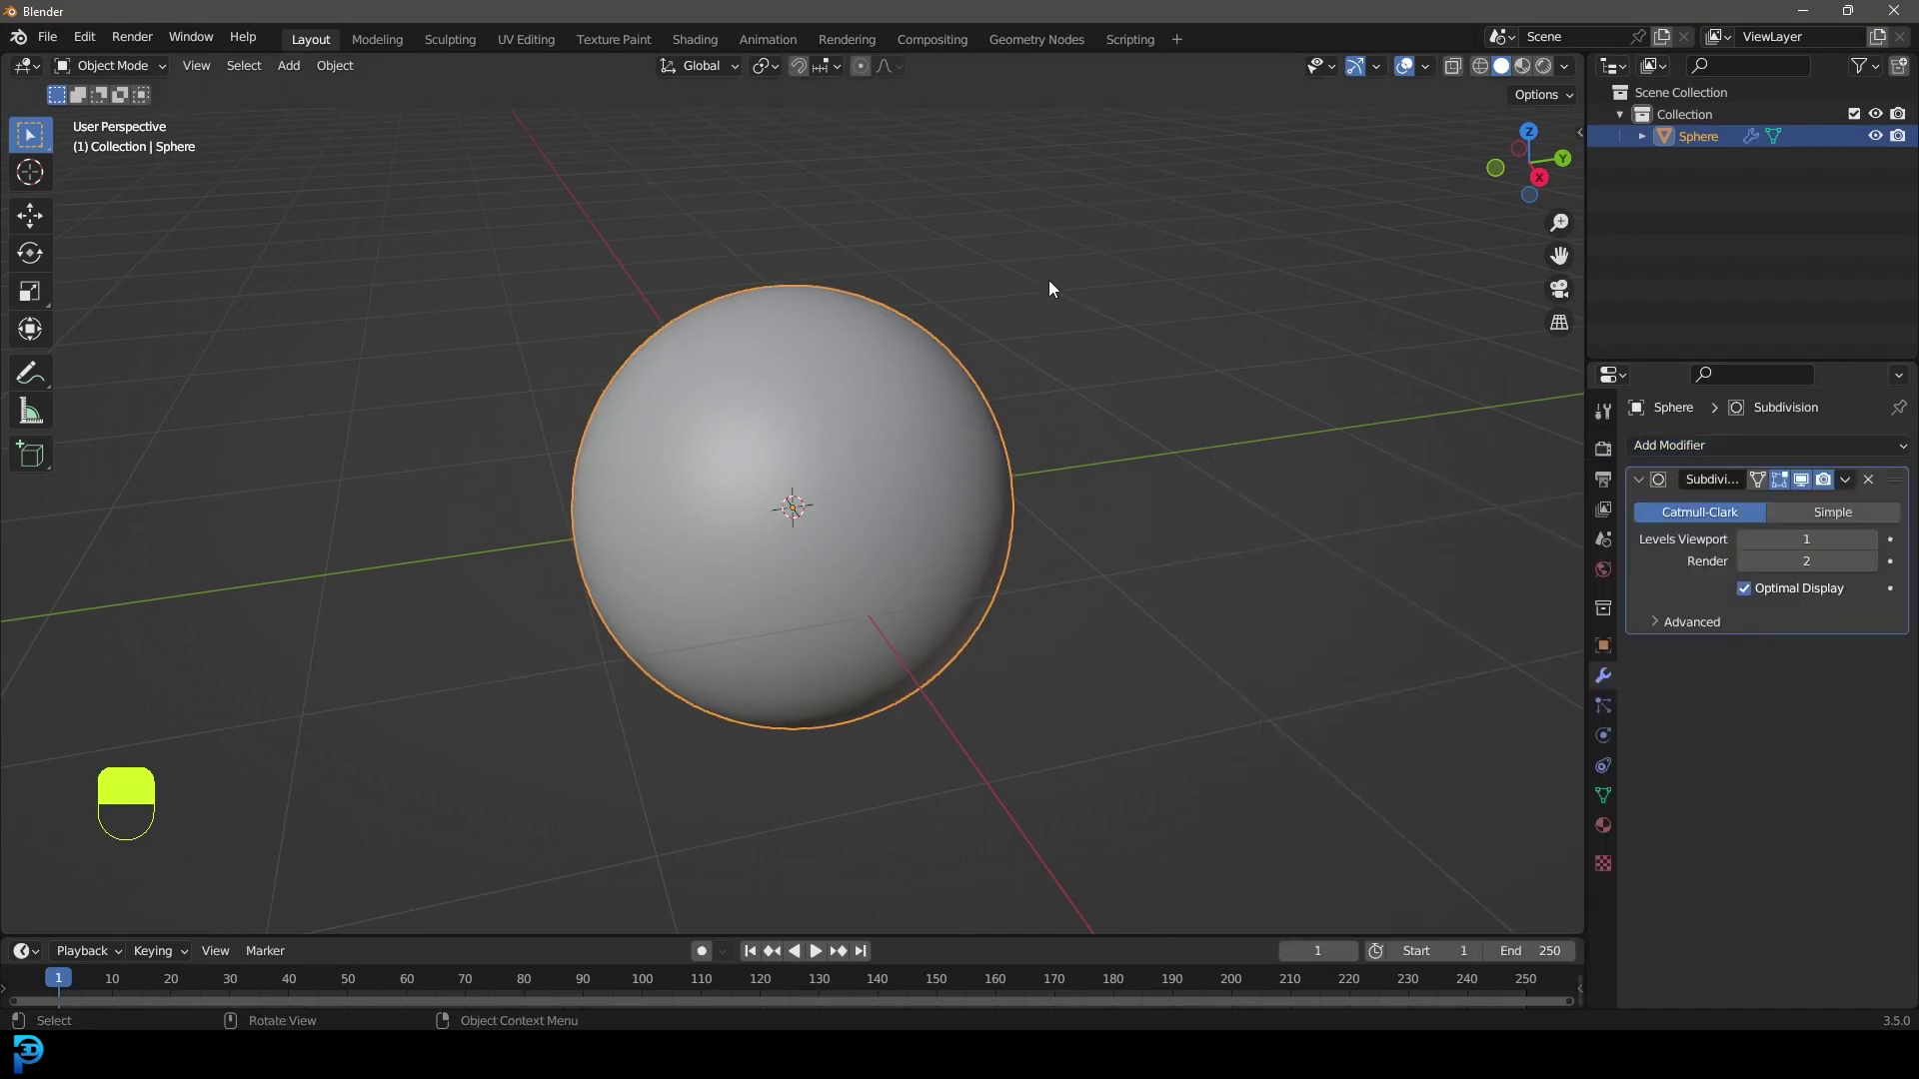
{"action": "middle_click_drag", "start_coordinate": [1059, 379], "coordinate": [1041, 377]}
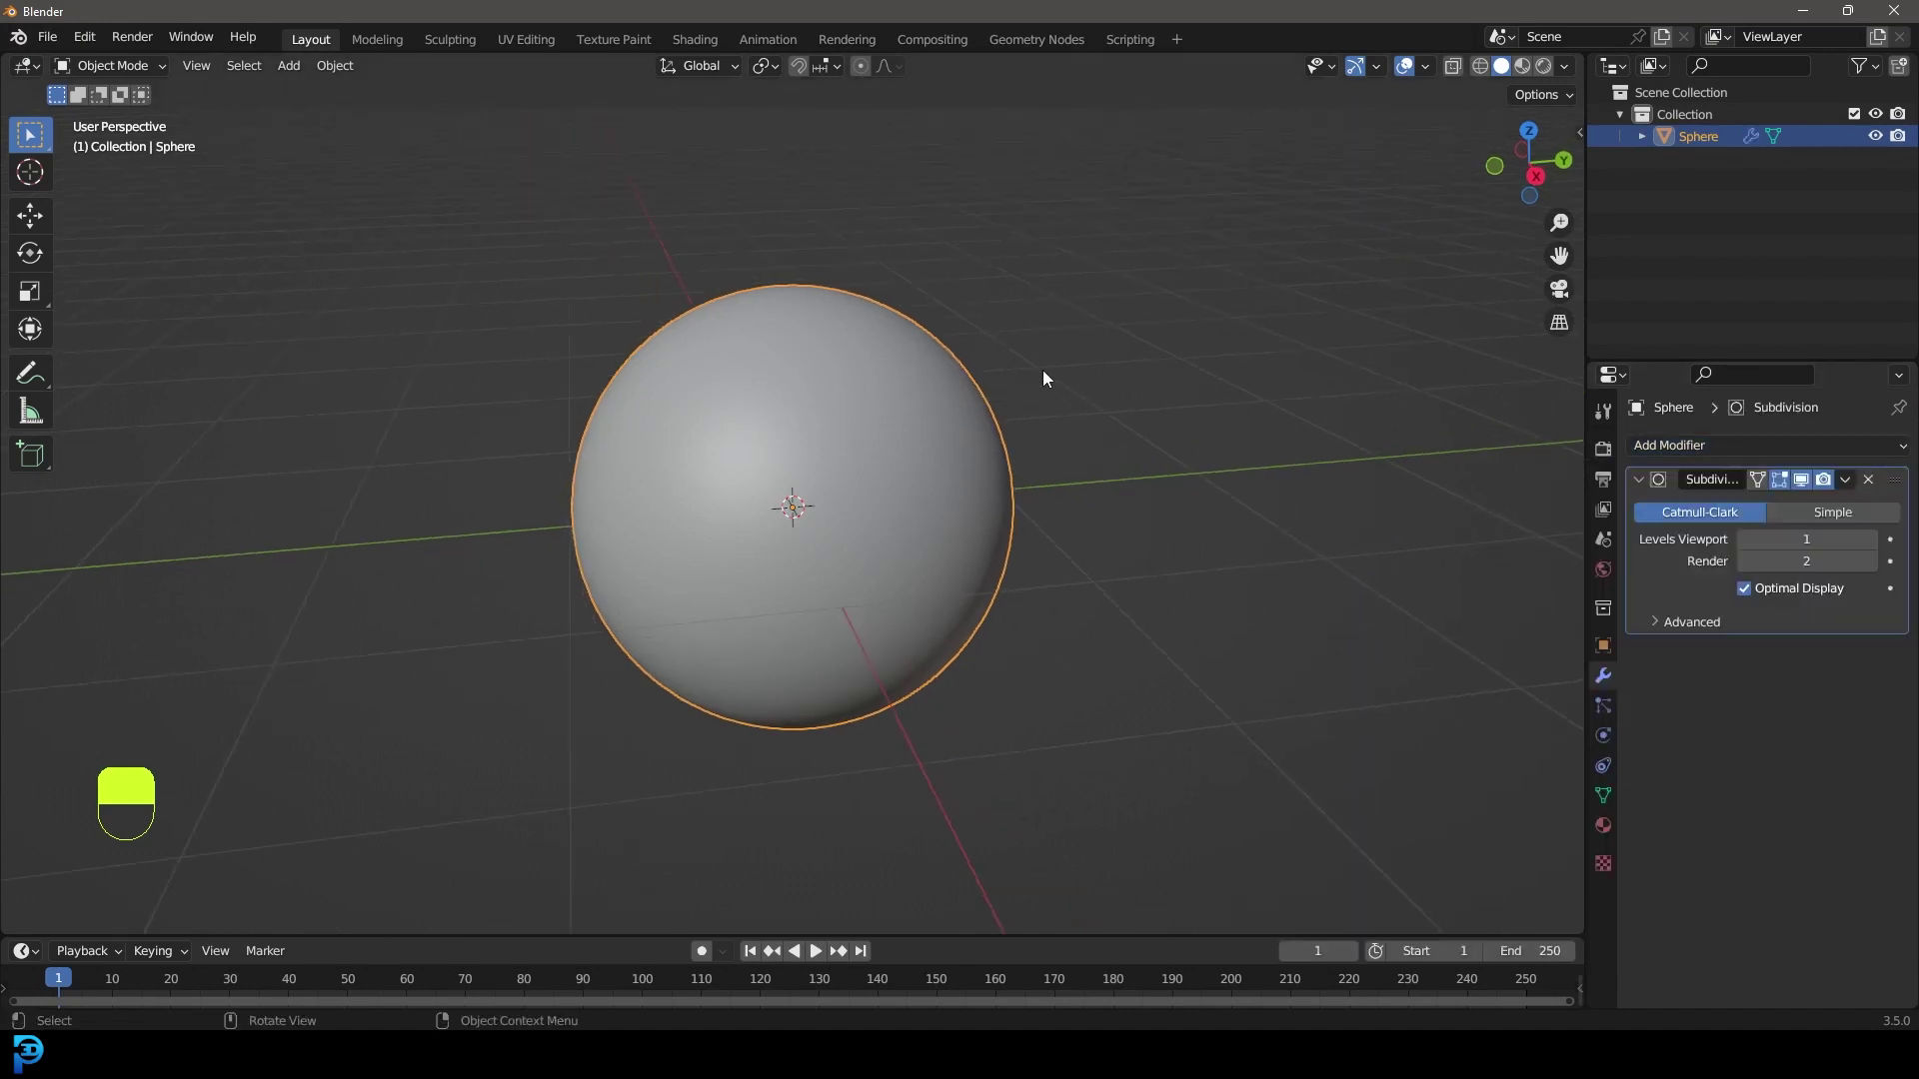
- Add a camera and move it about 6.25 m back along Y
{"action": "key", "text": "KP_1"}
{"action": "key", "text": "shift+a"}
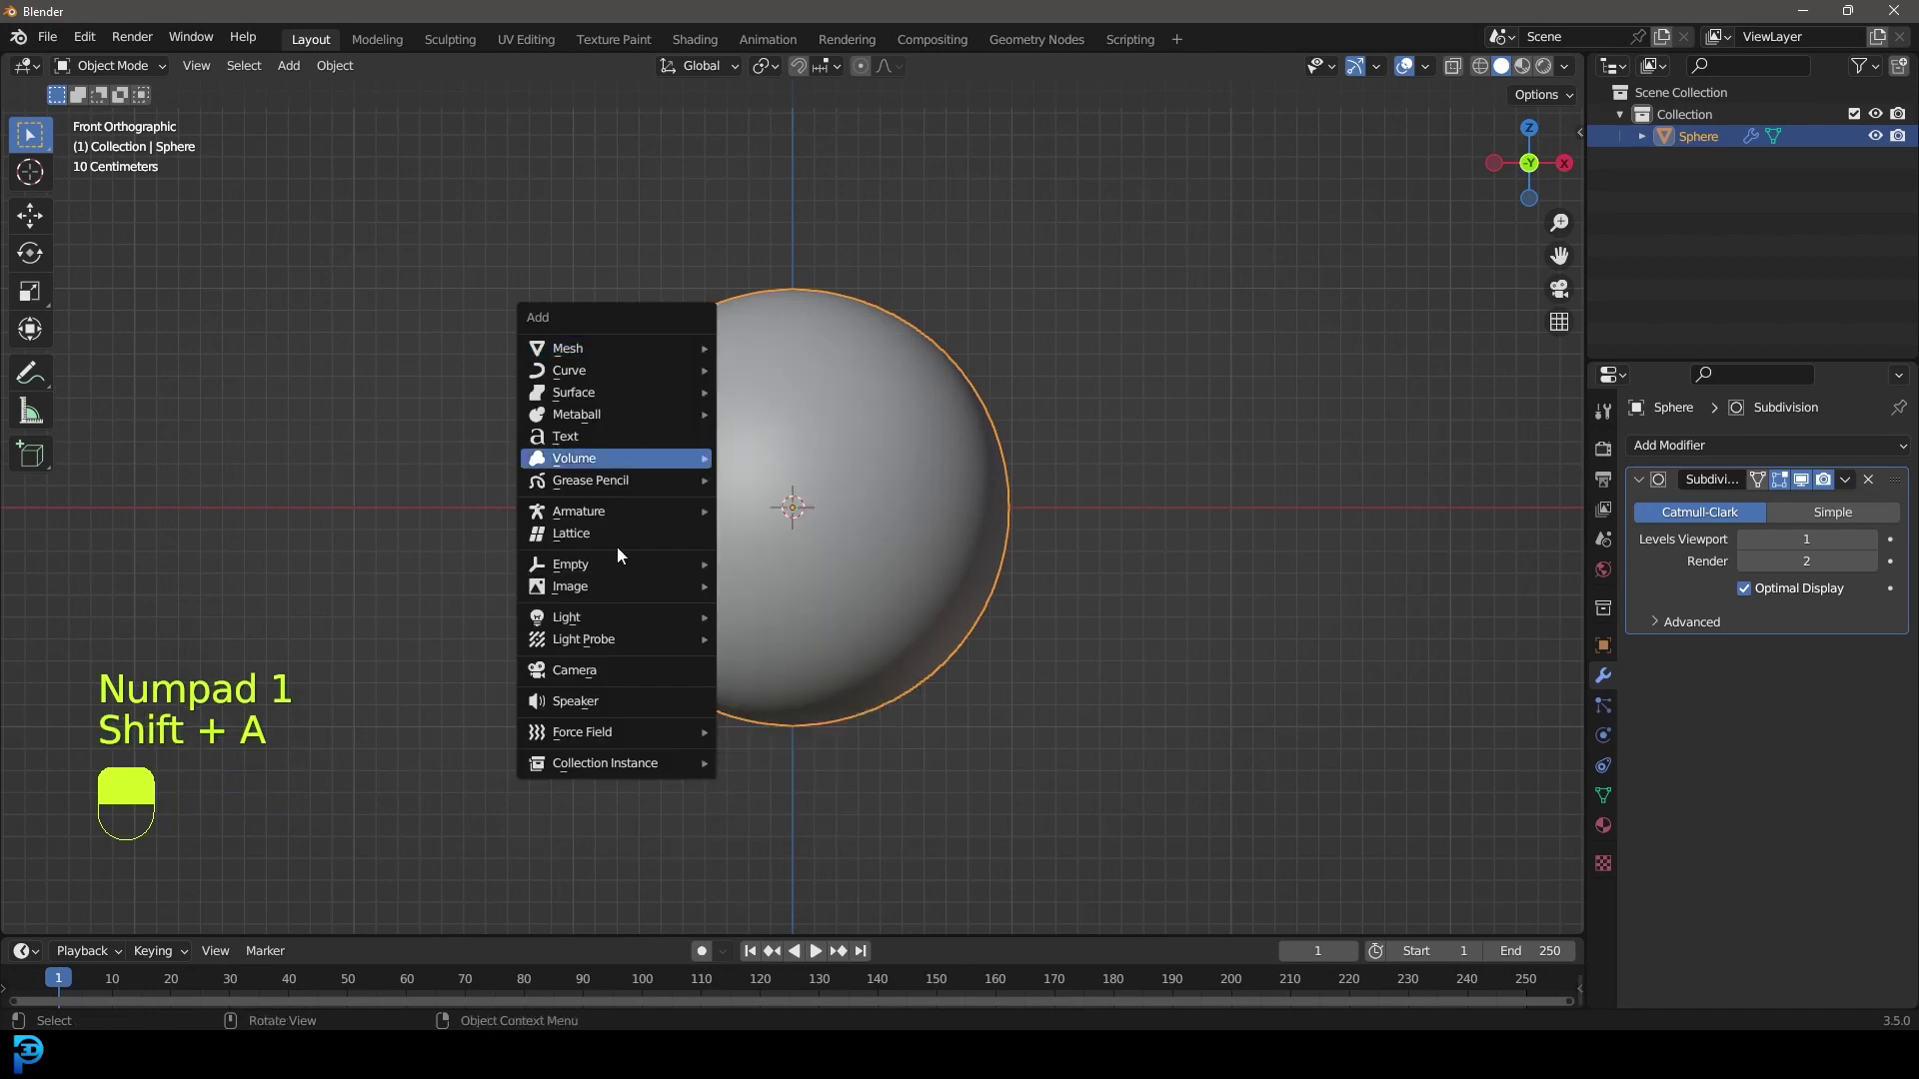
{"action": "left_click", "coordinate": [602, 668]}
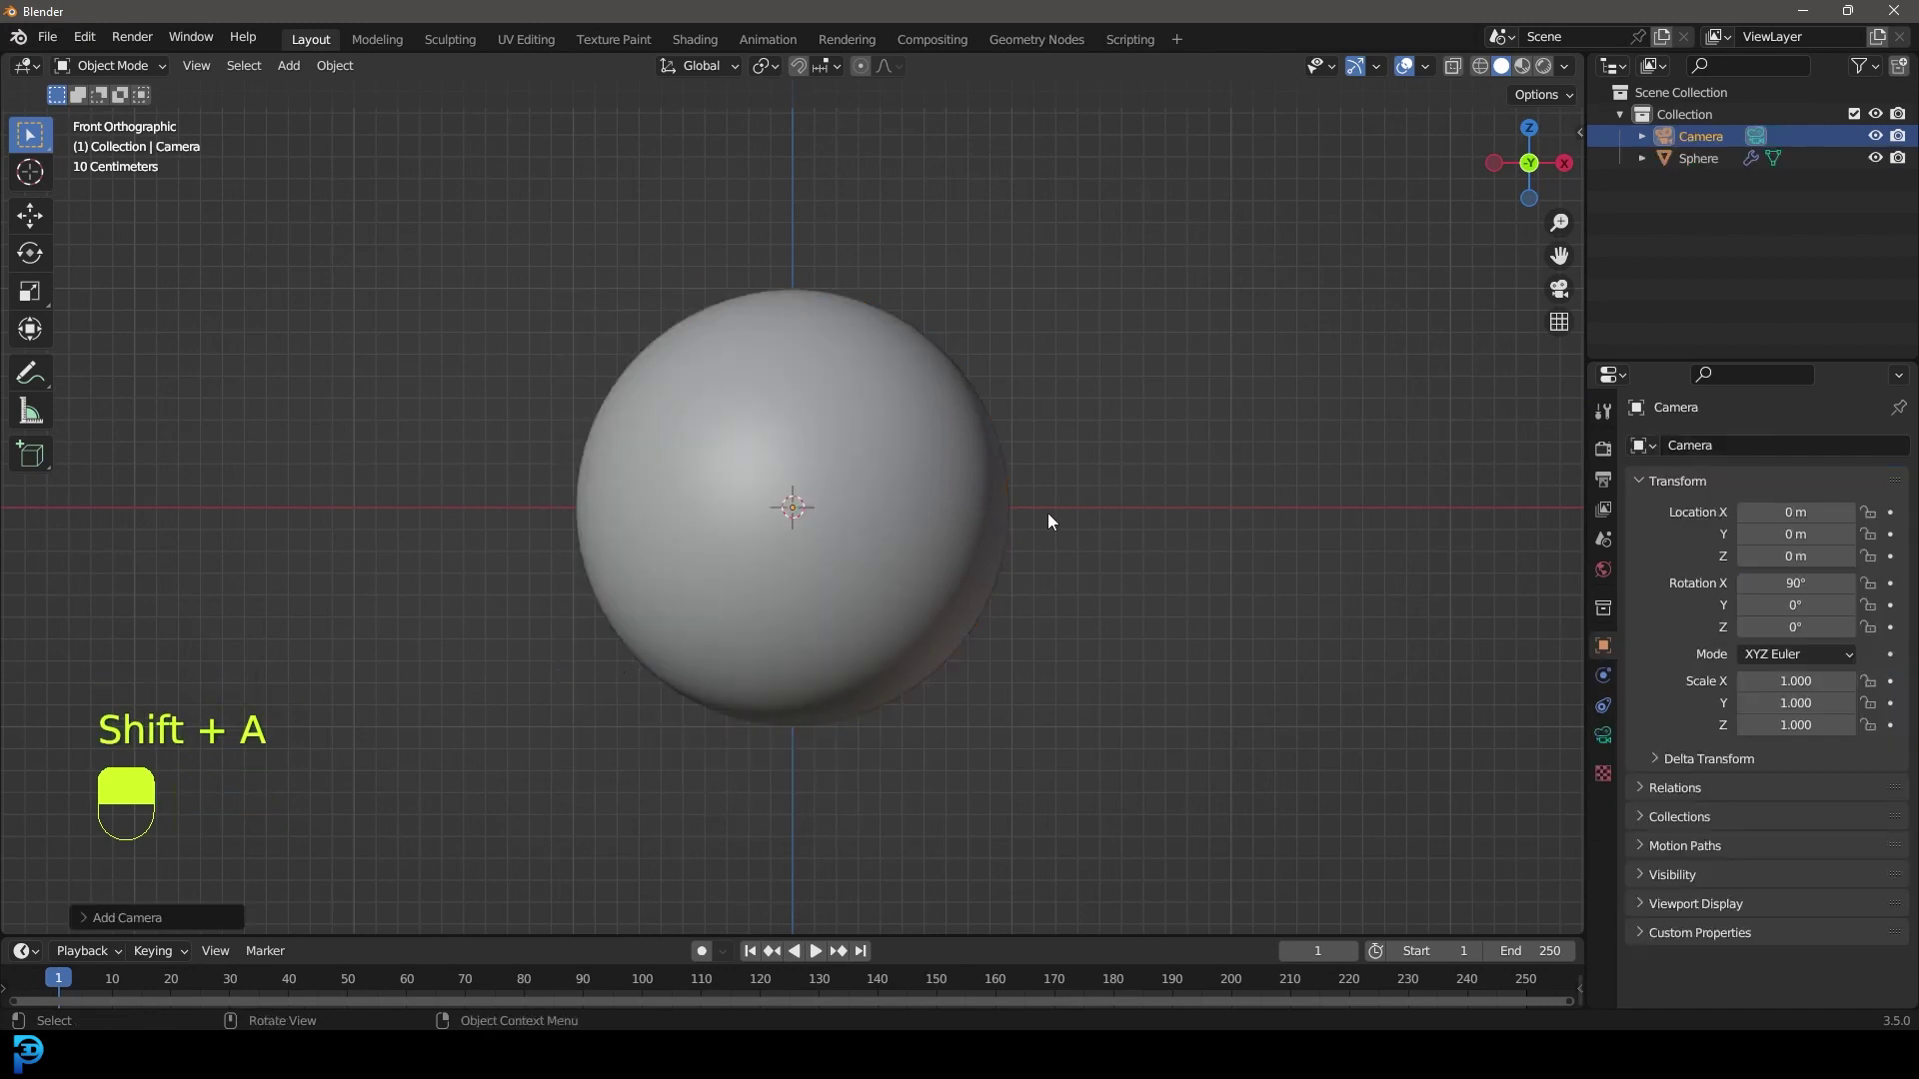
{"action": "scroll", "coordinate": [1059, 507], "scroll_direction": "down", "scroll_amount": 5}
{"action": "scroll", "coordinate": [1085, 470], "scroll_direction": "up", "scroll_amount": 4}
{"action": "key", "text": "KP_3"}
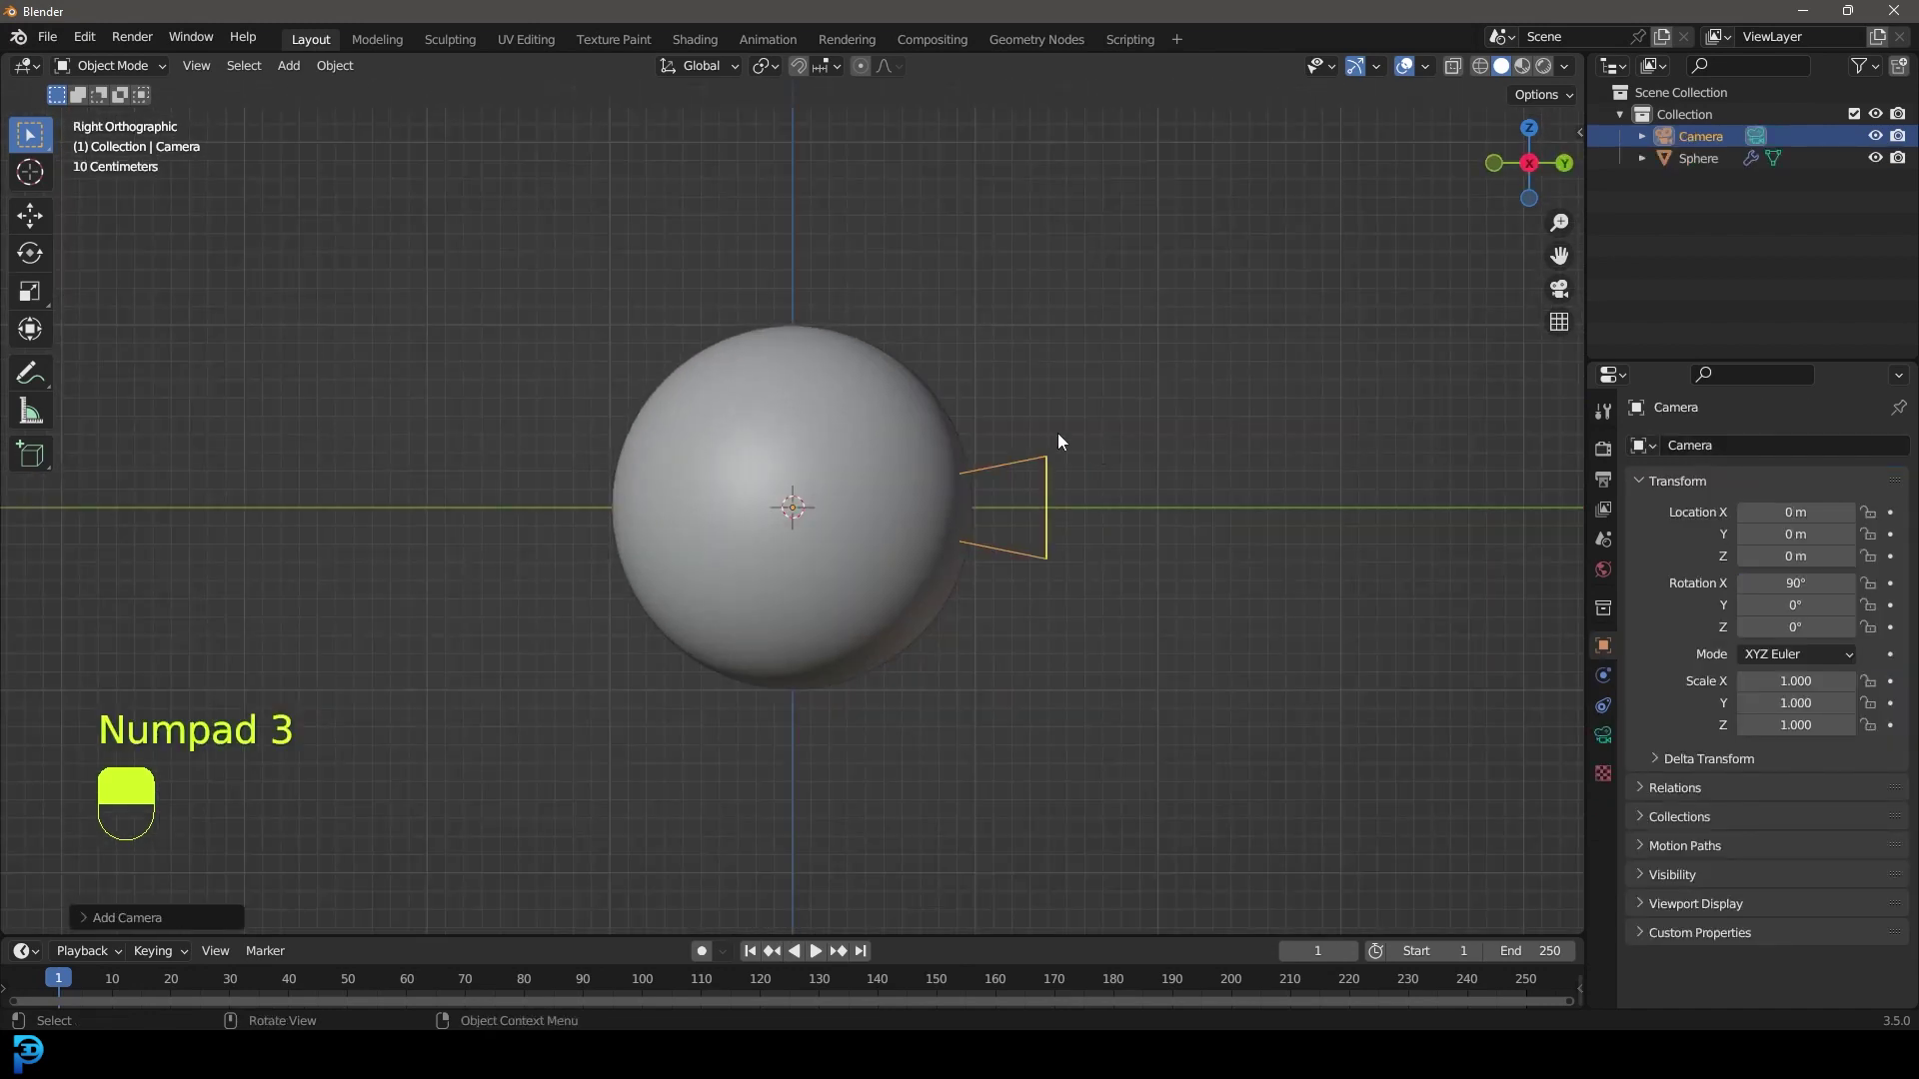
{"action": "scroll", "coordinate": [1057, 436], "scroll_direction": "down", "scroll_amount": 5}
{"action": "key", "text": "g"}
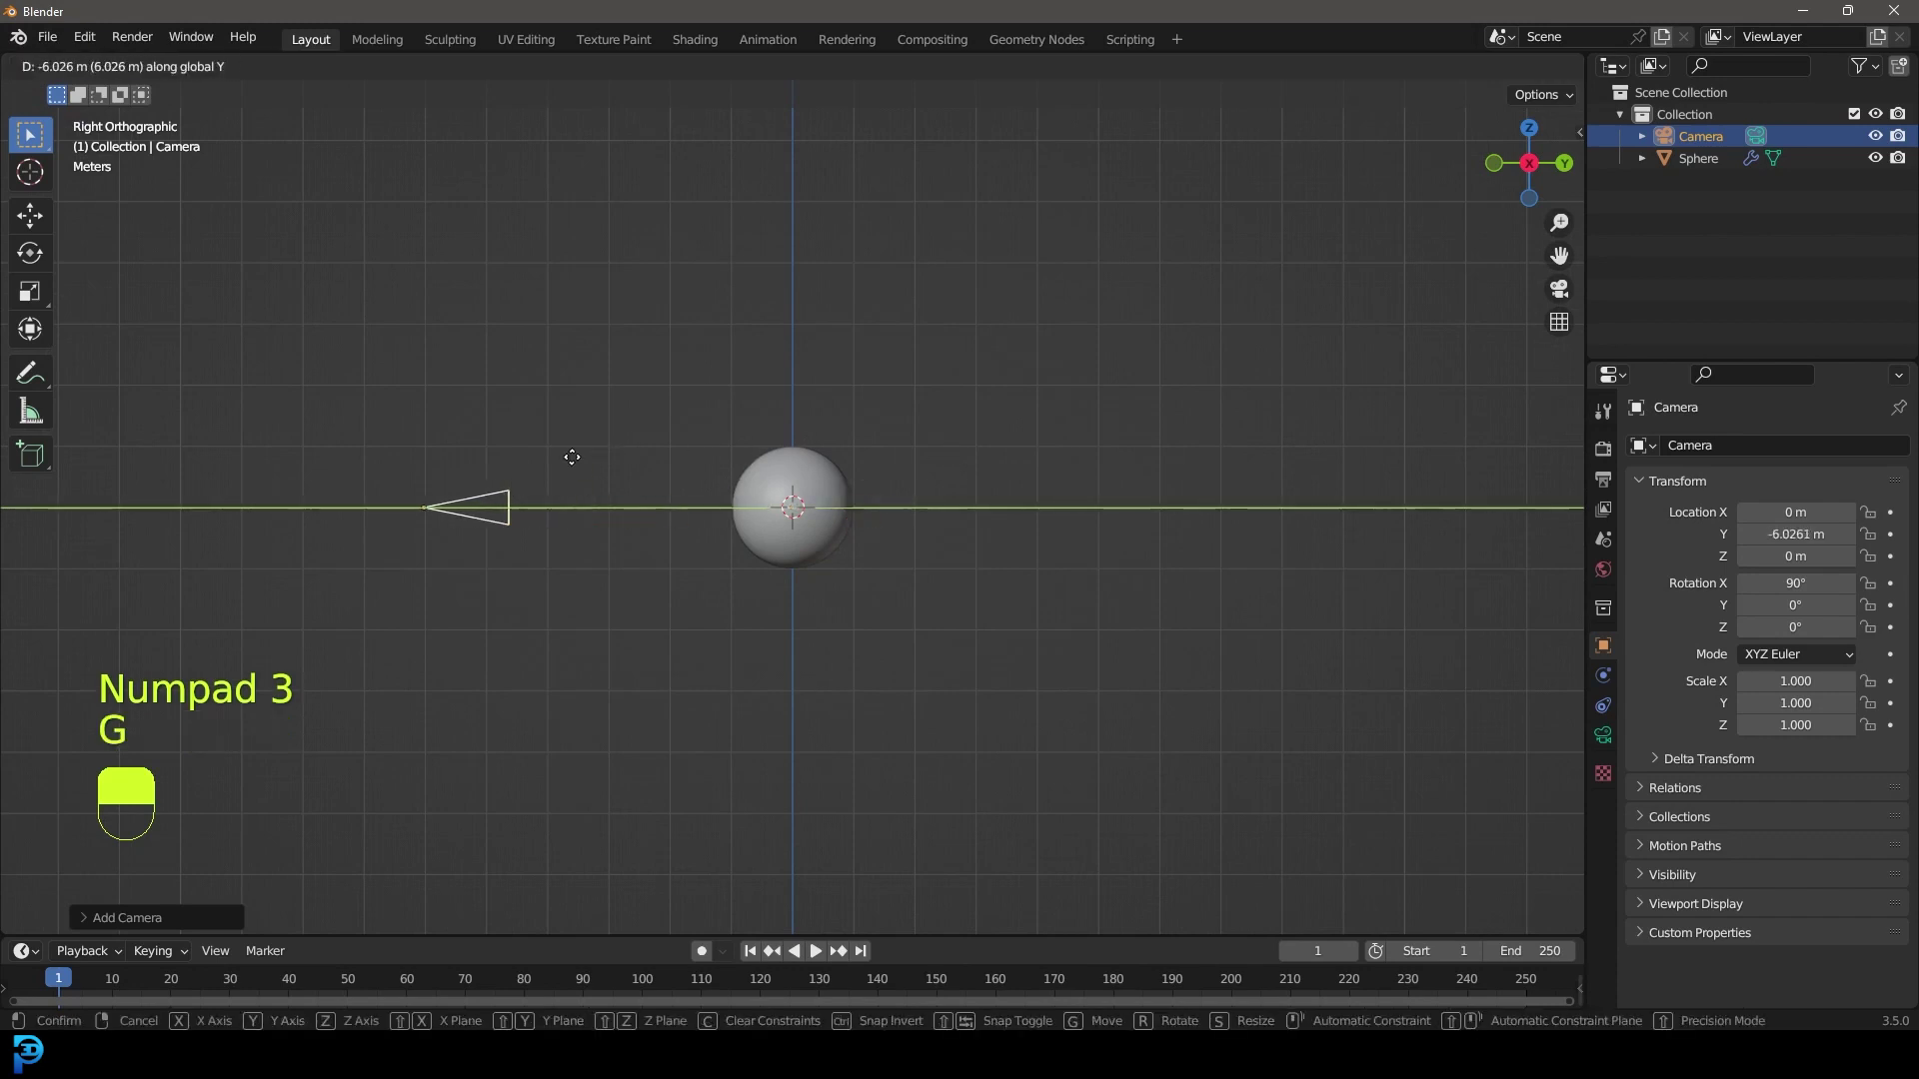
{"action": "left_click", "coordinate": [564, 464]}
- Move the camera closer along its view axis and 0.25 m left, centring the sphere
{"action": "key", "text": "KP_0"}
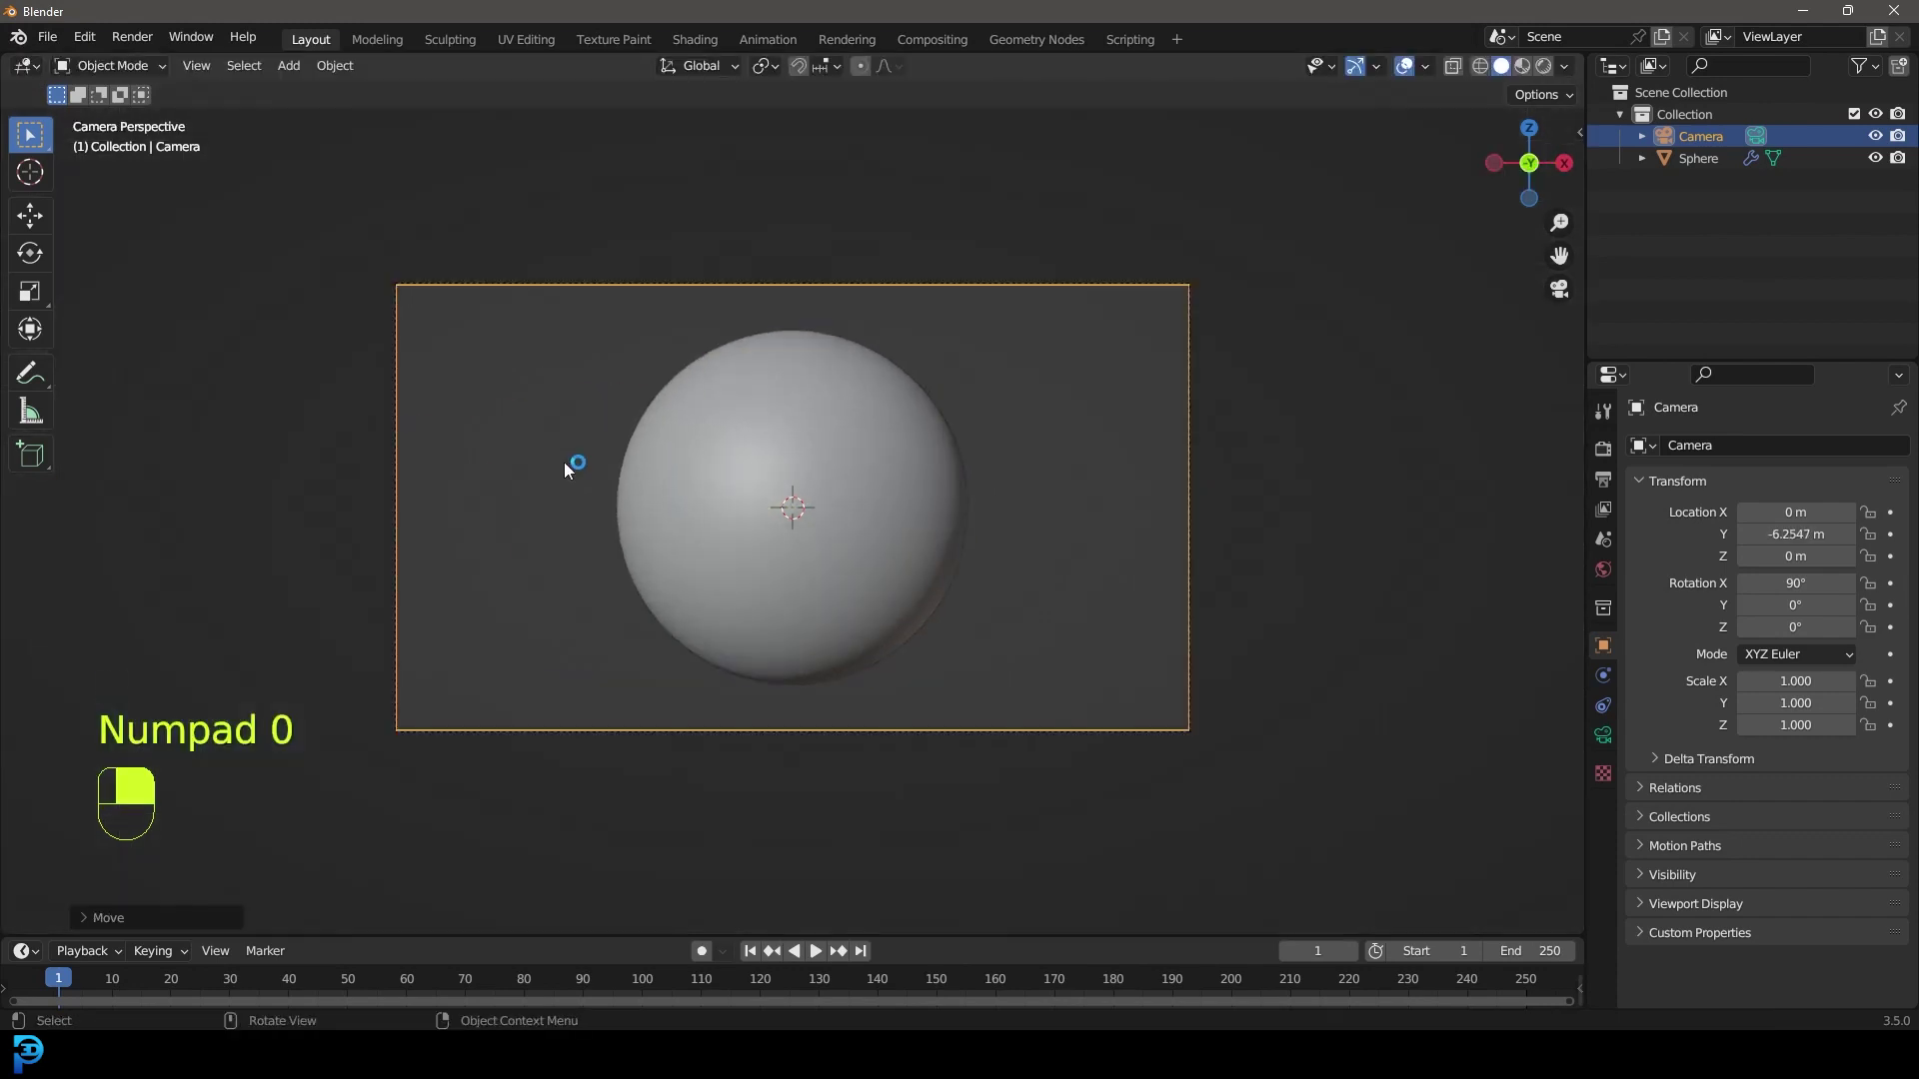
{"action": "key", "text": "g"}
{"action": "key", "text": "z"}
{"action": "key", "text": "z"}
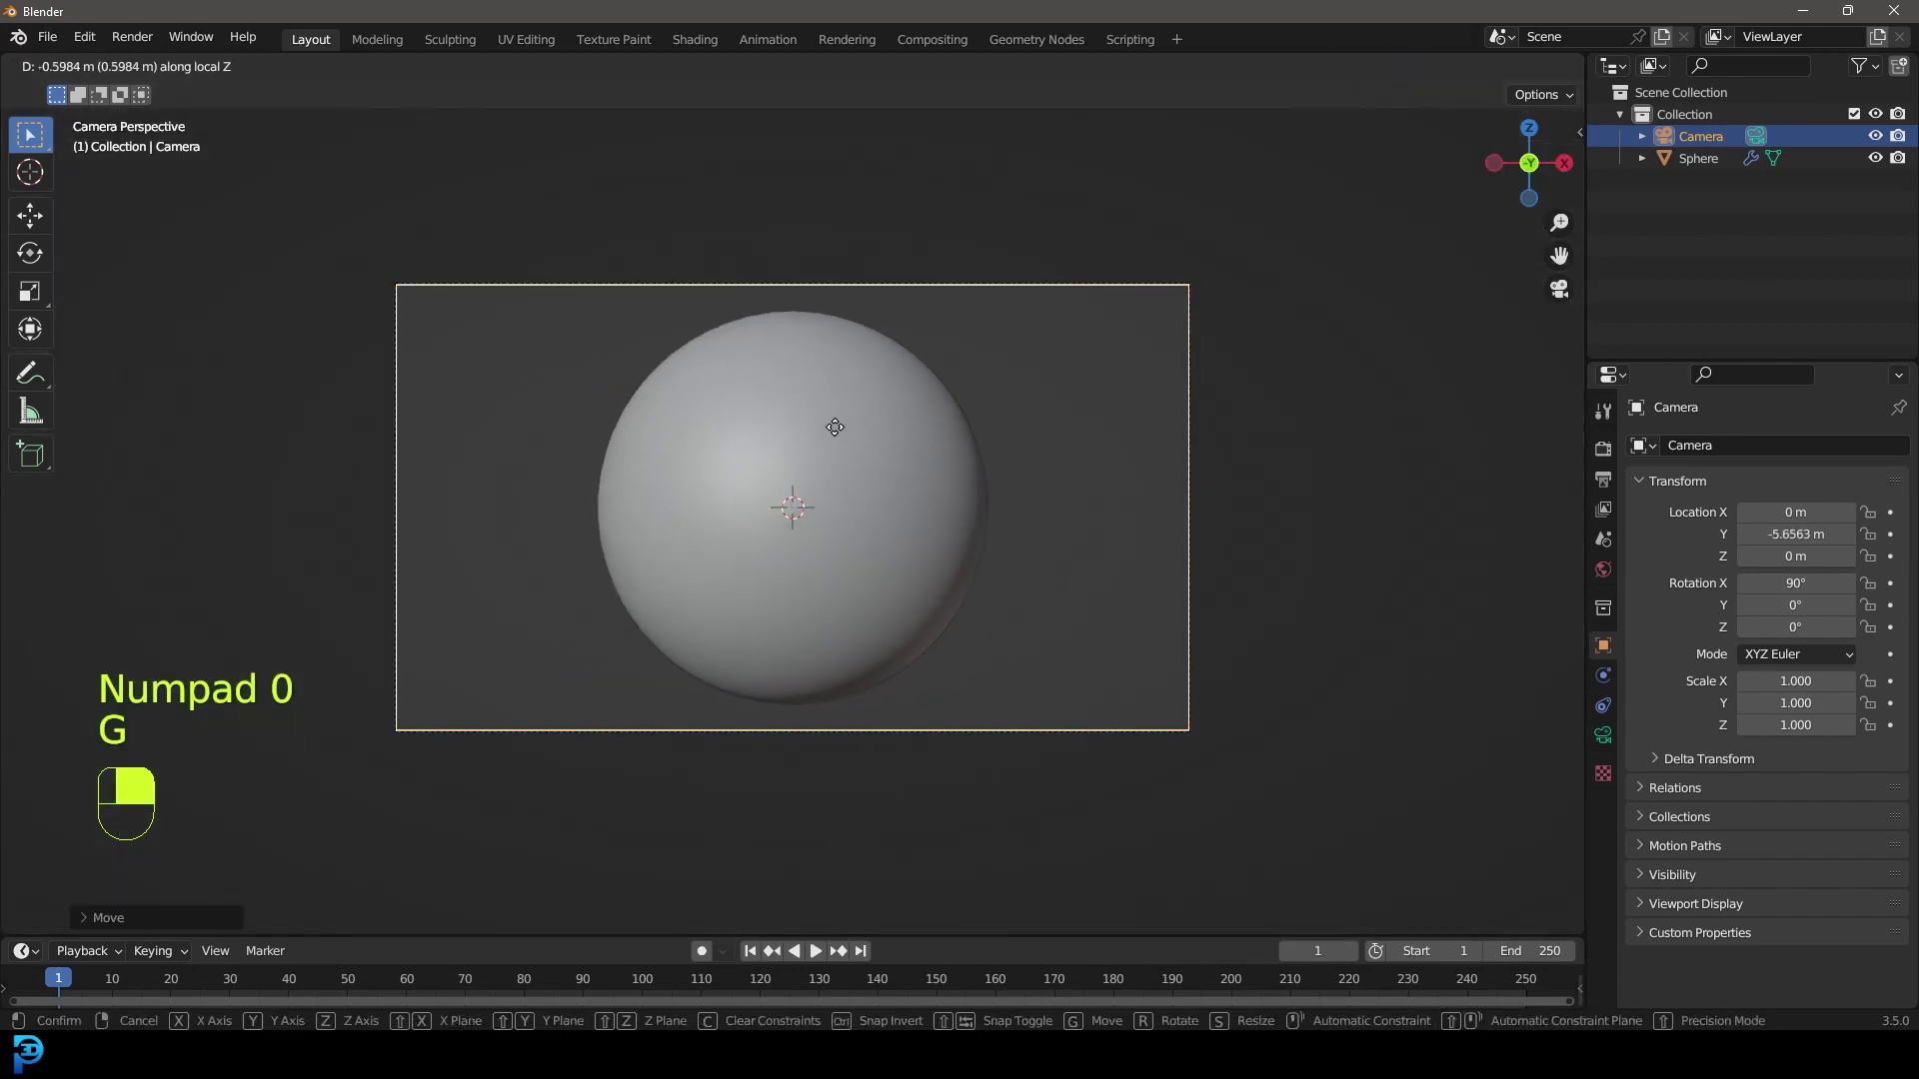
{"action": "left_click", "coordinate": [845, 387]}
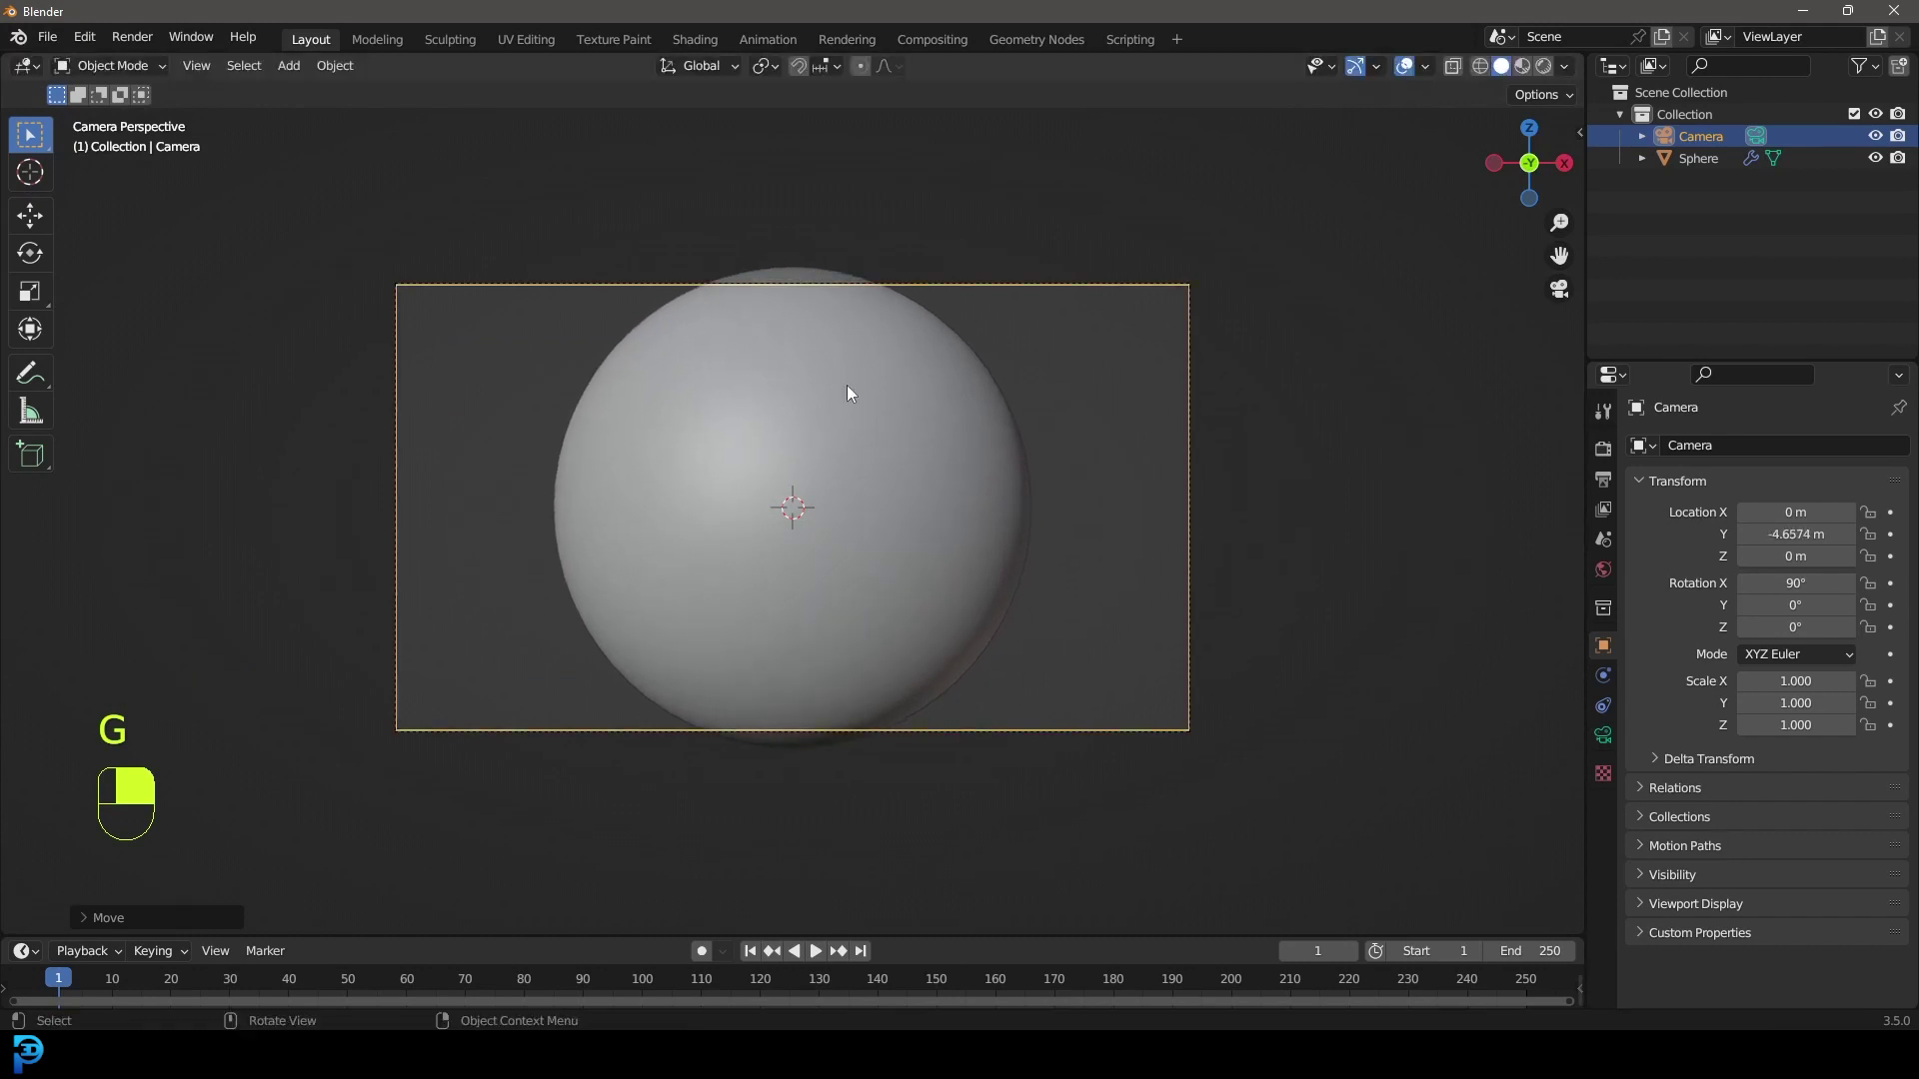
{"action": "key", "text": "g"}
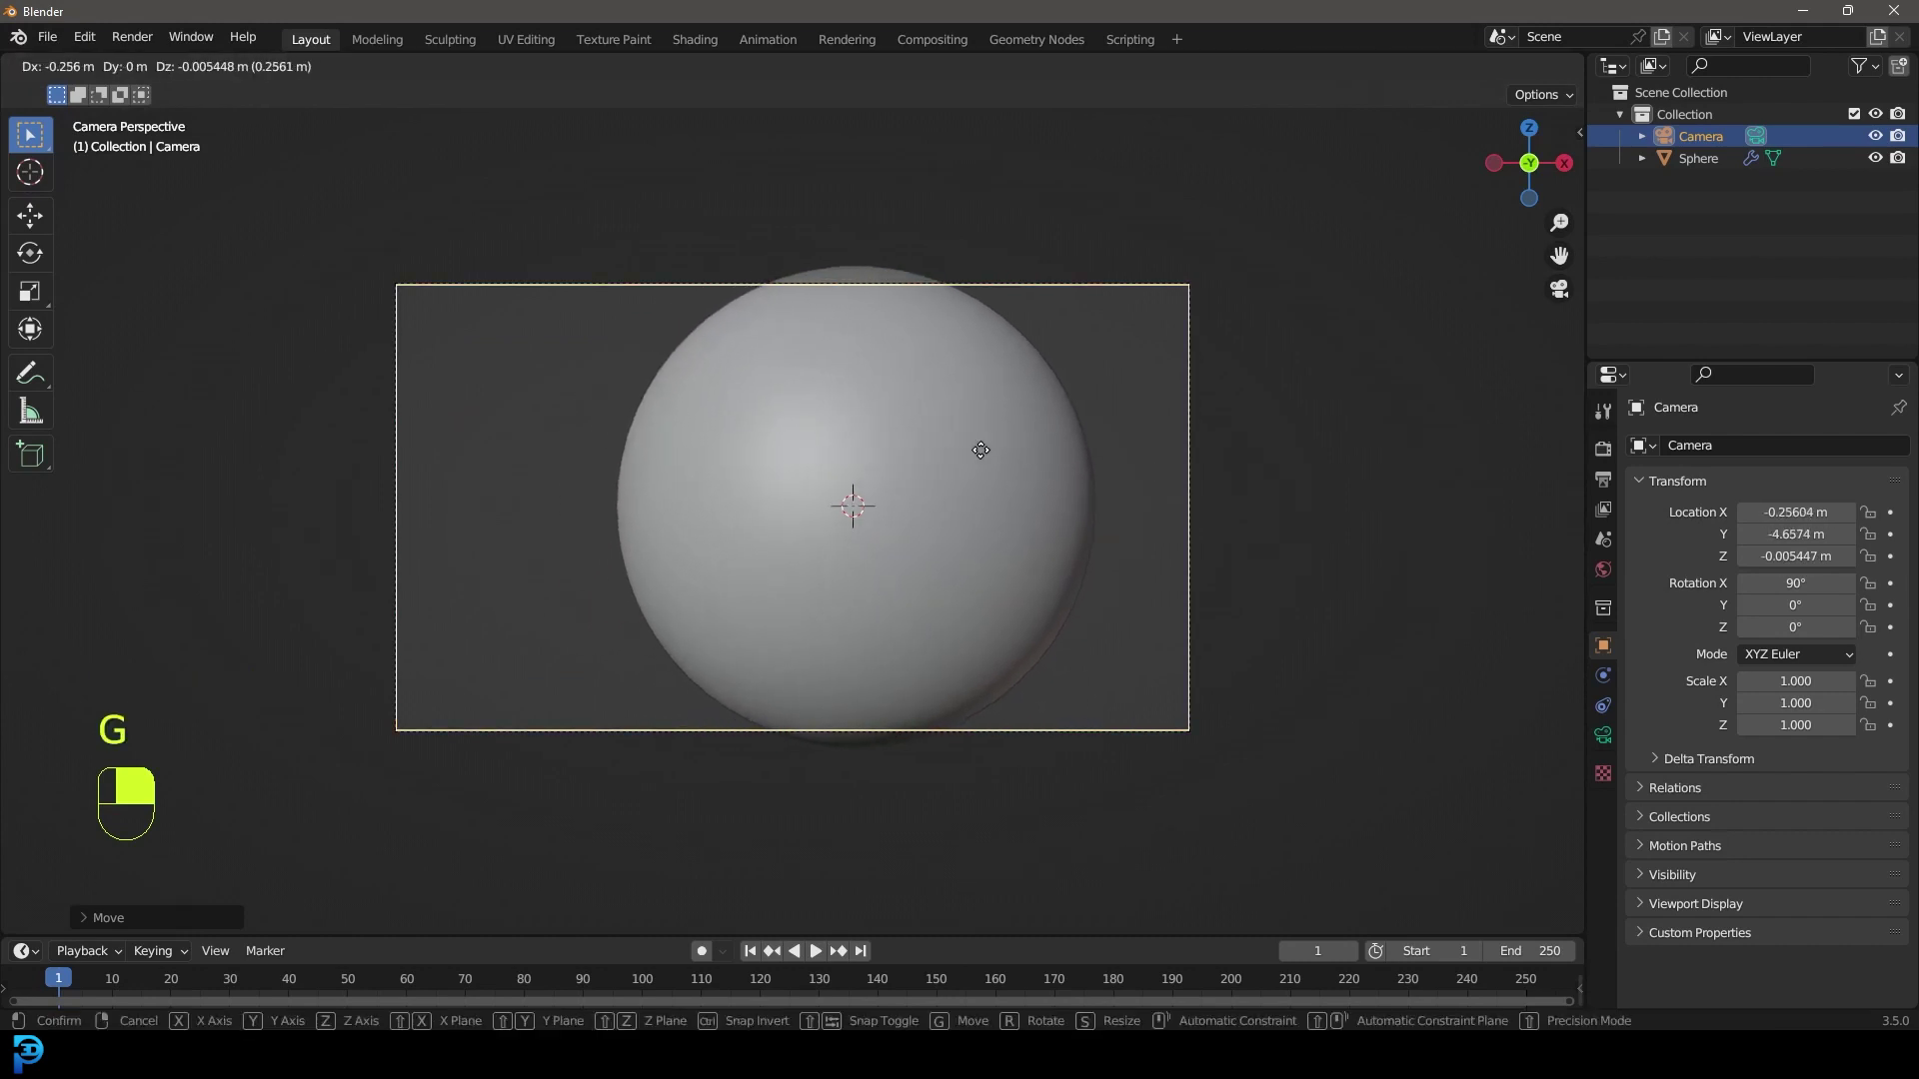
{"action": "left_click", "coordinate": [982, 450]}
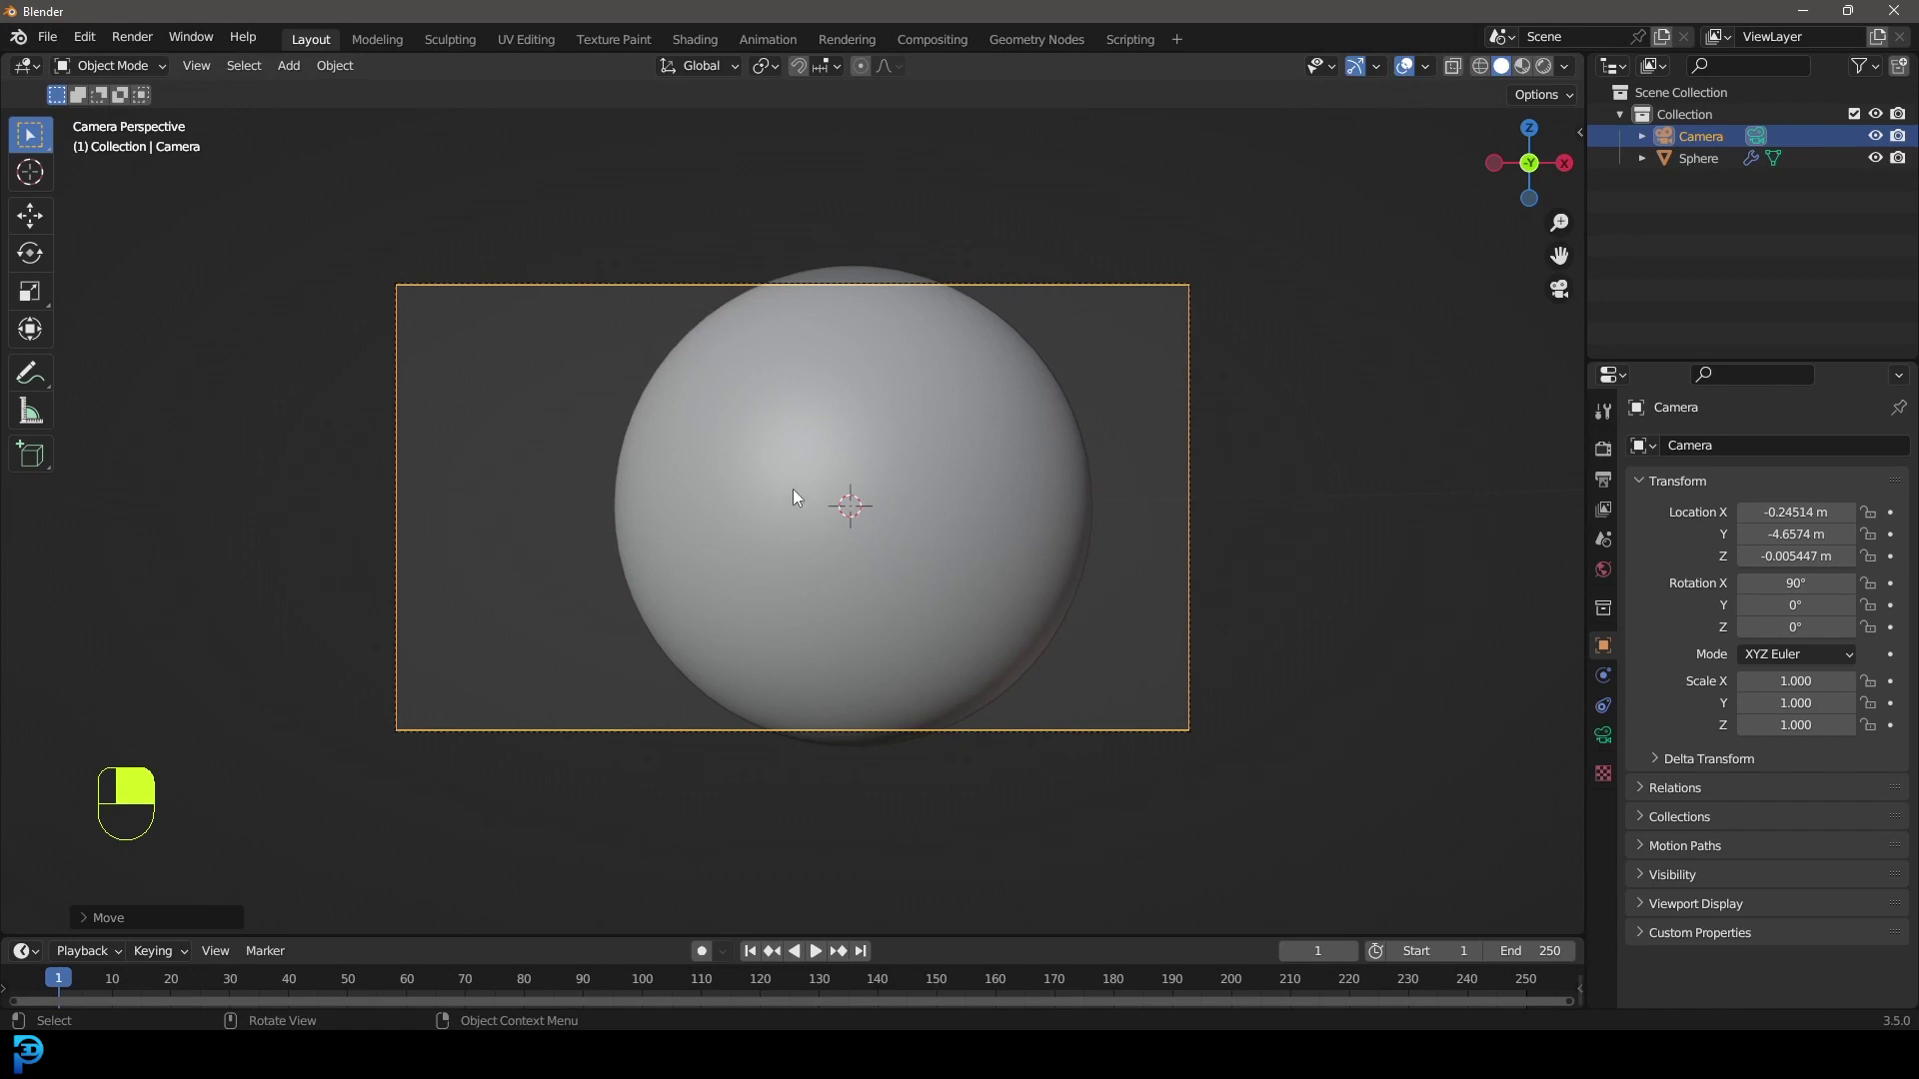
- Set the render engine to Cycles on GPU Compute with 50 max render samples
{"action": "left_click", "coordinate": [1603, 450]}
{"action": "left_click", "coordinate": [1792, 447]}
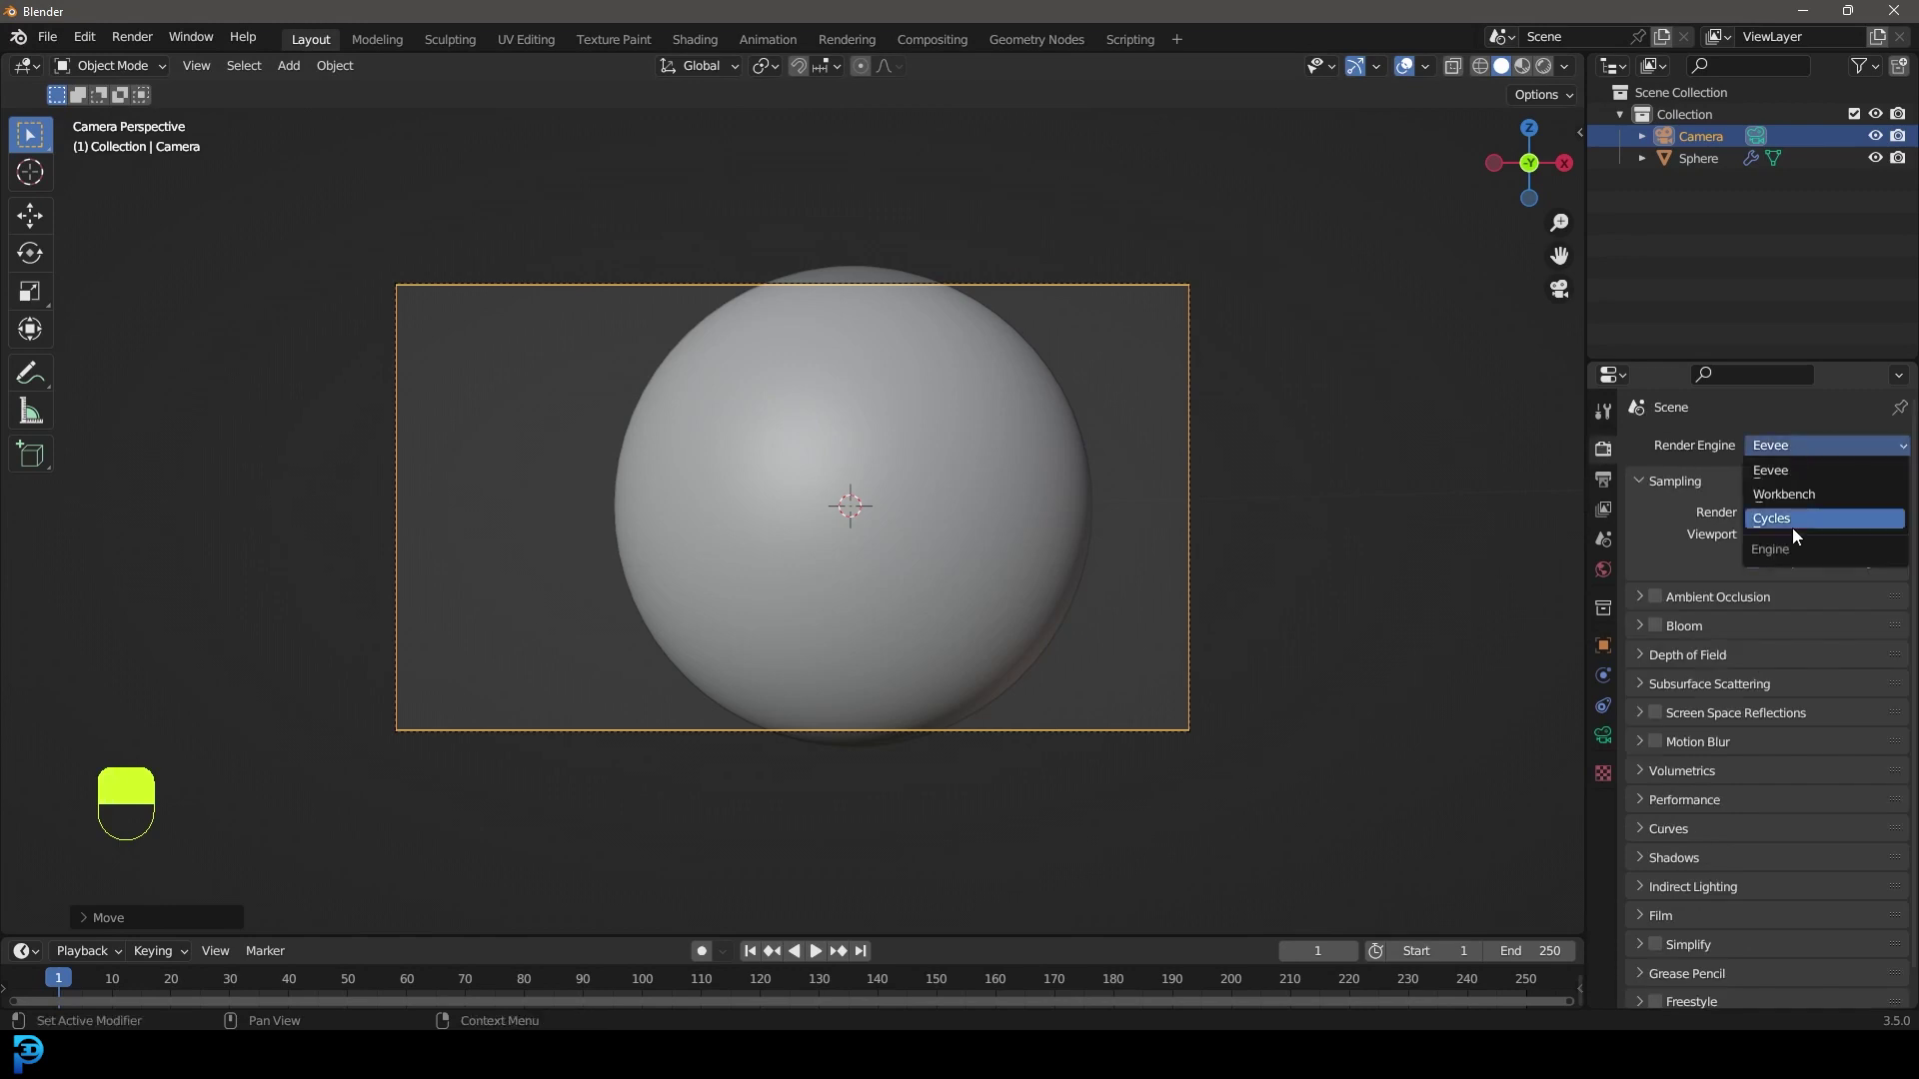
{"action": "left_click", "coordinate": [1789, 519]}
{"action": "left_click", "coordinate": [1795, 499]}
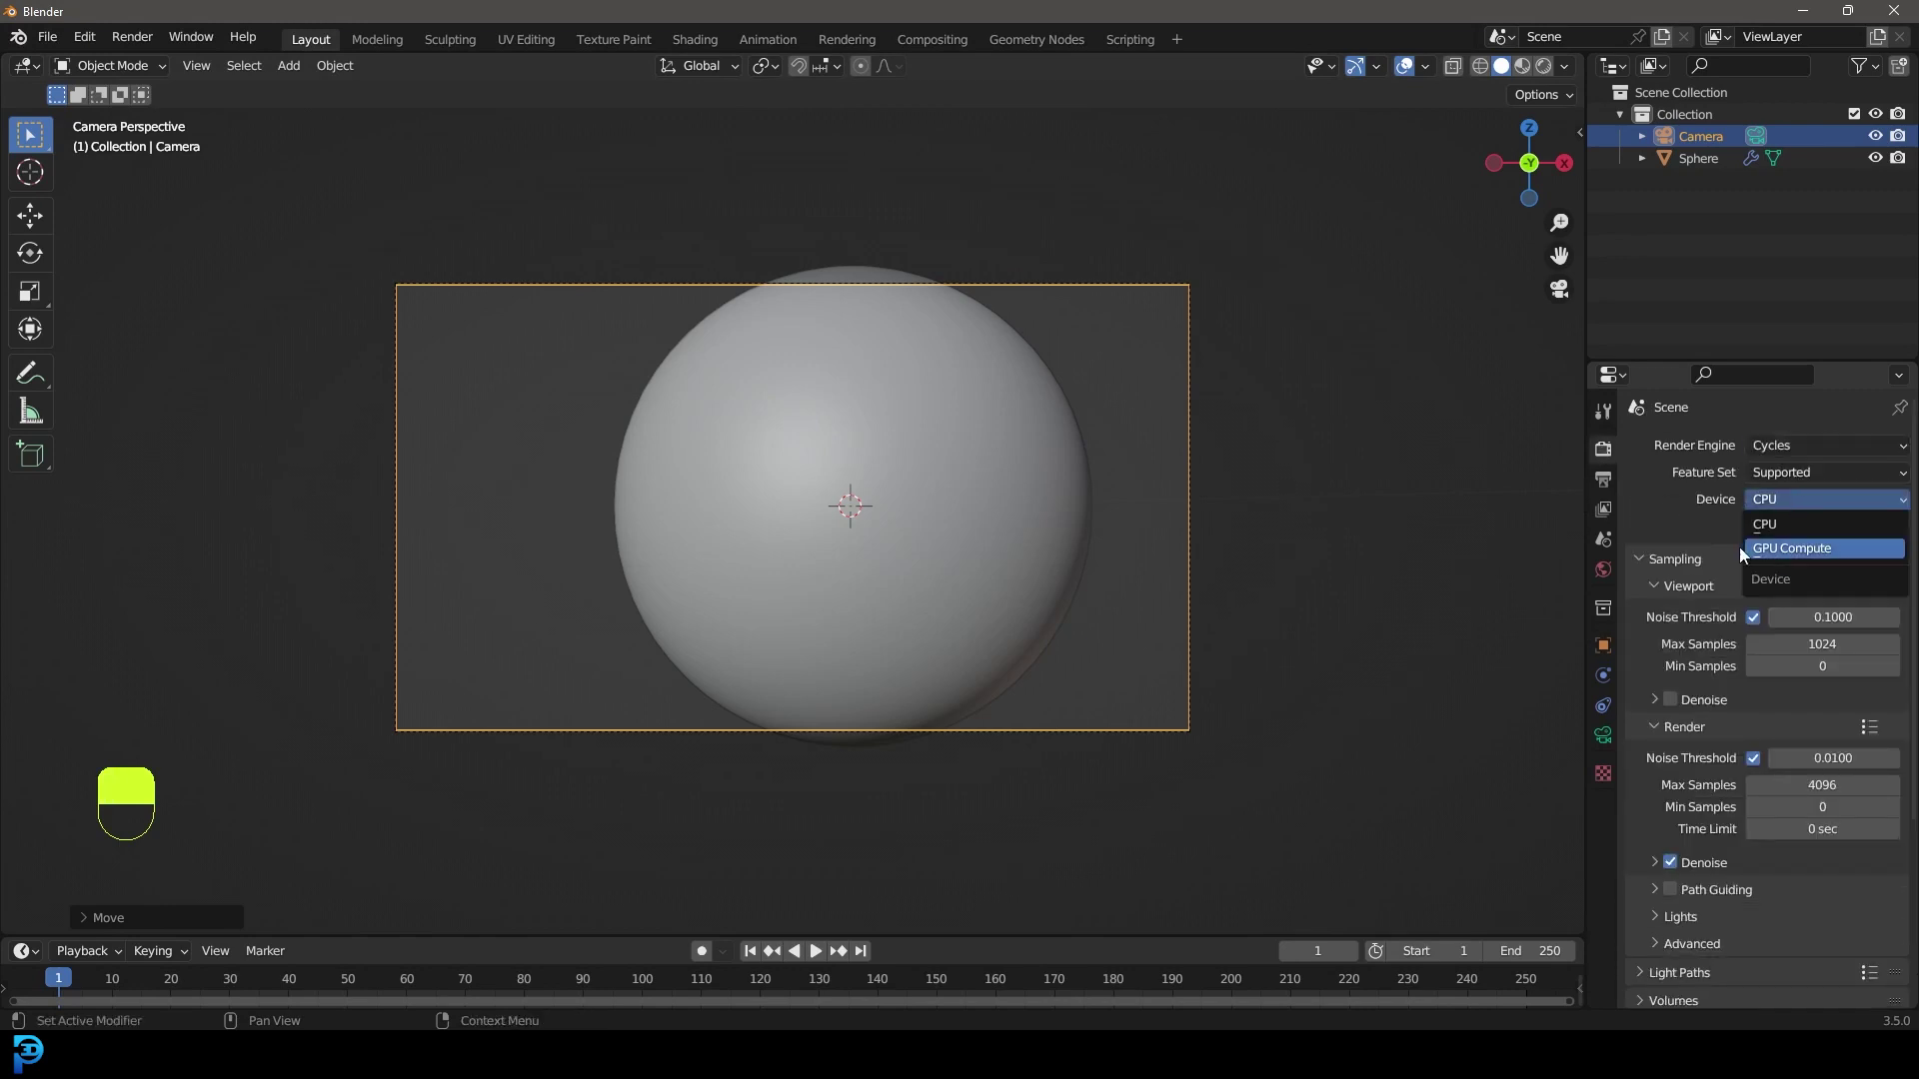
{"action": "left_click", "coordinate": [1779, 545]}
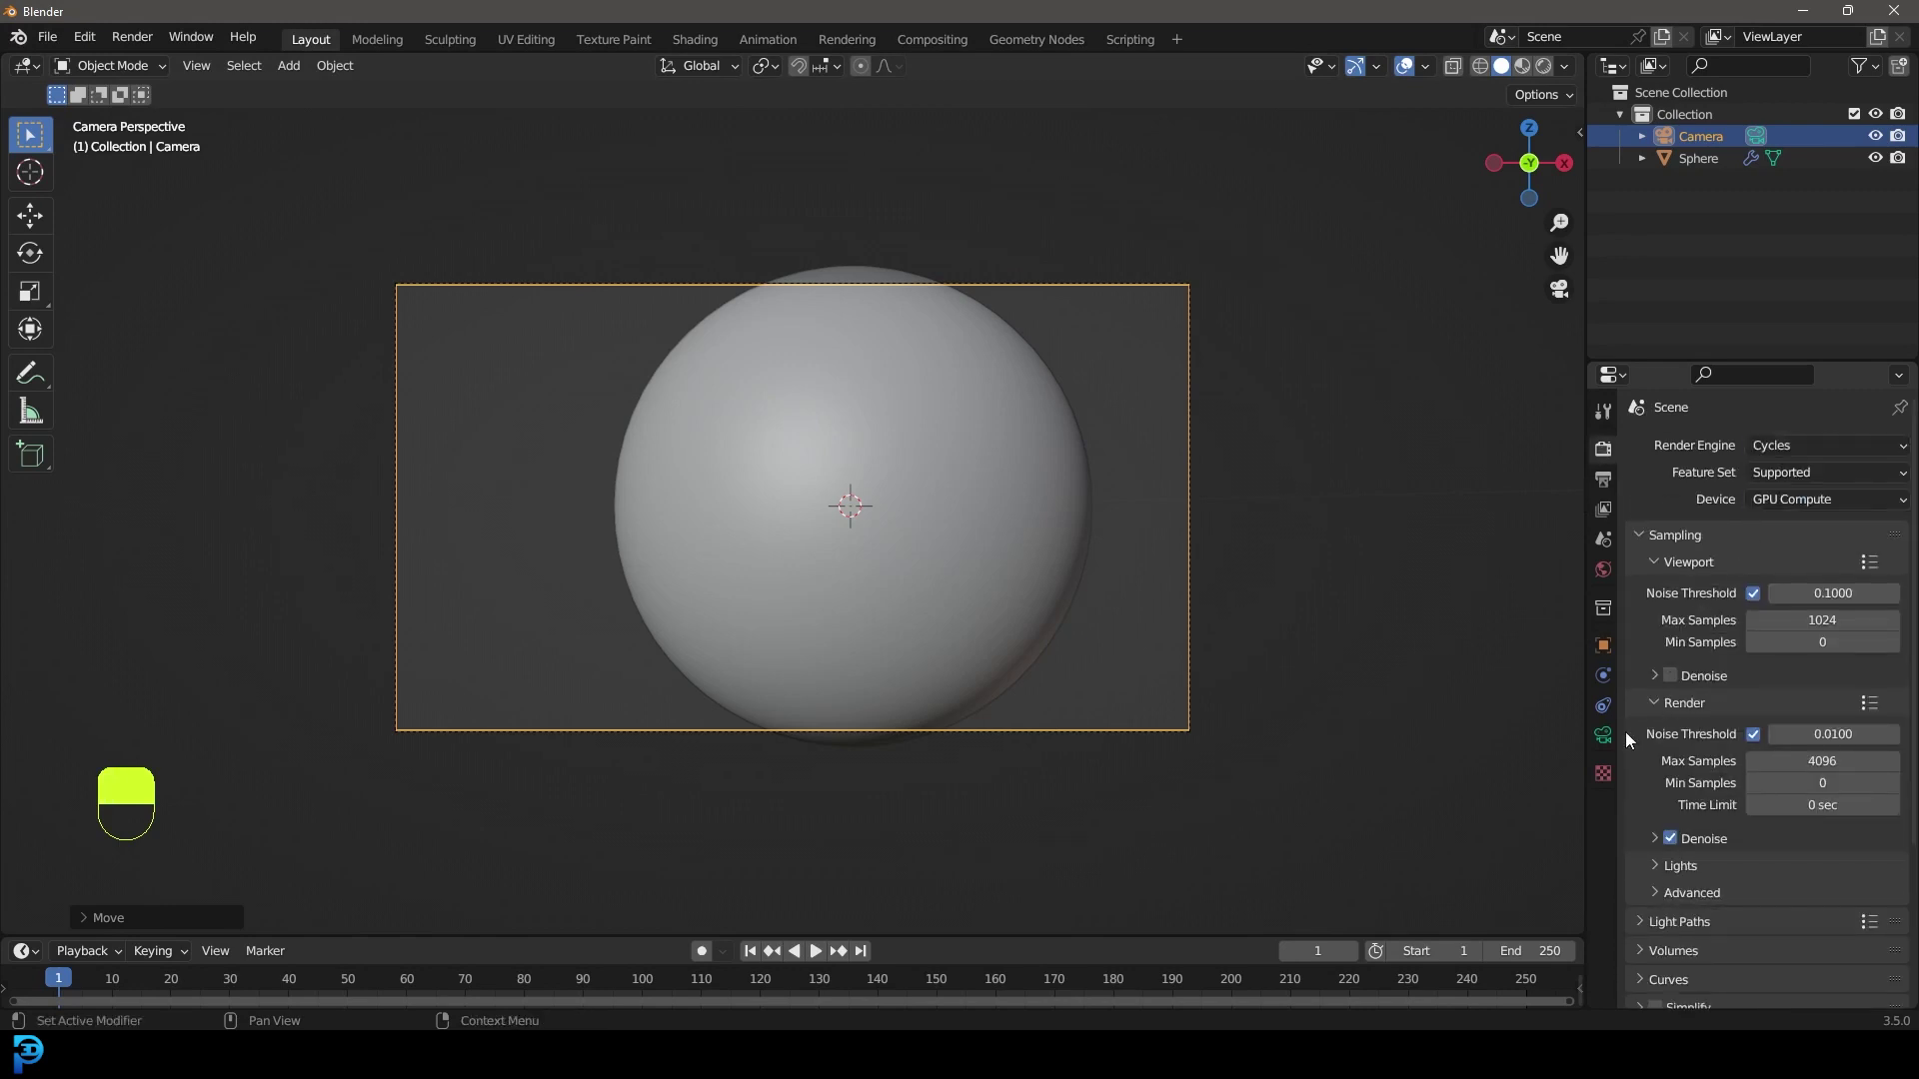
{"action": "left_click", "coordinate": [1817, 763]}
{"action": "type", "text": "50"}
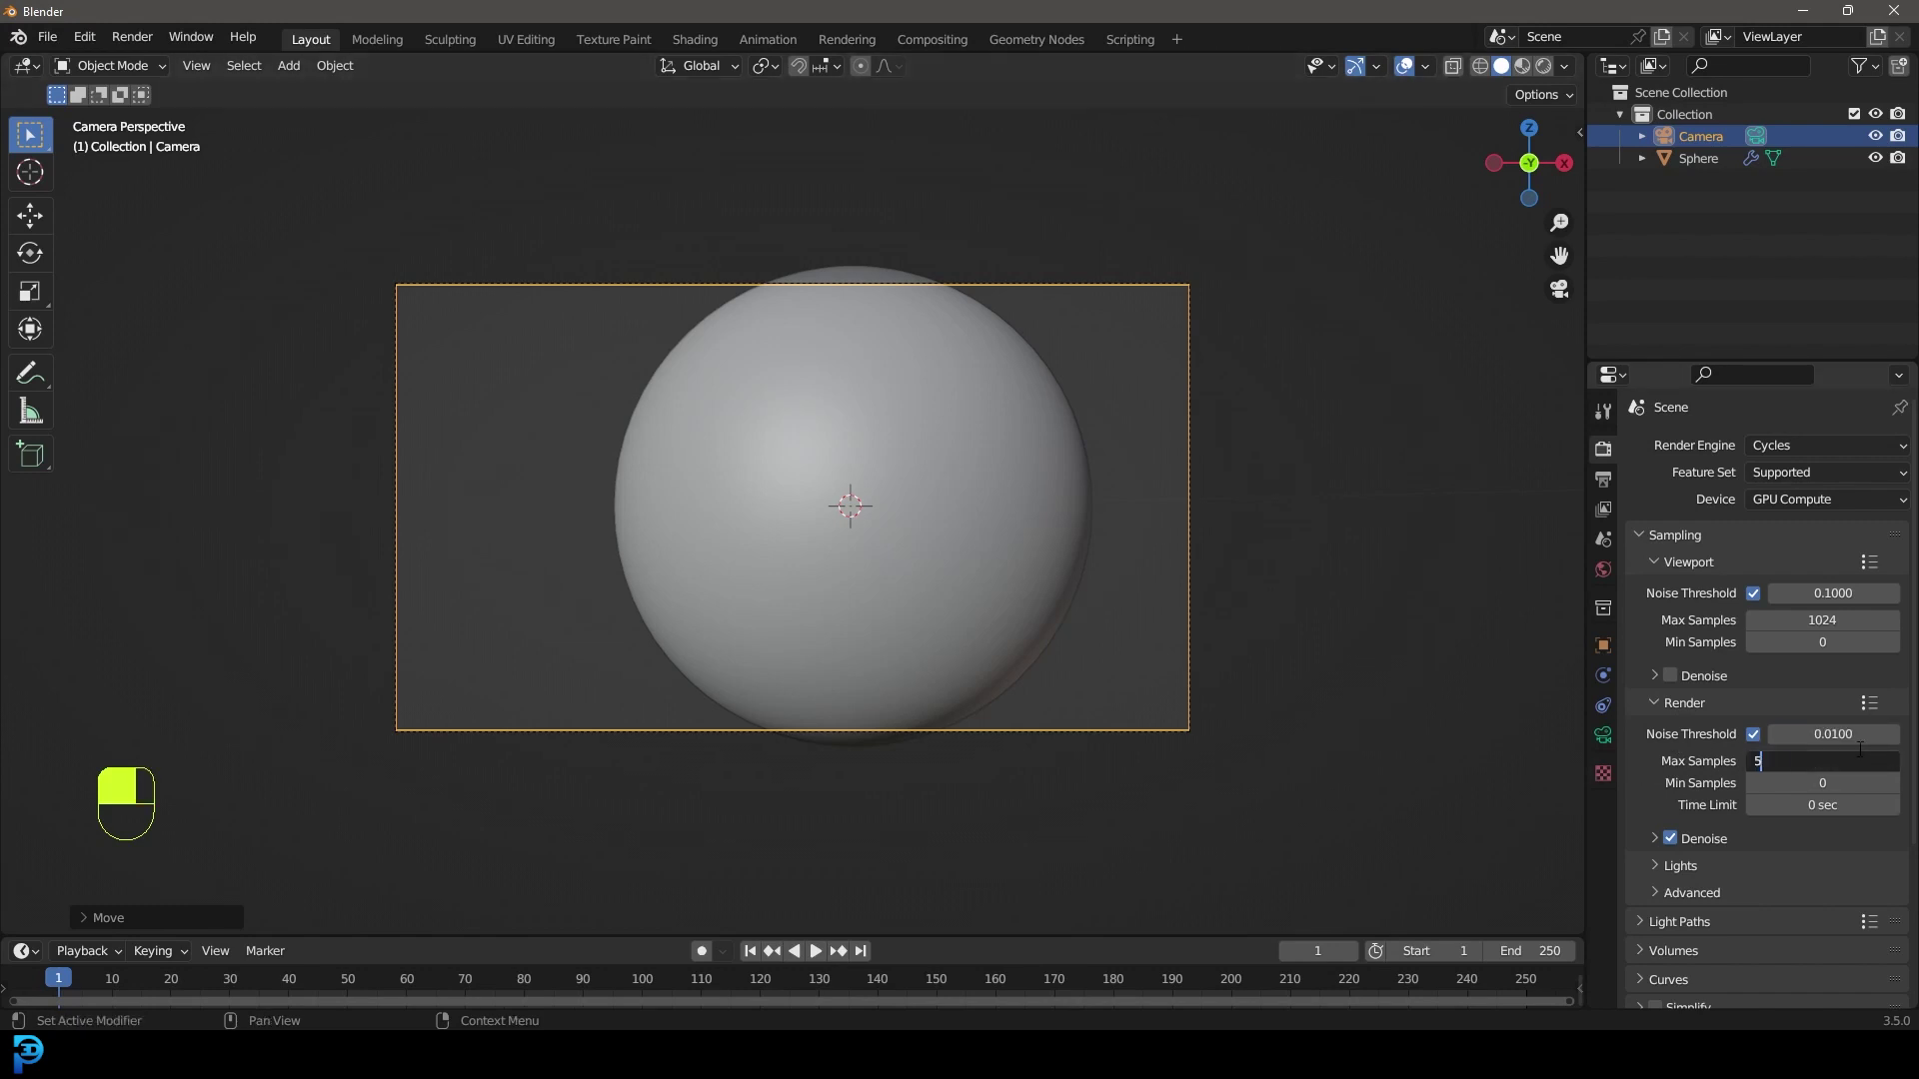
{"action": "key", "text": "Return"}
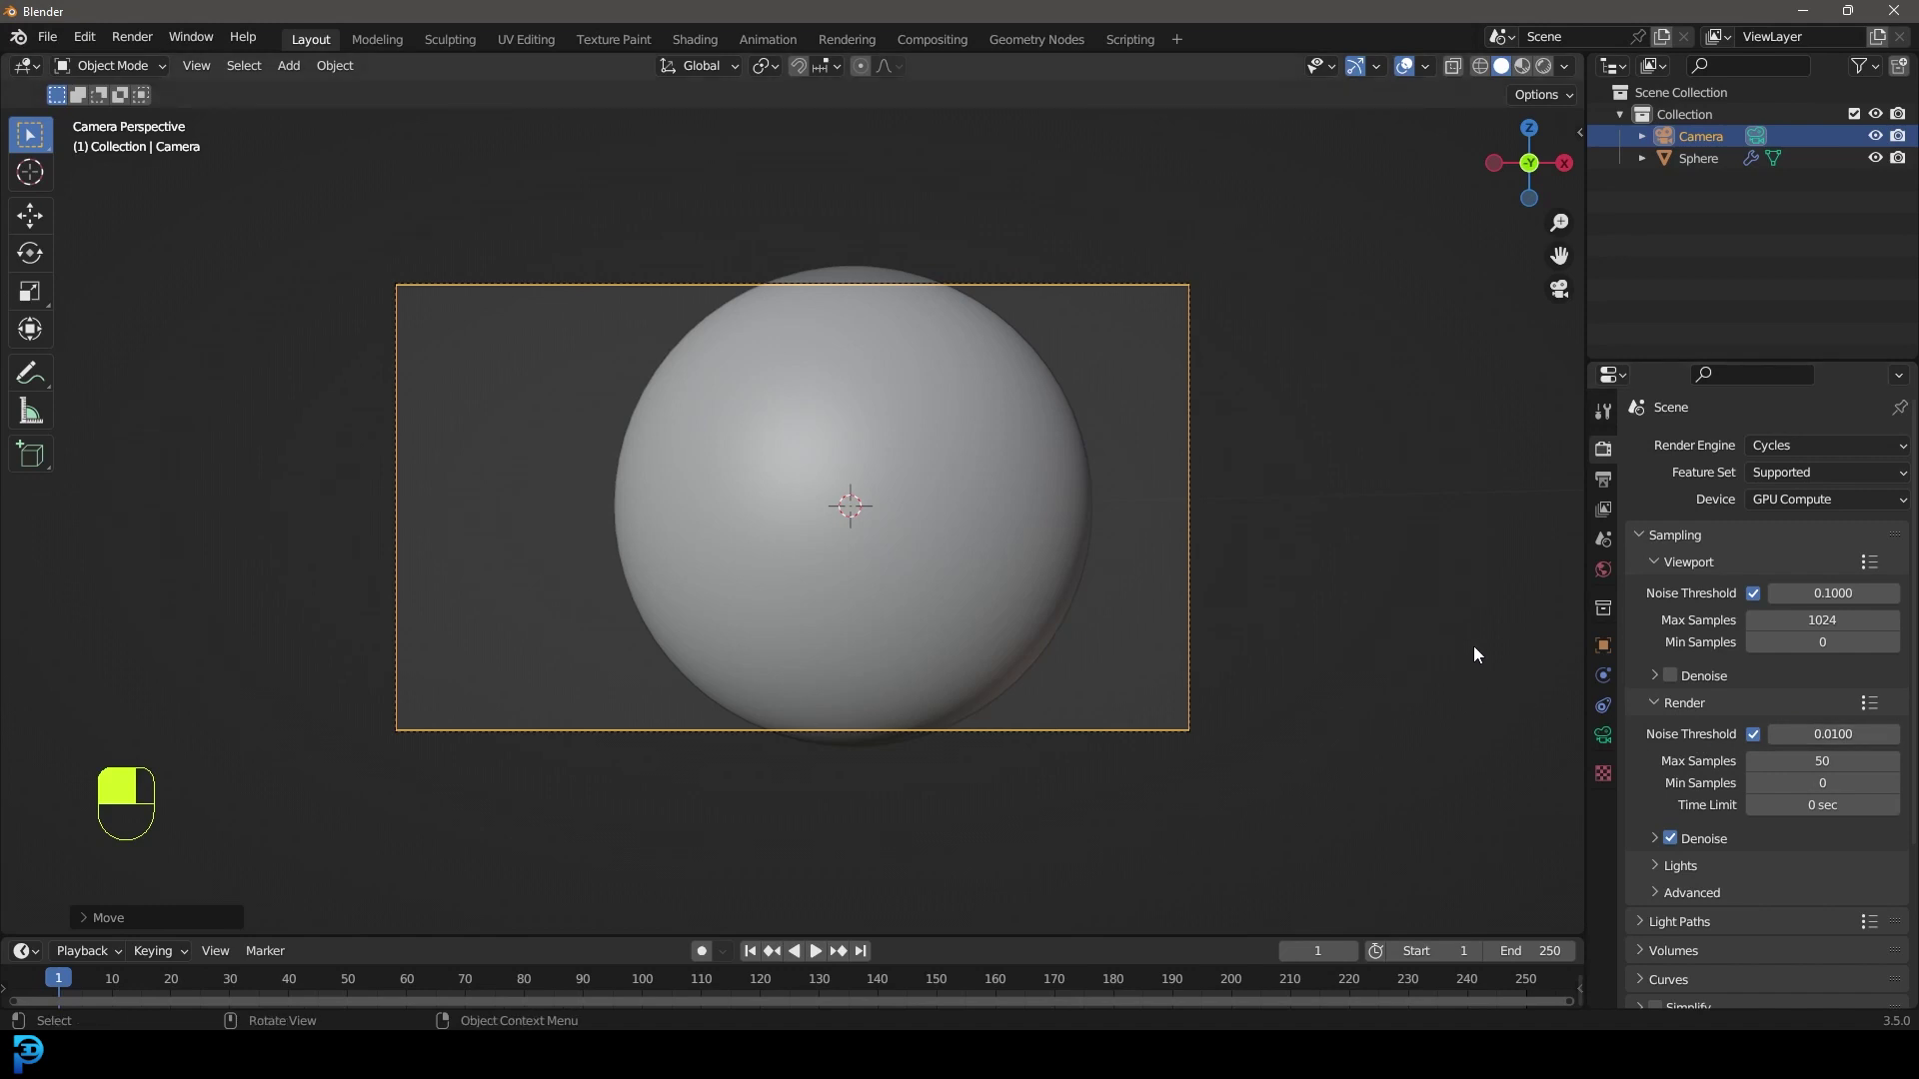
- Preview in Rendered shading with a render border drawn around the camera frame
{"action": "scroll", "coordinate": [1316, 436], "scroll_direction": "up", "scroll_amount": 2}
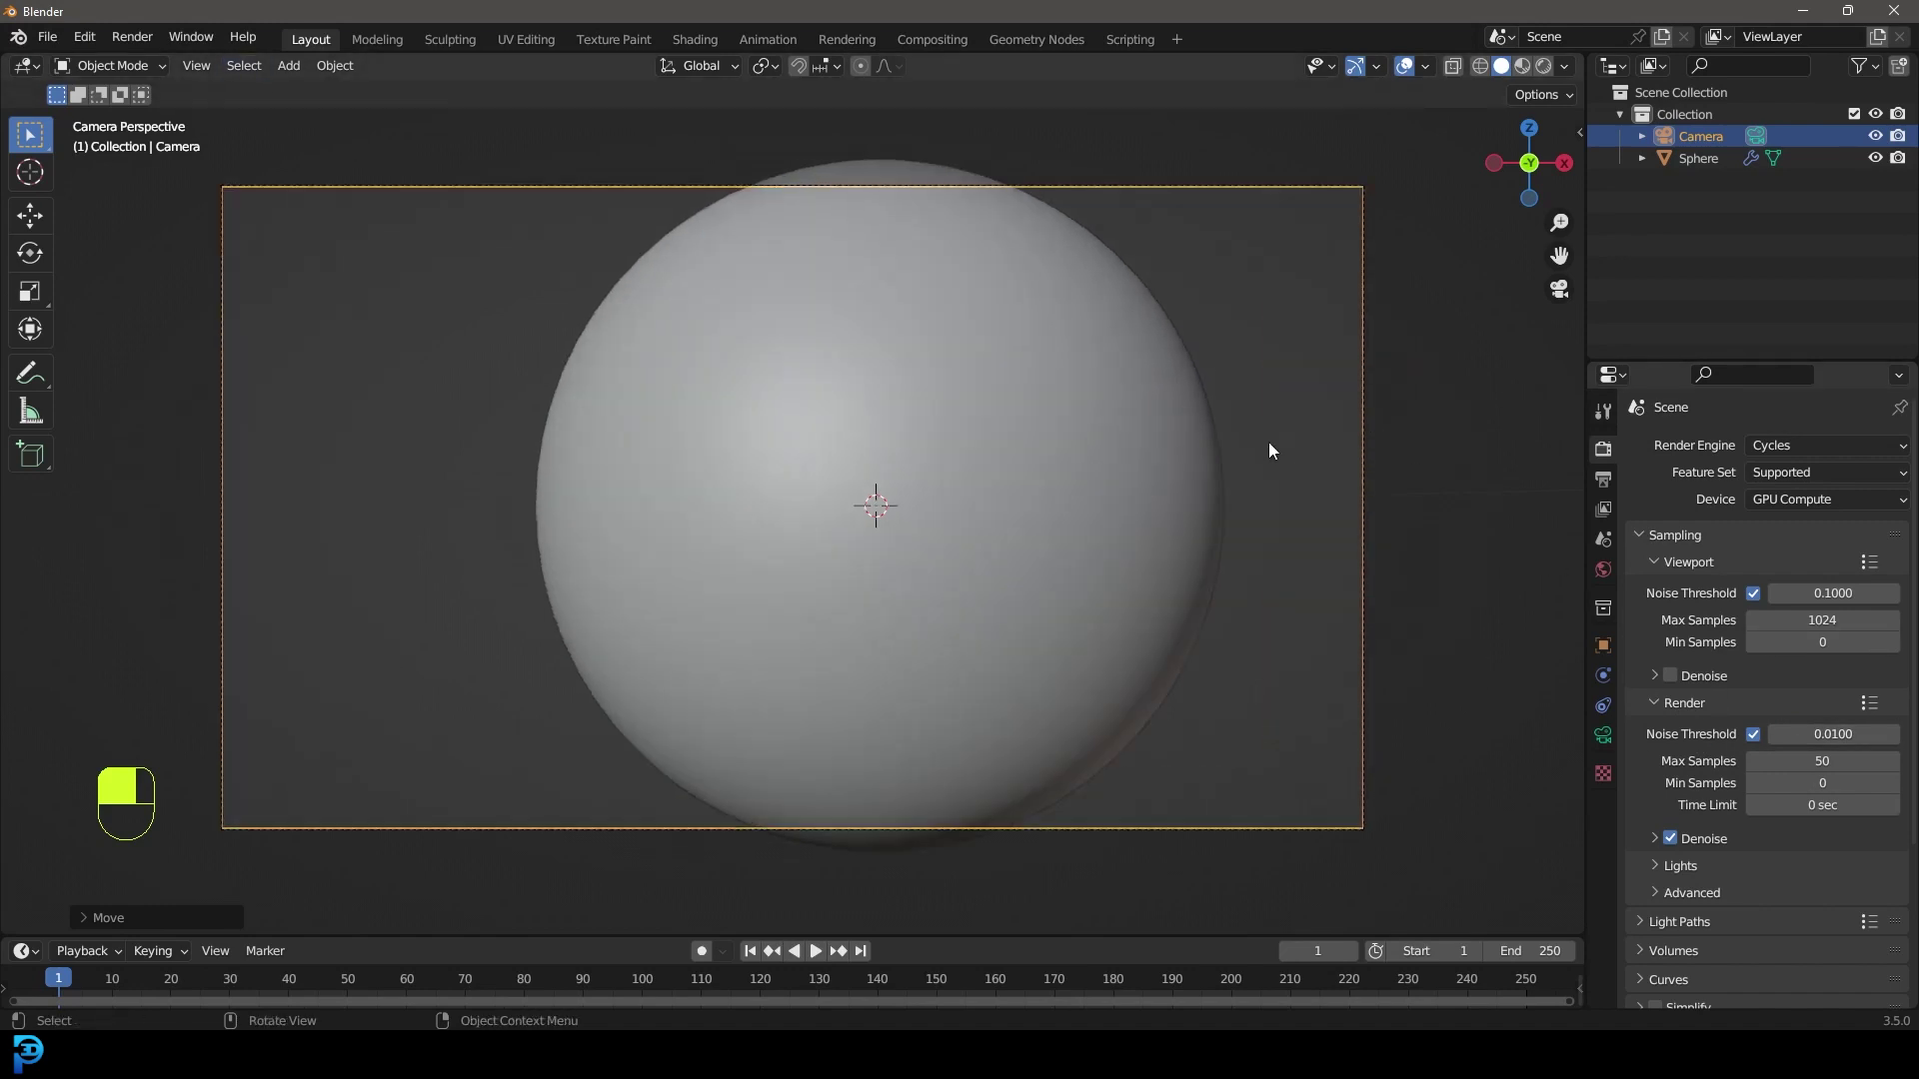
{"action": "scroll", "coordinate": [1190, 460], "scroll_direction": "down", "scroll_amount": 2}
{"action": "key", "text": "z"}
{"action": "left_click", "coordinate": [1207, 306]}
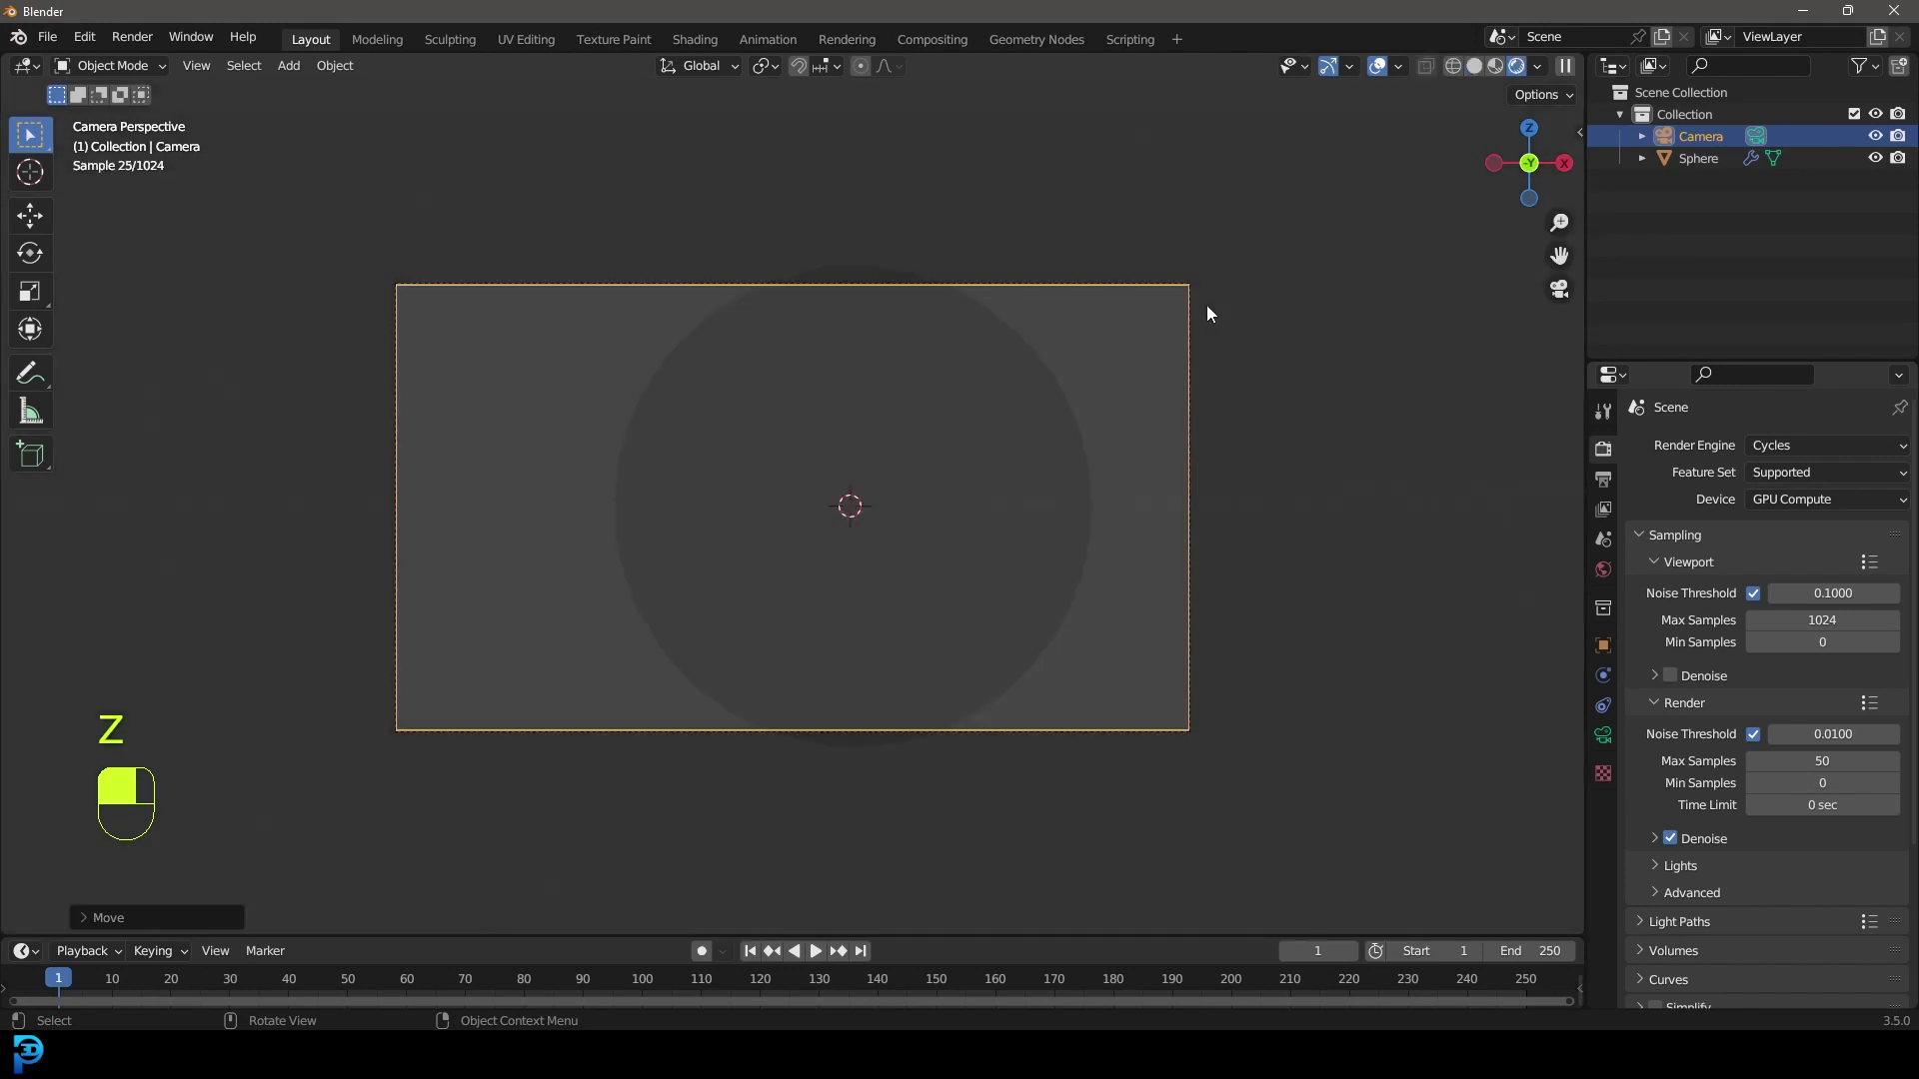
{"action": "key", "text": "ctrl+b"}
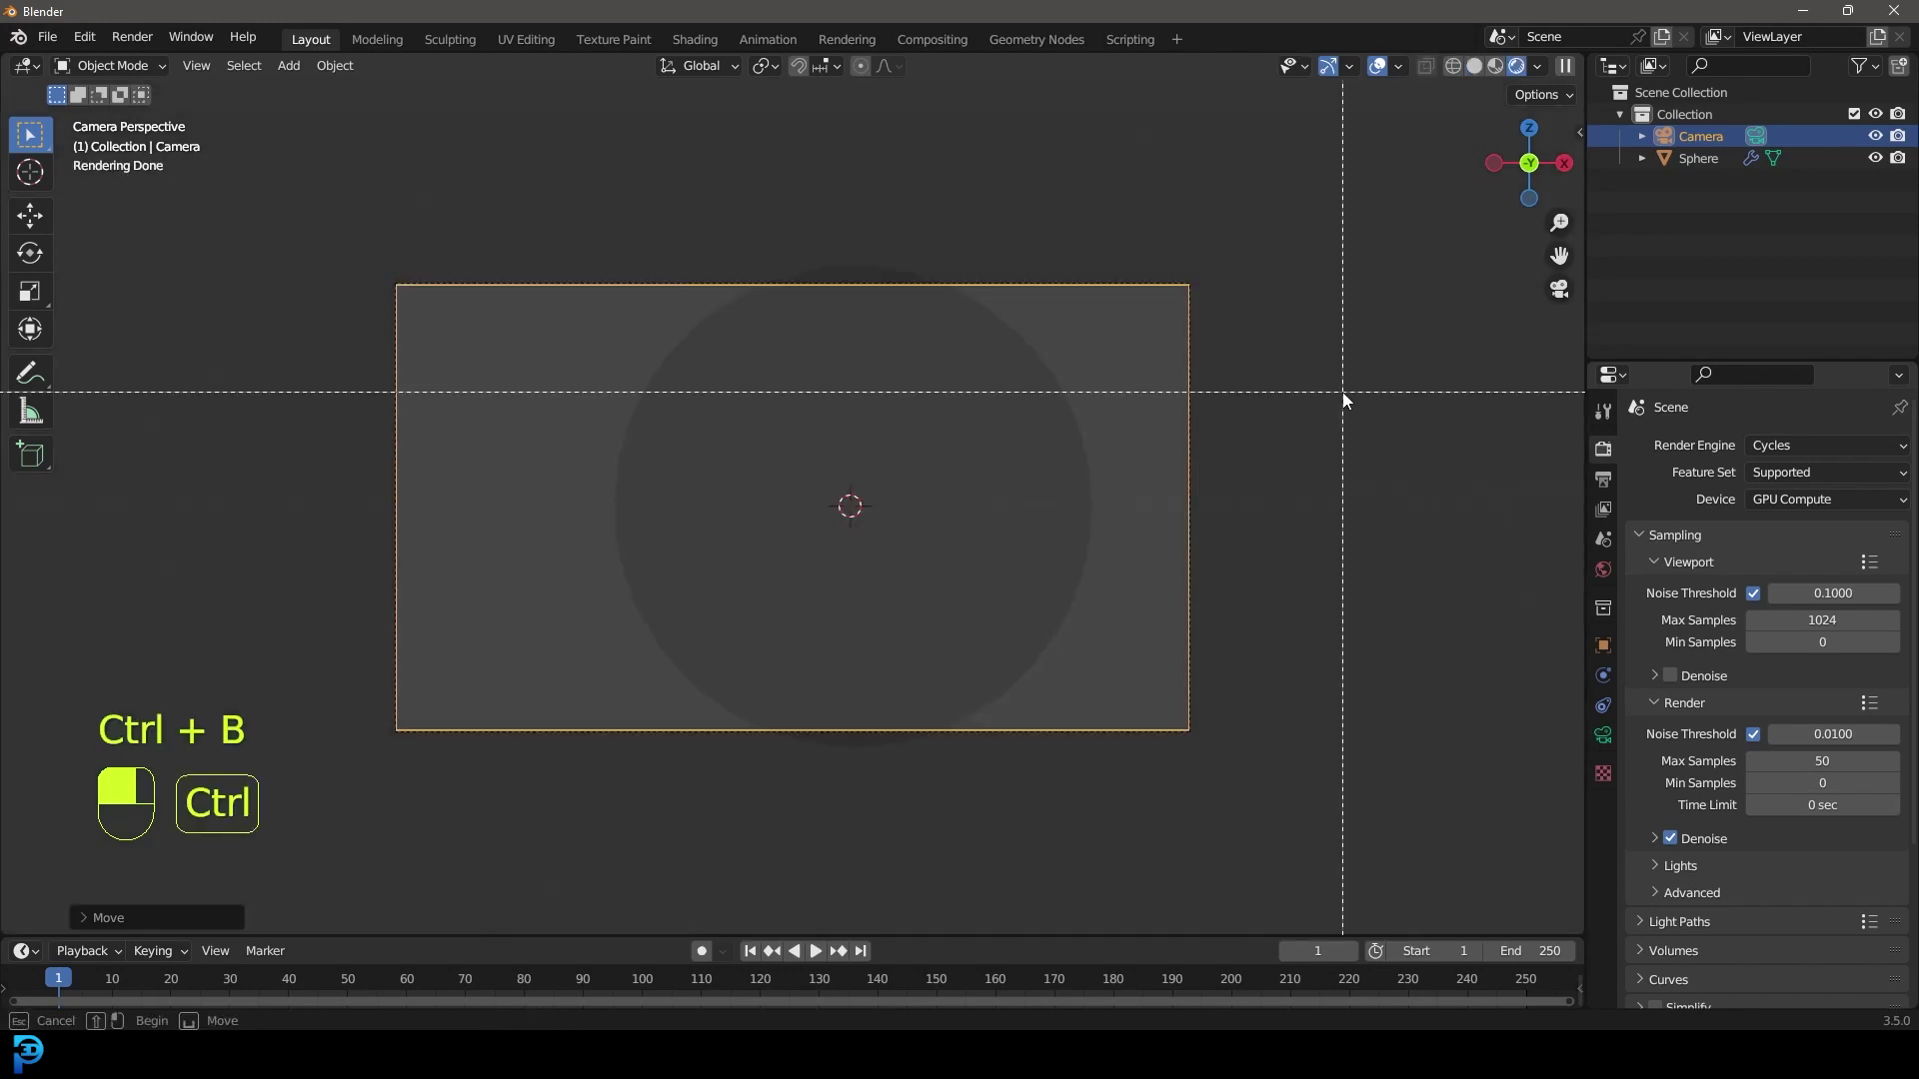
{"action": "left_click_drag", "start_coordinate": [242, 206], "coordinate": [1313, 807]}
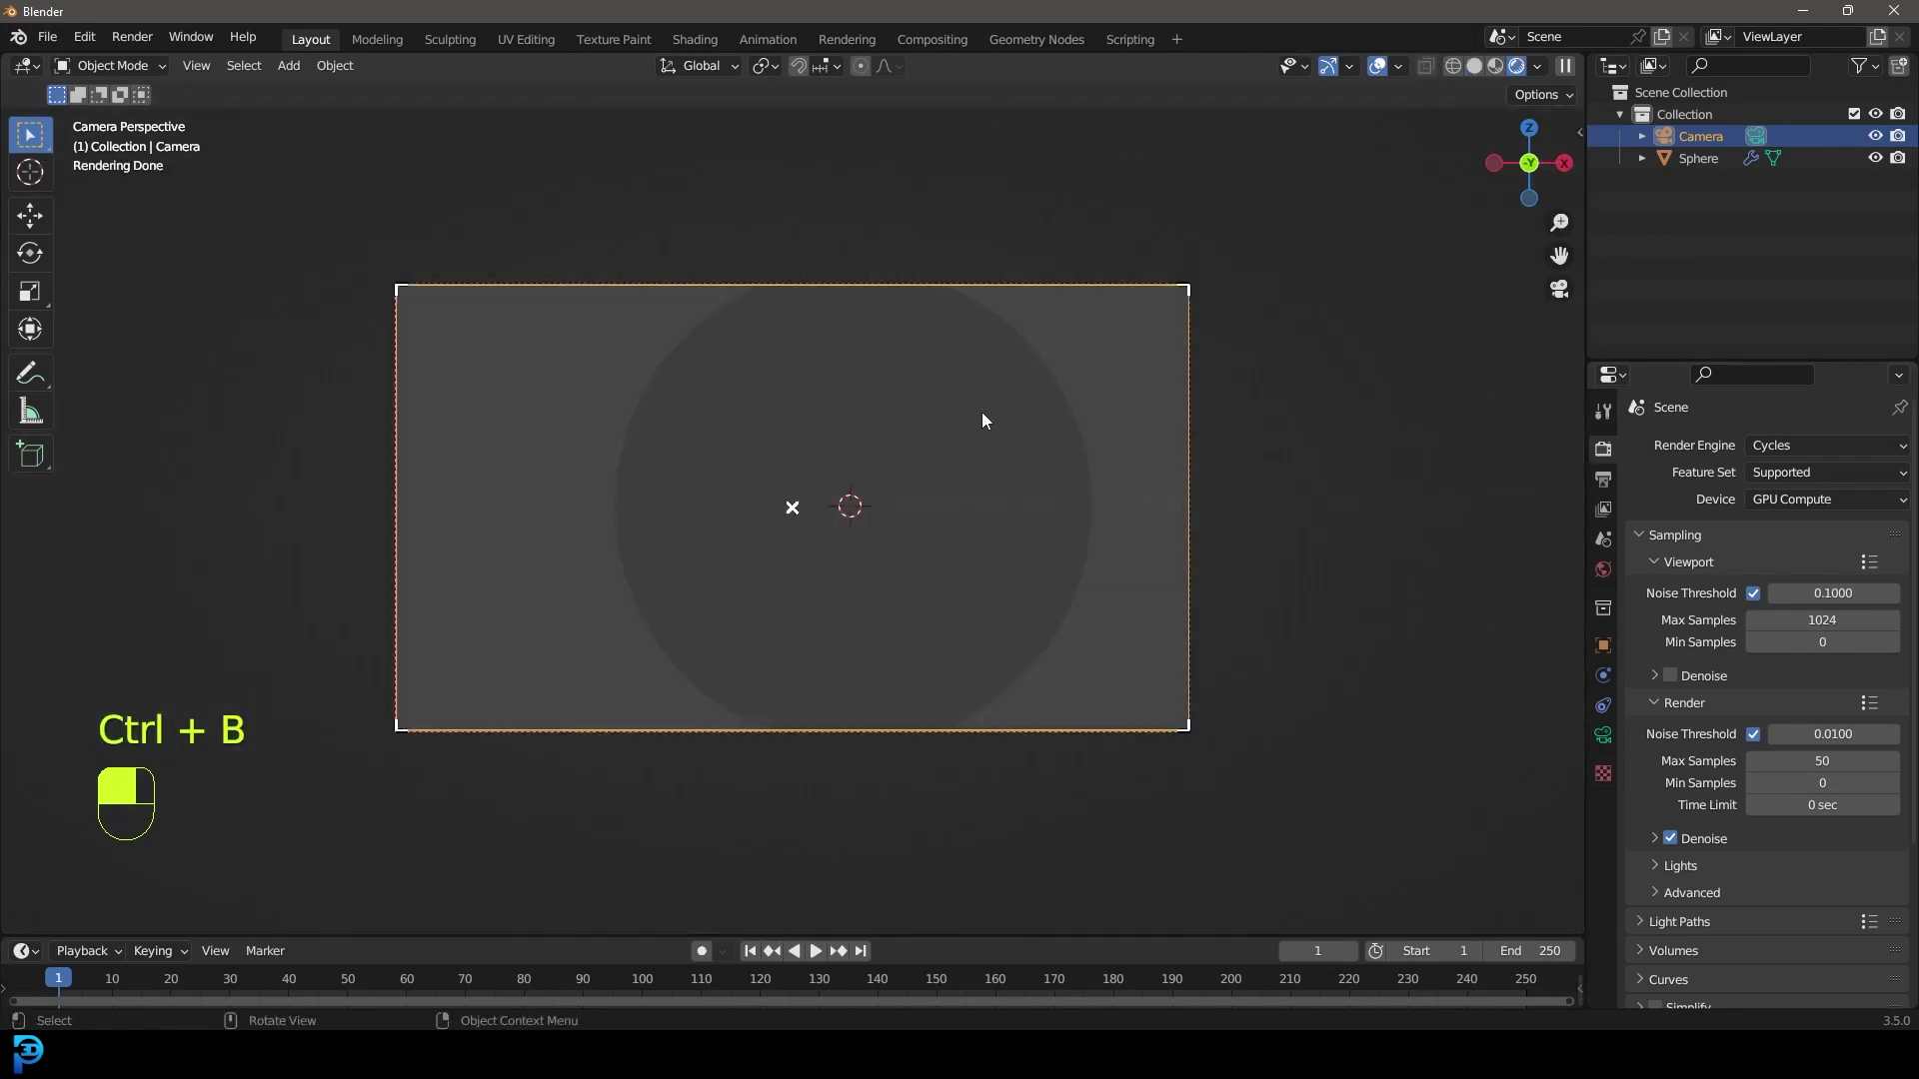
{"action": "scroll", "coordinate": [907, 478], "scroll_direction": "down", "scroll_amount": 1}
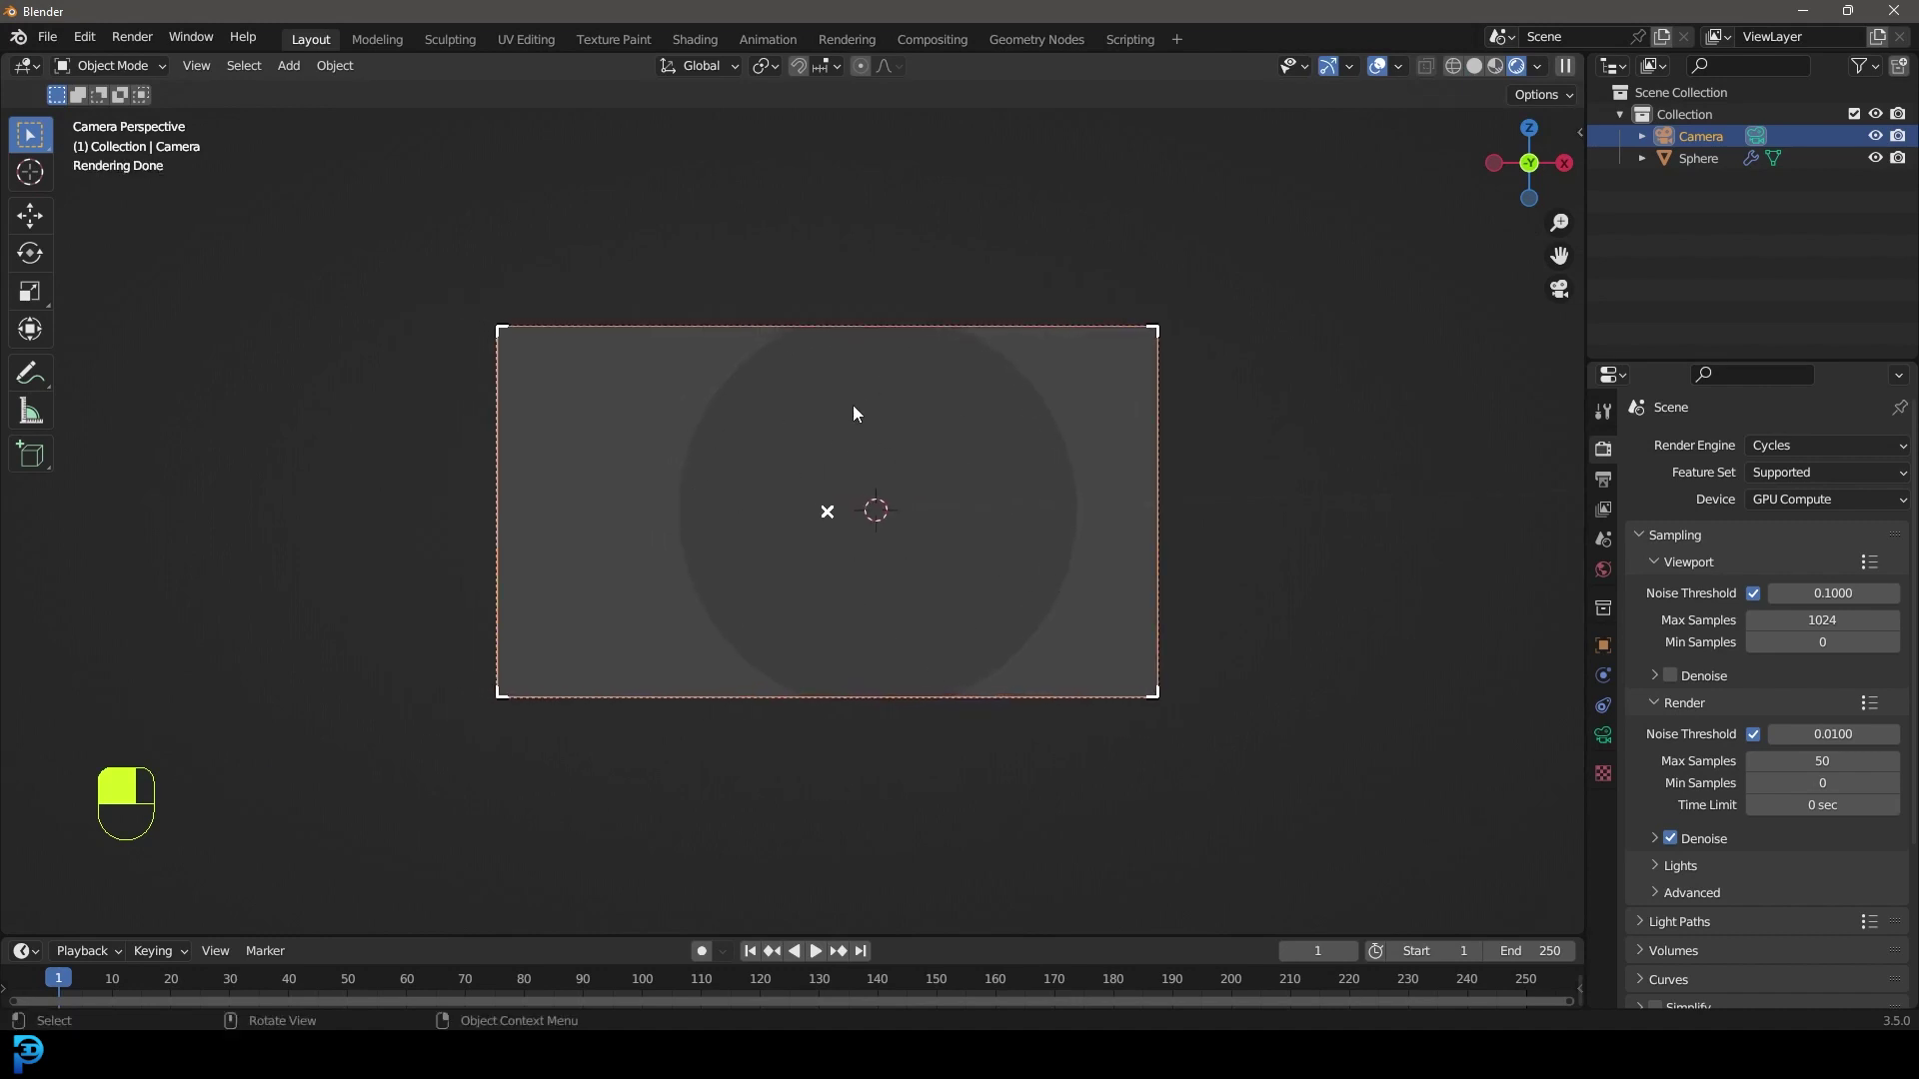
- Add a Sun light up-left of the sphere, aimed diagonally across it
{"action": "key", "text": "shift+a"}
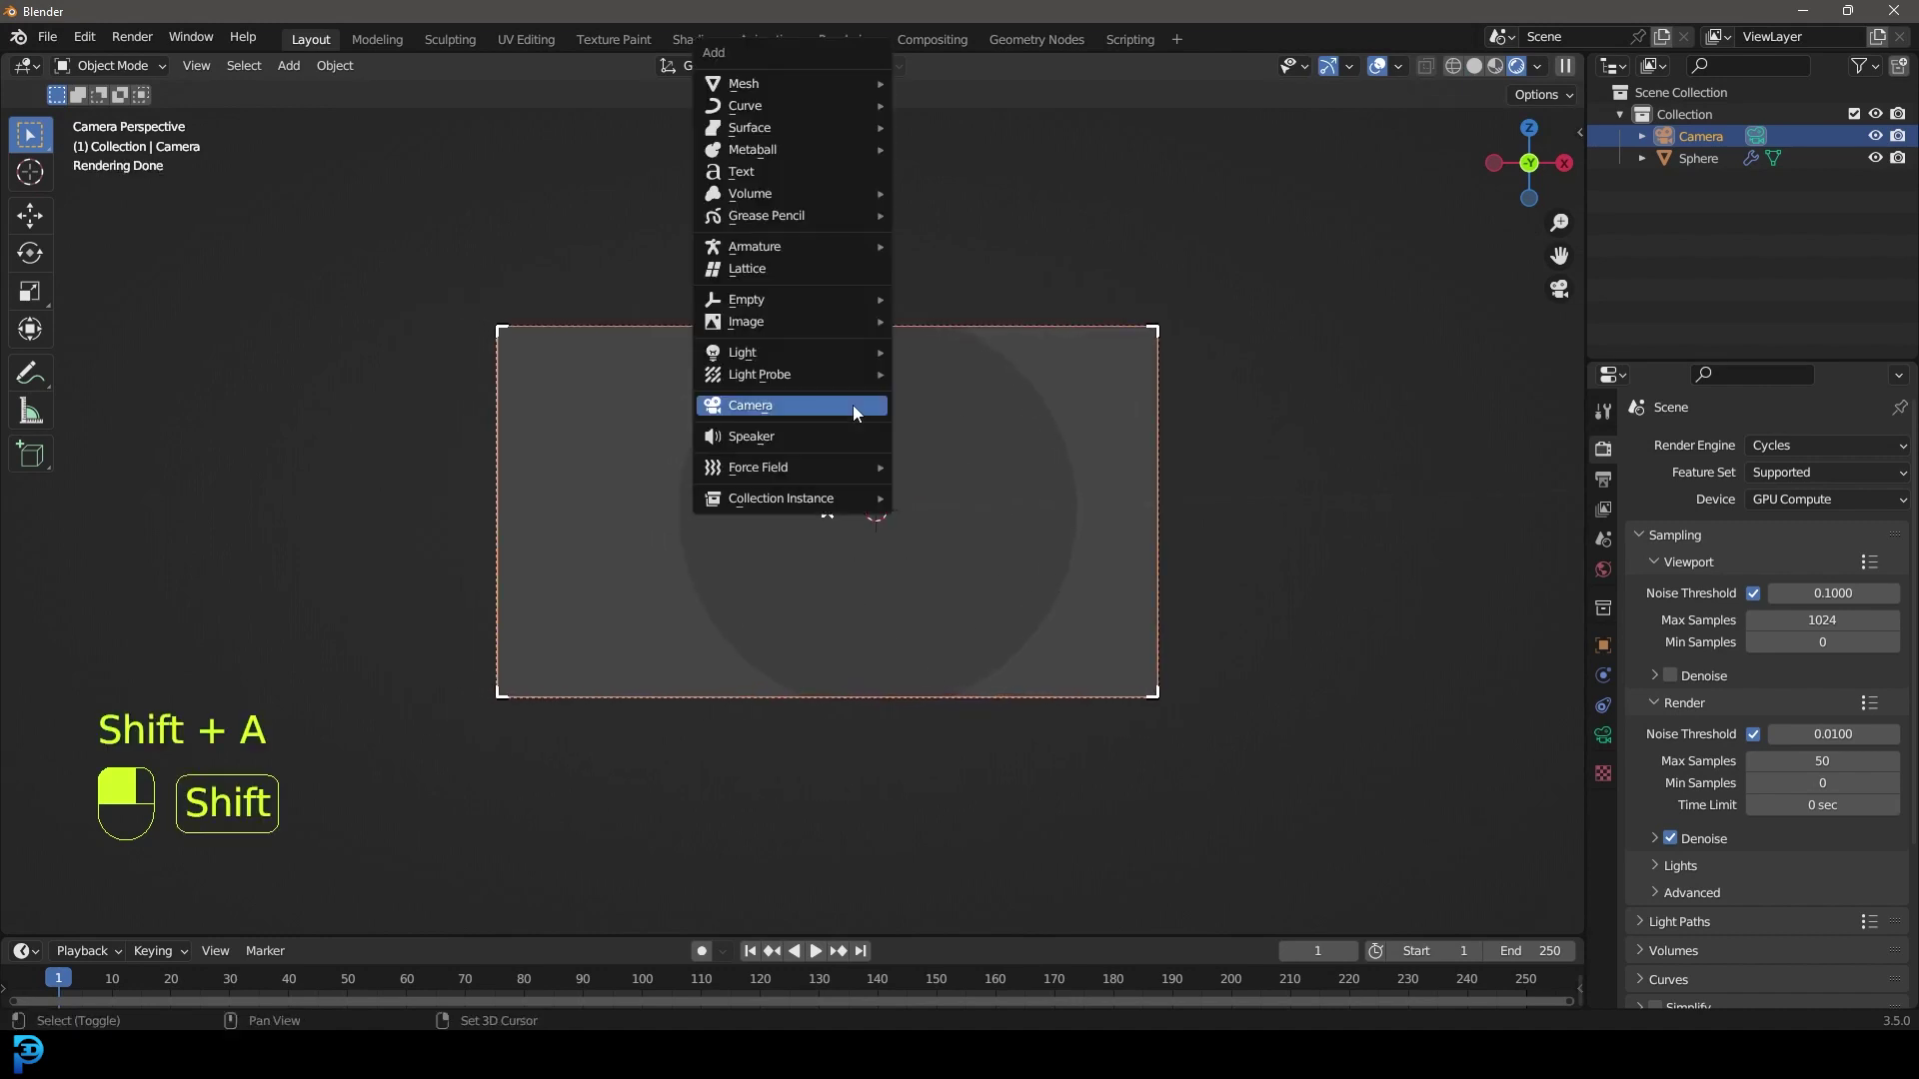
{"action": "mouse_move", "coordinate": [760, 305]}
{"action": "mouse_move", "coordinate": [745, 360]}
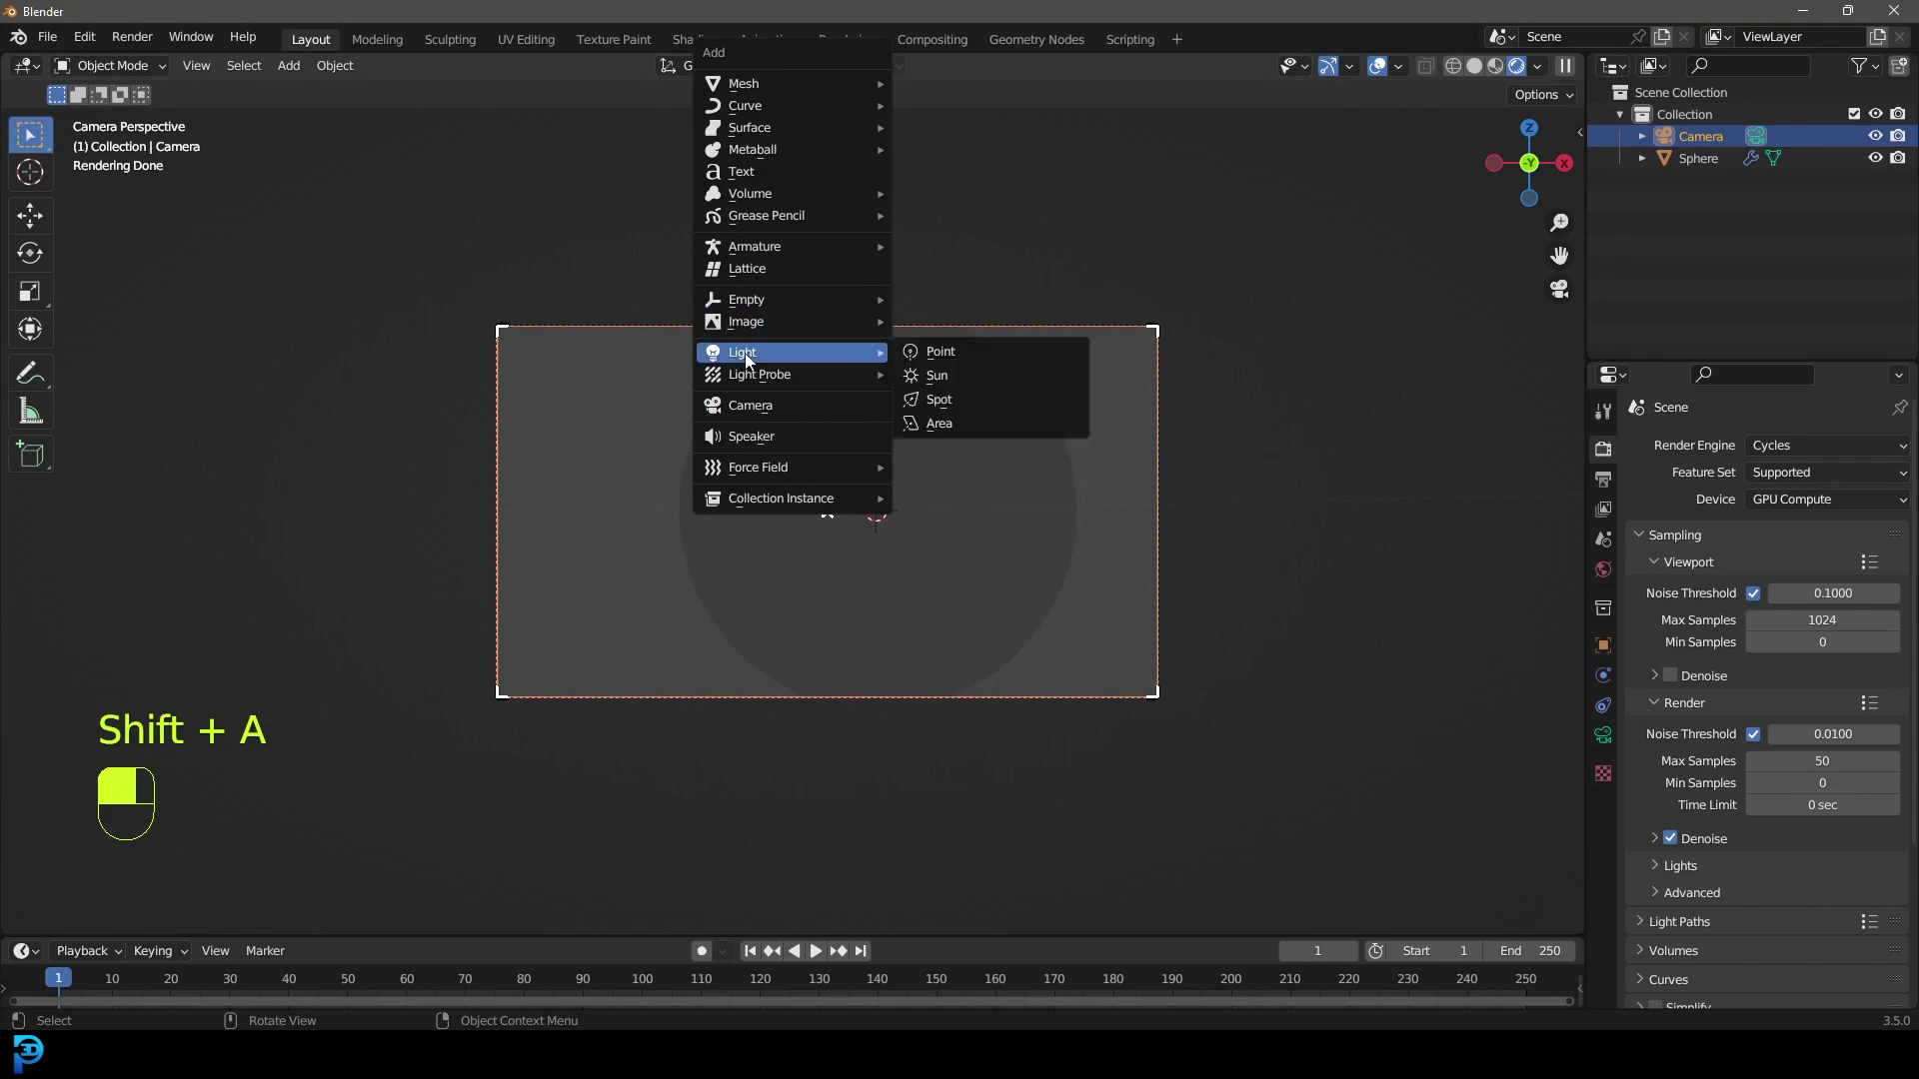
{"action": "left_click", "coordinate": [997, 380]}
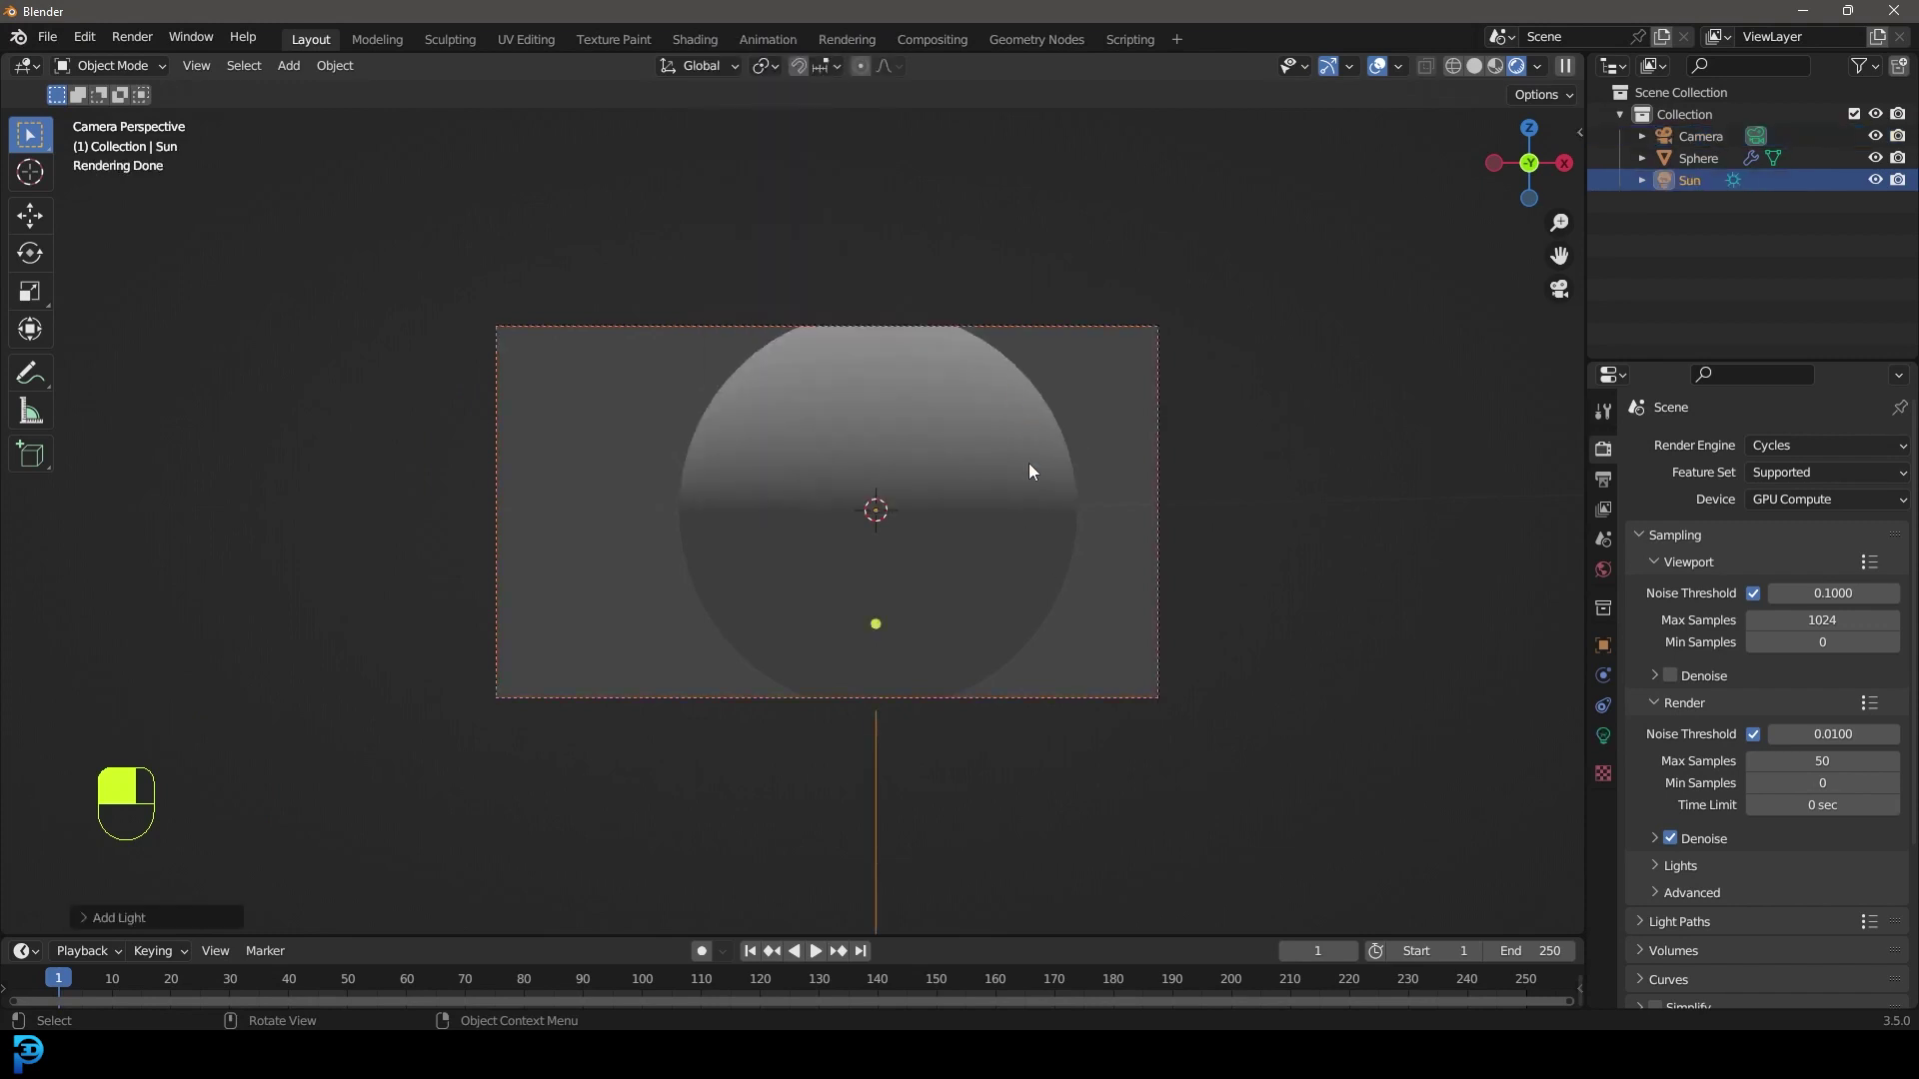
{"action": "scroll", "coordinate": [1019, 500], "scroll_direction": "down", "scroll_amount": 2}
{"action": "key", "text": "g"}
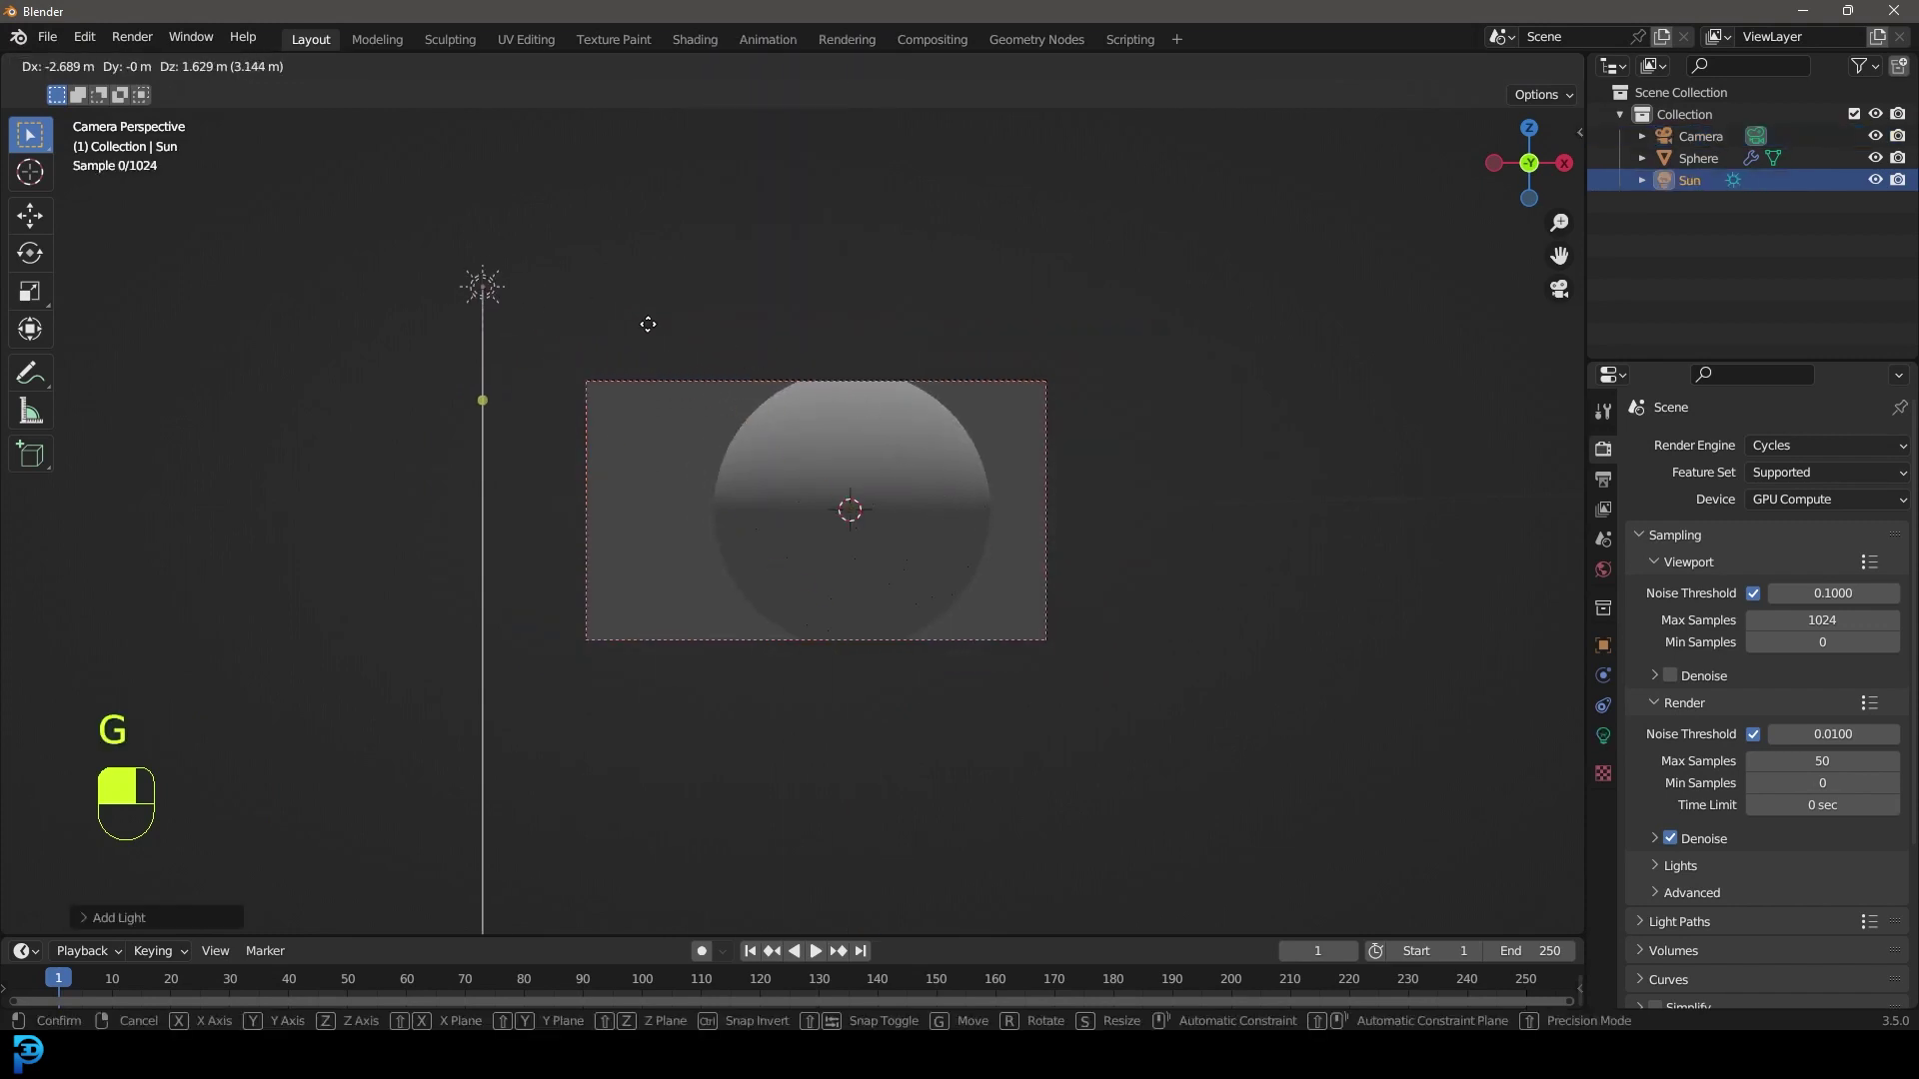
{"action": "left_click", "coordinate": [648, 324]}
{"action": "key", "text": "r"}
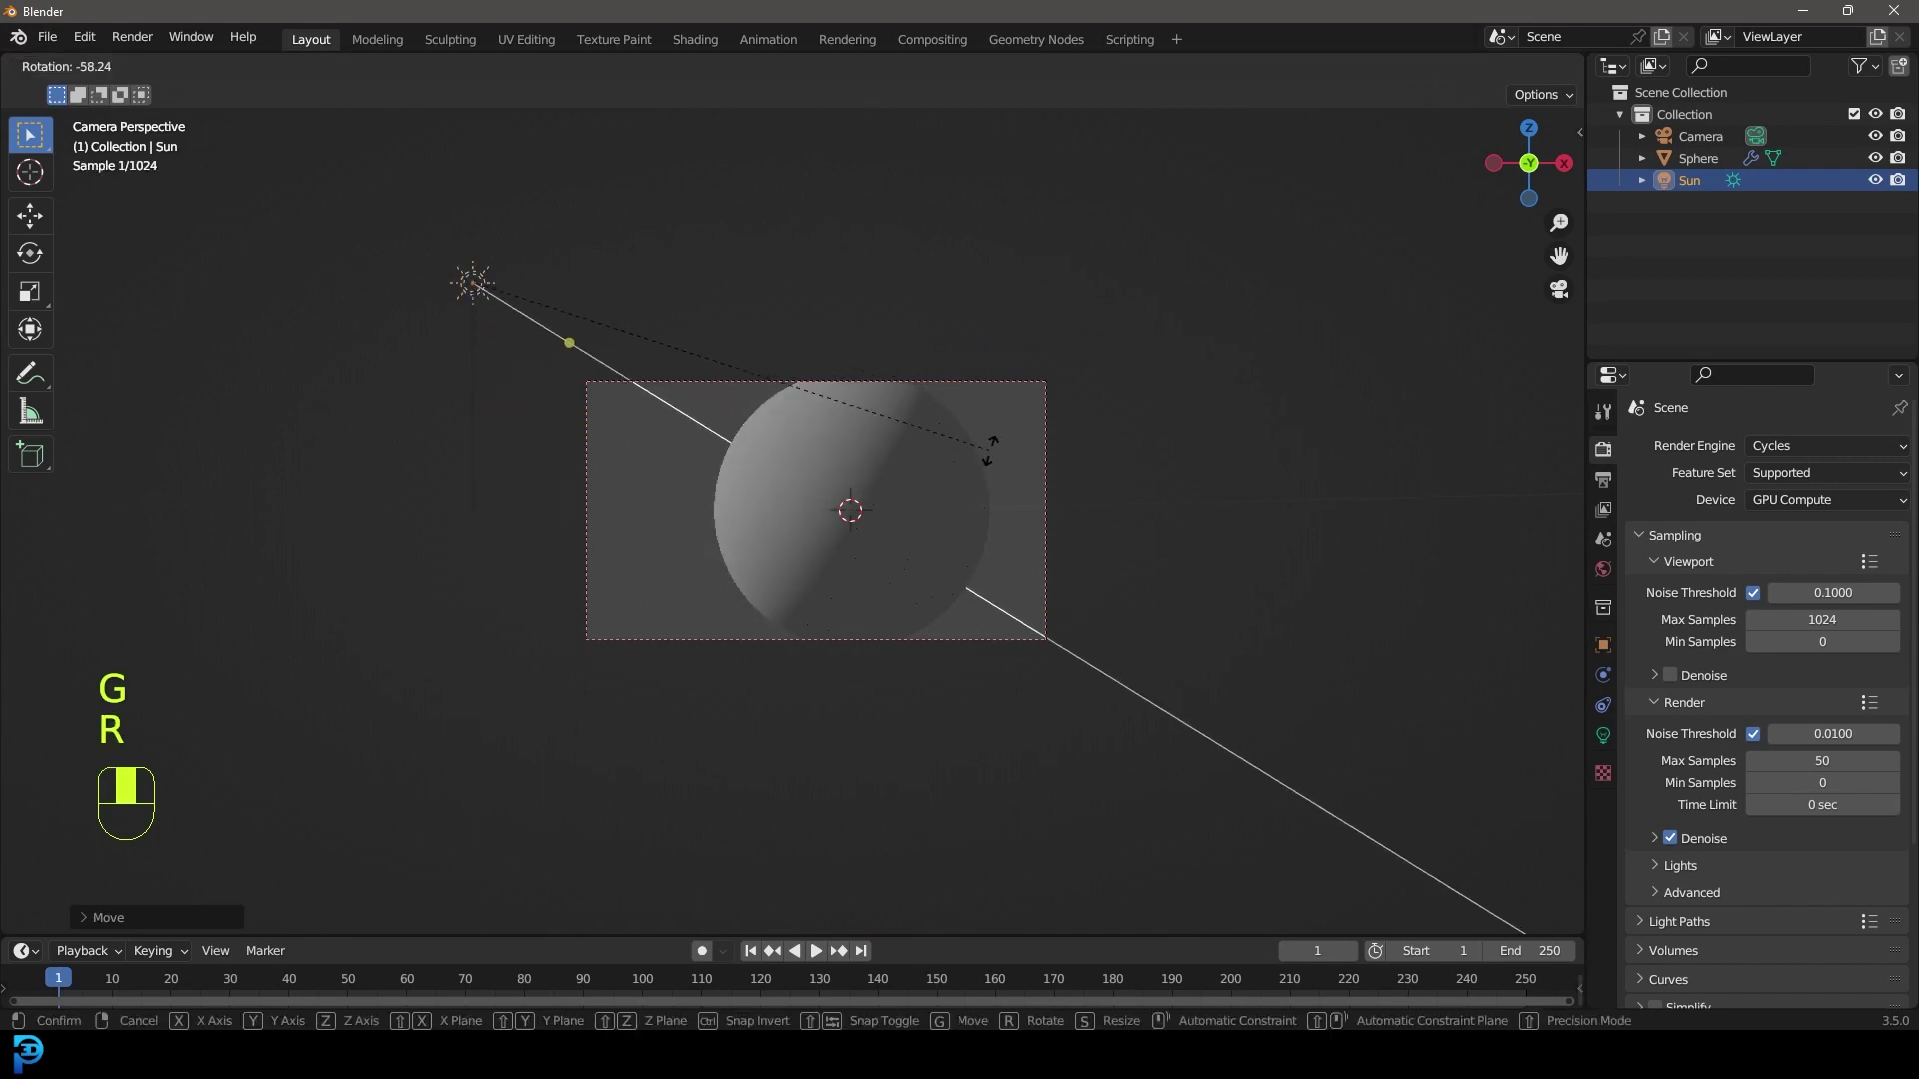
{"action": "left_click", "coordinate": [989, 449]}
- Set the Sun's strength to 20 and the world background colour to black
{"action": "left_click", "coordinate": [1603, 736]}
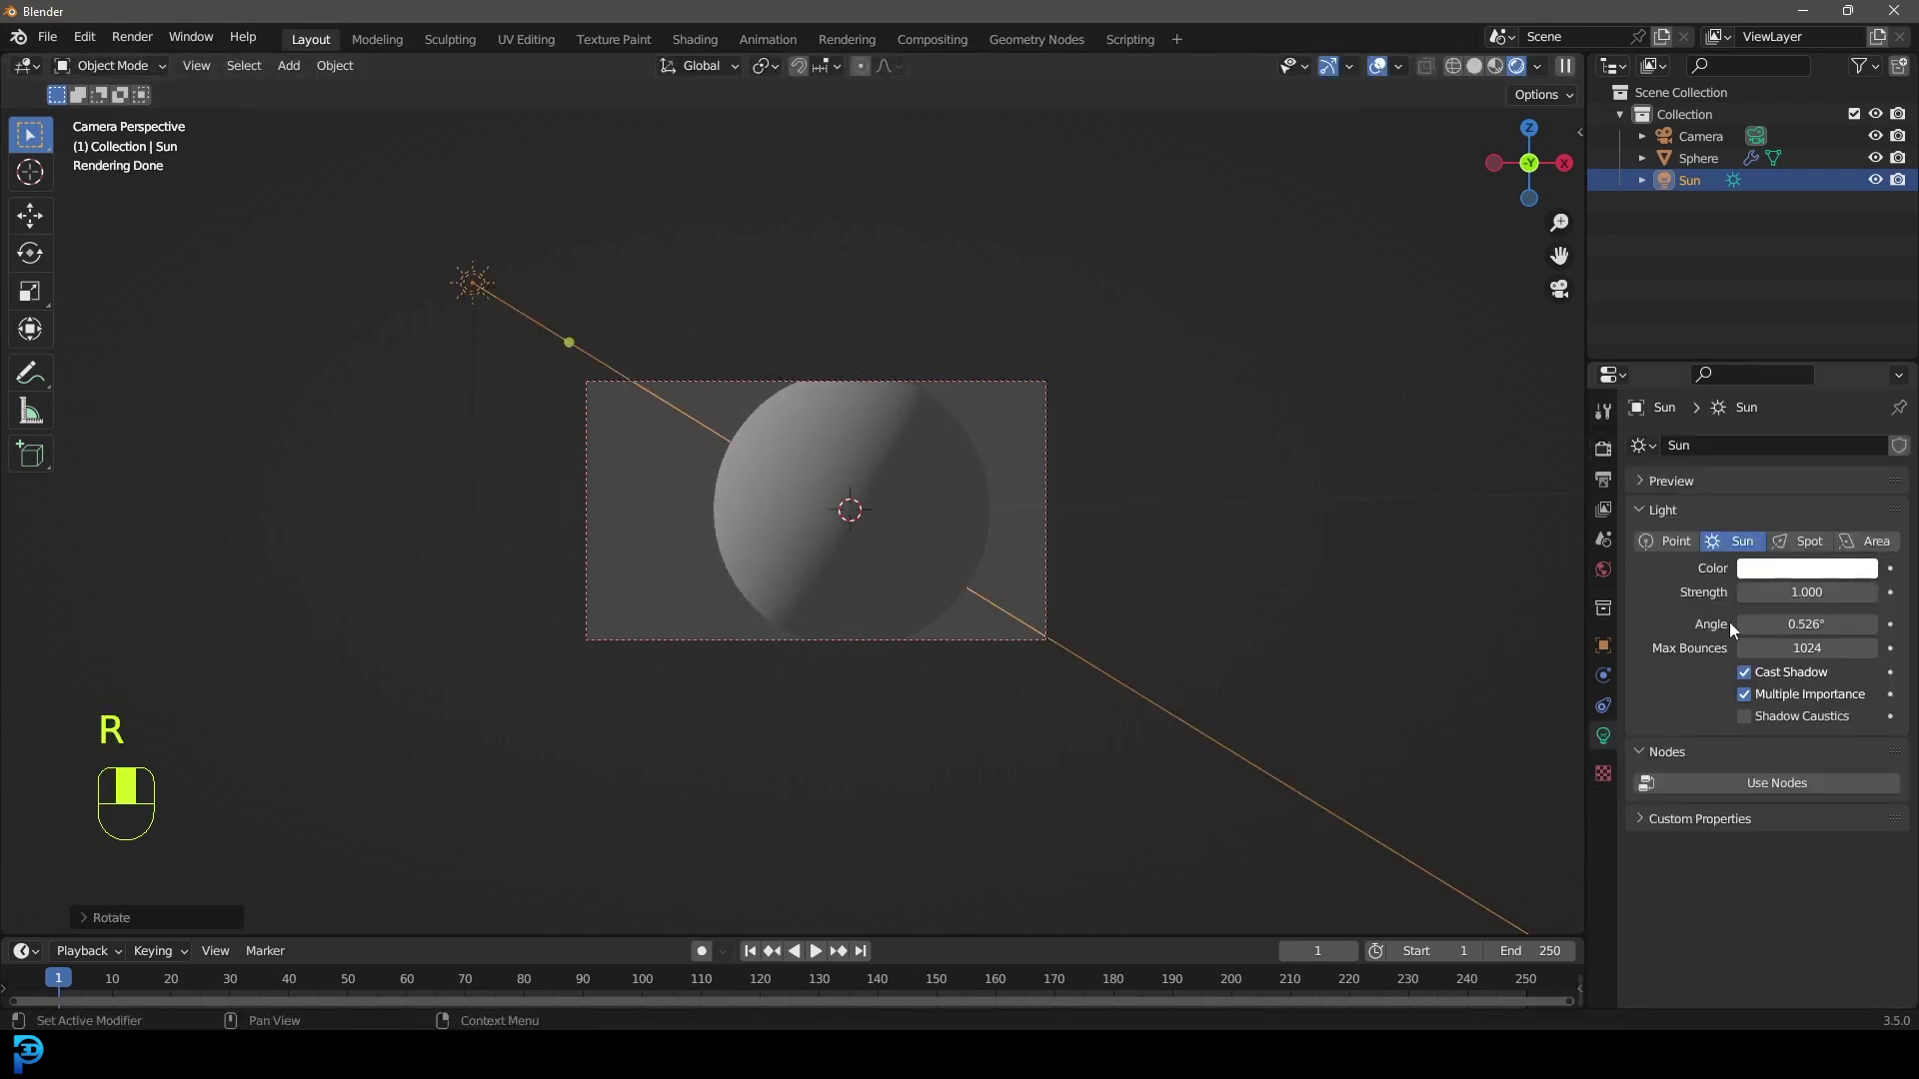
{"action": "left_click_drag", "start_coordinate": [1788, 594], "coordinate": [1792, 593]}
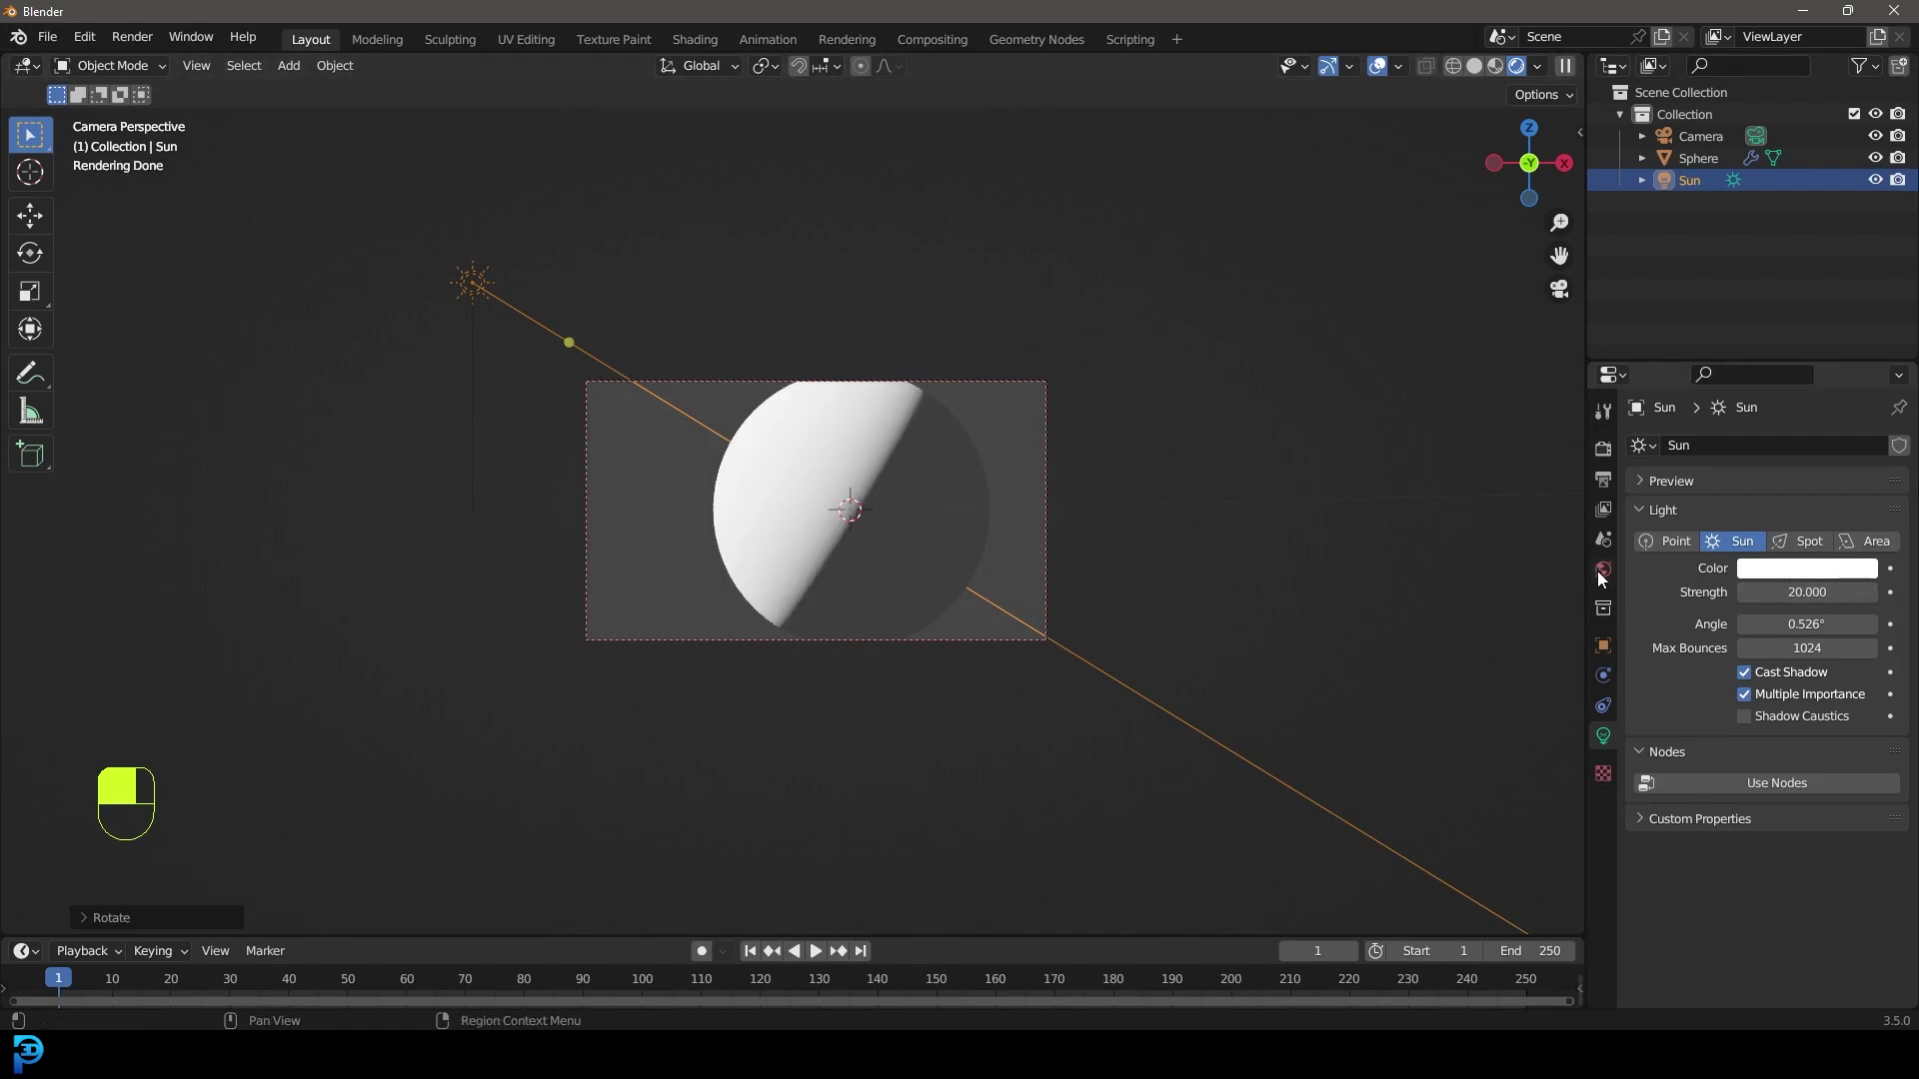
{"action": "left_click", "coordinate": [1597, 571]}
{"action": "left_click", "coordinate": [1815, 577]}
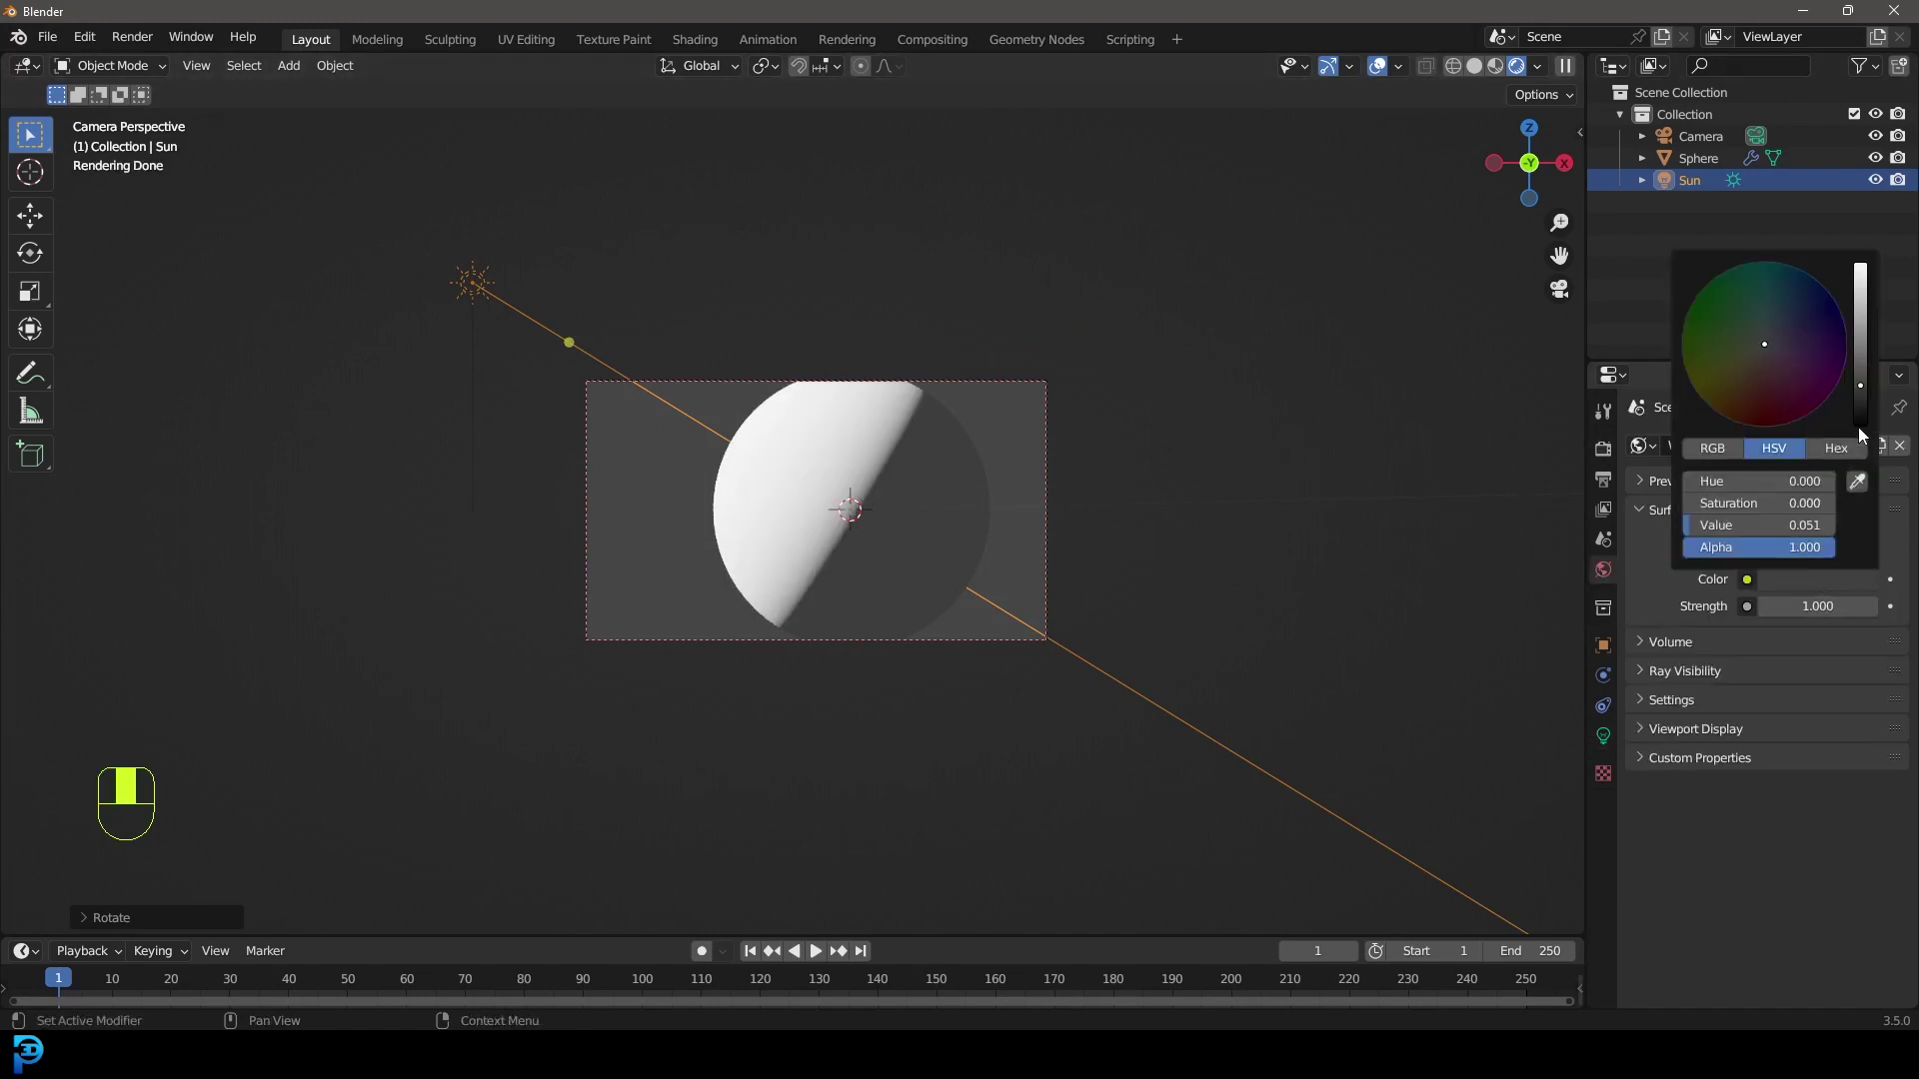
{"action": "left_click", "coordinate": [1857, 428]}
- Reposition the Sun relative to the sphere
{"action": "scroll", "coordinate": [914, 479], "scroll_direction": "up", "scroll_amount": 3}
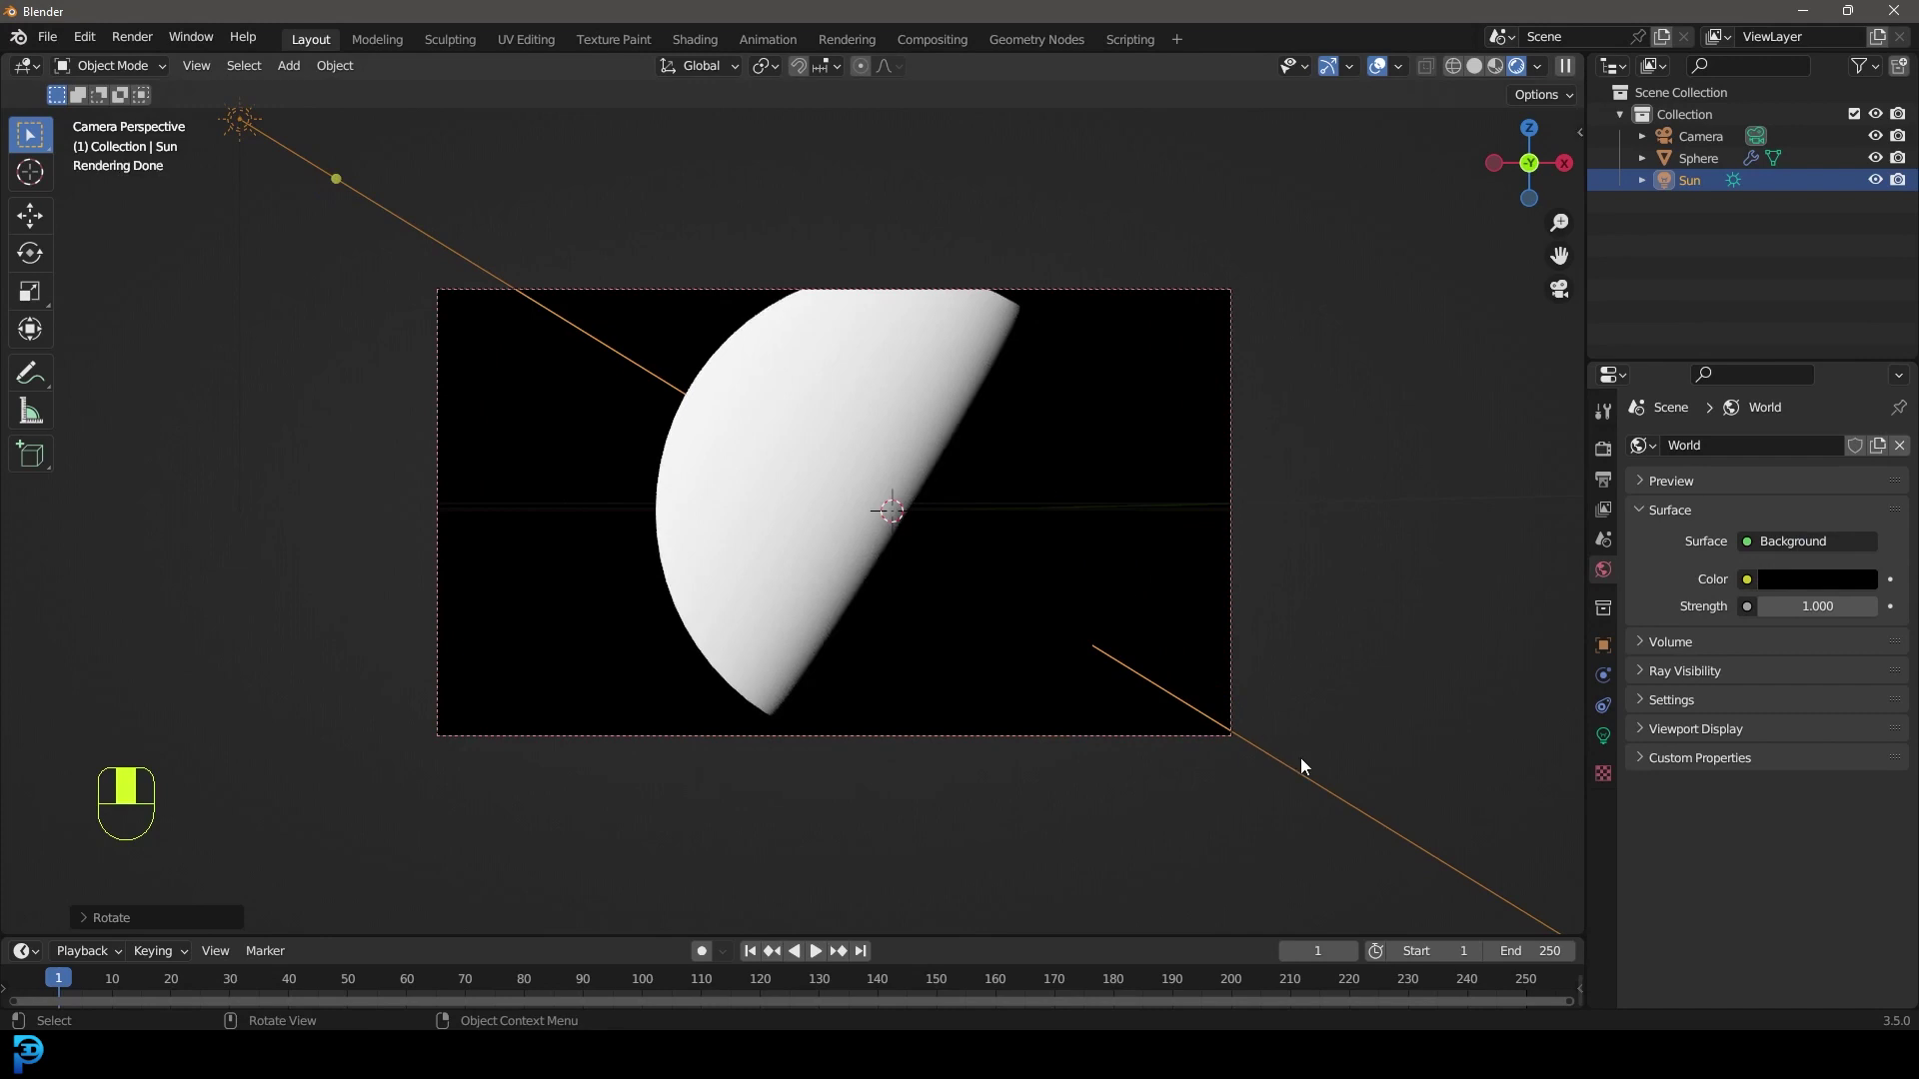
{"action": "key", "text": "g"}
{"action": "left_click", "coordinate": [1319, 797]}
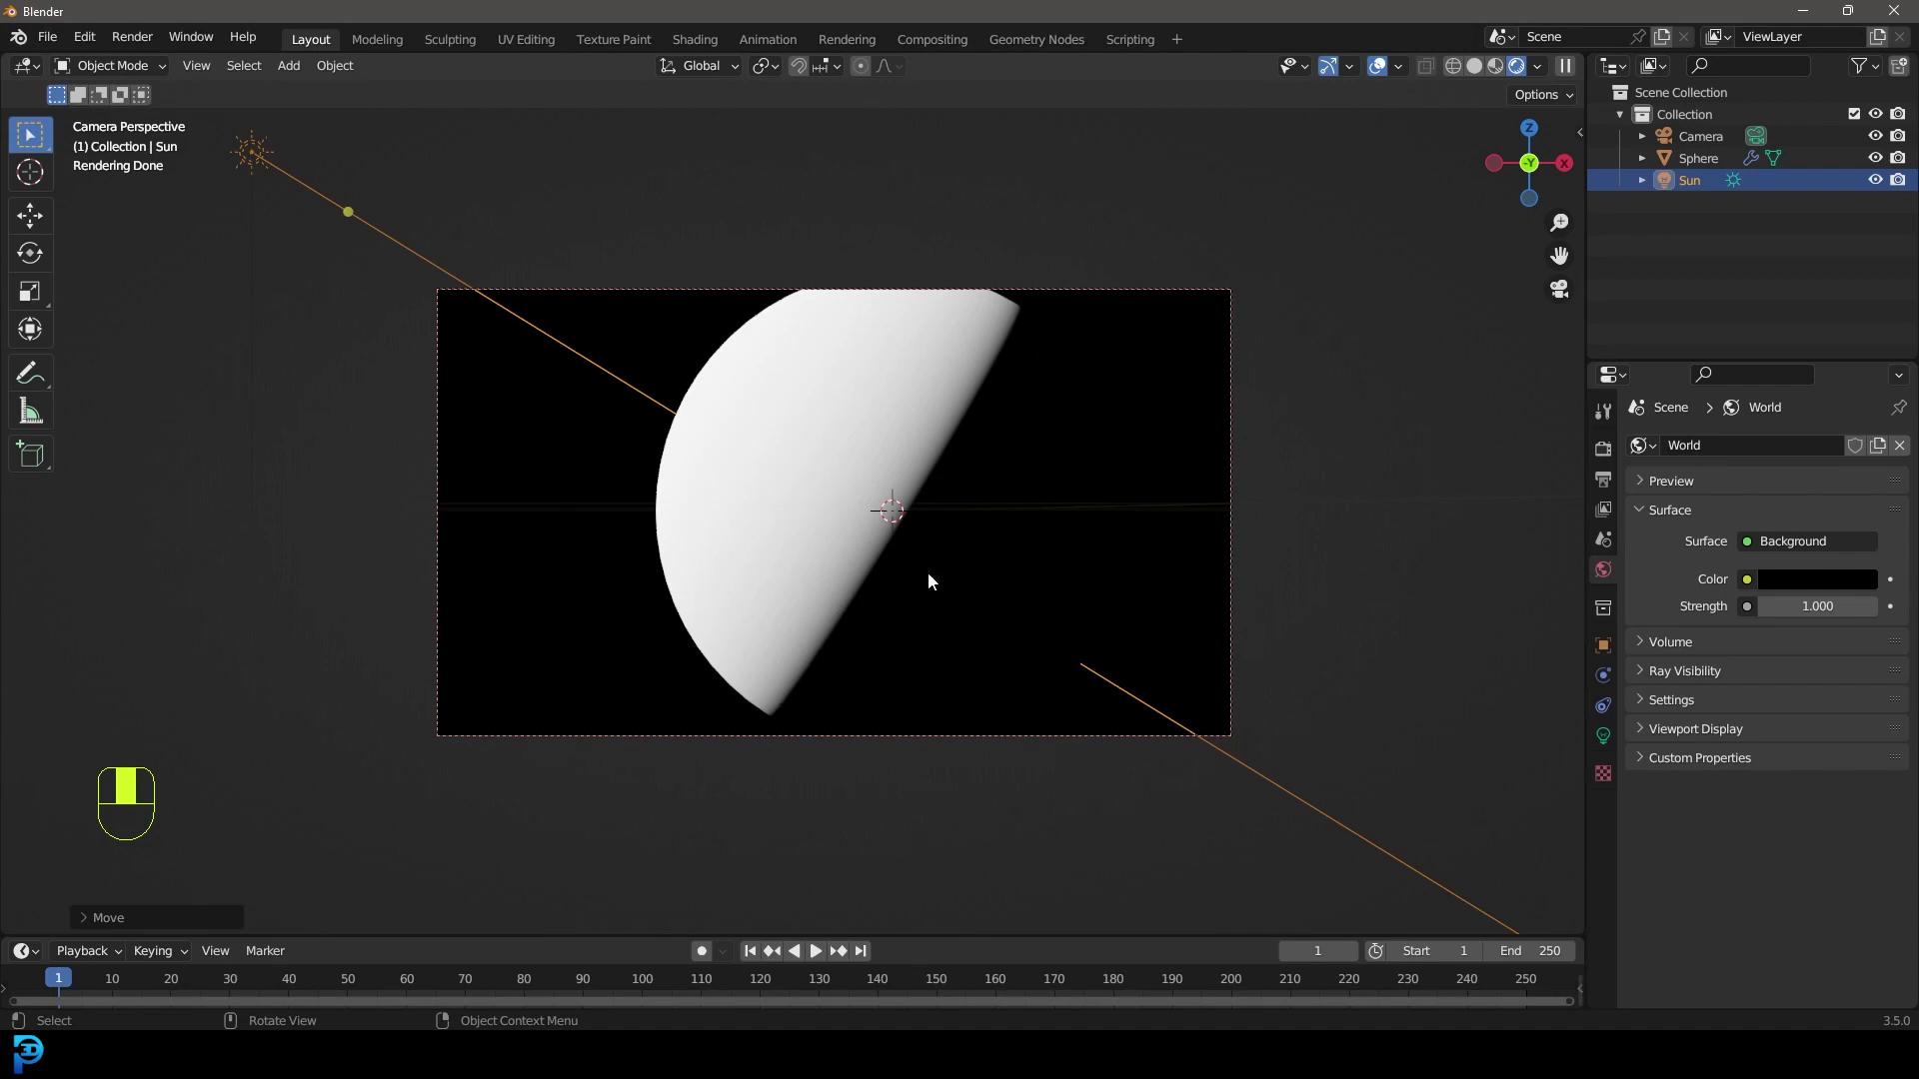
{"action": "scroll", "coordinate": [903, 480], "scroll_direction": "down", "scroll_amount": 3}
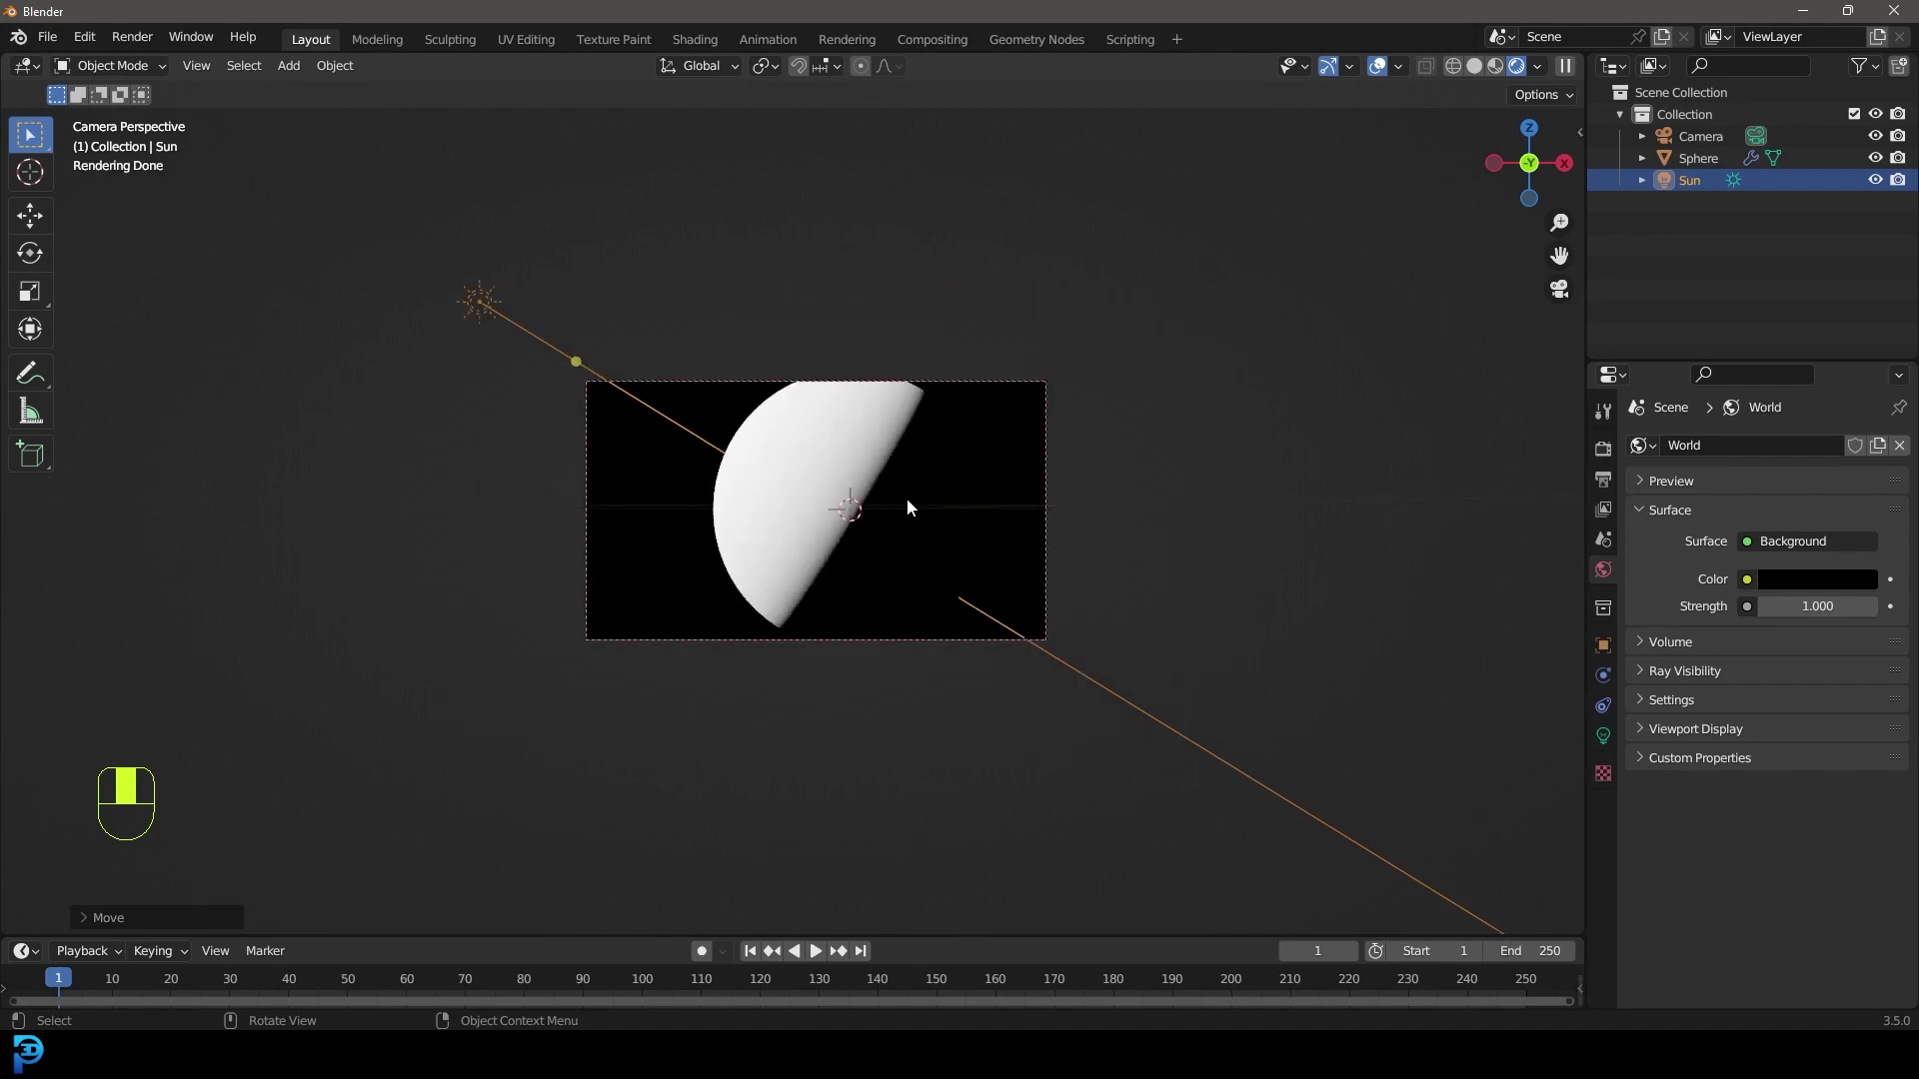
- Duplicate the Sun, aim the copy from the opposite side, and lower its strength
{"action": "scroll", "coordinate": [908, 498], "scroll_direction": "down", "scroll_amount": 2}
{"action": "key", "text": "shift+d"}
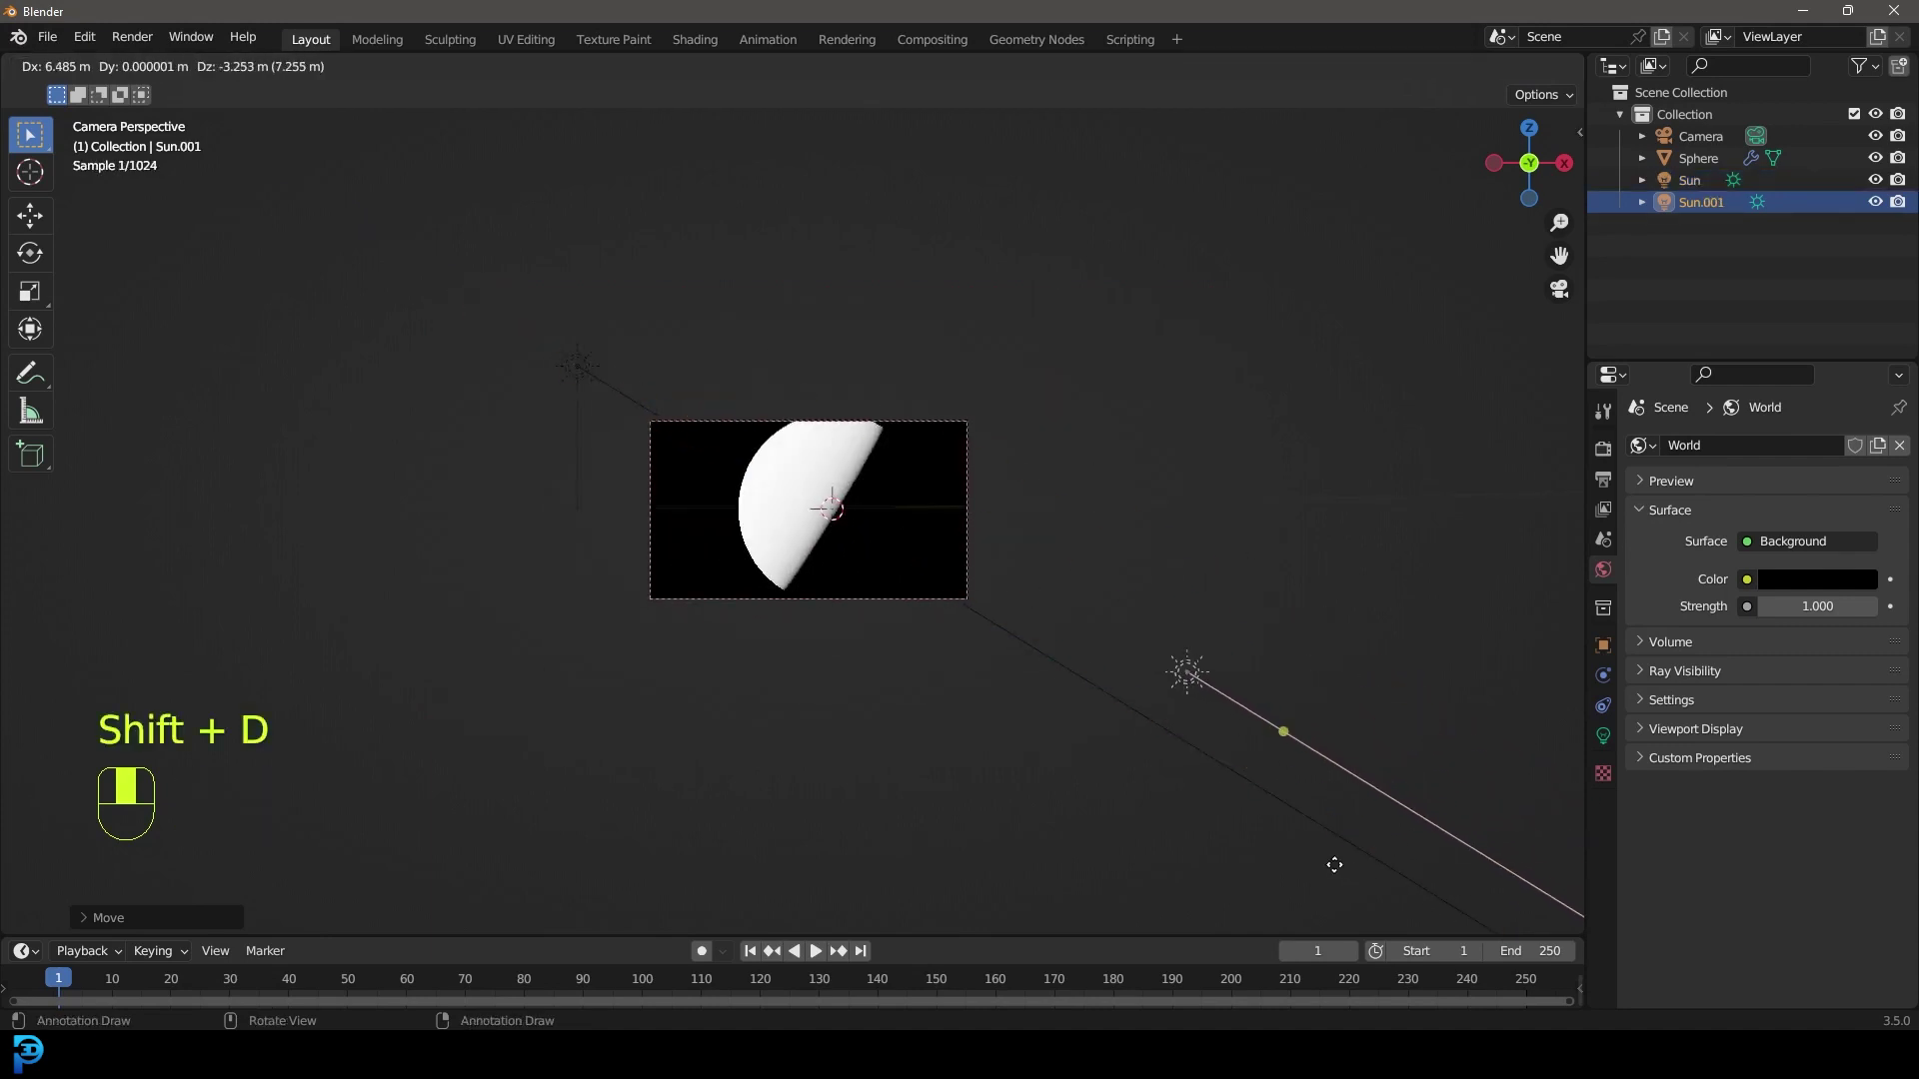
{"action": "key", "text": "r"}
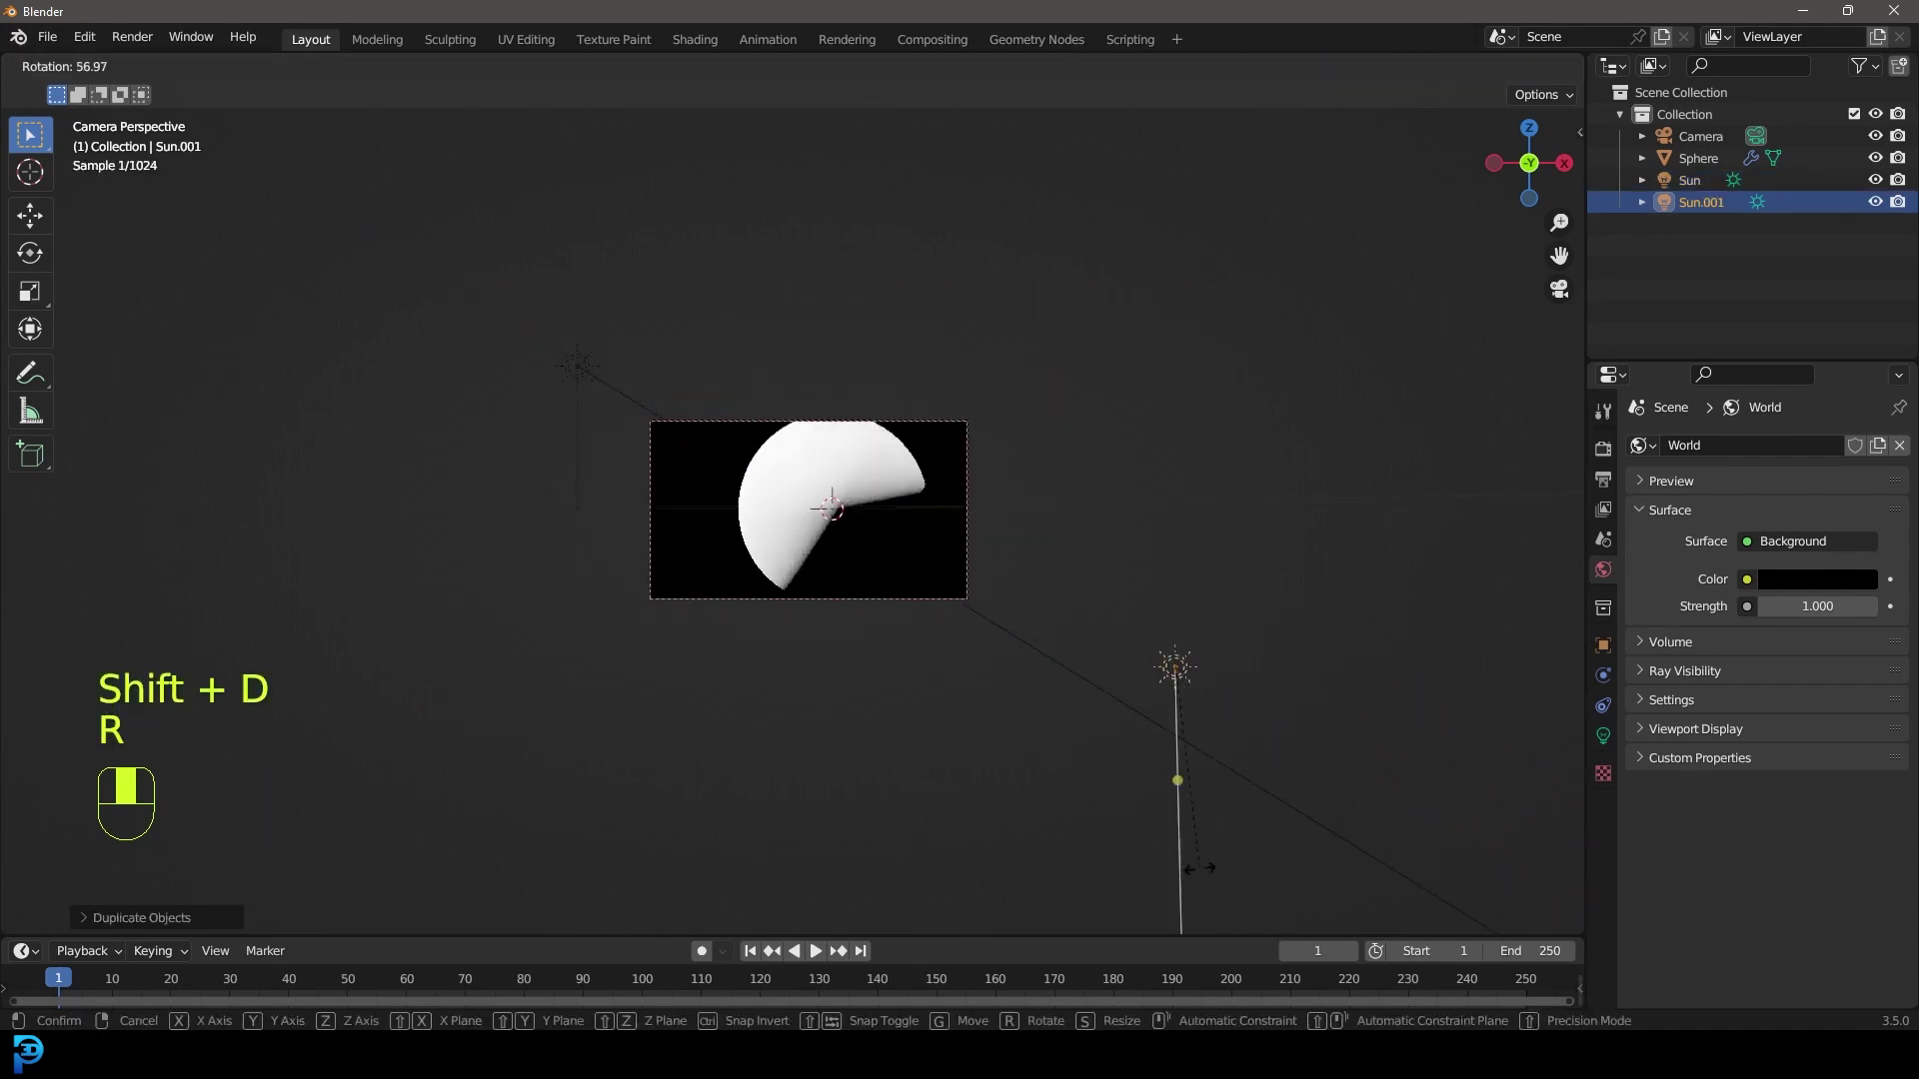
{"action": "left_click", "coordinate": [932, 541]}
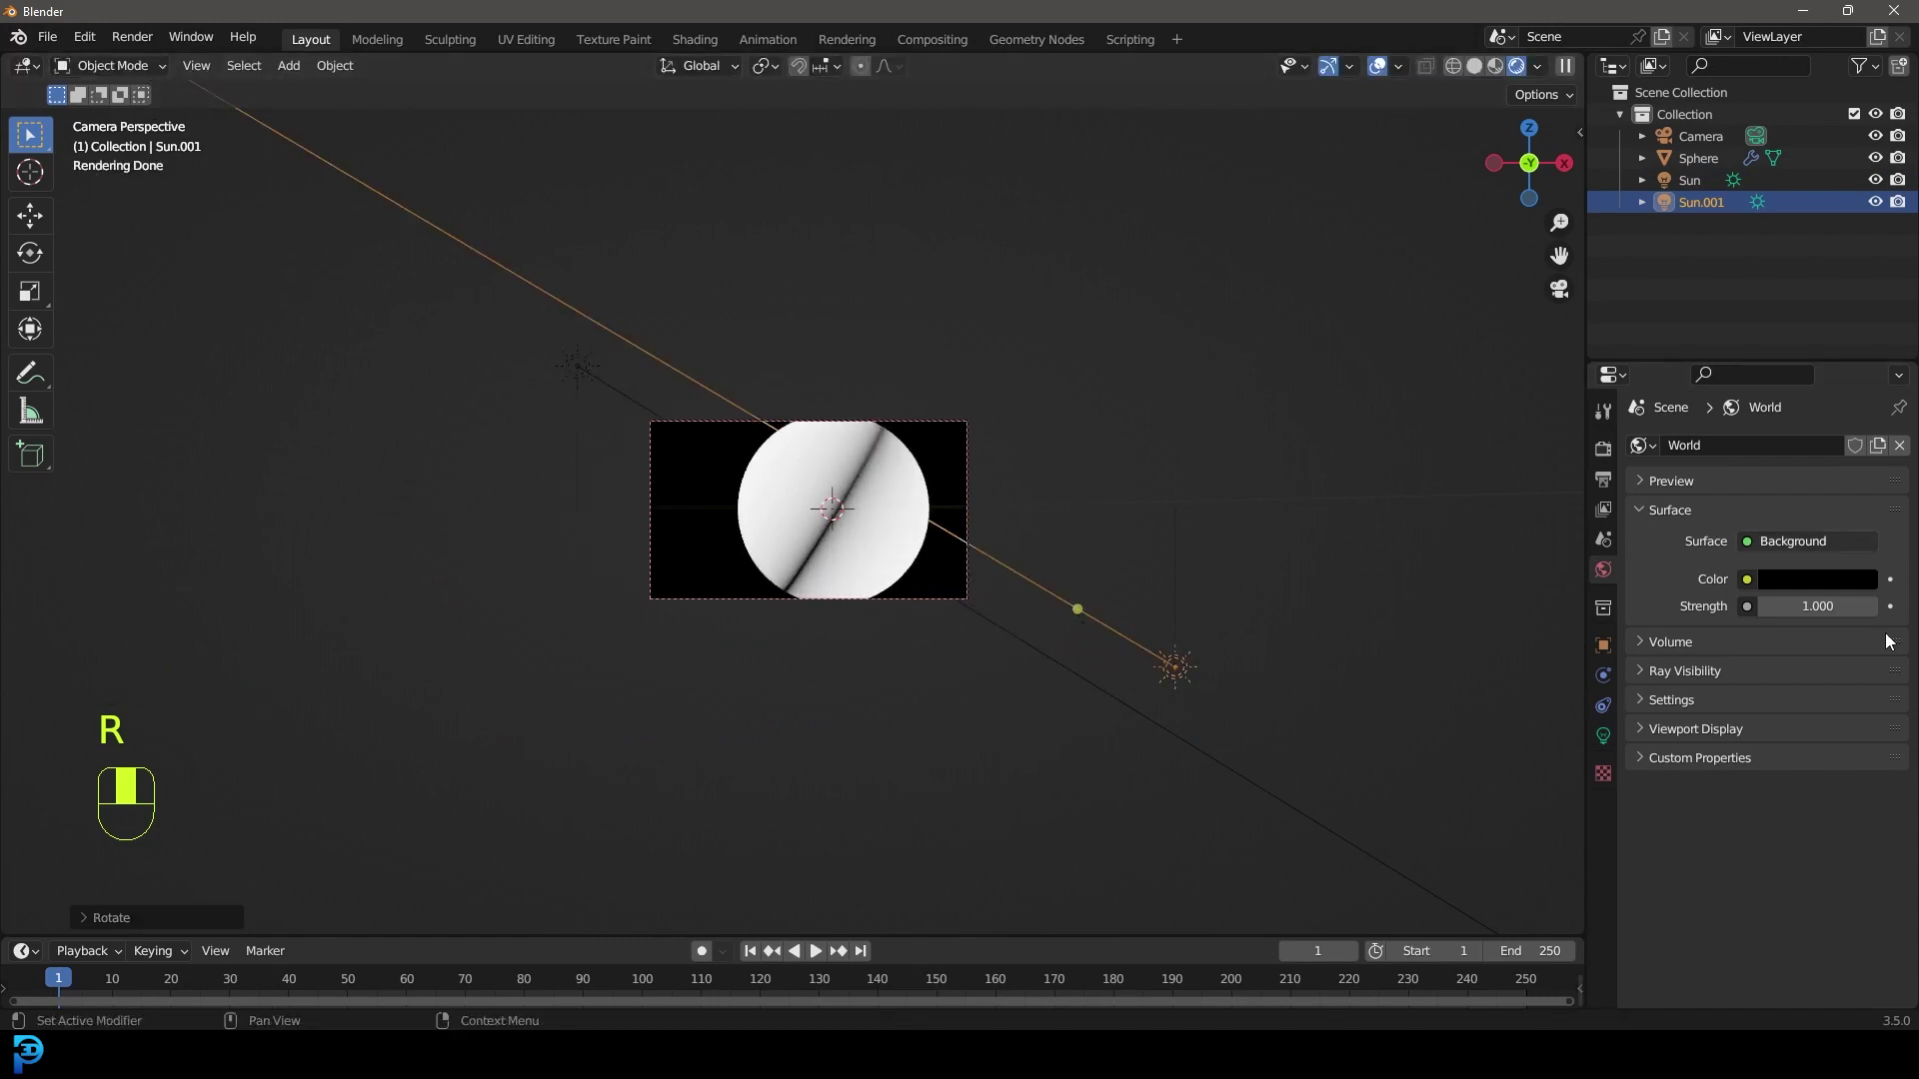
{"action": "left_click", "coordinate": [1607, 735]}
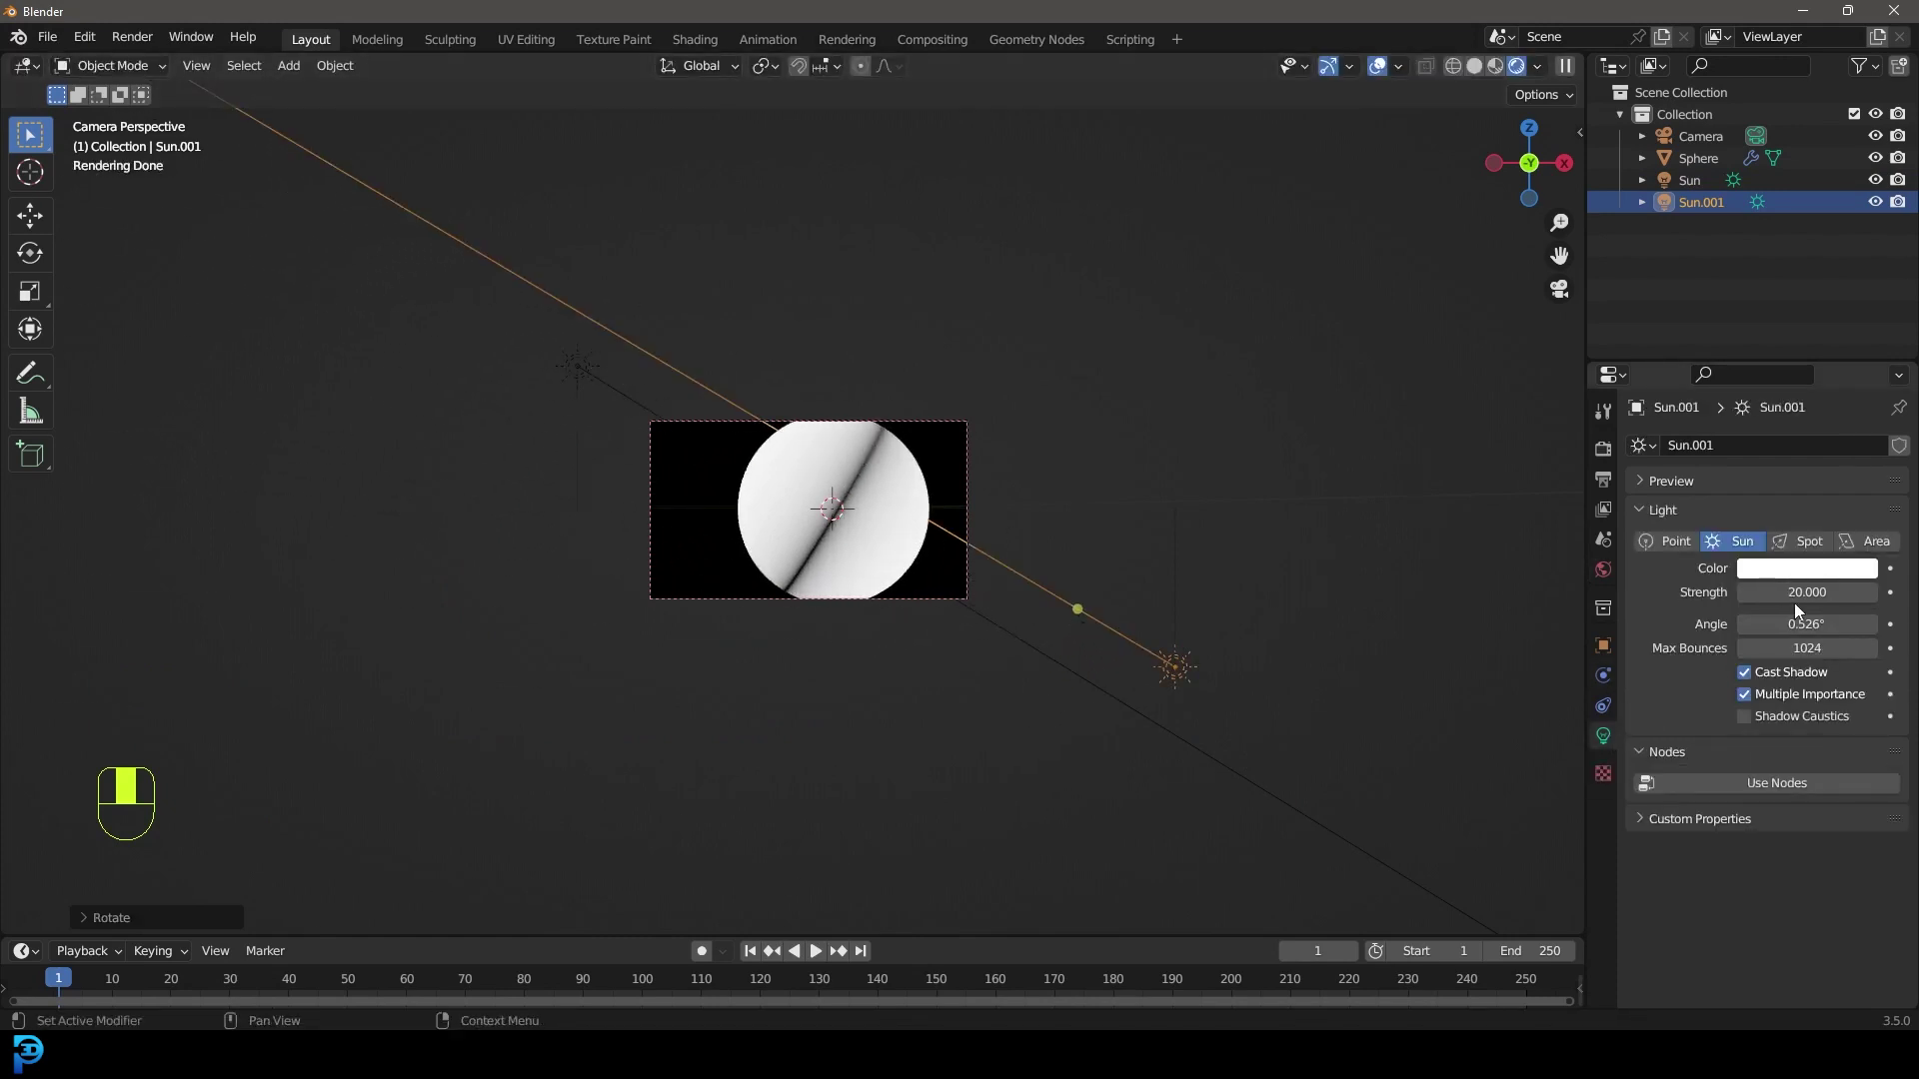
{"action": "left_click", "coordinate": [1804, 592]}
{"action": "type", "text": "0.5"}
{"action": "key", "text": "Return"}
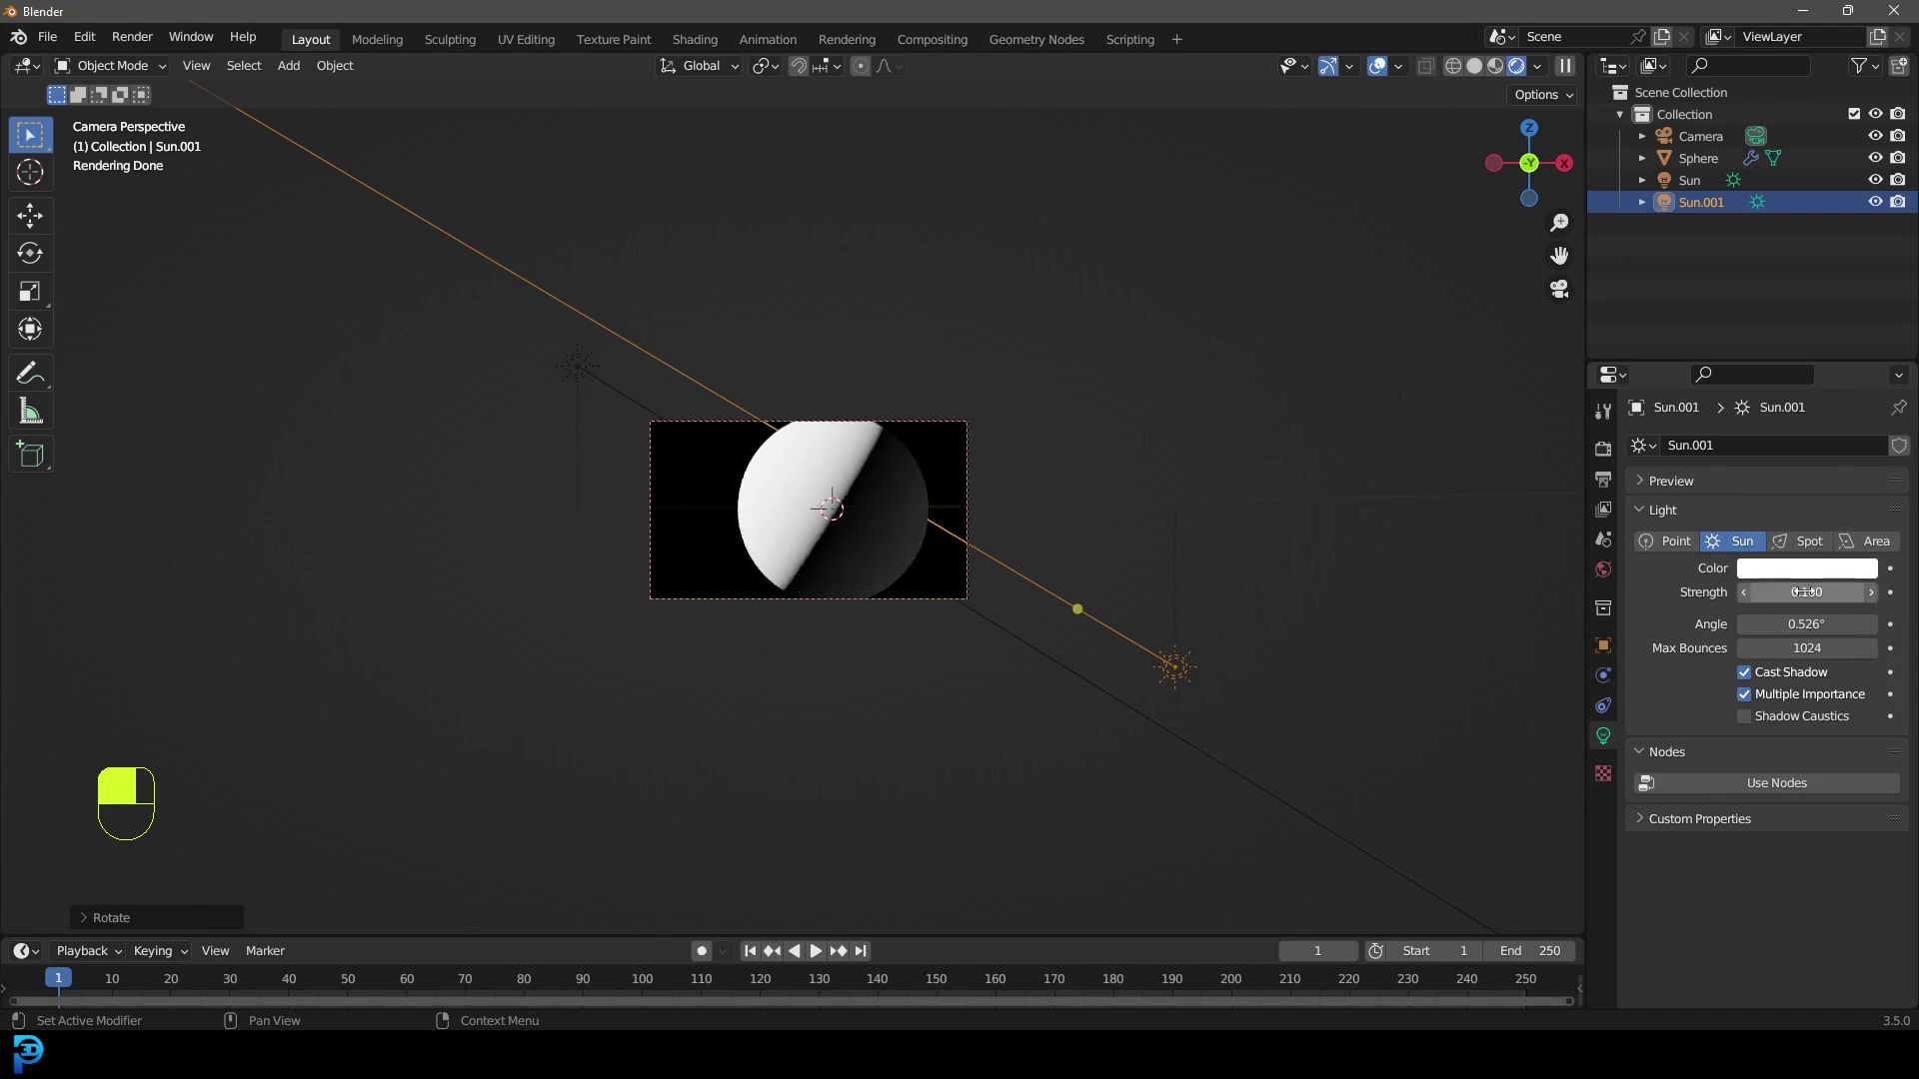
- Move the second Sun lower-right of the sphere
{"action": "scroll", "coordinate": [951, 538], "scroll_direction": "up", "scroll_amount": 5}
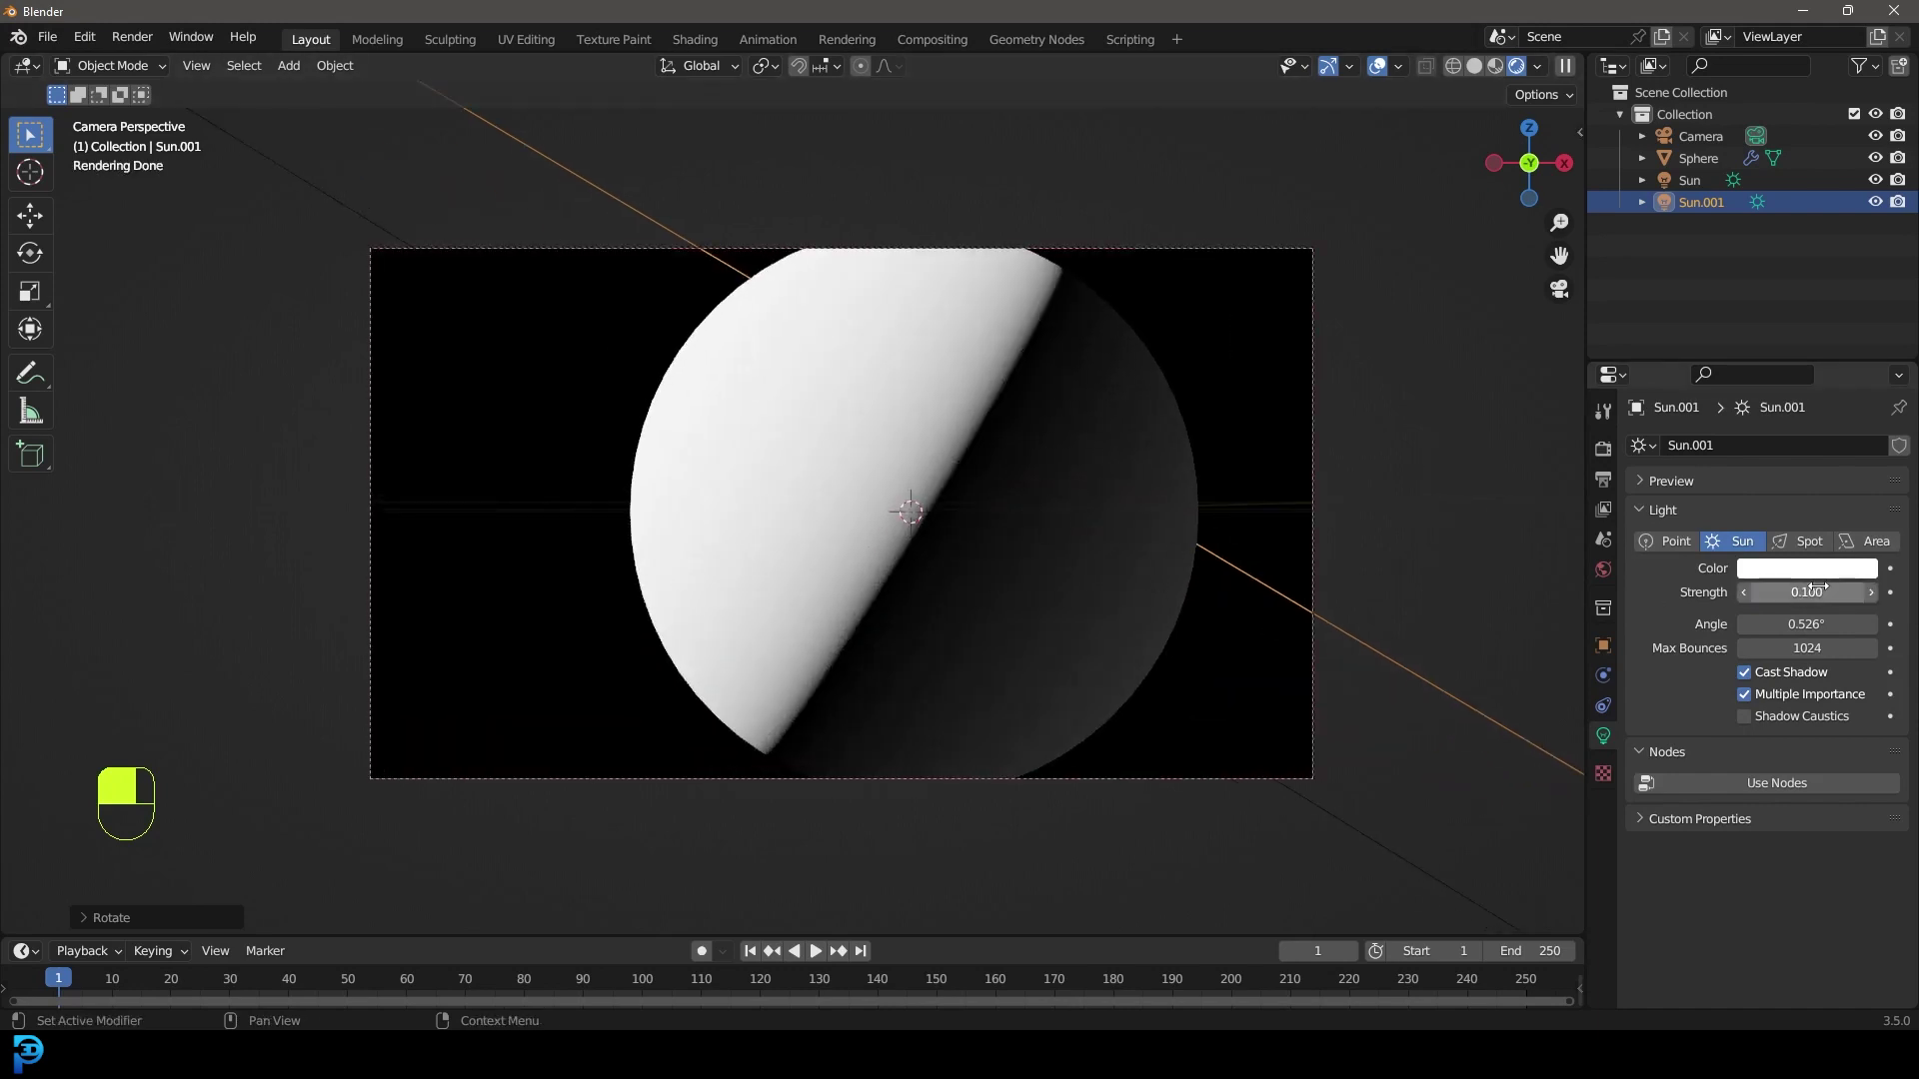
{"action": "scroll", "coordinate": [1064, 544], "scroll_direction": "down", "scroll_amount": 3}
{"action": "scroll", "coordinate": [1063, 543], "scroll_direction": "down", "scroll_amount": 3}
{"action": "key", "text": "g"}
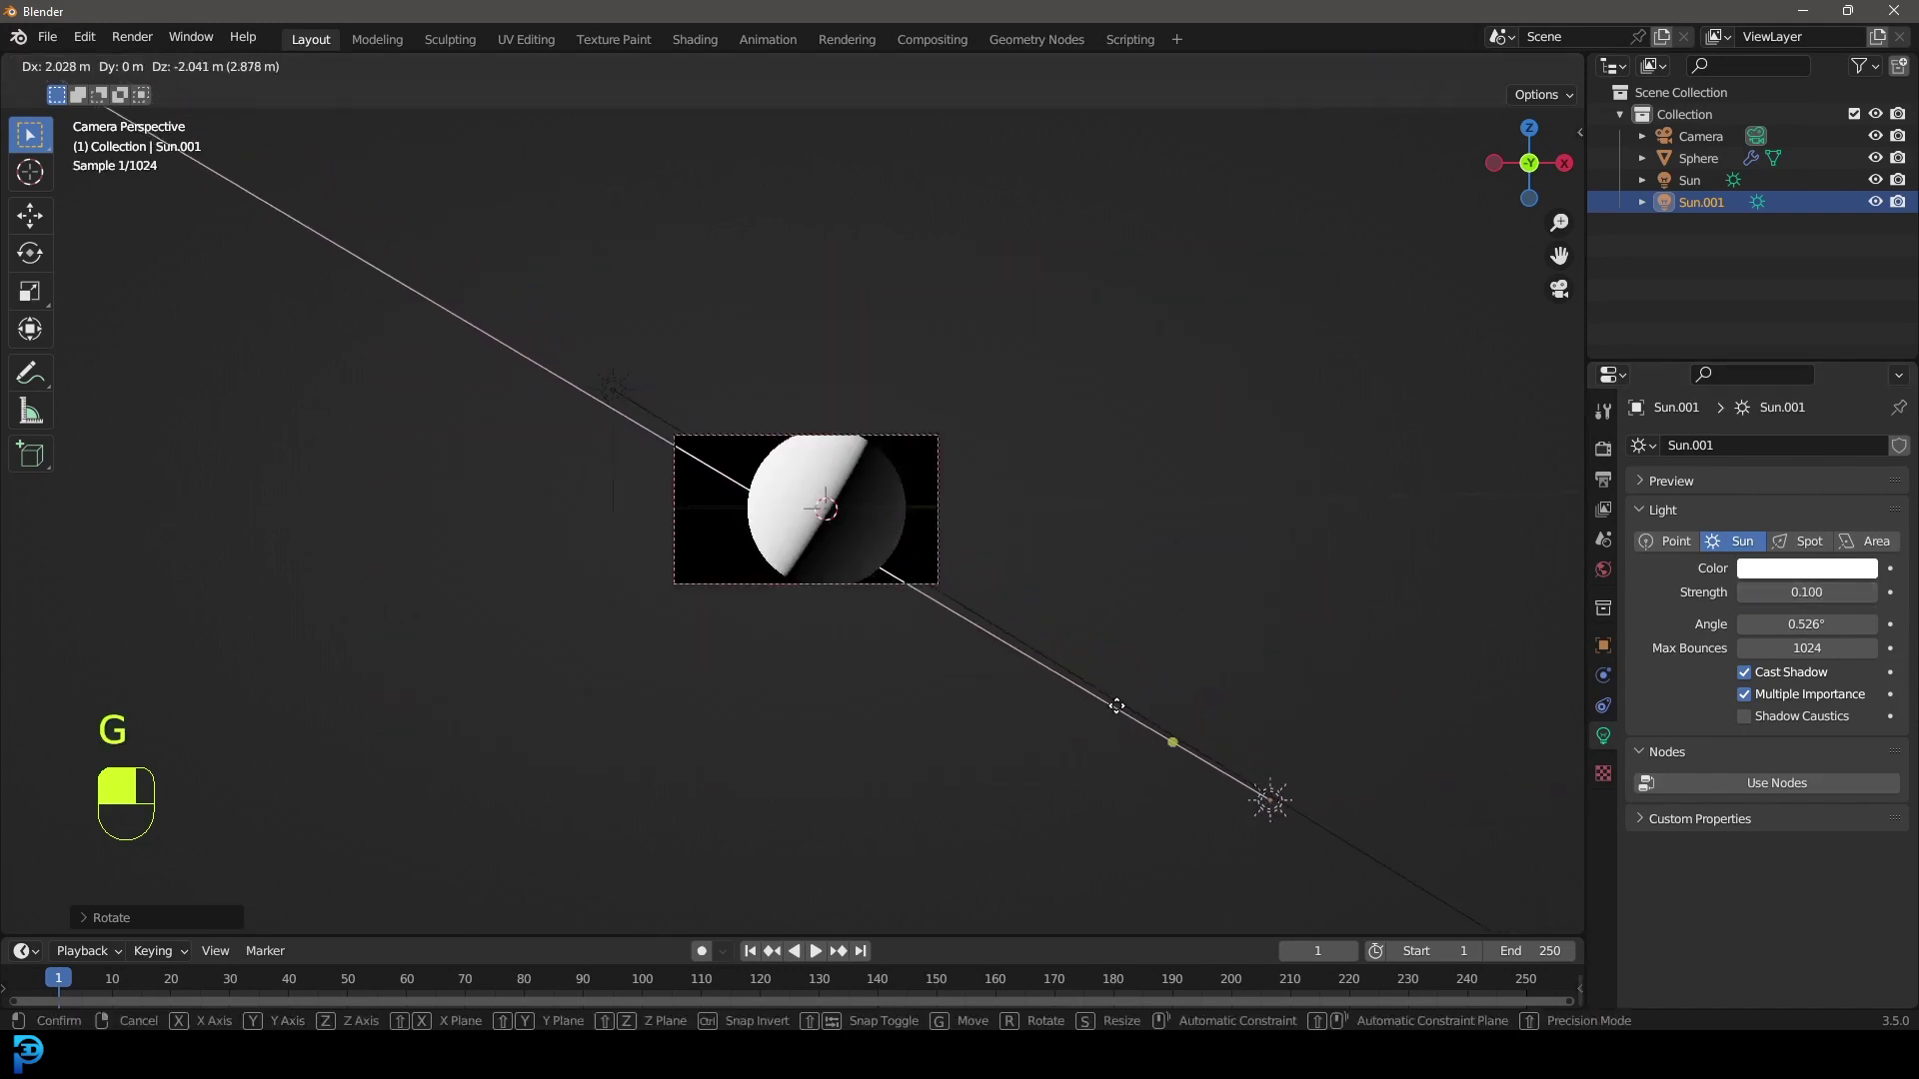
{"action": "left_click", "coordinate": [1099, 691]}
- Refine the second Sun's angle and position from top view, then return to camera view
{"action": "key", "text": "KP_7"}
{"action": "key", "text": "g"}
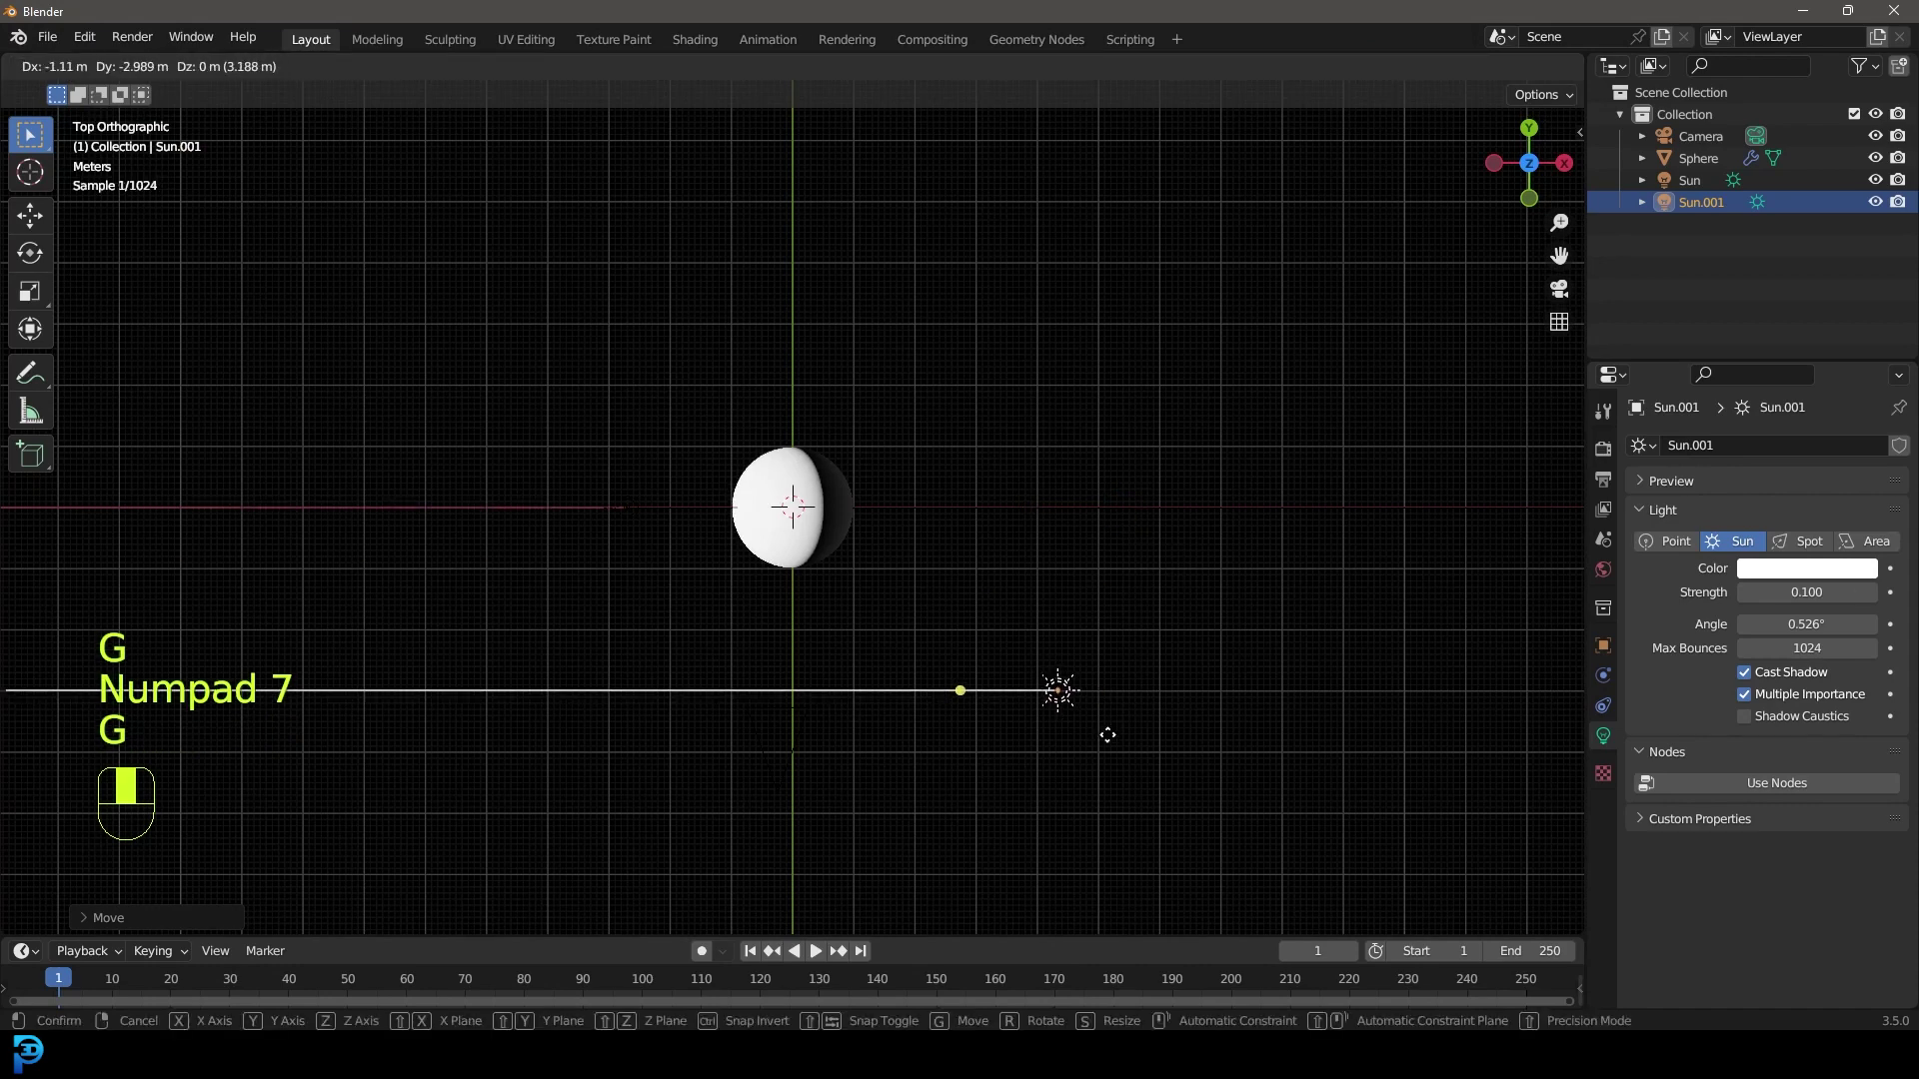
{"action": "key", "text": "r"}
{"action": "left_click", "coordinate": [1203, 702]}
{"action": "key", "text": "g"}
{"action": "left_click", "coordinate": [1179, 733]}
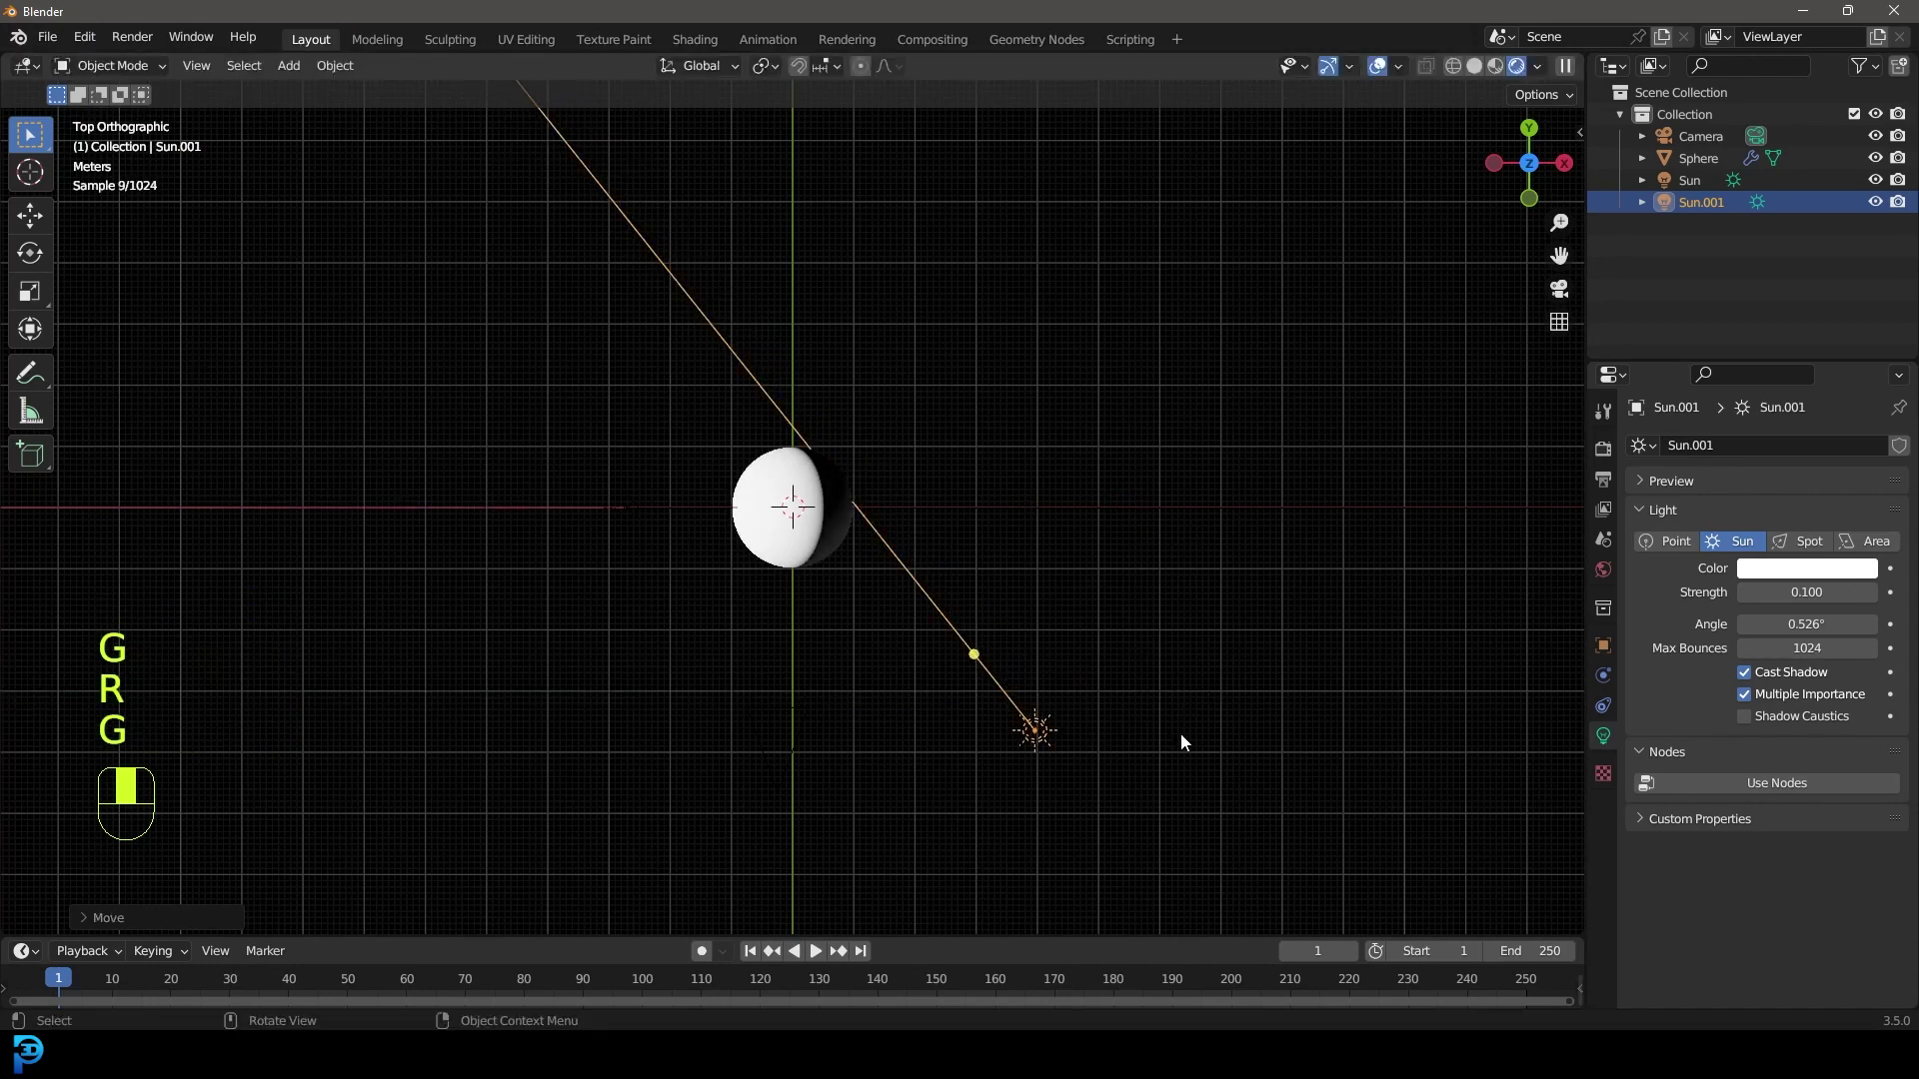
{"action": "key", "text": "KP_0"}
{"action": "scroll", "coordinate": [925, 535], "scroll_direction": "up", "scroll_amount": 6}
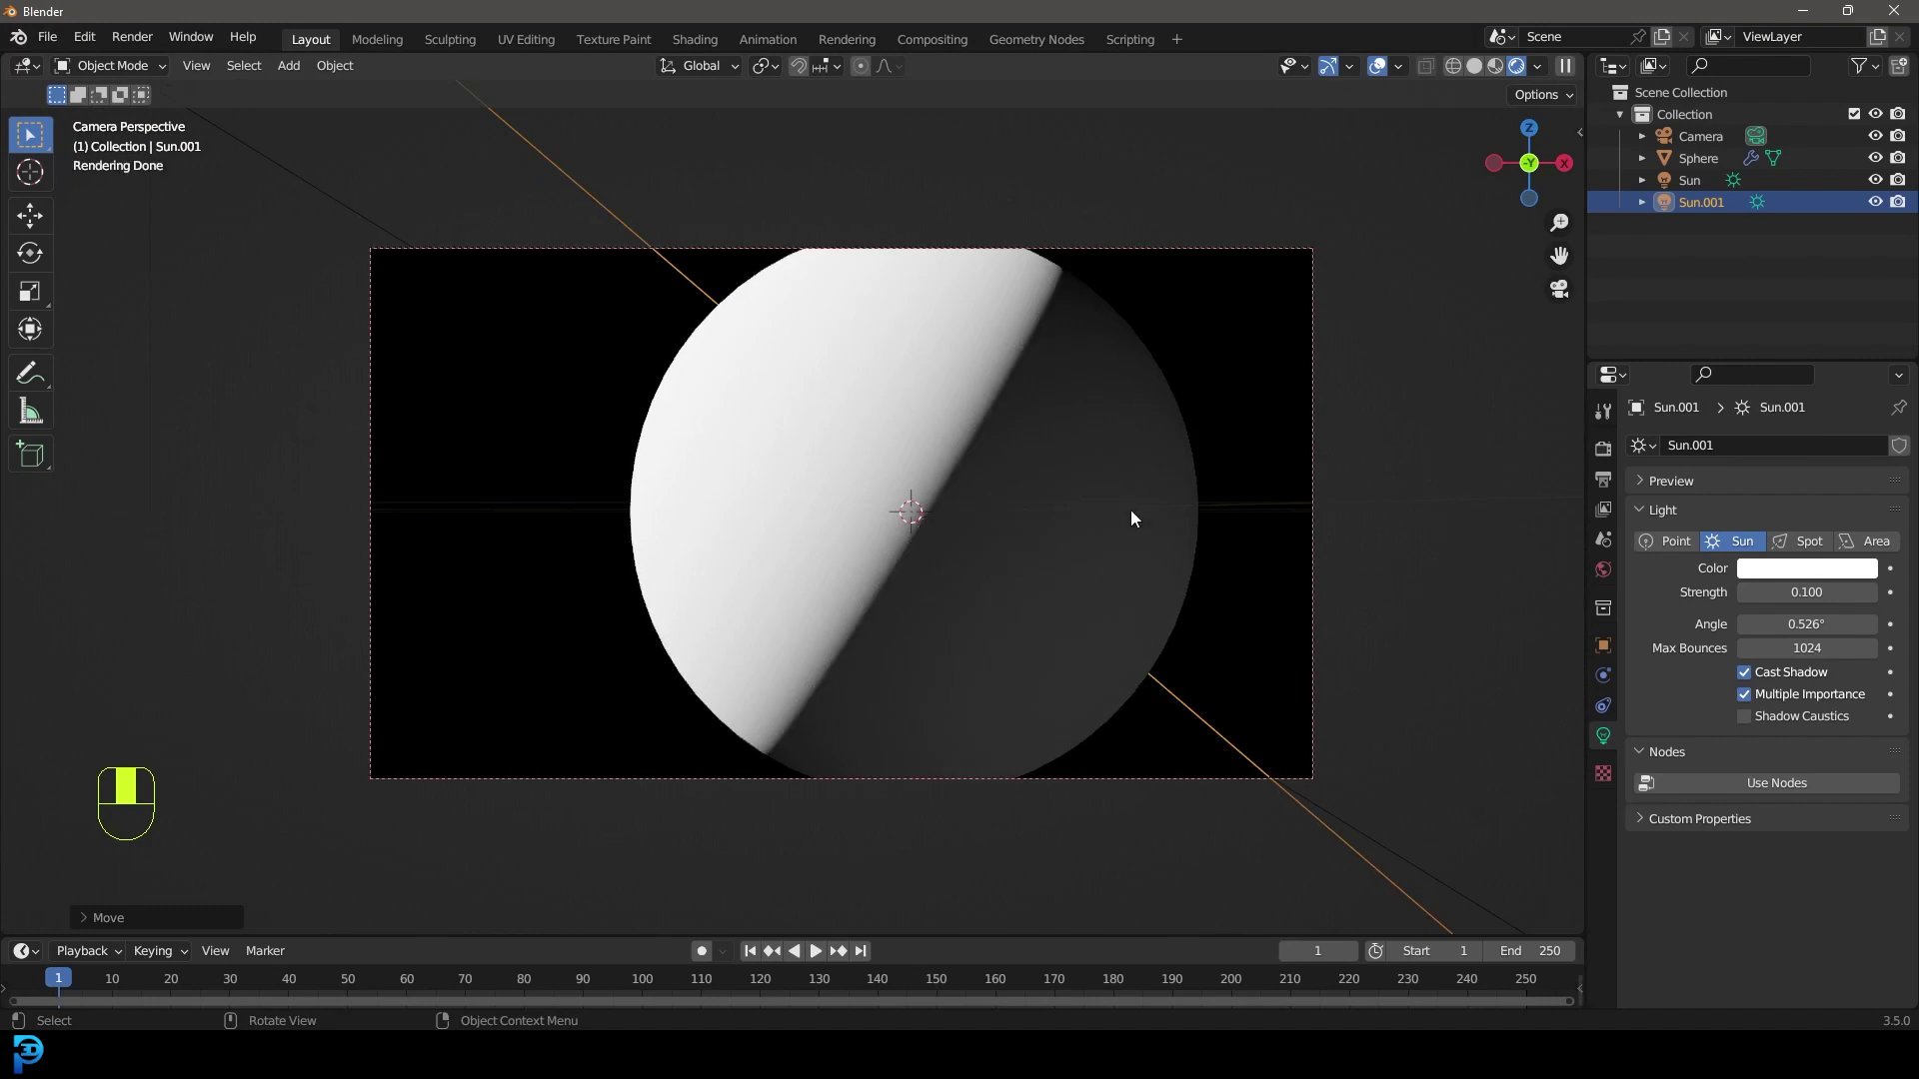
{"action": "scroll", "coordinate": [989, 530], "scroll_direction": "down", "scroll_amount": 3}
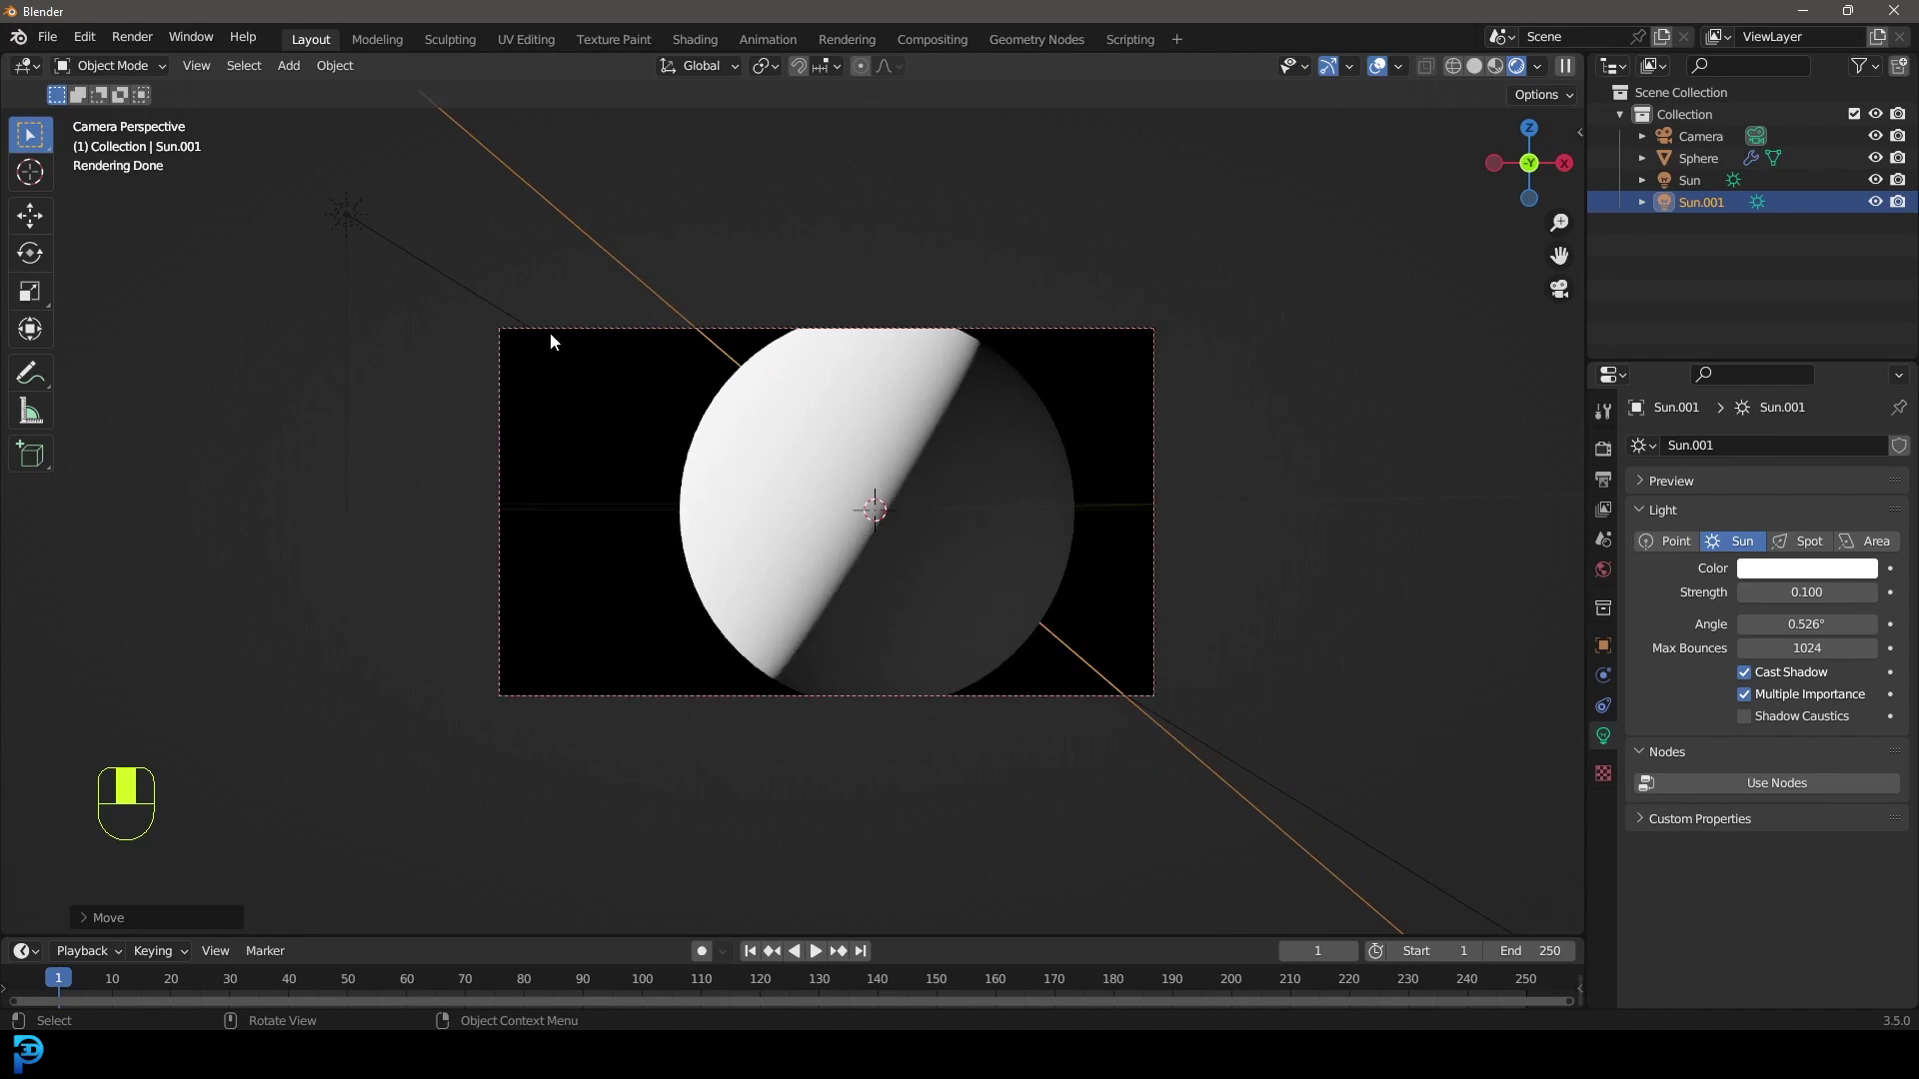
{"action": "scroll", "coordinate": [499, 320], "scroll_direction": "down", "scroll_amount": 3}
- Set the main Sun's angle to 16.5° to soften its shadows
{"action": "left_click", "coordinate": [488, 310]}
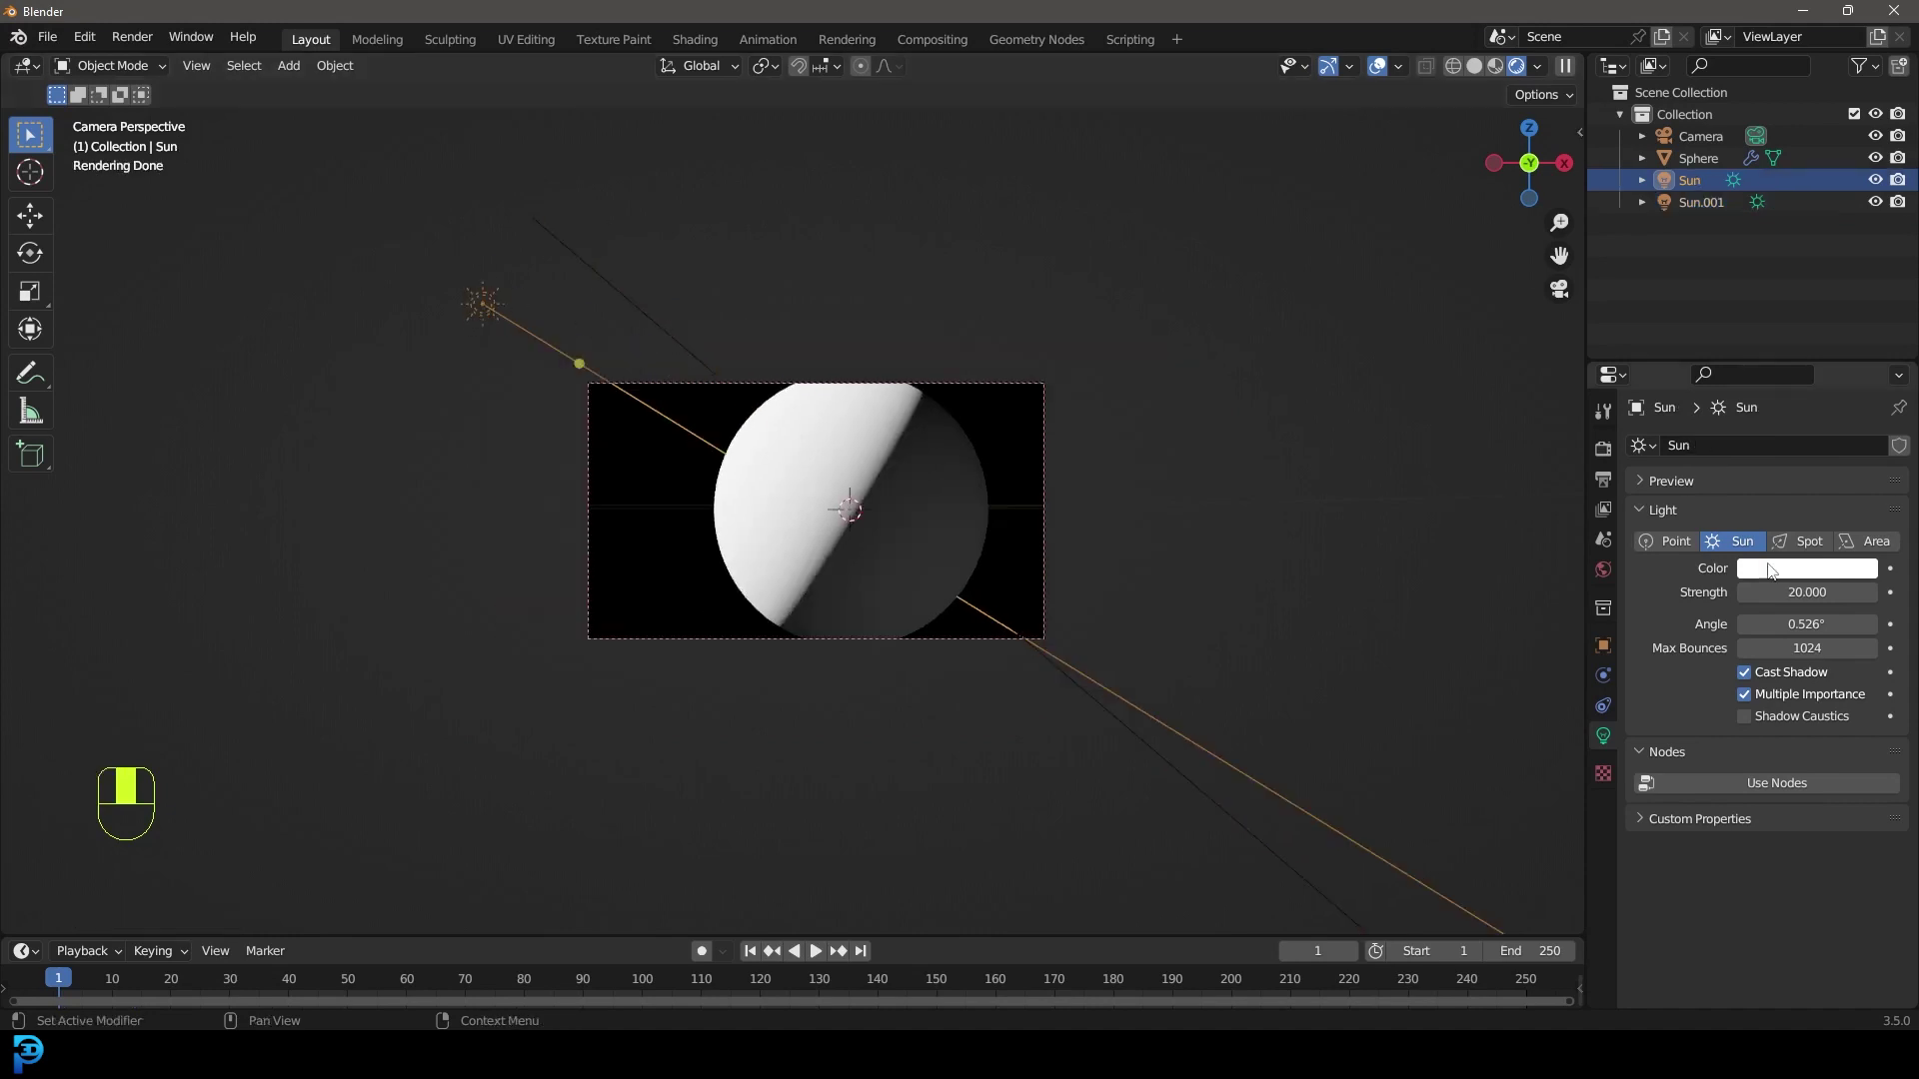
{"action": "left_click_drag", "start_coordinate": [1807, 624], "coordinate": [1779, 624]}
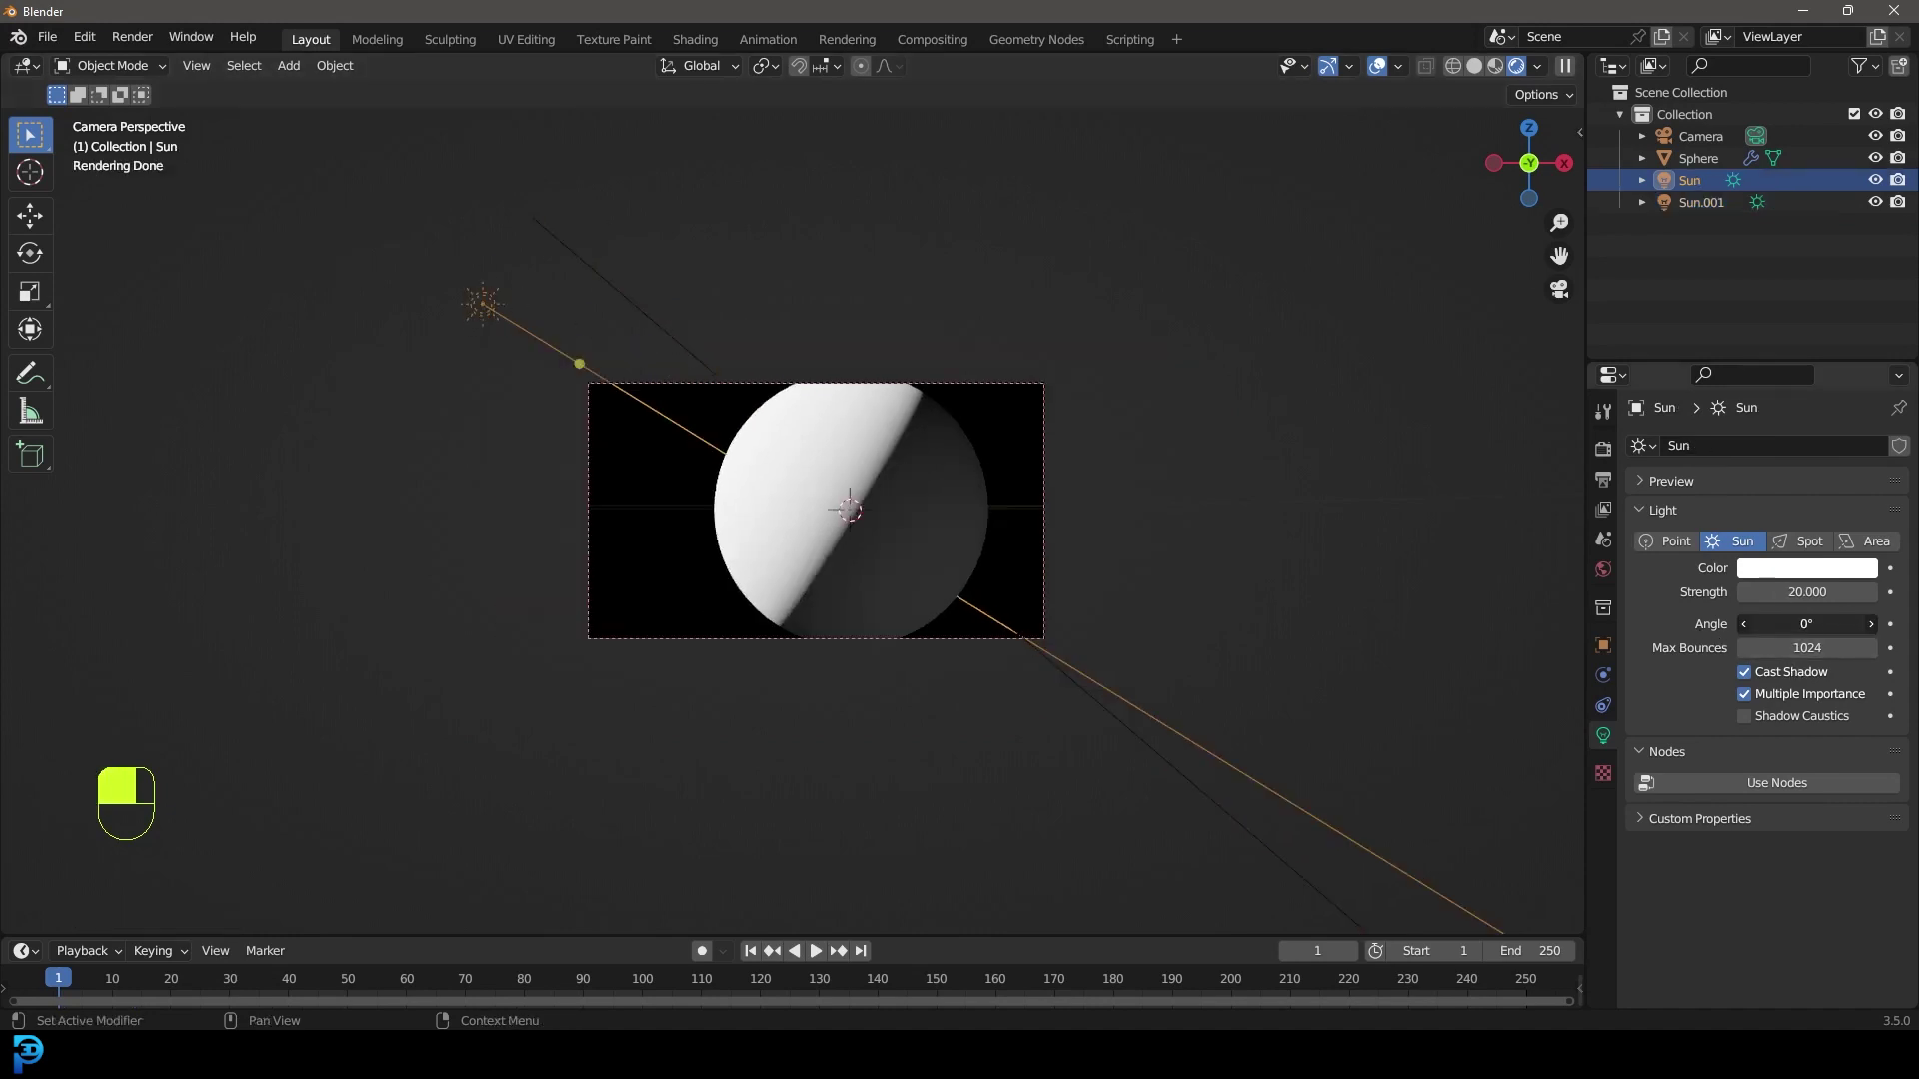
{"action": "left_click_drag", "start_coordinate": [1799, 626], "coordinate": [1849, 626]}
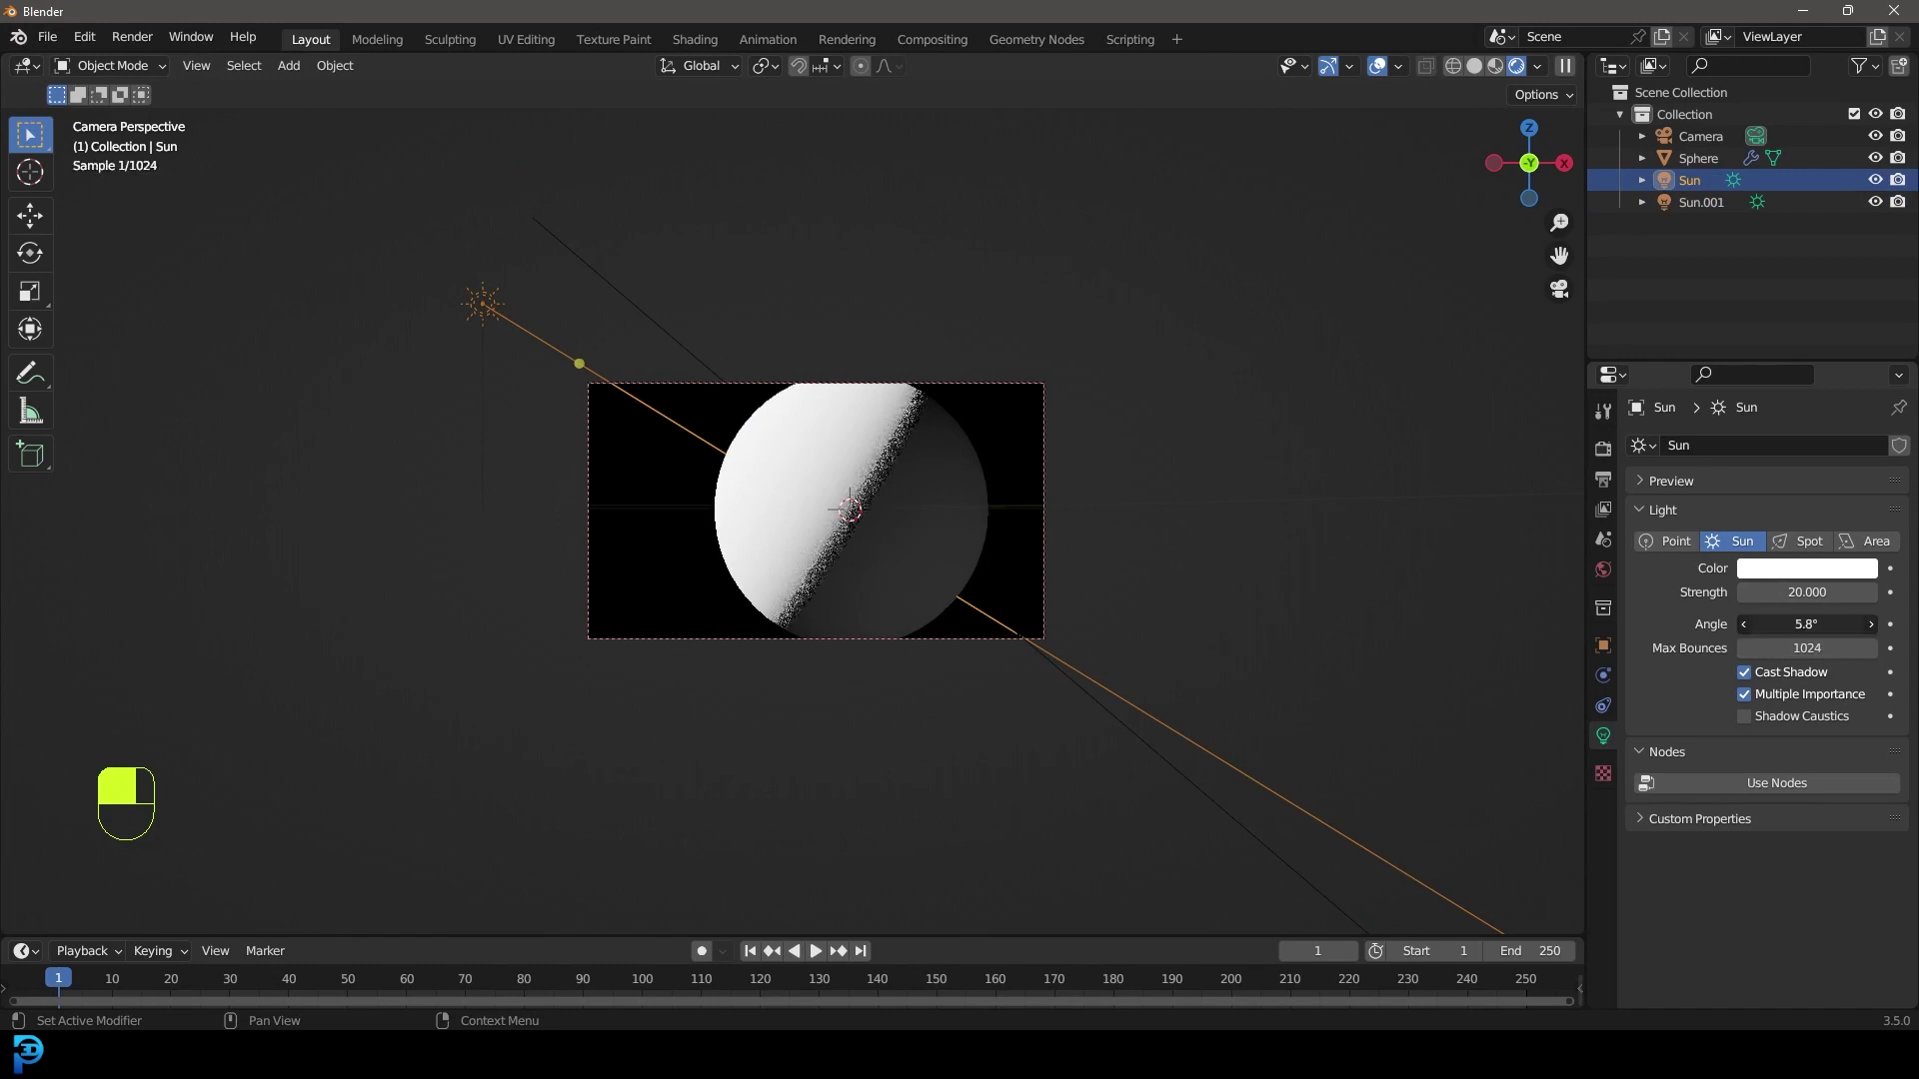
{"action": "scroll", "coordinate": [1010, 495], "scroll_direction": "up", "scroll_amount": 4}
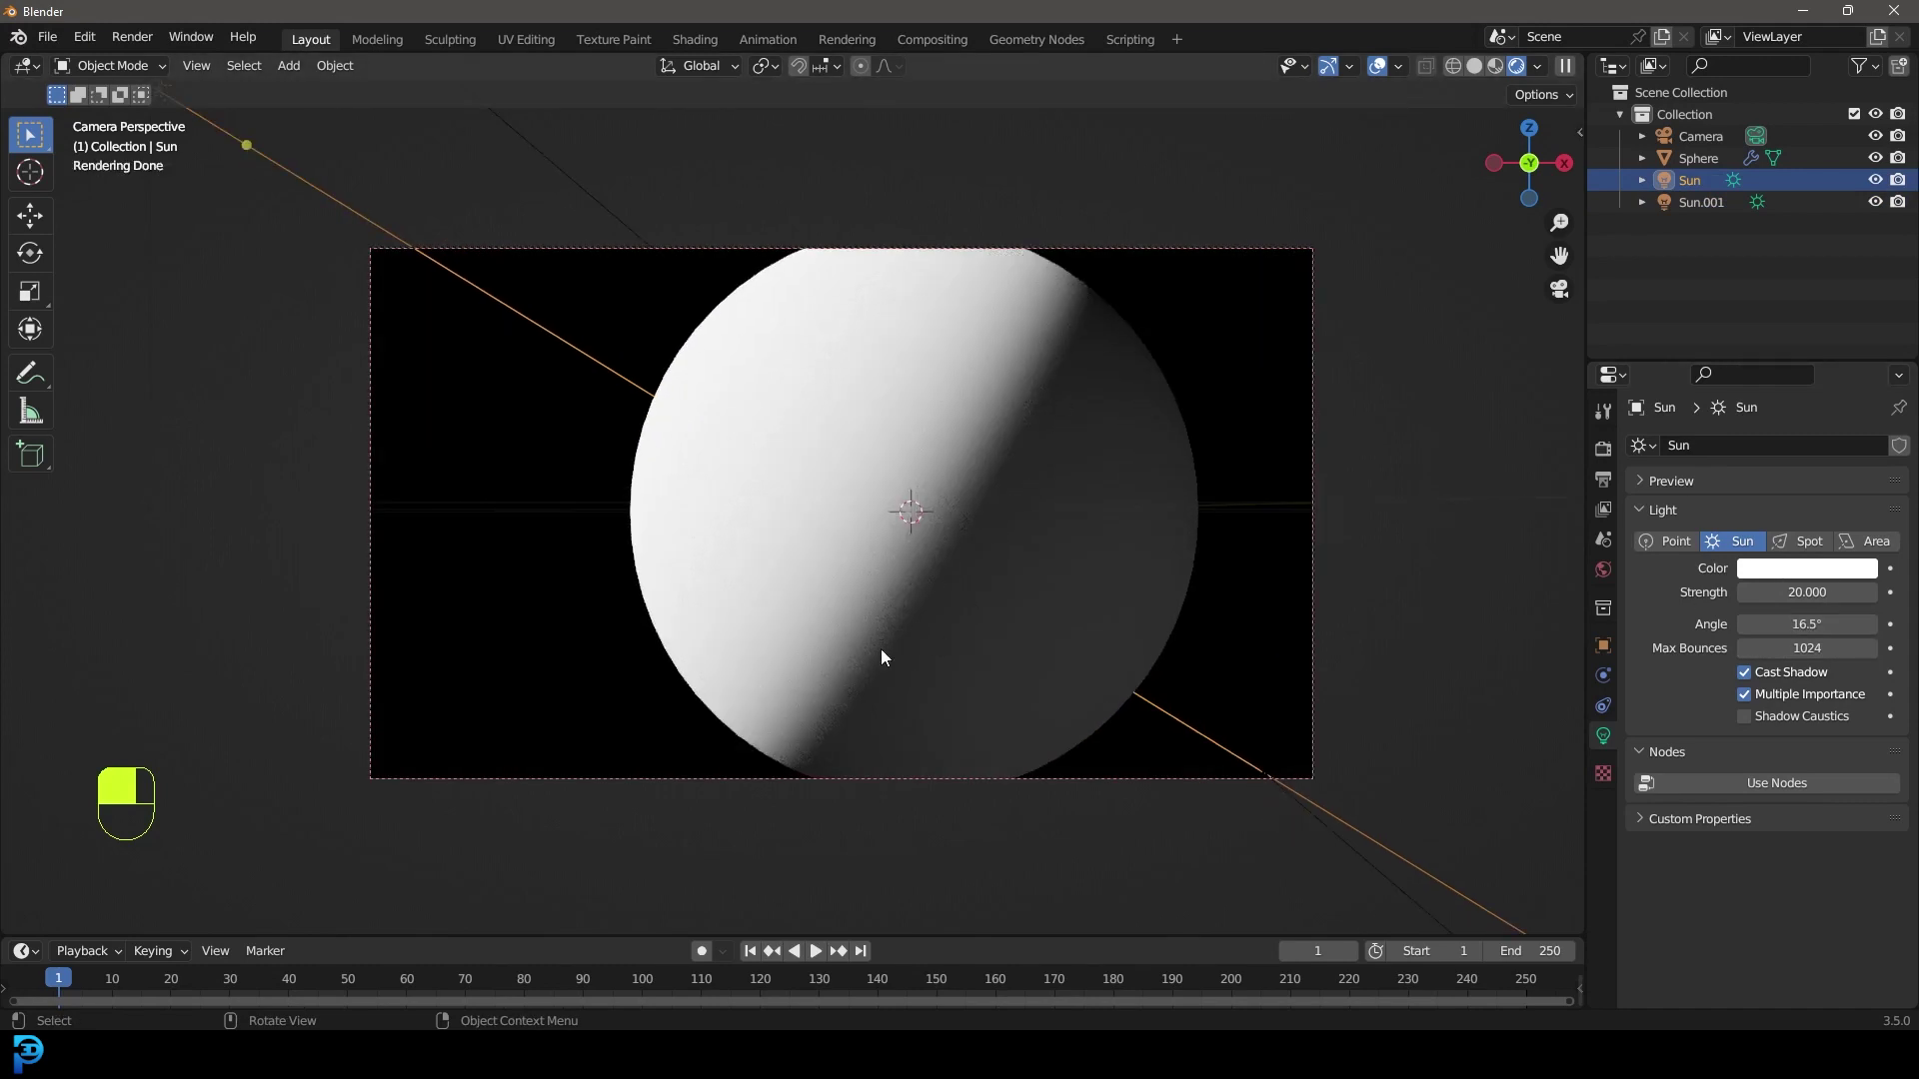
- Set Sun.001's angle to 26.5° for a softer shading edge
{"action": "left_click", "coordinate": [1317, 825]}
{"action": "scroll", "coordinate": [1310, 835], "scroll_direction": "down", "scroll_amount": 3}
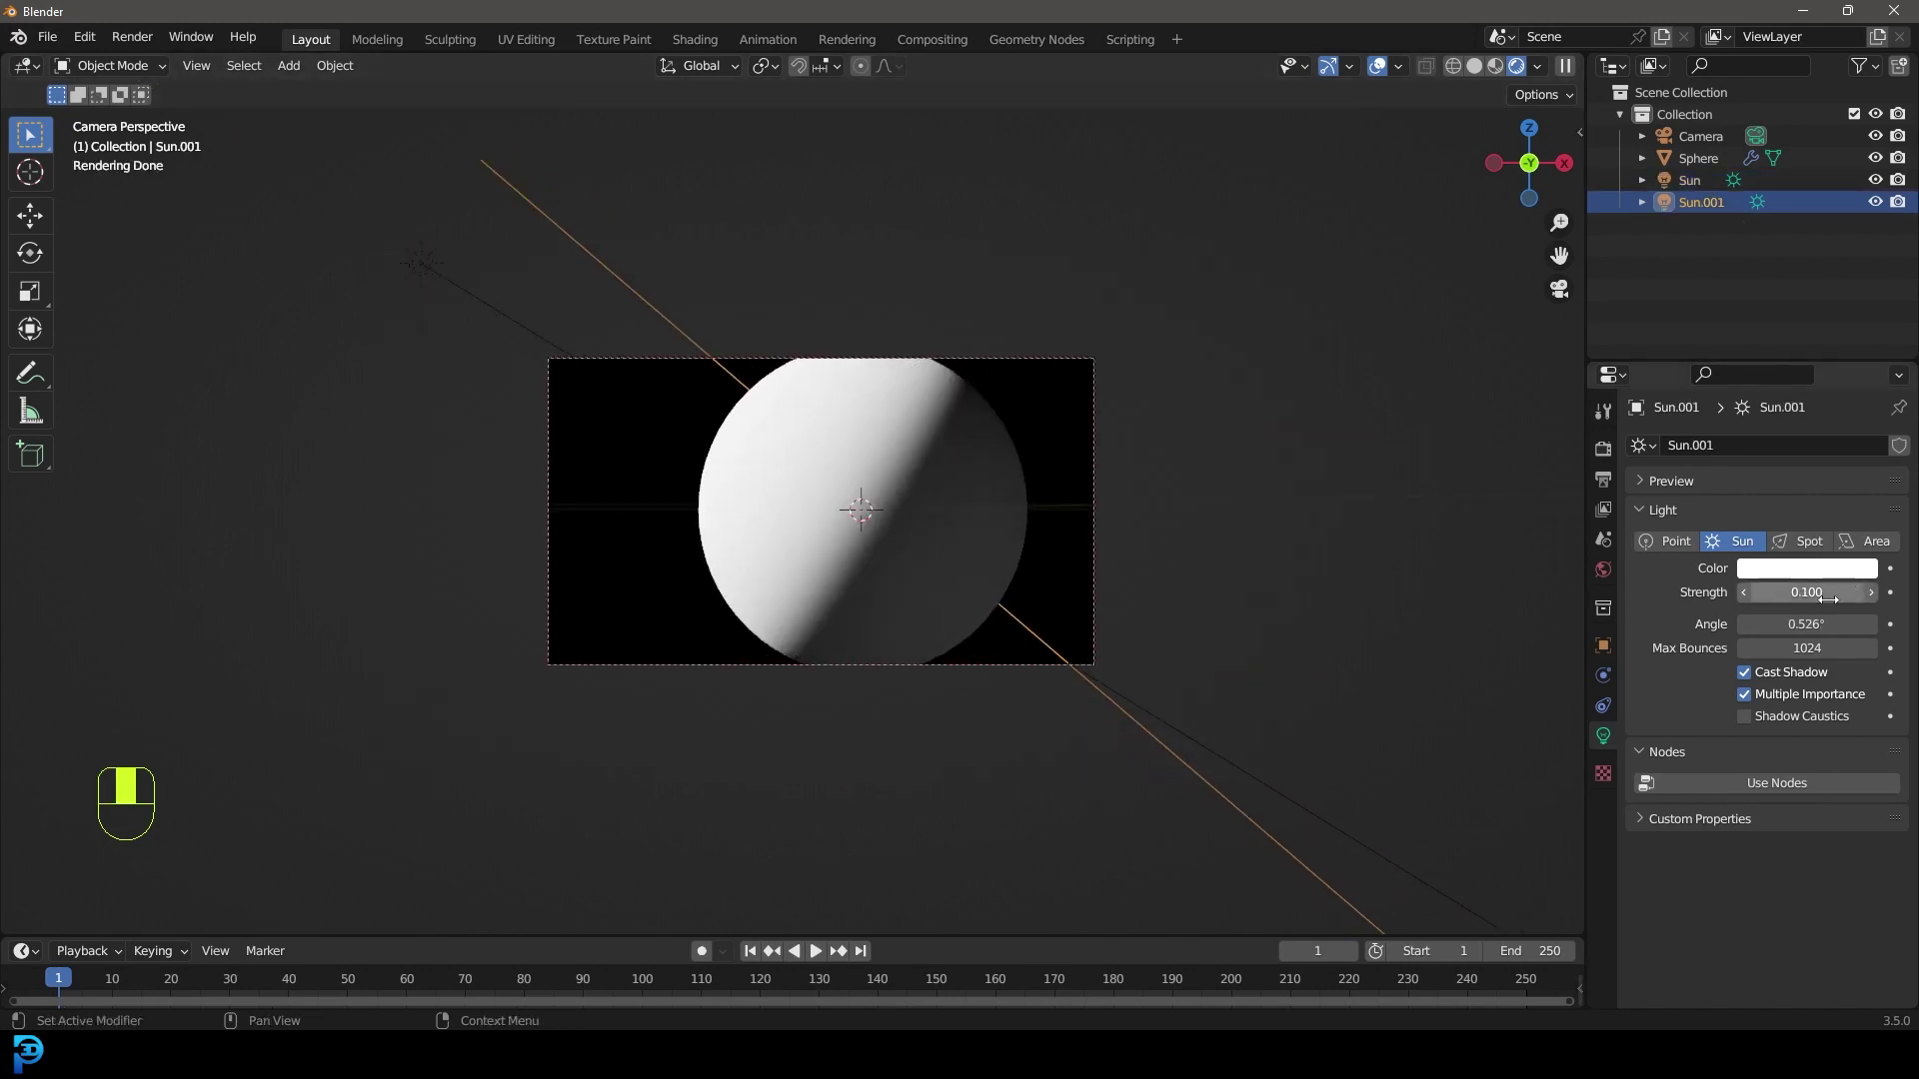
{"action": "mouse_move", "coordinate": [1807, 624]}
{"action": "left_mouse_down"}
{"action": "mouse_move", "coordinate": [1859, 623]}
{"action": "mouse_move", "coordinate": [1799, 624]}
{"action": "left_mouse_up"}
{"action": "scroll", "coordinate": [977, 544], "scroll_direction": "up", "scroll_amount": 5}
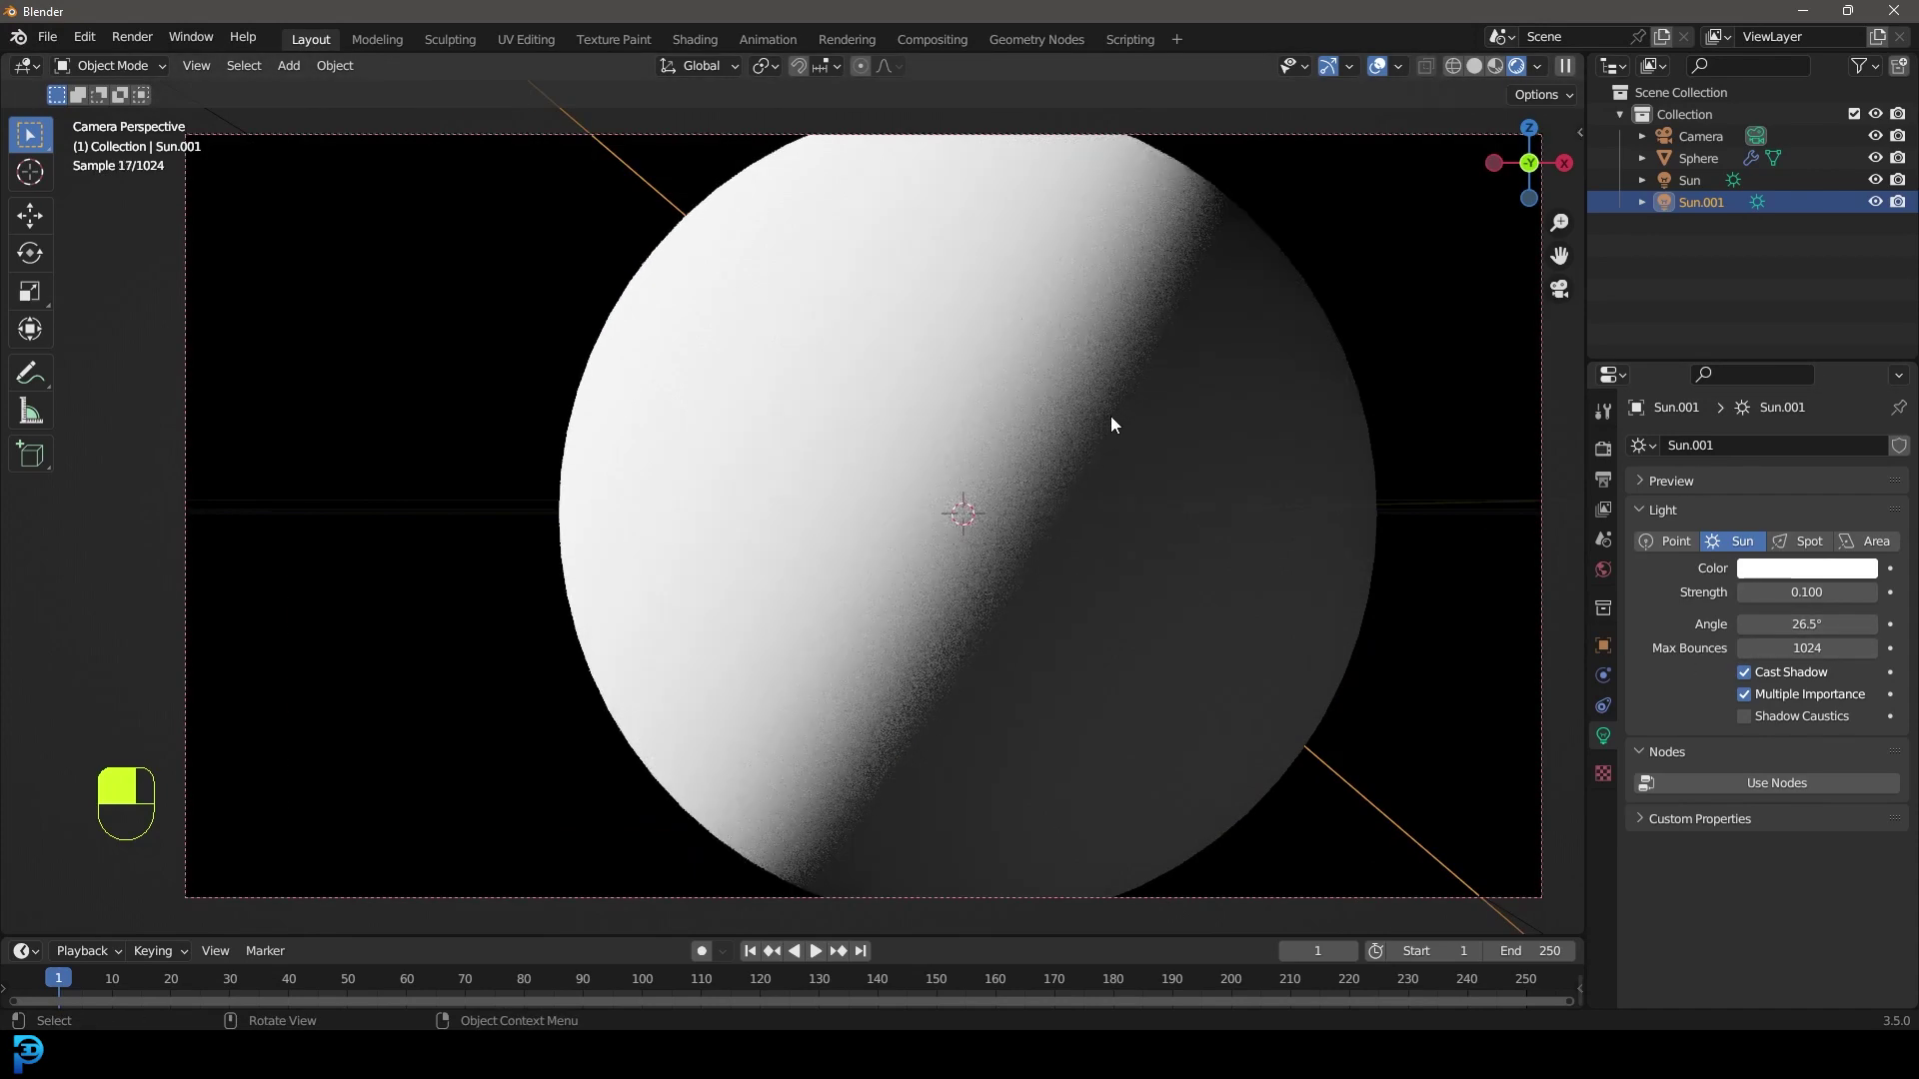
{"action": "scroll", "coordinate": [1011, 518], "scroll_direction": "down", "scroll_amount": 2}
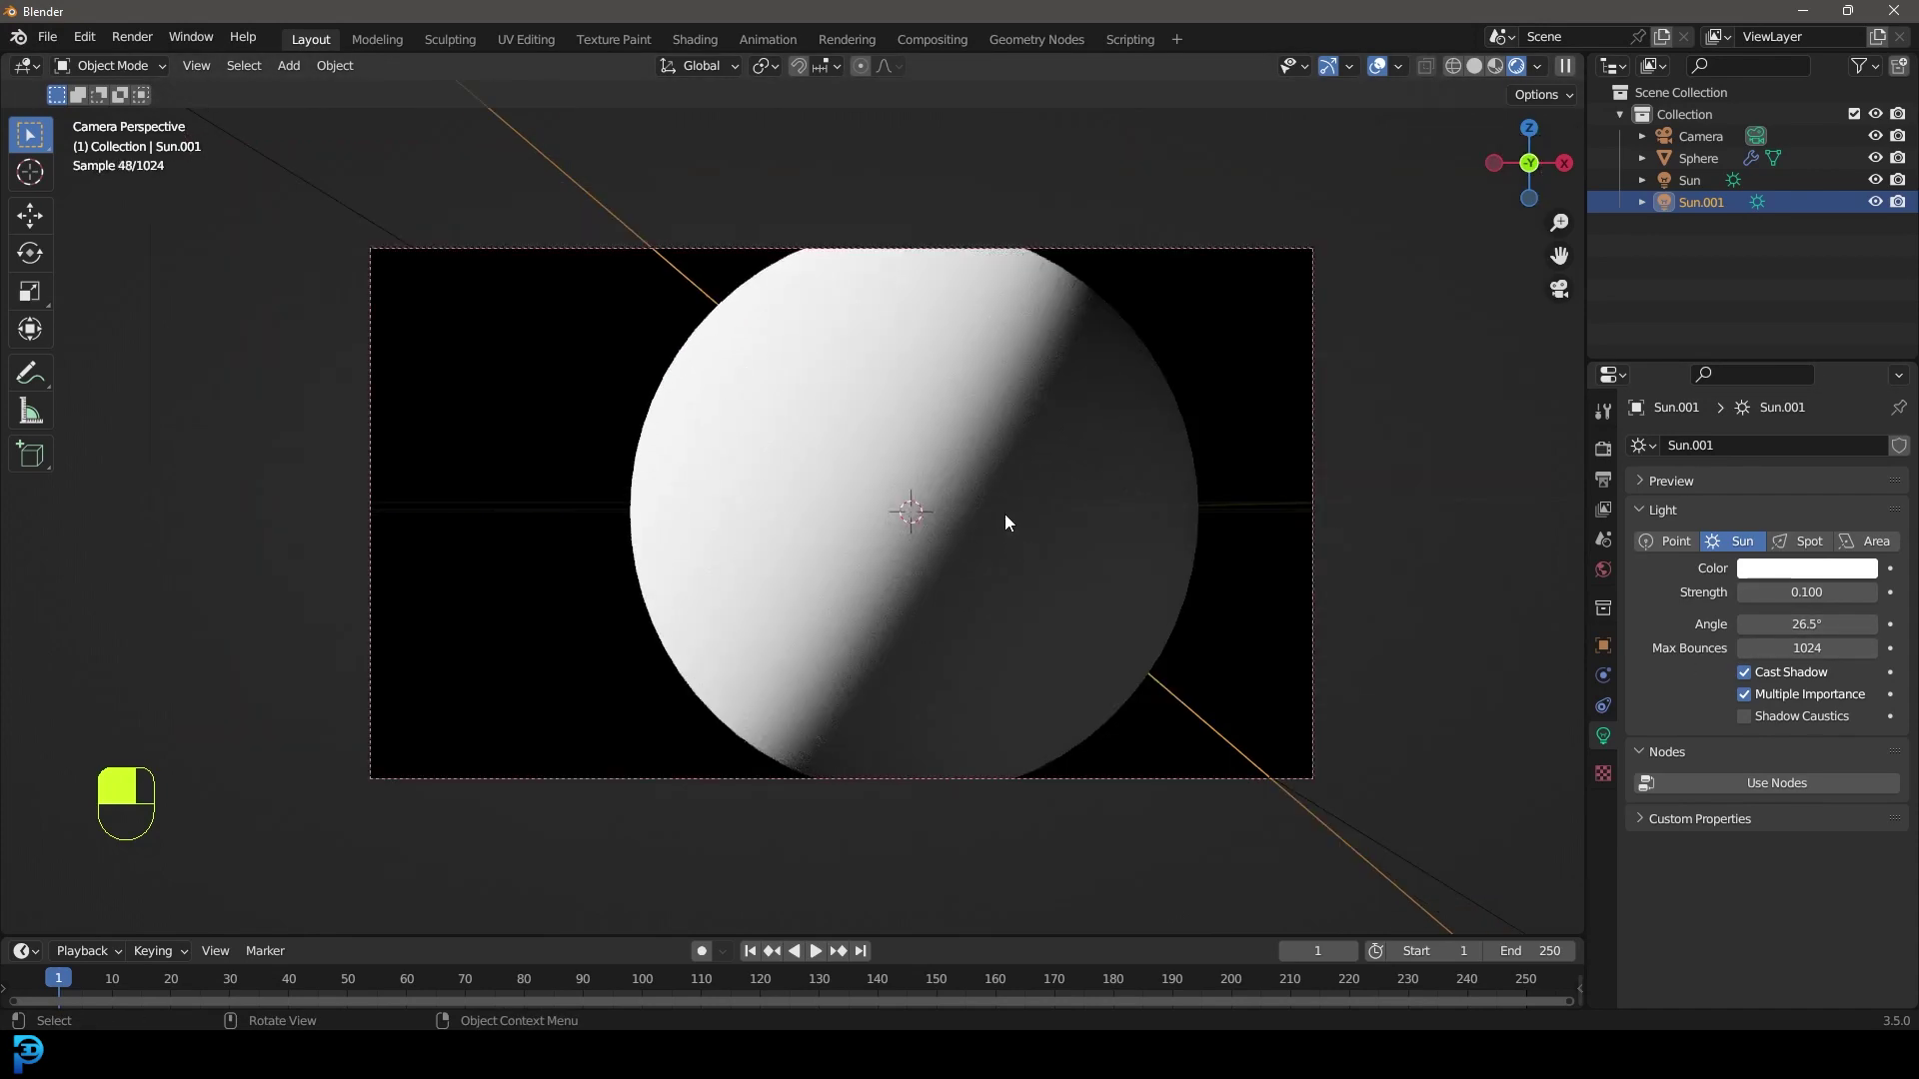
{"action": "scroll", "coordinate": [938, 492], "scroll_direction": "down", "scroll_amount": 4}
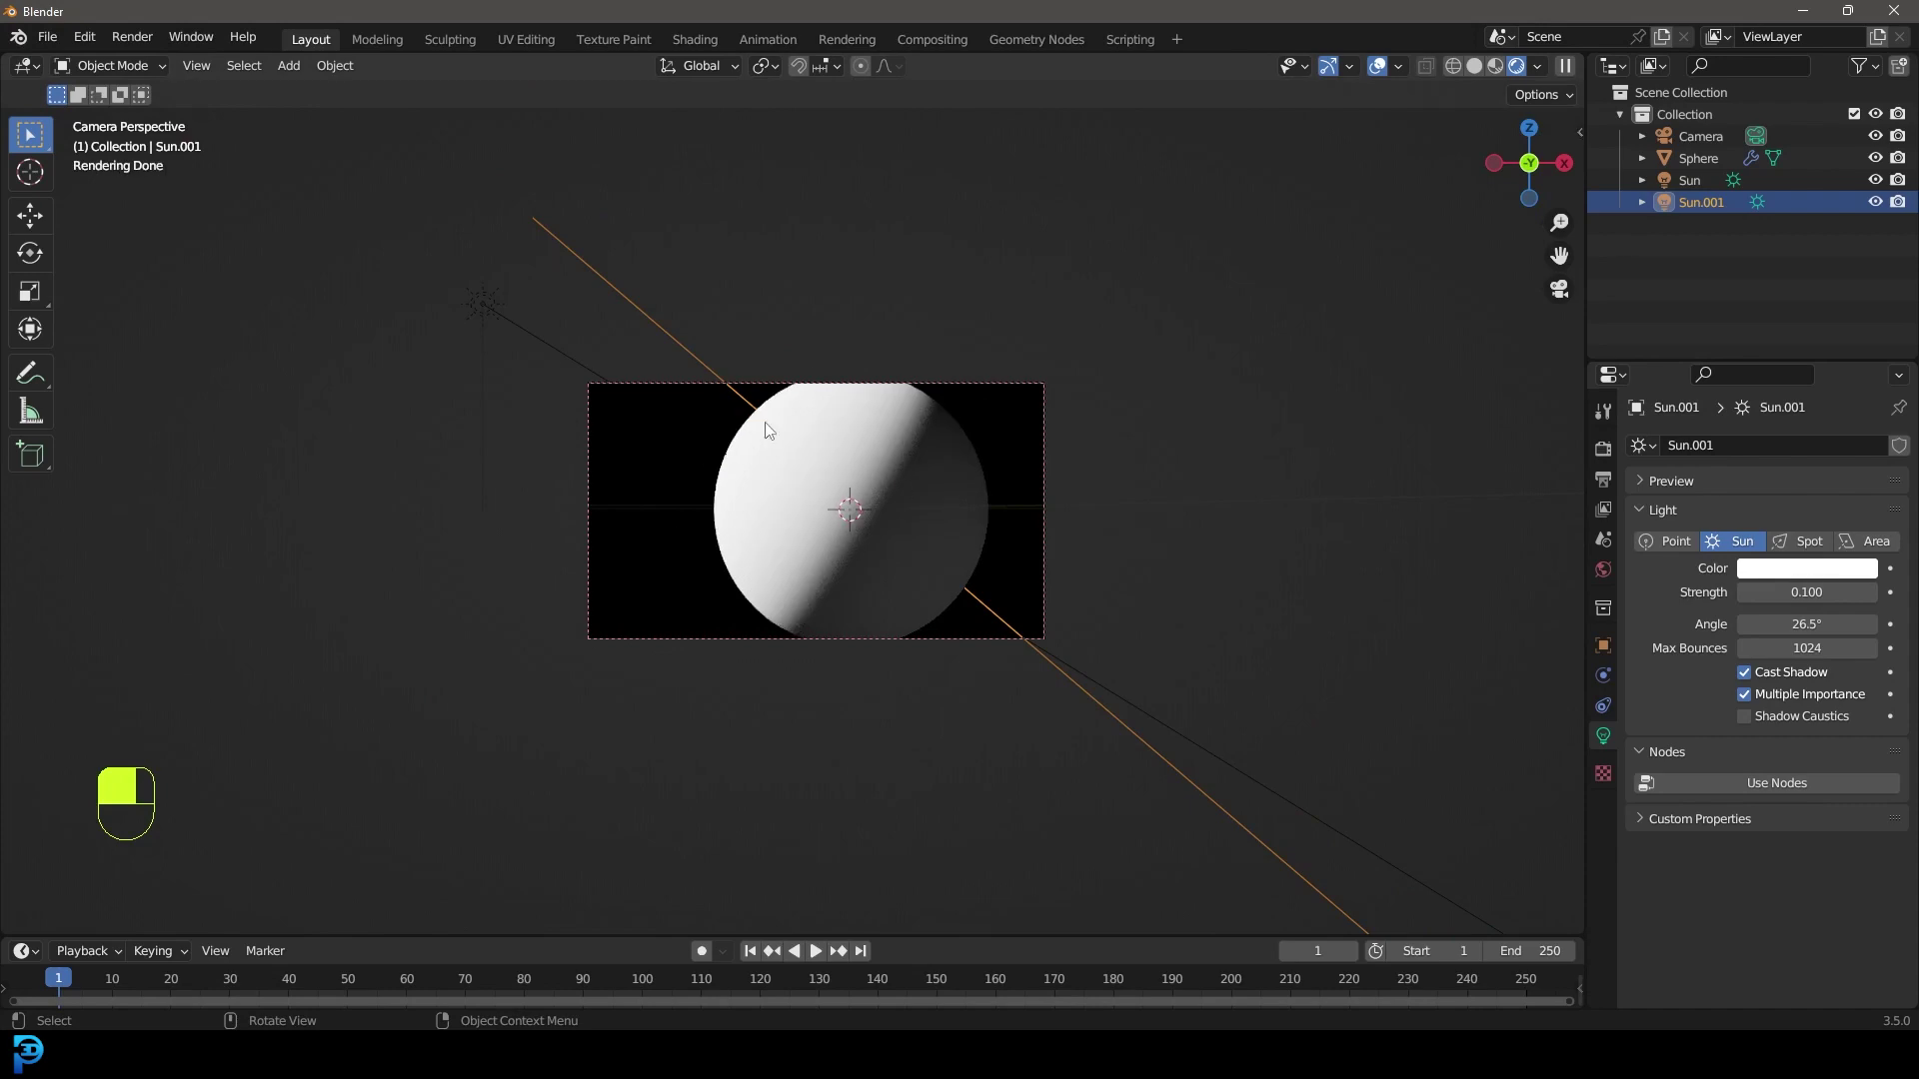
{"action": "middle_click_drag", "start_coordinate": [766, 430], "coordinate": [810, 470]}
- Switch to Solid shading and add a cube-shaped Empty at the sphere
{"action": "key", "text": "z"}
{"action": "left_click", "coordinate": [950, 459]}
{"action": "scroll", "coordinate": [790, 441], "scroll_direction": "down", "scroll_amount": 4}
{"action": "key", "text": "shift+a"}
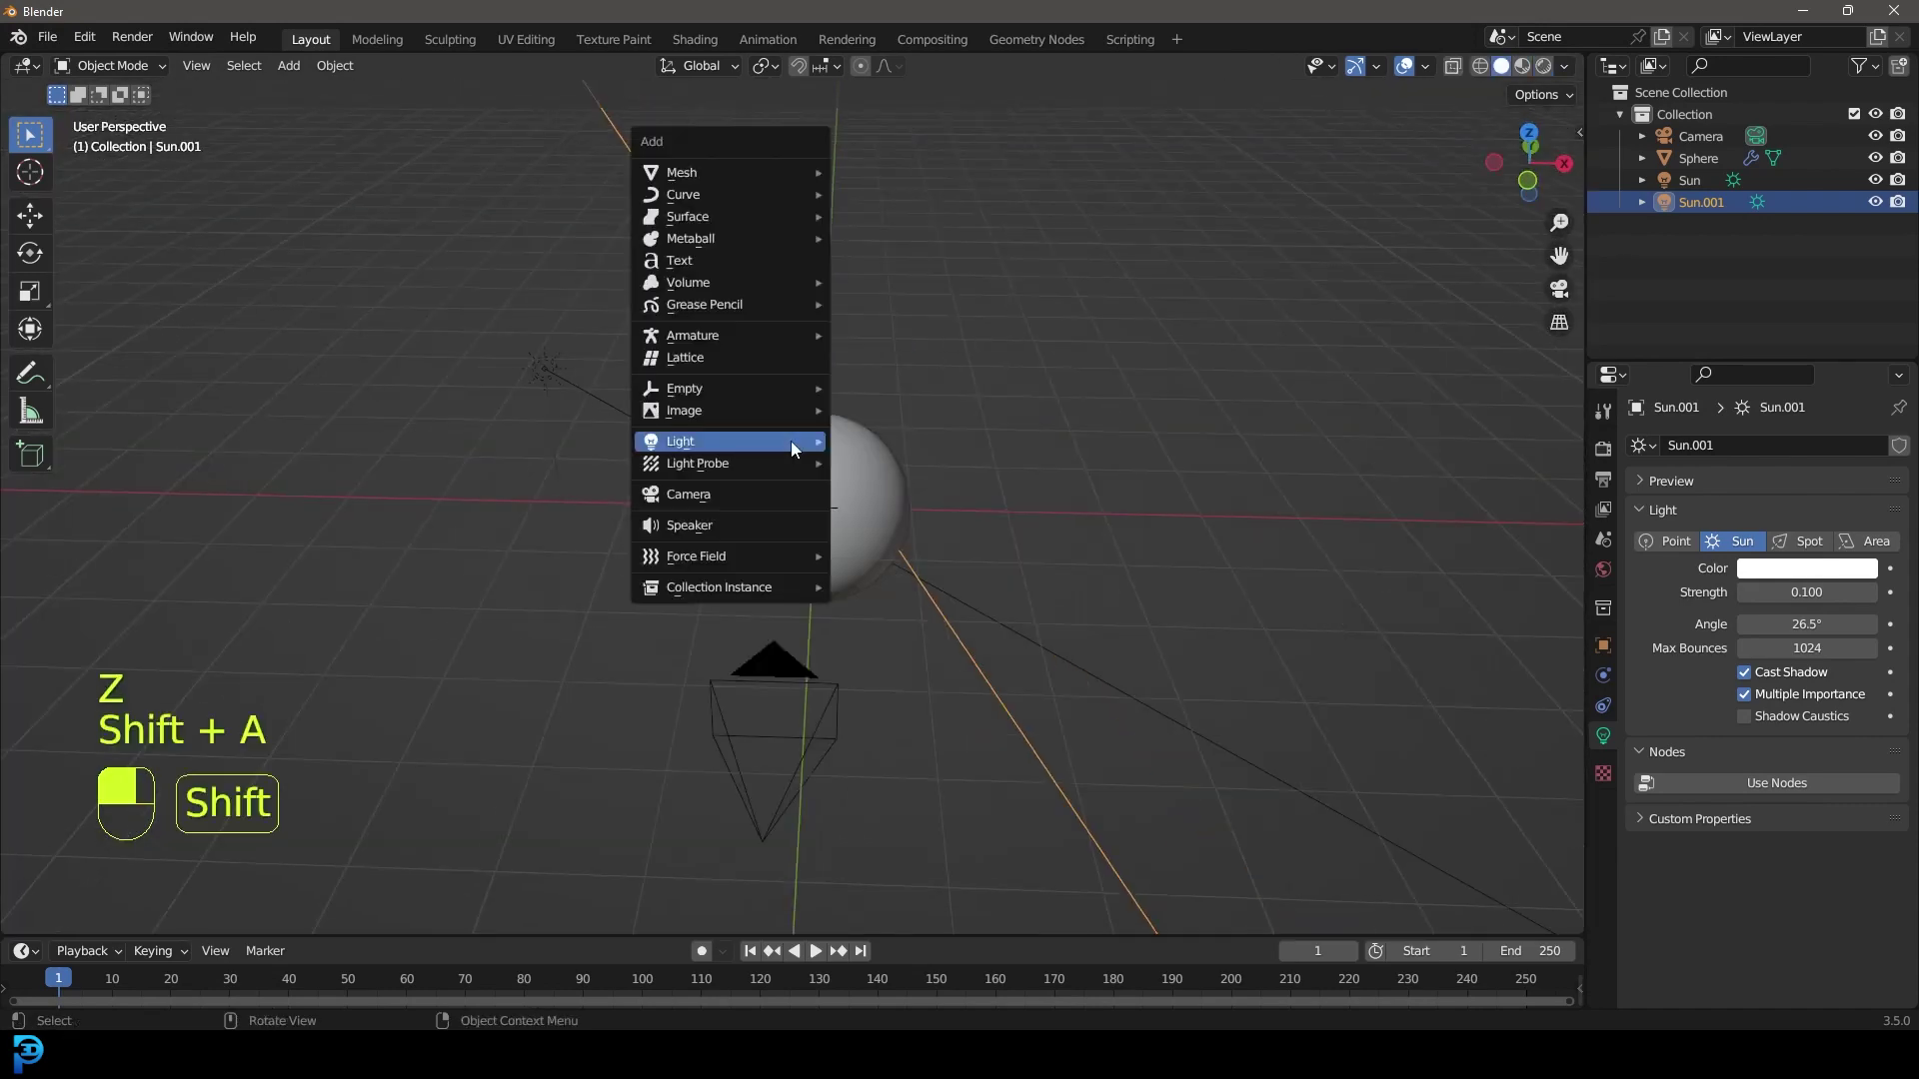
{"action": "mouse_move", "coordinate": [776, 388]}
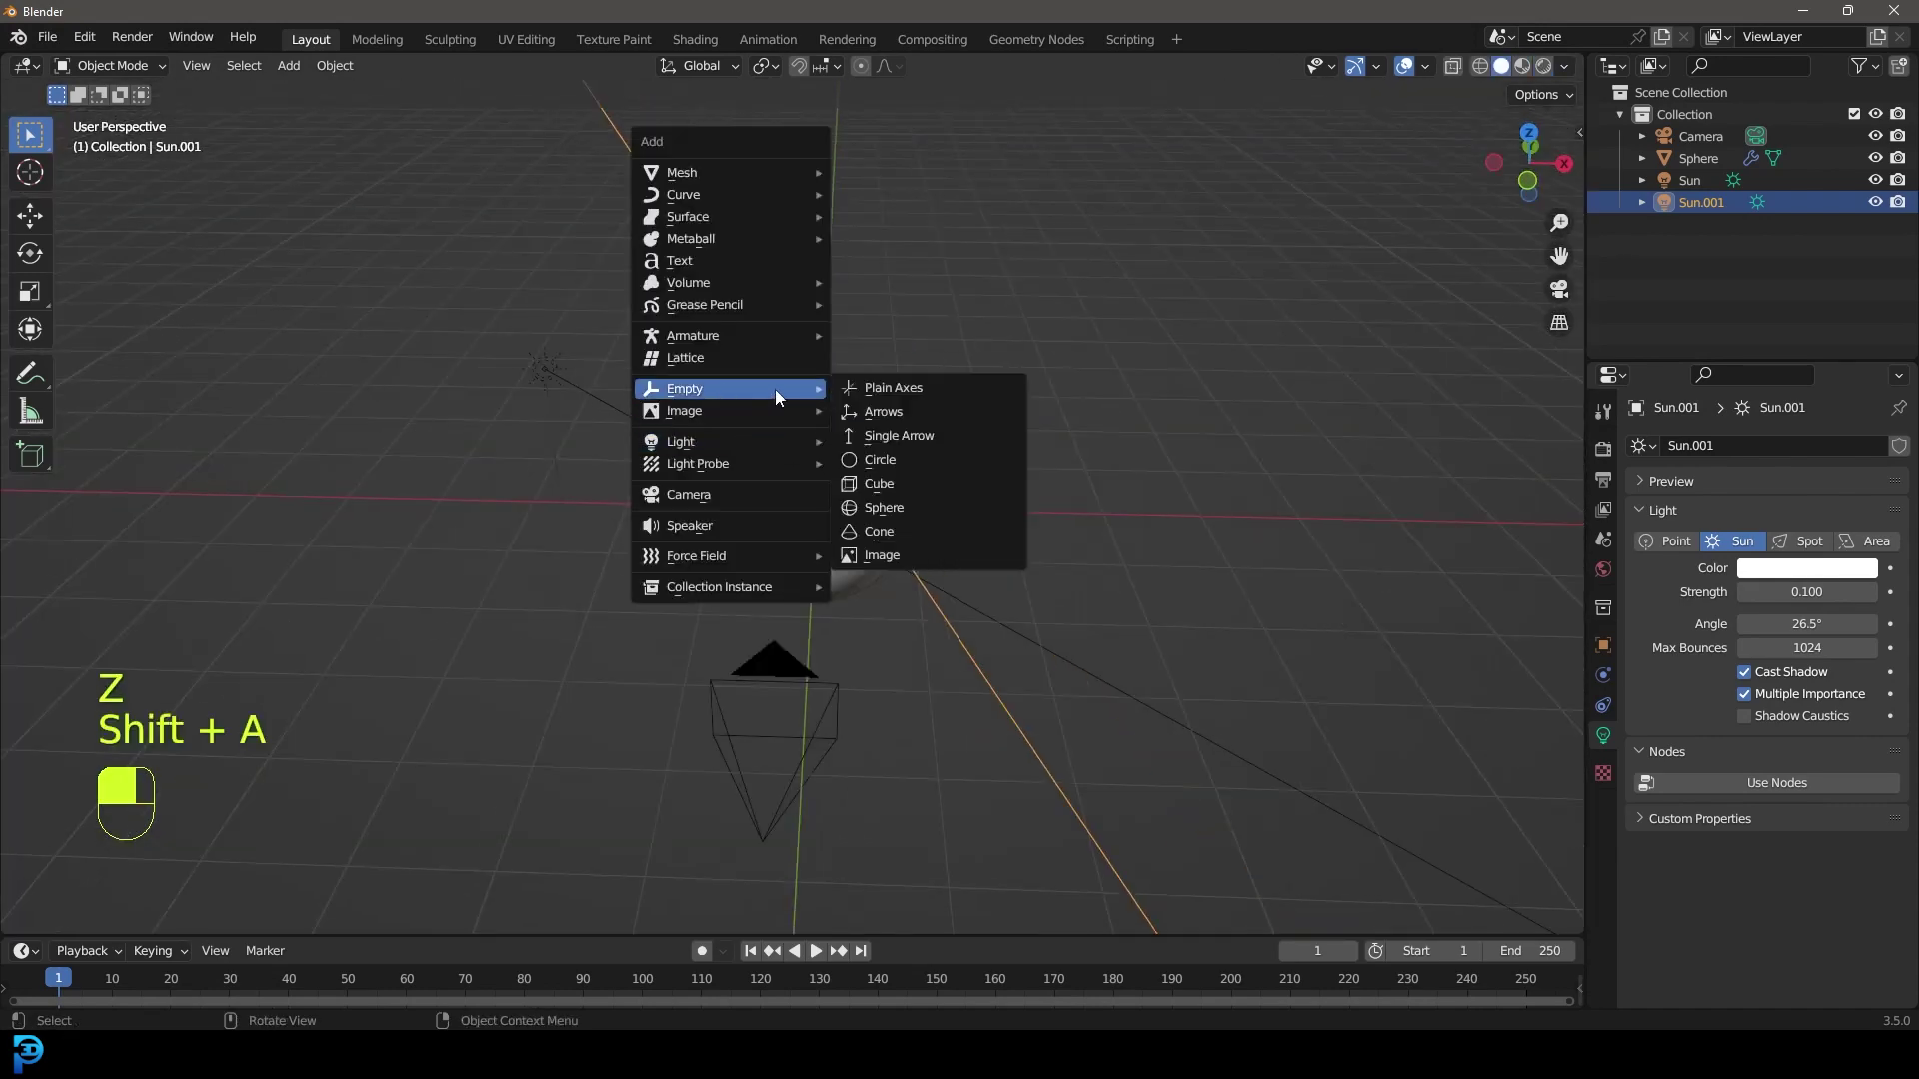
{"action": "left_click", "coordinate": [883, 492]}
- Parent Sun and Sun.001 to the Empty with Object (Keep Transform)
{"action": "left_click", "coordinate": [595, 400]}
{"action": "left_click", "coordinate": [718, 280], "text": "shift"}
{"action": "scroll", "coordinate": [777, 415], "scroll_direction": "down", "scroll_amount": 3}
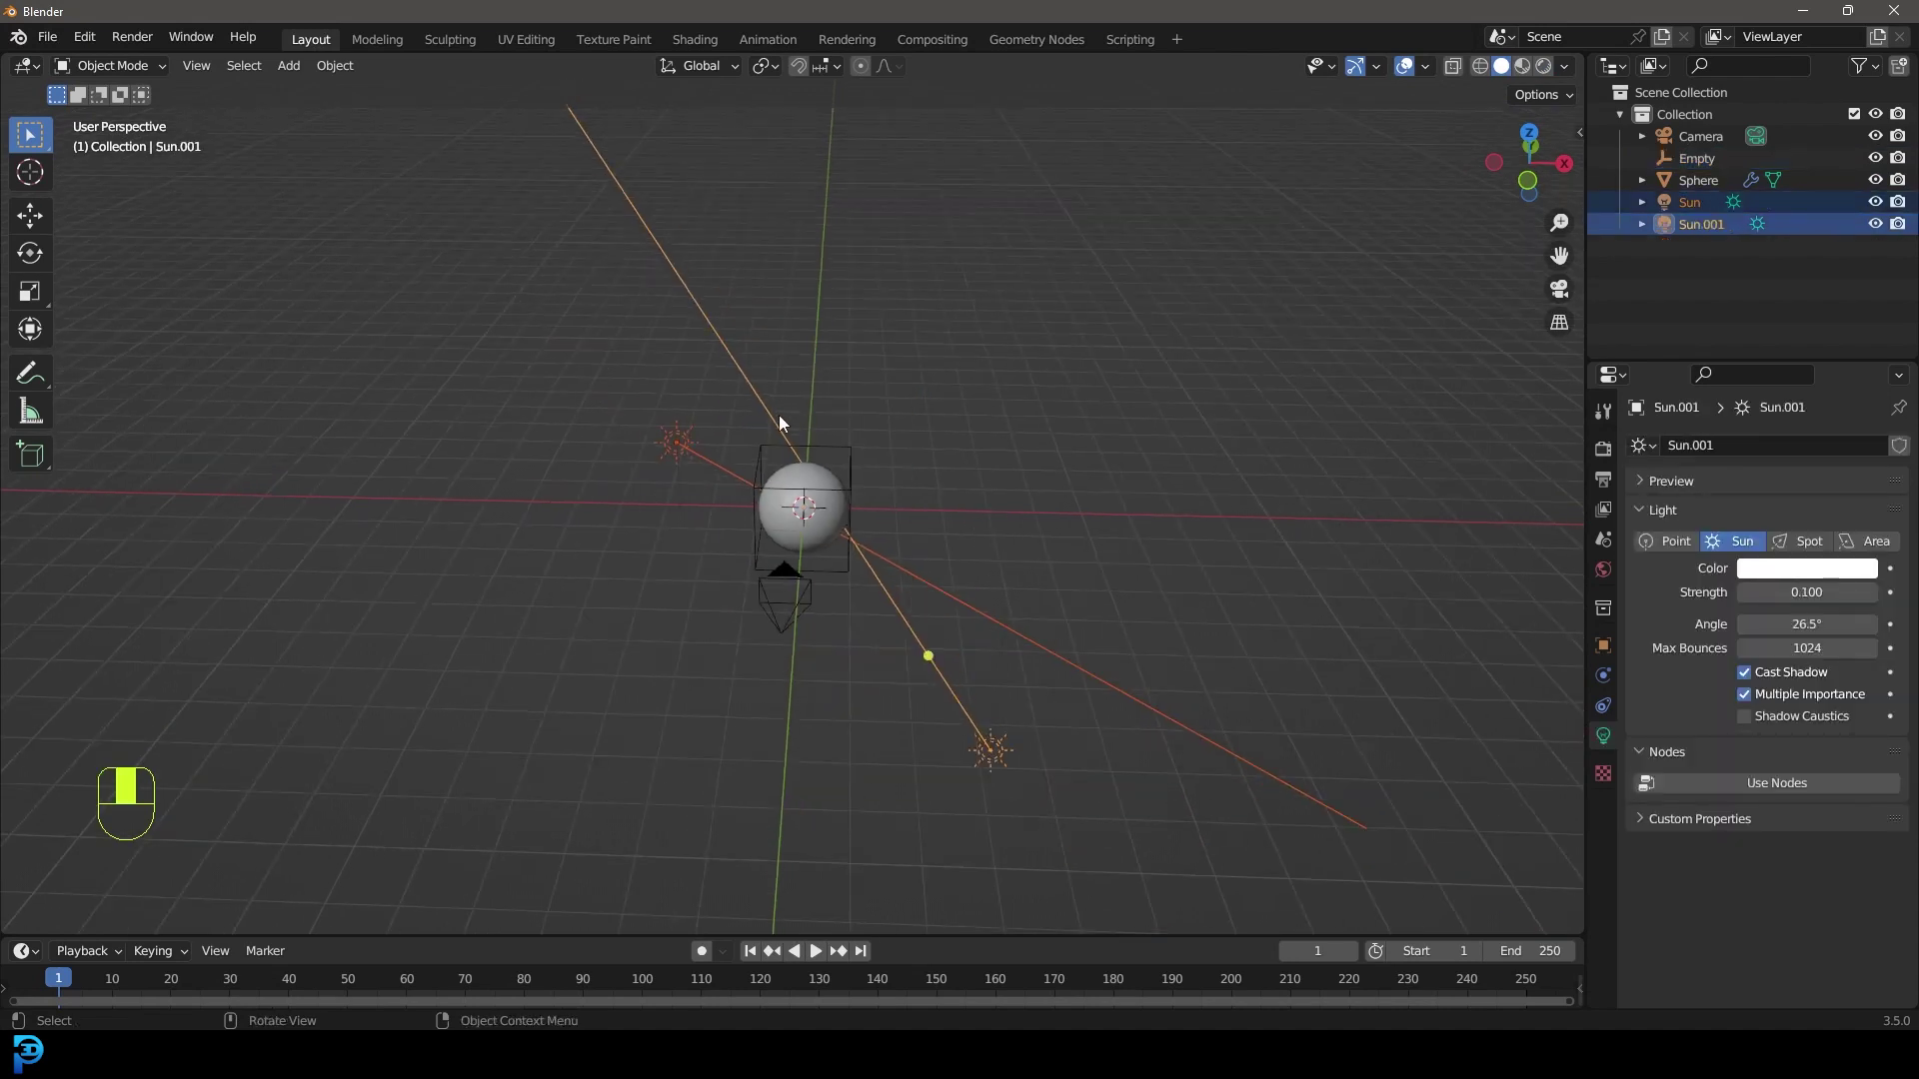
{"action": "scroll", "coordinate": [777, 416], "scroll_direction": "up", "scroll_amount": 3}
{"action": "left_click", "coordinate": [887, 403], "text": "shift"}
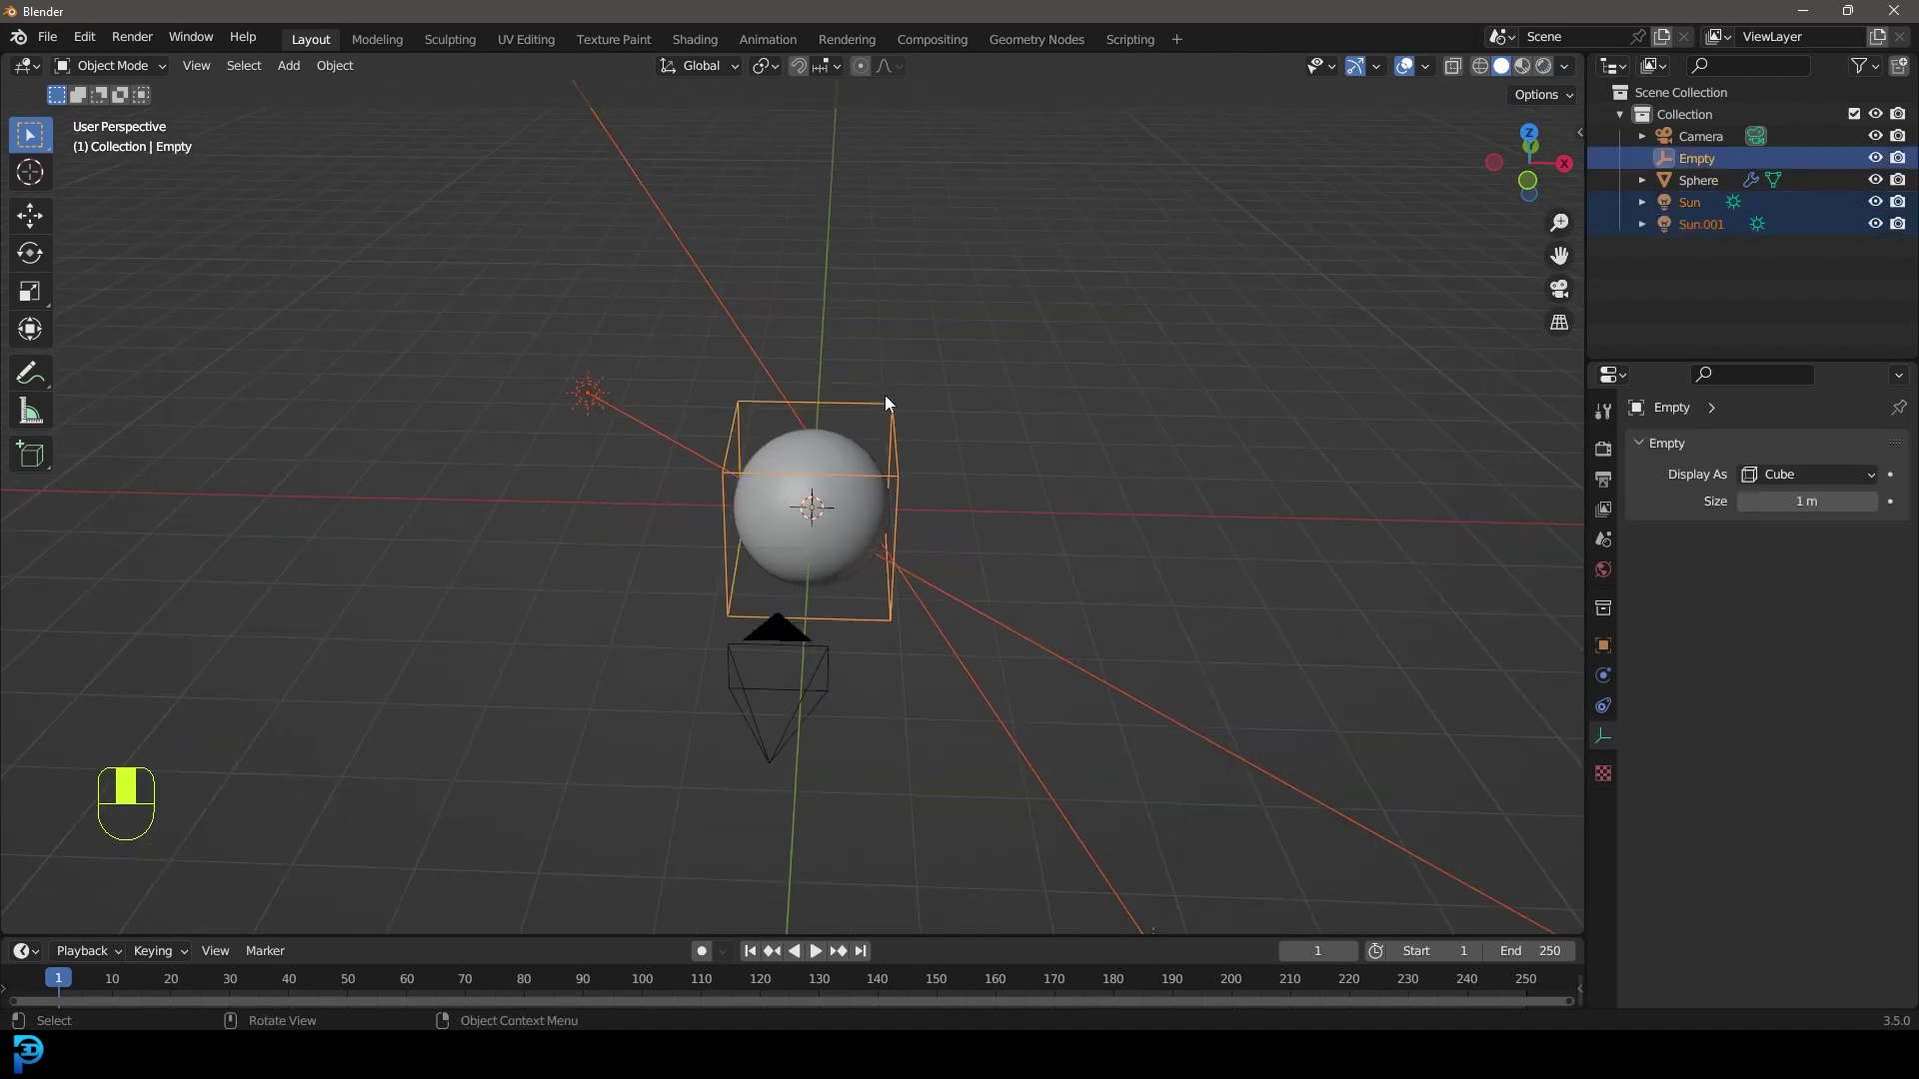
{"action": "key", "text": "ctrl+p"}
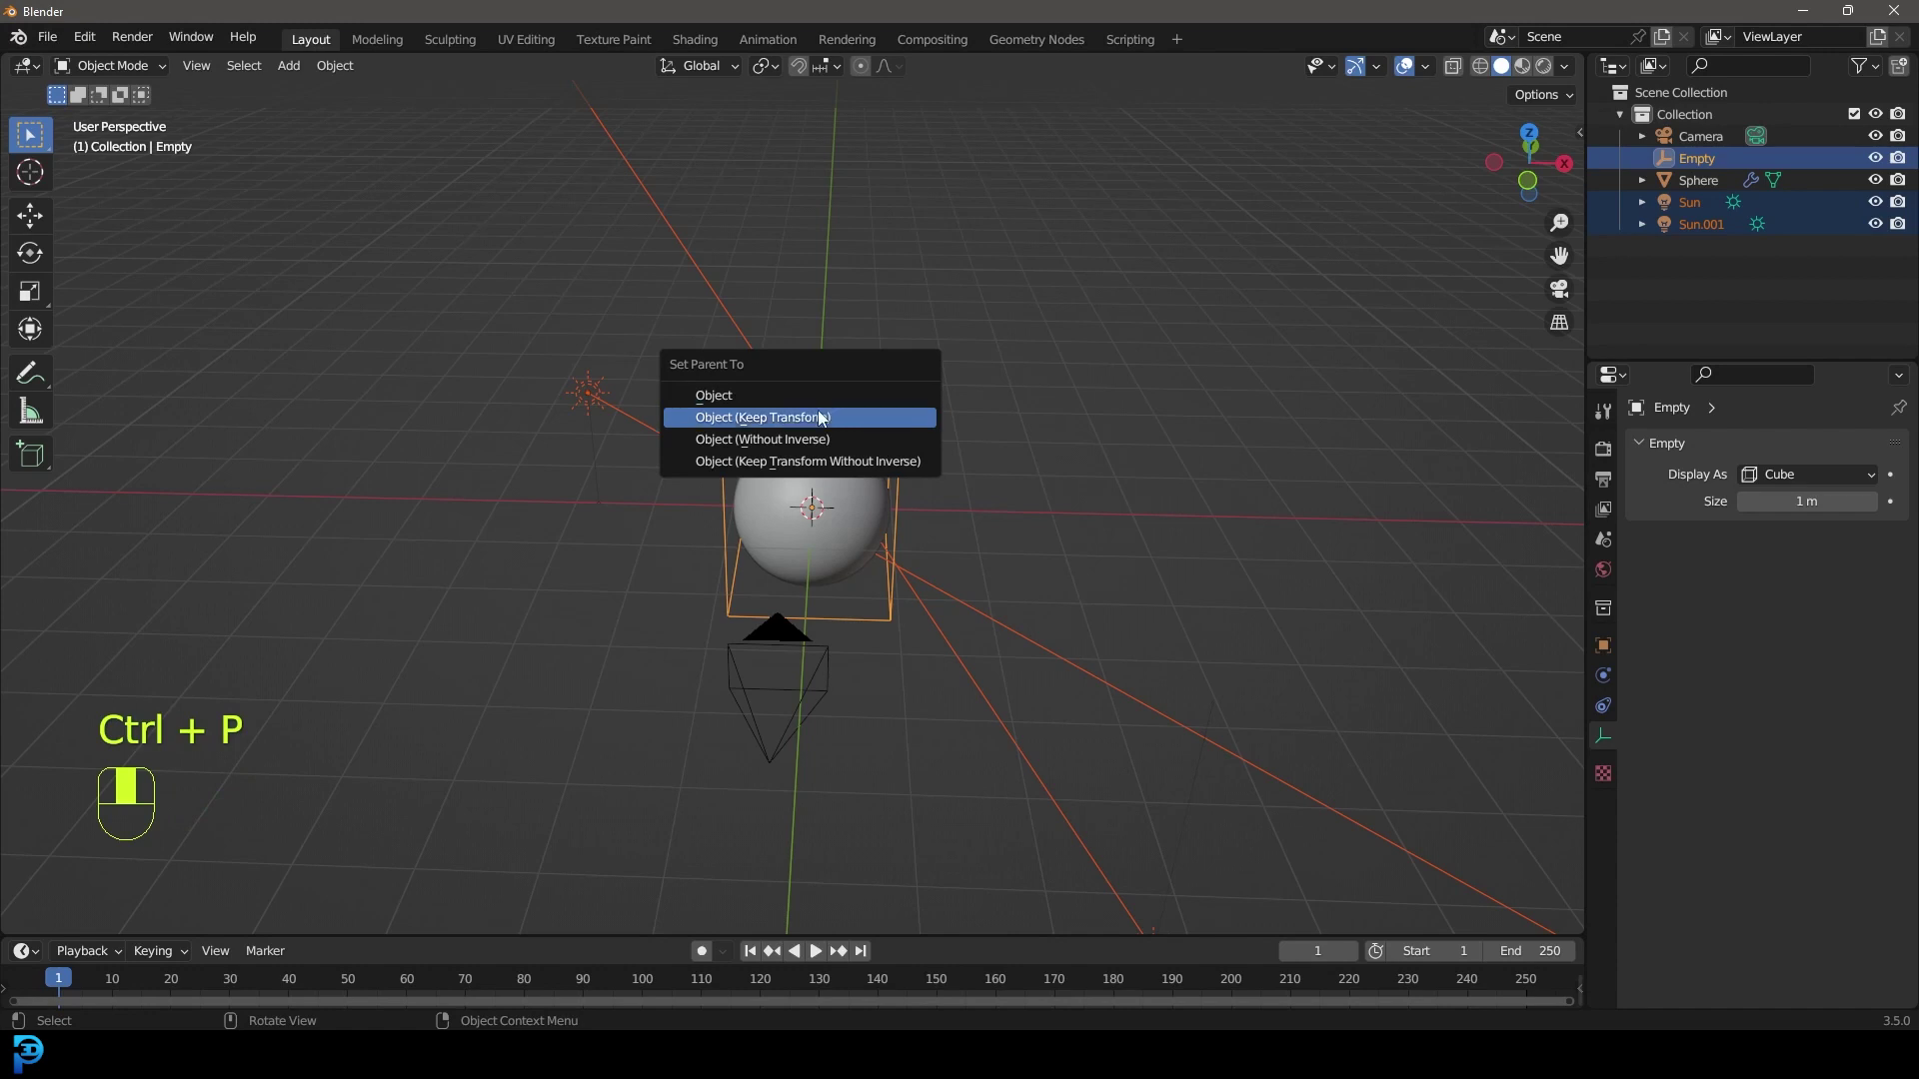
{"action": "left_click", "coordinate": [785, 417]}
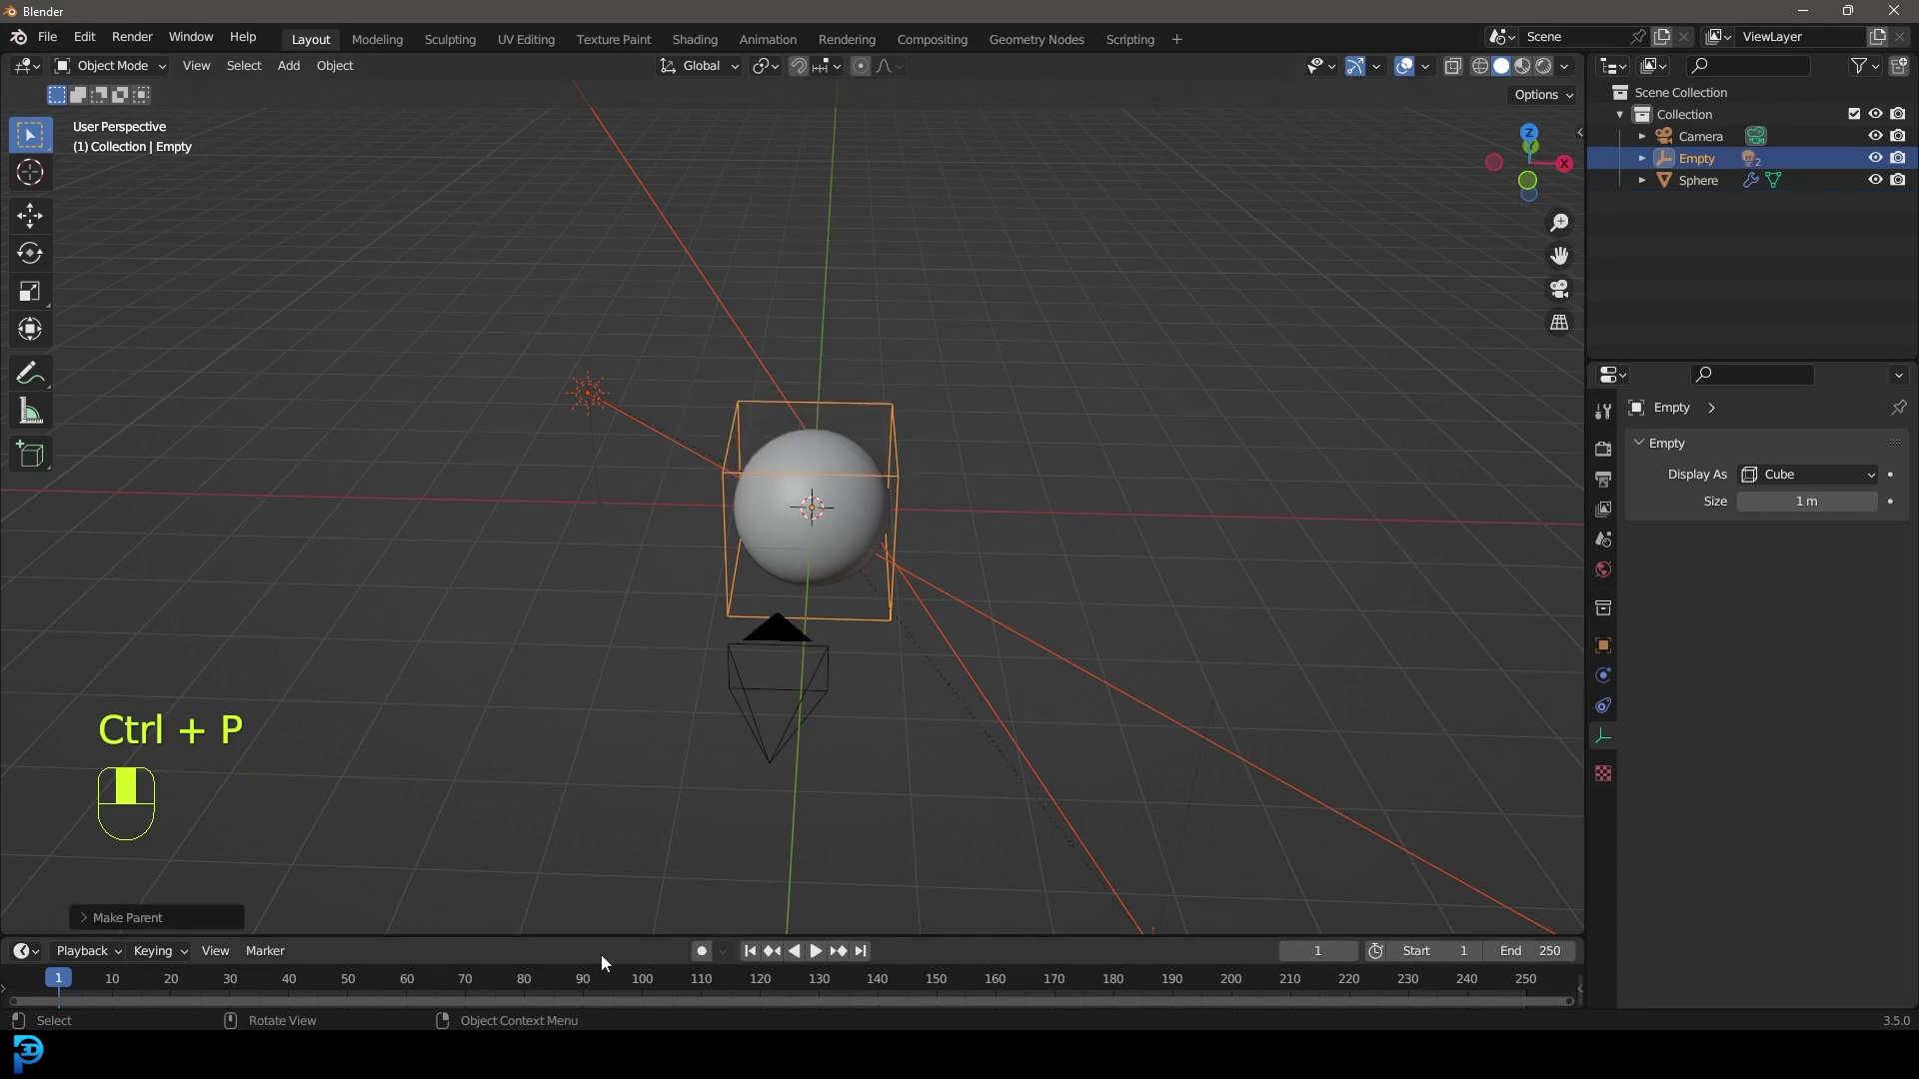
- Enlarge the timeline and set the scene's end frame to 200
{"action": "left_click_drag", "start_coordinate": [603, 937], "coordinate": [613, 733]}
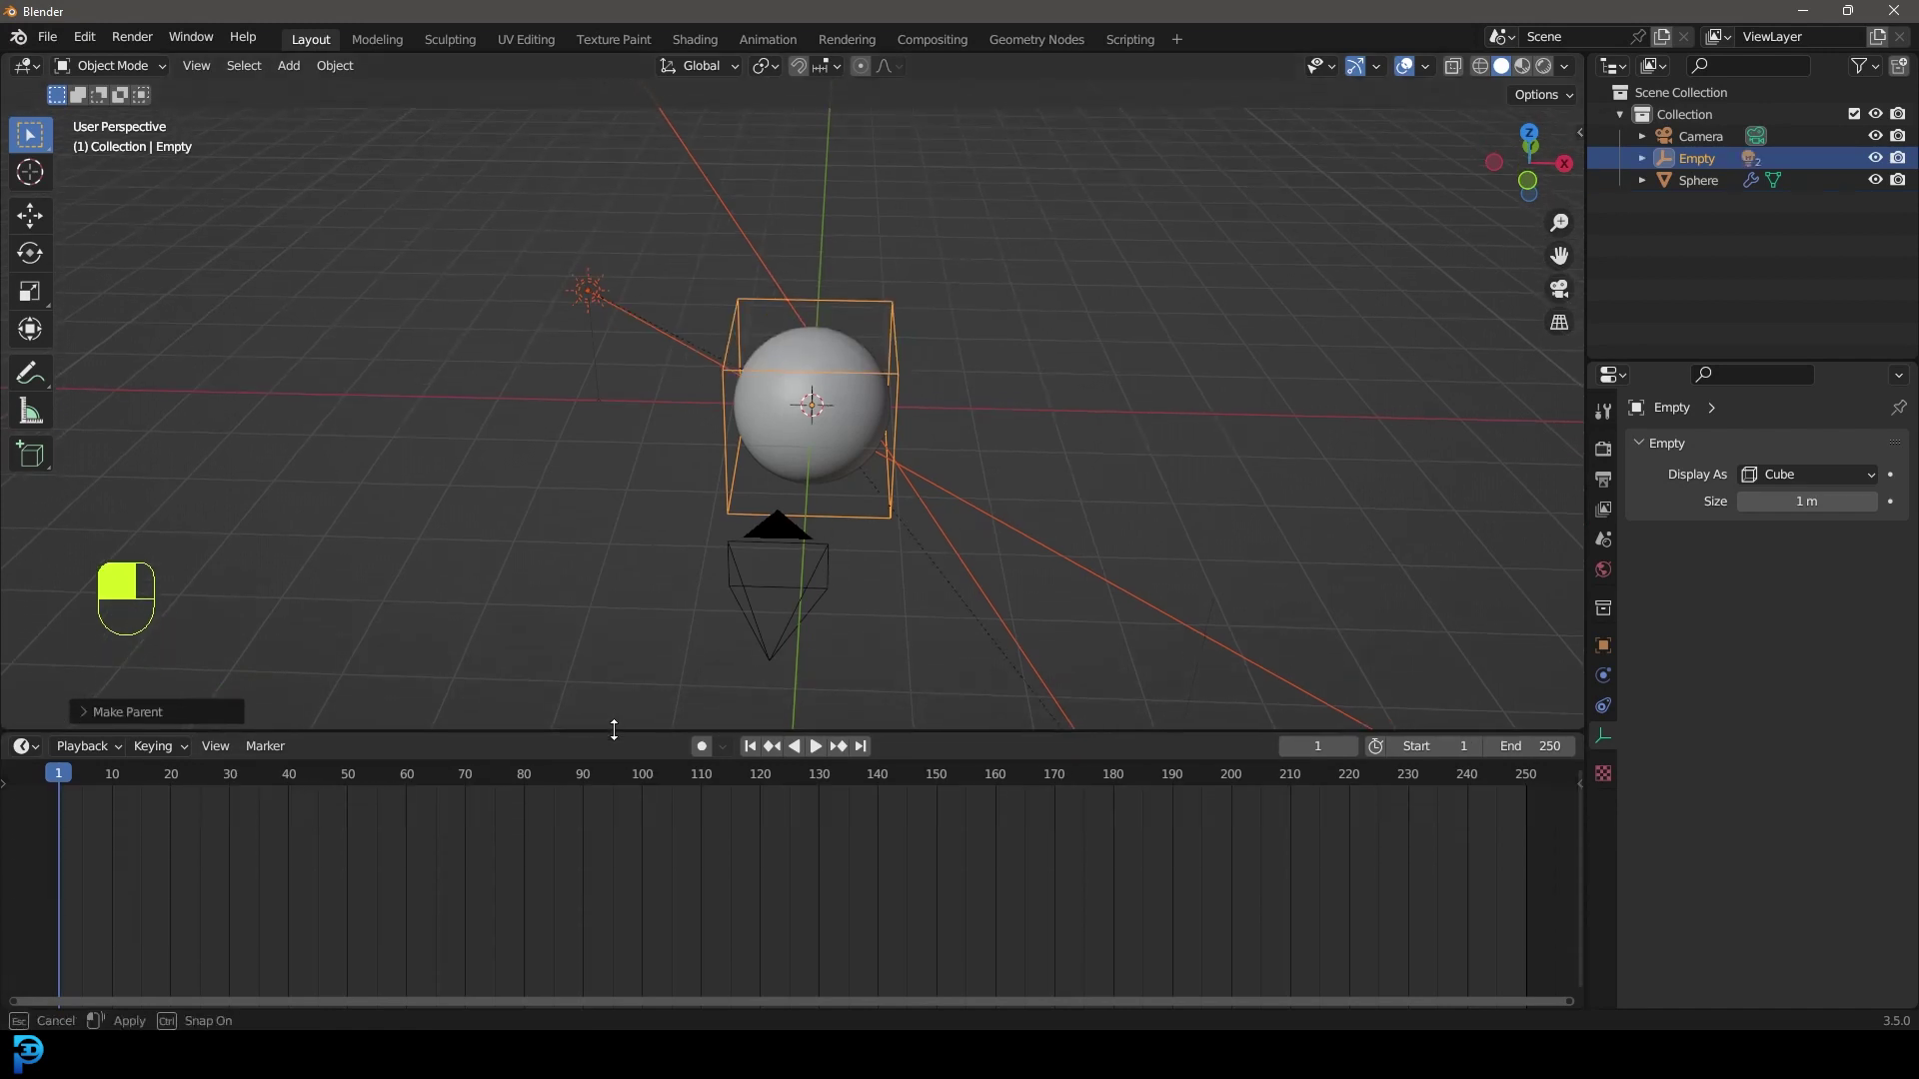
{"action": "left_click", "coordinate": [1535, 745]}
{"action": "type", "text": "200"}
{"action": "key", "text": "Return"}
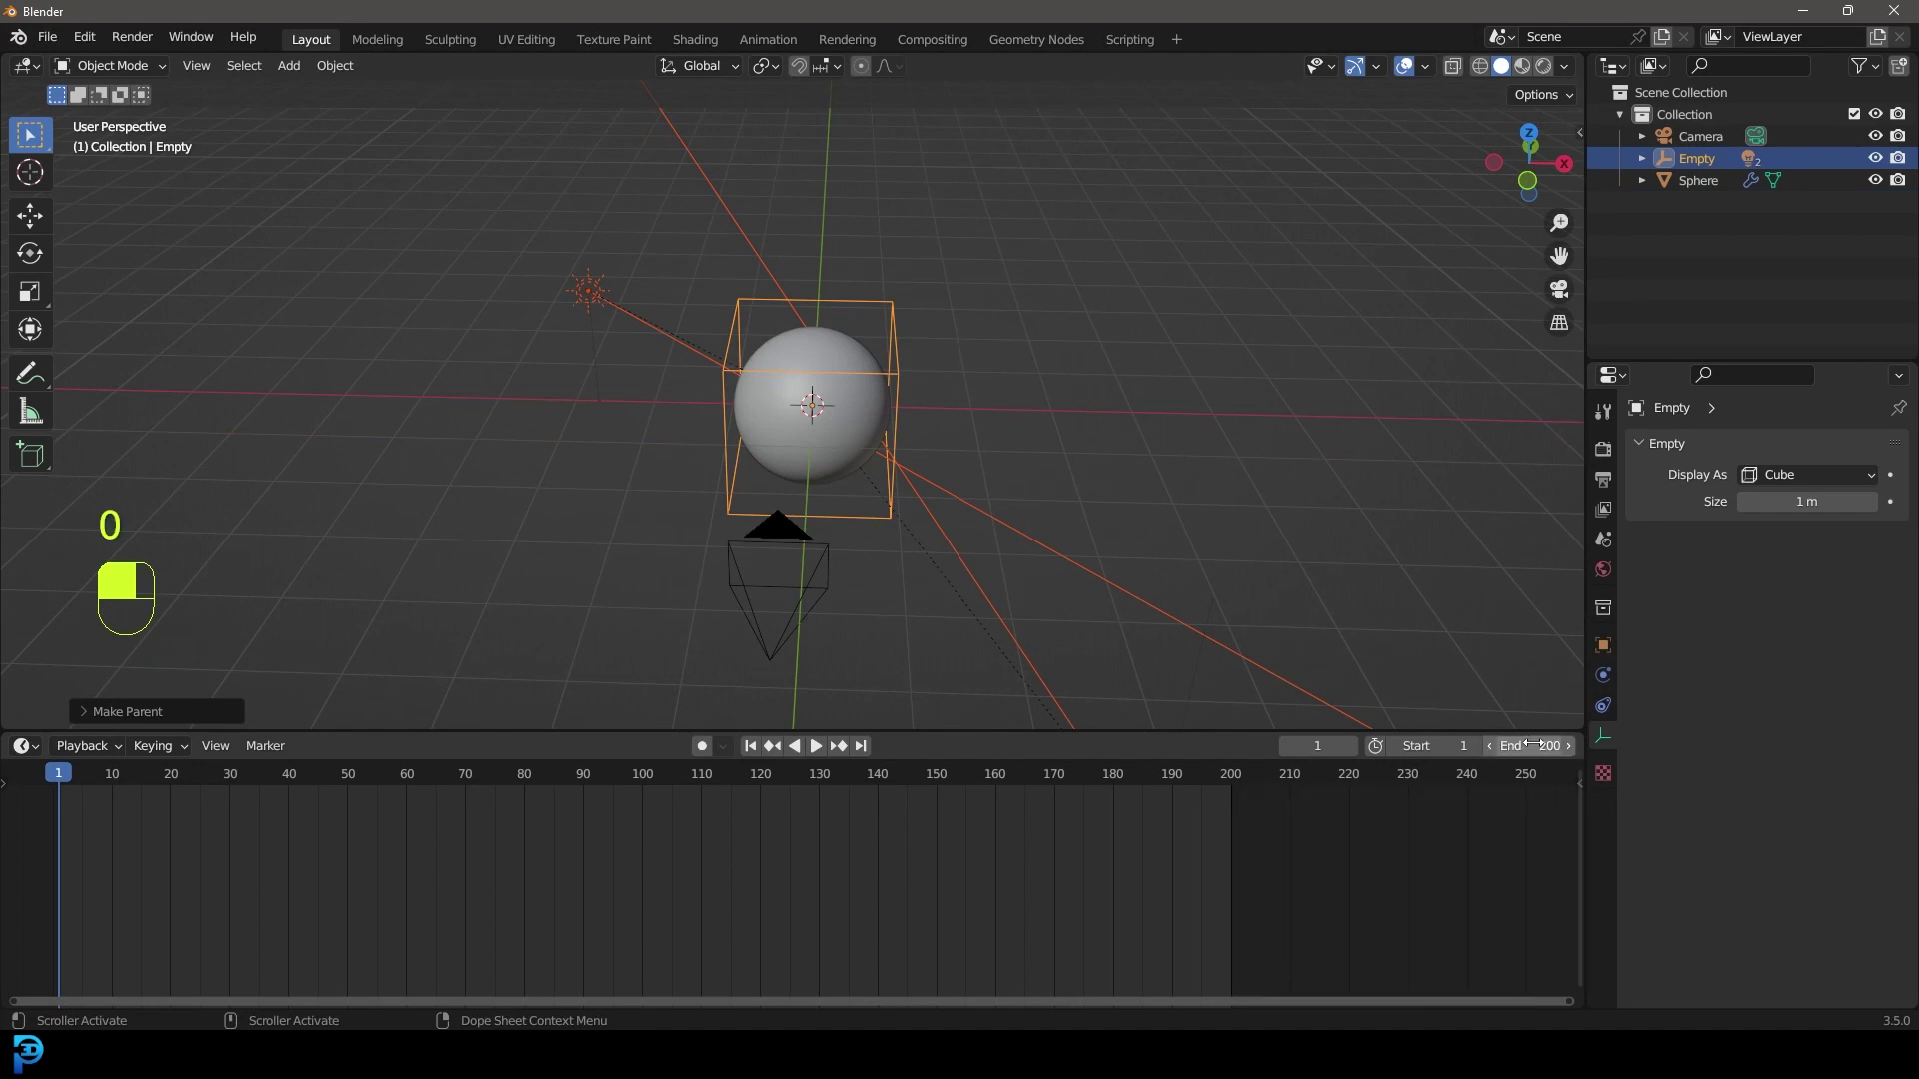
- Keyframe the empty's rotation at frame 1
{"action": "scroll", "coordinate": [575, 899], "scroll_direction": "left", "scroll_amount": 2, "text": "ctrl"}
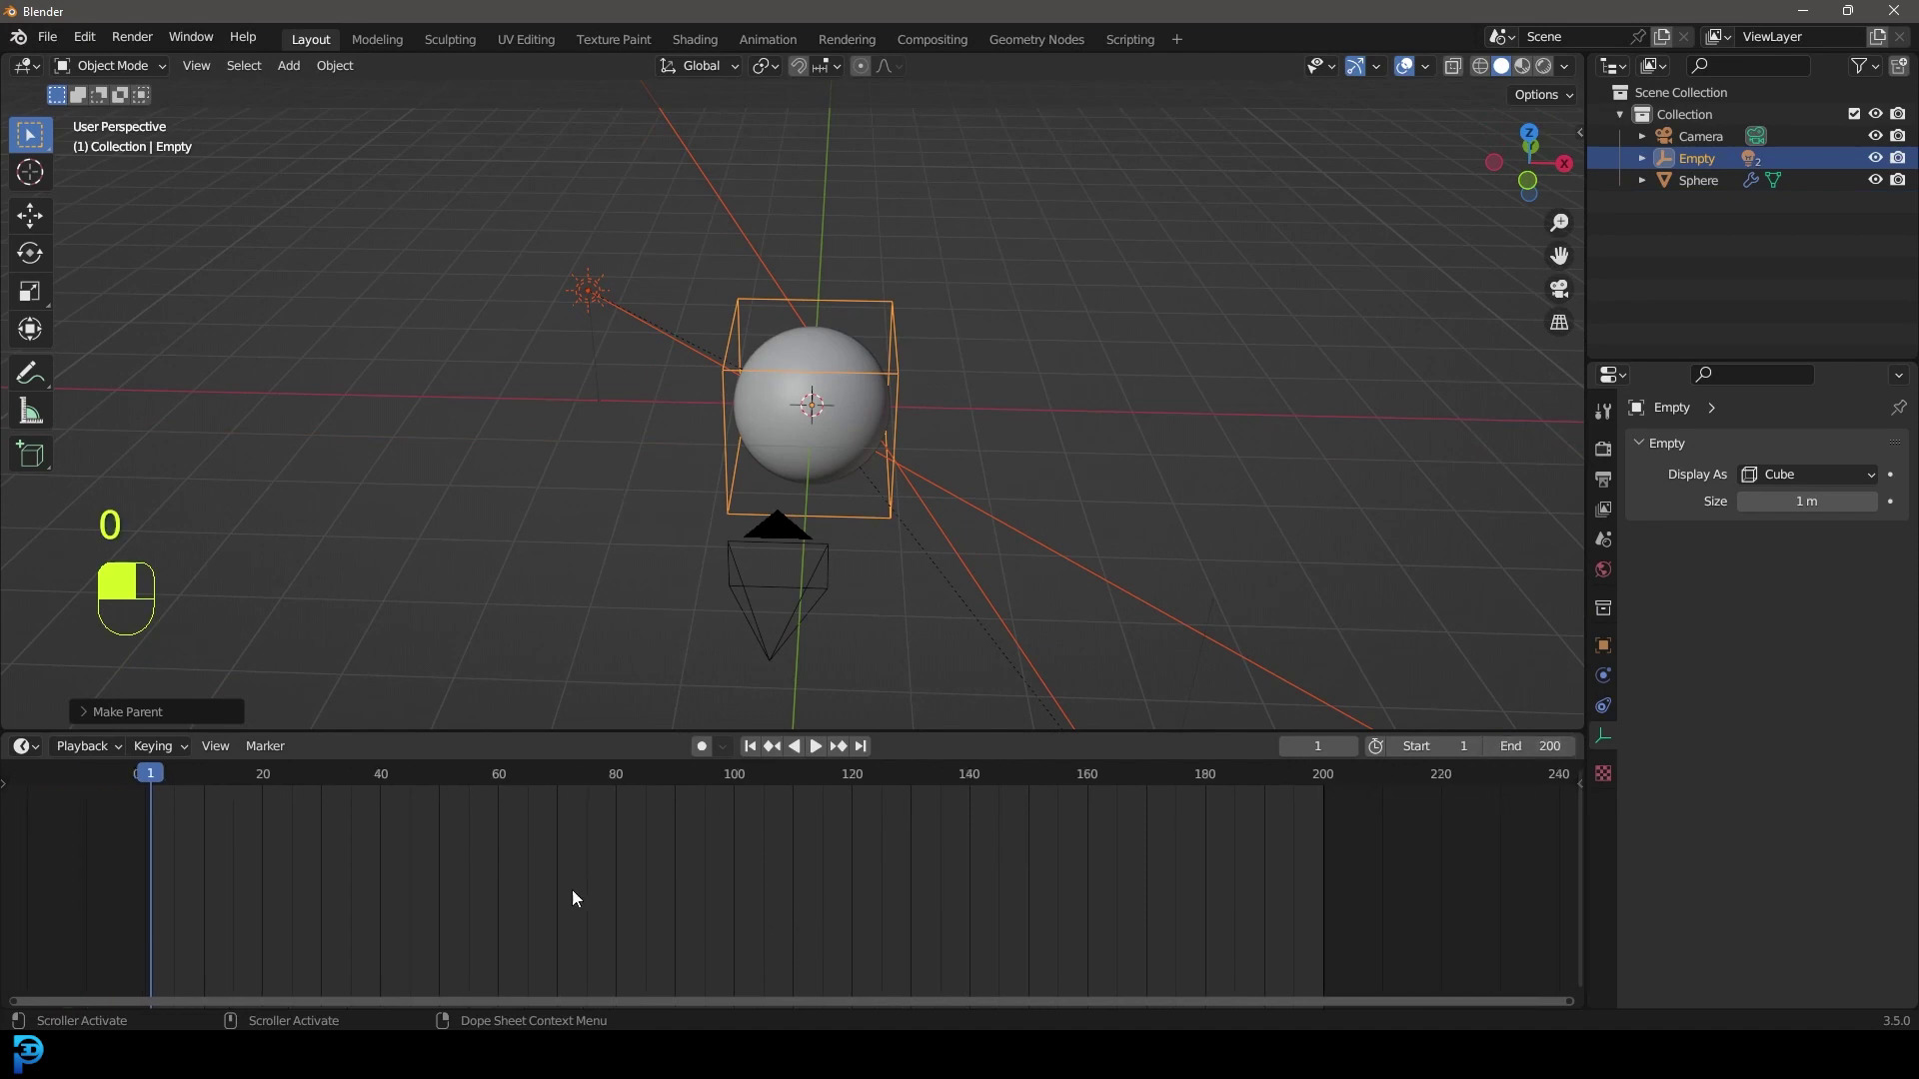
{"action": "left_click", "coordinate": [152, 777]}
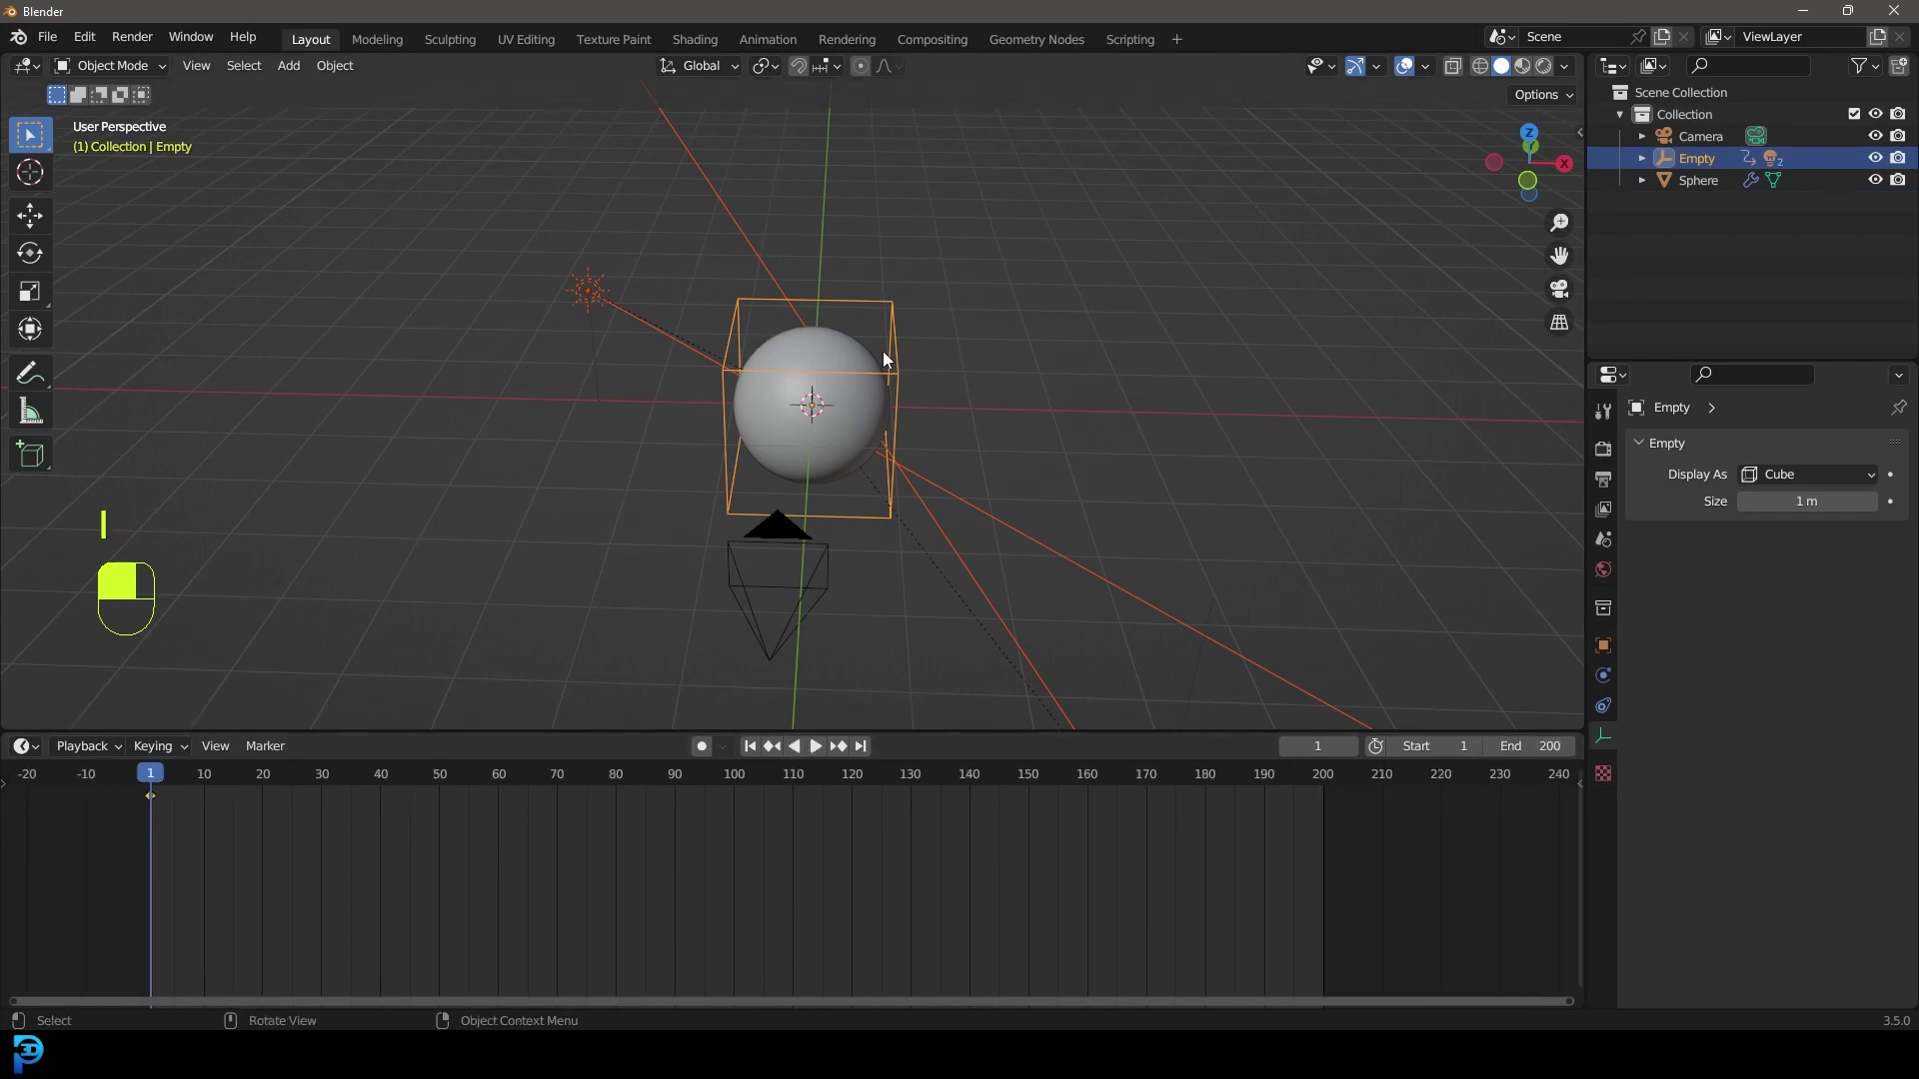
{"action": "key", "text": "i"}
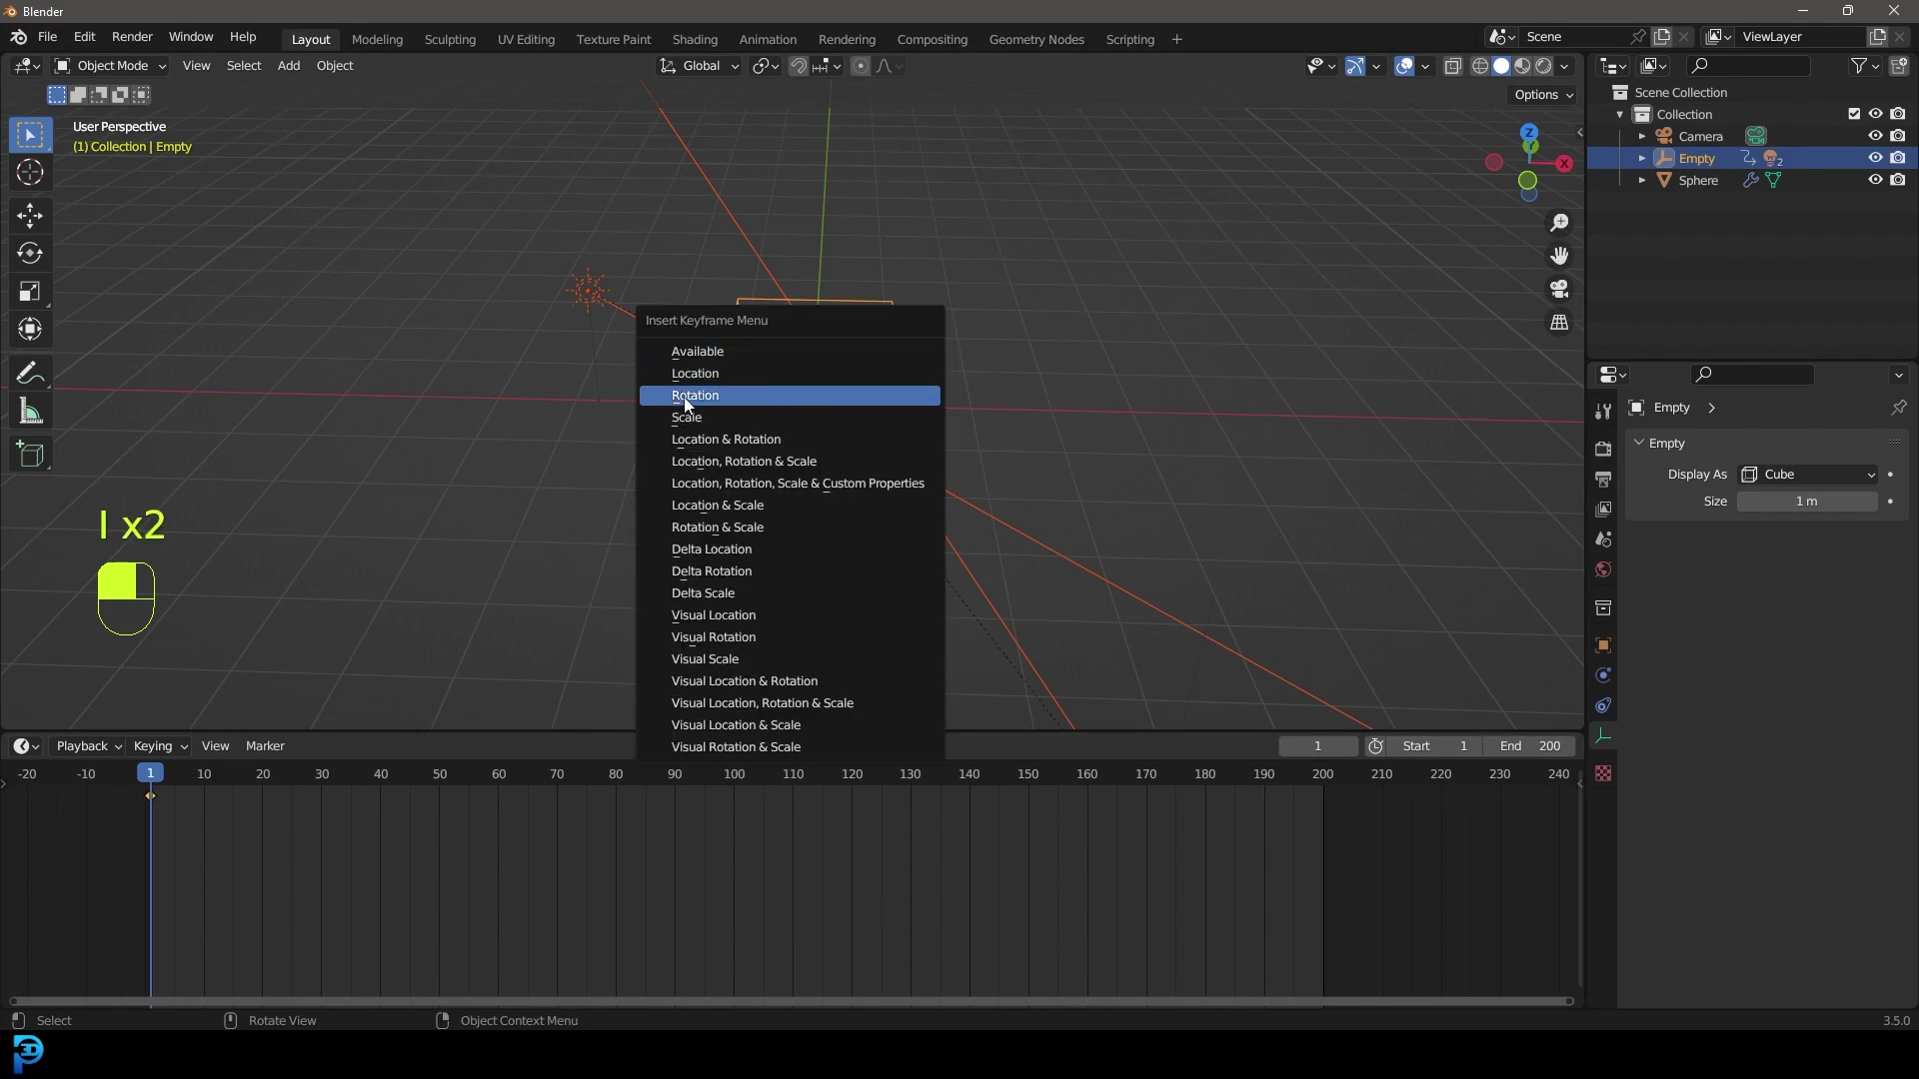
{"action": "left_click", "coordinate": [723, 397]}
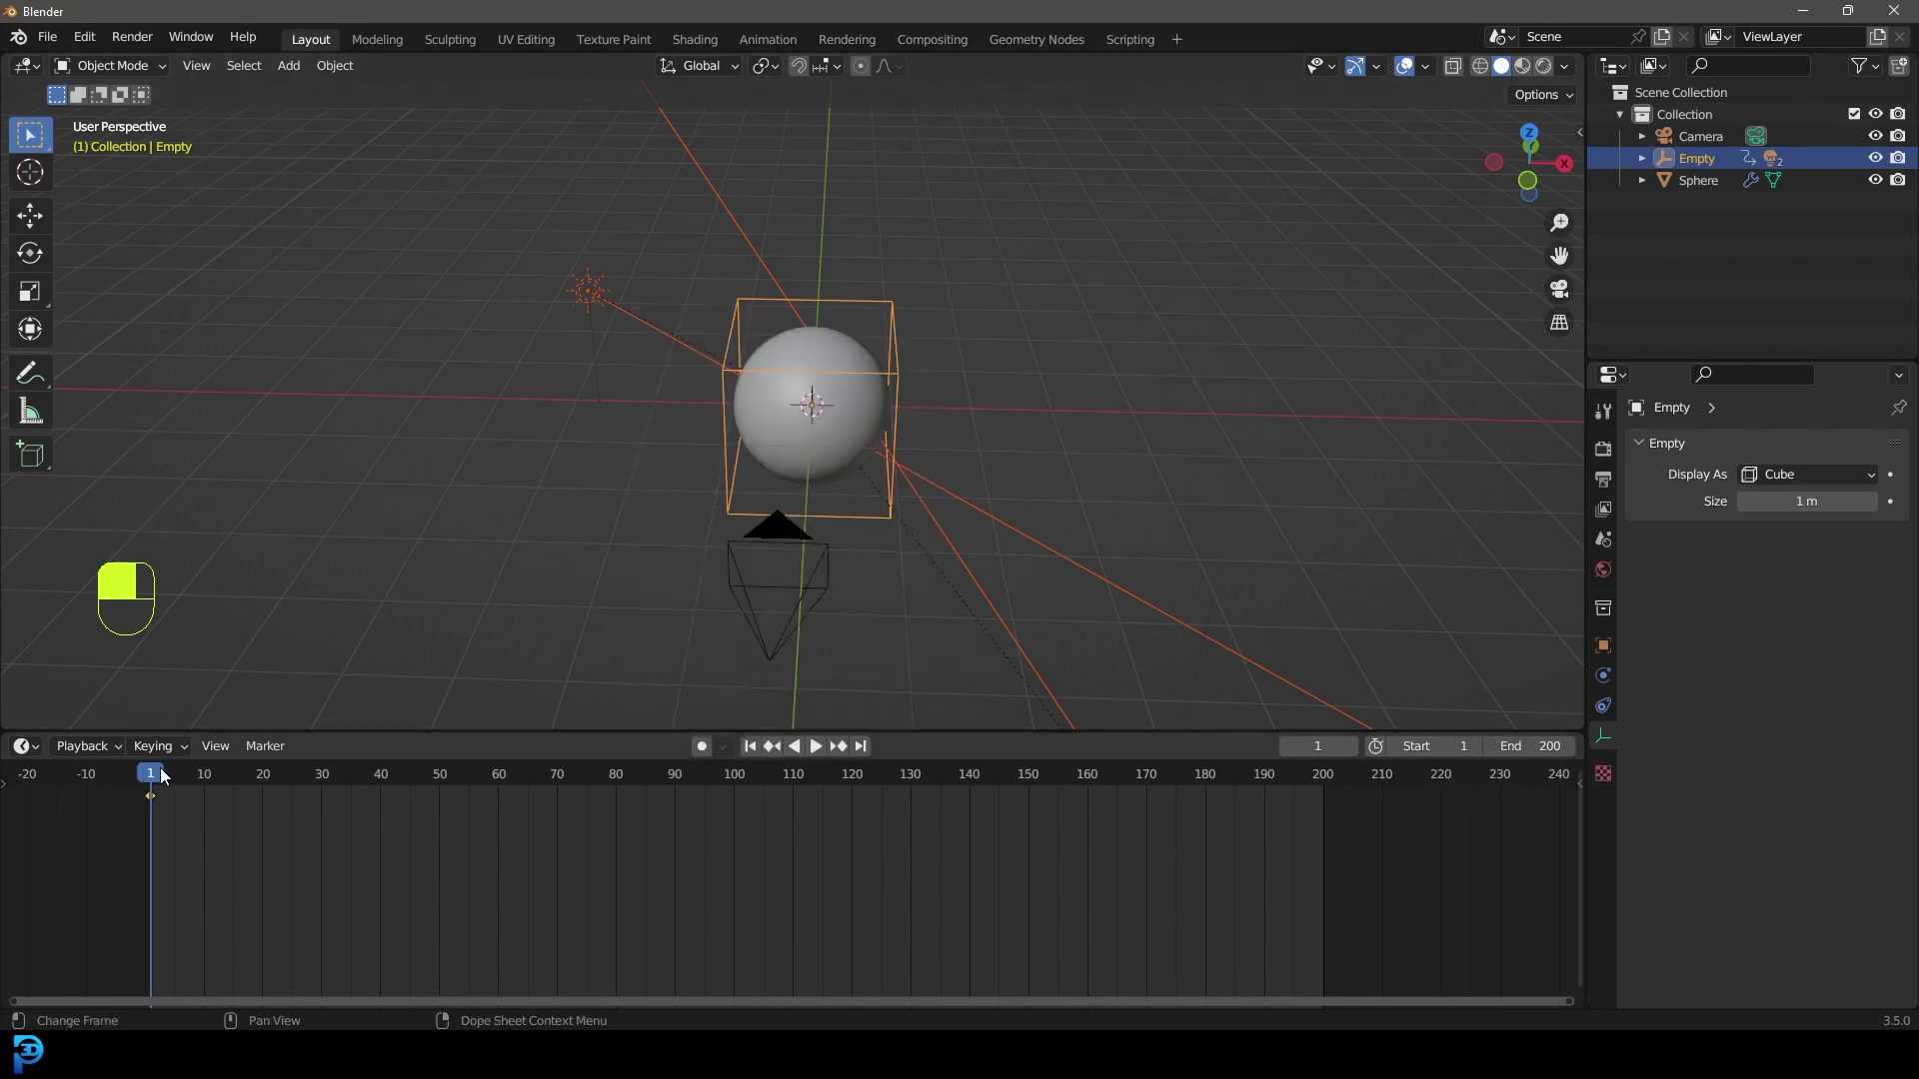
- At frame 200, view through the scene camera in rendered preview
{"action": "left_click_drag", "start_coordinate": [152, 779], "coordinate": [1323, 865]}
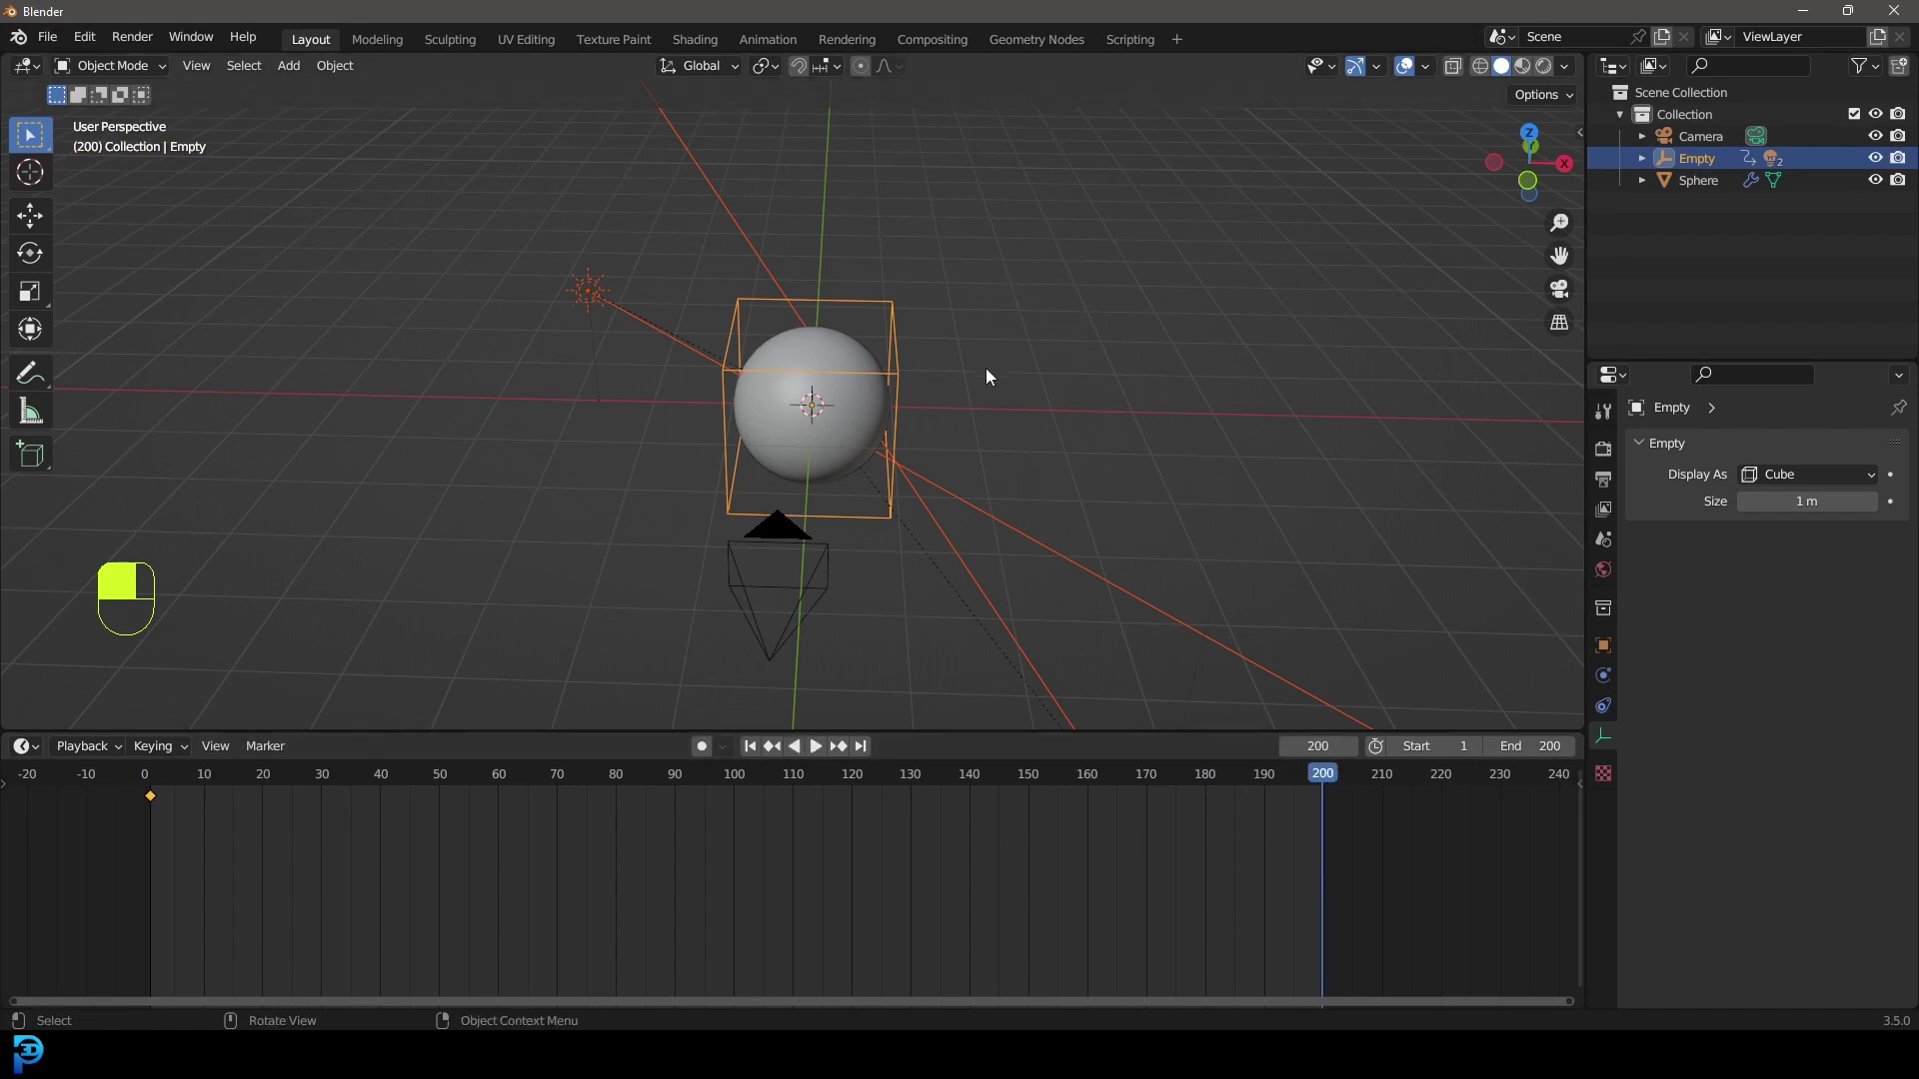
{"action": "key", "text": "KP_0"}
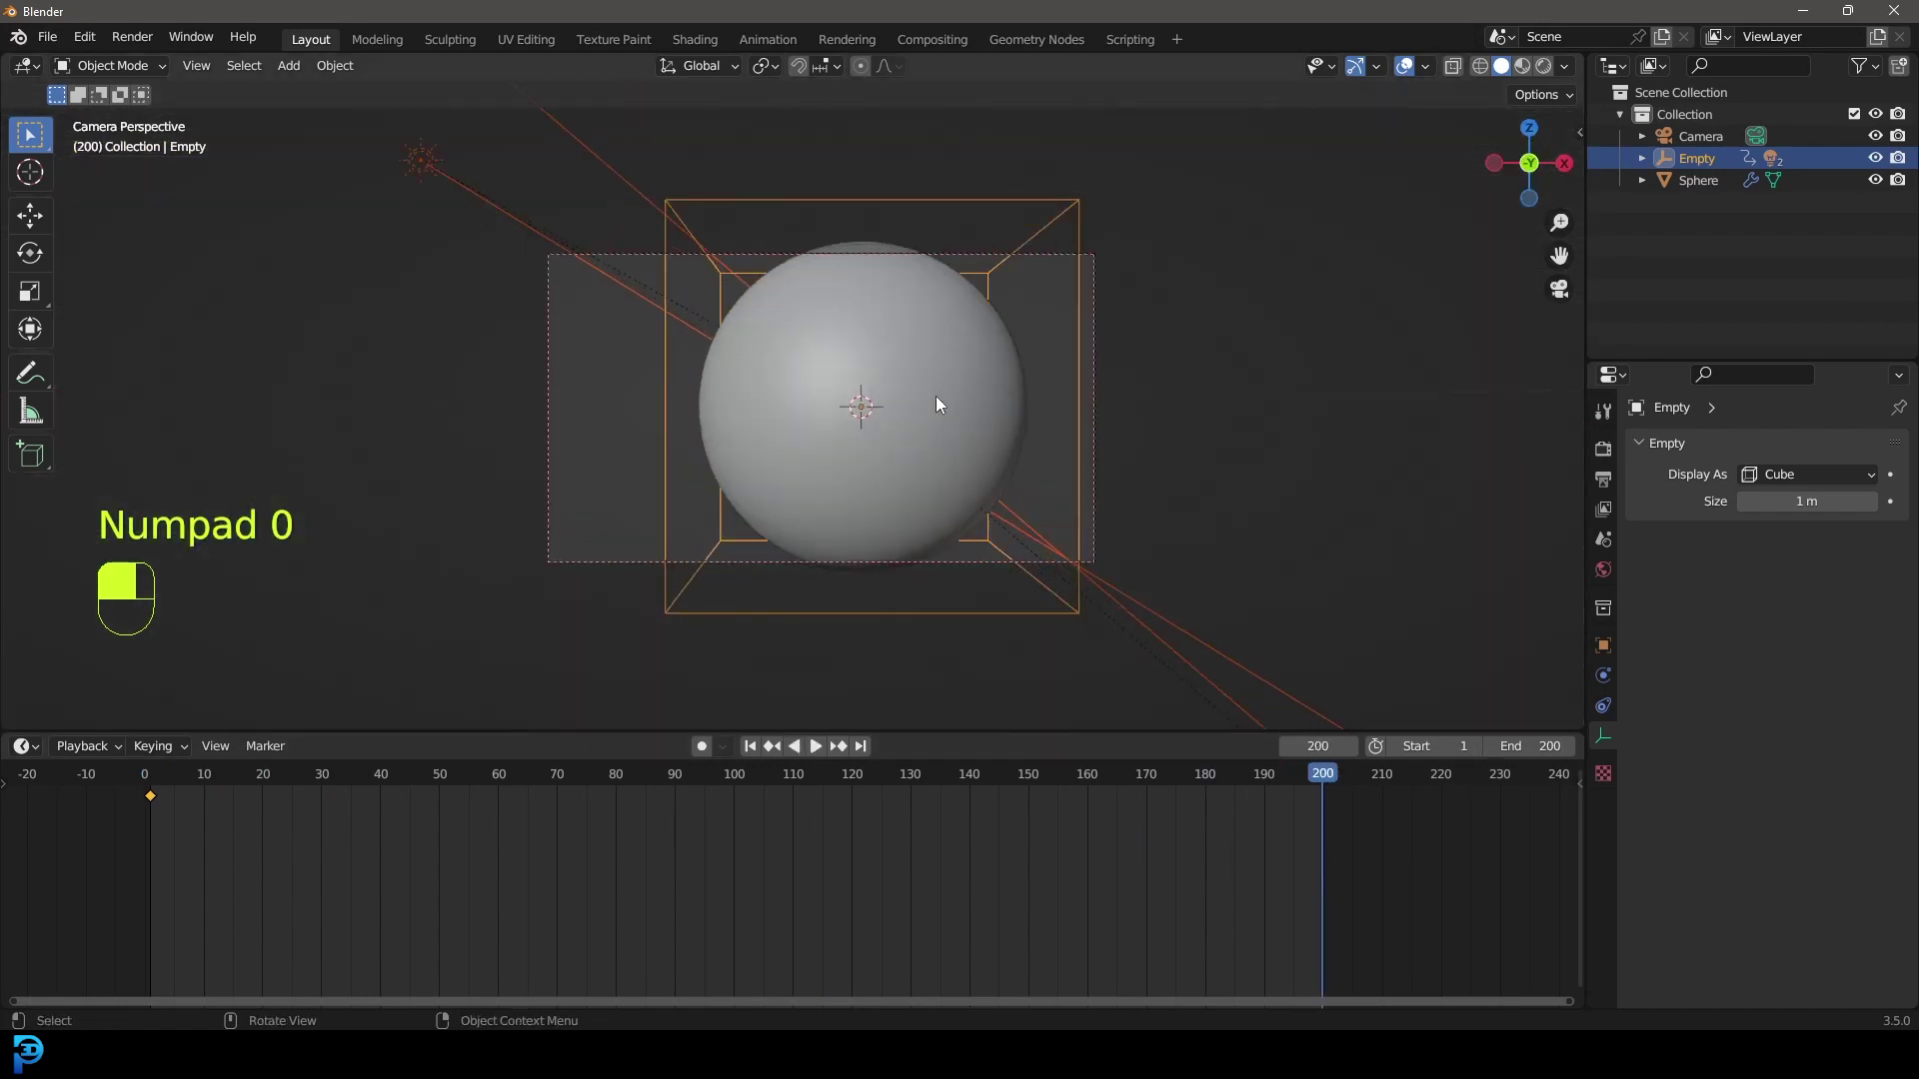
{"action": "key", "text": "z"}
{"action": "key", "text": "r"}
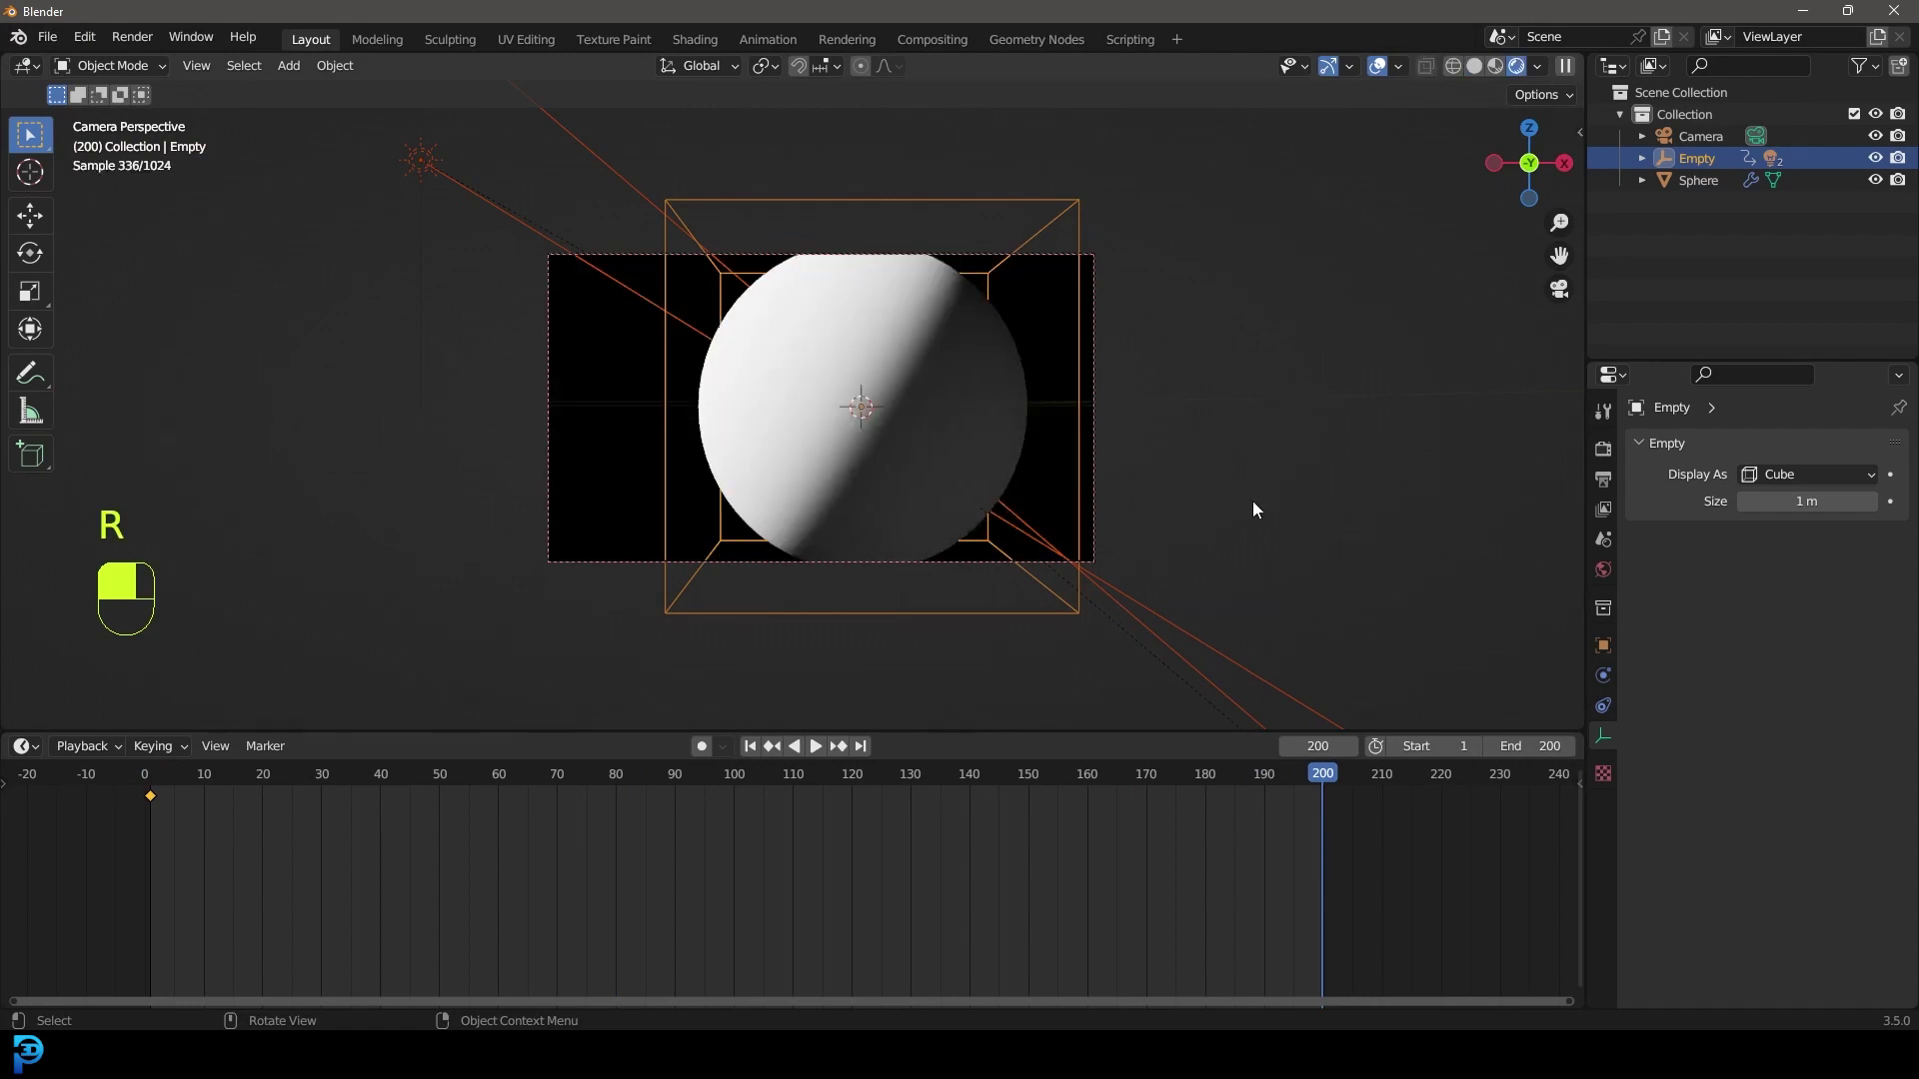
- Rotate the empty freely and keyframe its rotation at frame 200
{"action": "key", "text": "r"}
{"action": "key", "text": "r"}
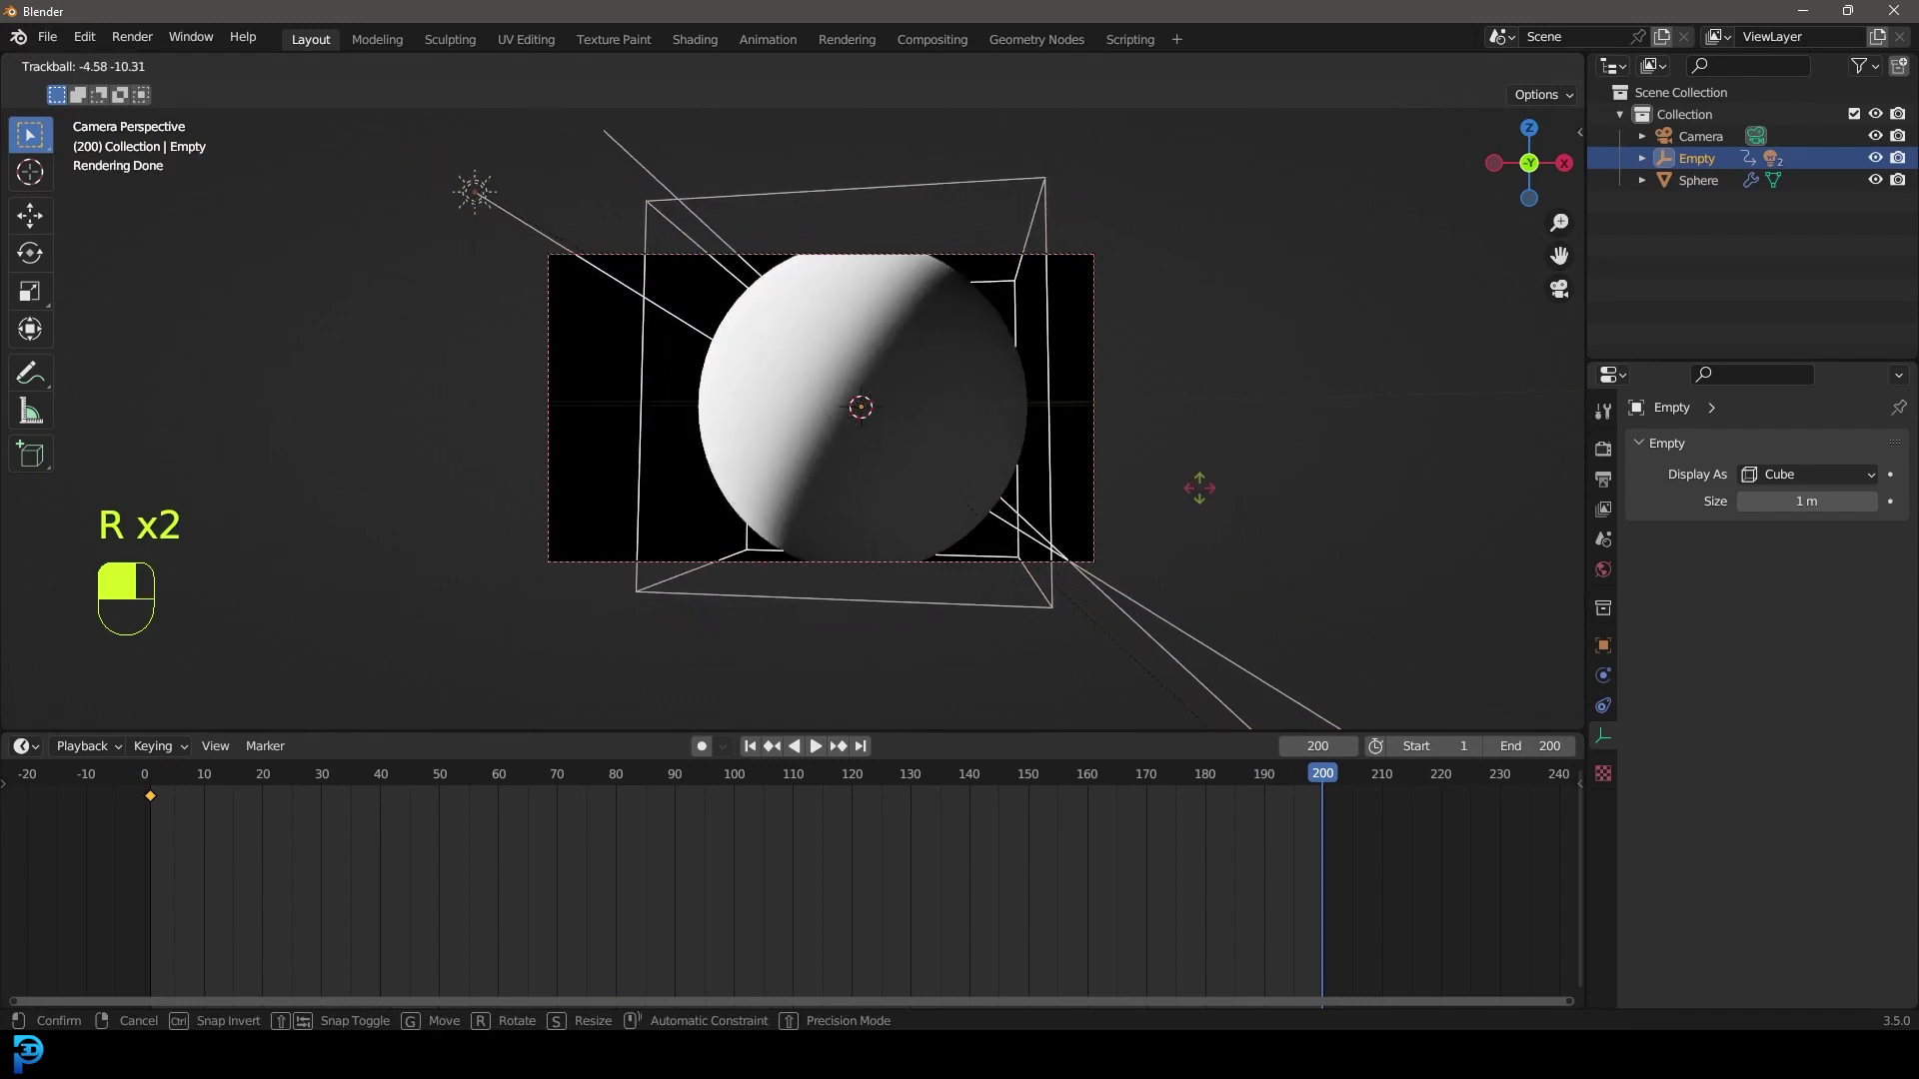
{"action": "left_click", "coordinate": [1187, 412]}
{"action": "key", "text": "r"}
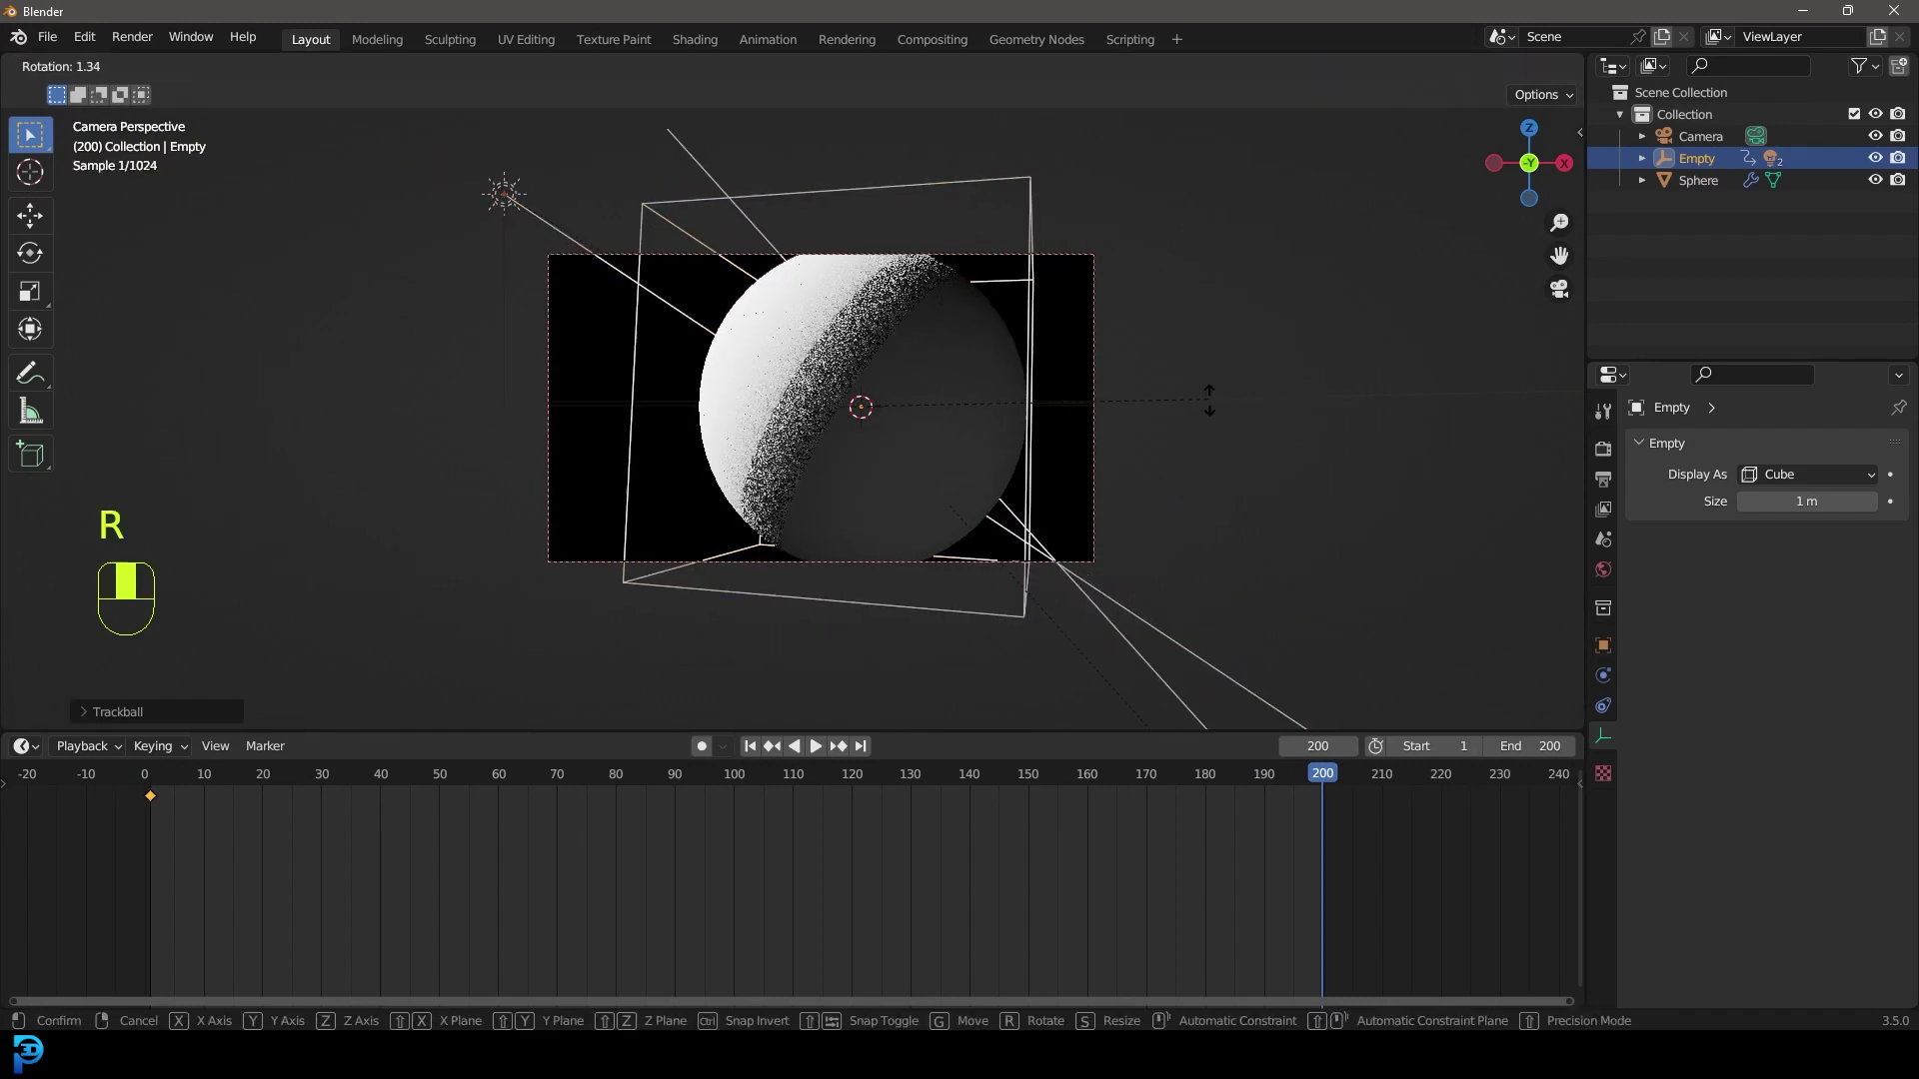
{"action": "left_click", "coordinate": [1208, 411]}
{"action": "key", "text": "i"}
{"action": "left_click", "coordinate": [1119, 365]}
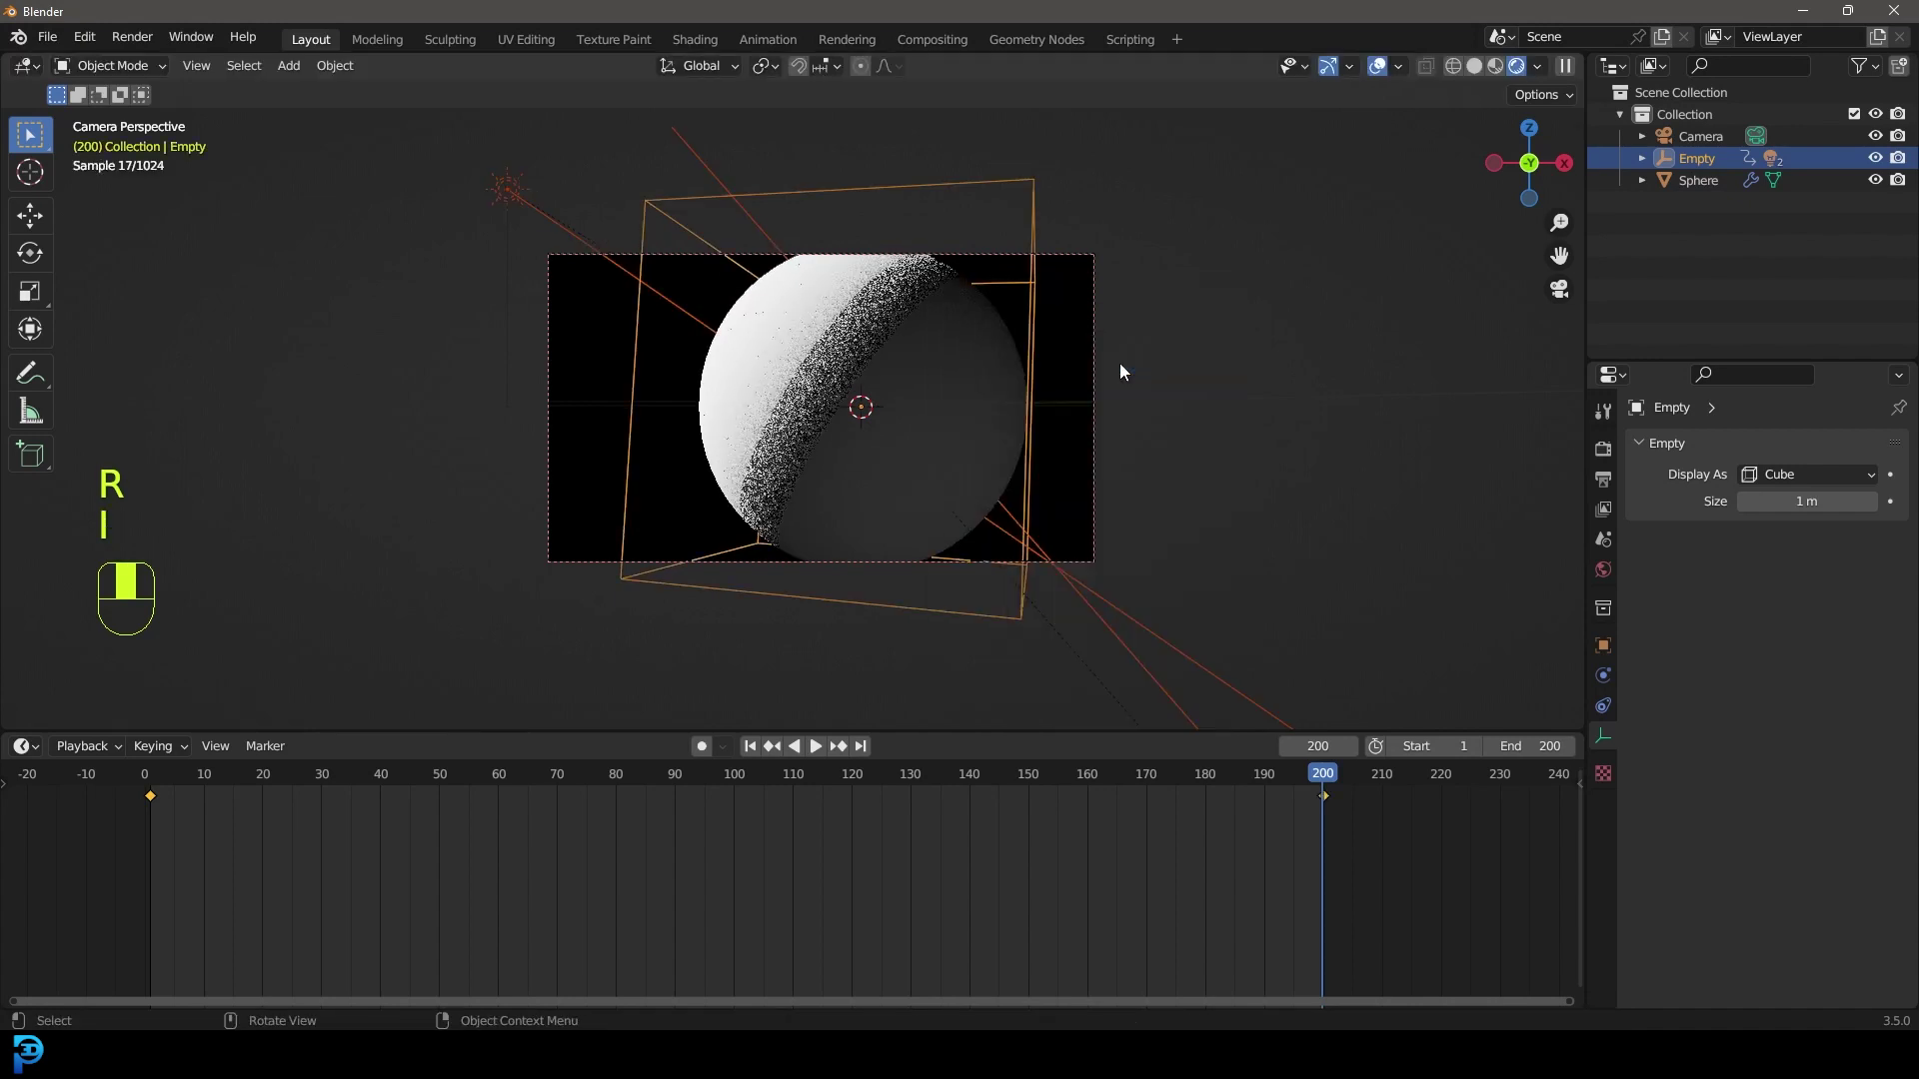
- Back at frame 1, enable auto keying, re-rotate the empty, and select all keyframes
{"action": "left_click_drag", "start_coordinate": [1309, 769], "coordinate": [150, 820]}
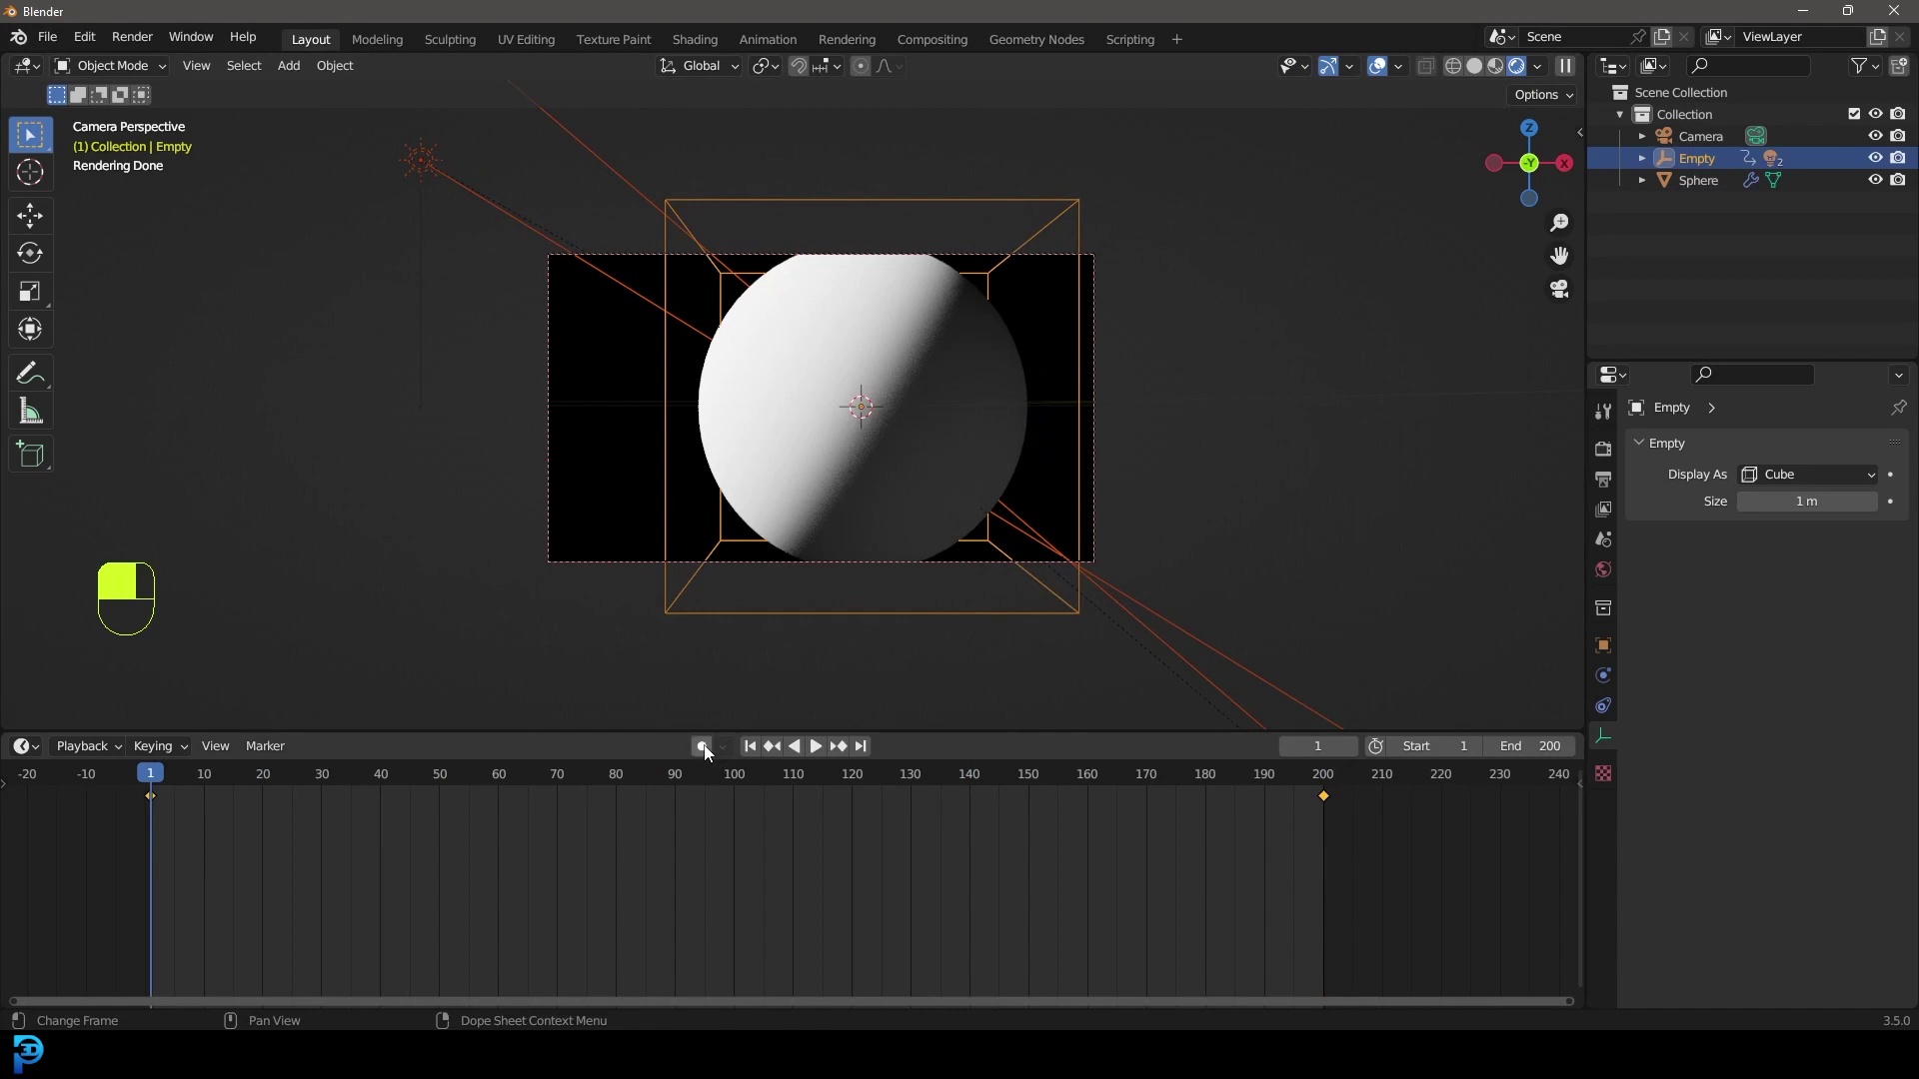
{"action": "middle_click_drag", "start_coordinate": [1070, 375], "coordinate": [1071, 375]}
{"action": "key", "text": "r"}
{"action": "key", "text": "r"}
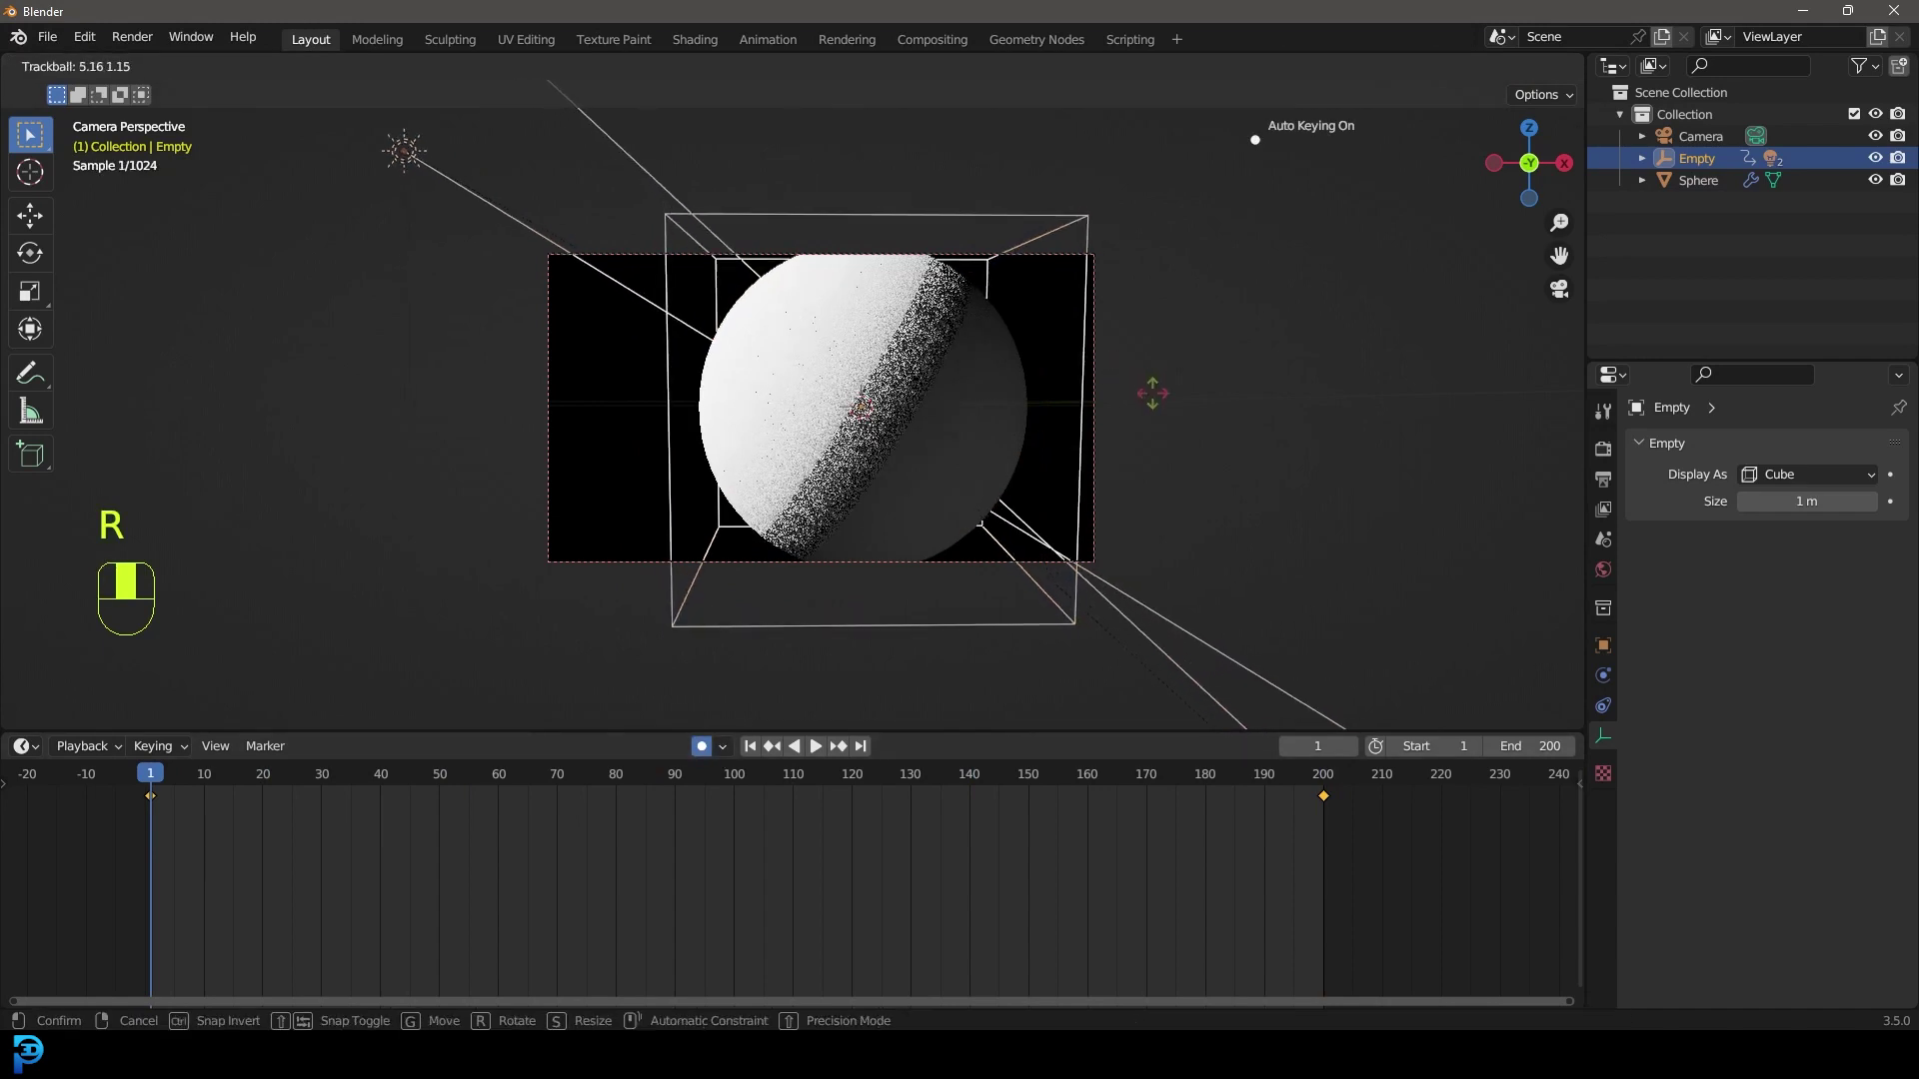
{"action": "left_click", "coordinate": [1166, 401]}
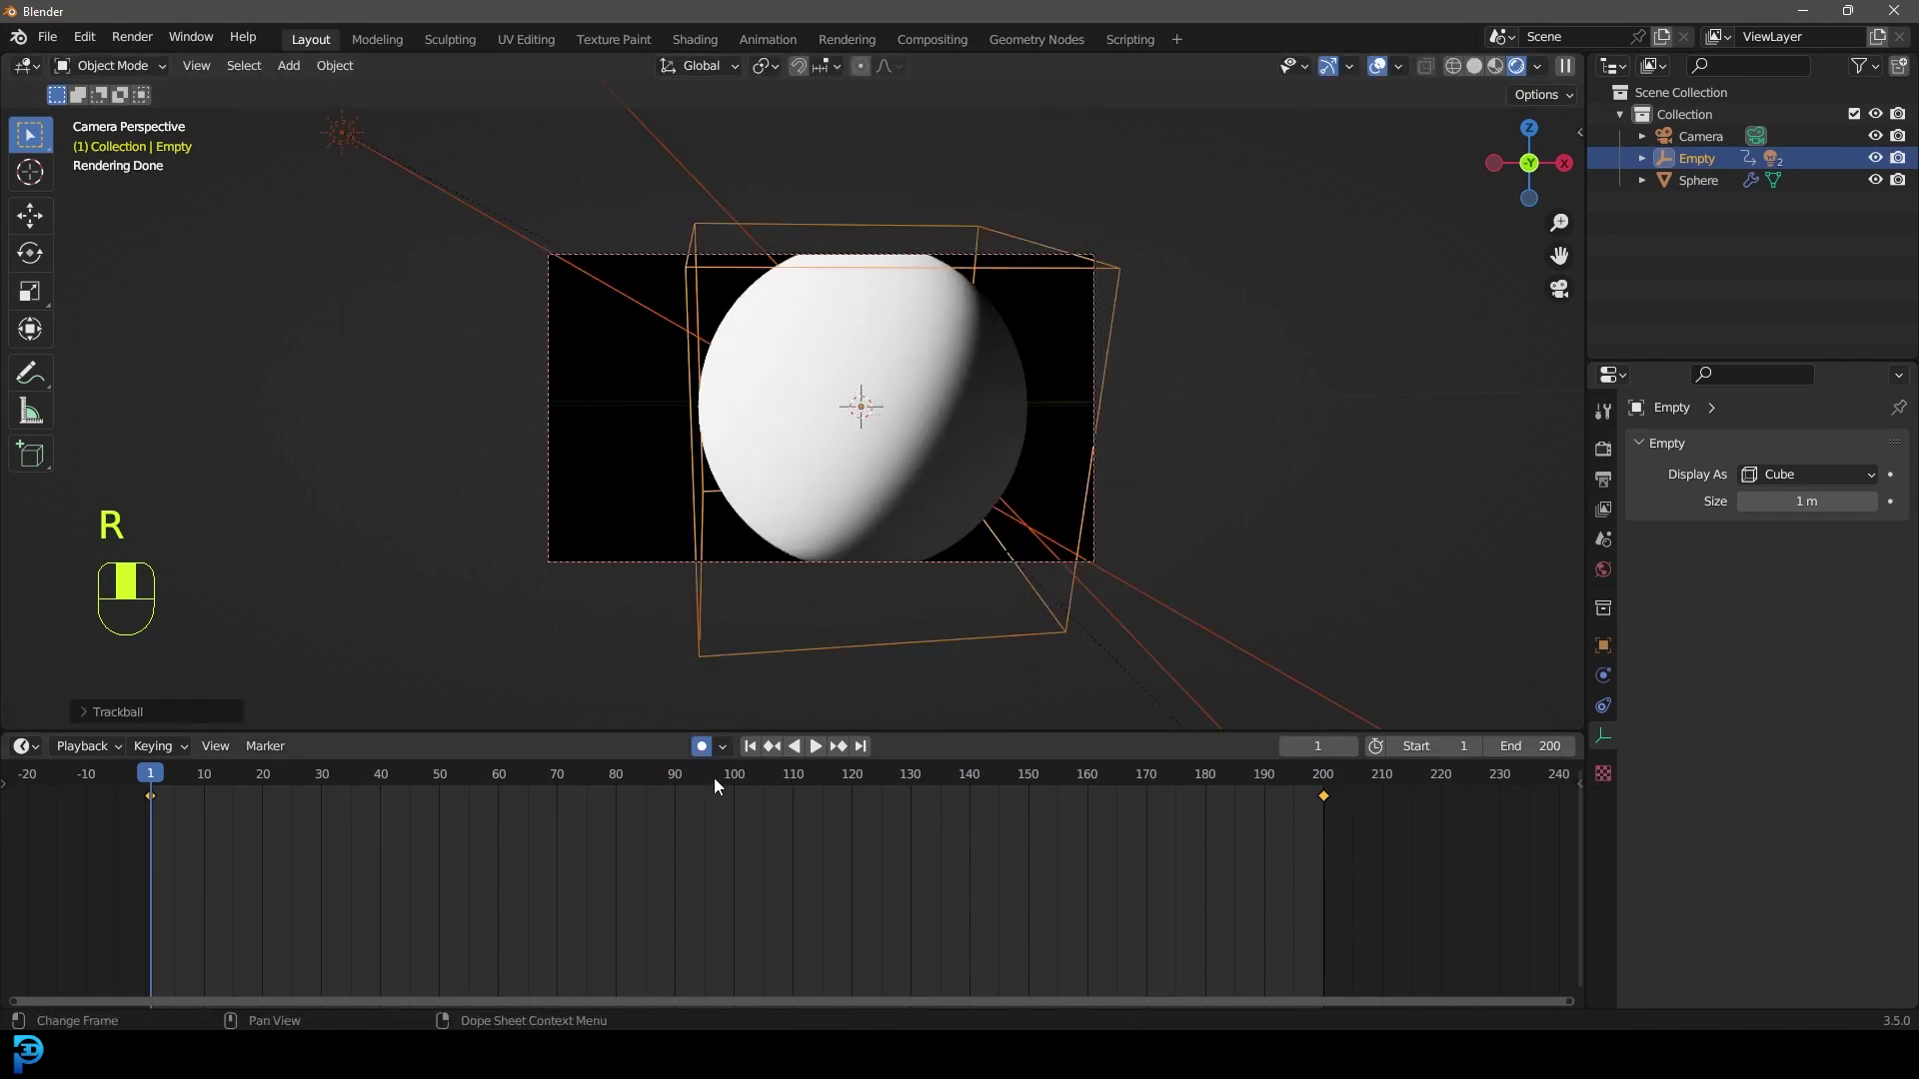
{"action": "left_click_drag", "start_coordinate": [1434, 909], "coordinate": [84, 765]}
- Set the empty's keyframes to Linear interpolation and play and scrub the animation
{"action": "key", "text": "t"}
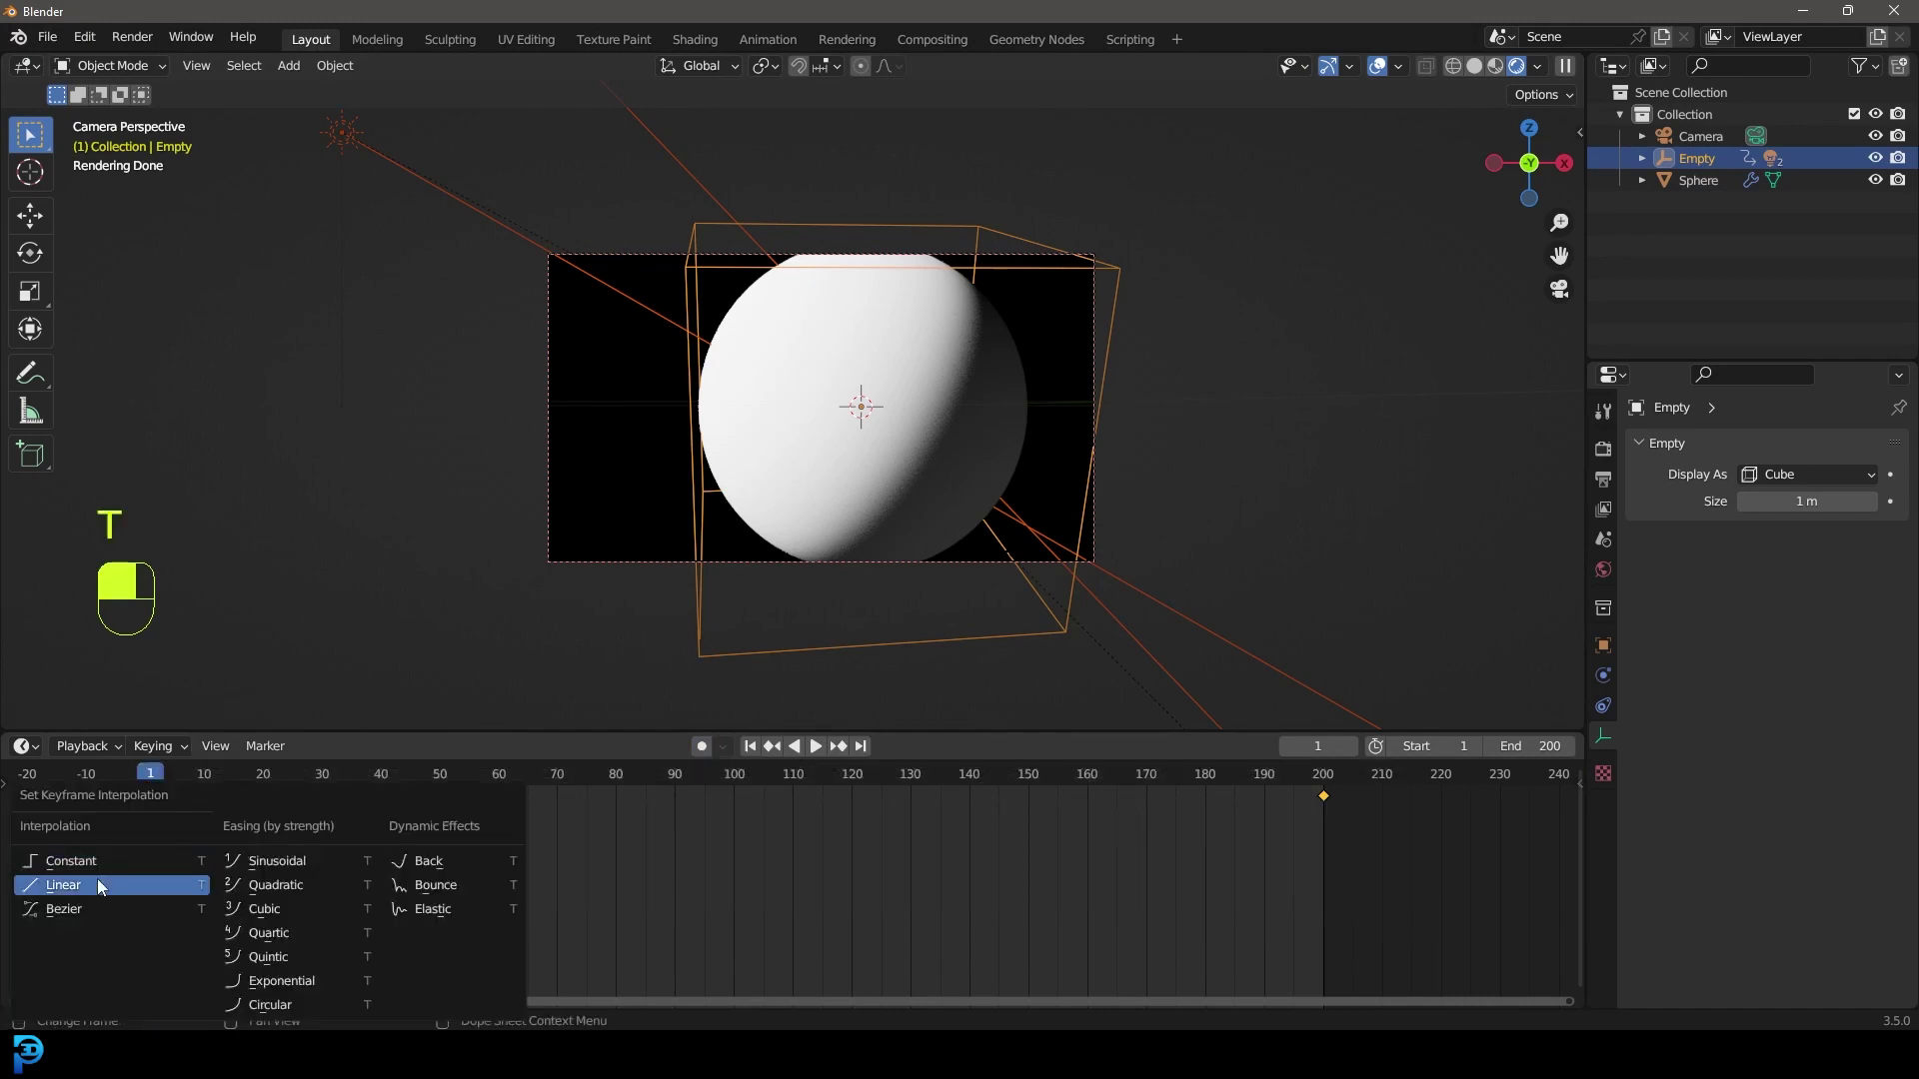
{"action": "left_click", "coordinate": [93, 882]}
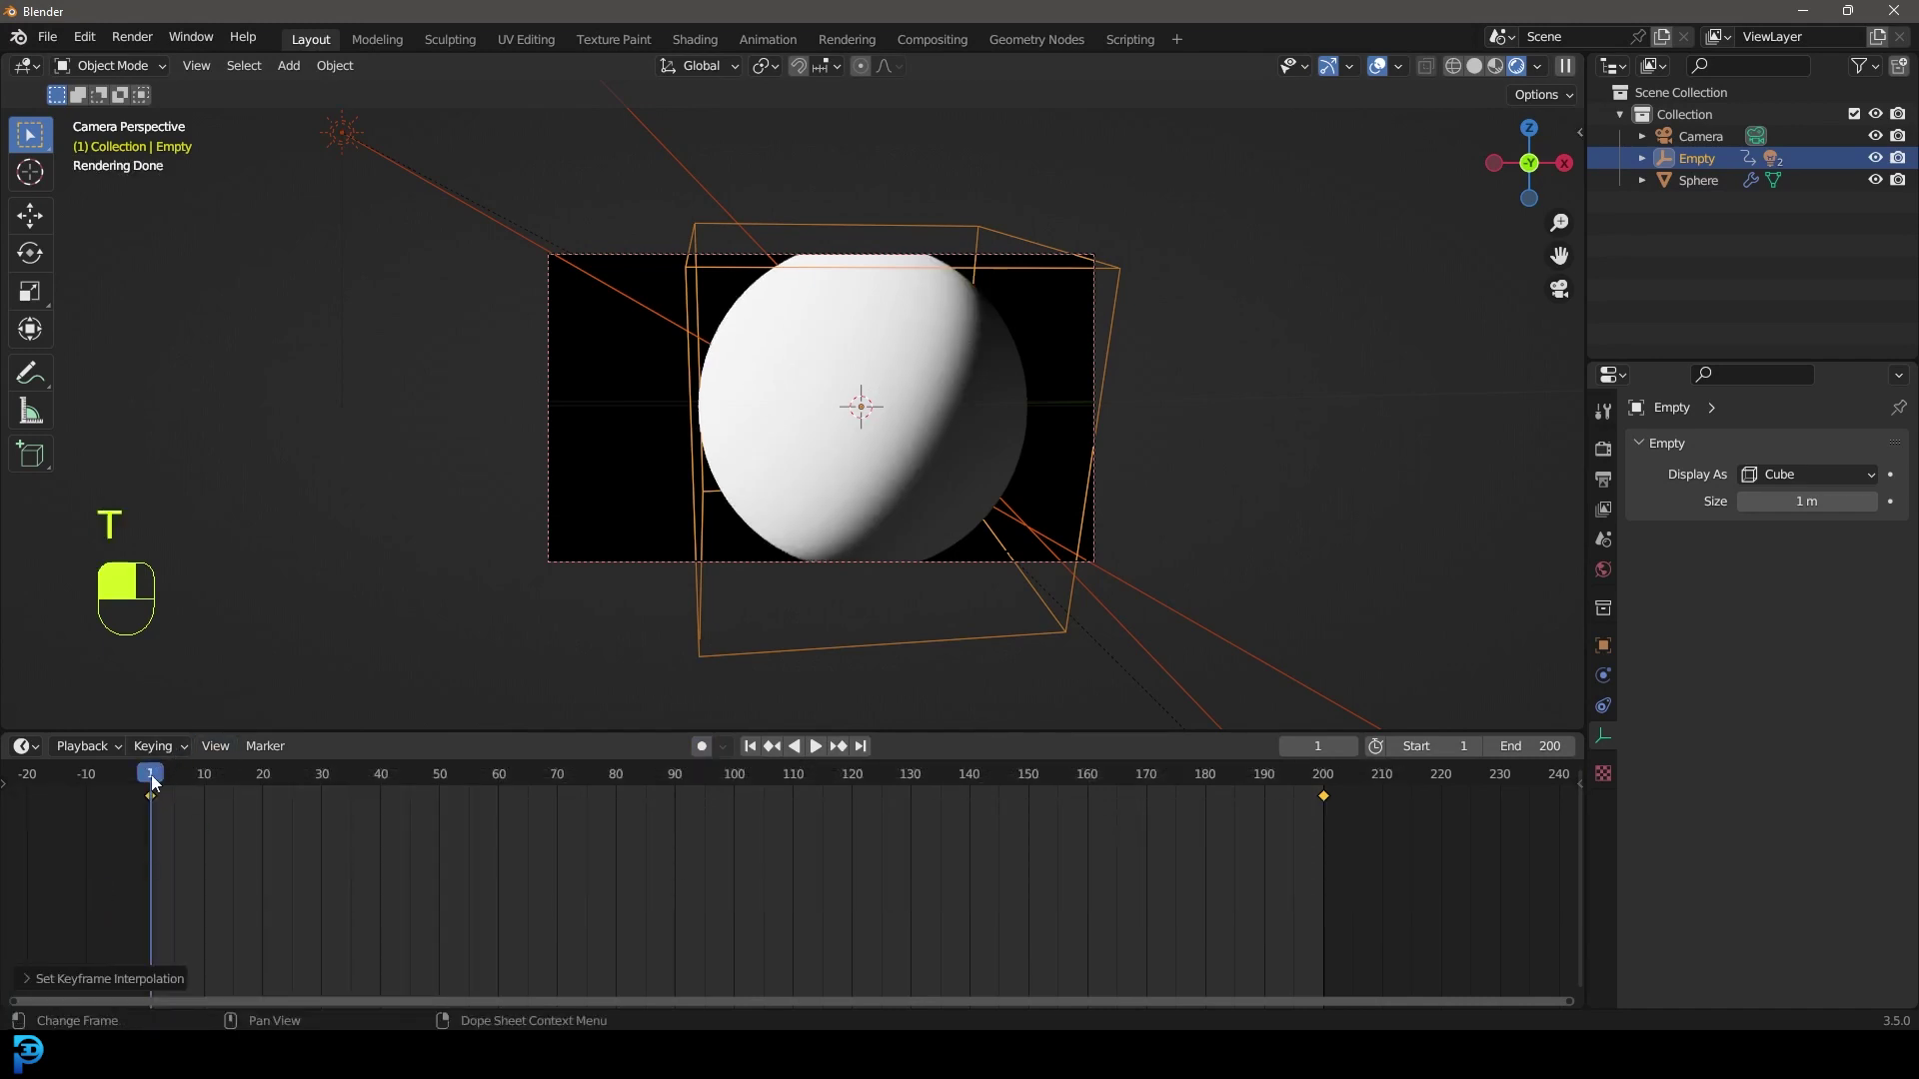
{"action": "key", "text": "space"}
{"action": "left_click_drag", "start_coordinate": [110, 789], "coordinate": [973, 788]}
- Replay the animation and scrub ahead to around frame 183 to review the orbit
{"action": "key", "text": "Escape"}
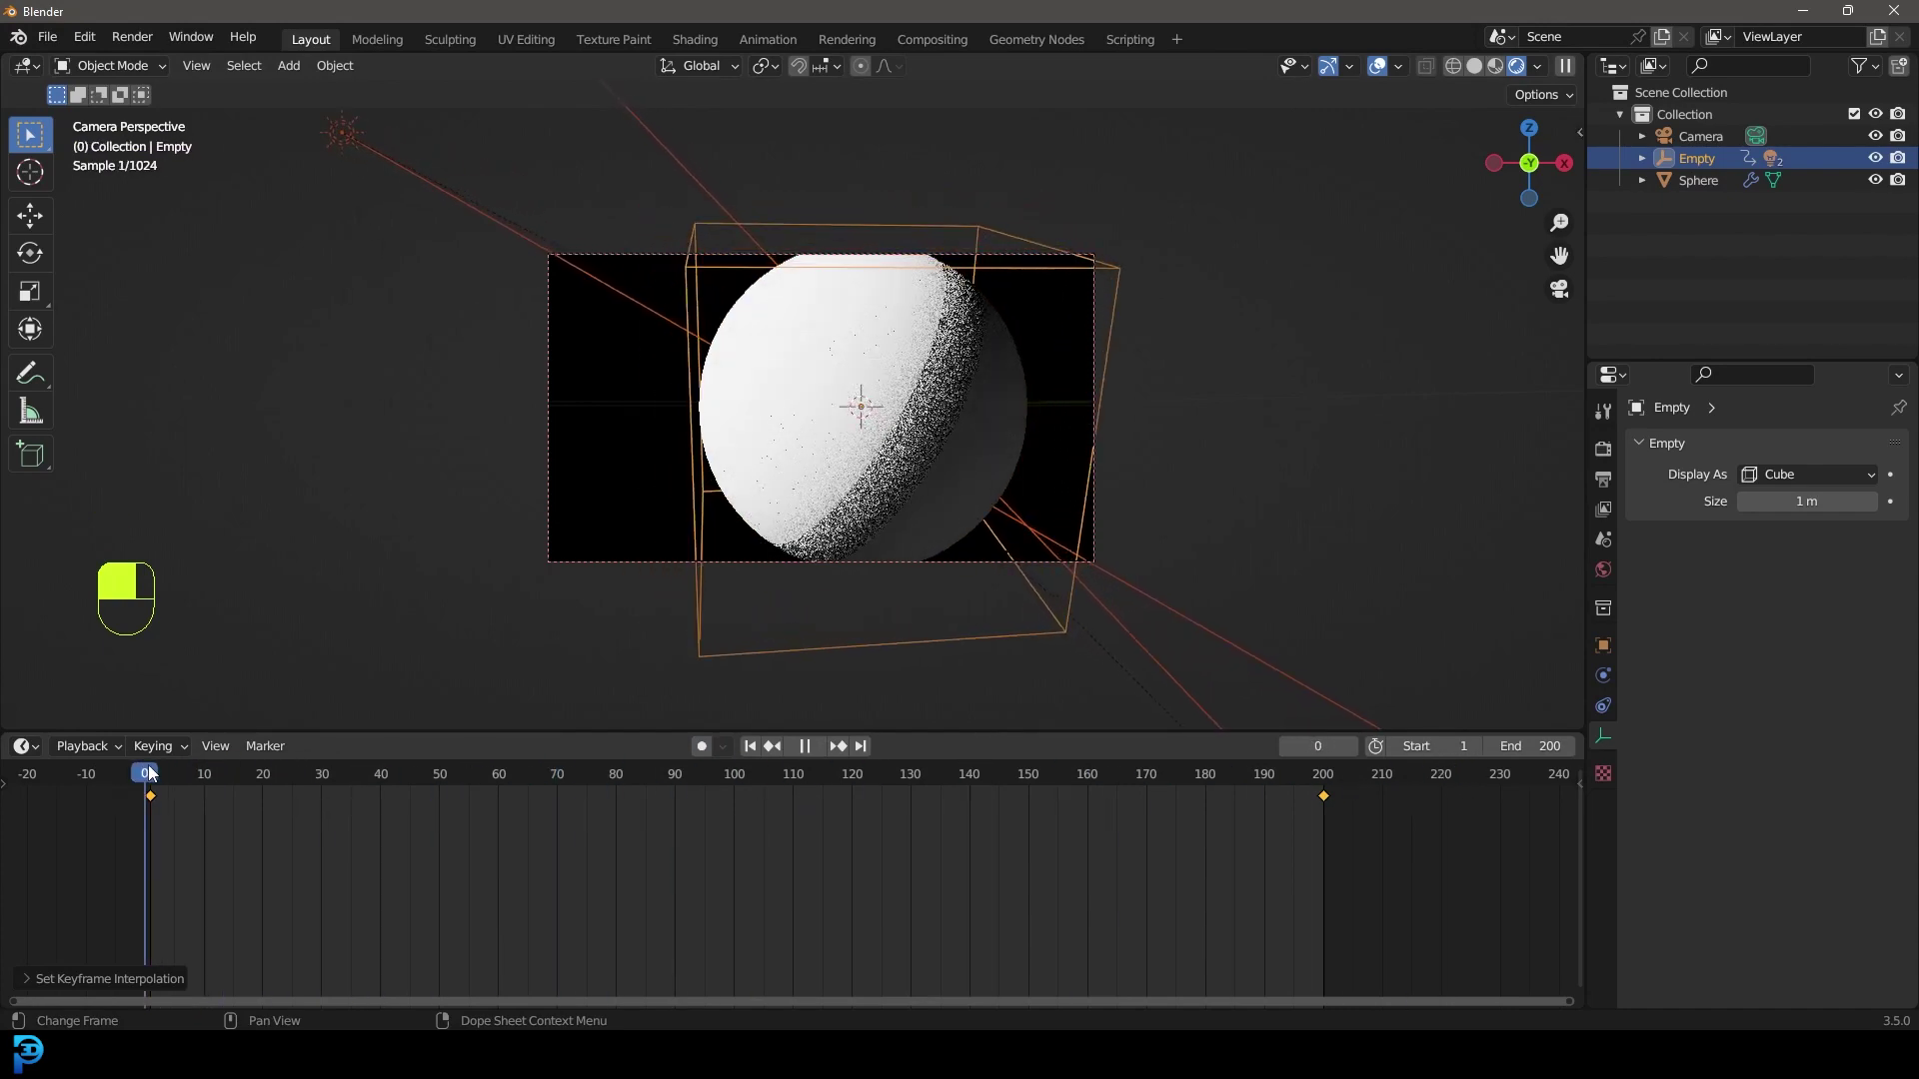
{"action": "key", "text": "space"}
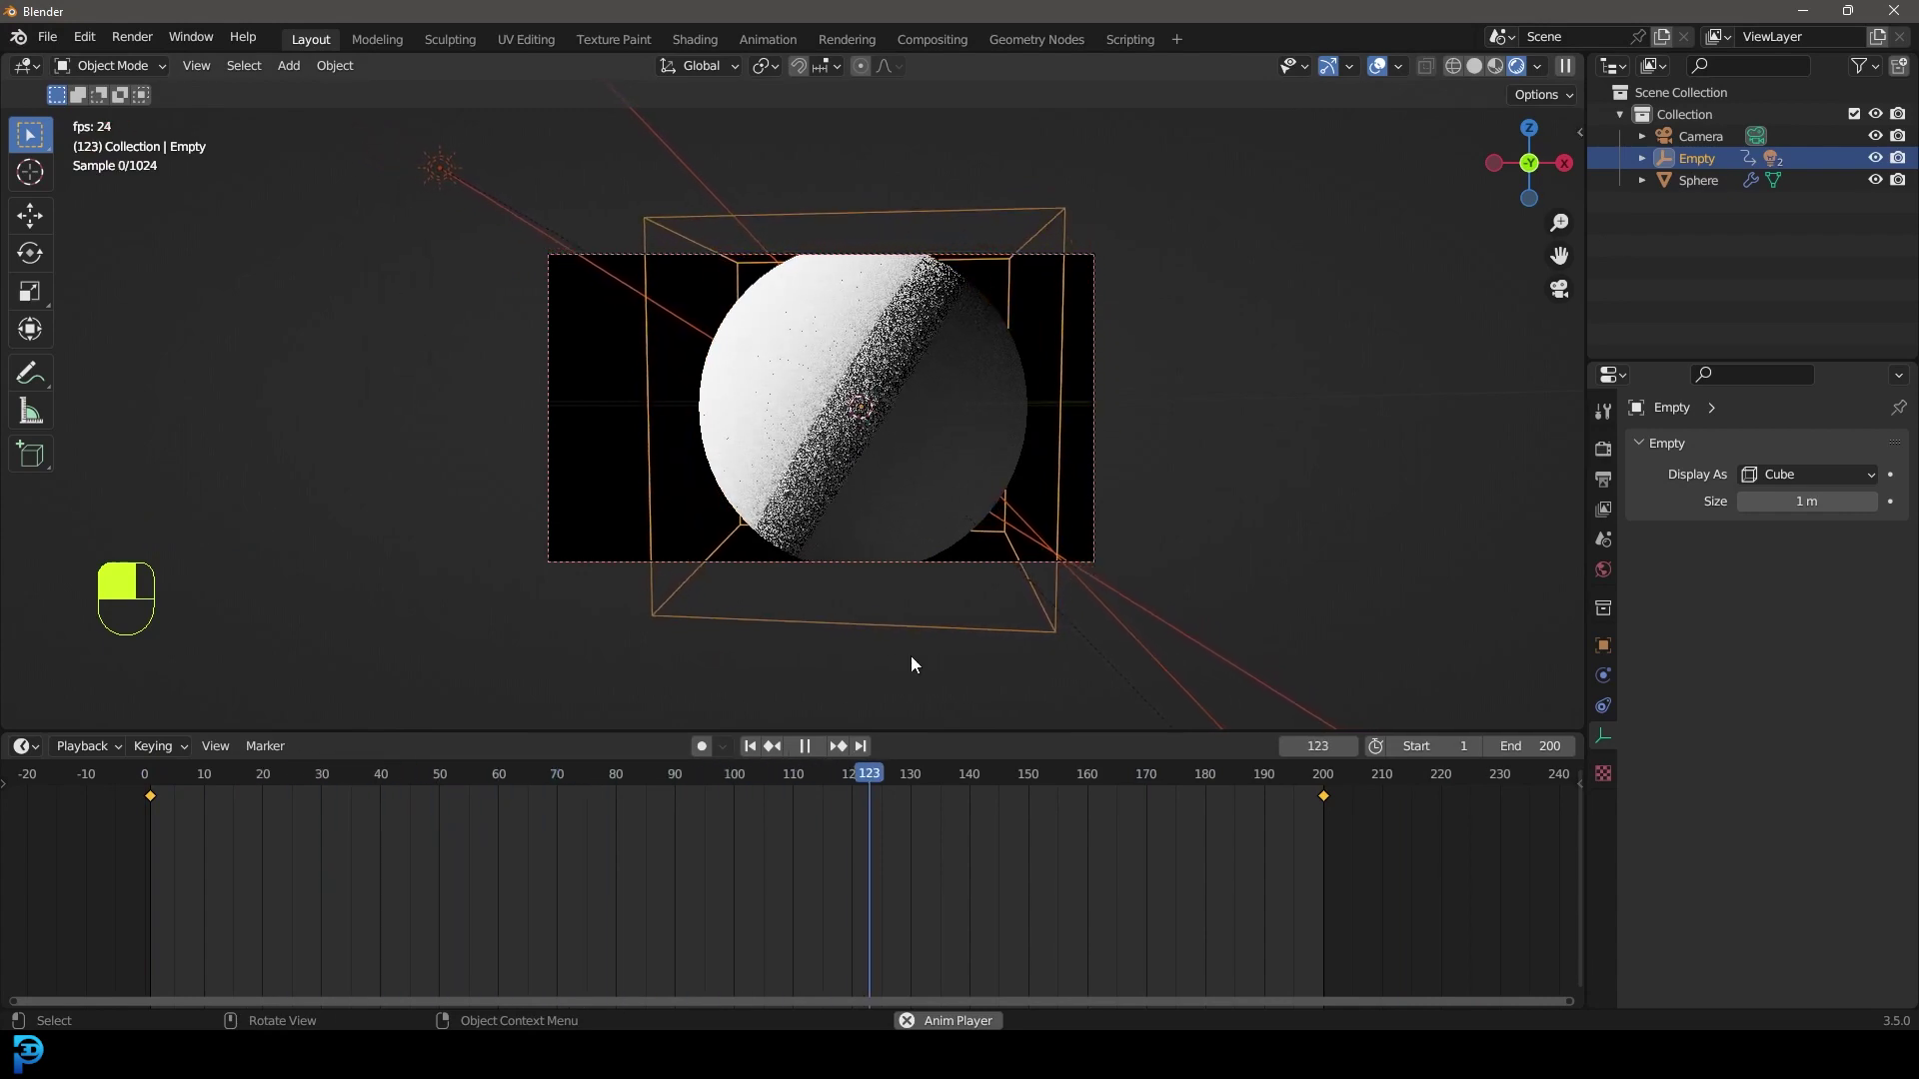
{"action": "key", "text": "space"}
{"action": "left_click_drag", "start_coordinate": [884, 778], "coordinate": [1276, 775]}
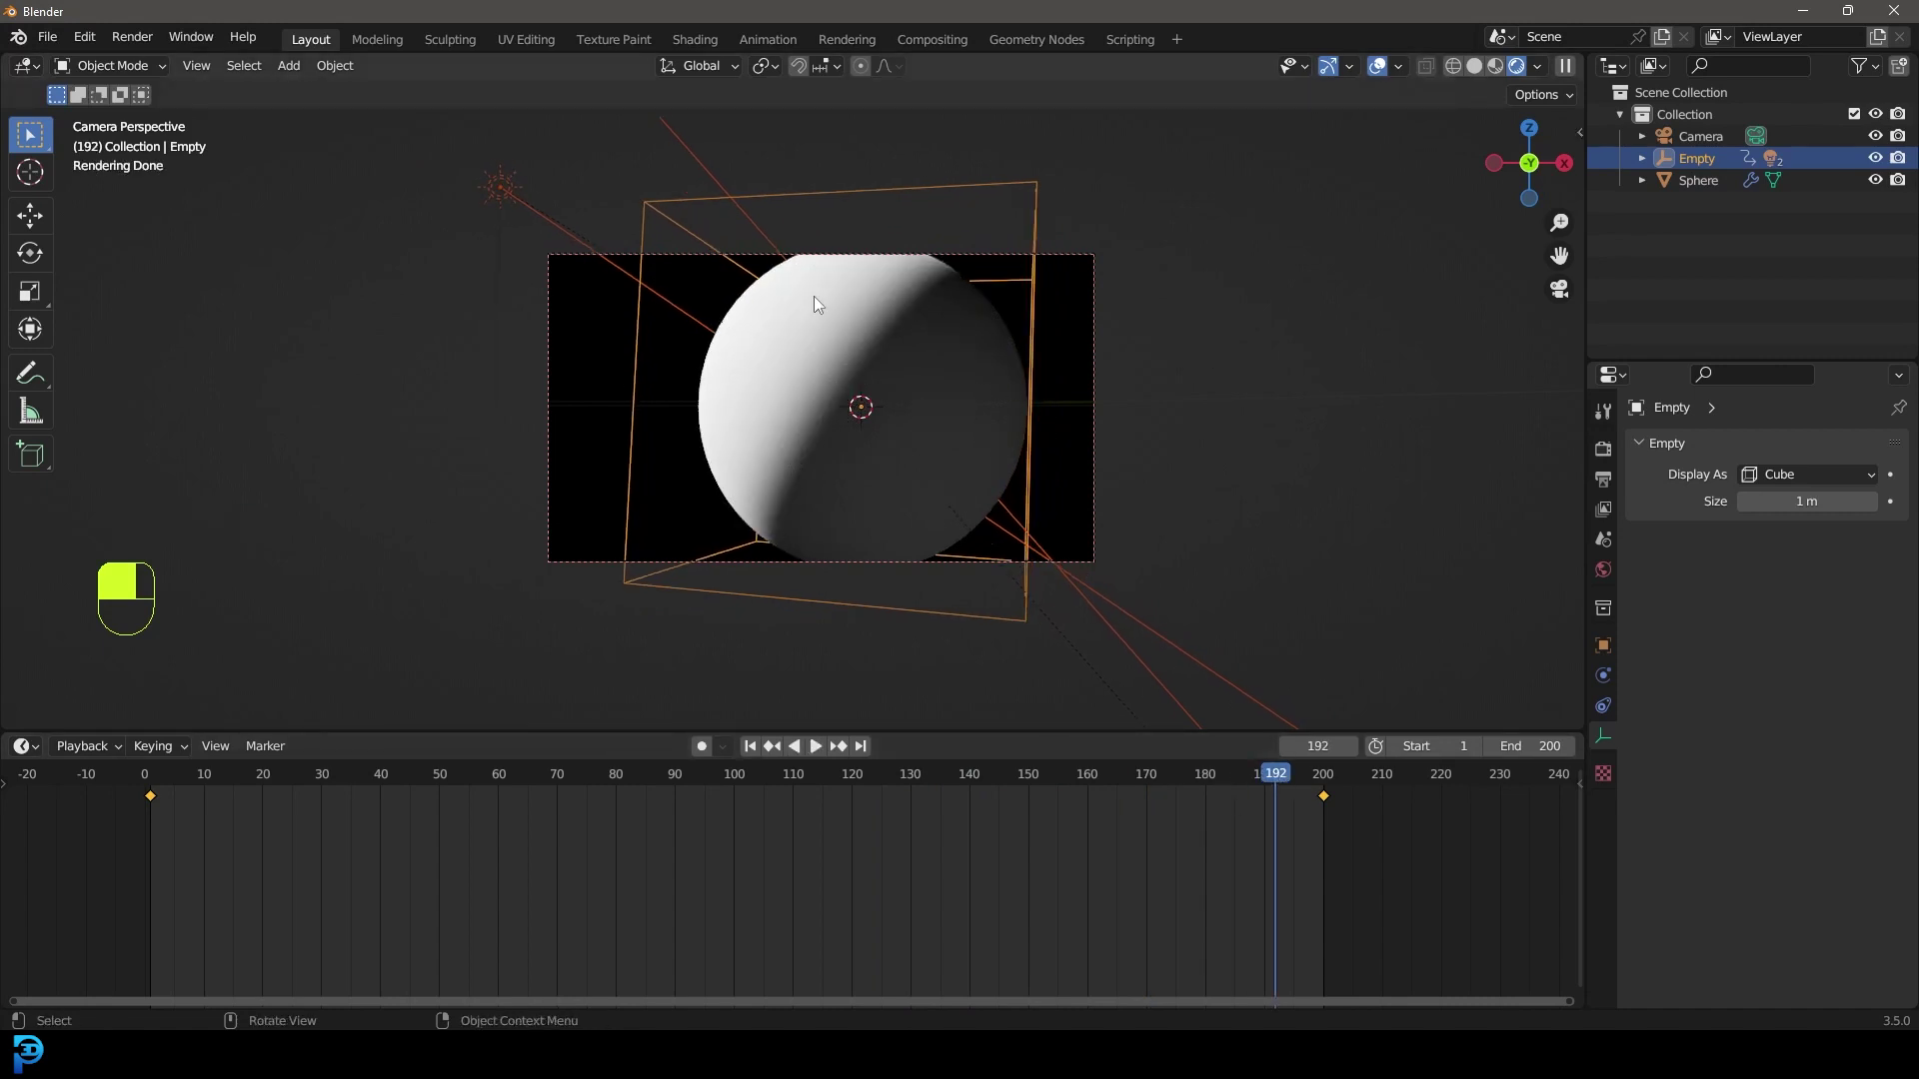
- Select the sphere in Solid shading and create a new material for it
{"action": "left_click", "coordinate": [833, 306]}
{"action": "key", "text": "z"}
{"action": "left_click", "coordinate": [991, 297]}
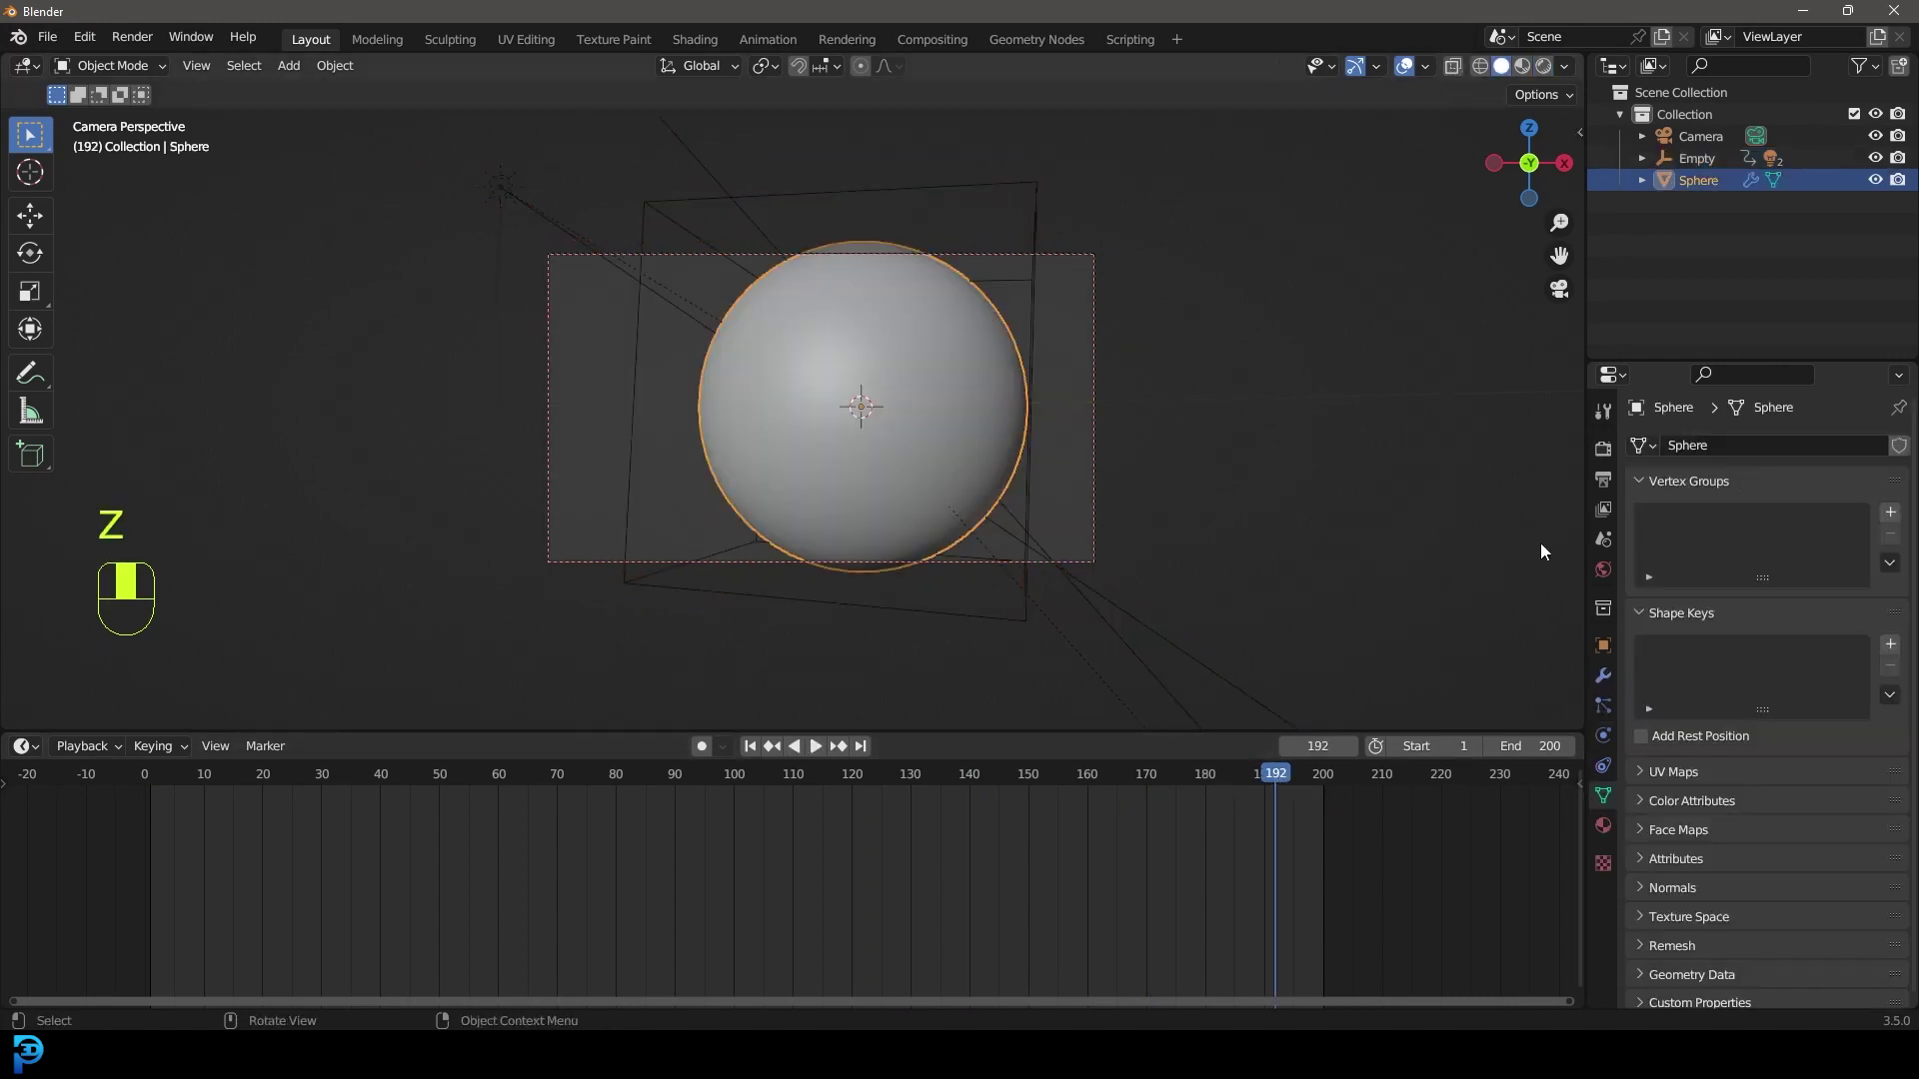
{"action": "left_click", "coordinate": [1604, 827]}
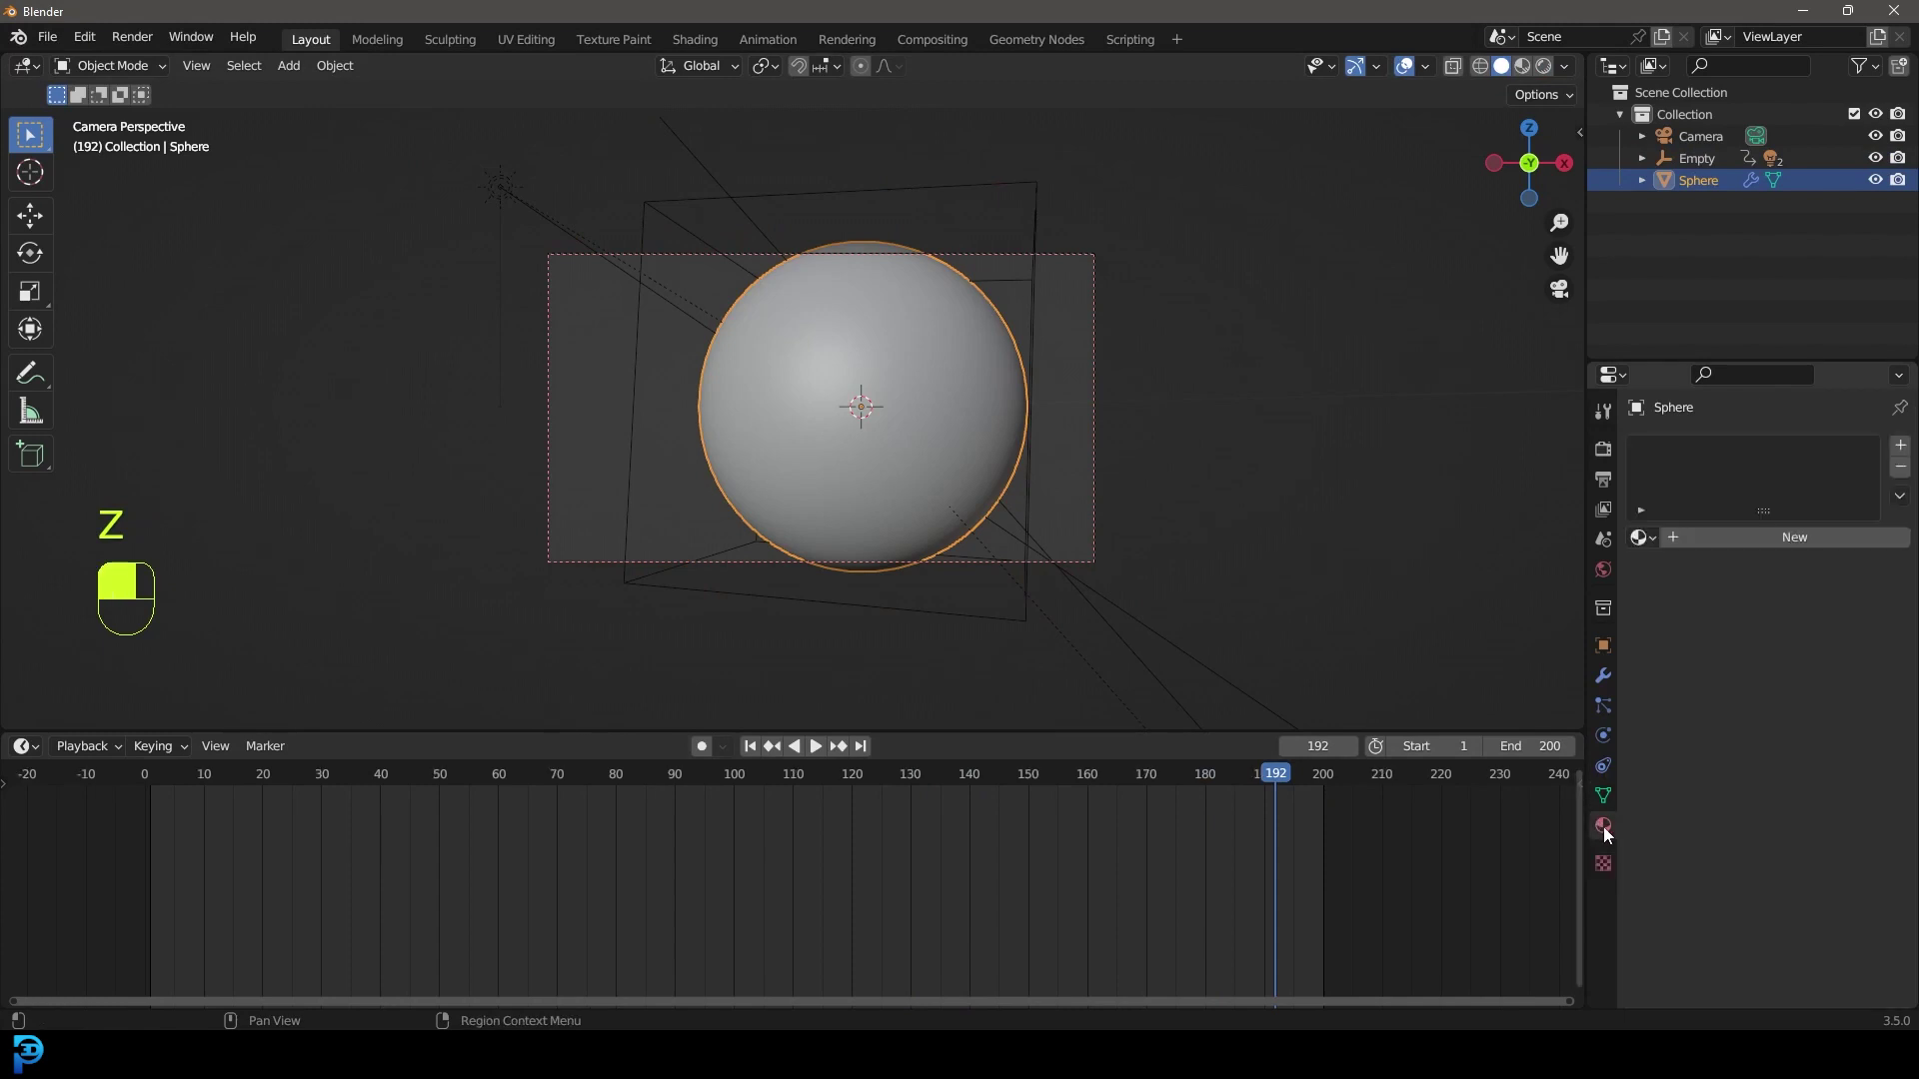
{"action": "middle_click_drag", "start_coordinate": [1390, 500], "coordinate": [1390, 500]}
{"action": "left_click", "coordinate": [1781, 540]}
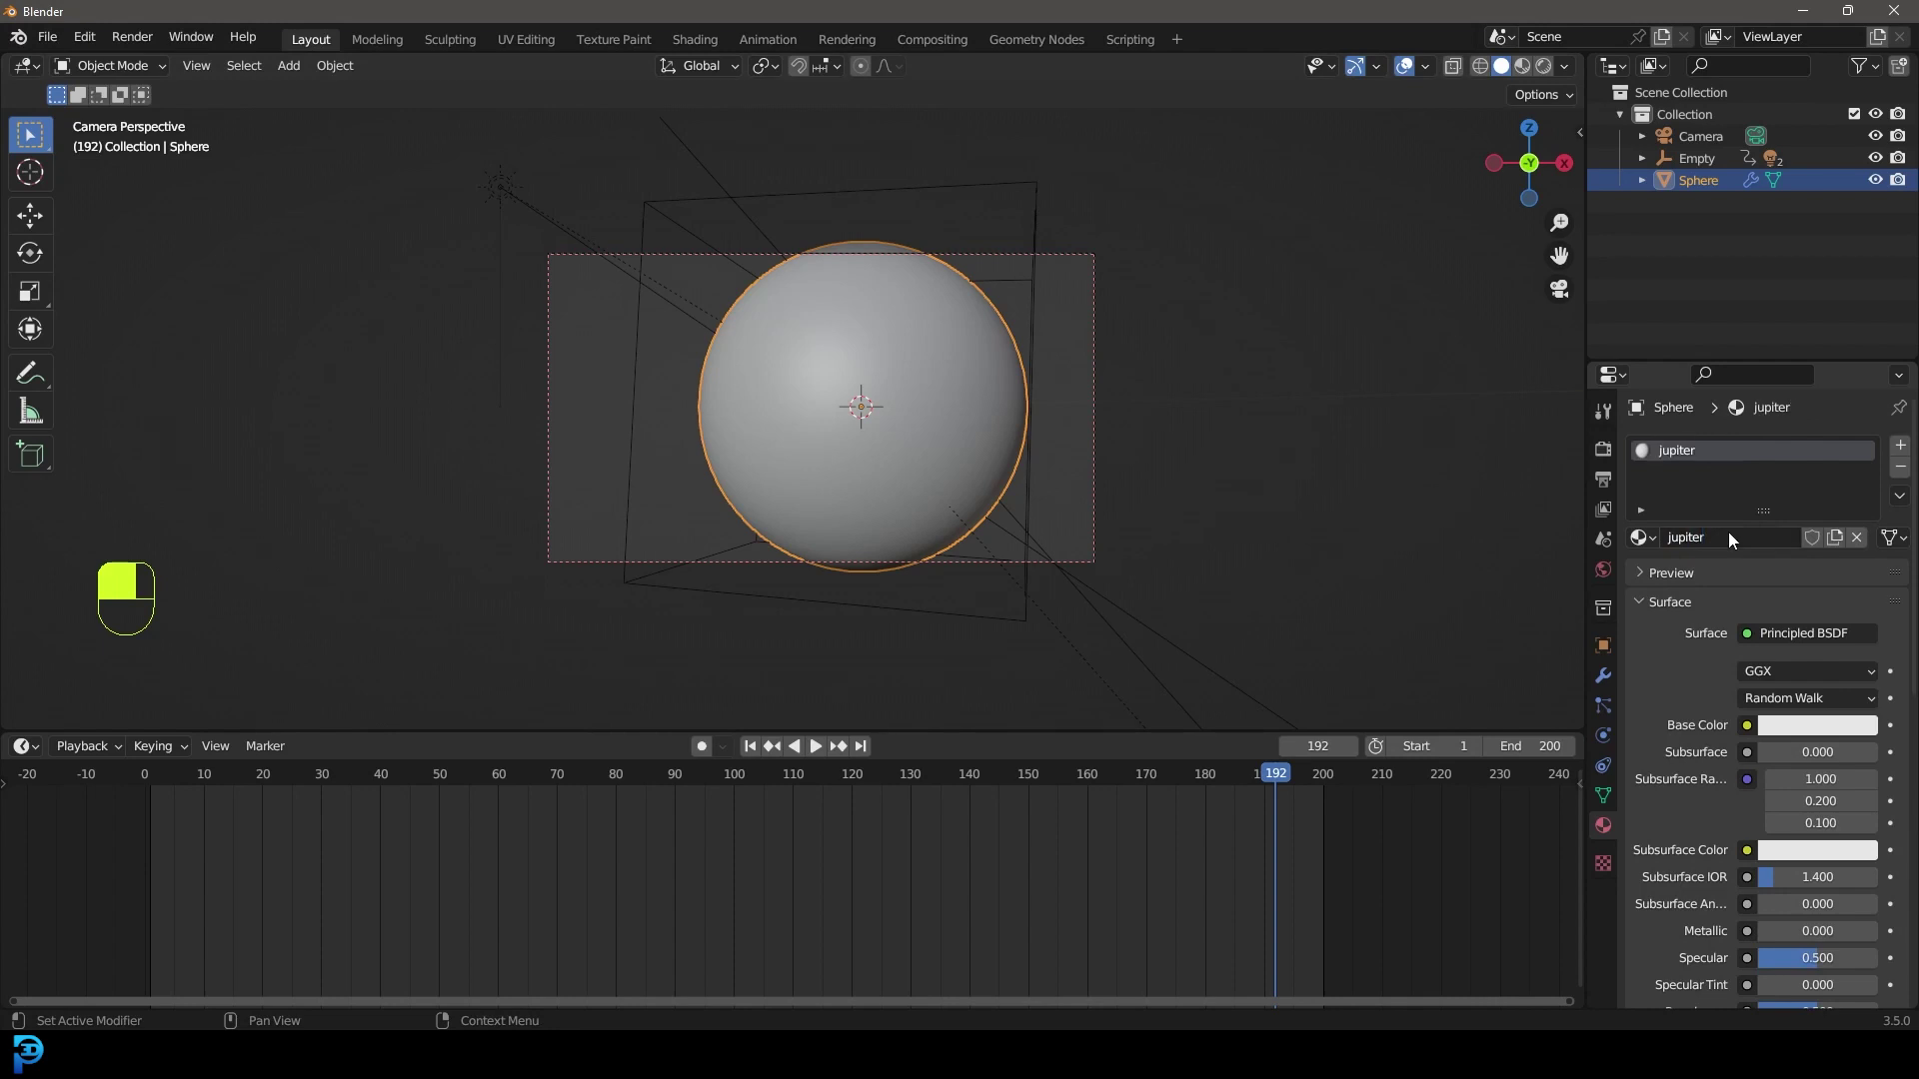
- Feed Base Color from an Image Texture using Hubble_Jupiter_color_global_map_2015a.tif from Downloads
{"action": "left_click", "coordinate": [1747, 726]}
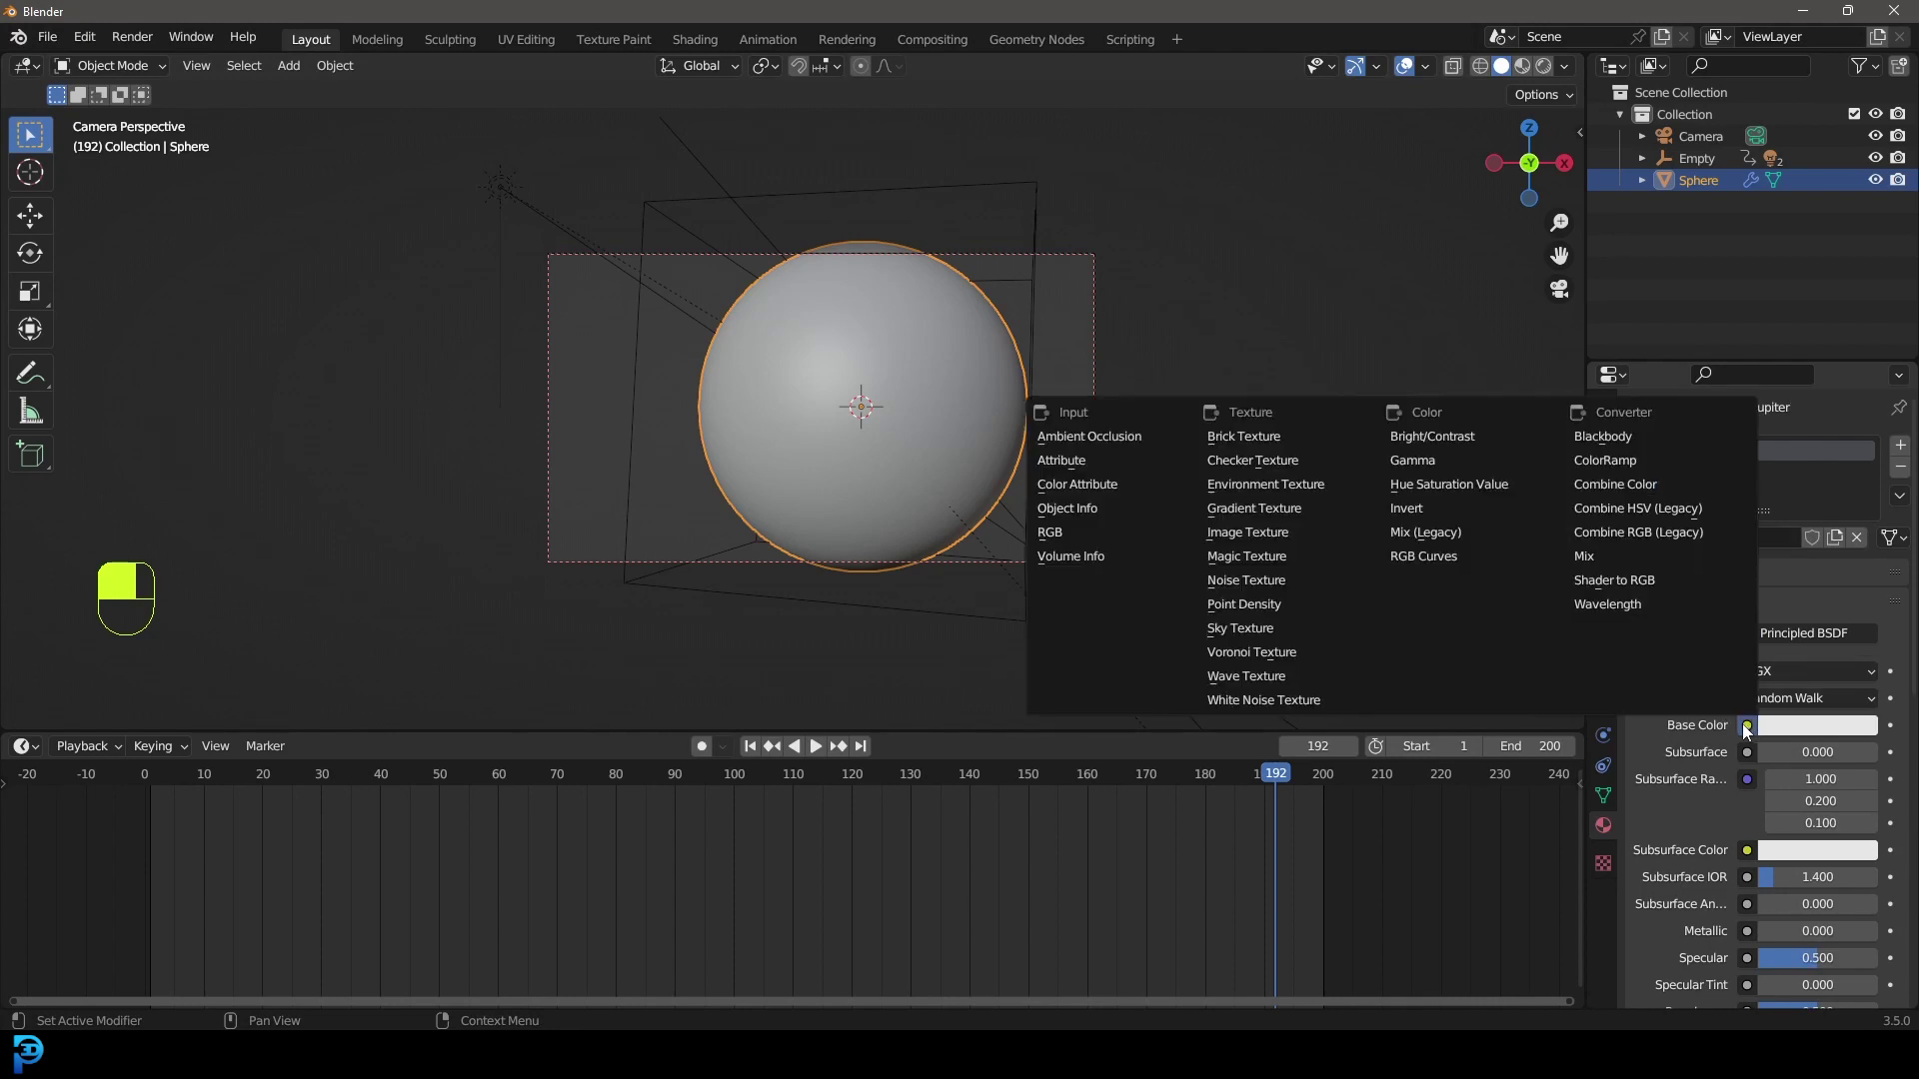
{"action": "left_click", "coordinate": [1329, 532]}
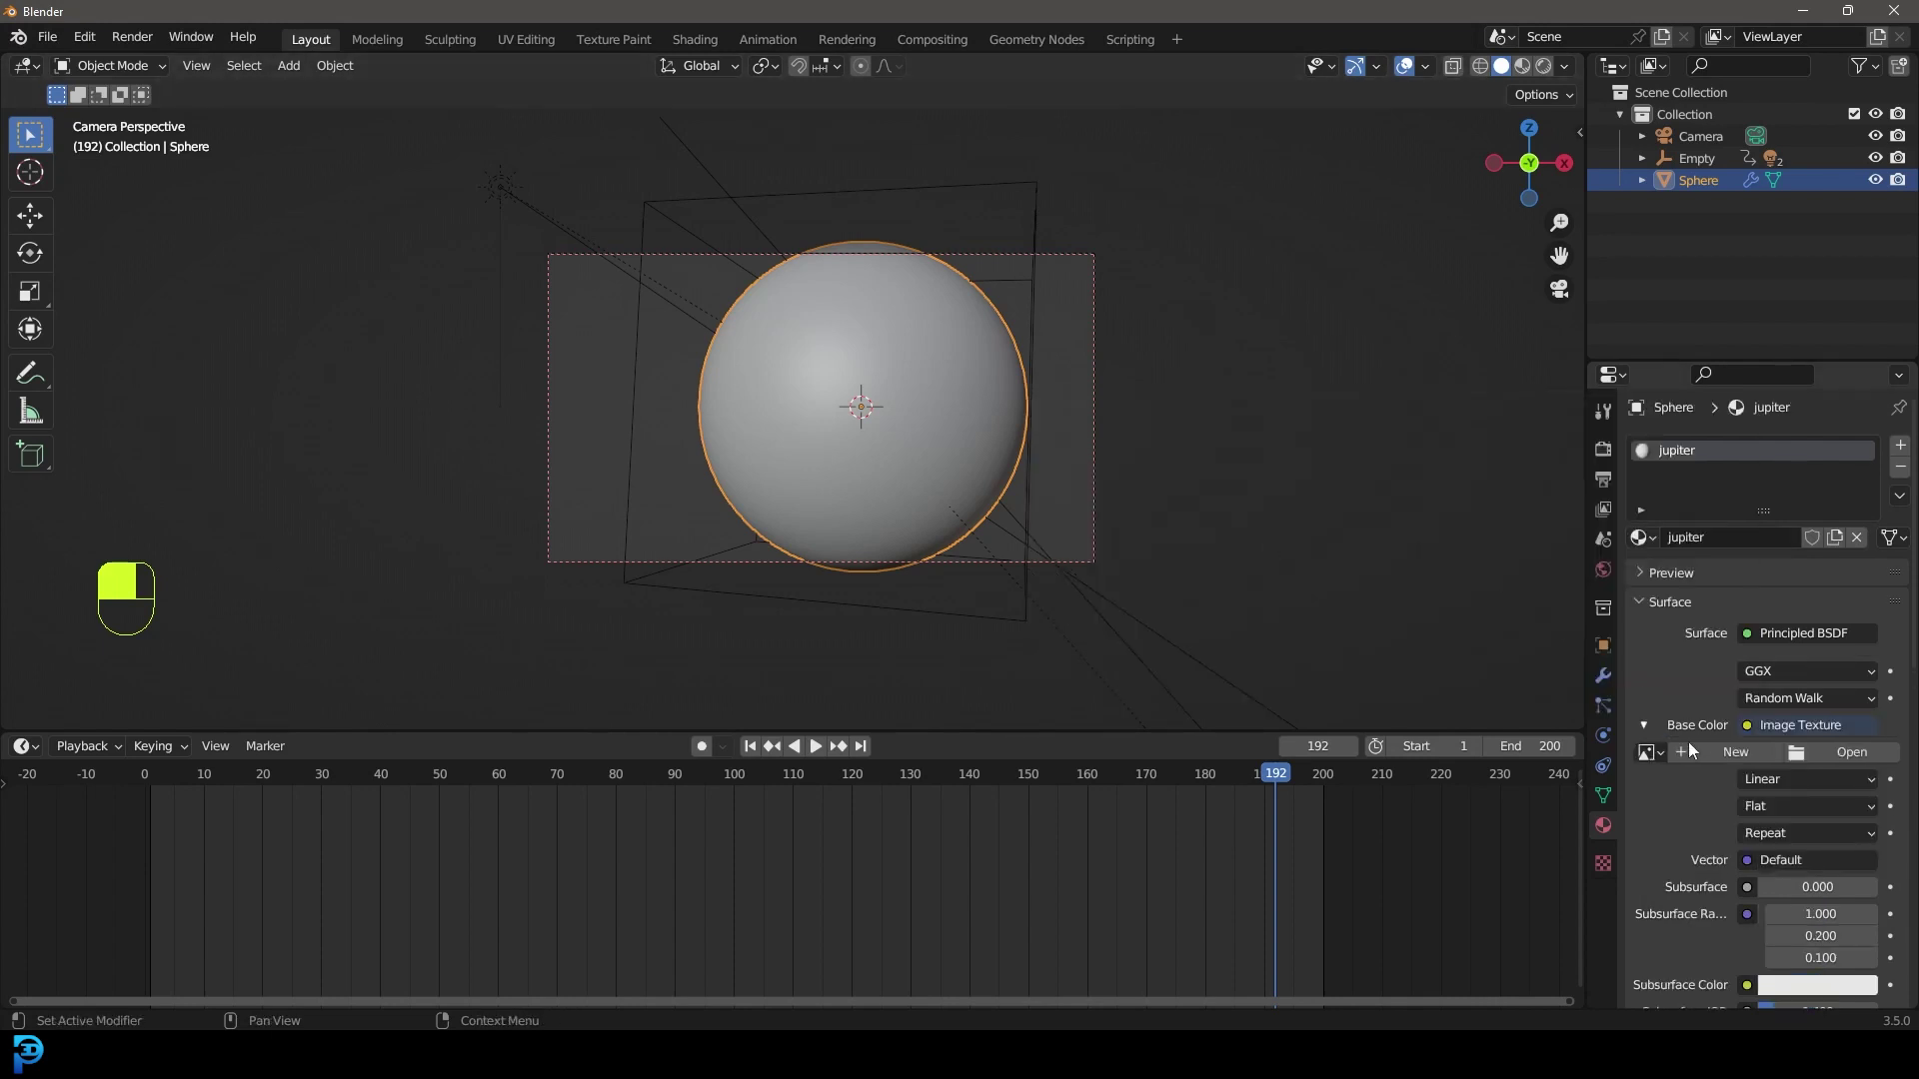
{"action": "left_click", "coordinate": [1851, 755]}
{"action": "left_click", "coordinate": [221, 533]}
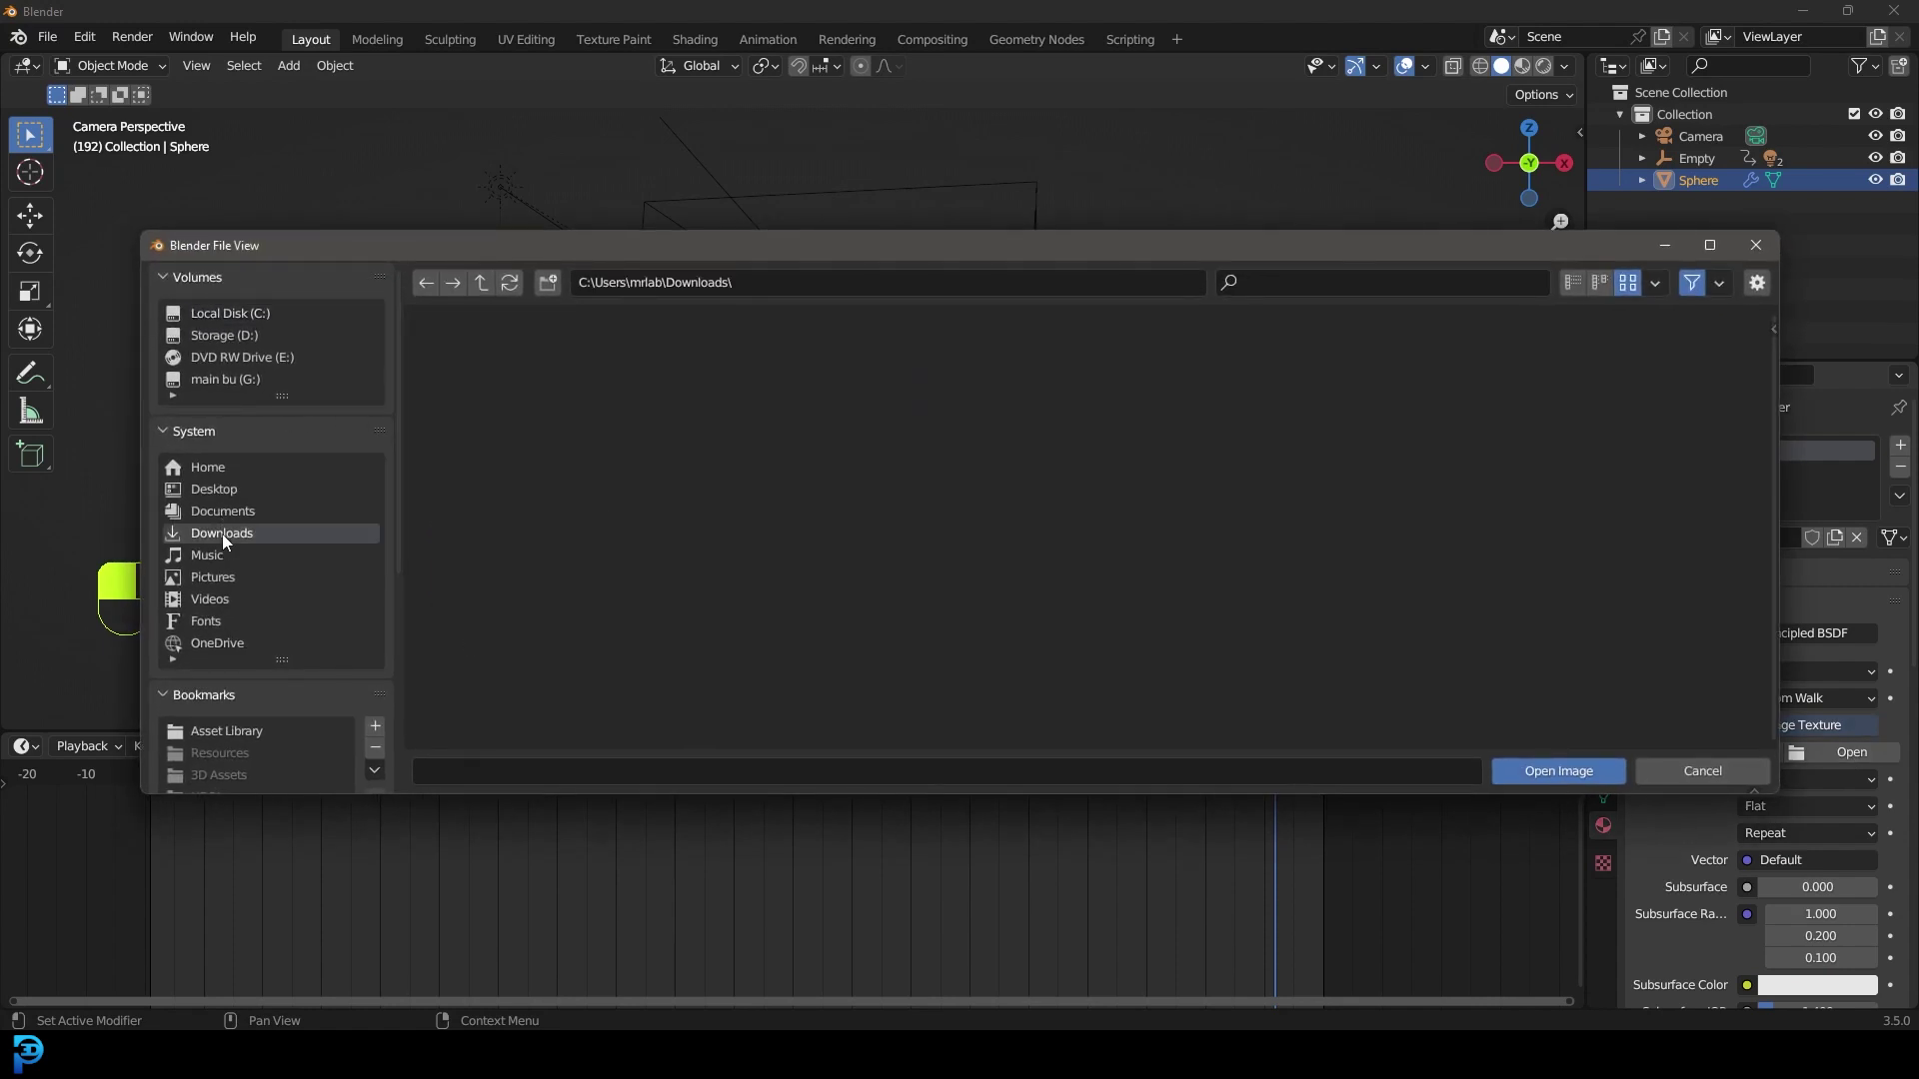
{"action": "left_click", "coordinate": [648, 425]}
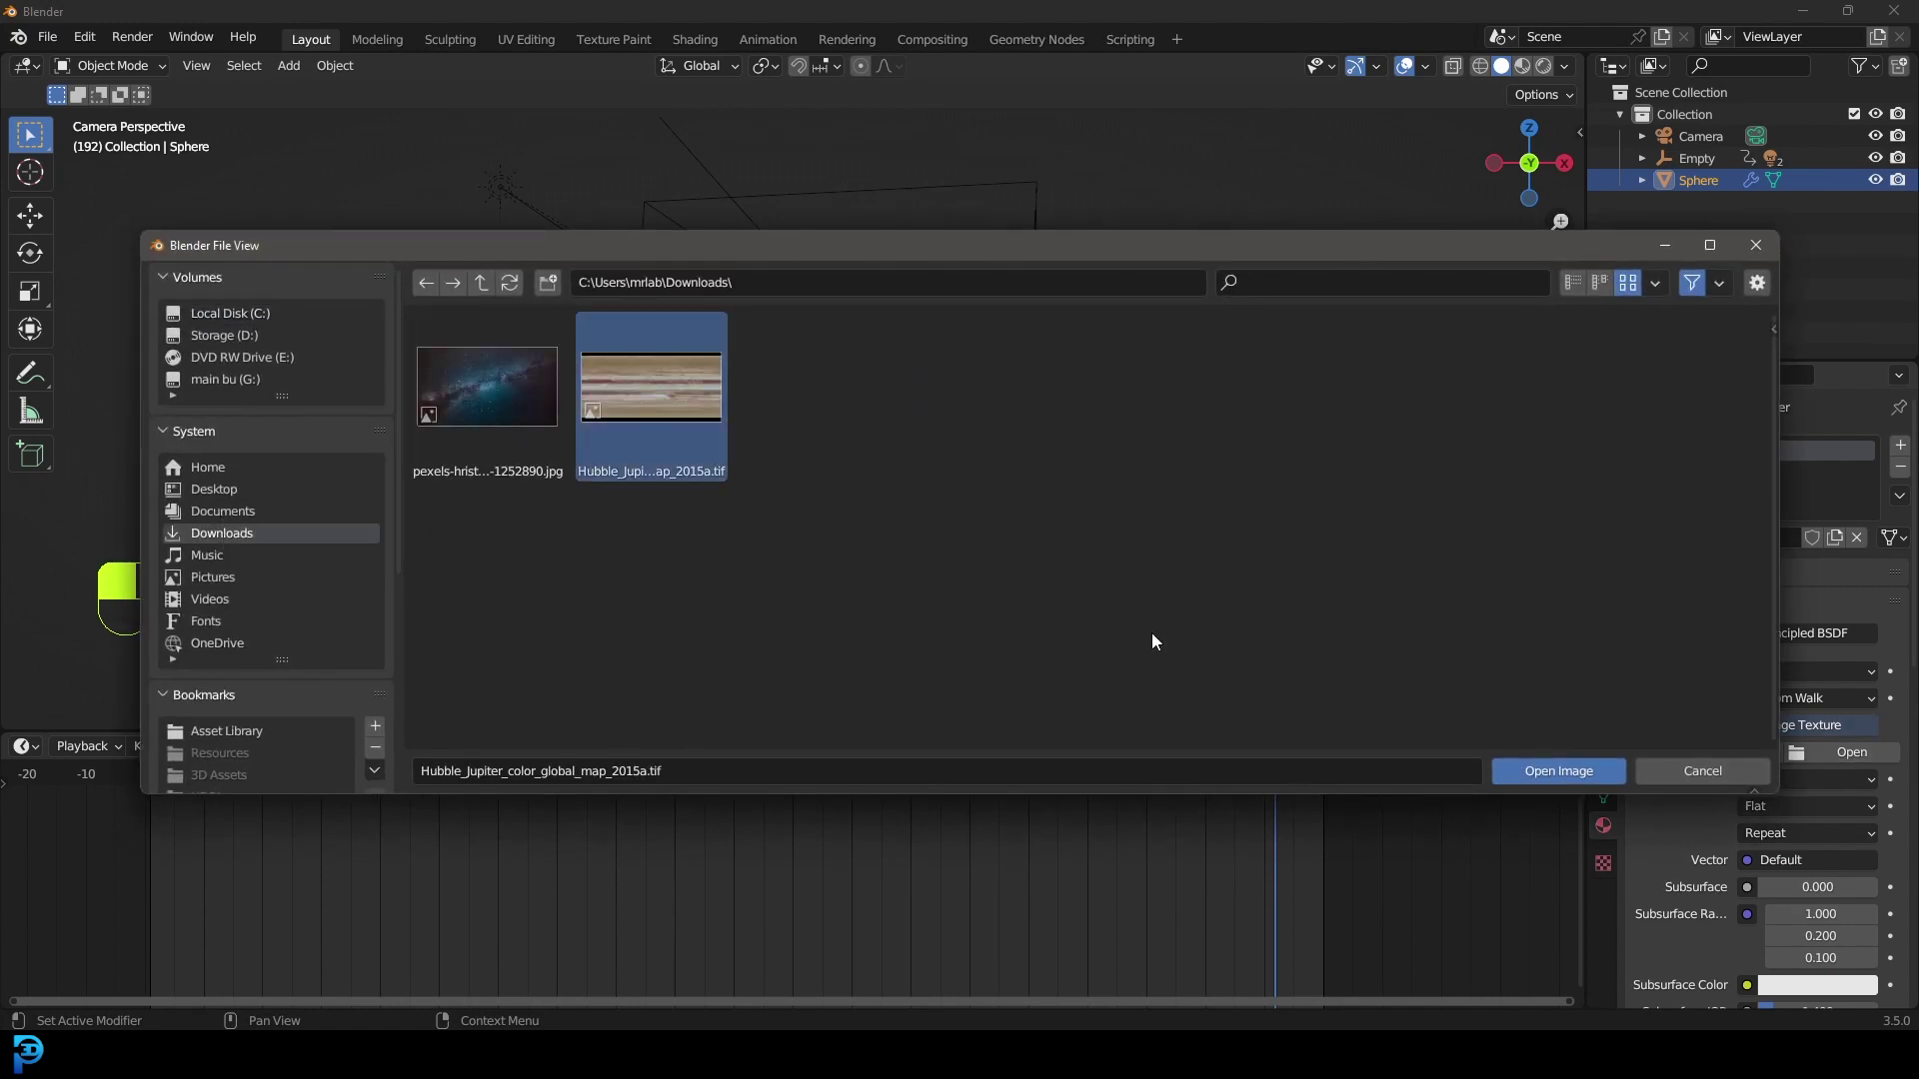
{"action": "left_click", "coordinate": [1536, 771]}
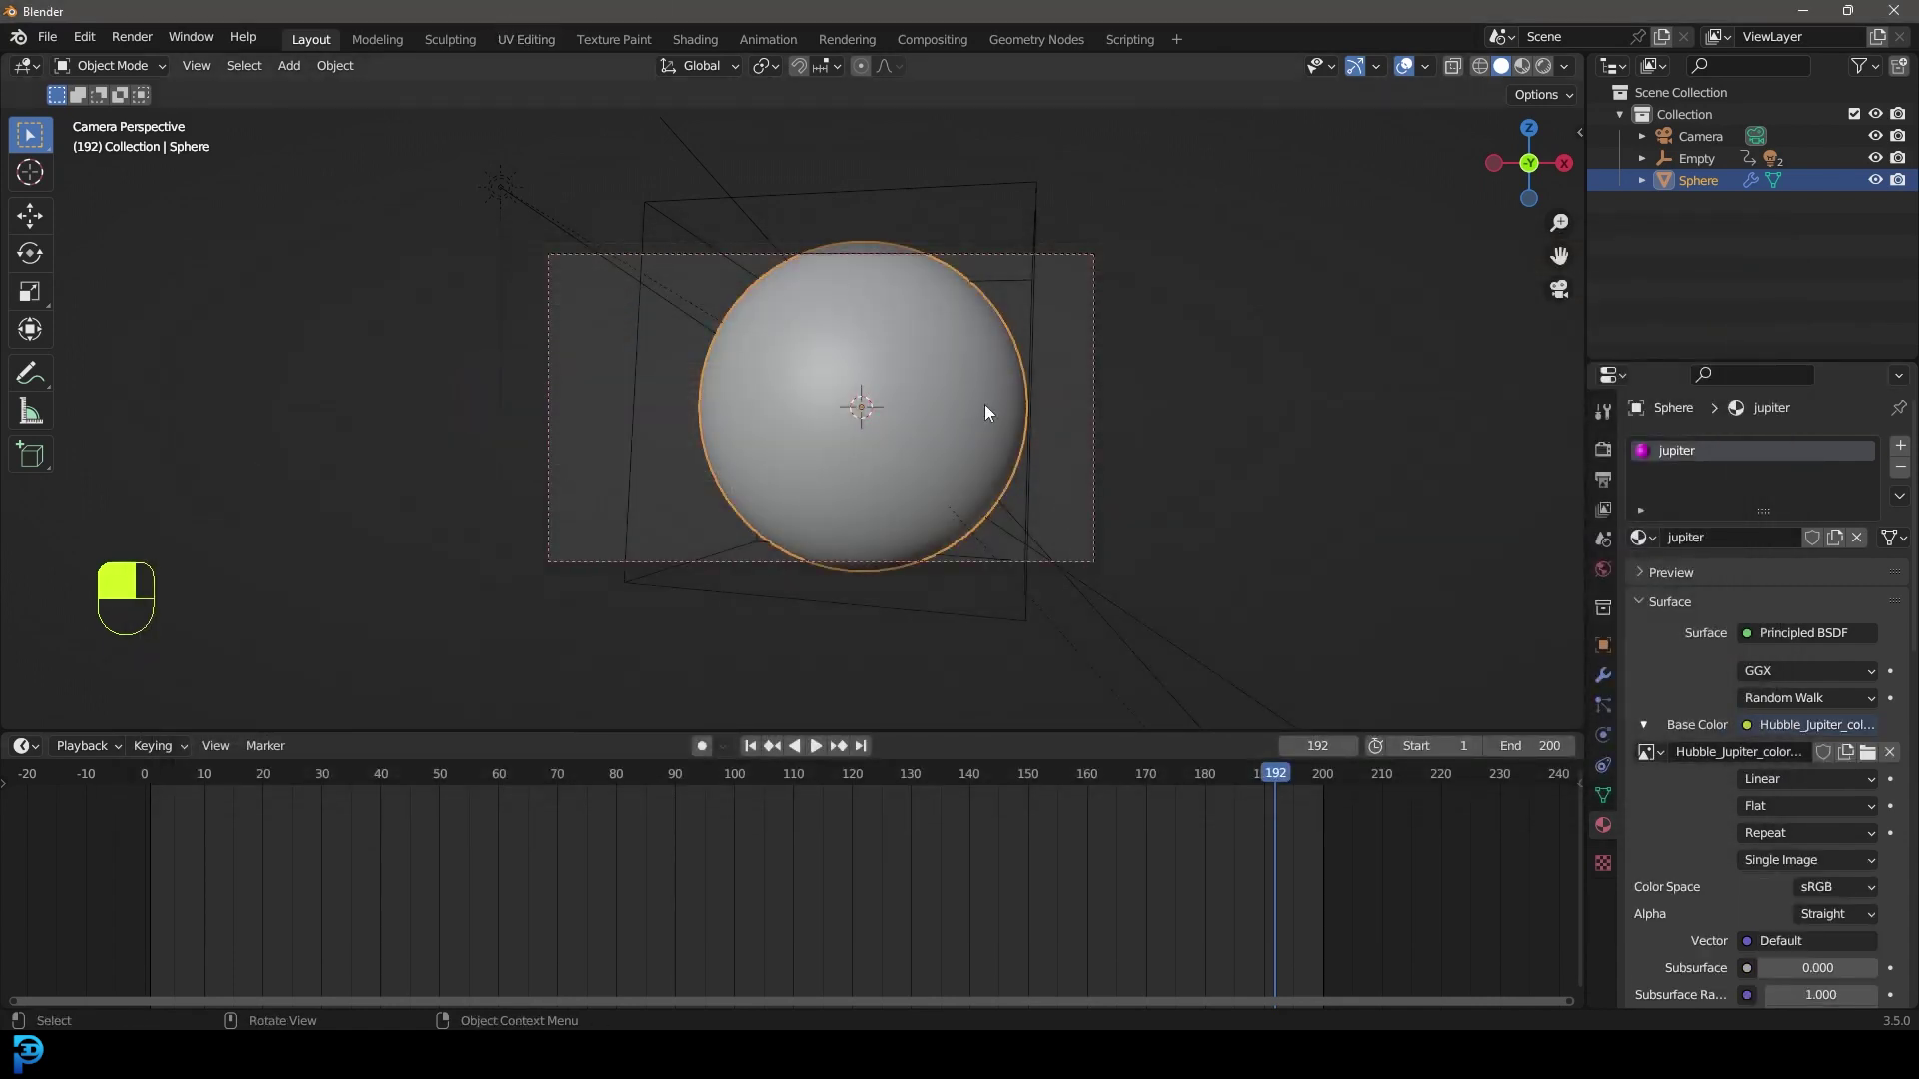
- Switch to Material Preview shading and orbit up to inspect the sphere's top pole
{"action": "key", "text": "z"}
{"action": "left_click", "coordinate": [1004, 532]}
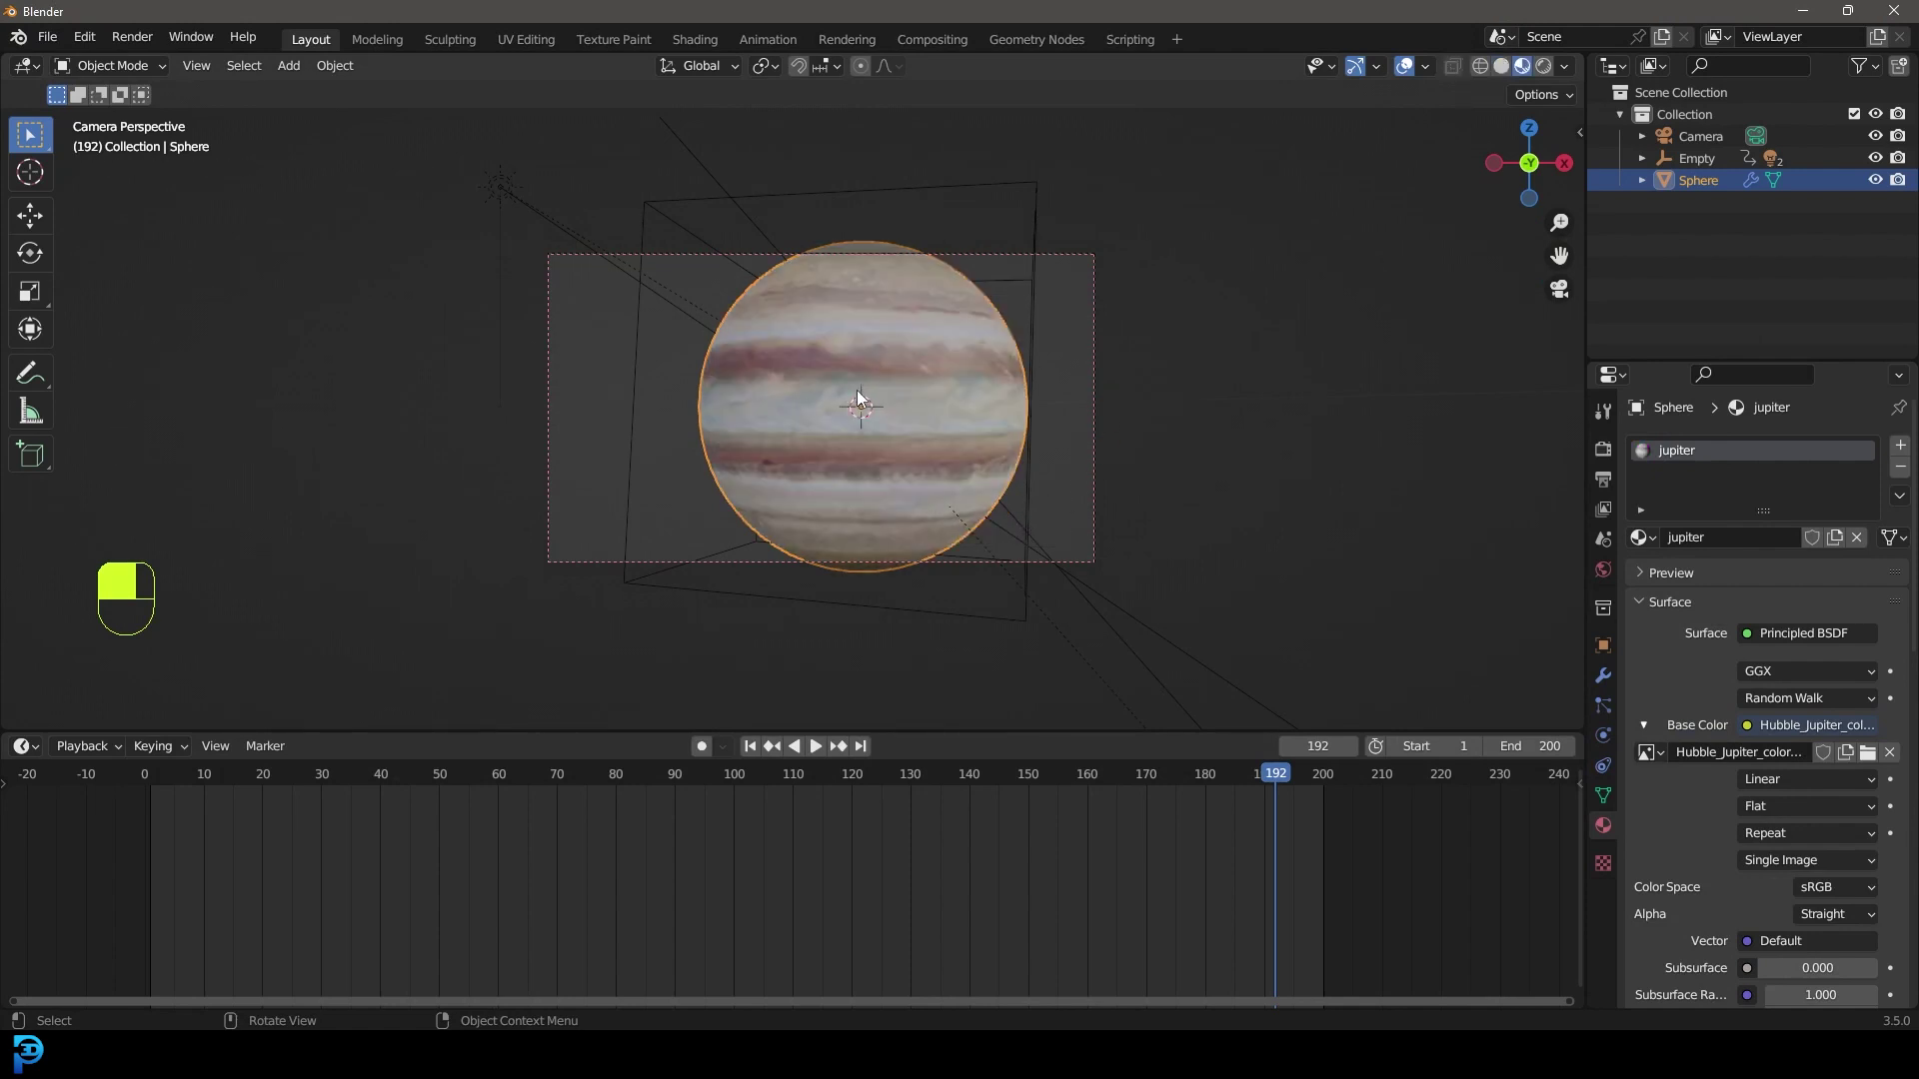
{"action": "middle_click_drag", "start_coordinate": [856, 397], "coordinate": [859, 283]}
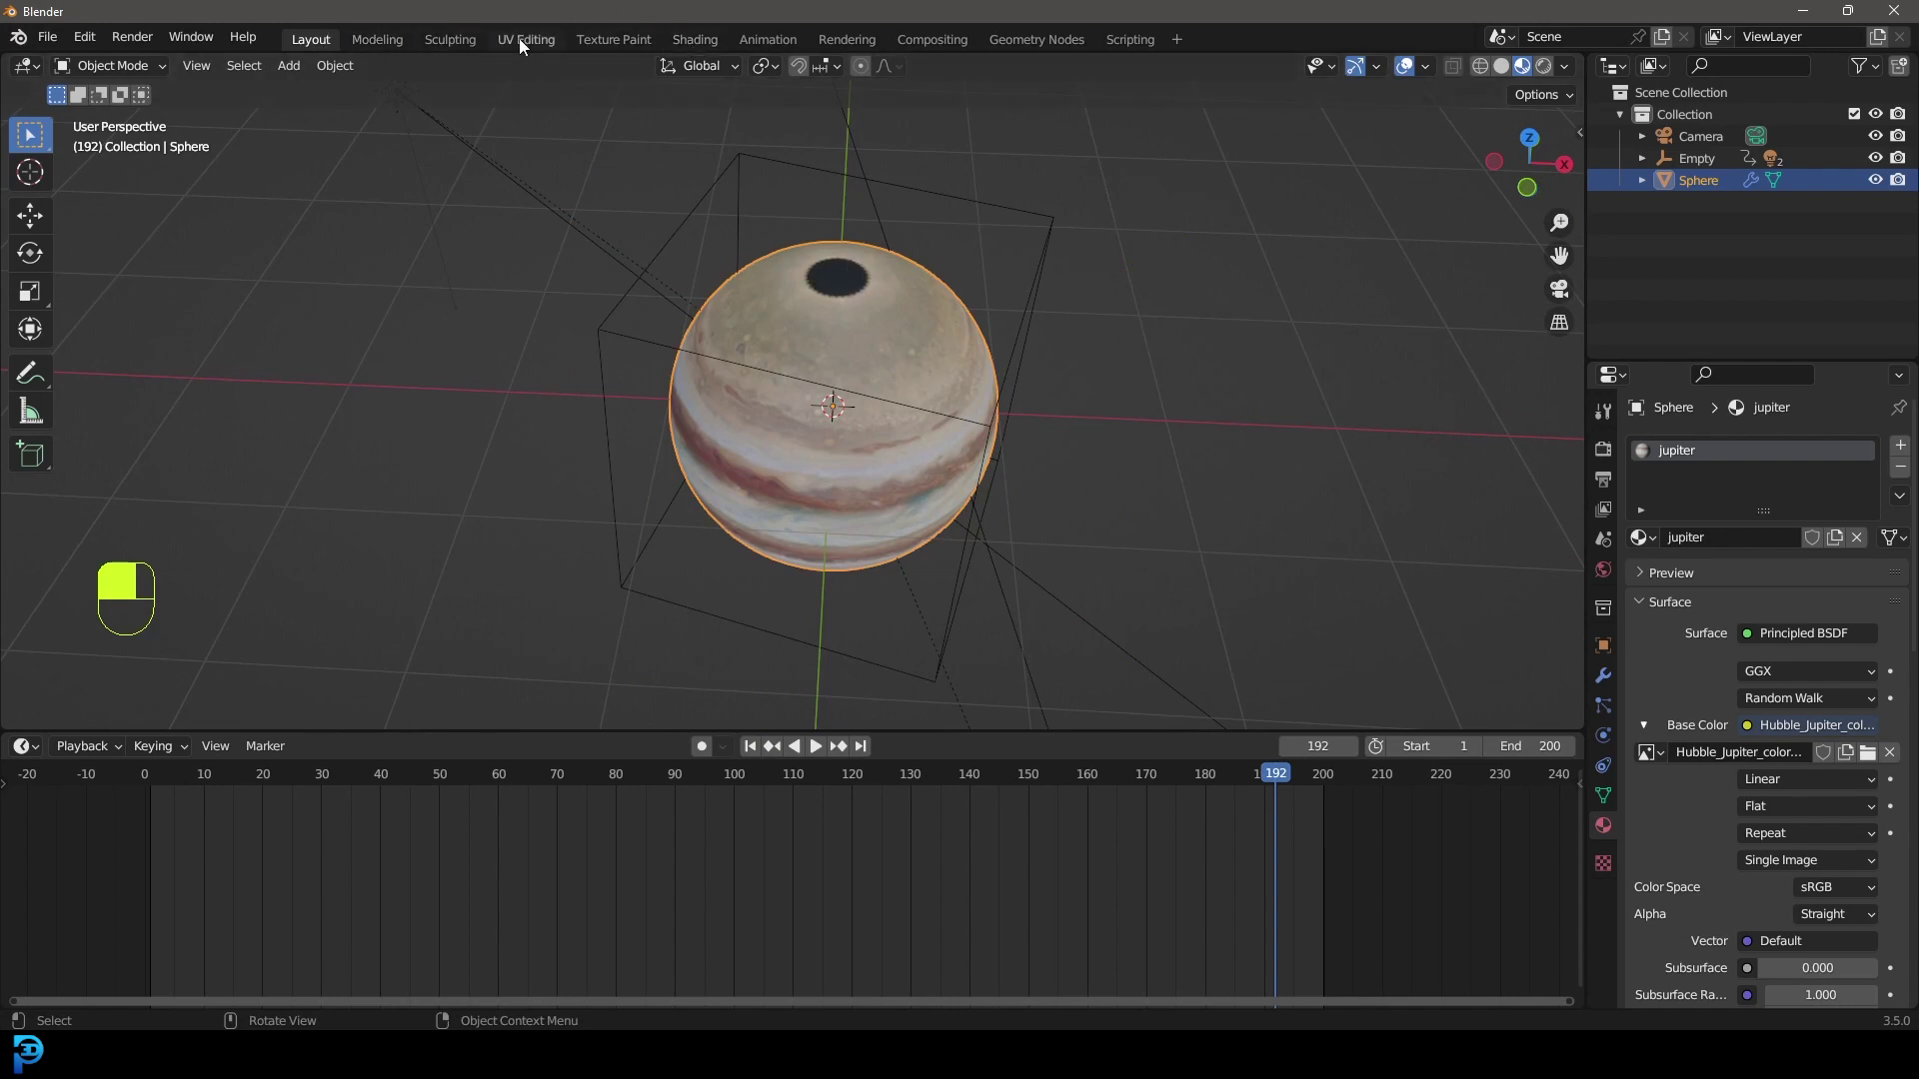
- In the UV Editing workspace, move the sphere's top UV row down
{"action": "left_click", "coordinate": [549, 40]}
{"action": "scroll", "coordinate": [369, 370], "scroll_direction": "down", "scroll_amount": 5}
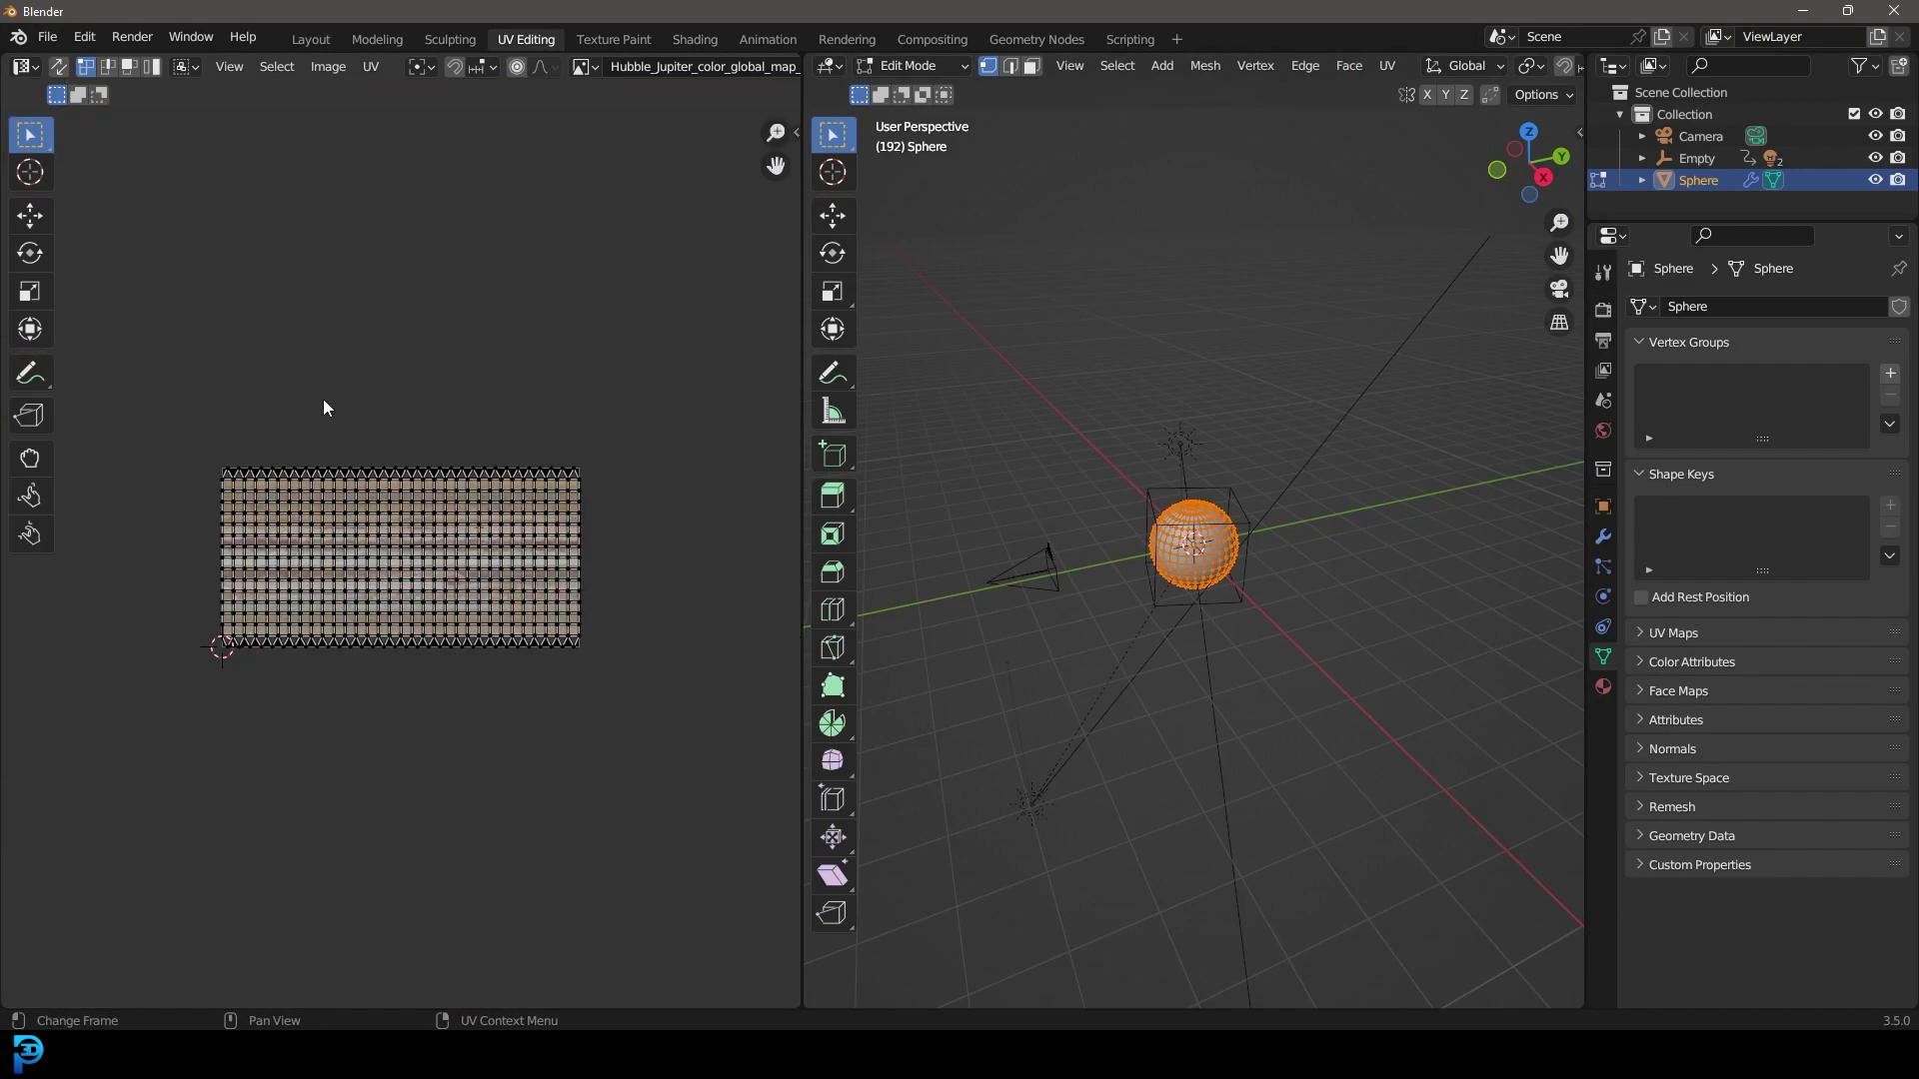
{"action": "left_click_drag", "start_coordinate": [153, 406], "coordinate": [633, 471]}
{"action": "scroll", "coordinate": [639, 646], "scroll_direction": "up", "scroll_amount": 6}
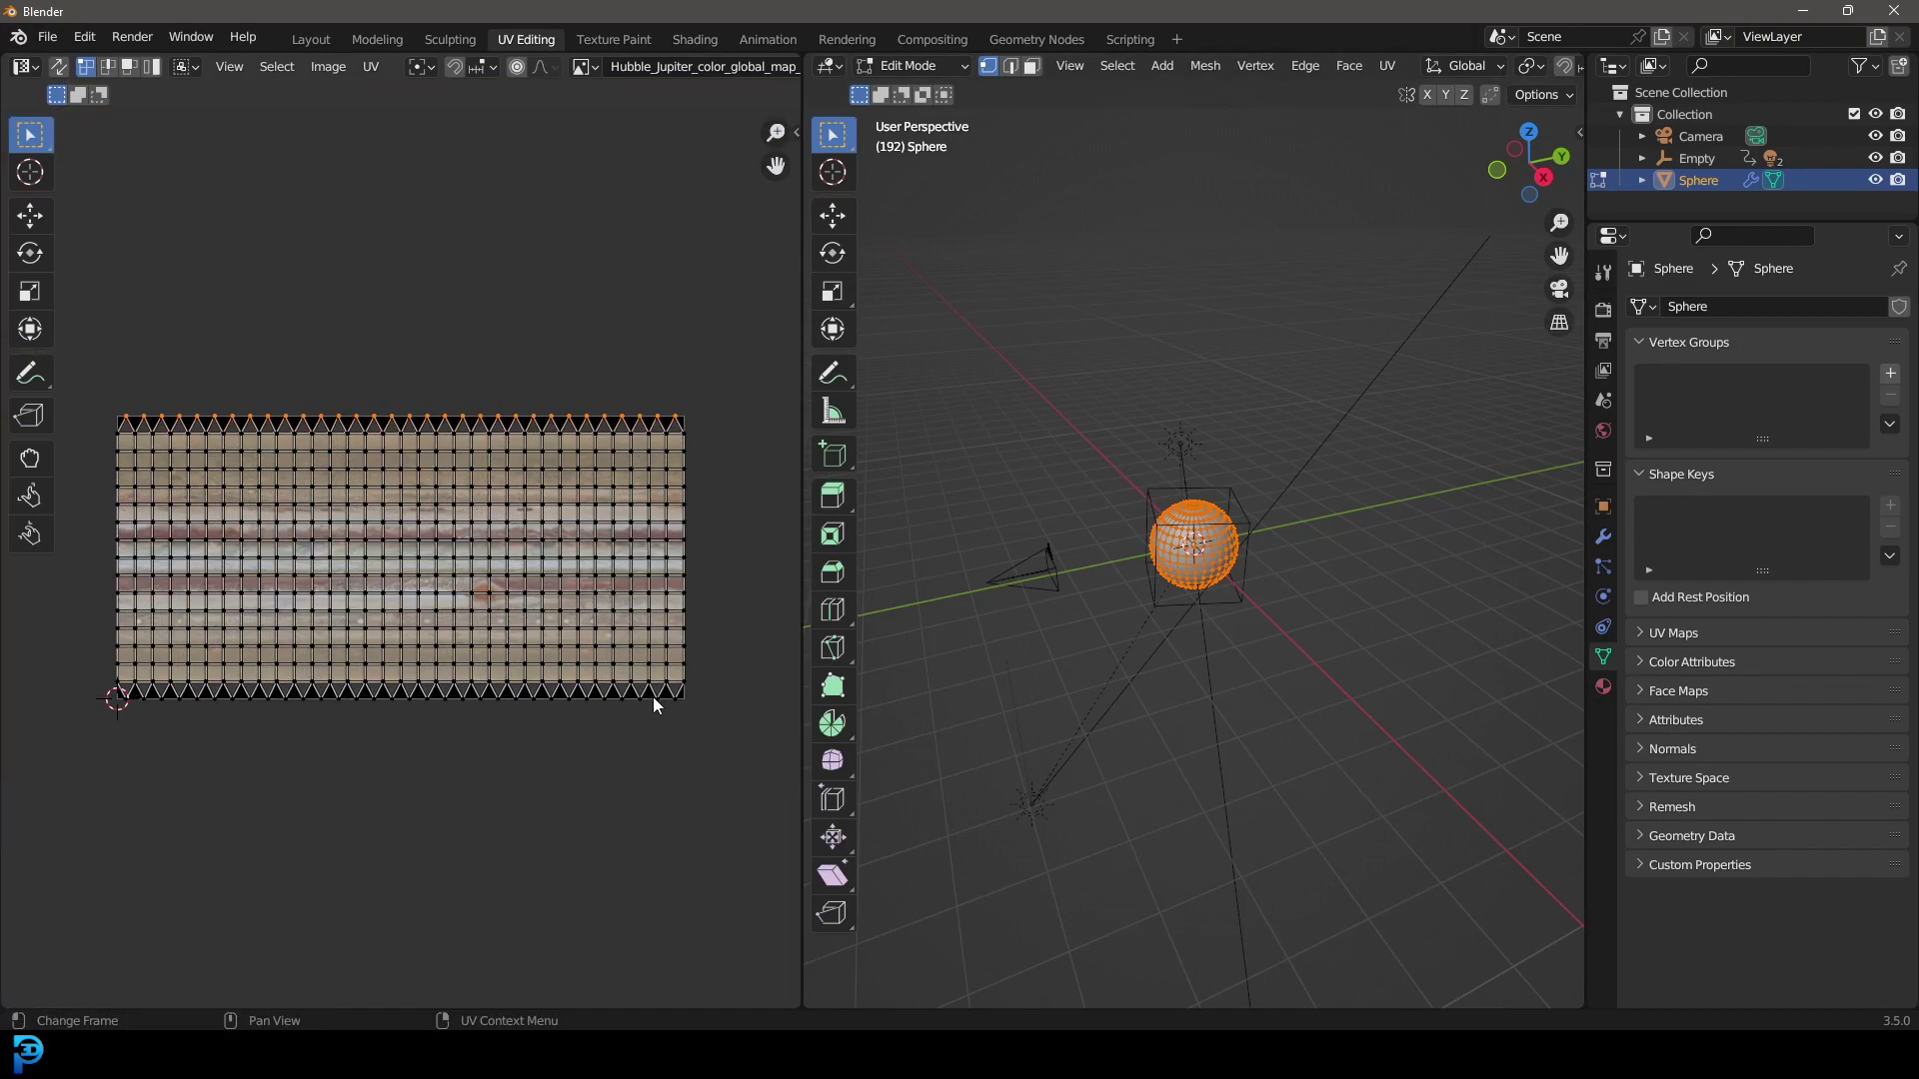
{"action": "key", "text": "g"}
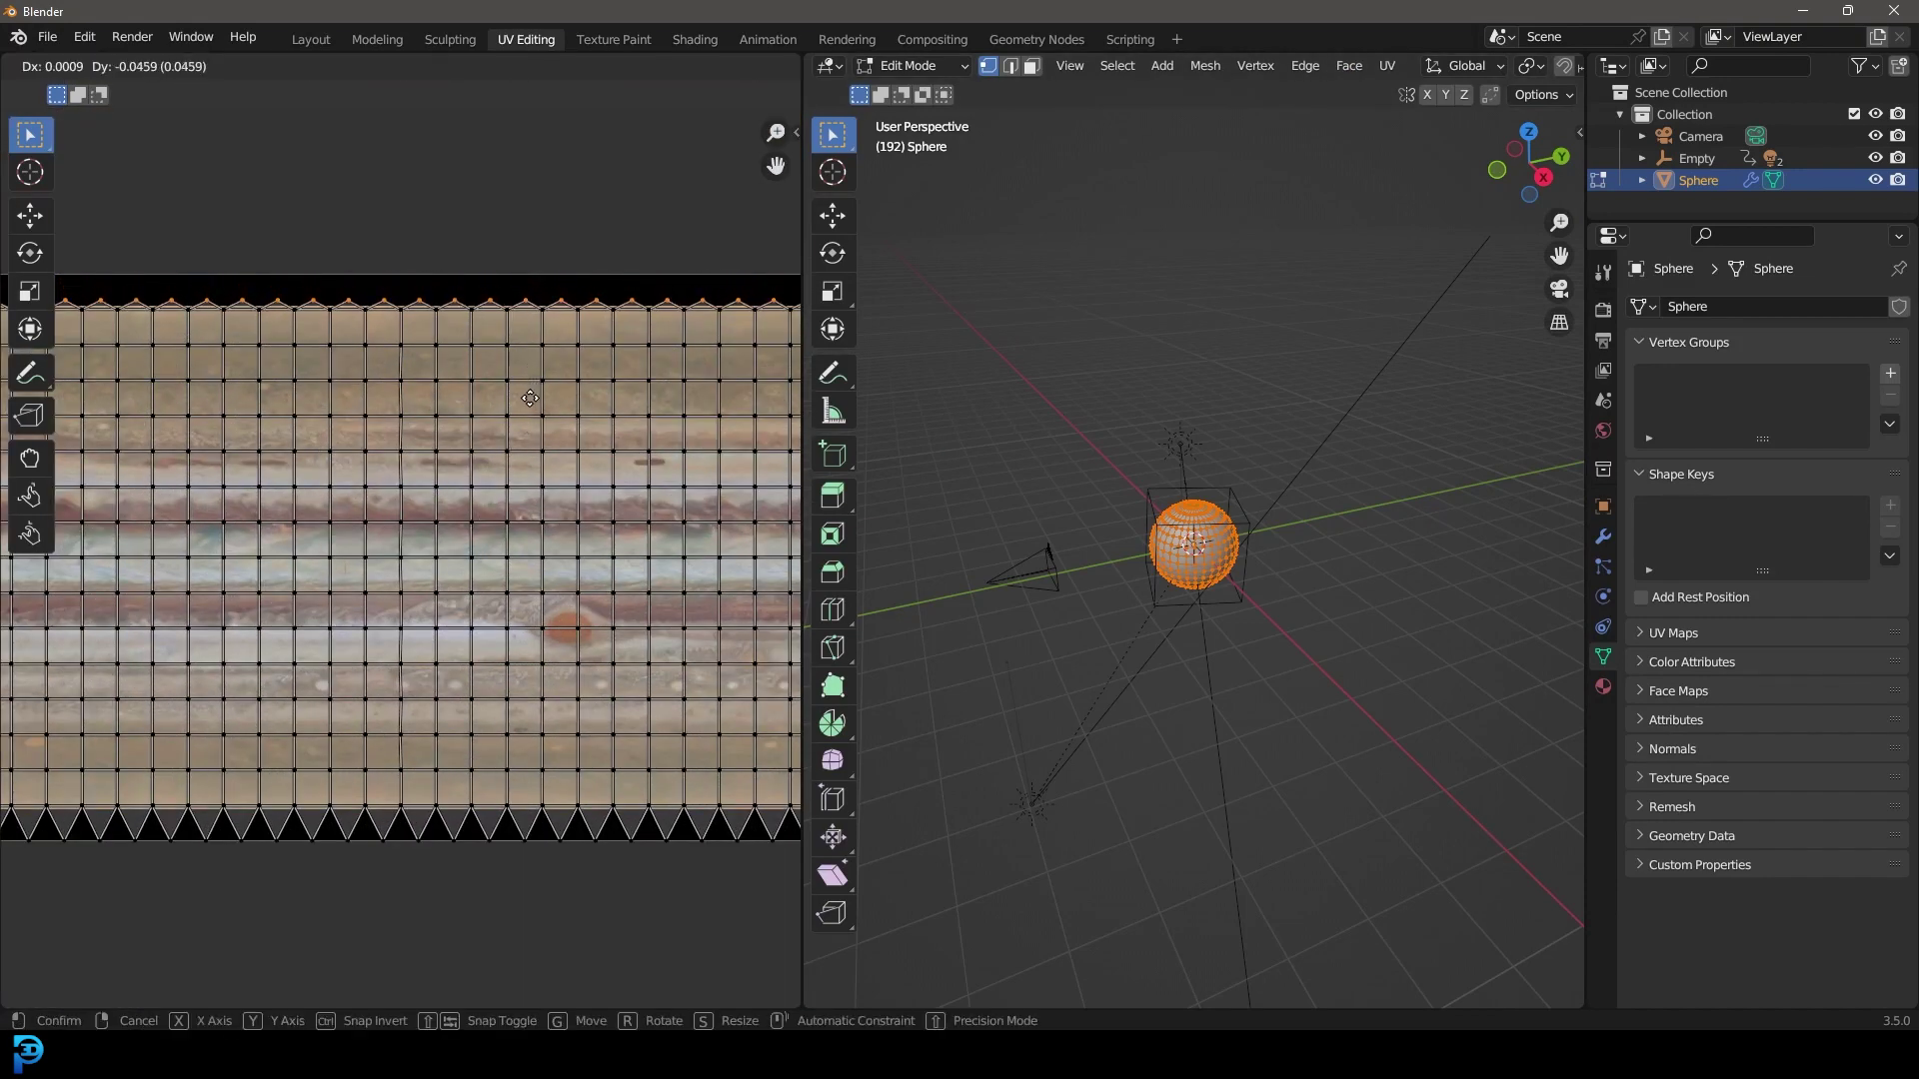
{"action": "left_click", "coordinate": [529, 408]}
- Move the bottom UV row up, then return to Object Mode
{"action": "scroll", "coordinate": [537, 430], "scroll_direction": "down", "scroll_amount": 1}
{"action": "scroll", "coordinate": [538, 430], "scroll_direction": "down", "scroll_amount": 4}
{"action": "left_click_drag", "start_coordinate": [621, 582], "coordinate": [124, 518]}
{"action": "scroll", "coordinate": [346, 596], "scroll_direction": "up", "scroll_amount": 2}
{"action": "scroll", "coordinate": [346, 595], "scroll_direction": "up", "scroll_amount": 1}
{"action": "key", "text": "g"}
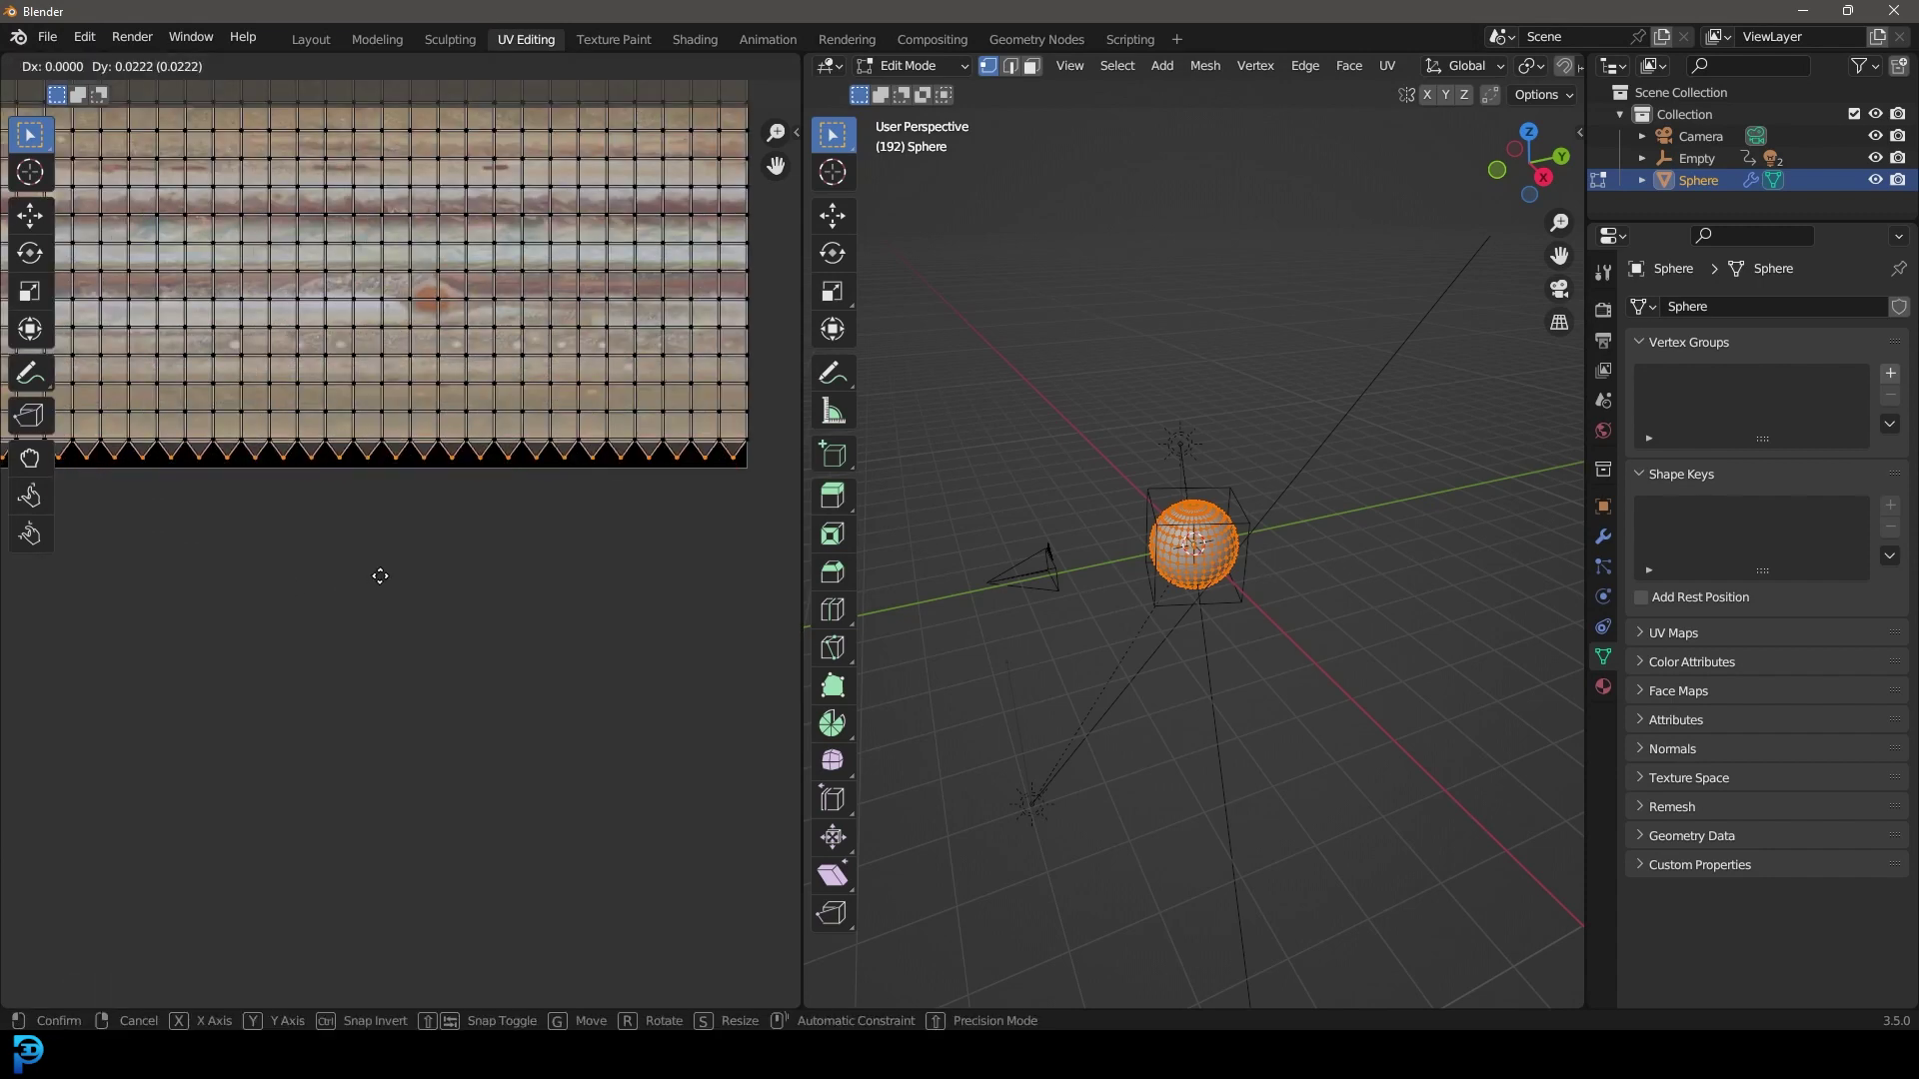
{"action": "left_click", "coordinate": [380, 568]}
{"action": "scroll", "coordinate": [1194, 545], "scroll_direction": "up", "scroll_amount": 3}
{"action": "key", "text": "Tab"}
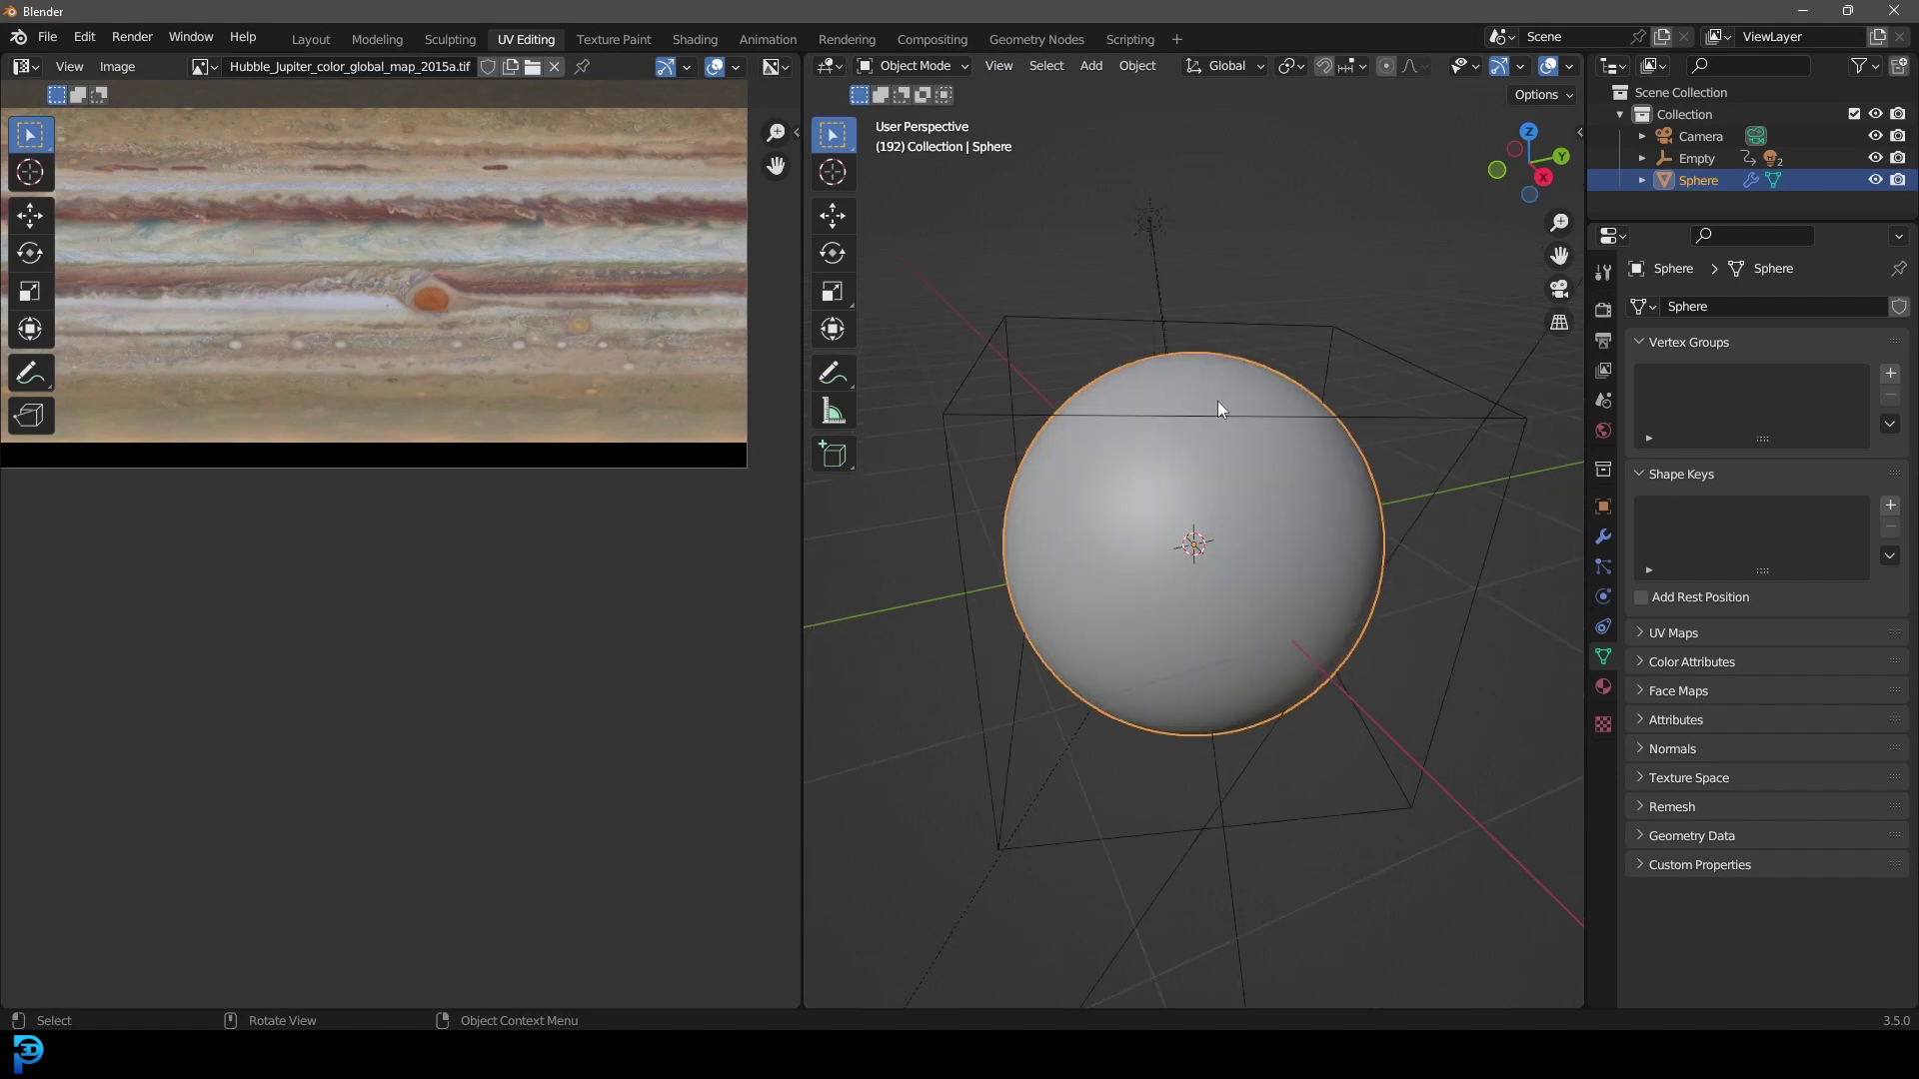
- Check the pole in Material Preview, then fit the camera view to the viewport
{"action": "key", "text": "z"}
{"action": "left_click", "coordinate": [1232, 454]}
{"action": "middle_click_drag", "start_coordinate": [1203, 367], "coordinate": [1189, 423]}
{"action": "scroll", "coordinate": [1189, 557], "scroll_direction": "down", "scroll_amount": 3}
{"action": "key", "text": "KP_0"}
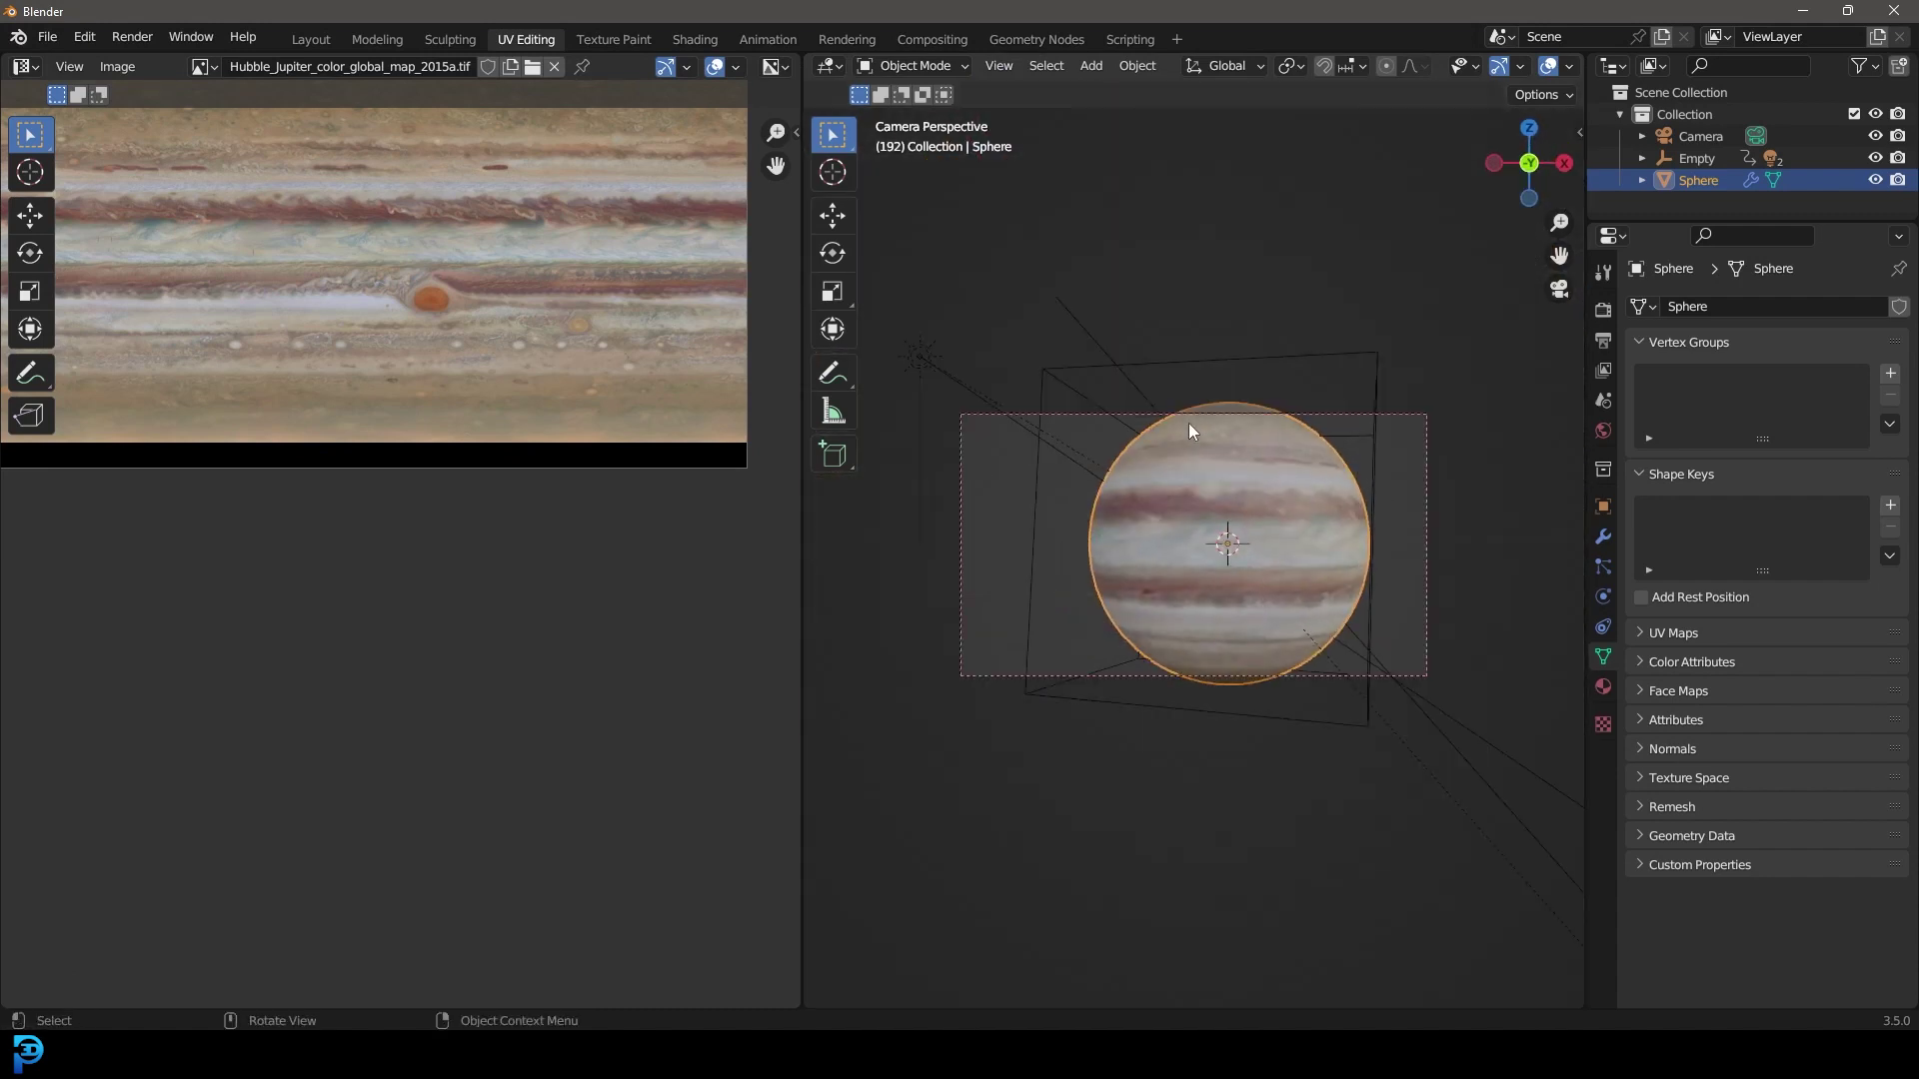
{"action": "key", "text": "Home"}
{"action": "scroll", "coordinate": [1305, 474], "scroll_direction": "down", "scroll_amount": 2}
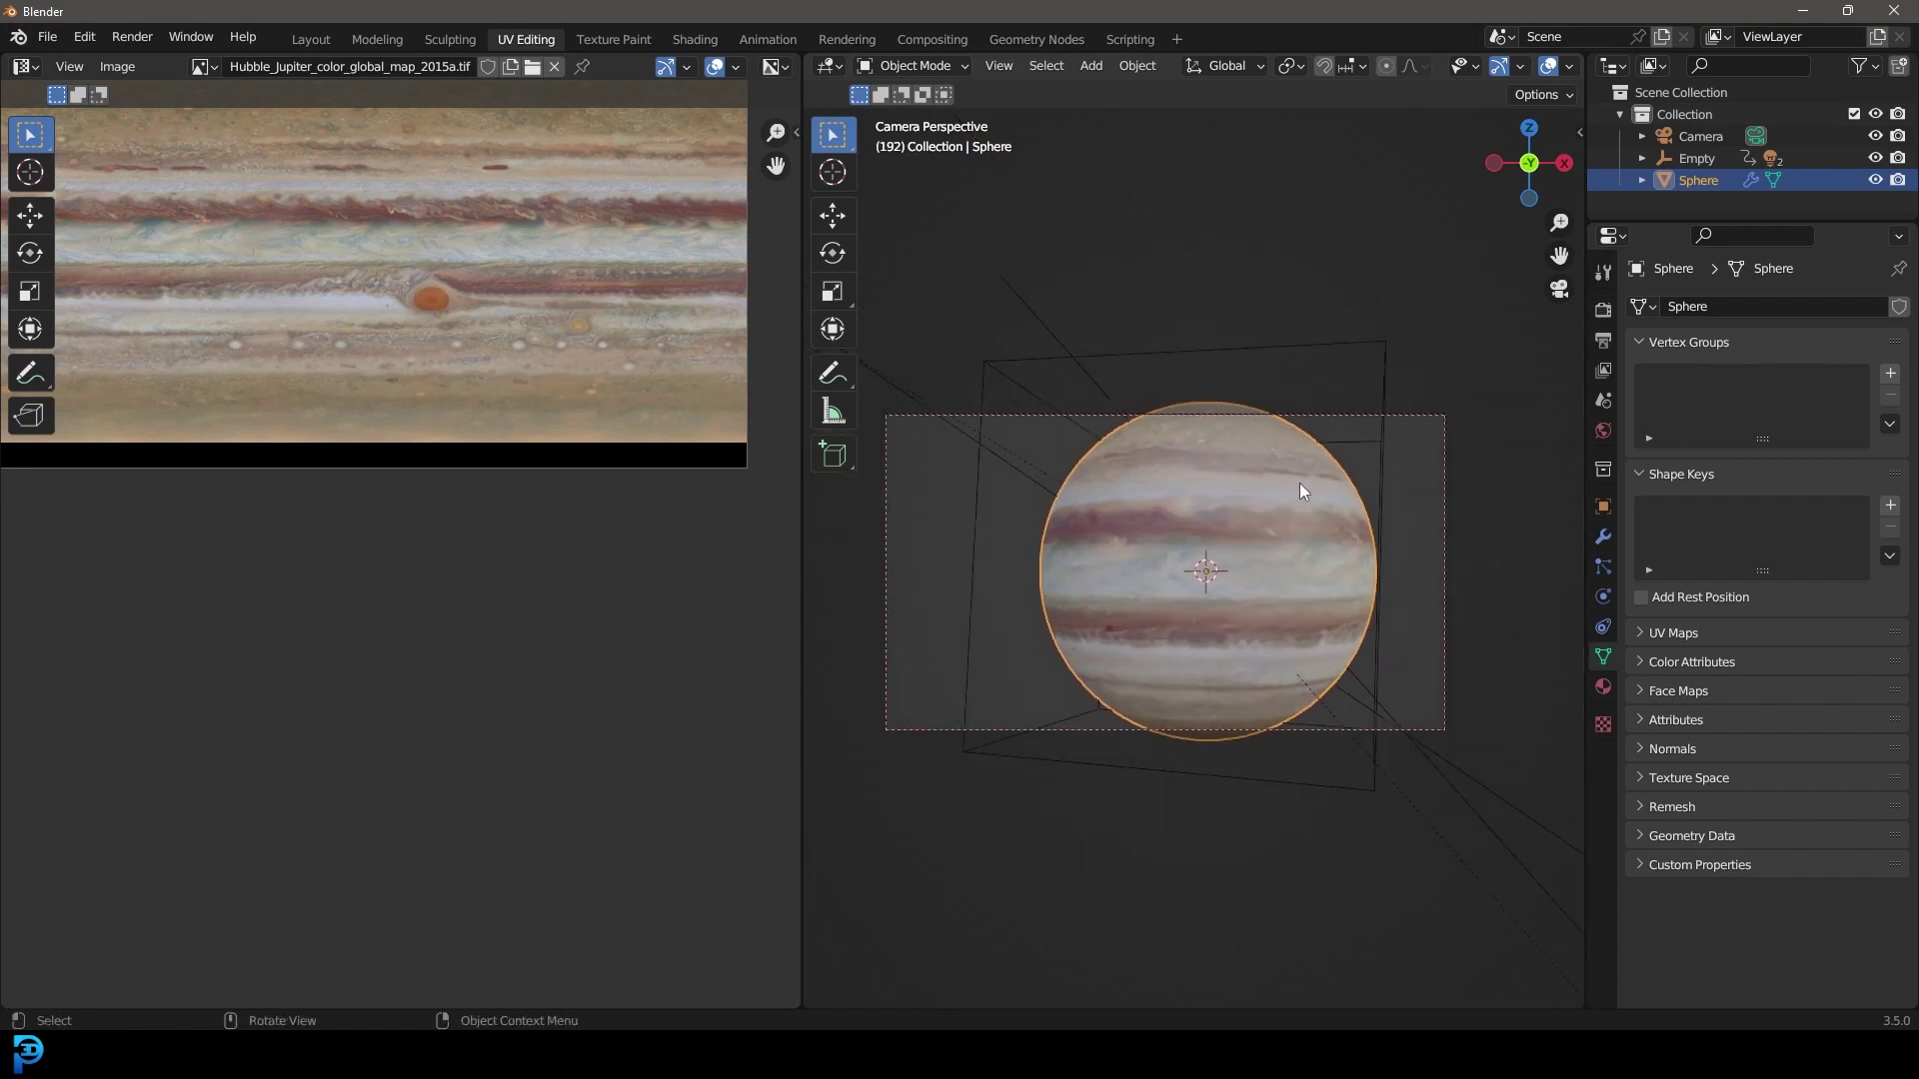
- In the Layout workspace, rotate the sphere and keyframe its rotation at frame 1
{"action": "left_click", "coordinate": [306, 39]}
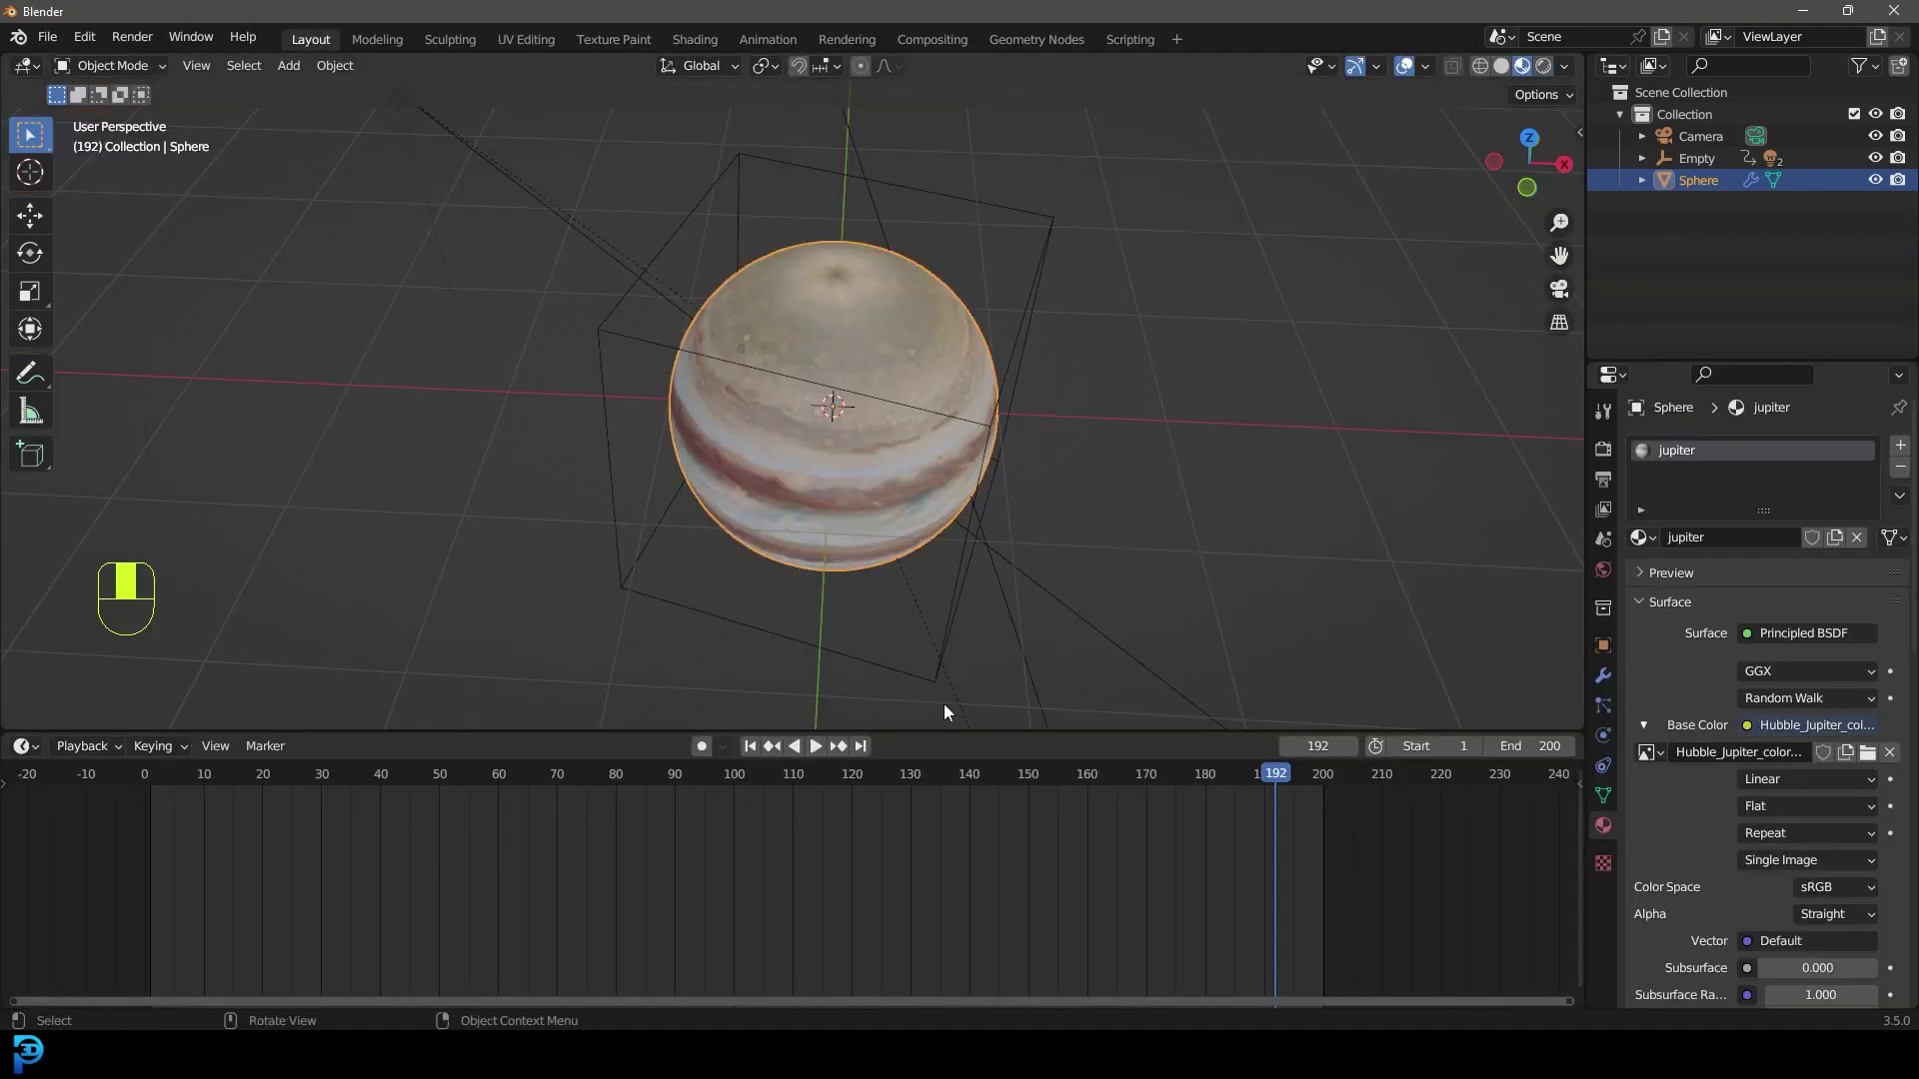
{"action": "key", "text": "shift+Left"}
{"action": "key", "text": "KP_0"}
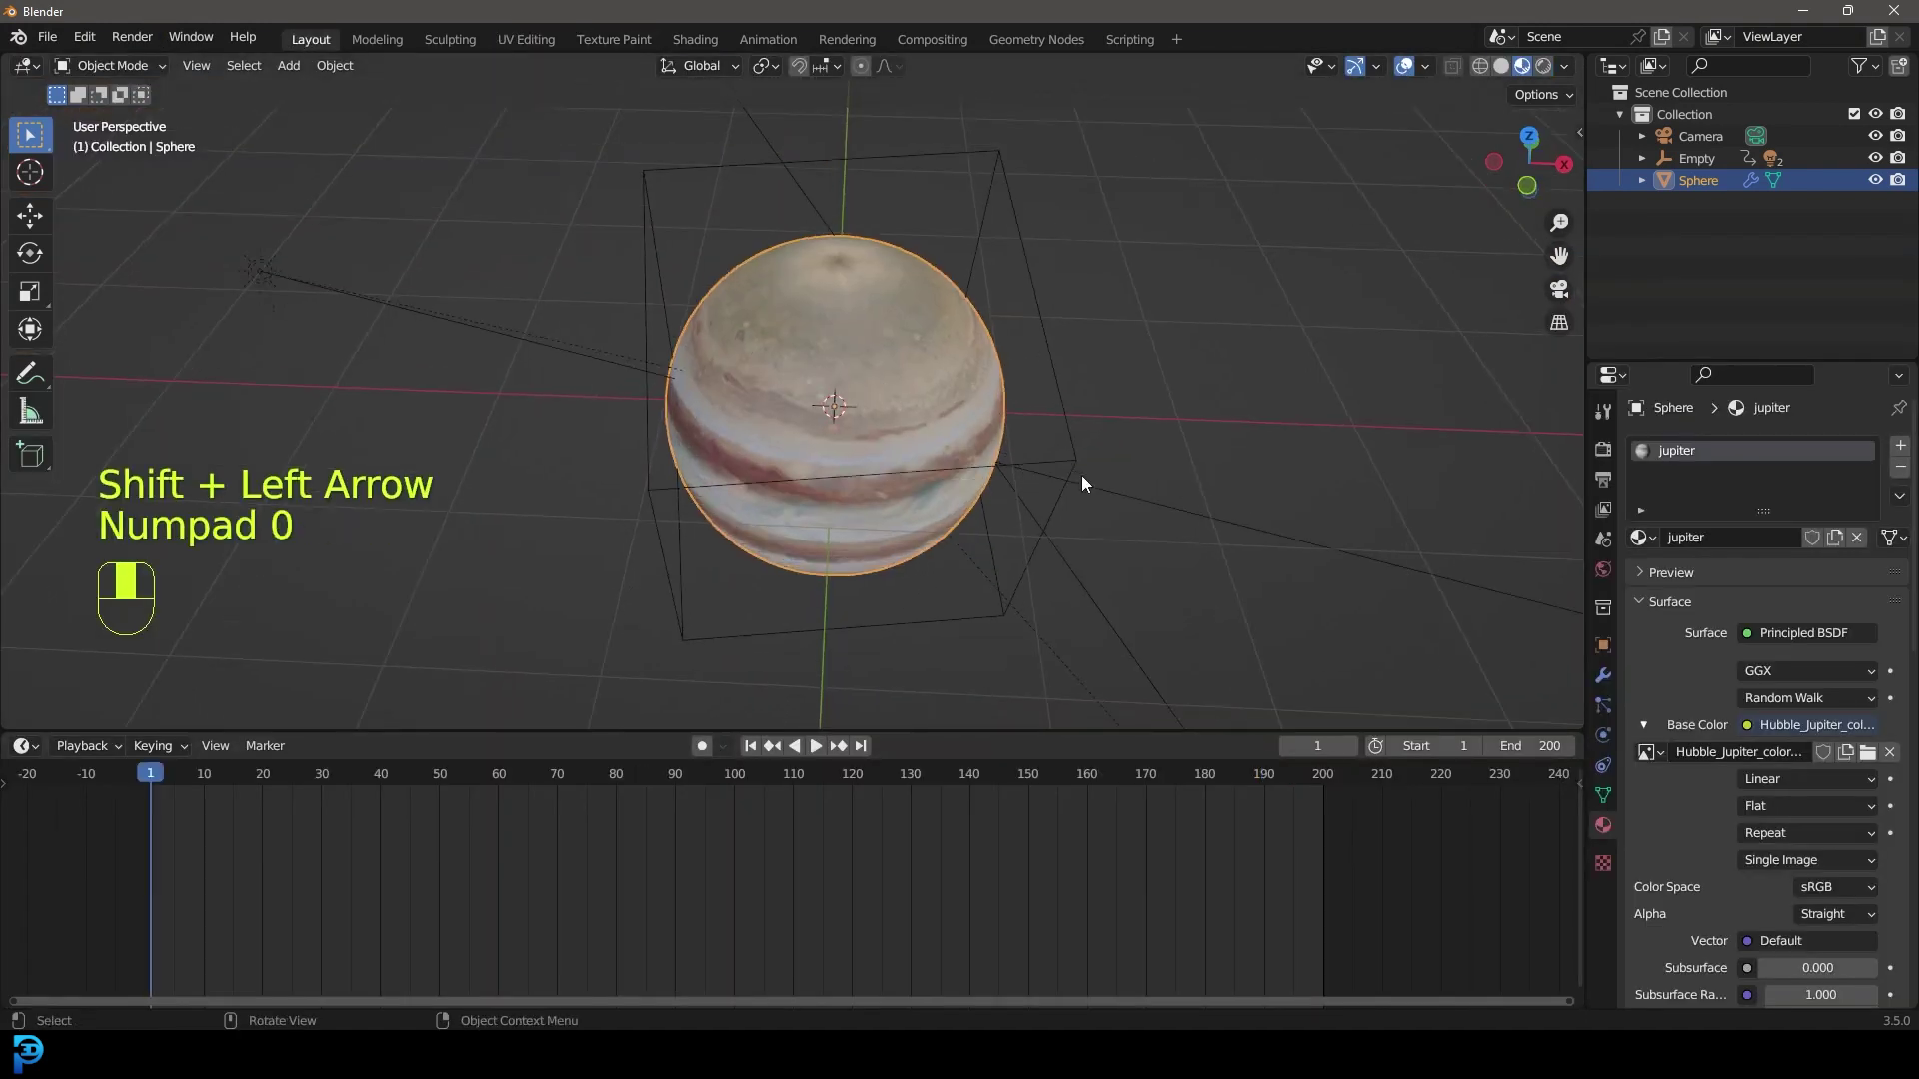
{"action": "scroll", "coordinate": [990, 470], "scroll_direction": "up", "scroll_amount": 2}
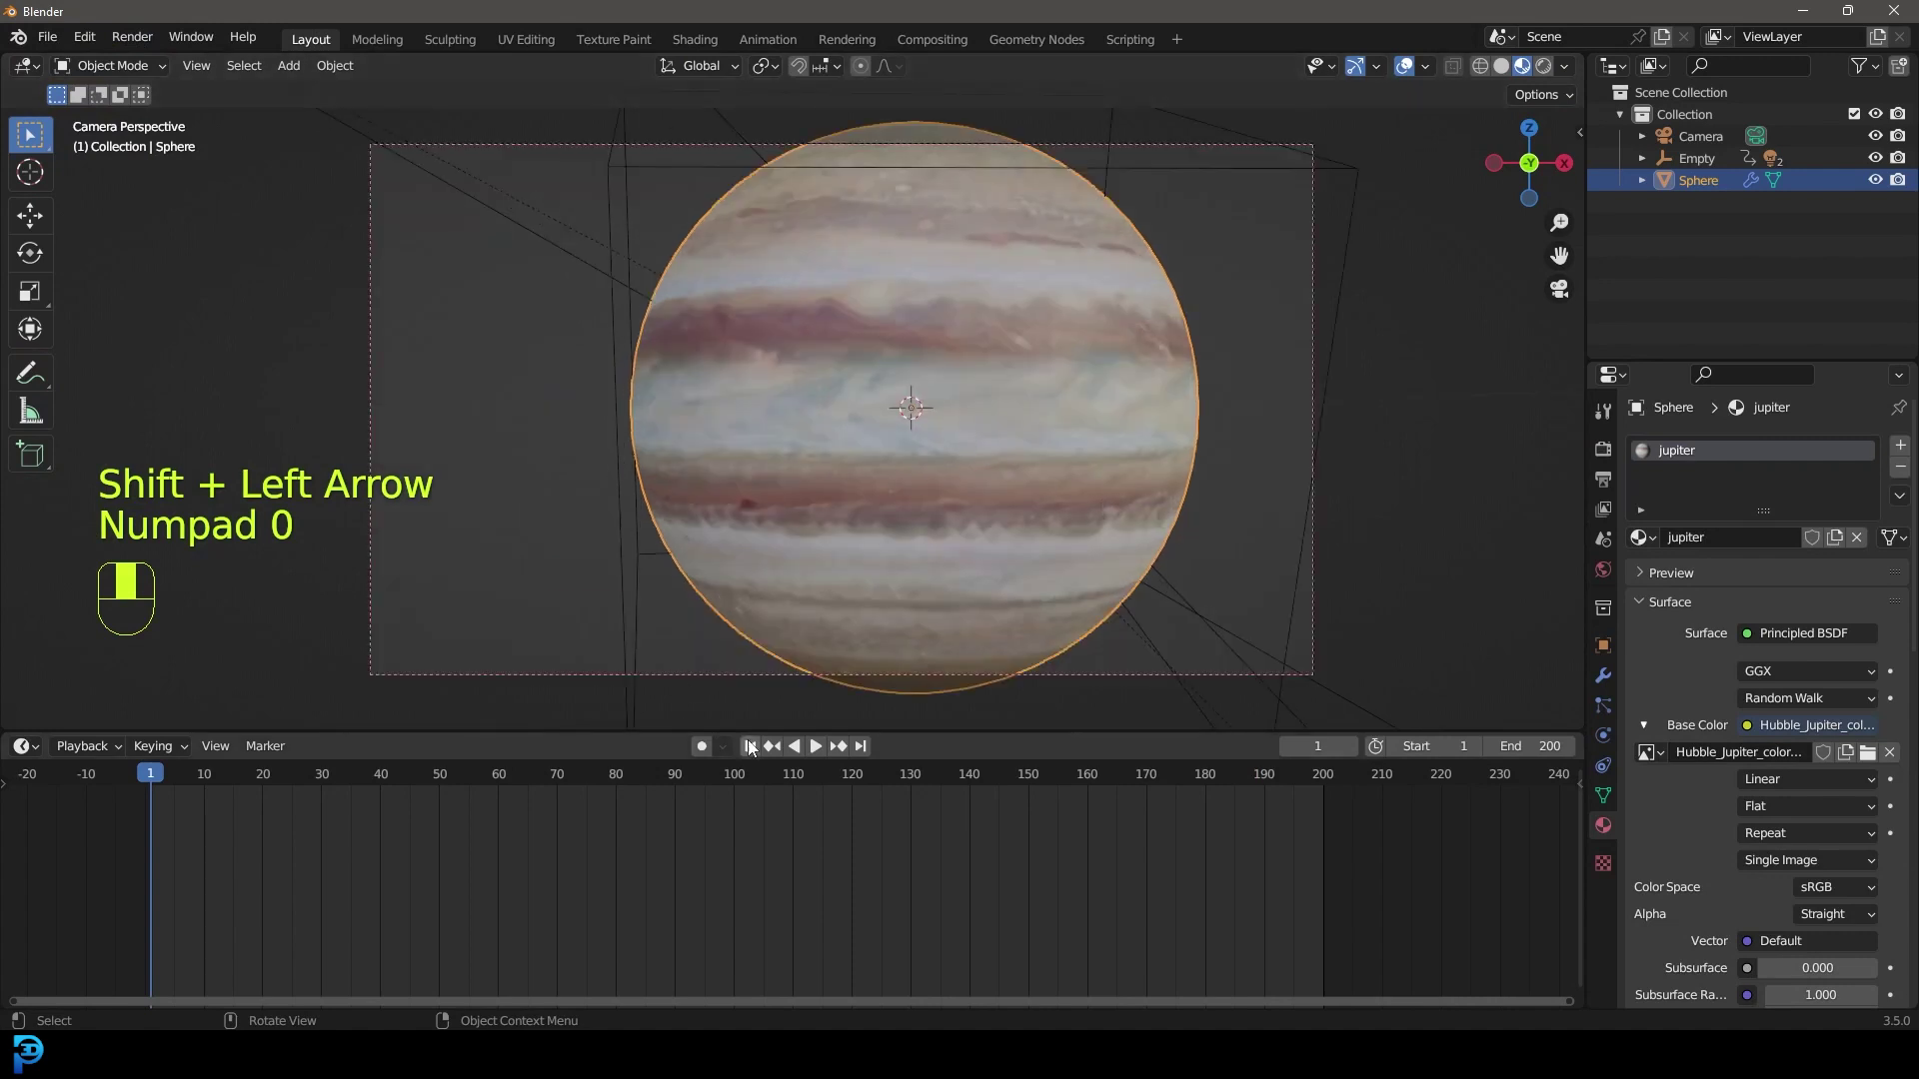
{"action": "key", "text": "r"}
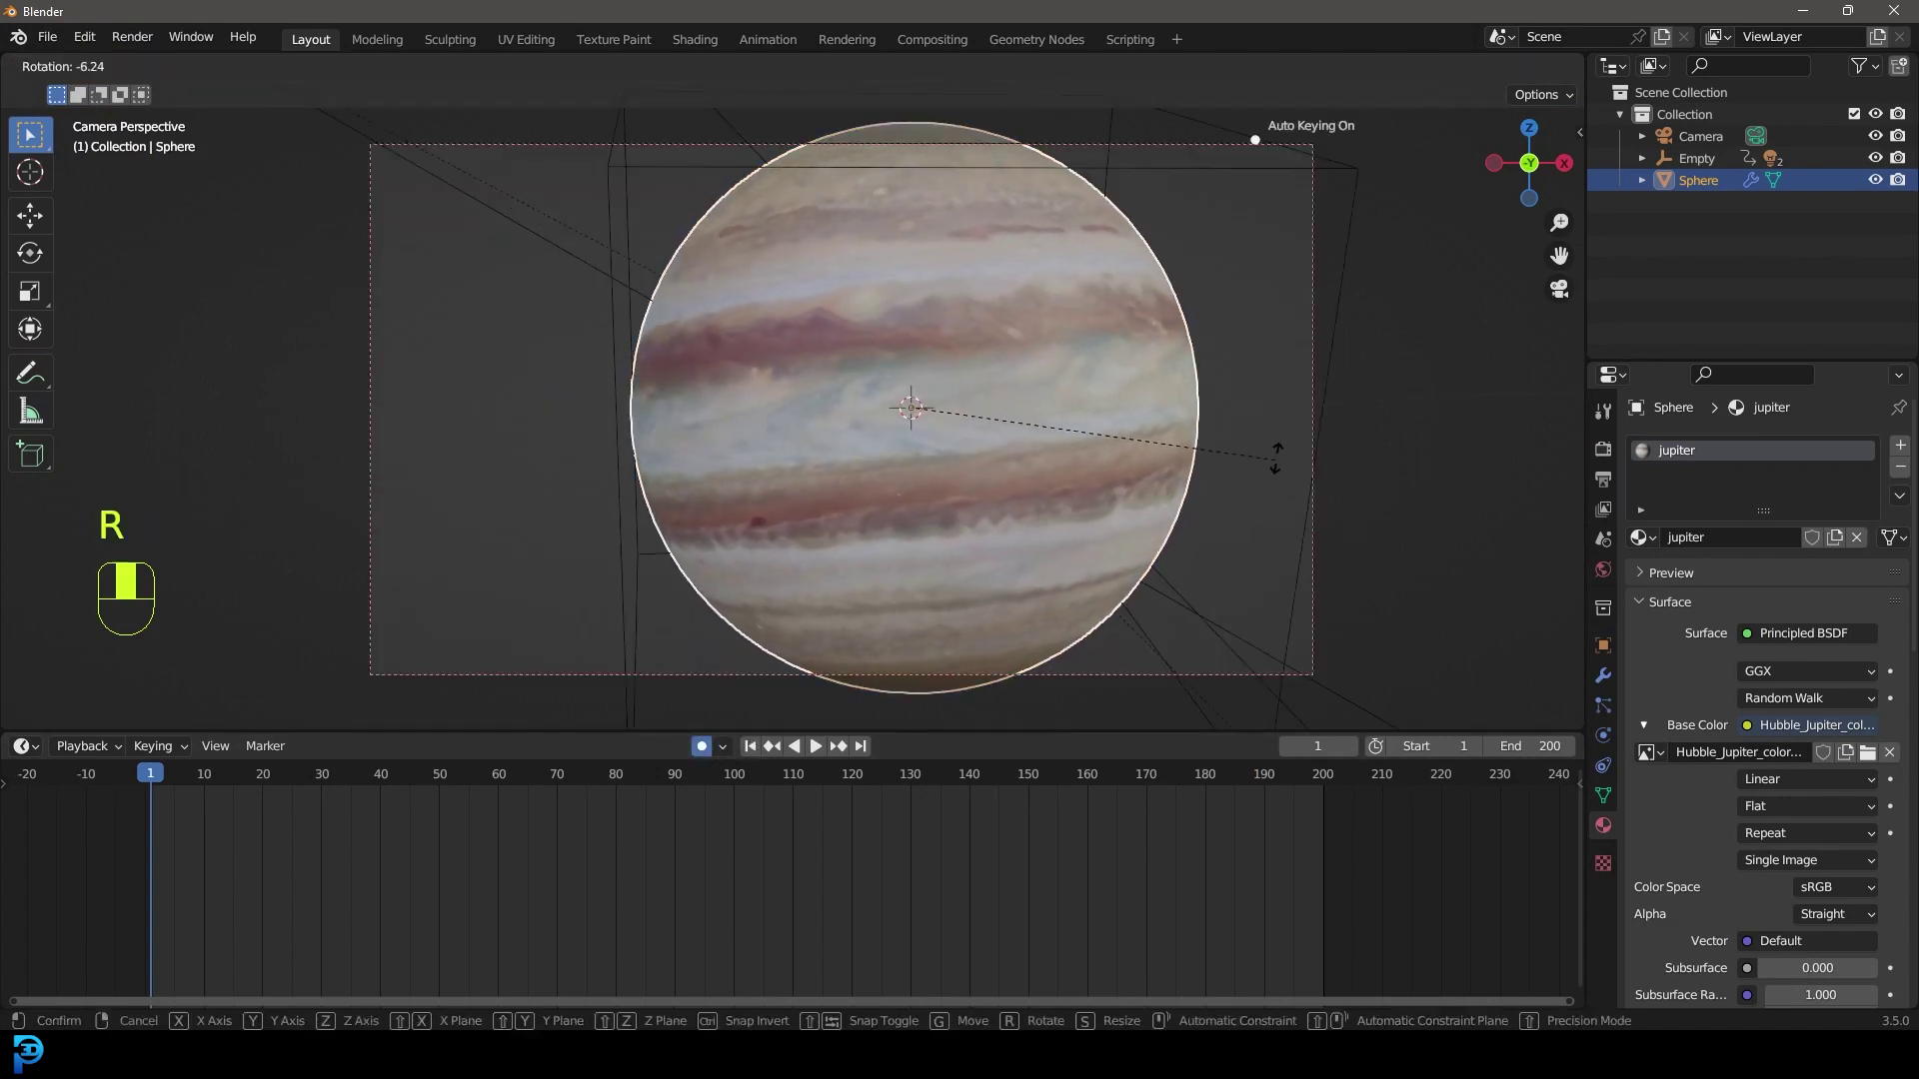
{"action": "left_click", "coordinate": [1199, 346]}
{"action": "key", "text": "i"}
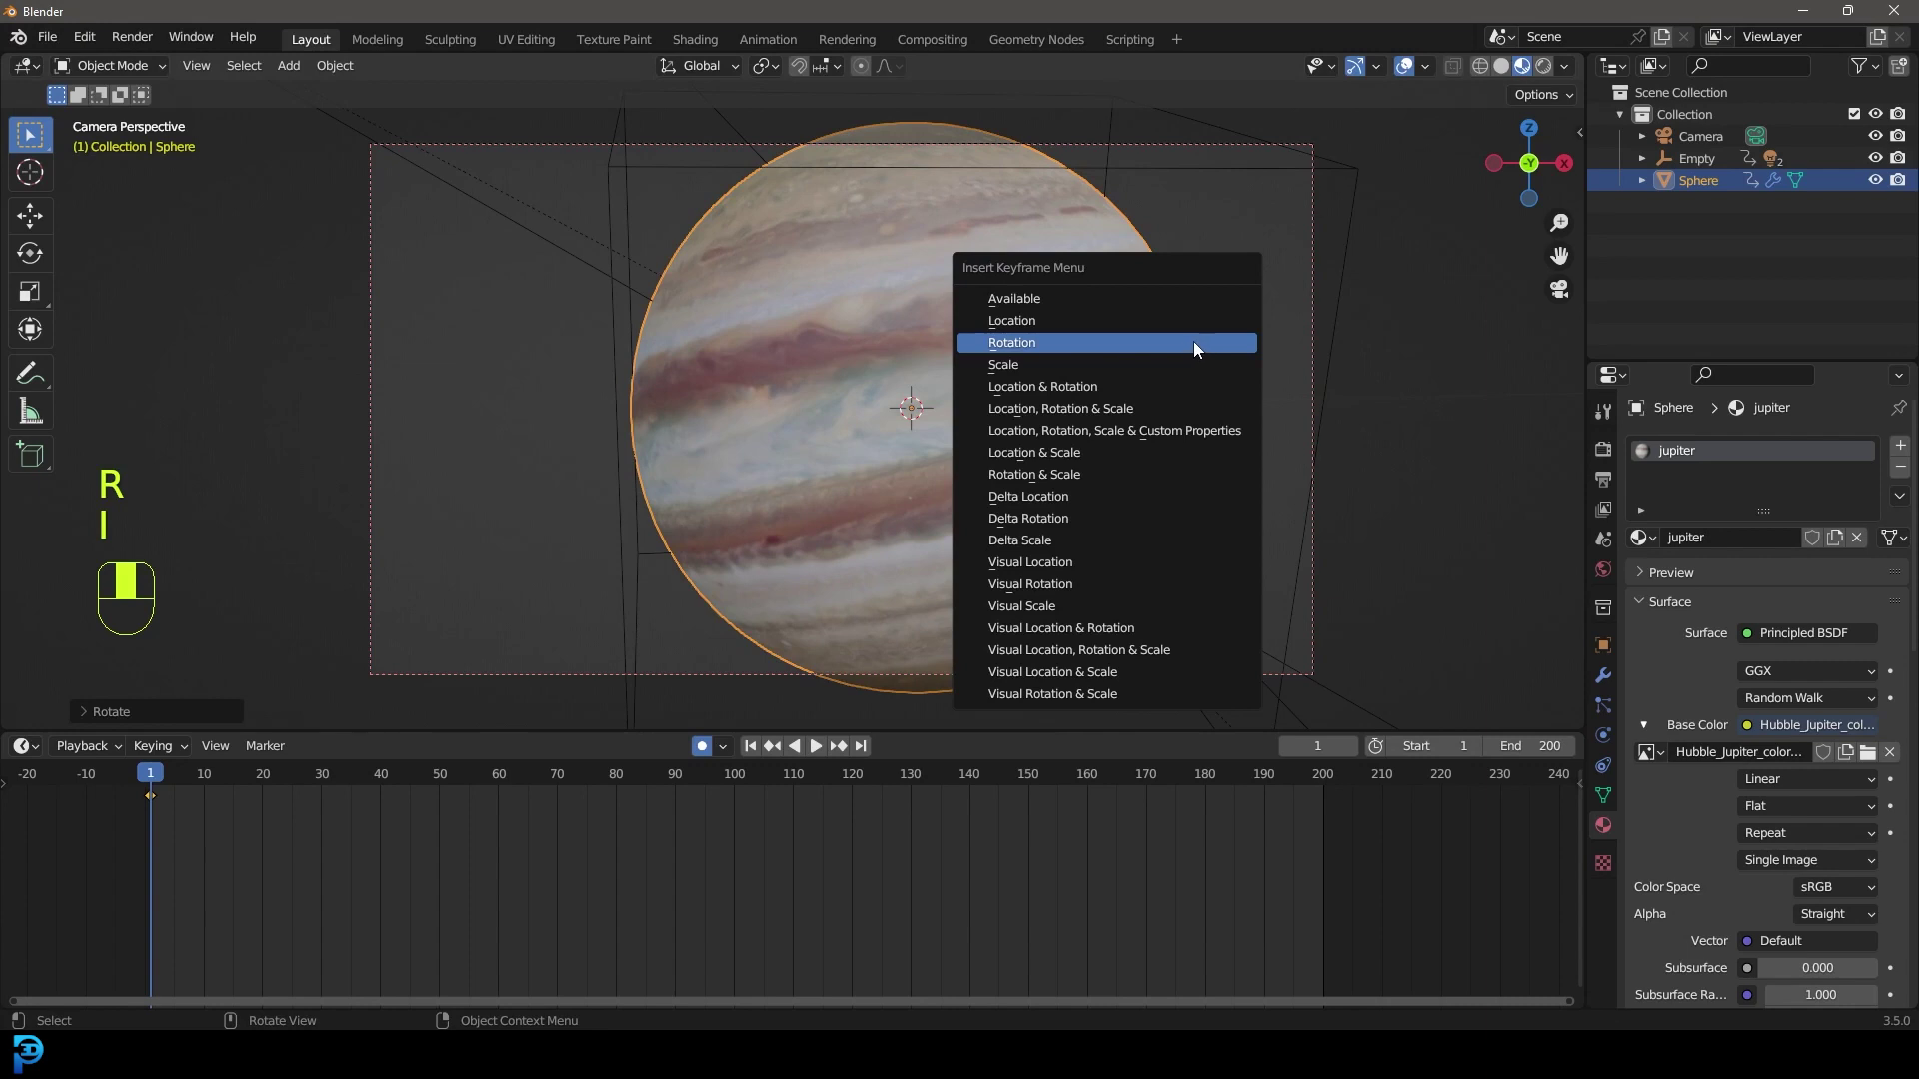
{"action": "left_click", "coordinate": [1193, 342]}
- Rotate the sphere to its end pose and keyframe its rotation at frame 200
{"action": "key", "text": "space"}
{"action": "left_click_drag", "start_coordinate": [510, 807], "coordinate": [1324, 862]}
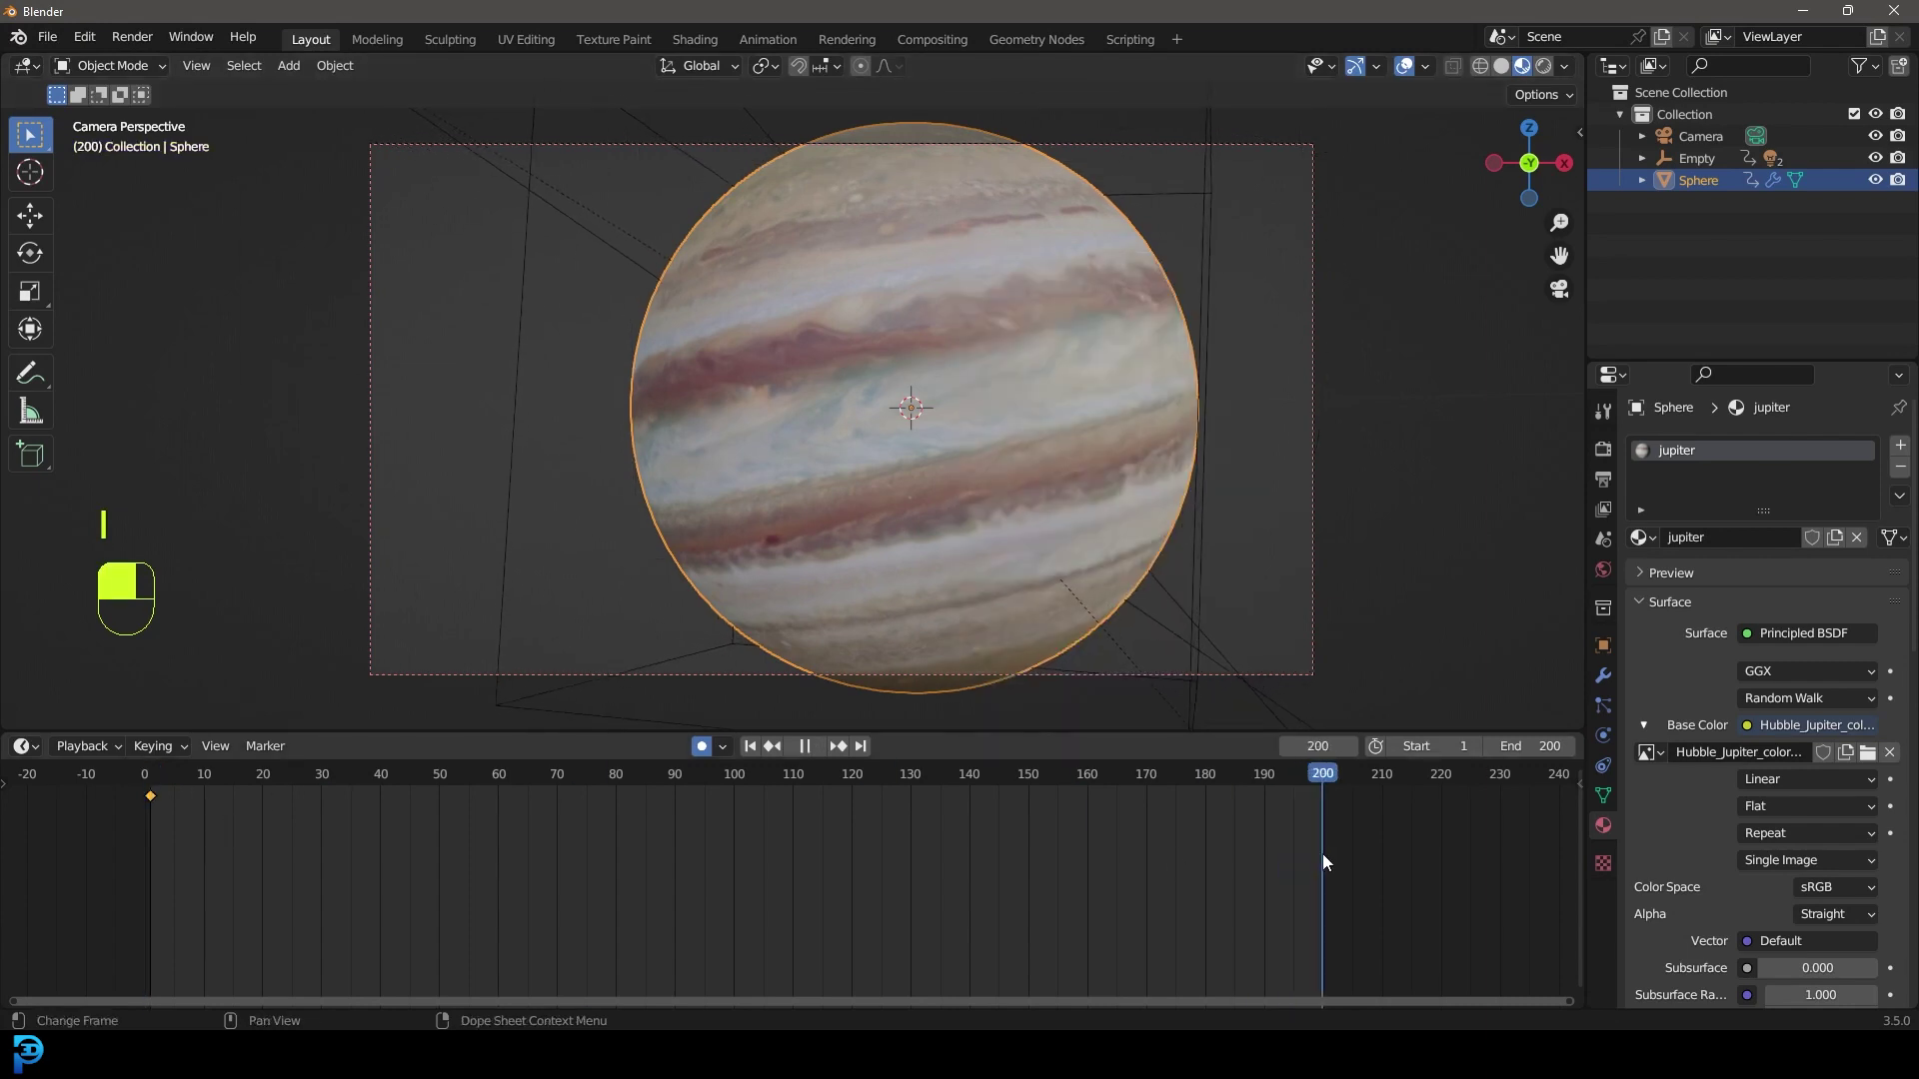
{"action": "key", "text": "r"}
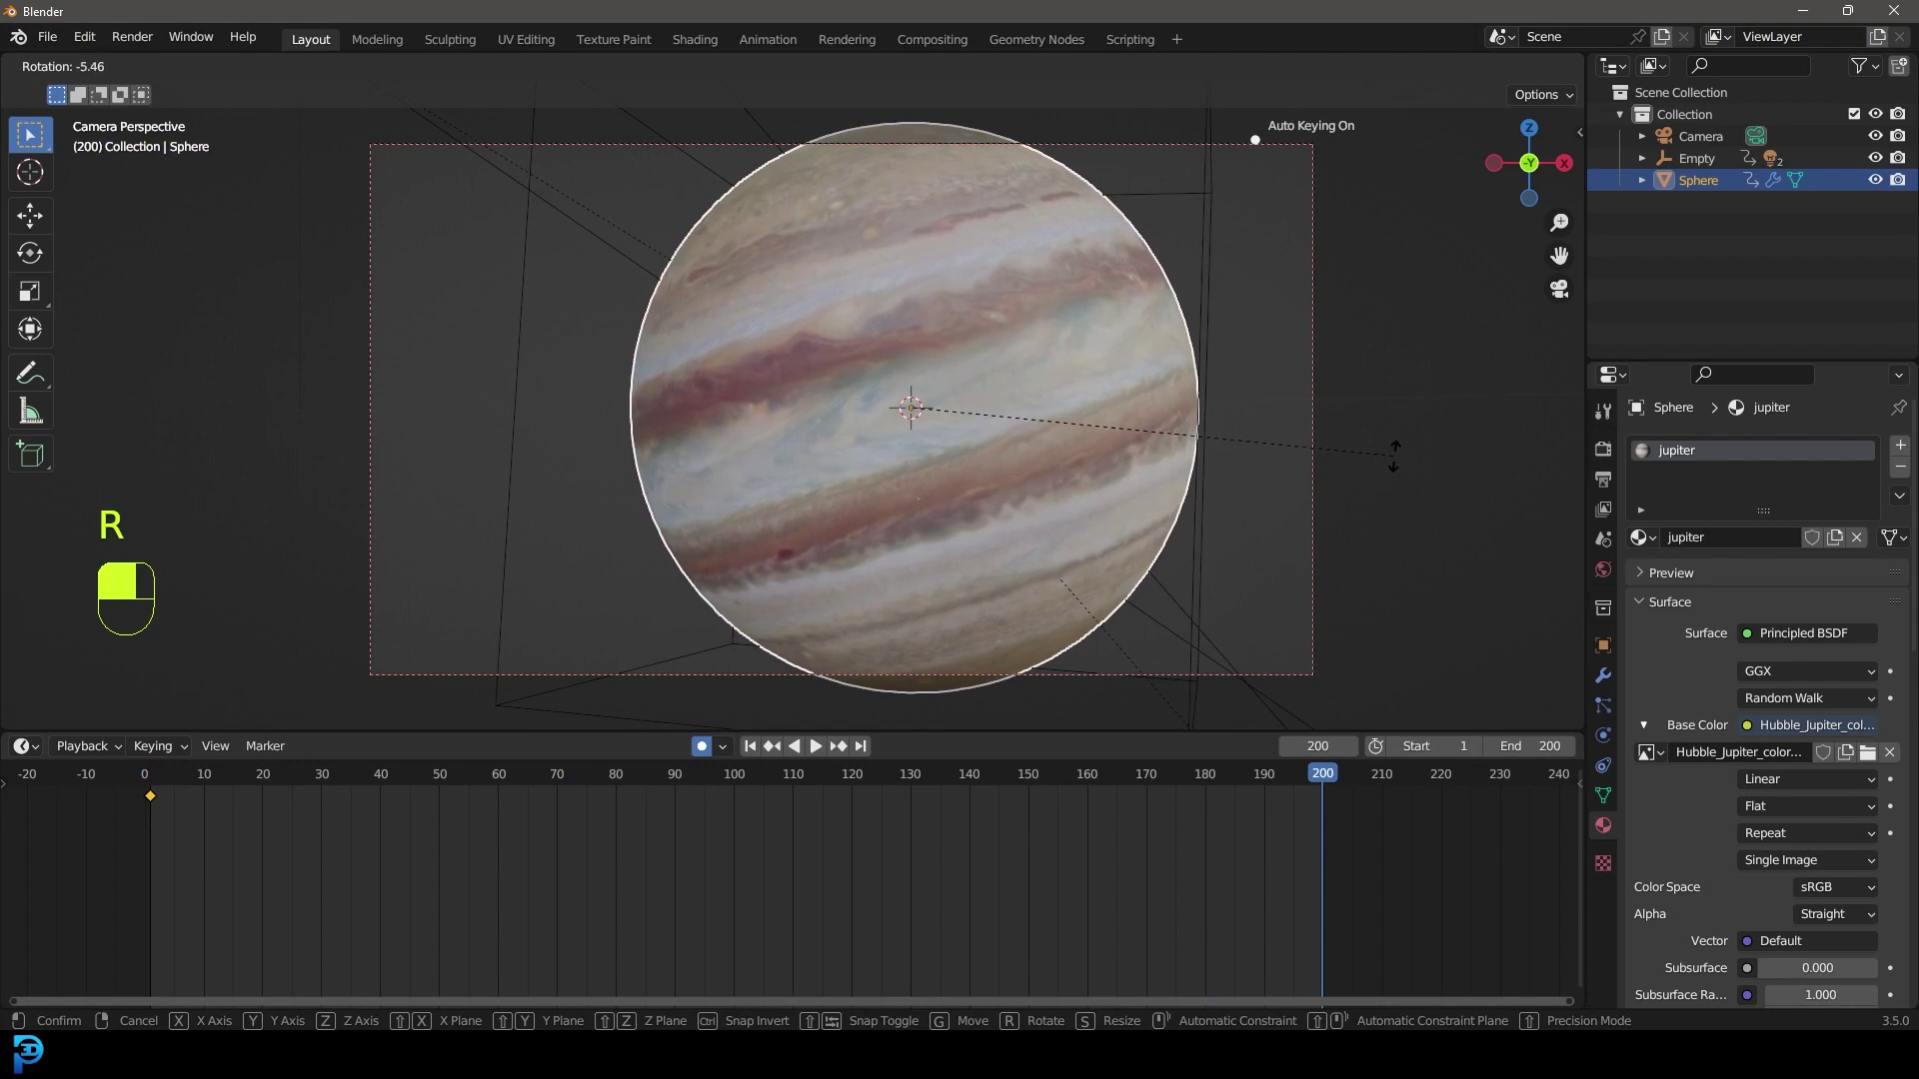
{"action": "left_click", "coordinate": [1394, 455]}
{"action": "key", "text": "i"}
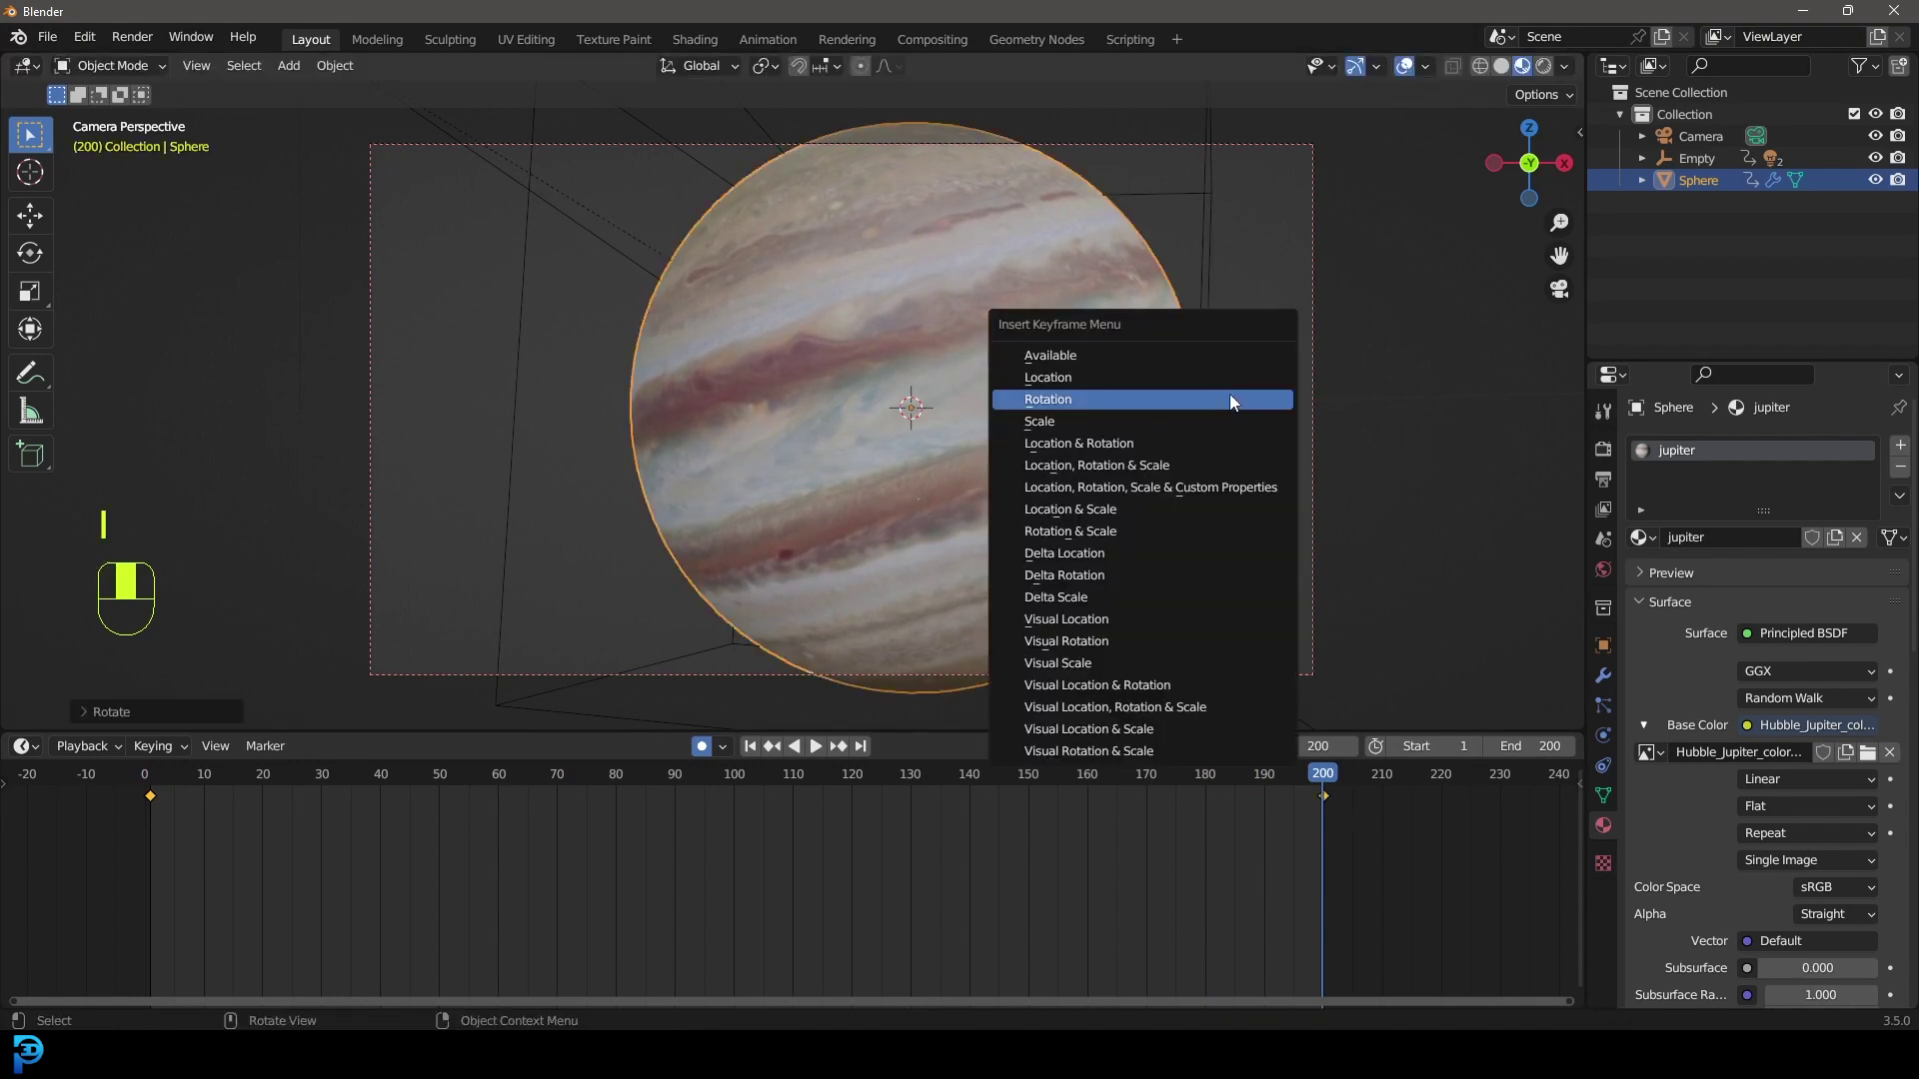
{"action": "left_click", "coordinate": [1194, 397]}
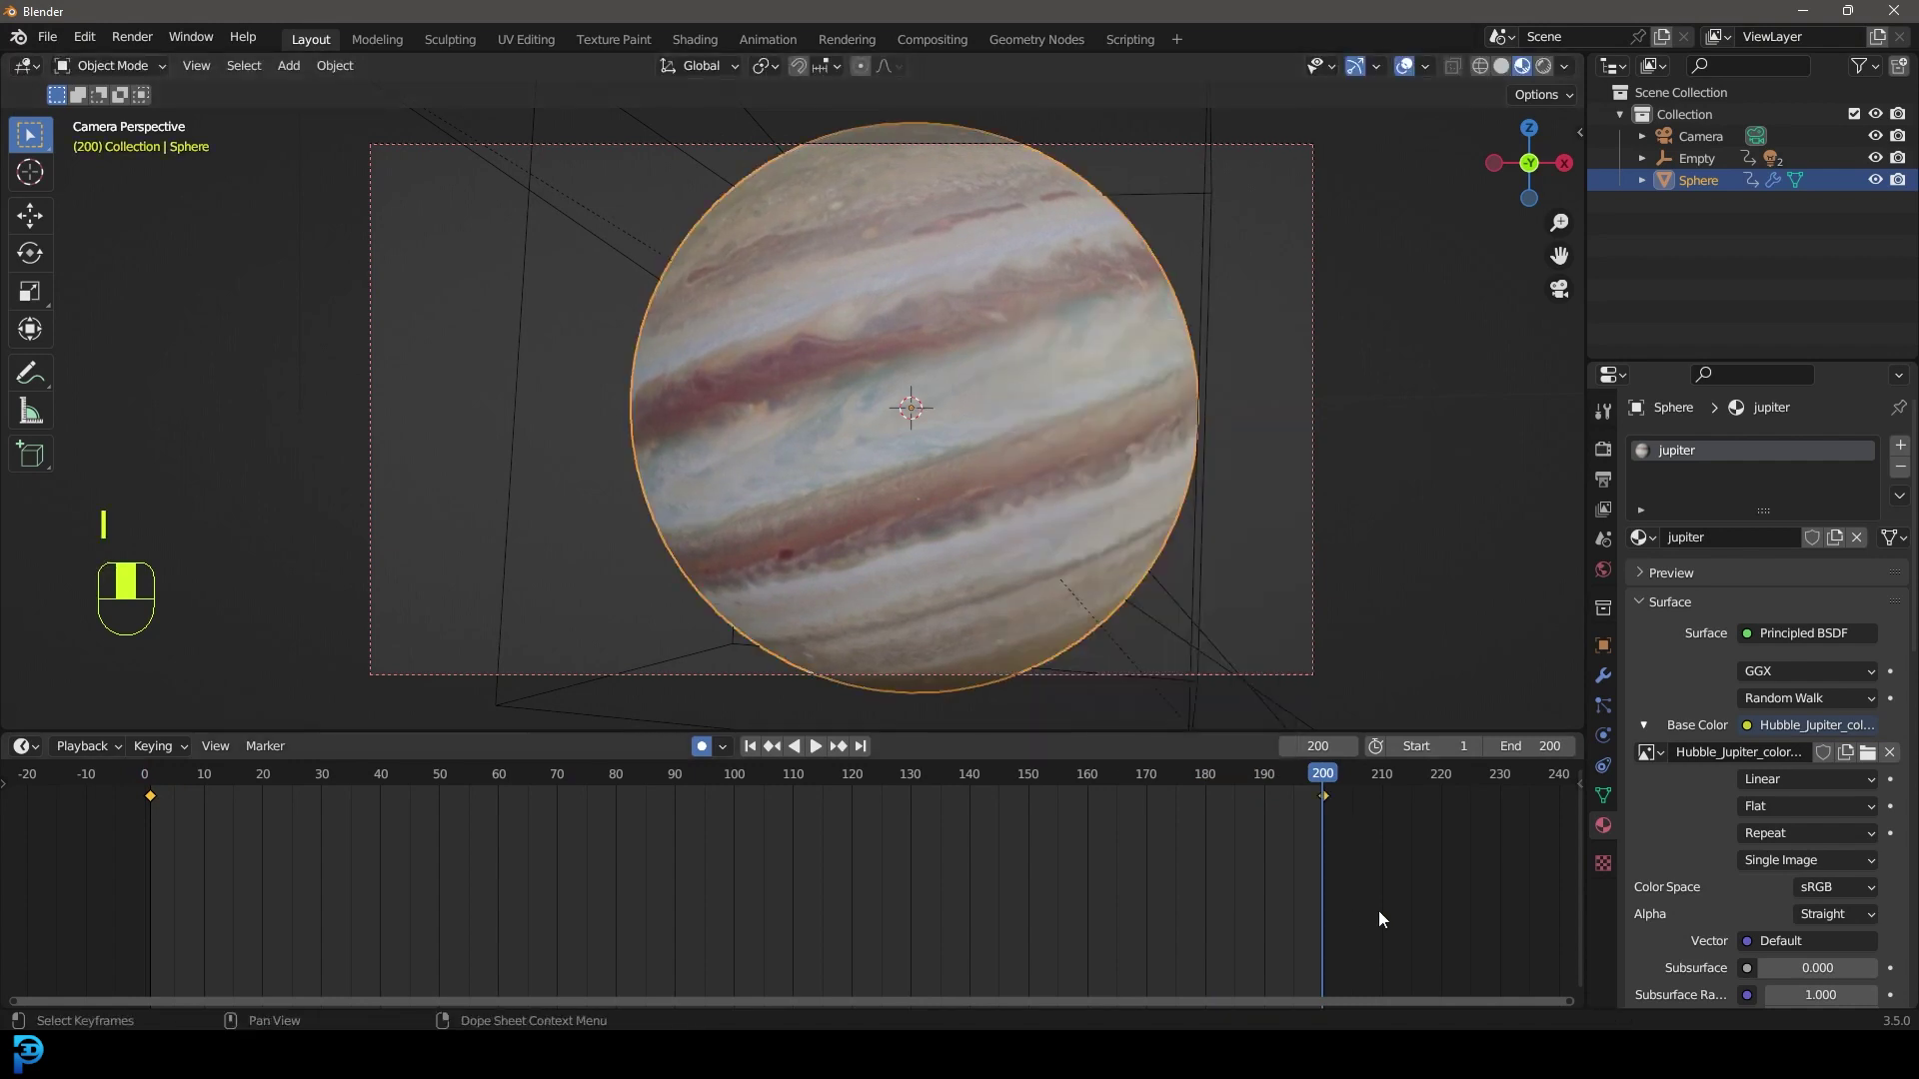
- Select all the sphere's rotation keyframes and set them to Linear interpolation
{"action": "left_click_drag", "start_coordinate": [1379, 917], "coordinate": [40, 762]}
{"action": "key", "text": "t"}
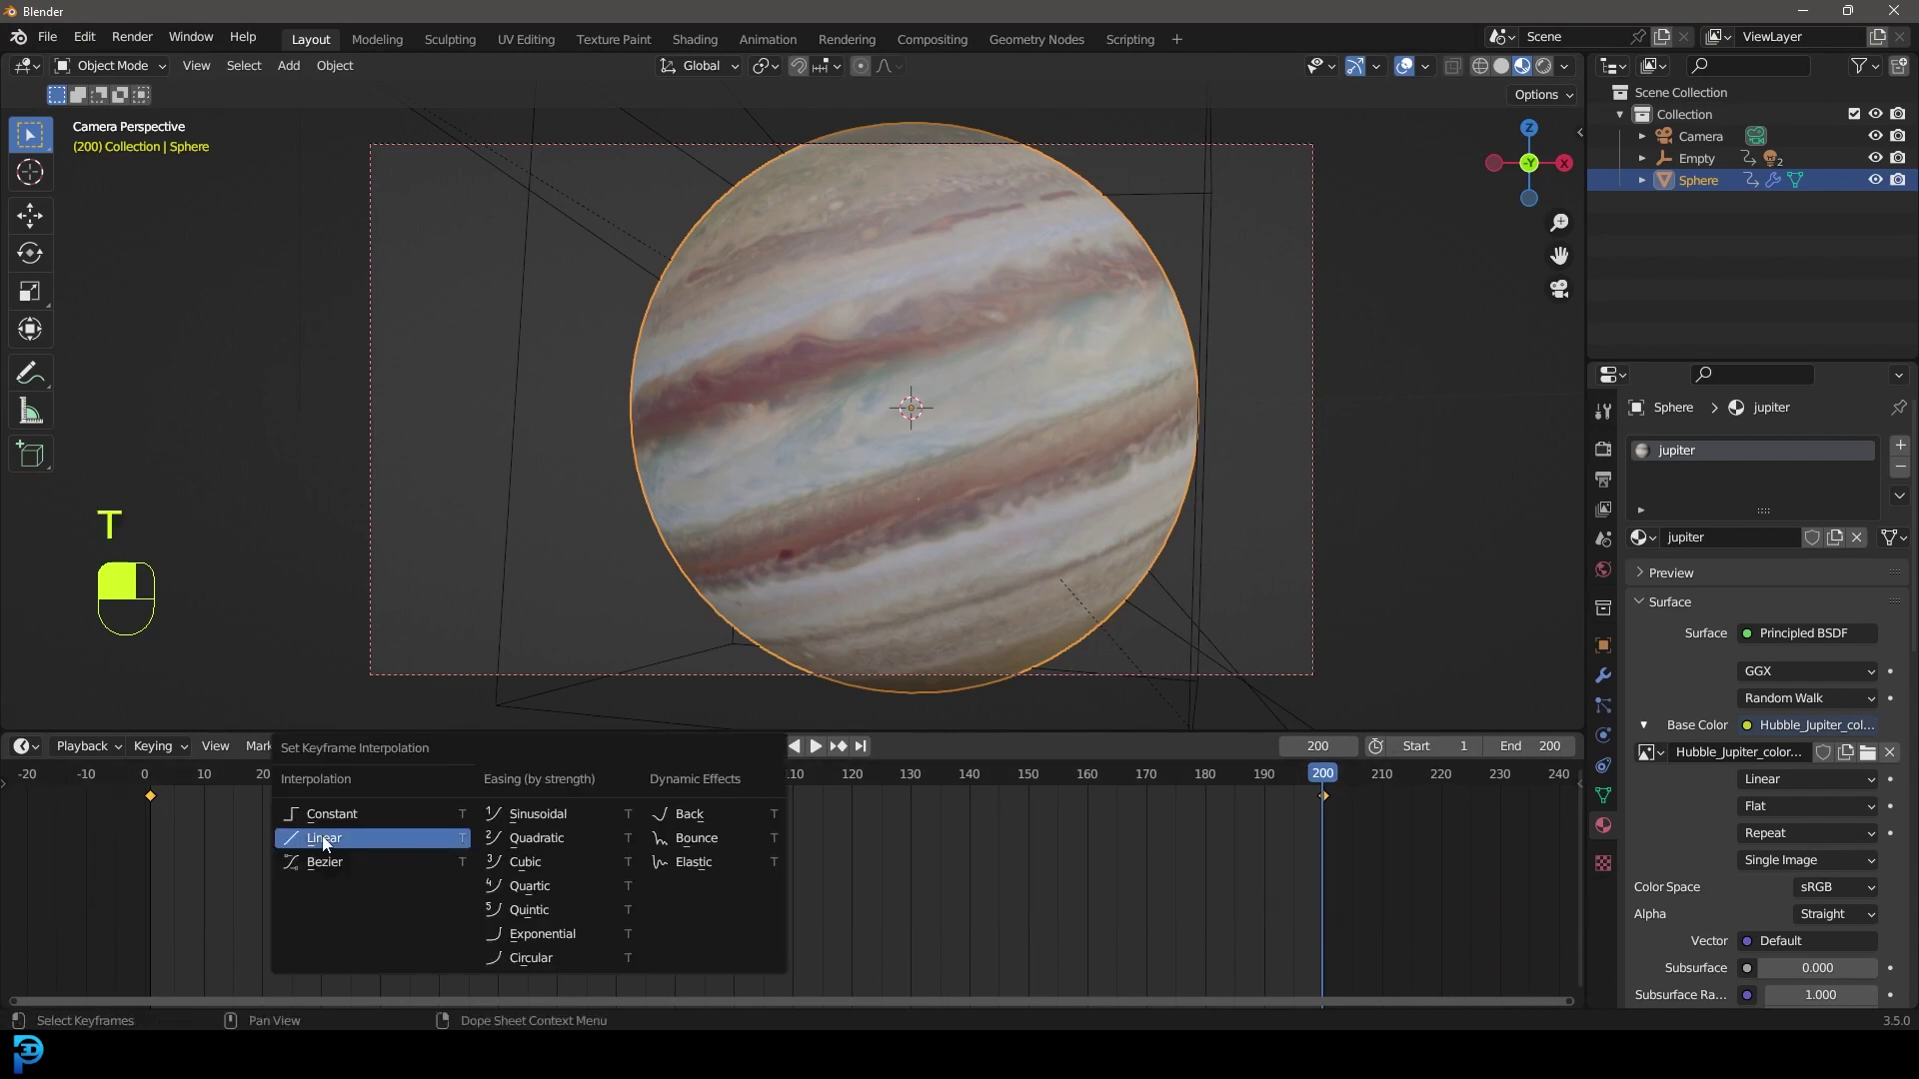
{"action": "left_click", "coordinate": [323, 844]}
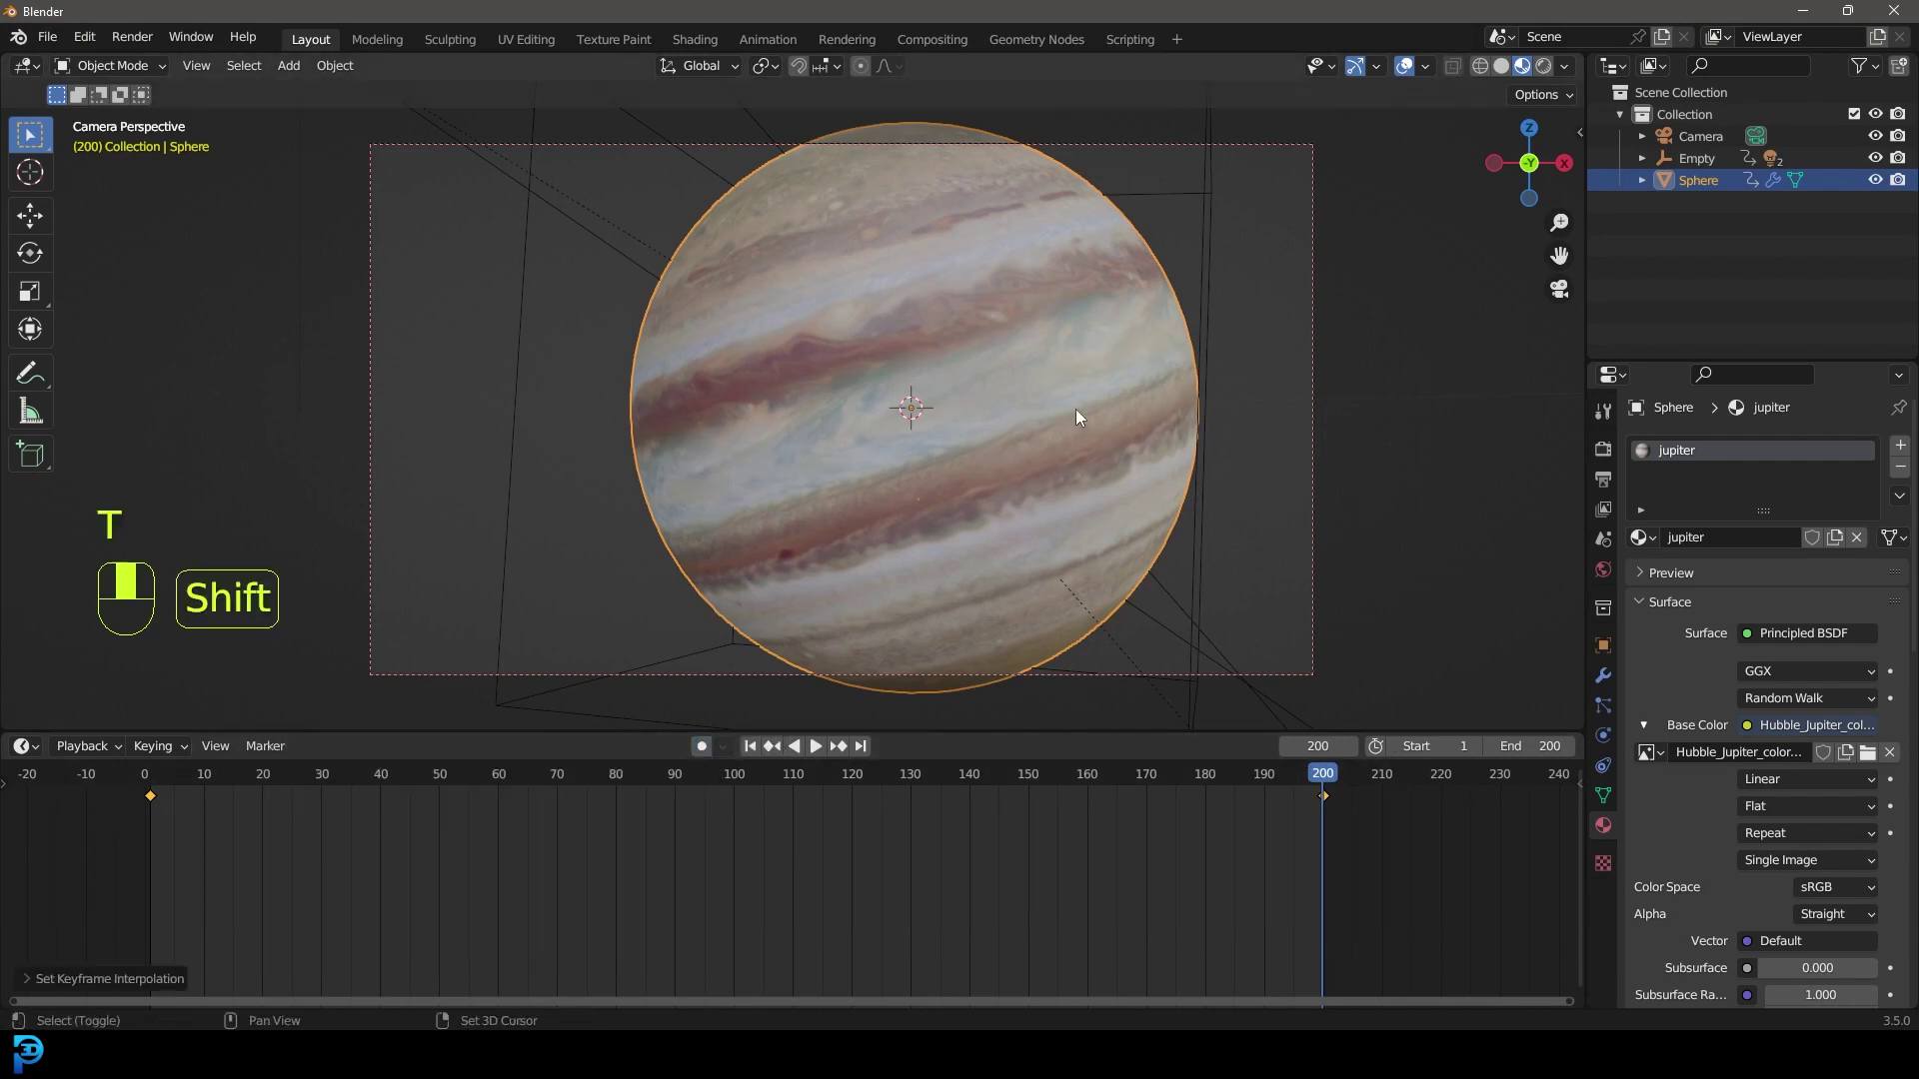
- Preview the animation from frame 1, then move to frame 200
{"action": "key", "text": "shift+Left"}
{"action": "key", "text": "space"}
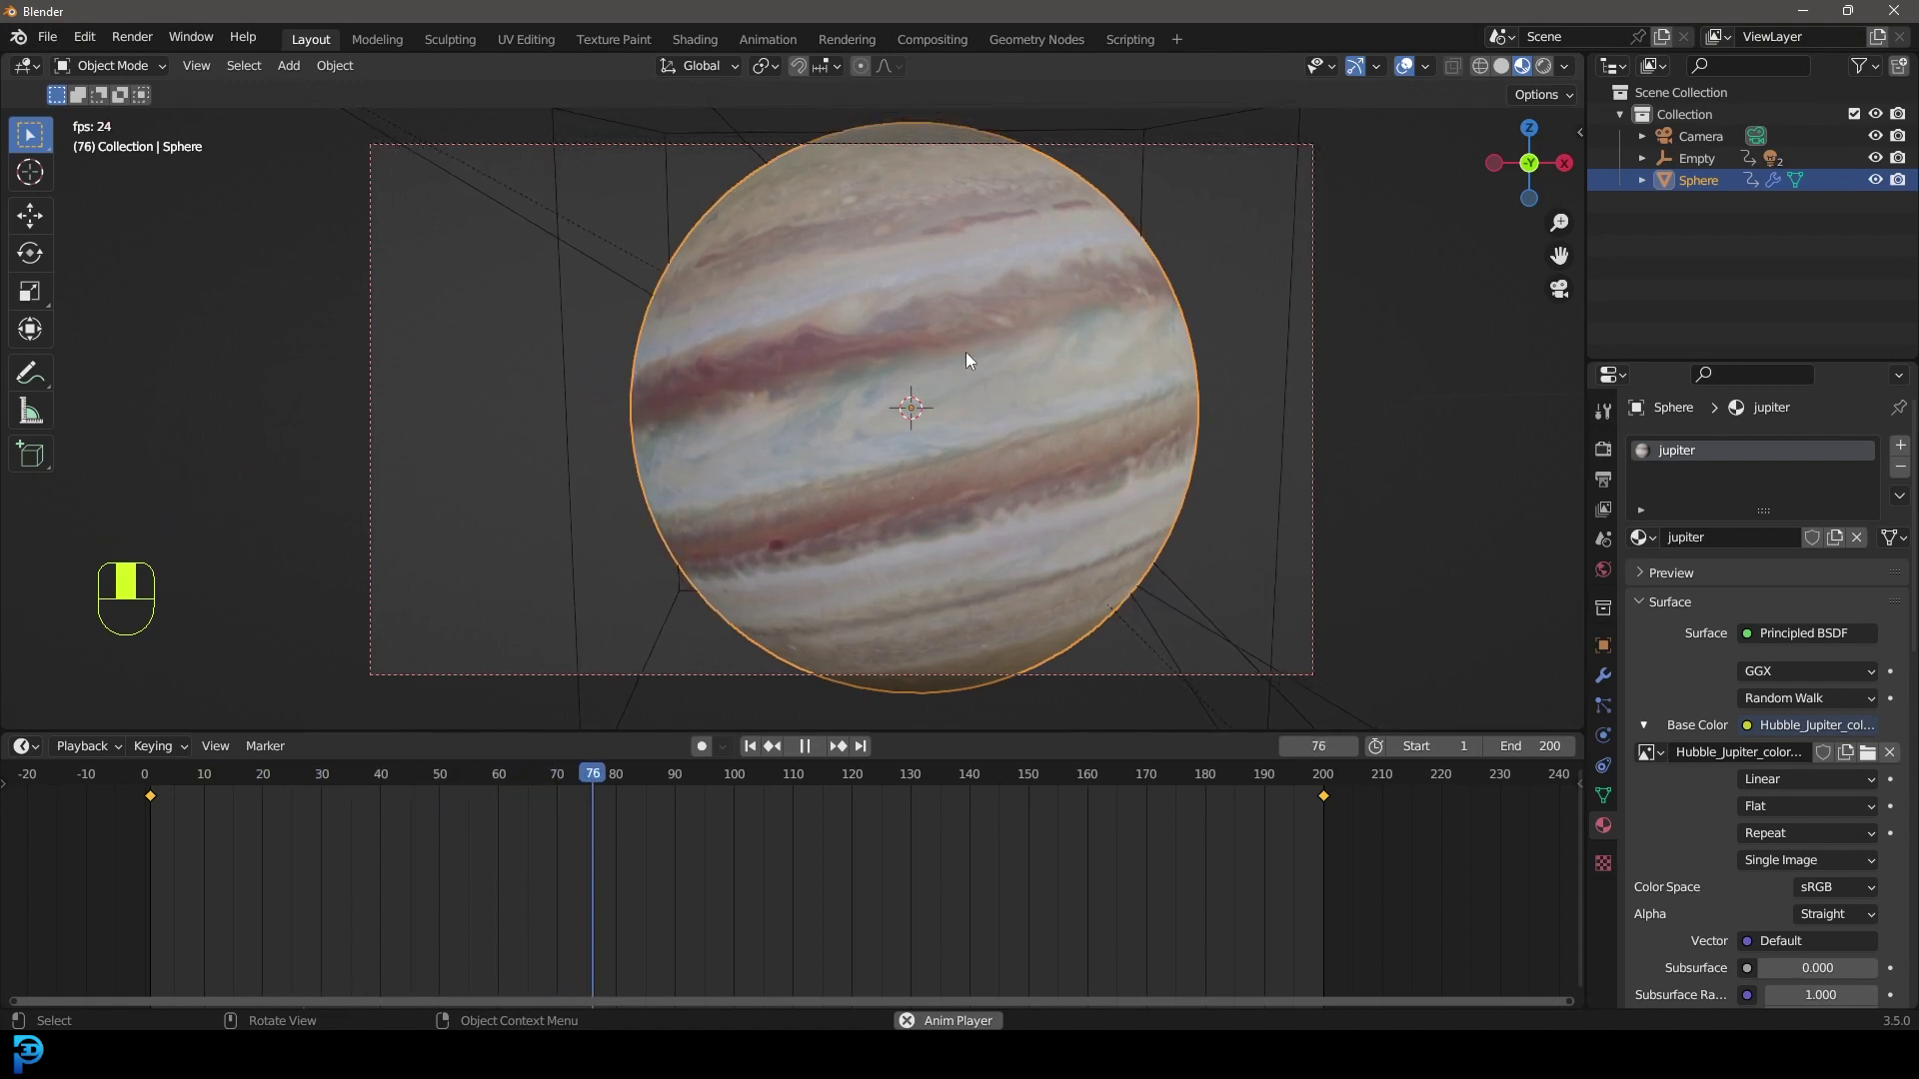
{"action": "key", "text": "space"}
{"action": "left_click_drag", "start_coordinate": [654, 777], "coordinate": [1321, 818]}
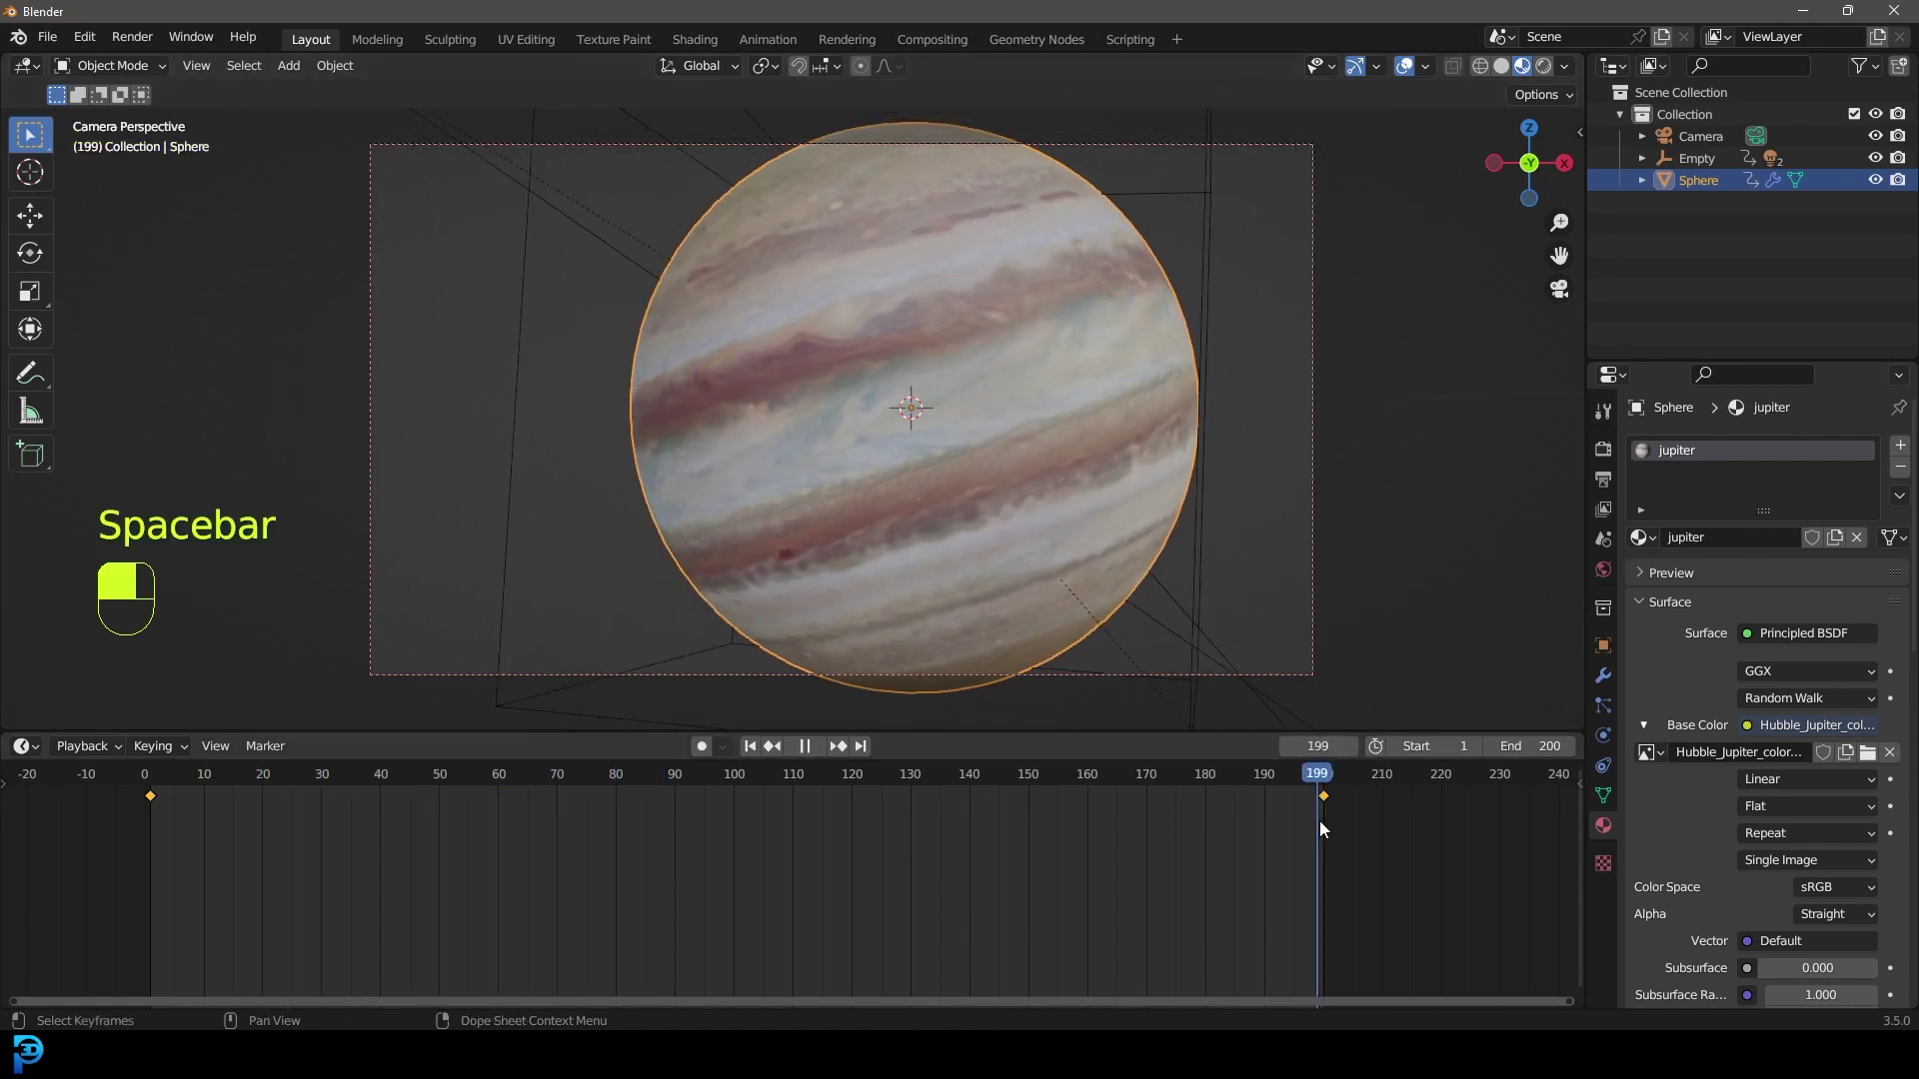
- With Auto Keying on, rotate the sphere about its local Z axis
{"action": "left_click", "coordinate": [701, 746]}
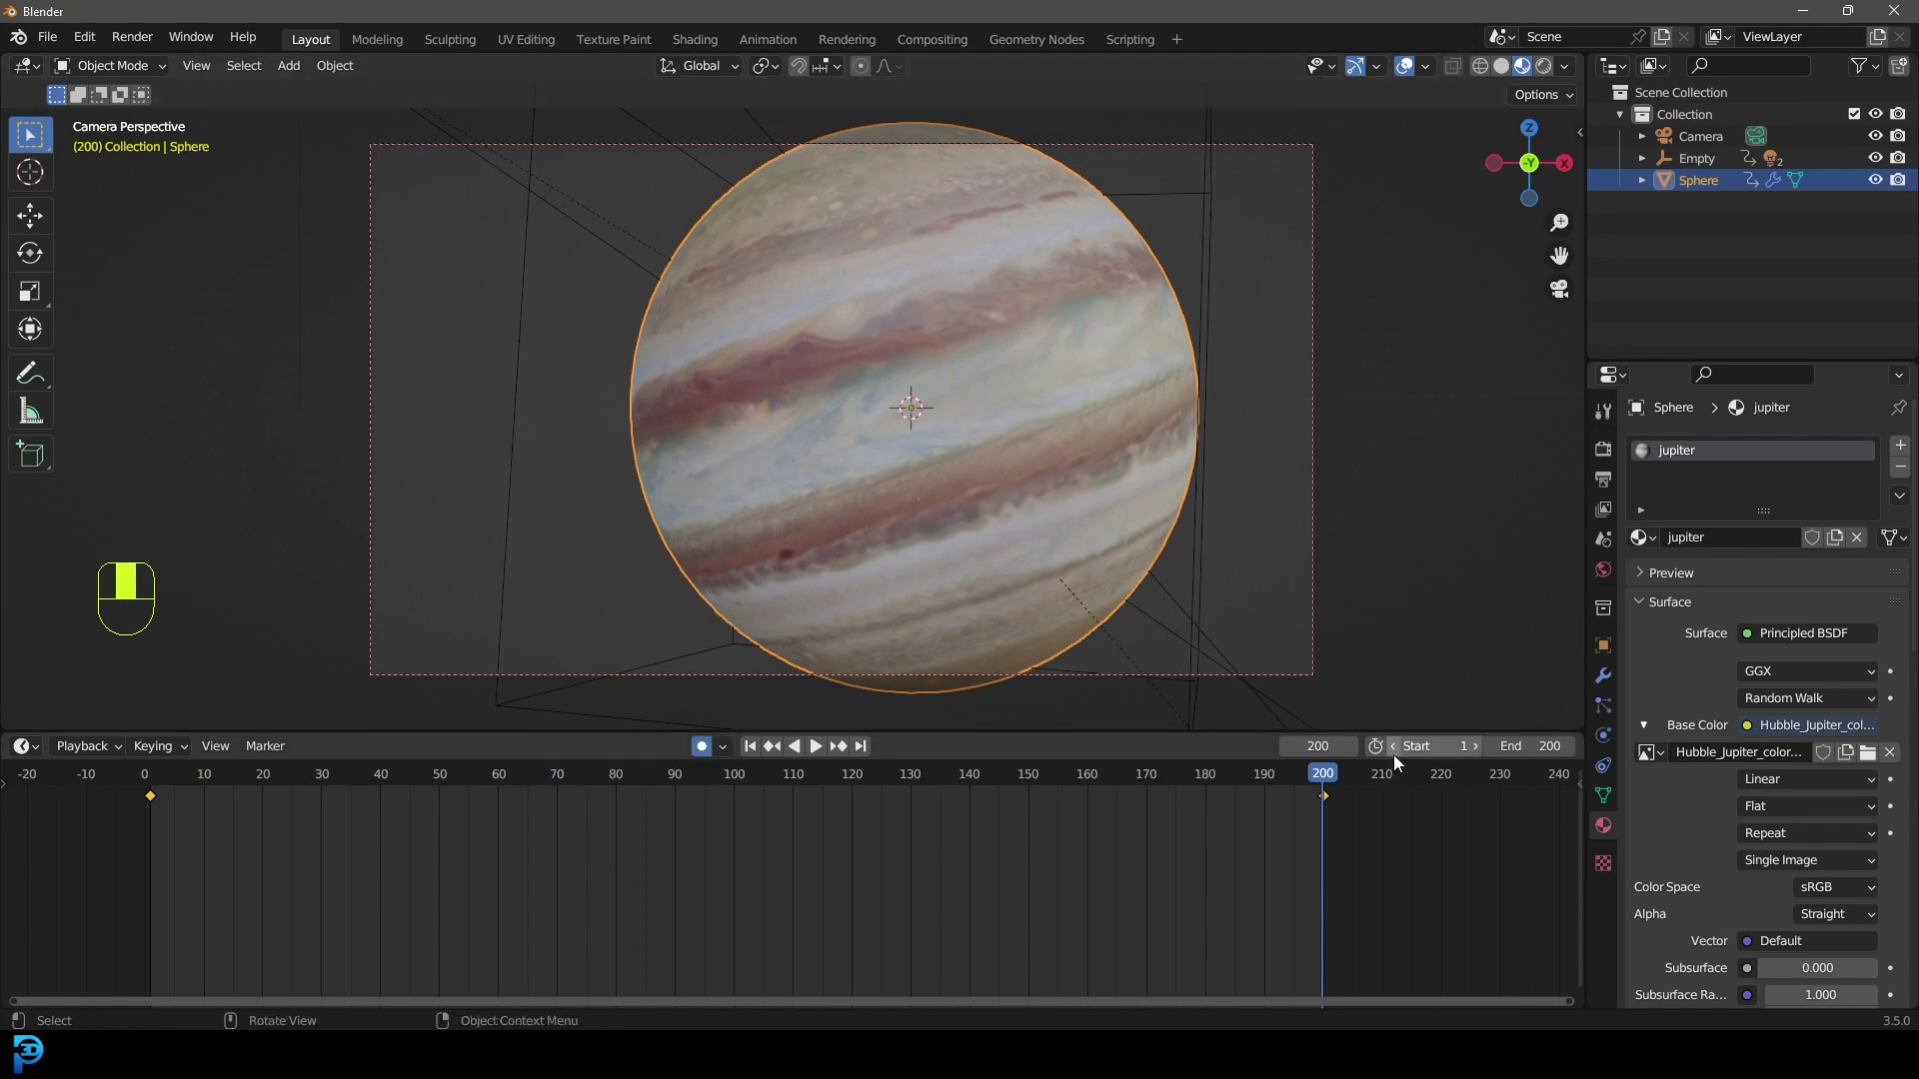
{"action": "key", "text": "r"}
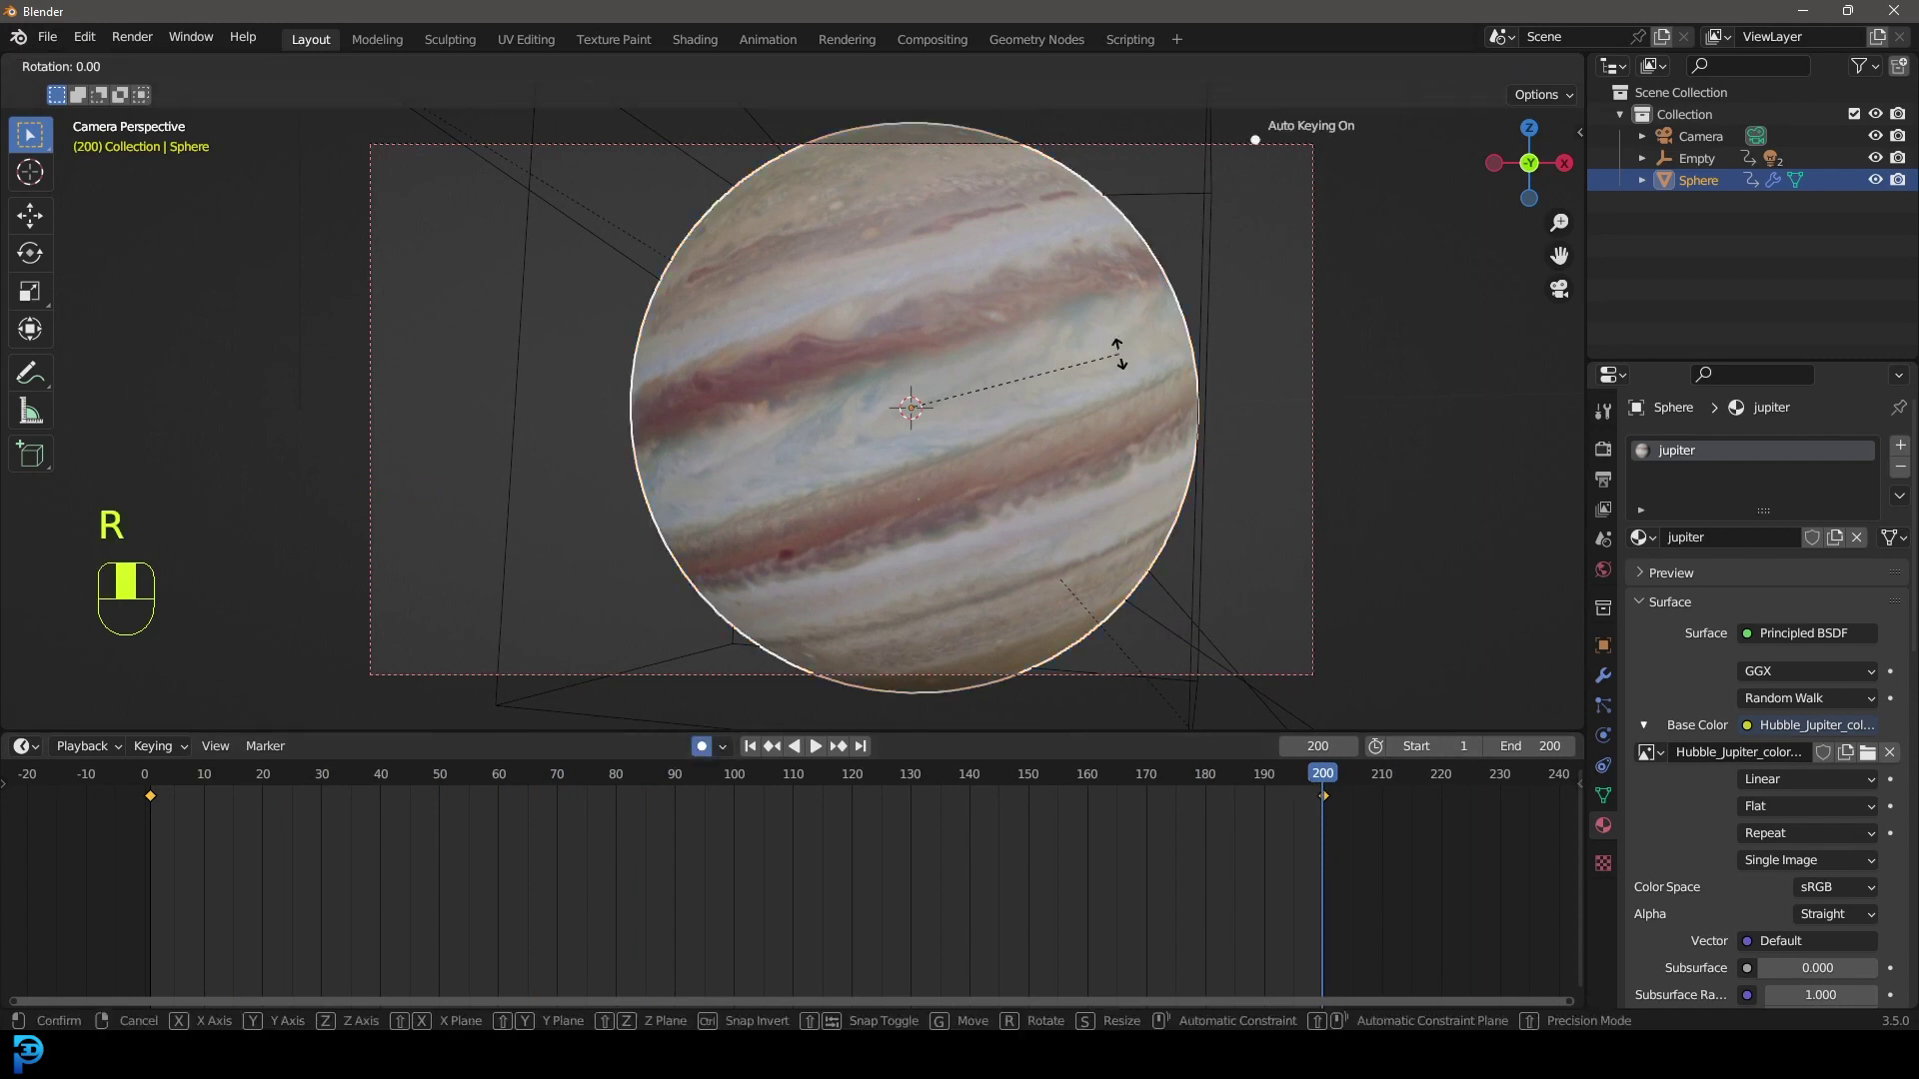
{"action": "key", "text": "z"}
{"action": "key", "text": "z"}
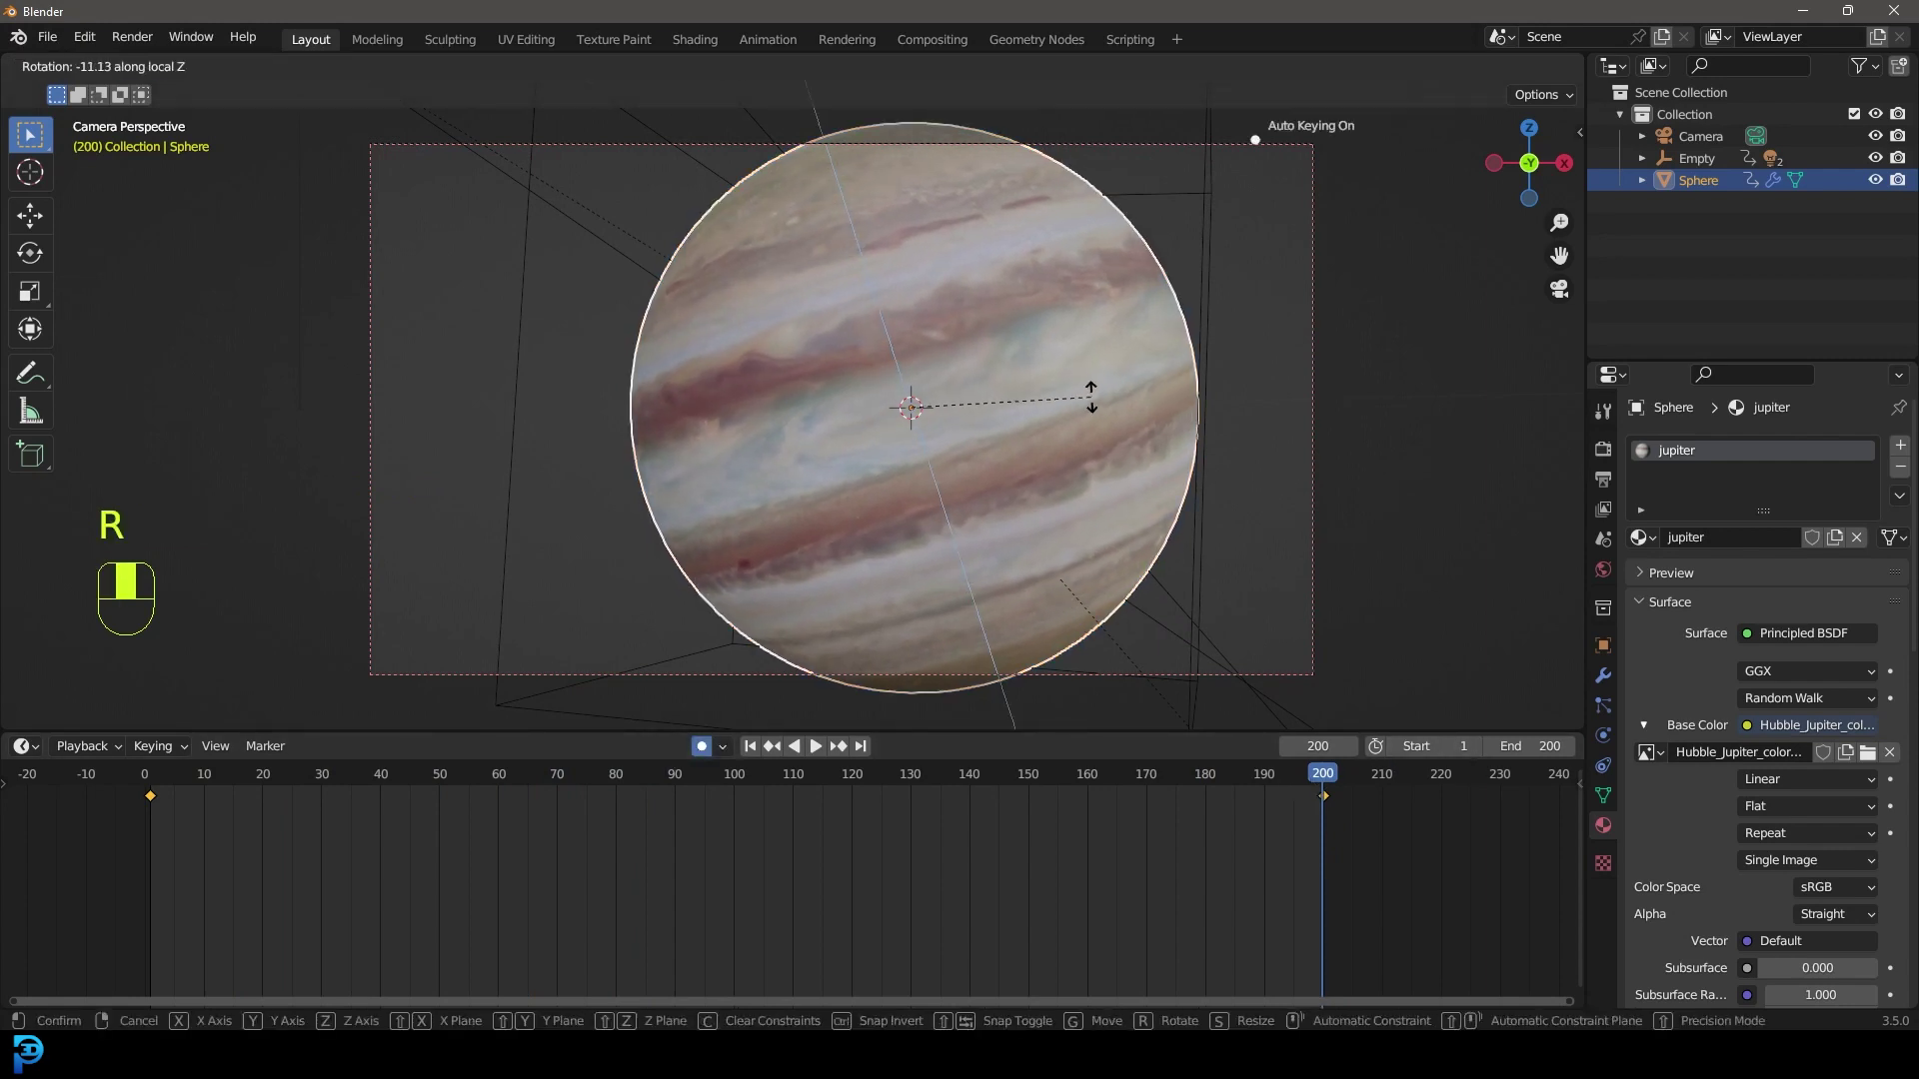
{"action": "left_click", "coordinate": [1083, 406]}
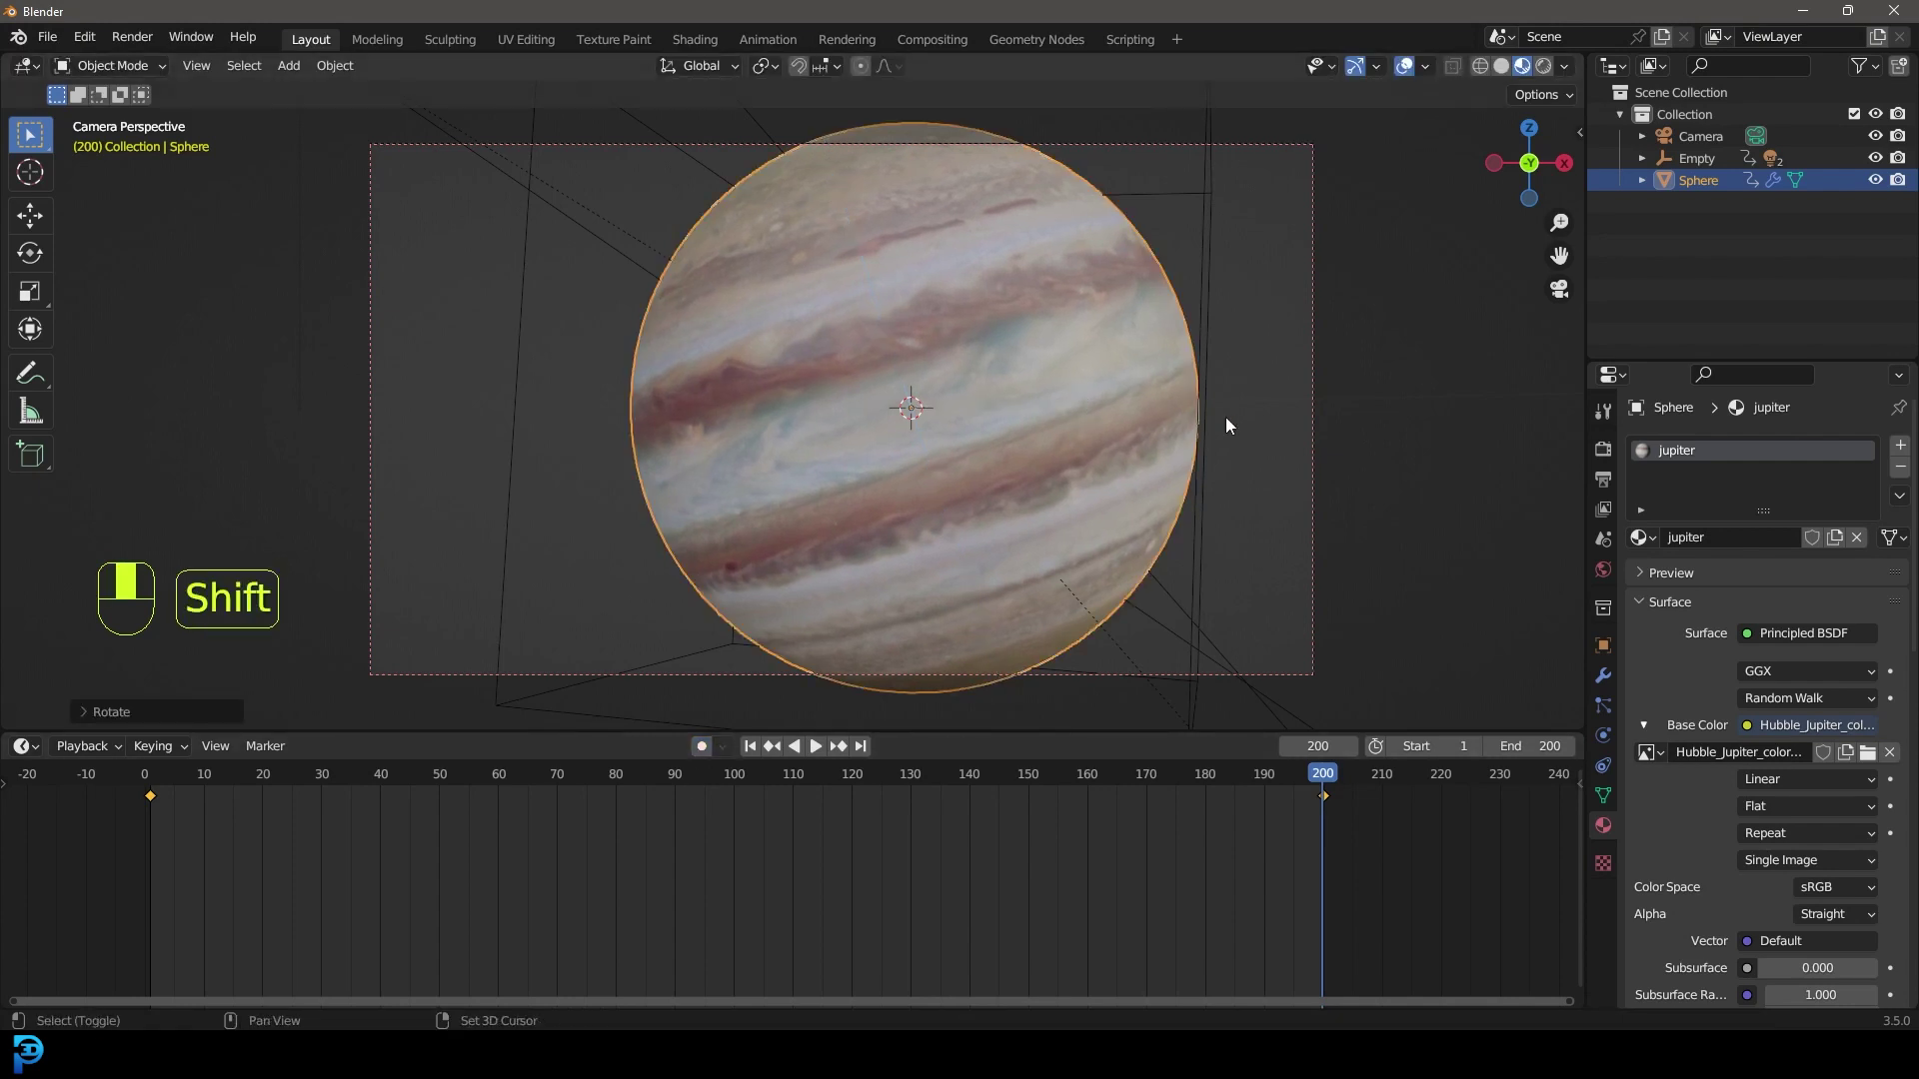
- Play the spin back from frame 1 and save the blend file
{"action": "key", "text": "shift+Left"}
{"action": "key", "text": "space"}
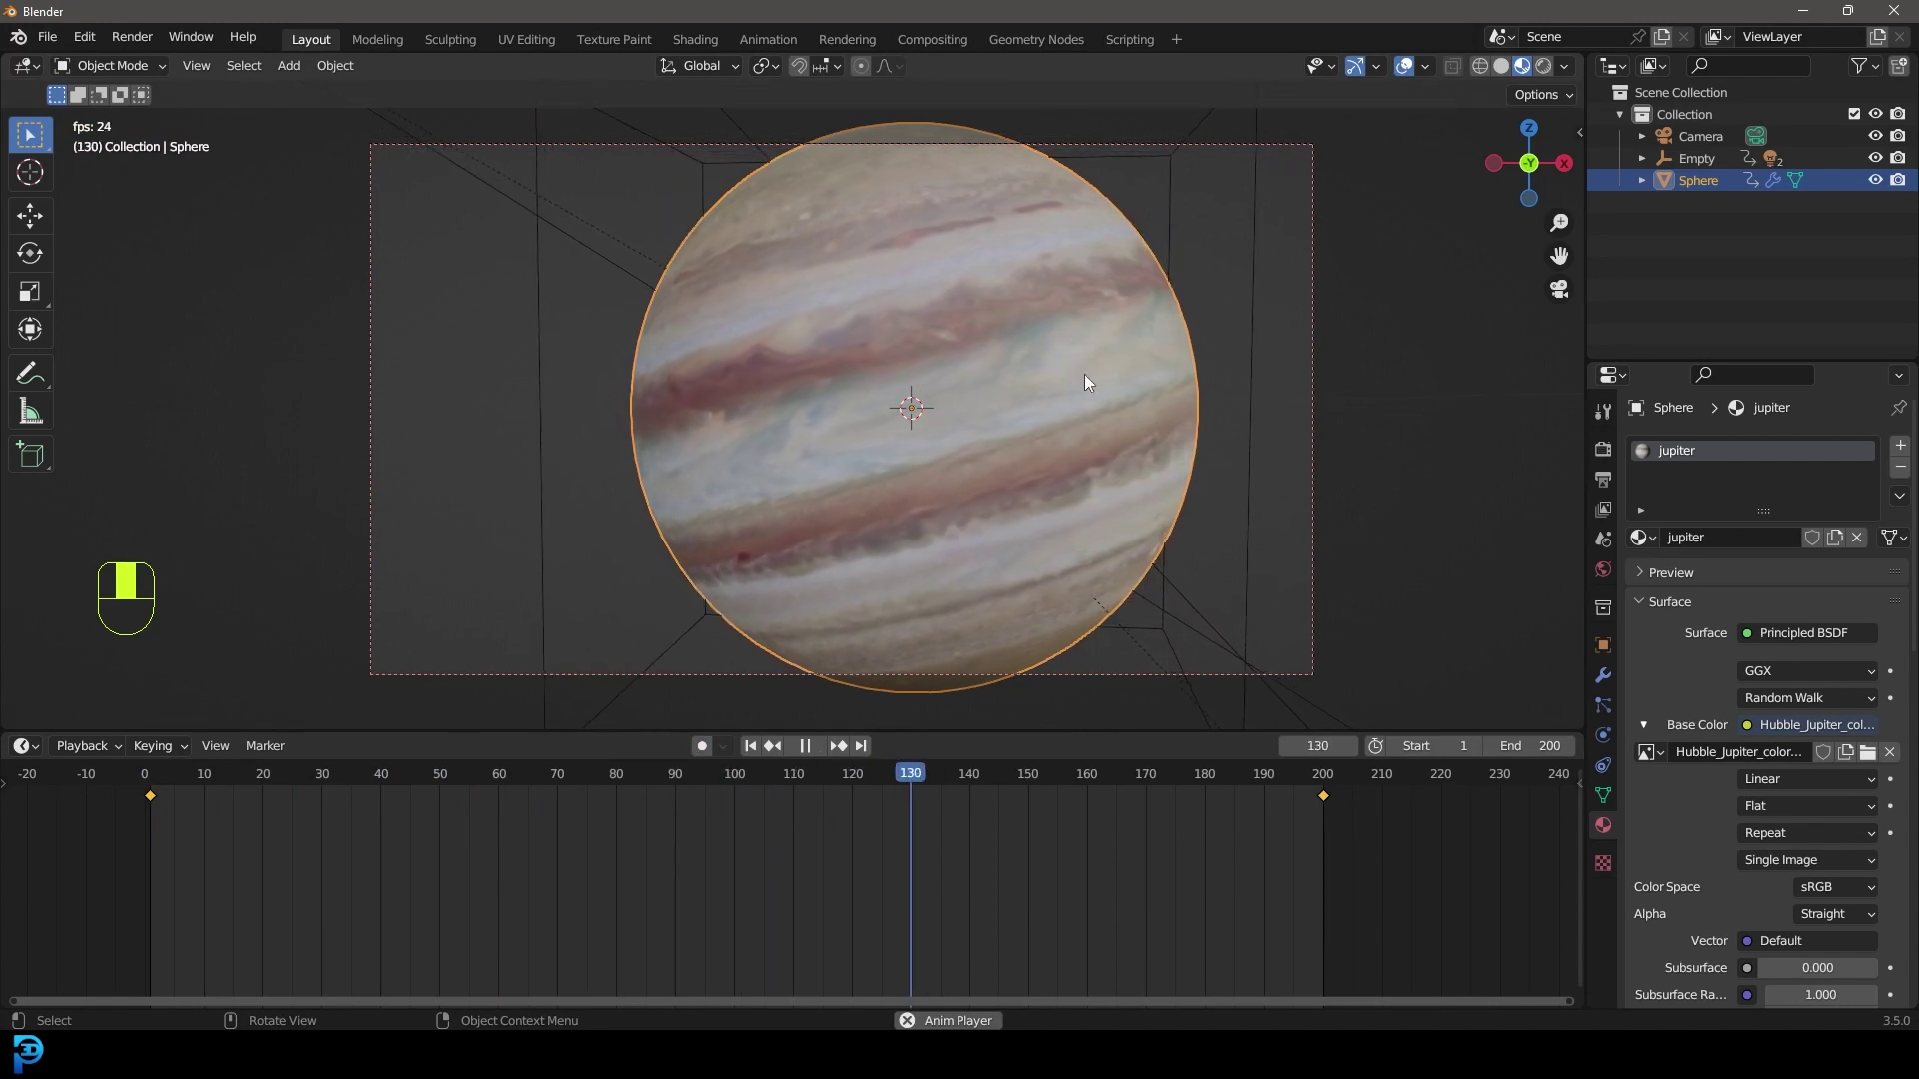
{"action": "key", "text": "space"}
{"action": "key", "text": "ctrl+s"}
- Add a plane, scale it up, and stand it upright with a 90° X rotation
{"action": "key", "text": "shift+a"}
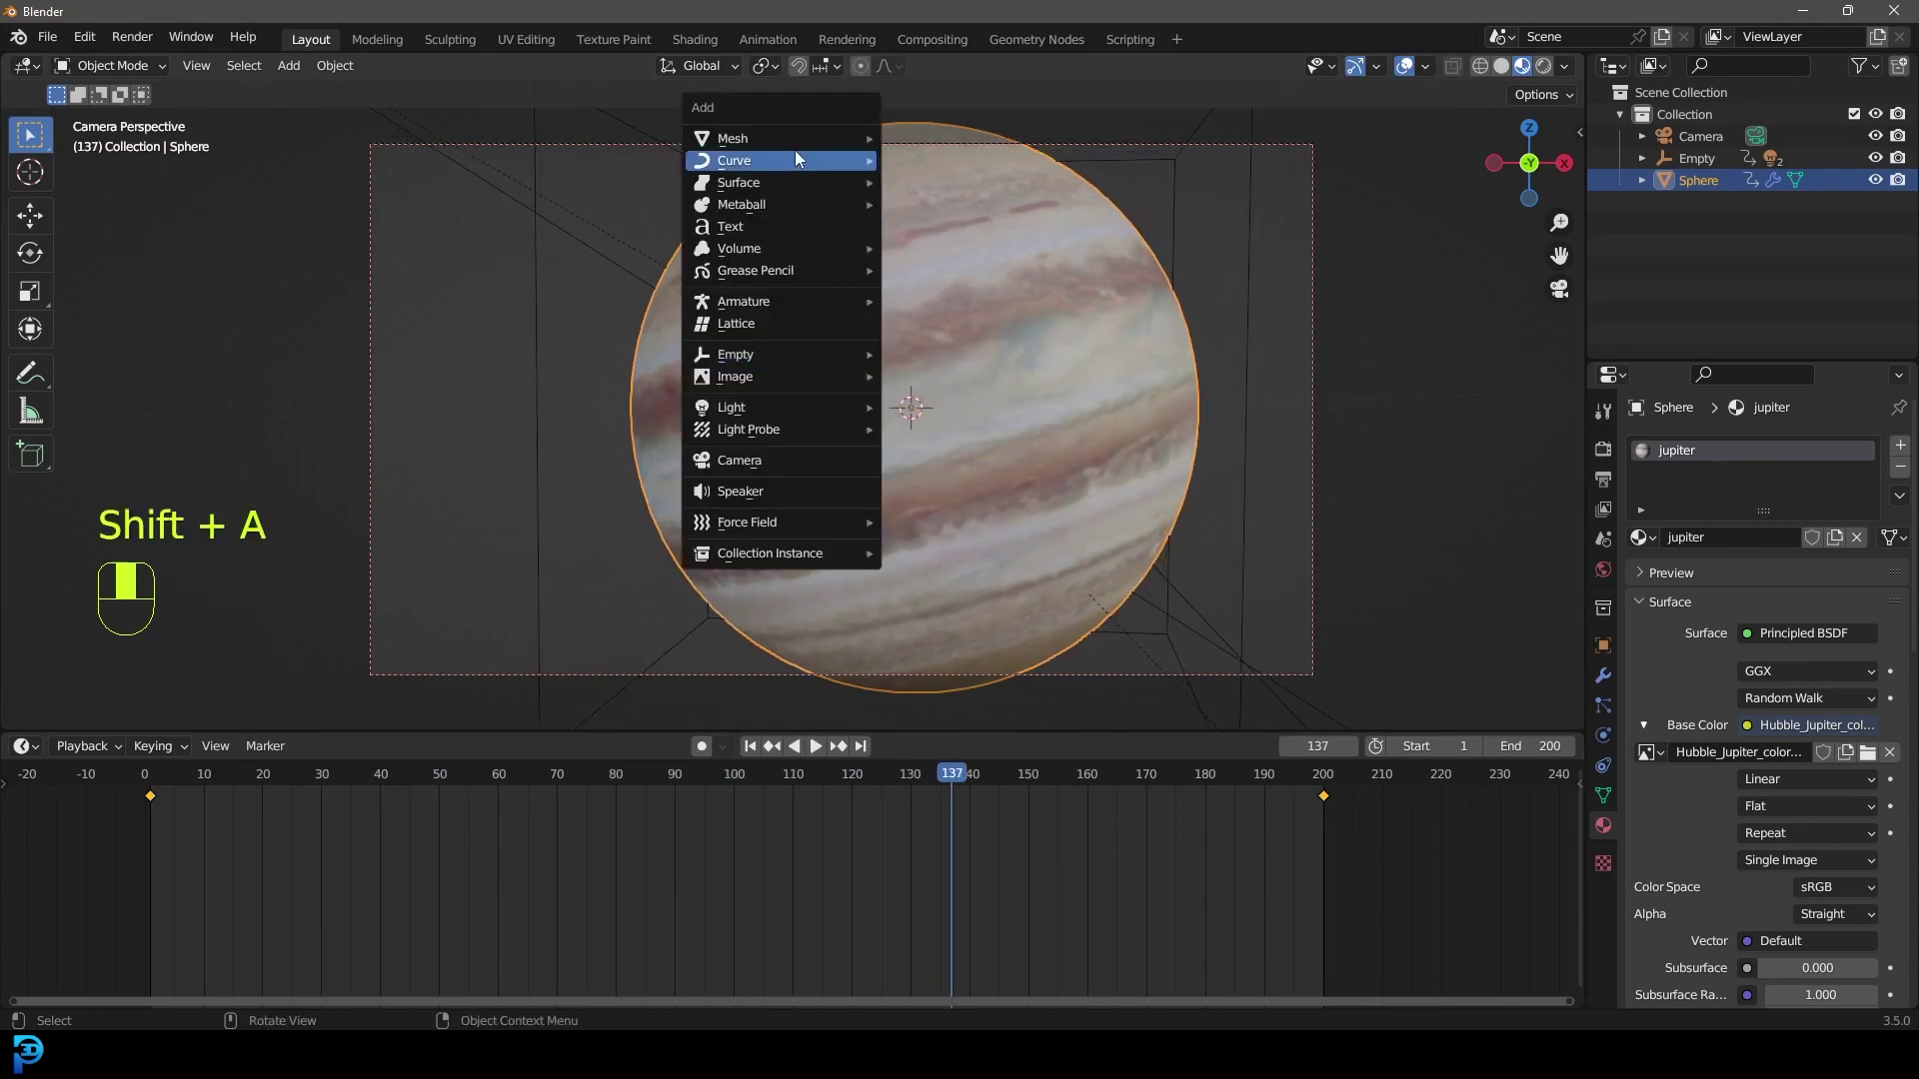
{"action": "mouse_move", "coordinate": [794, 150]}
{"action": "left_click", "coordinate": [900, 137]}
{"action": "scroll", "coordinate": [930, 462], "scroll_direction": "down", "scroll_amount": 3}
{"action": "key", "text": "s"}
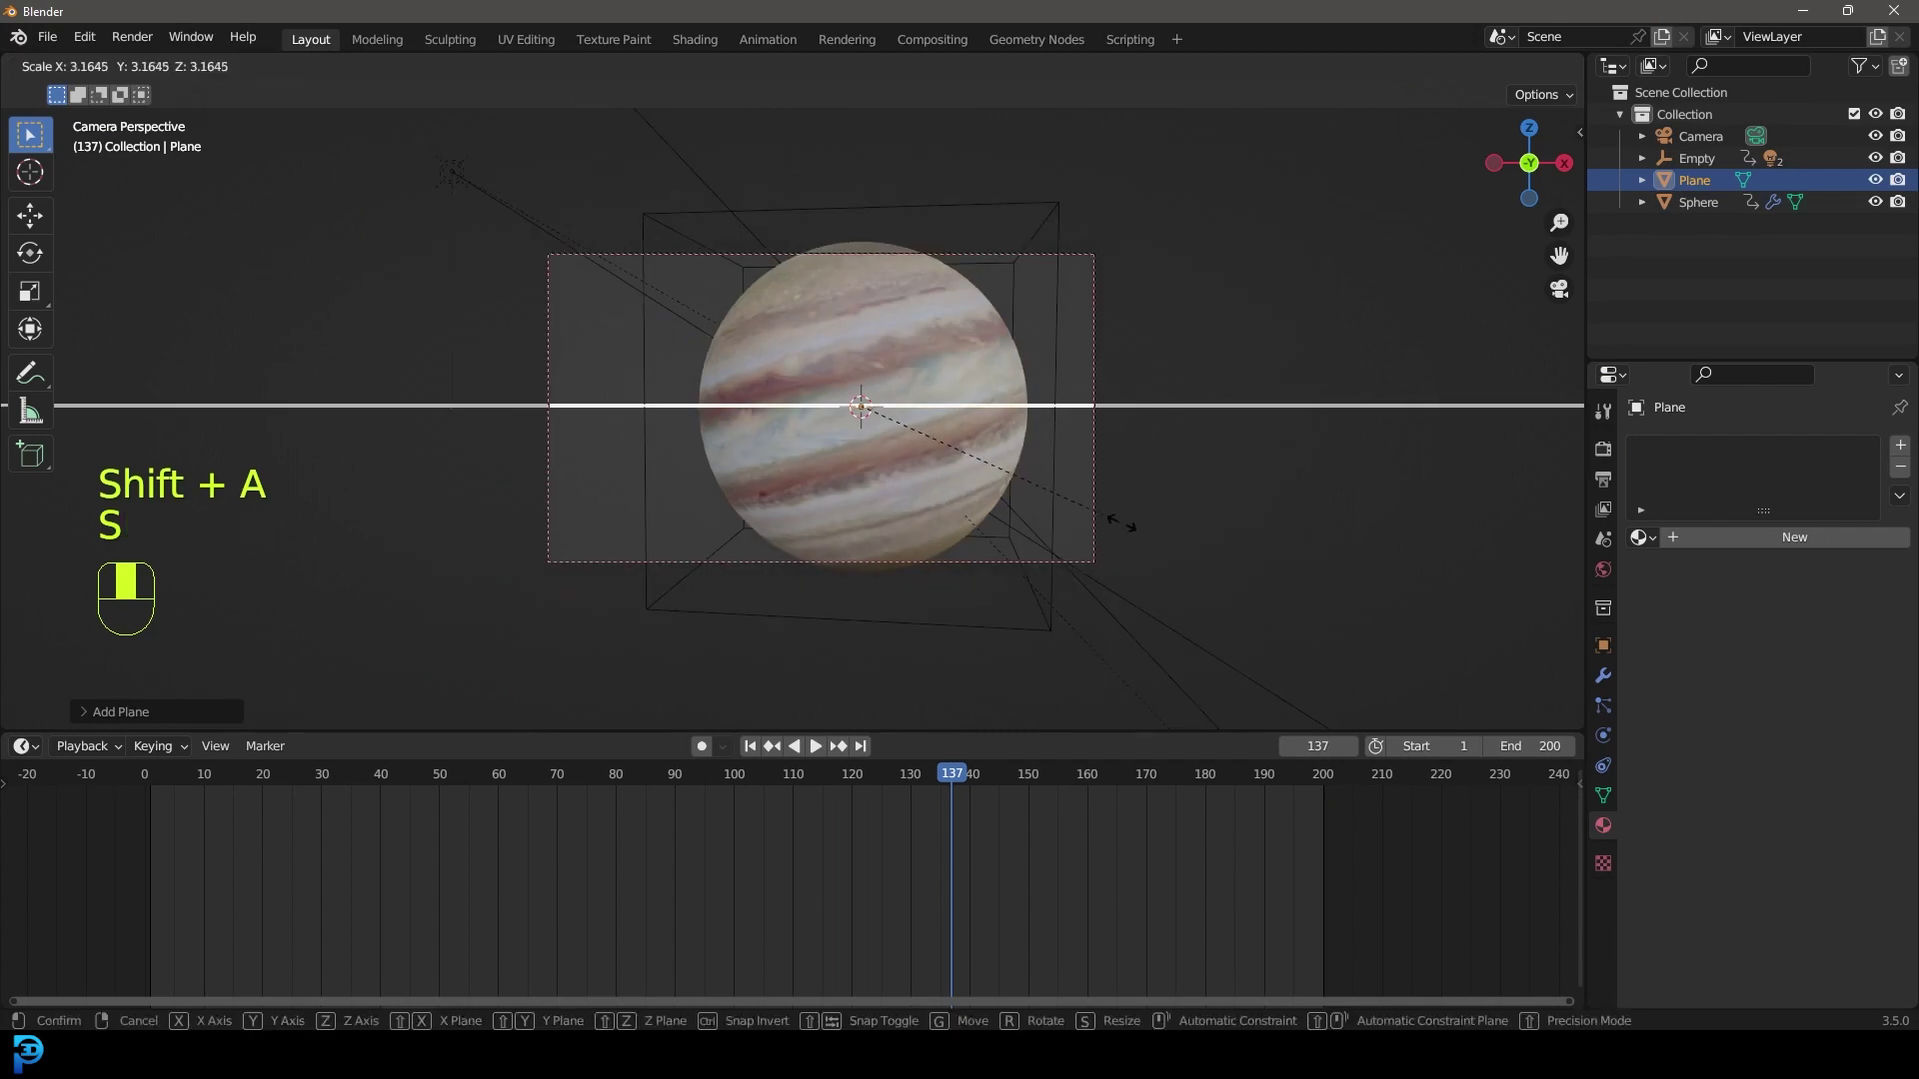
{"action": "left_click", "coordinate": [1065, 508]}
{"action": "type", "text": "rx90"}
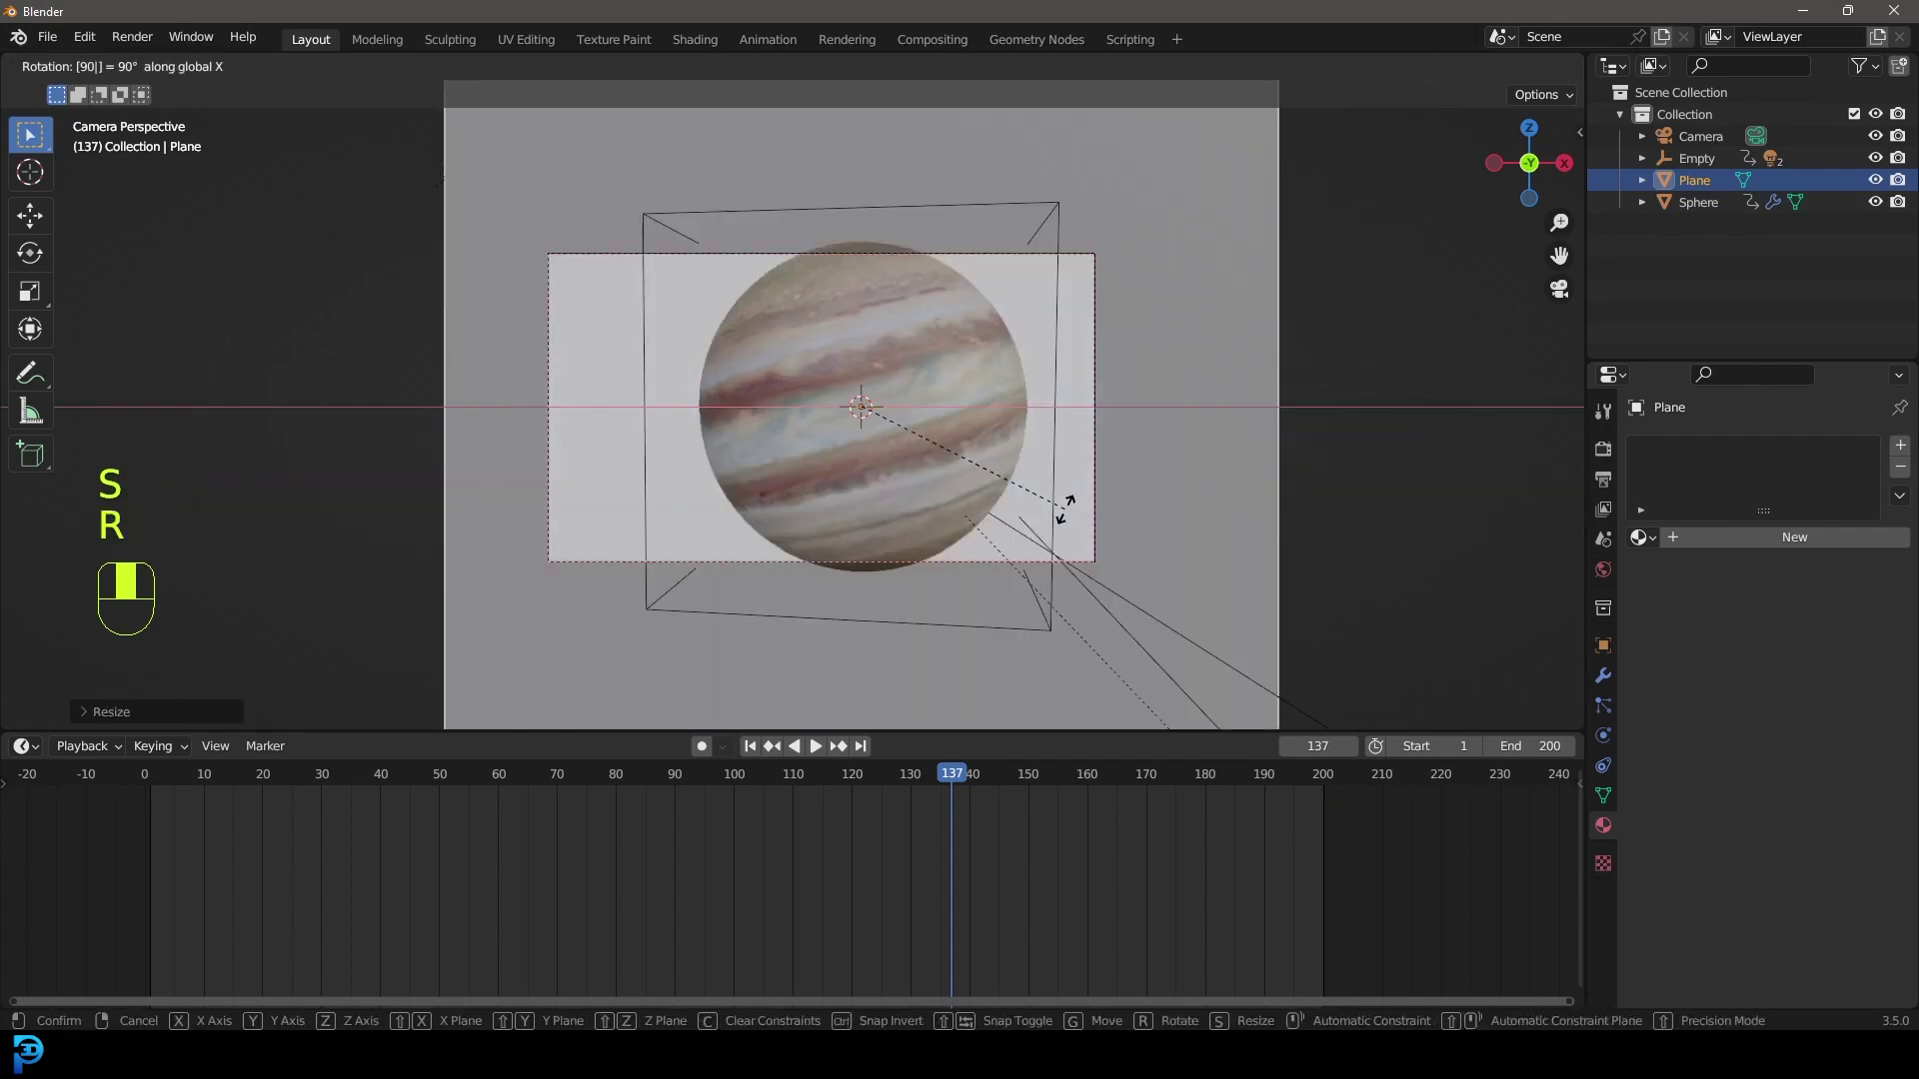
{"action": "left_click", "coordinate": [1063, 508]}
- From the top view, move the plane back along Y behind the sphere
{"action": "key", "text": "KP_7"}
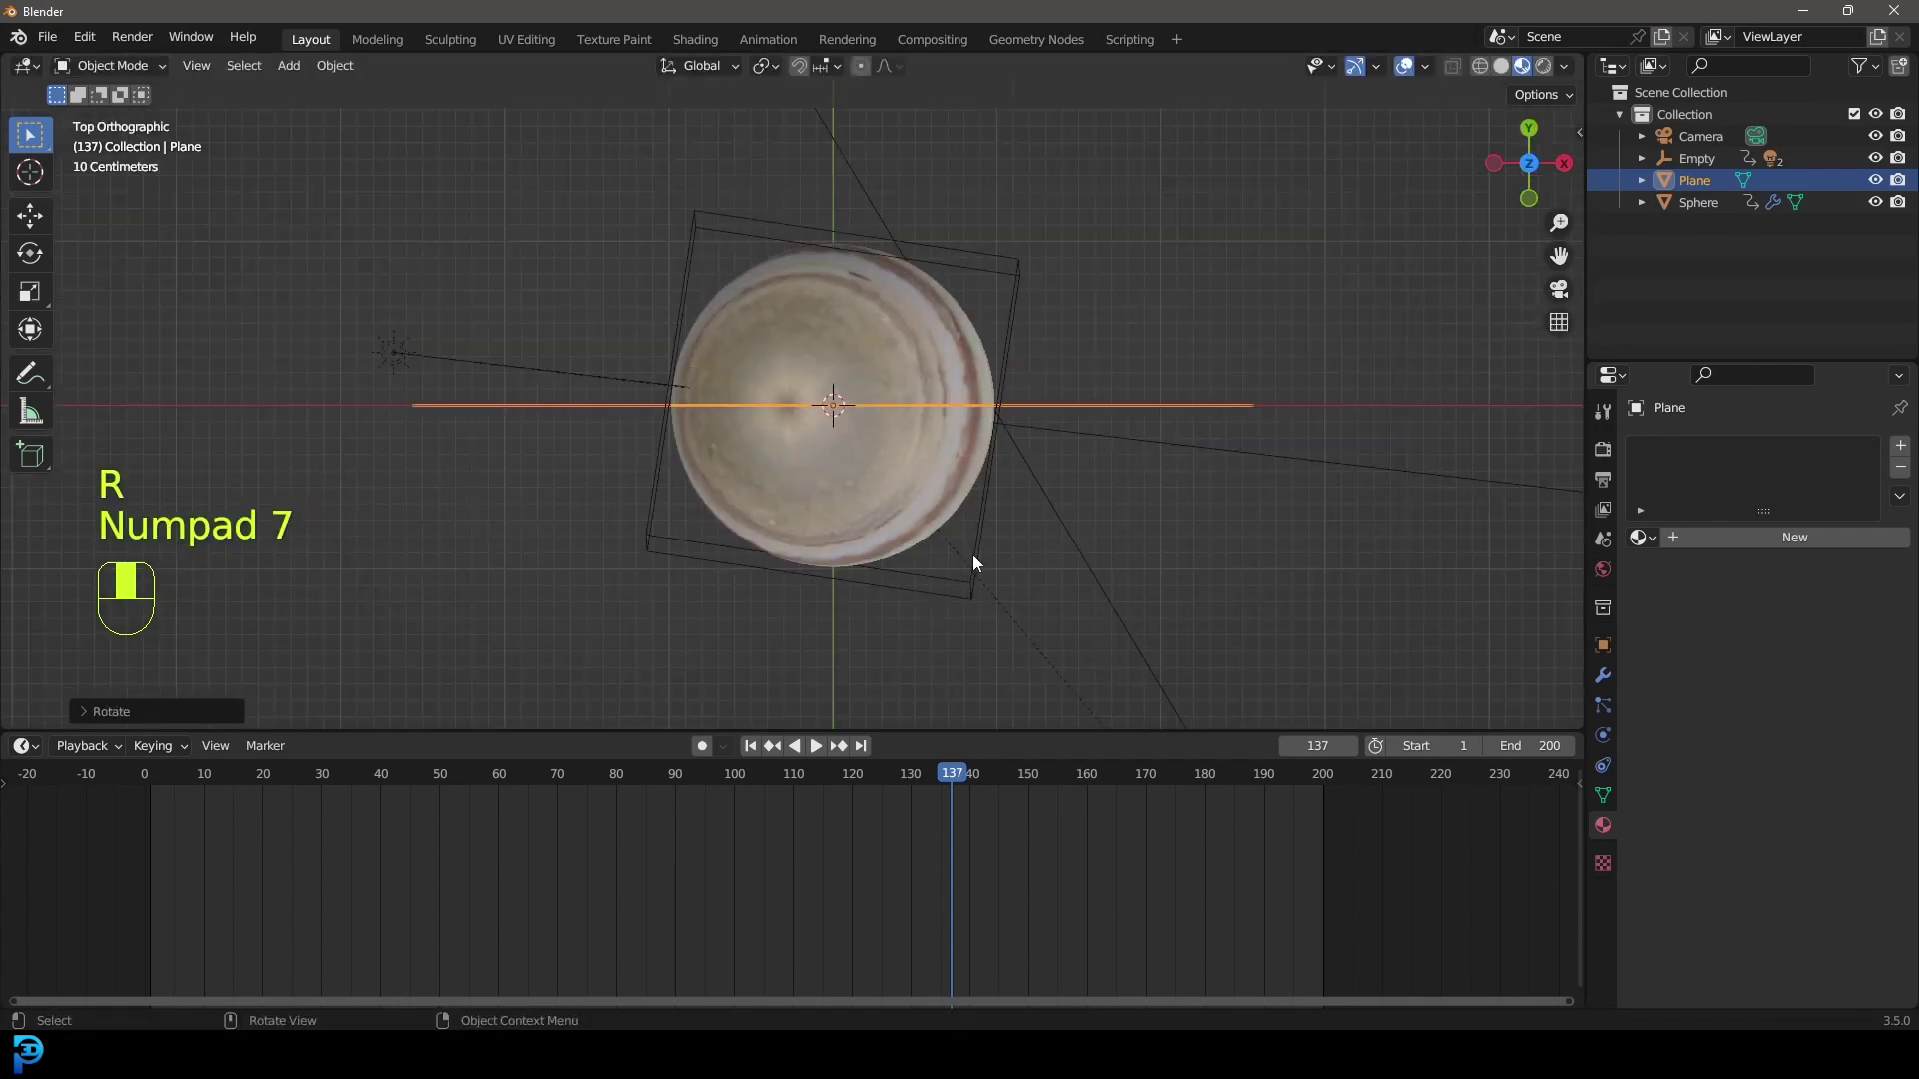
{"action": "scroll", "coordinate": [875, 516], "scroll_direction": "down", "scroll_amount": 5}
{"action": "key", "text": "g"}
{"action": "key", "text": "y"}
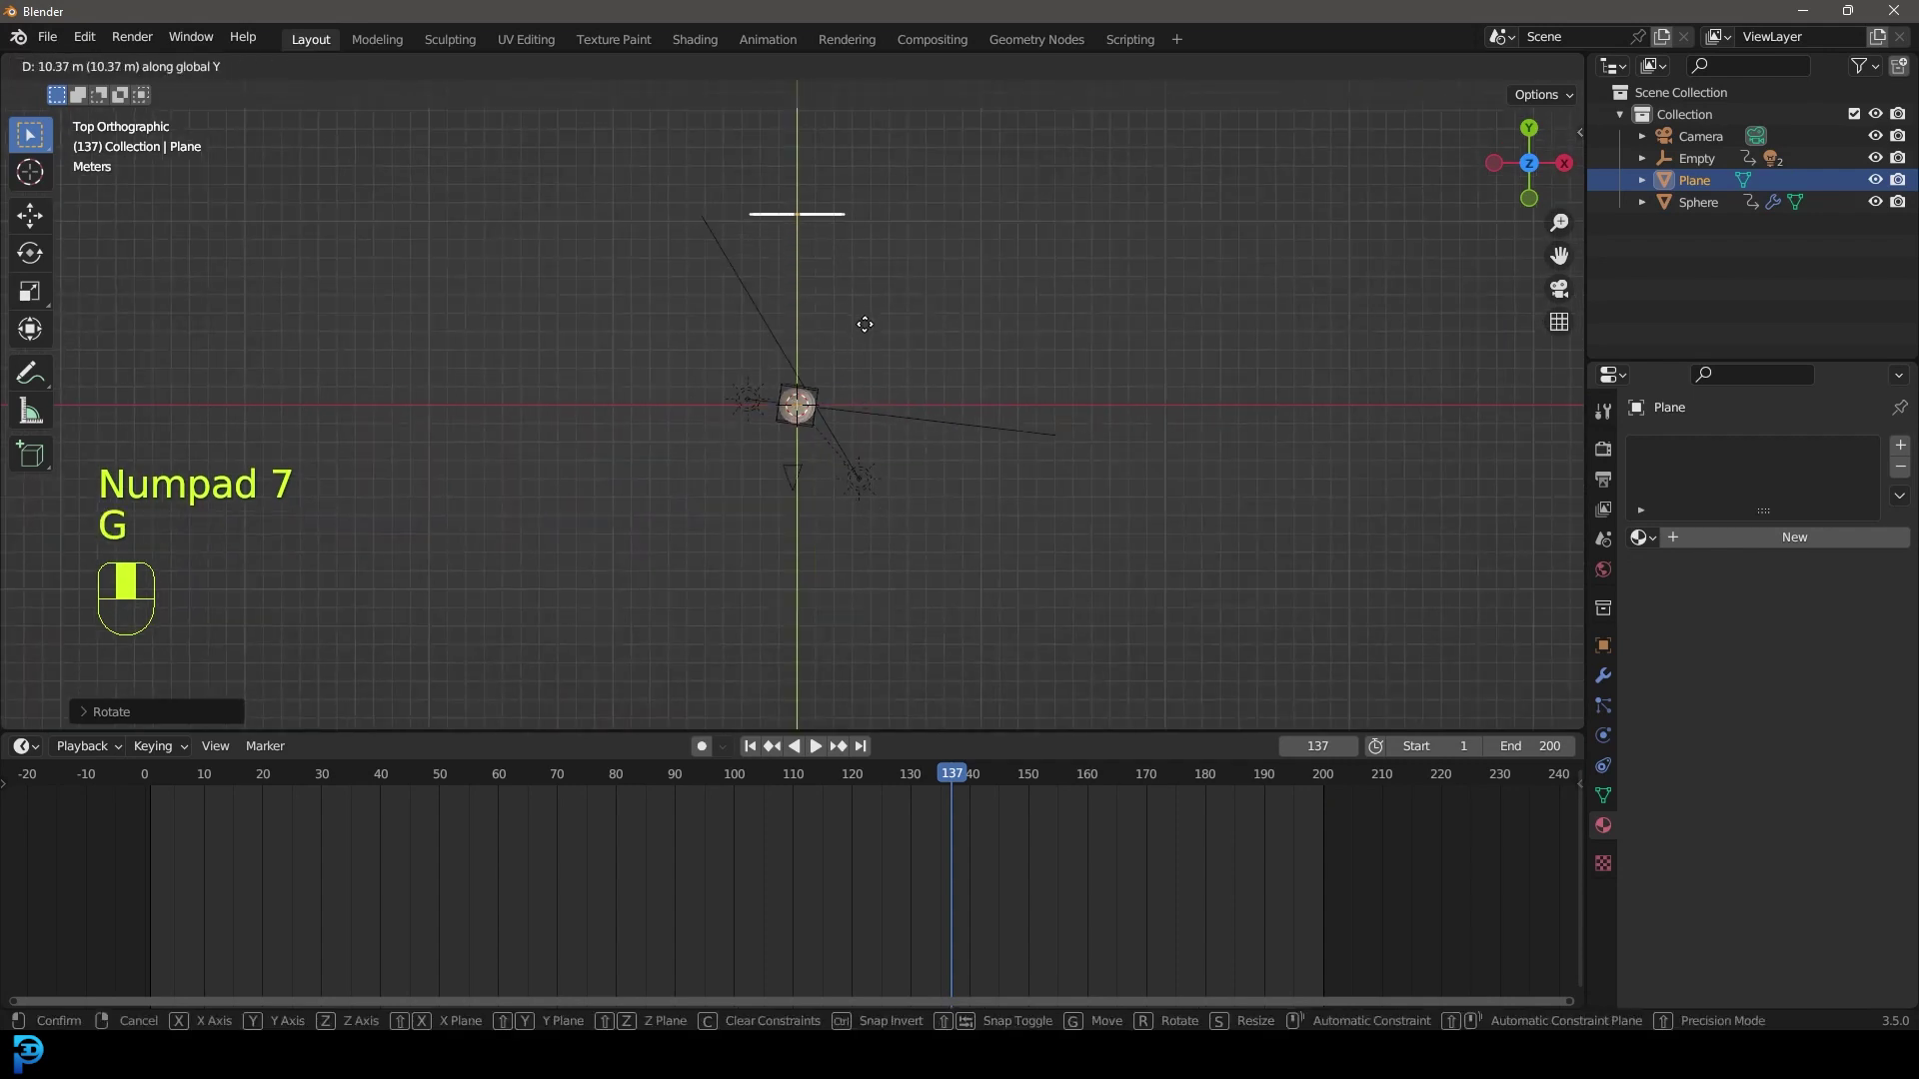
{"action": "left_click", "coordinate": [865, 324]}
{"action": "middle_click_drag", "start_coordinate": [864, 324], "coordinate": [776, 284]}
{"action": "key", "text": "KP_0"}
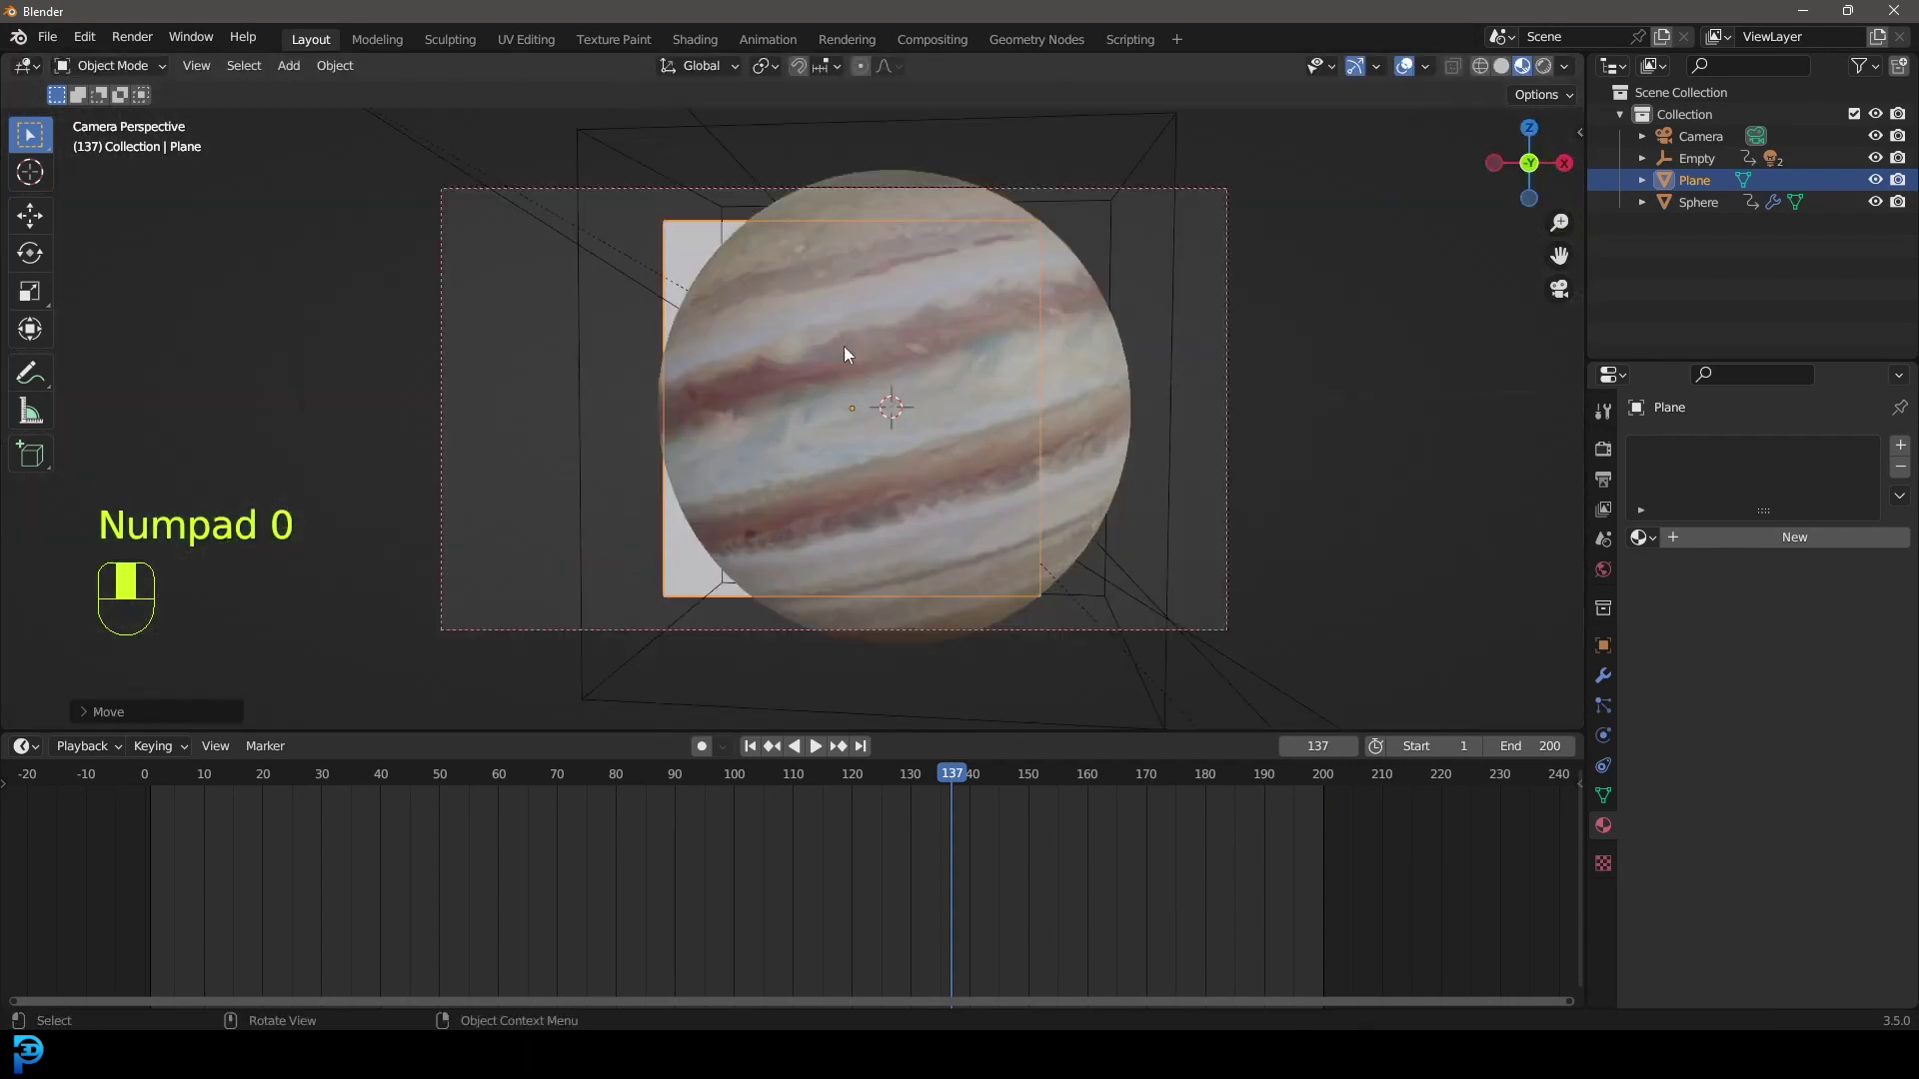
- In camera view, scale, widen along X and nudge the plane to fill the frame
{"action": "key", "text": "s"}
{"action": "left_click", "coordinate": [1087, 436]}
{"action": "scroll", "coordinate": [1083, 440], "scroll_direction": "down", "scroll_amount": 2}
{"action": "key", "text": "s"}
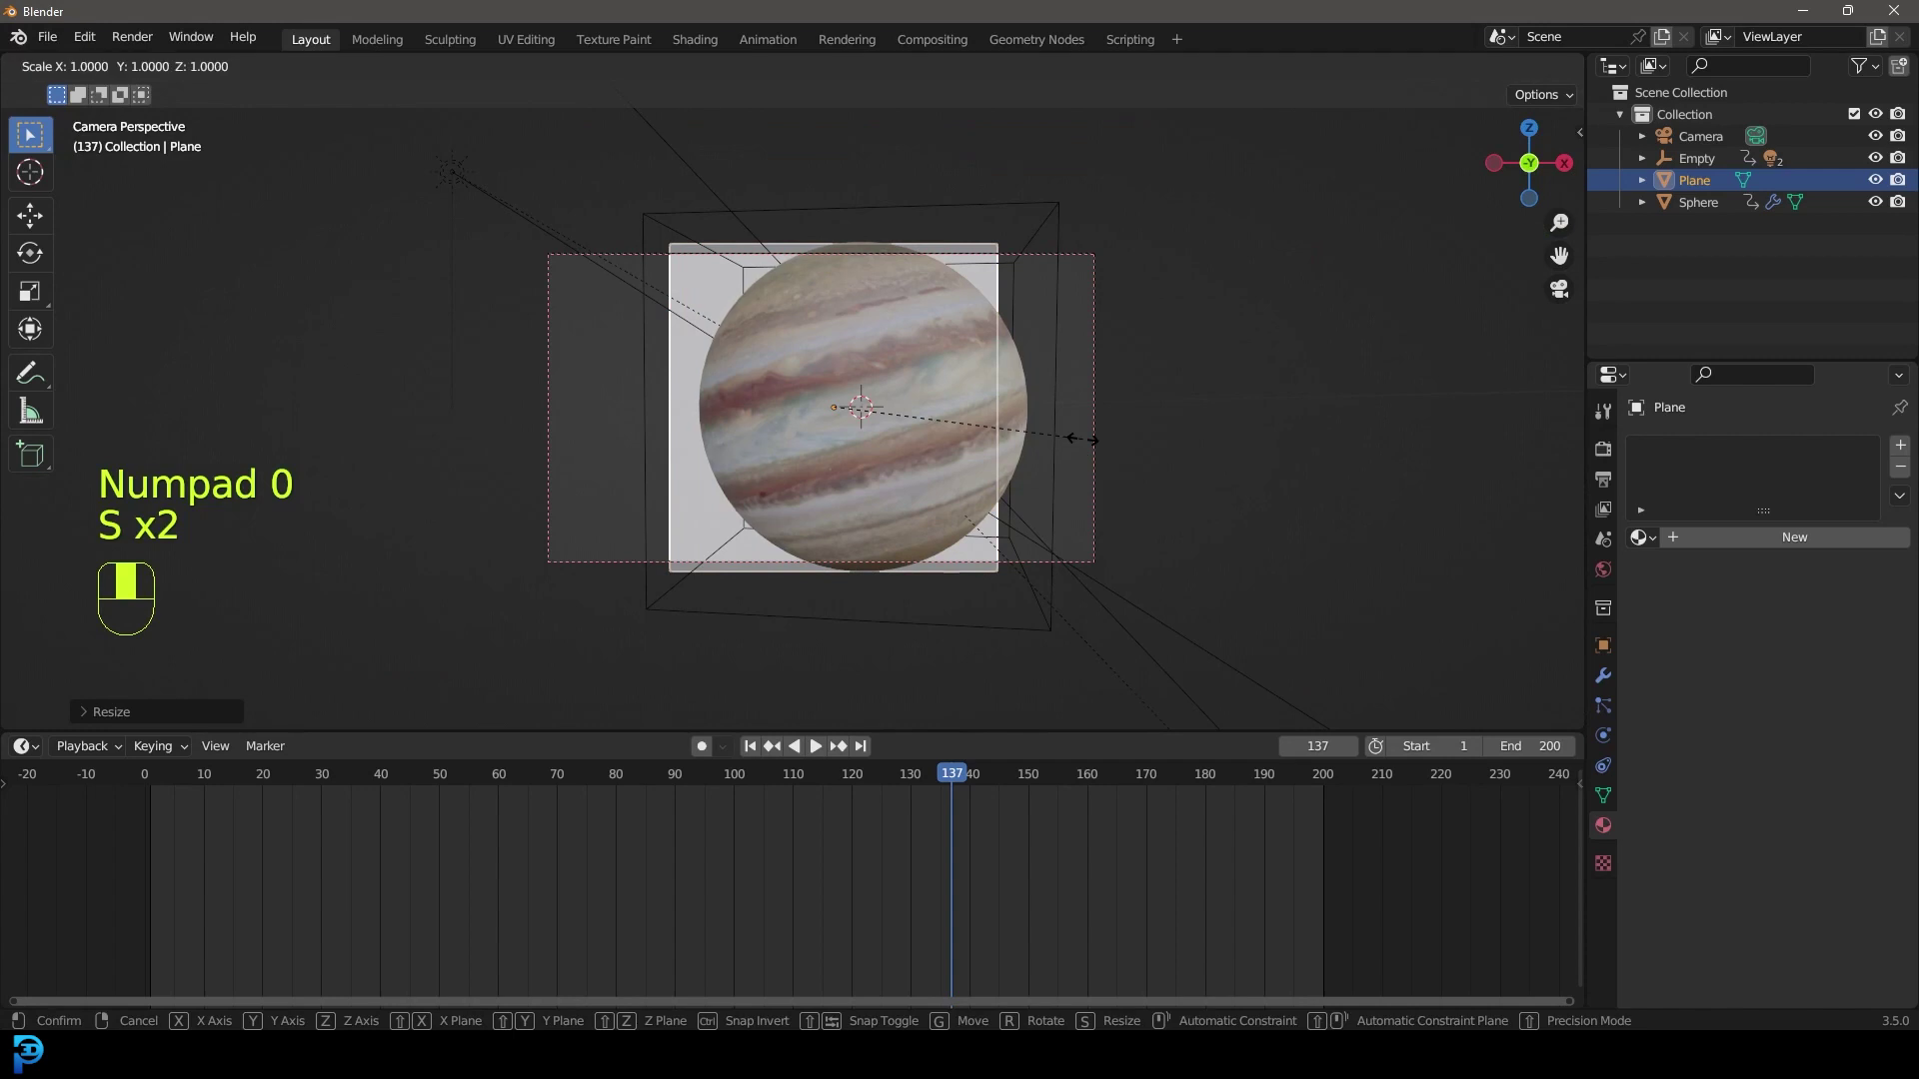
{"action": "key", "text": "x"}
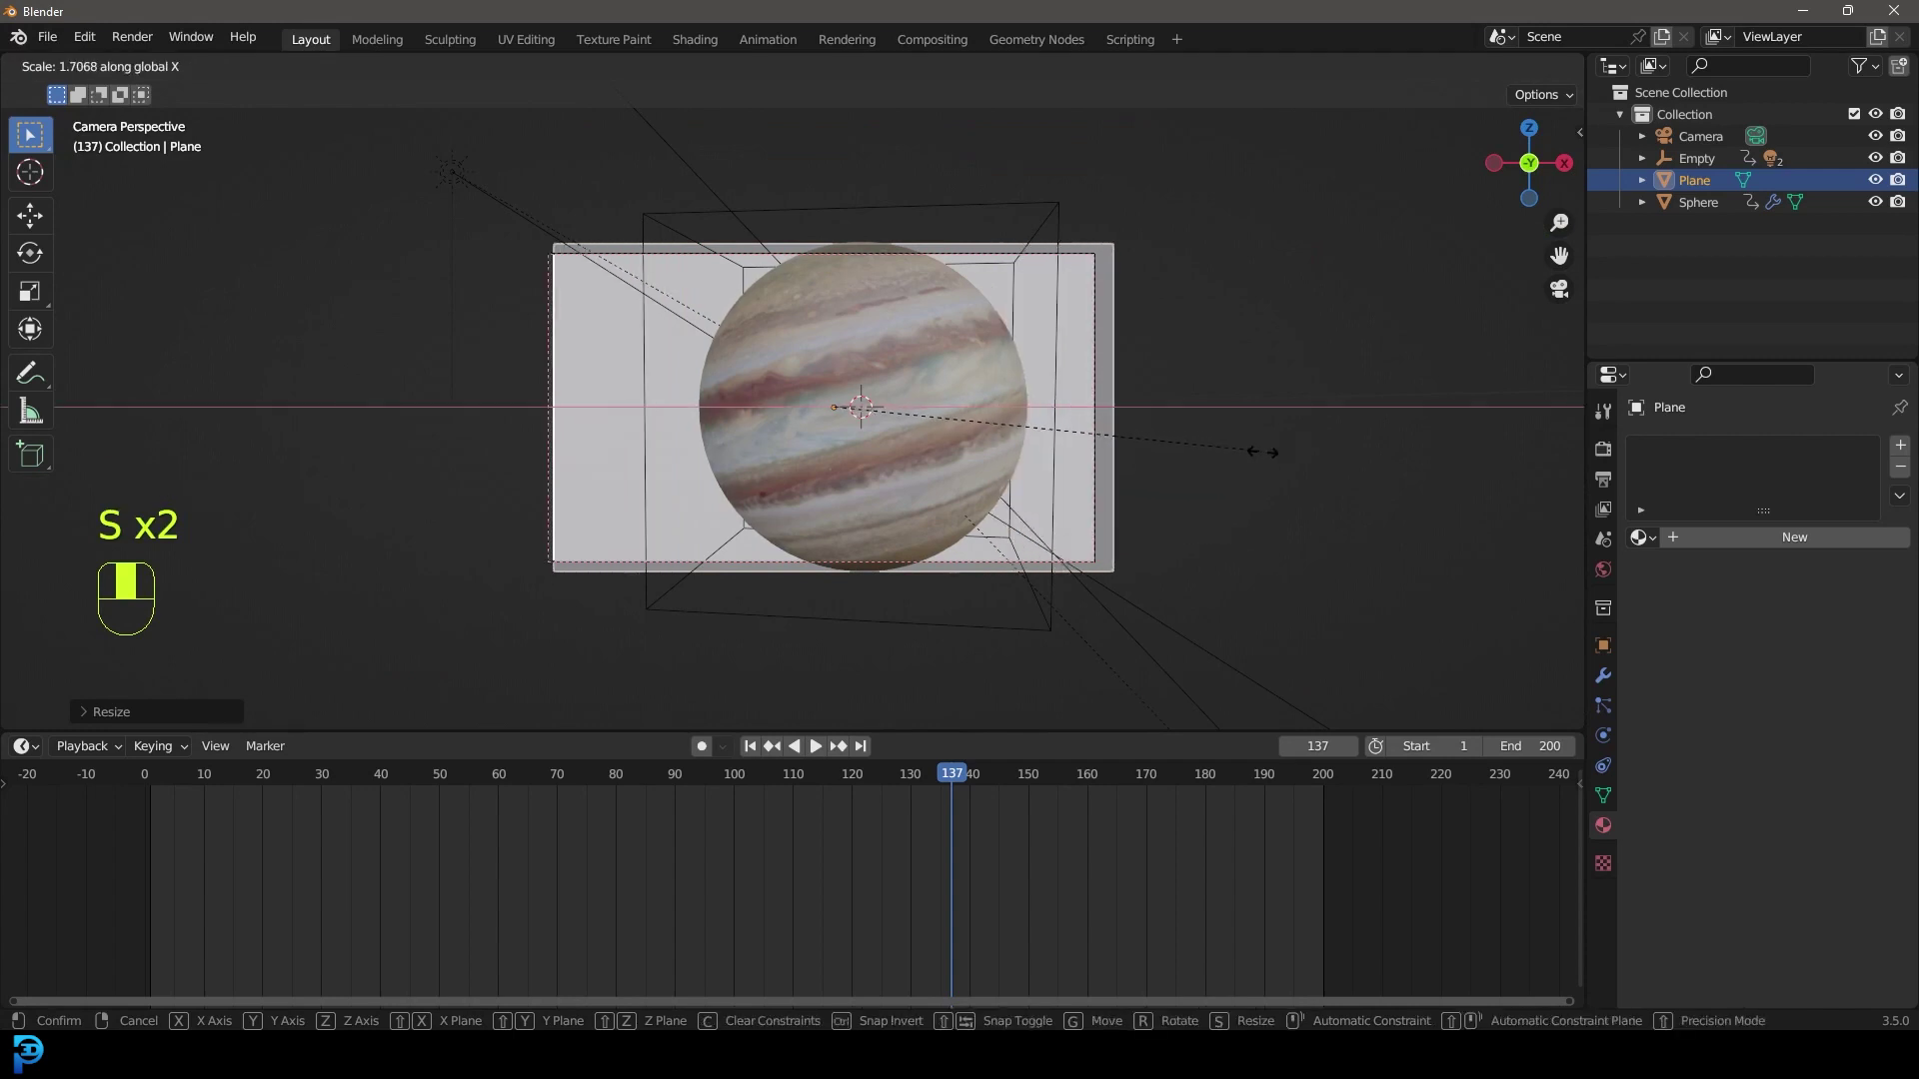
{"action": "left_click", "coordinate": [1259, 454]}
{"action": "key", "text": "g"}
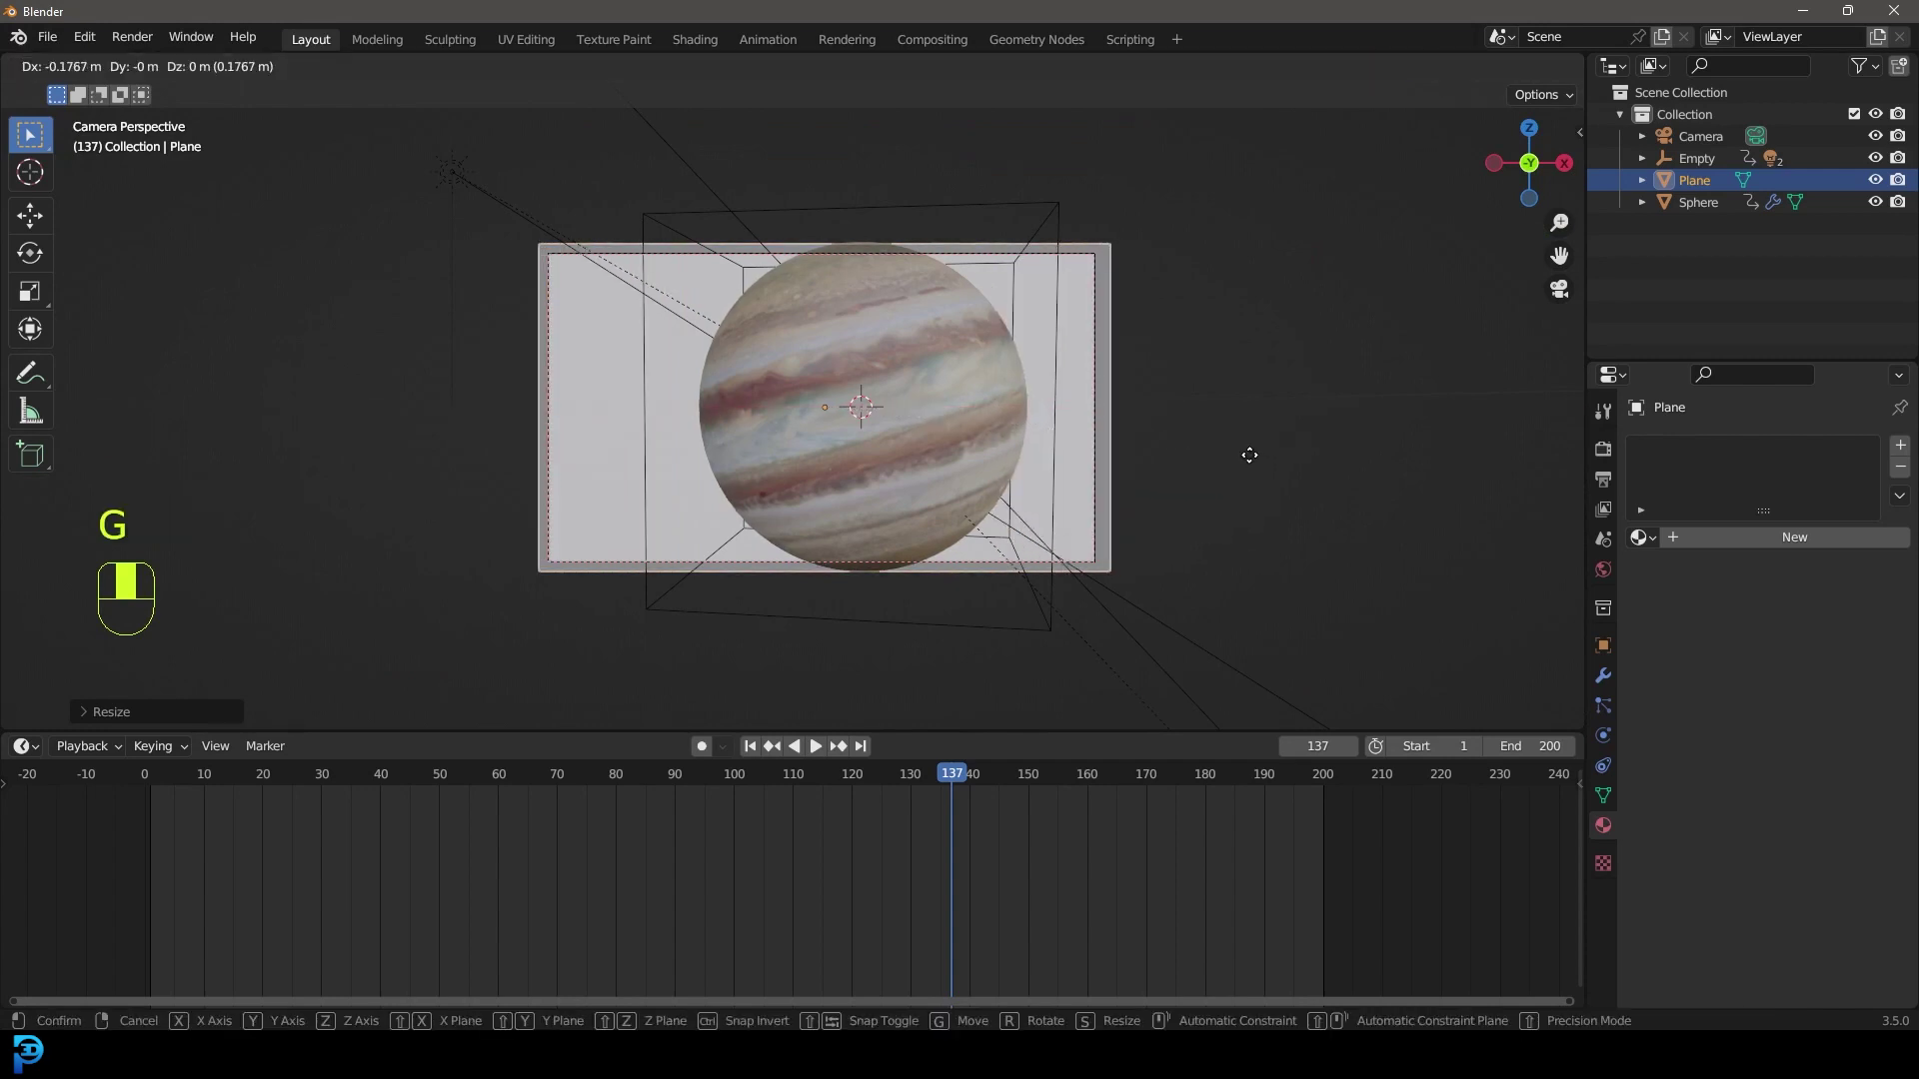
{"action": "key", "text": "s"}
{"action": "left_click", "coordinate": [1259, 500]}
{"action": "key", "text": "g"}
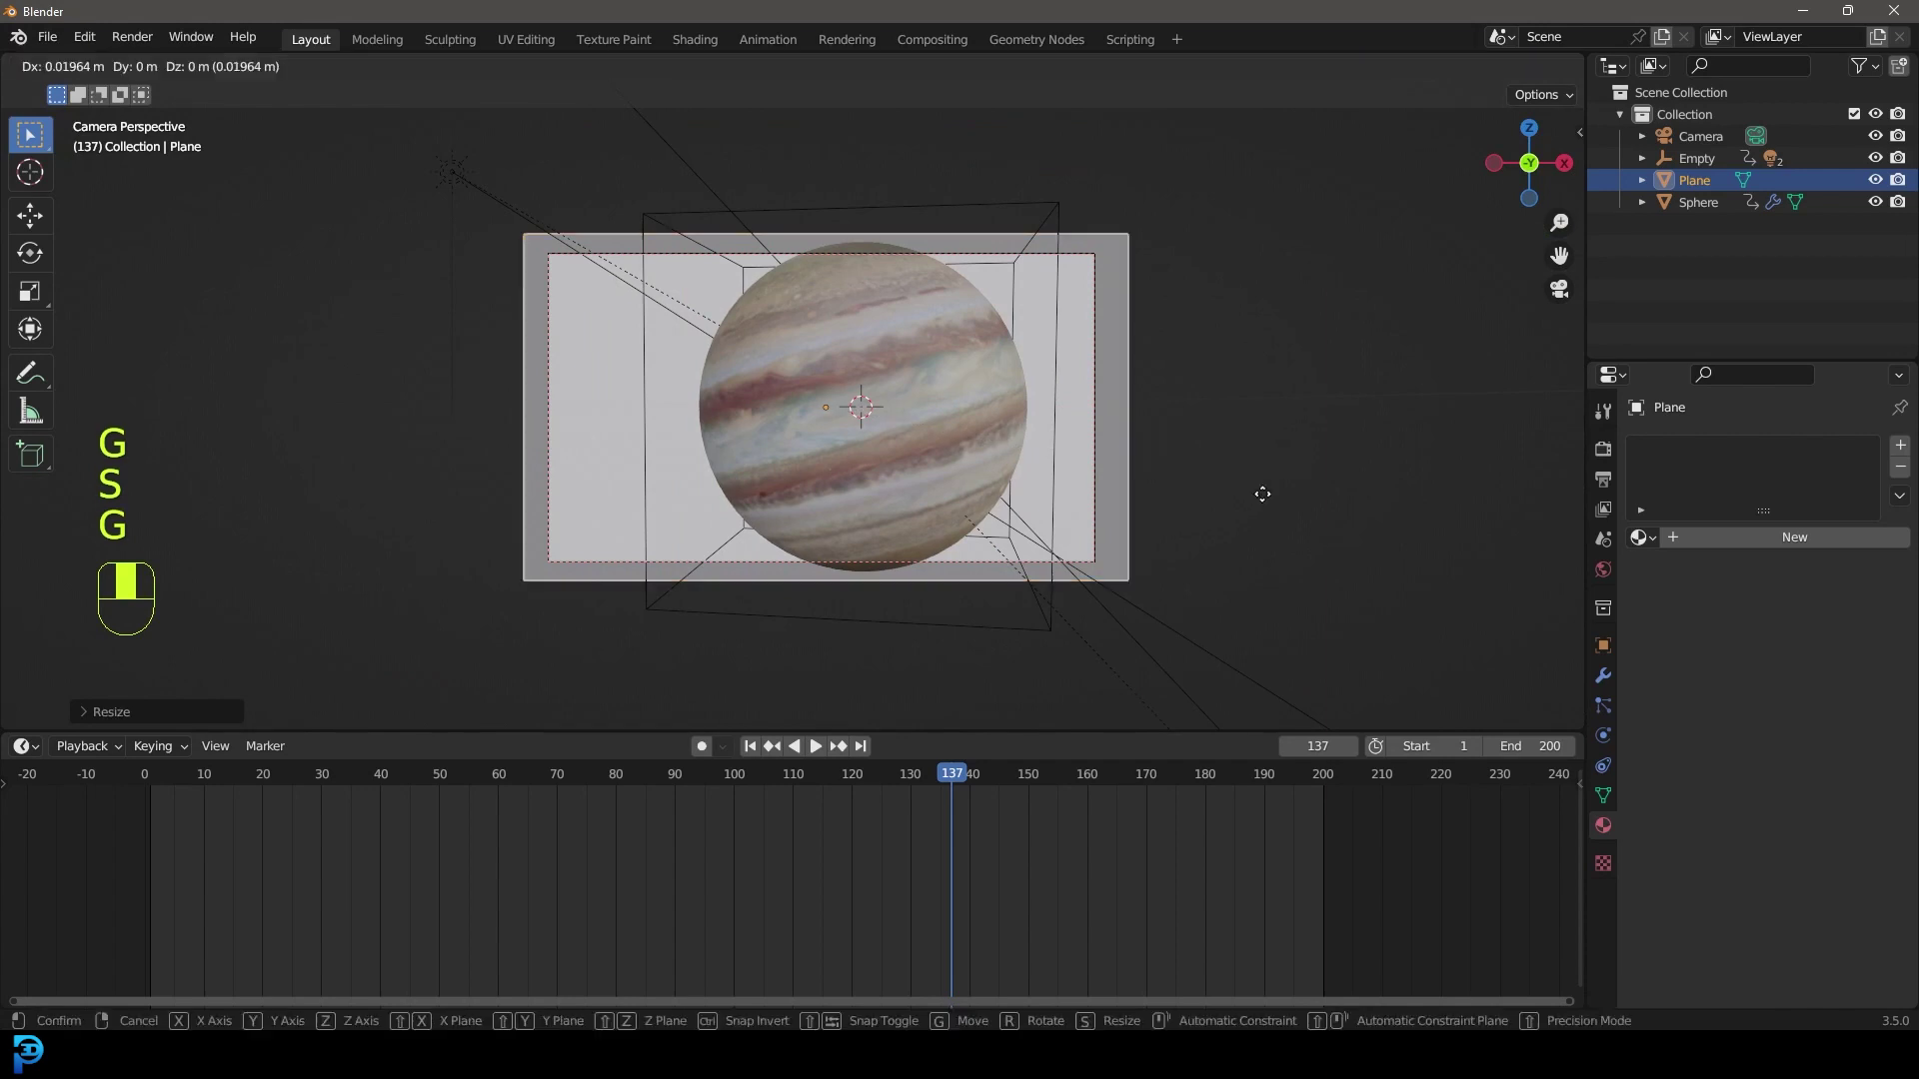
{"action": "left_click", "coordinate": [1264, 498]}
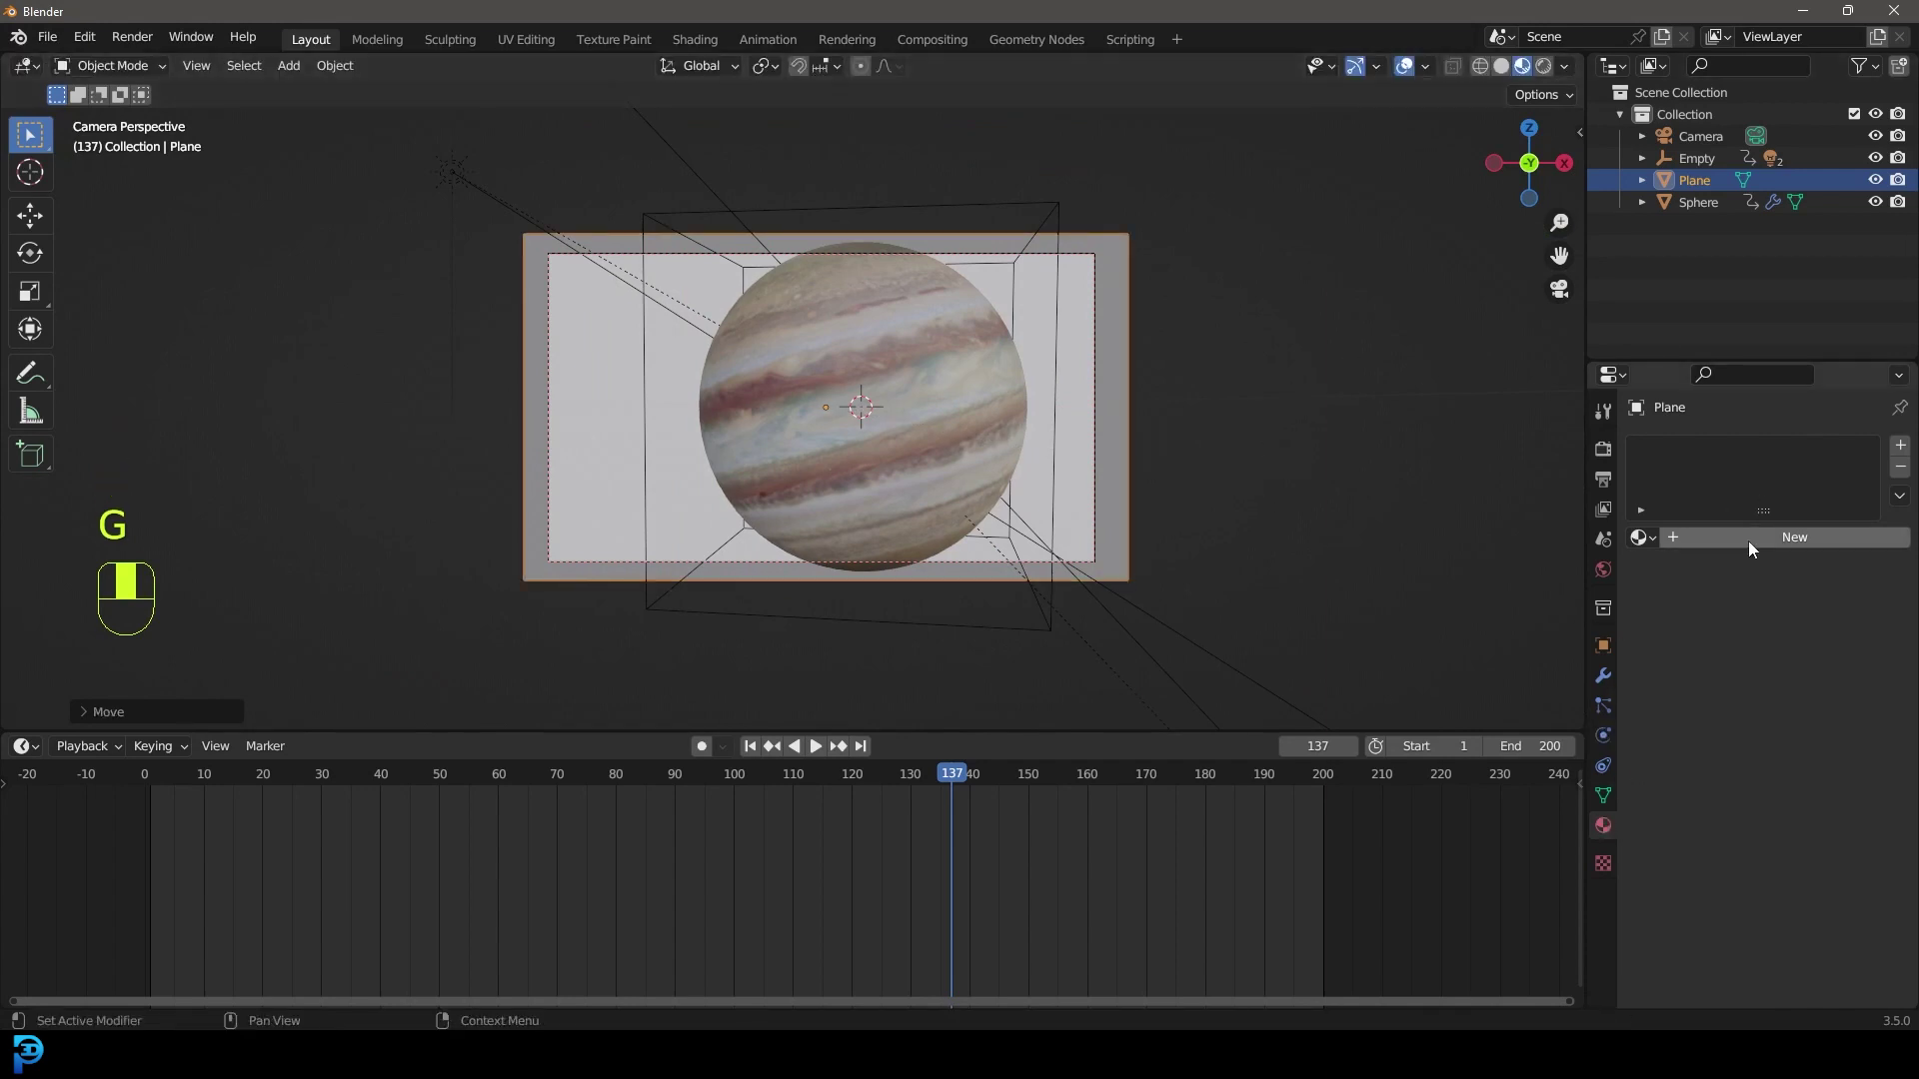
- Create a new material named stars with an Emission surface shader
{"action": "left_click", "coordinate": [1748, 542]}
{"action": "left_click", "coordinate": [1748, 541]}
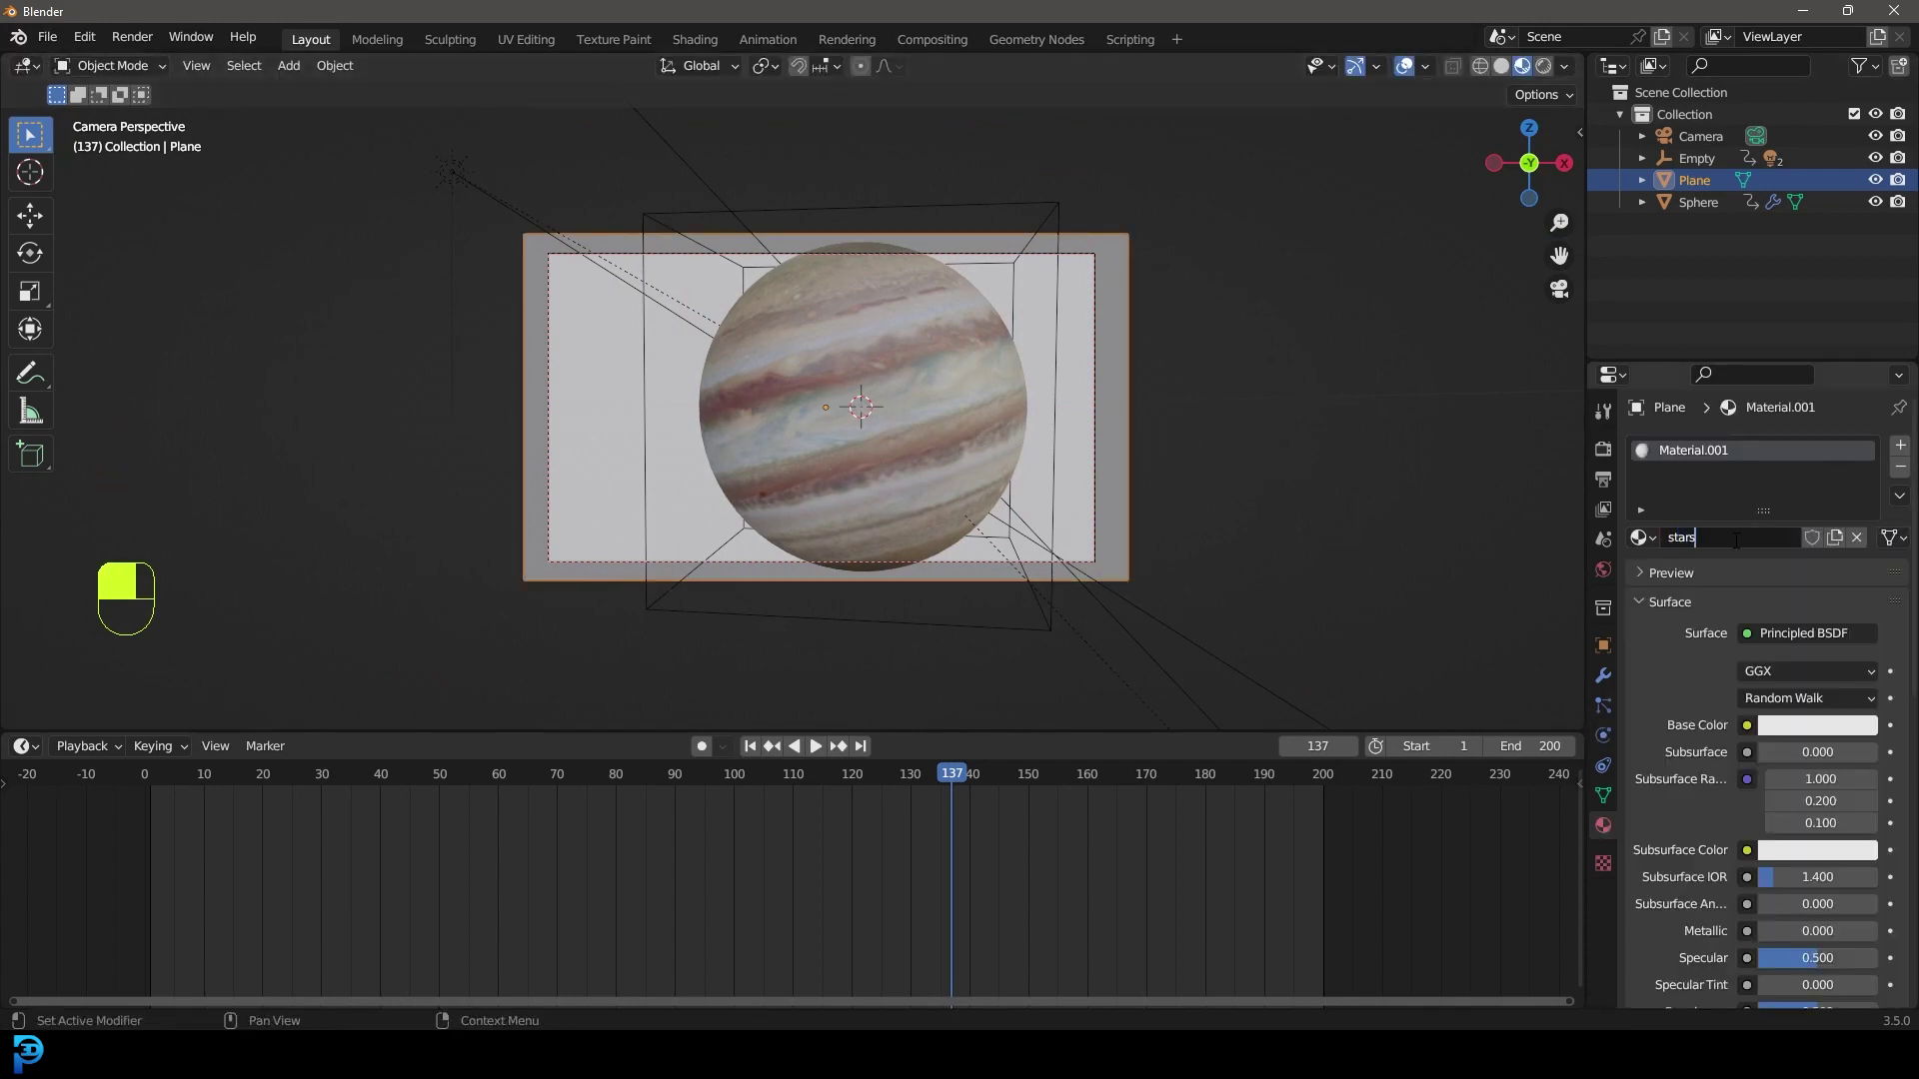
{"action": "key", "text": "Return"}
{"action": "left_click", "coordinate": [1769, 633]}
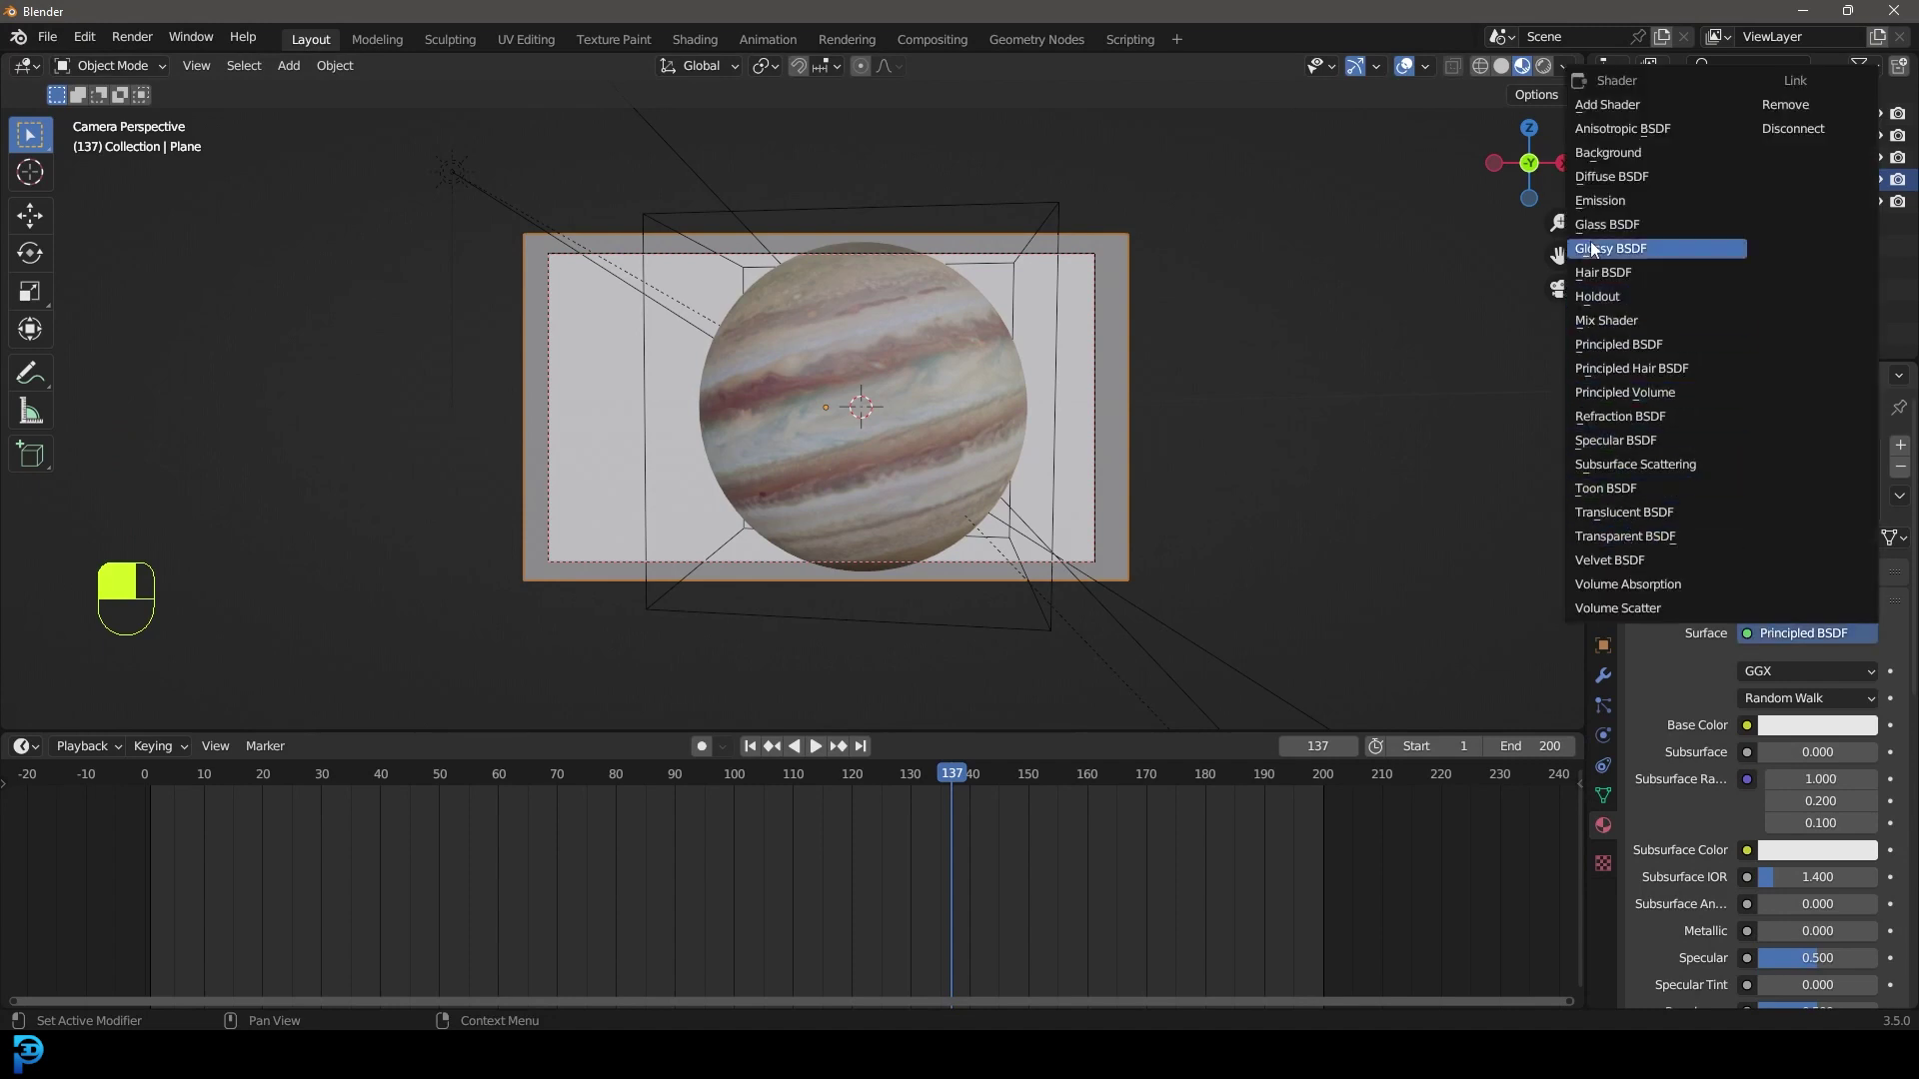
{"action": "left_click", "coordinate": [1600, 200]}
- Drive the emission colour with an Image Texture using the starfield photo from Downloads
{"action": "left_click", "coordinate": [1747, 671]}
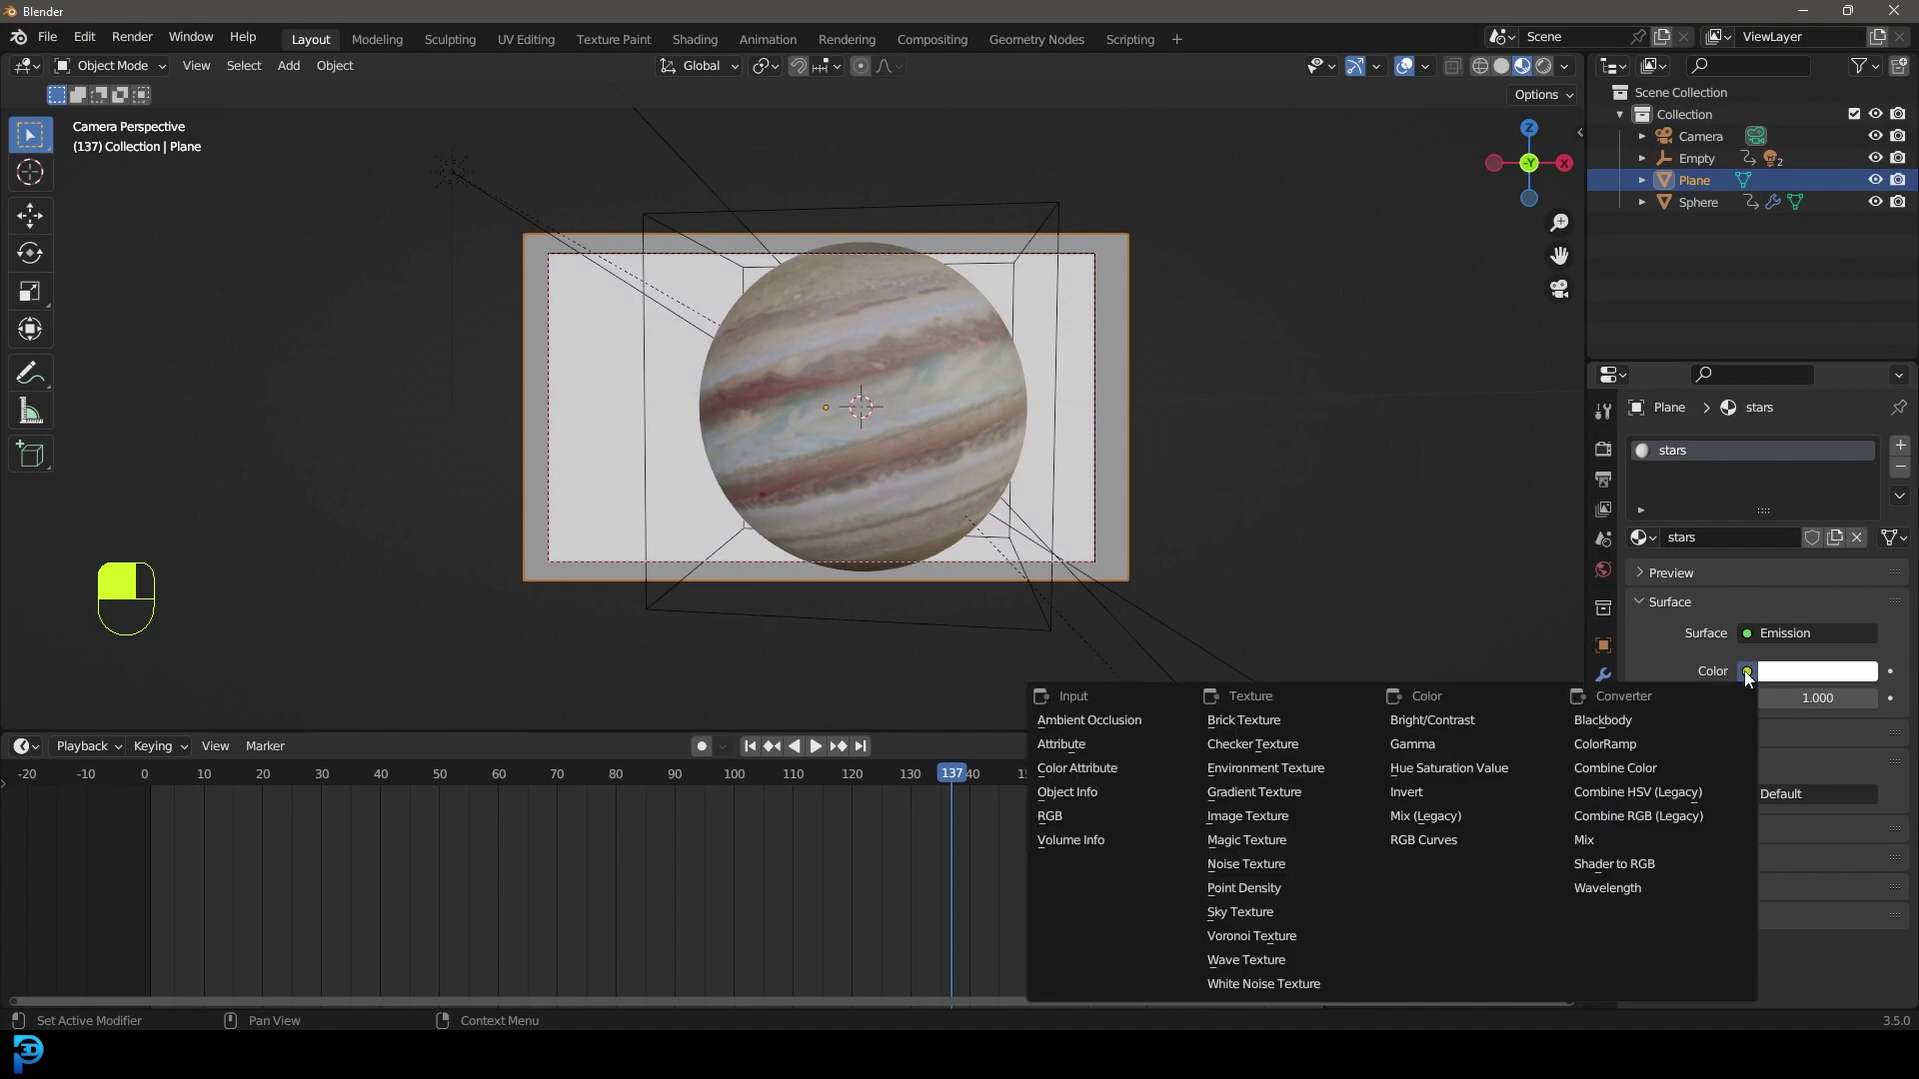
{"action": "left_click", "coordinate": [1277, 816]}
{"action": "left_click", "coordinate": [1825, 698]}
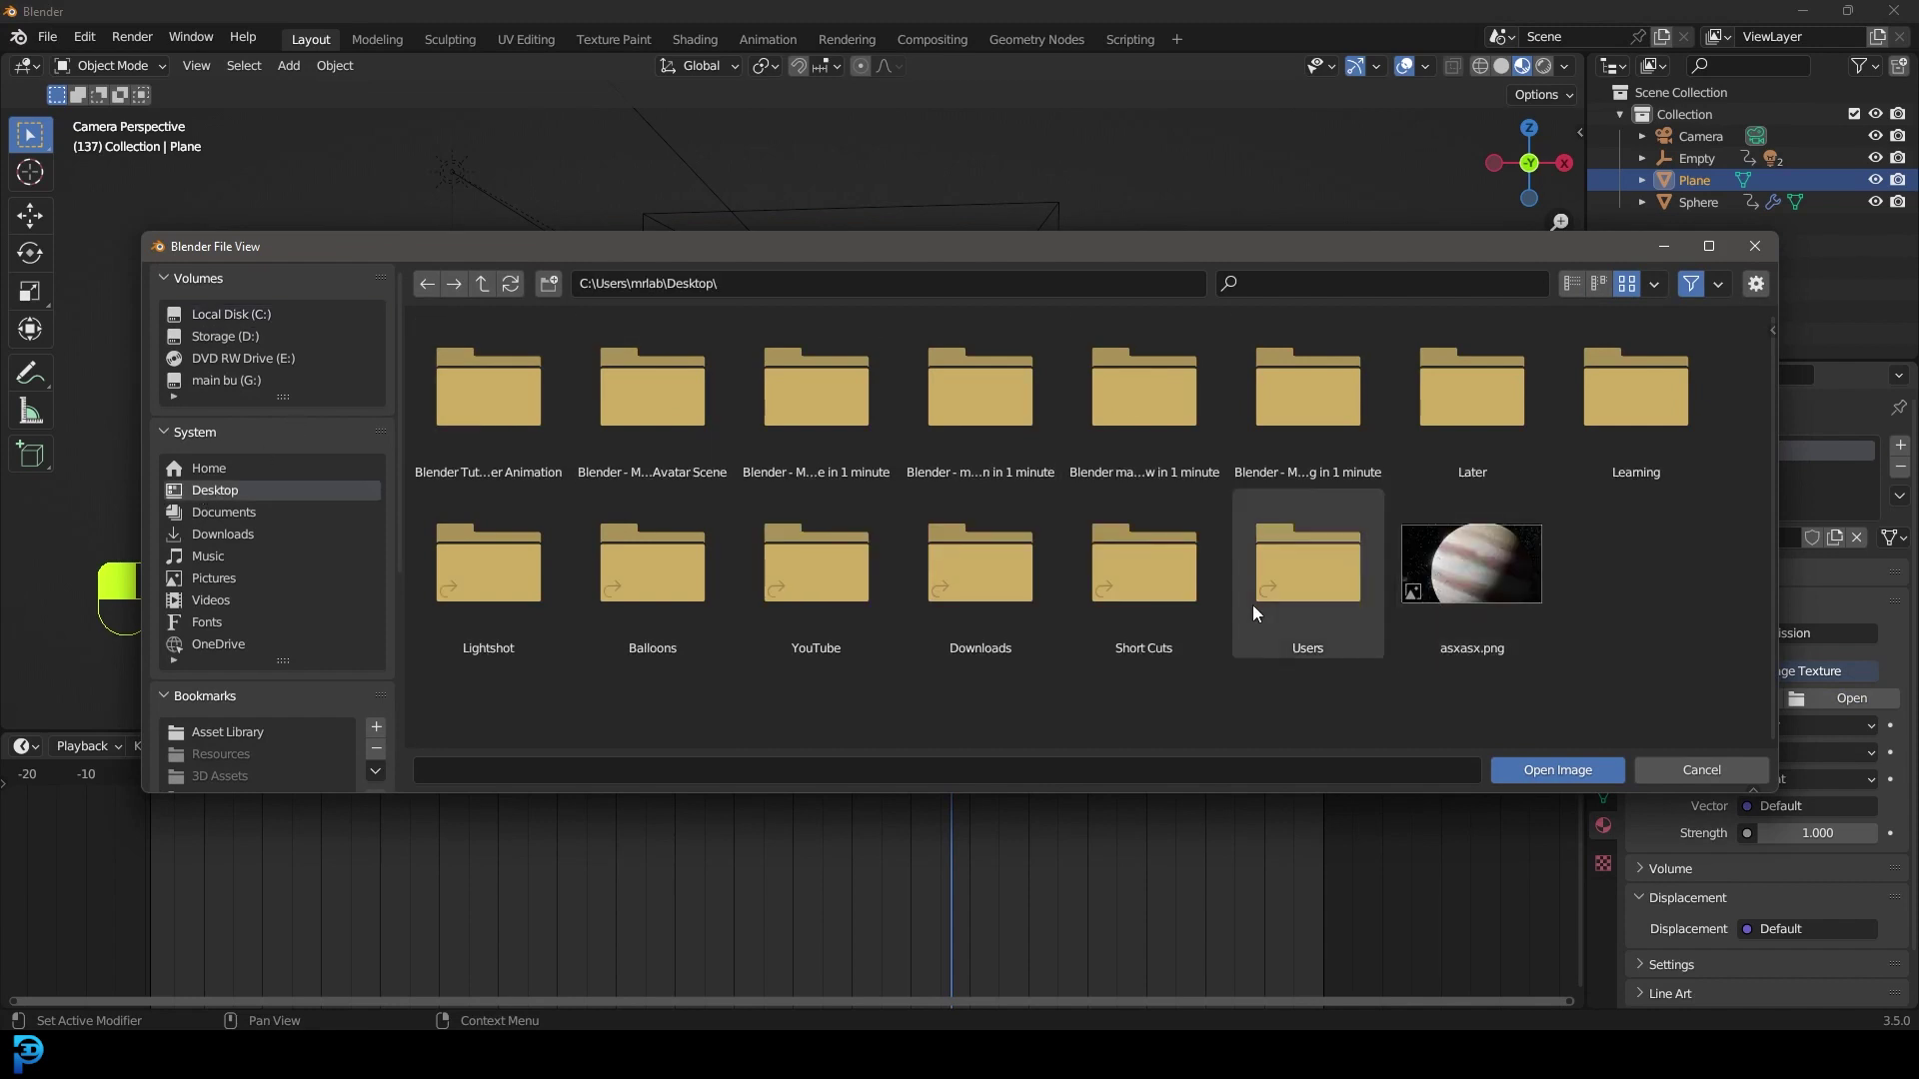
{"action": "left_click", "coordinate": [243, 533]}
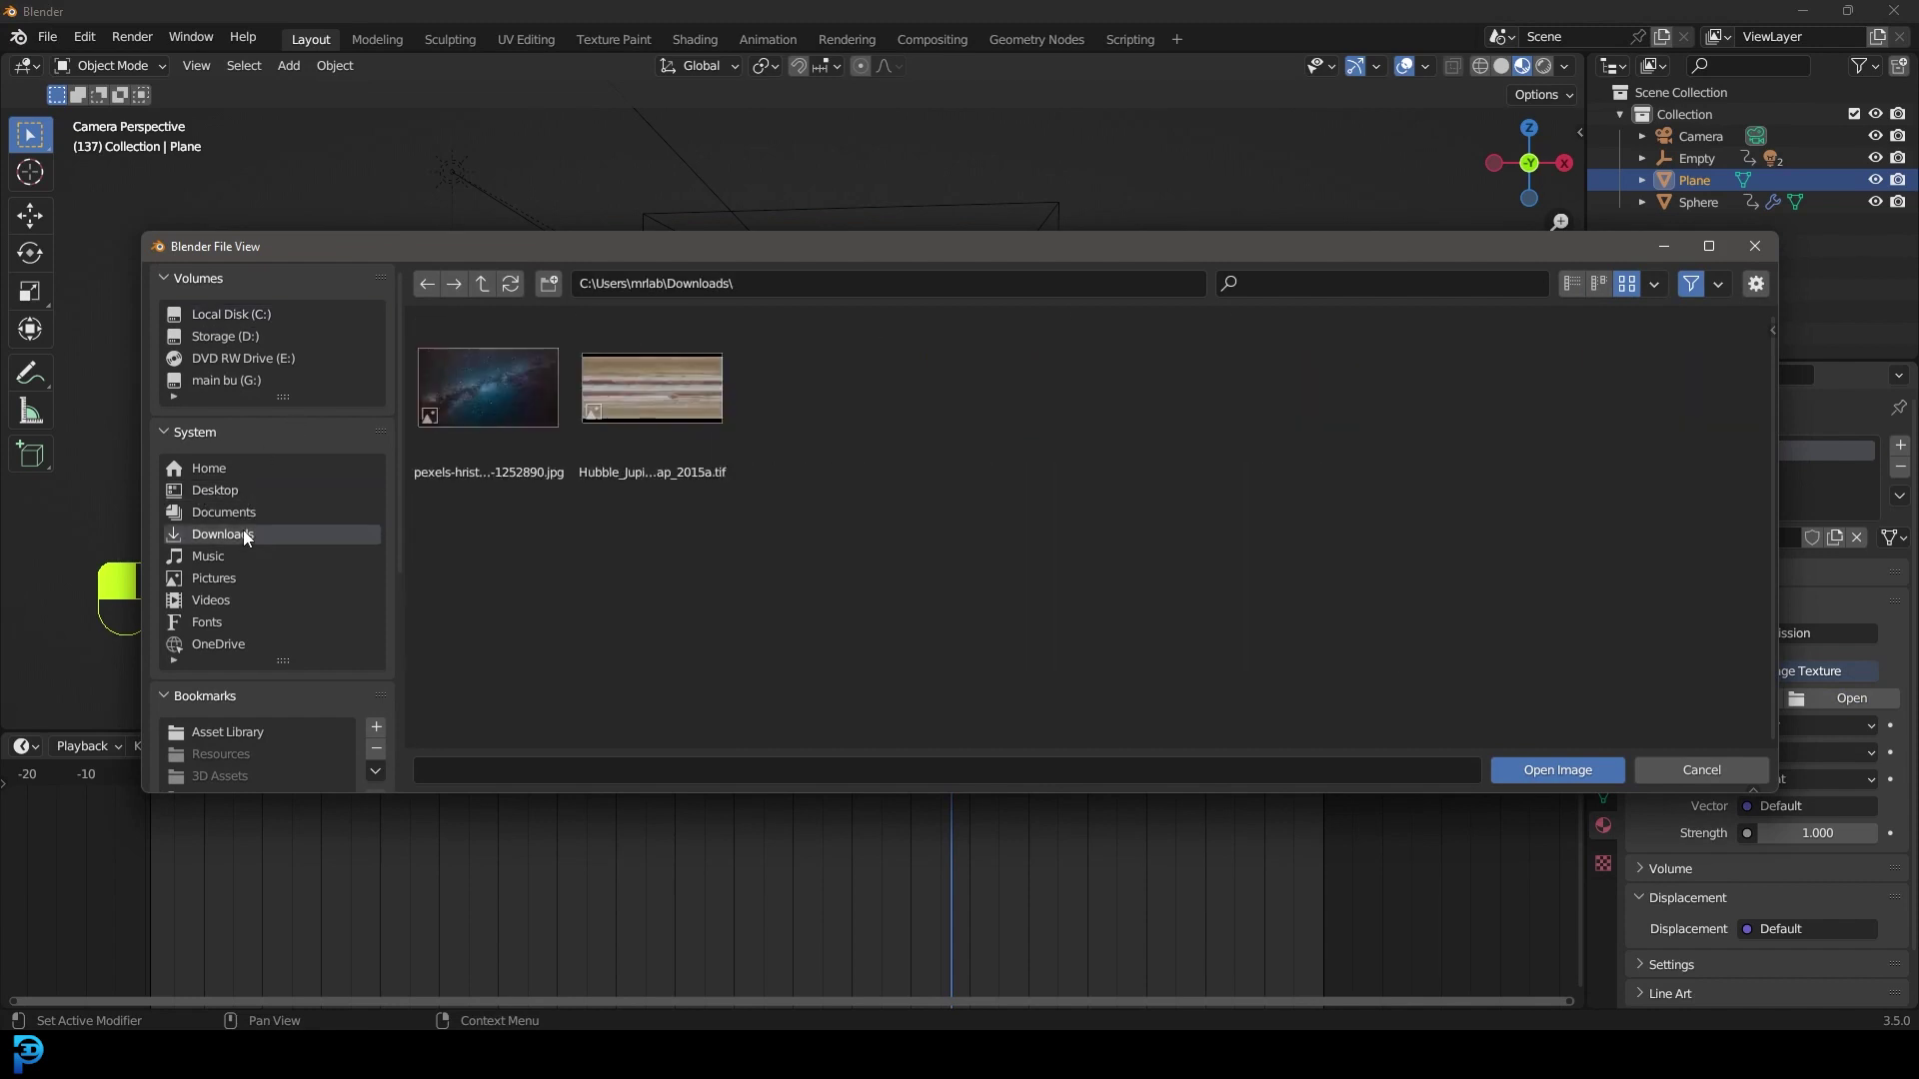
{"action": "left_click", "coordinate": [498, 397]}
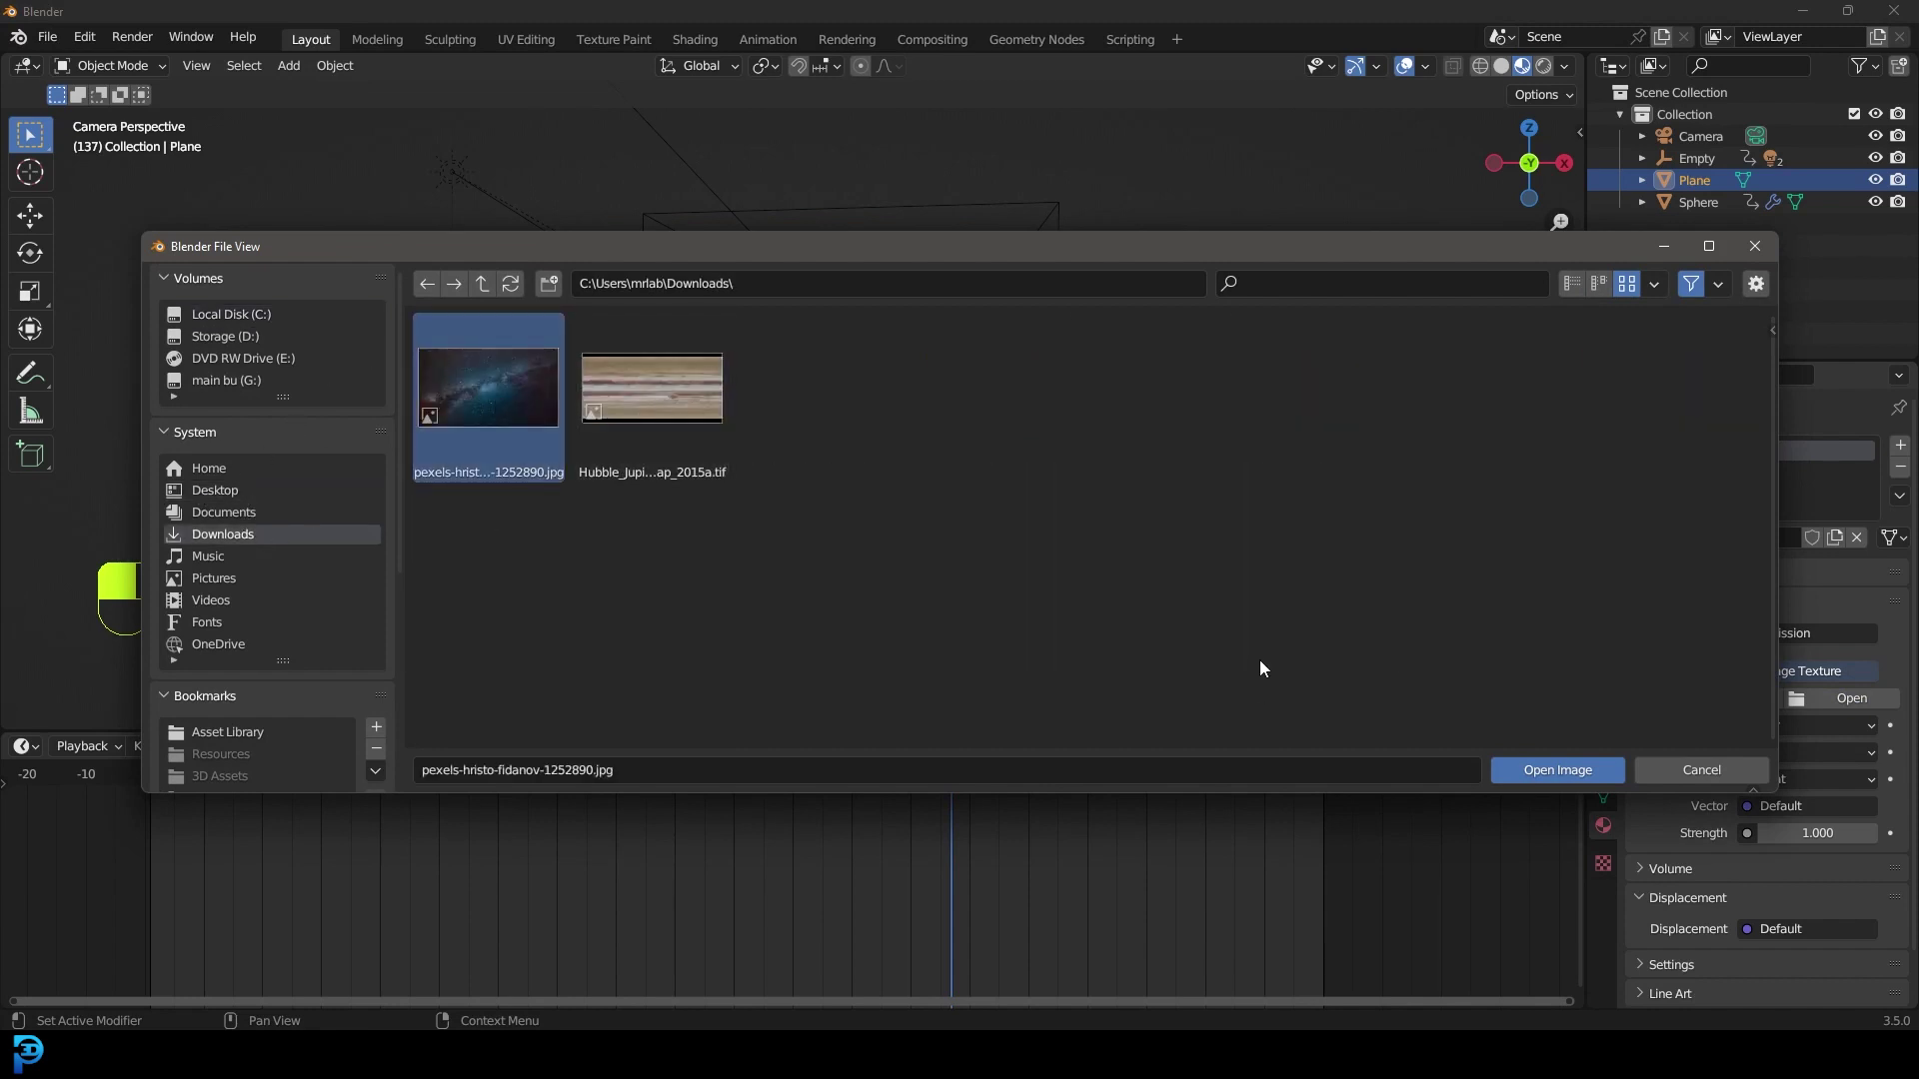
{"action": "left_click", "coordinate": [1579, 767]}
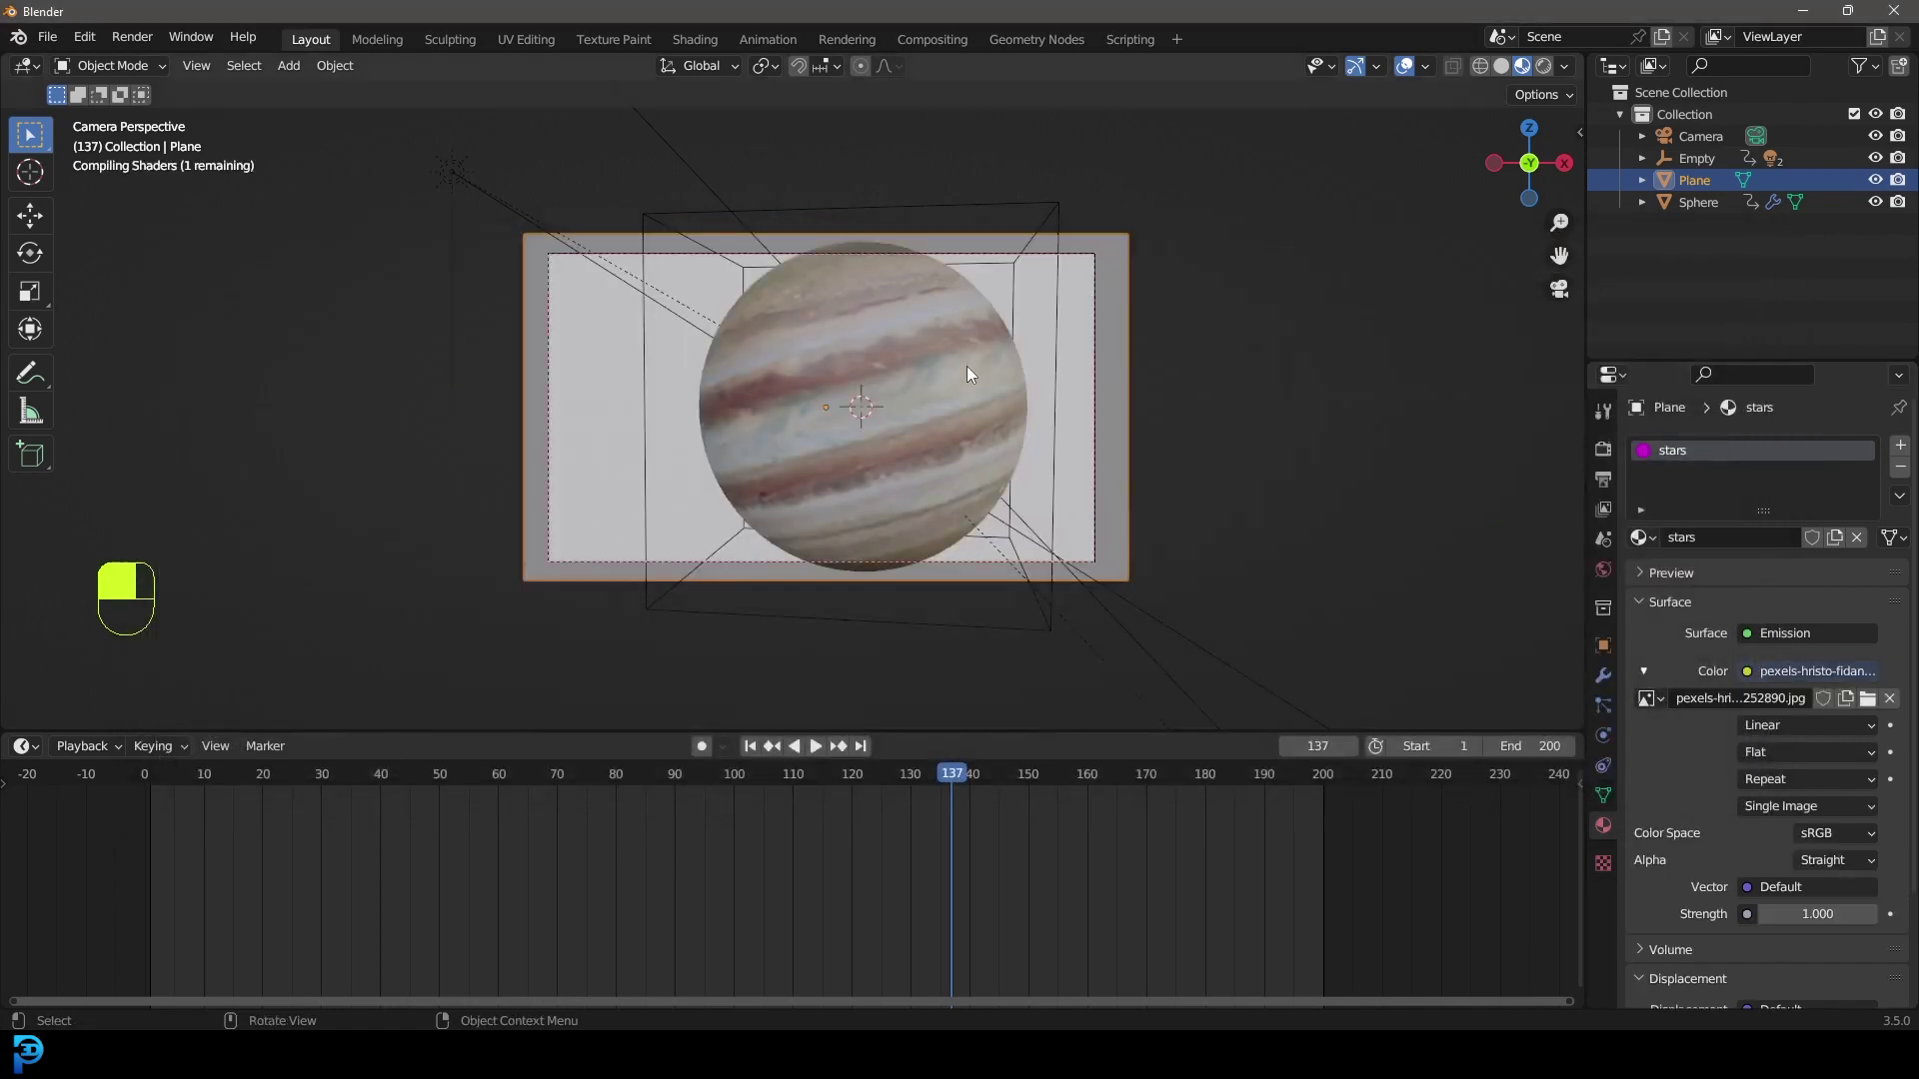
{"action": "scroll", "coordinate": [968, 366], "scroll_direction": "up", "scroll_amount": 2}
- Switch to material preview and project the plane's UVs from the camera view
{"action": "key", "text": "z"}
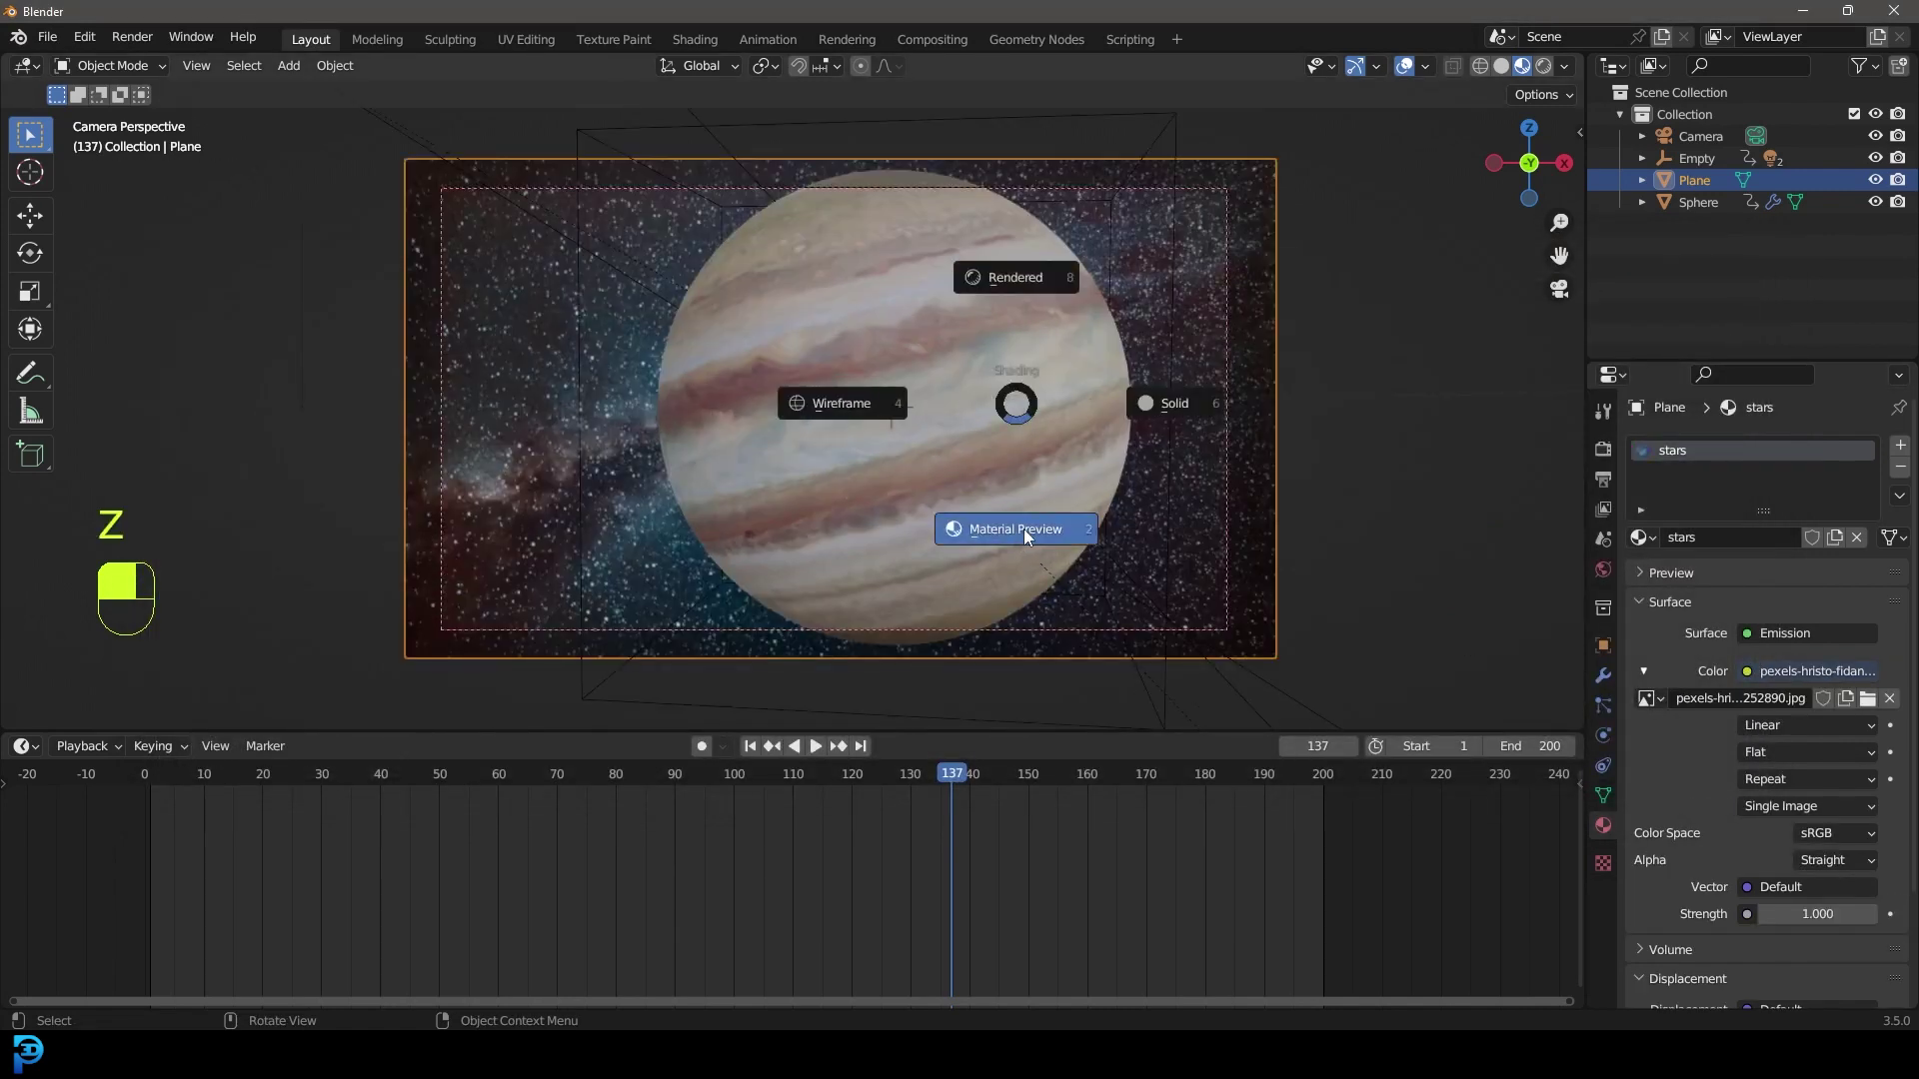
{"action": "left_click", "coordinate": [1026, 532]}
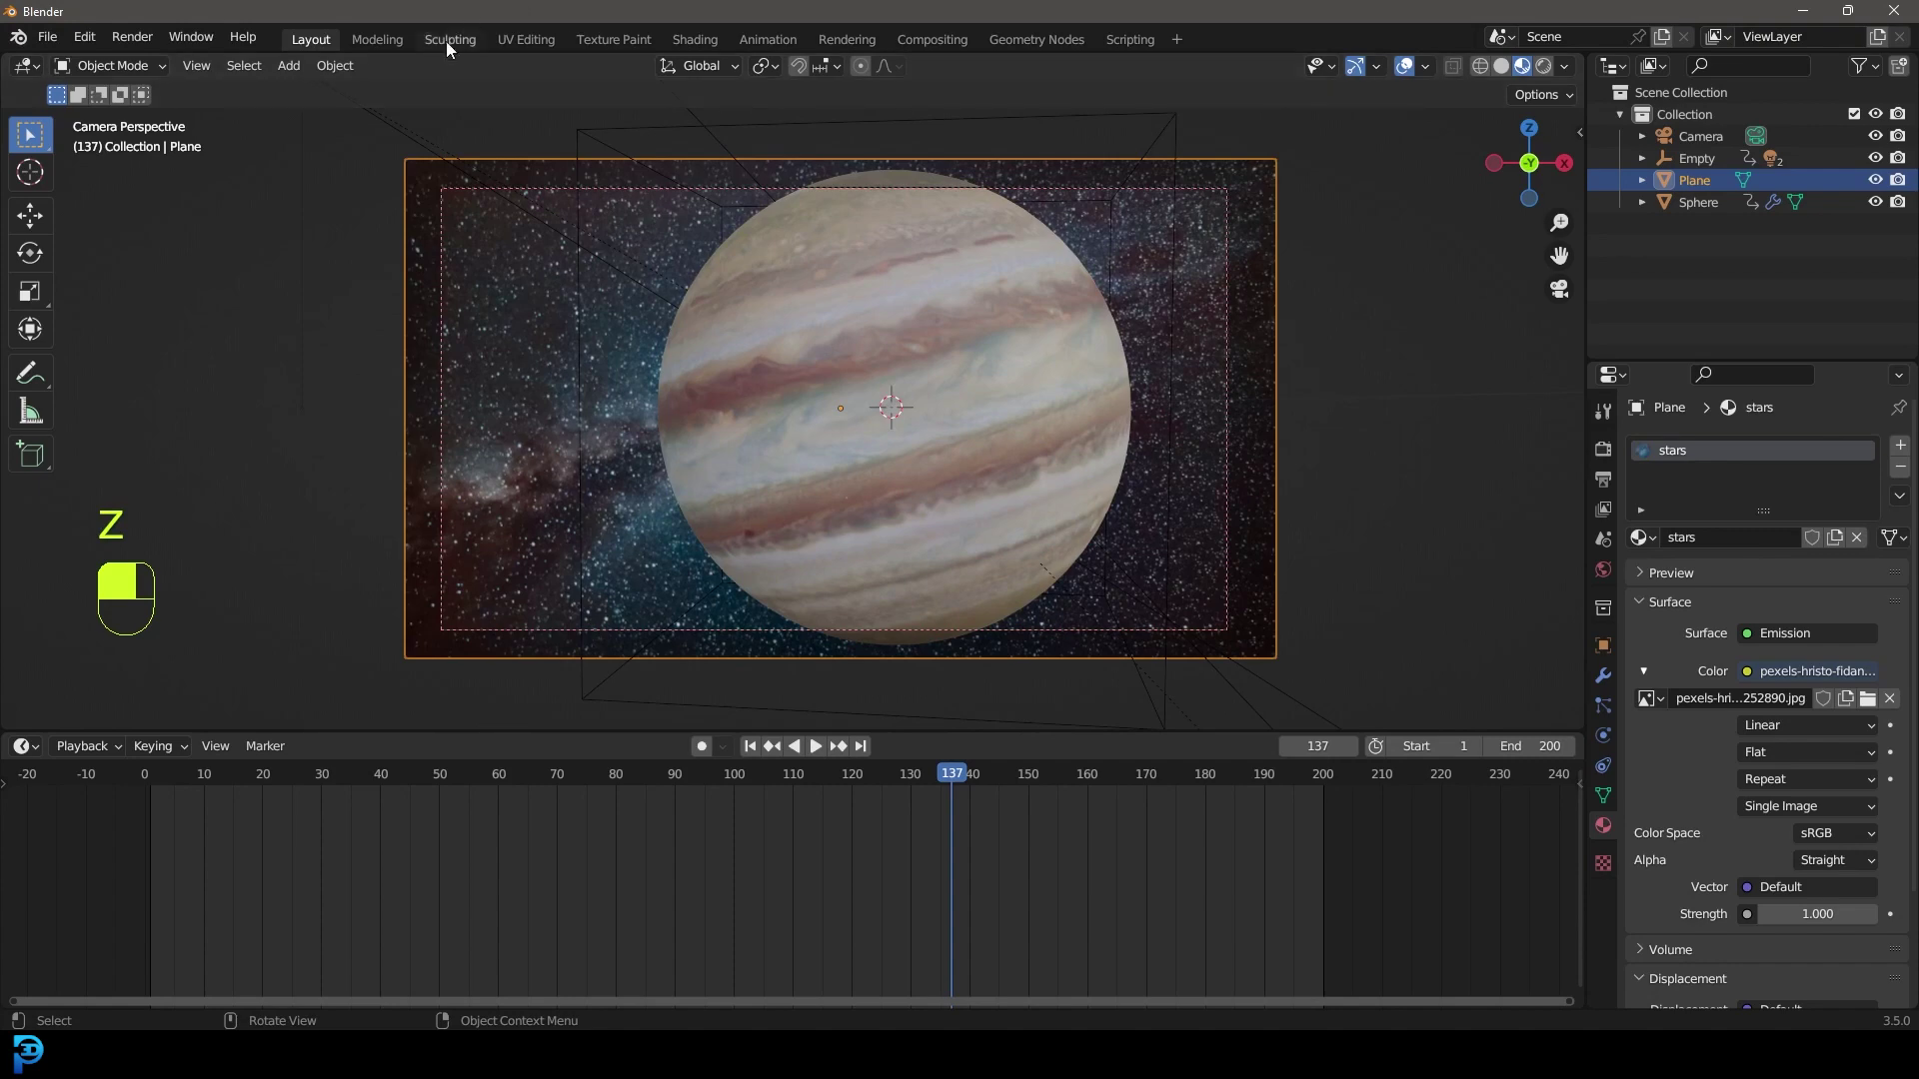
{"action": "left_click", "coordinate": [524, 39]}
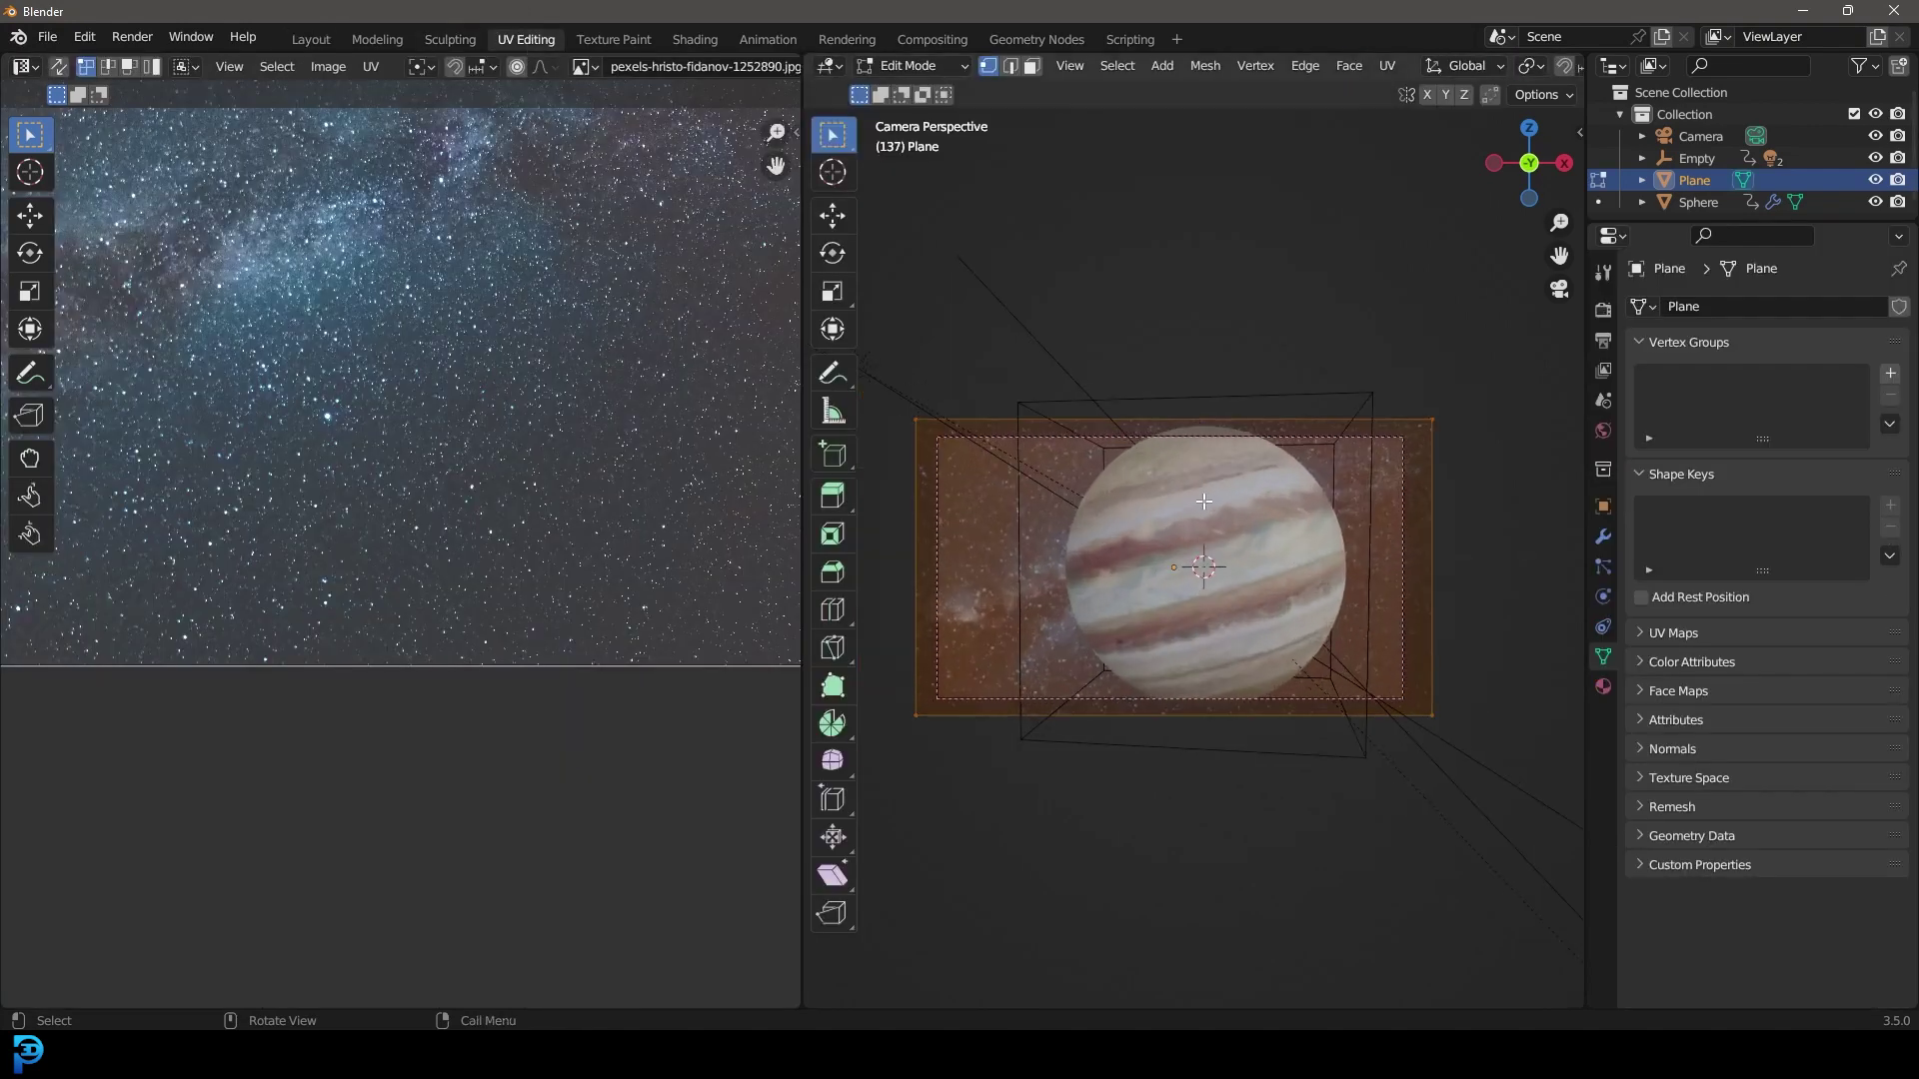
{"action": "key", "text": "u"}
{"action": "left_click", "coordinate": [1212, 642]}
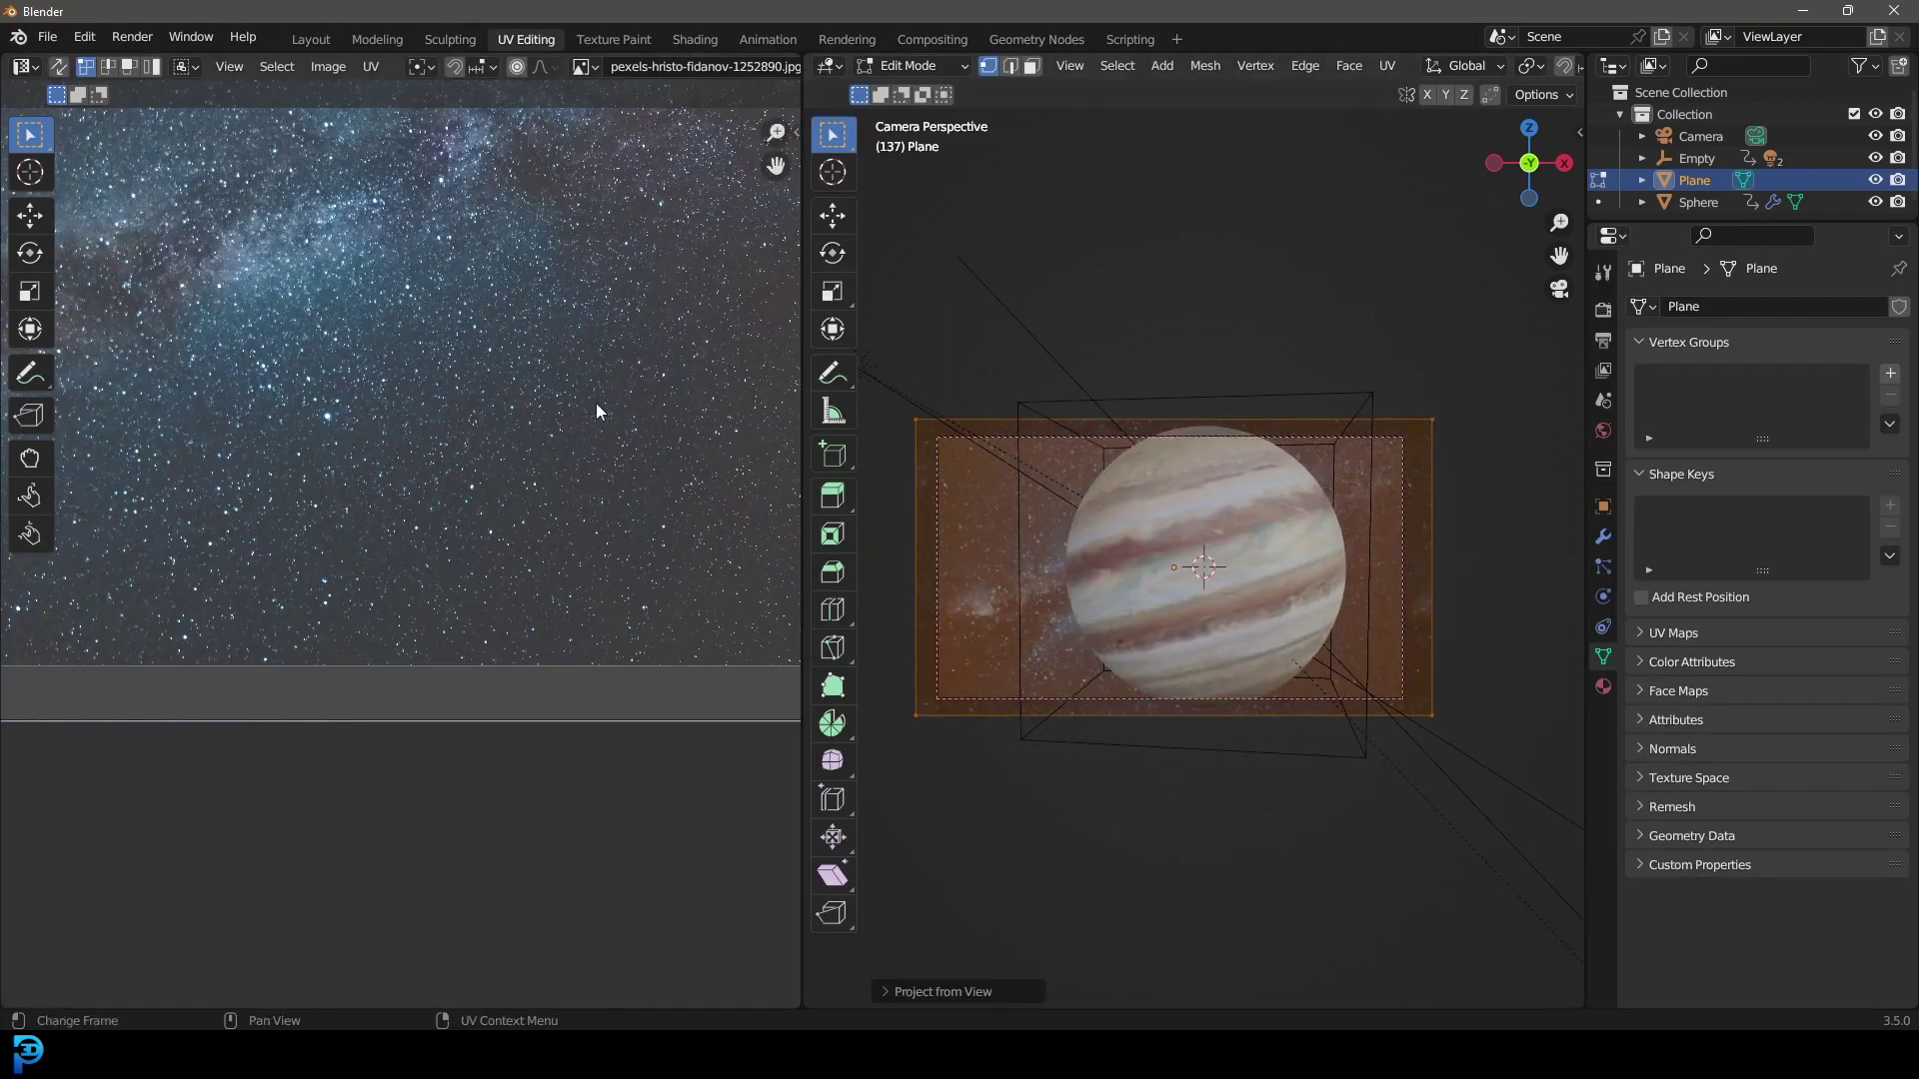
- Scale the projected UV island so it covers the whole starfield image
{"action": "scroll", "coordinate": [596, 410], "scroll_direction": "down", "scroll_amount": 5}
{"action": "left_click_drag", "start_coordinate": [711, 659], "coordinate": [103, 264]}
{"action": "key", "text": "s"}
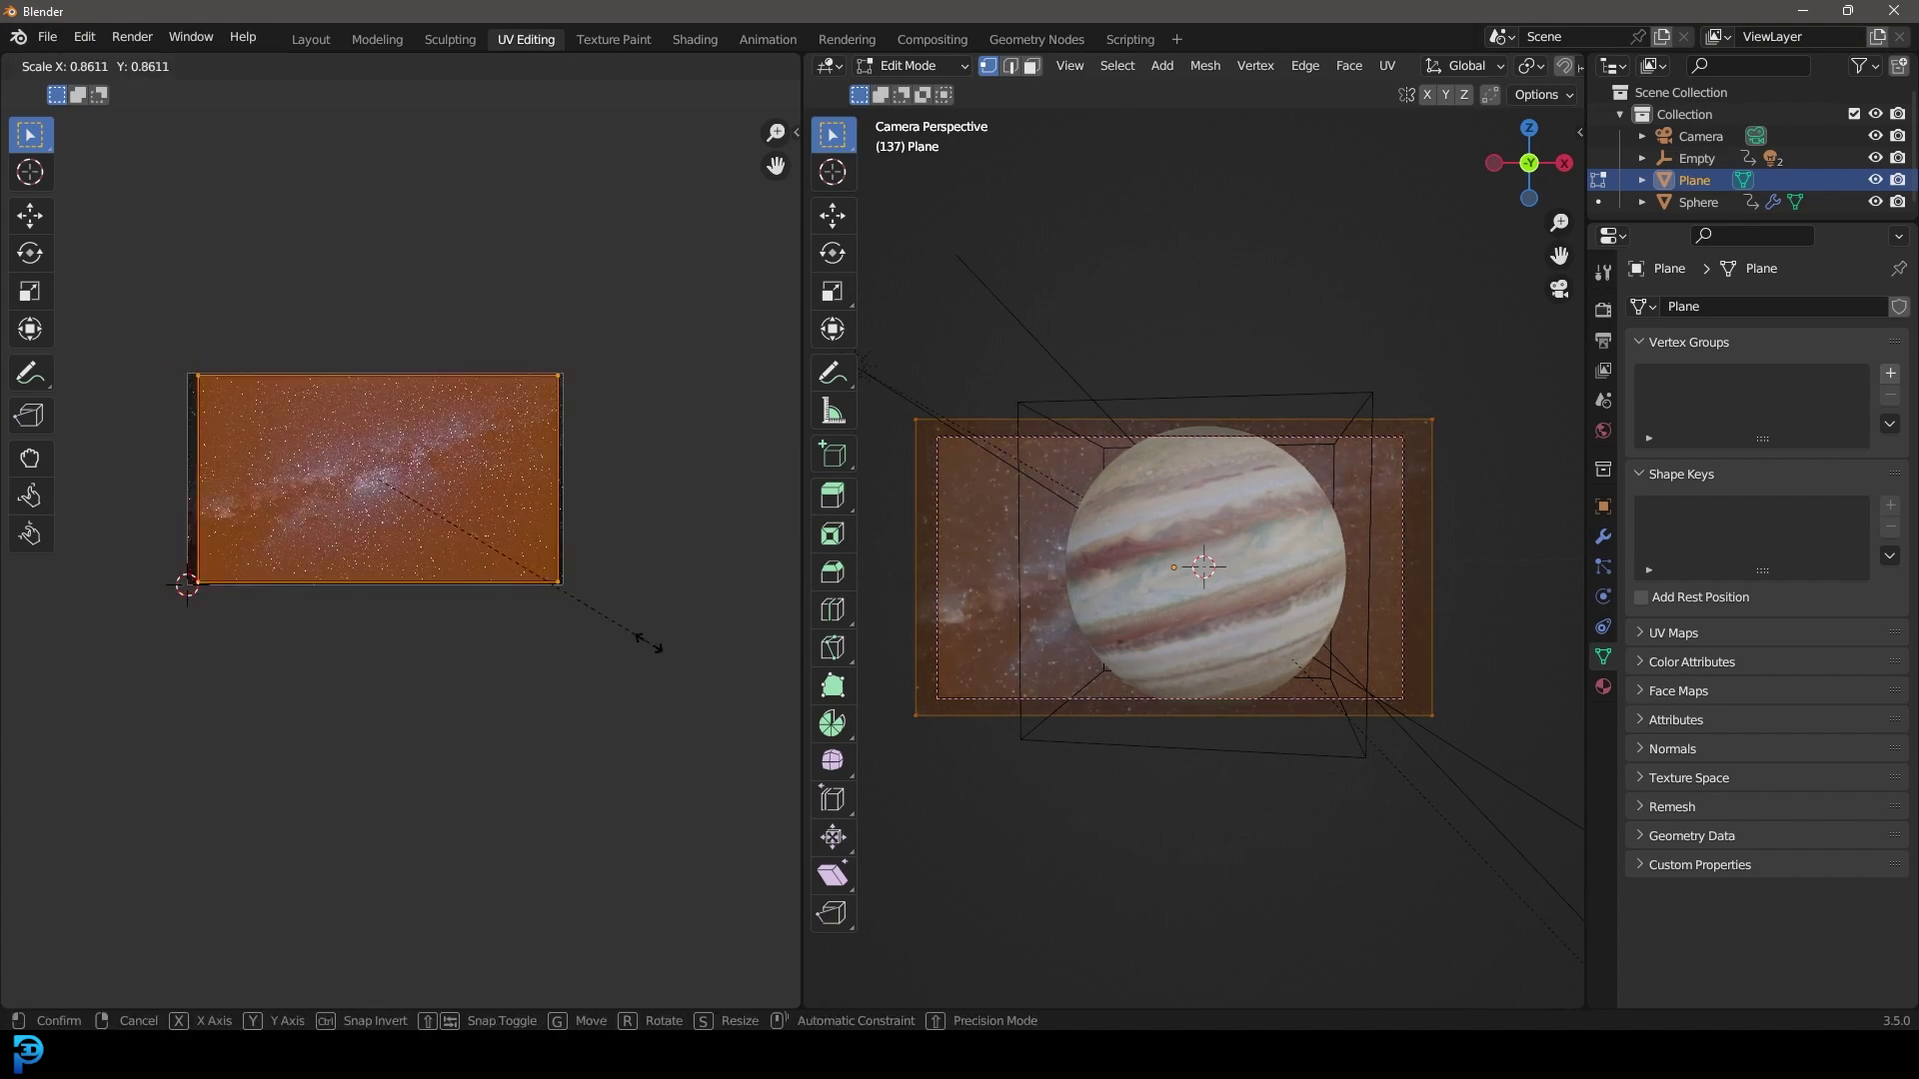
{"action": "left_click", "coordinate": [644, 642]}
{"action": "scroll", "coordinate": [613, 435], "scroll_direction": "up", "scroll_amount": 2}
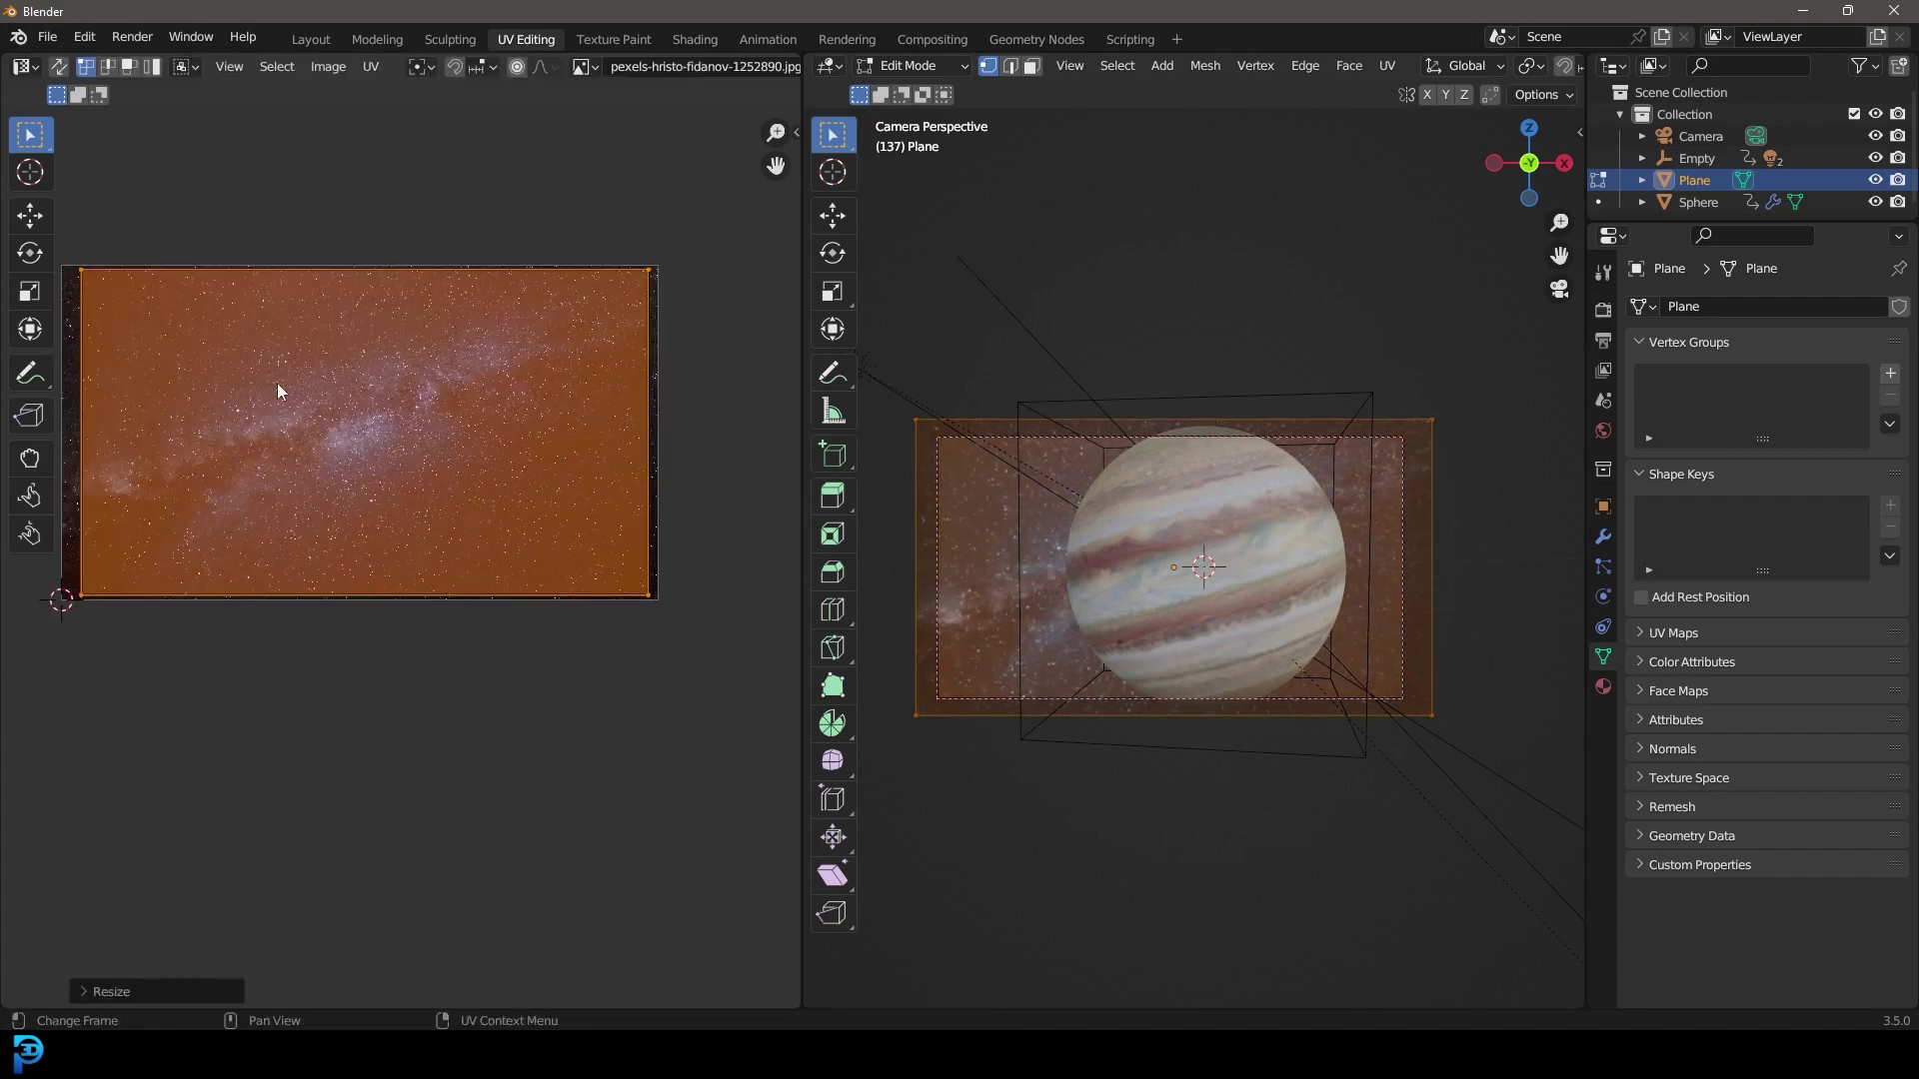
{"action": "scroll", "coordinate": [888, 578], "scroll_direction": "up", "scroll_amount": 1}
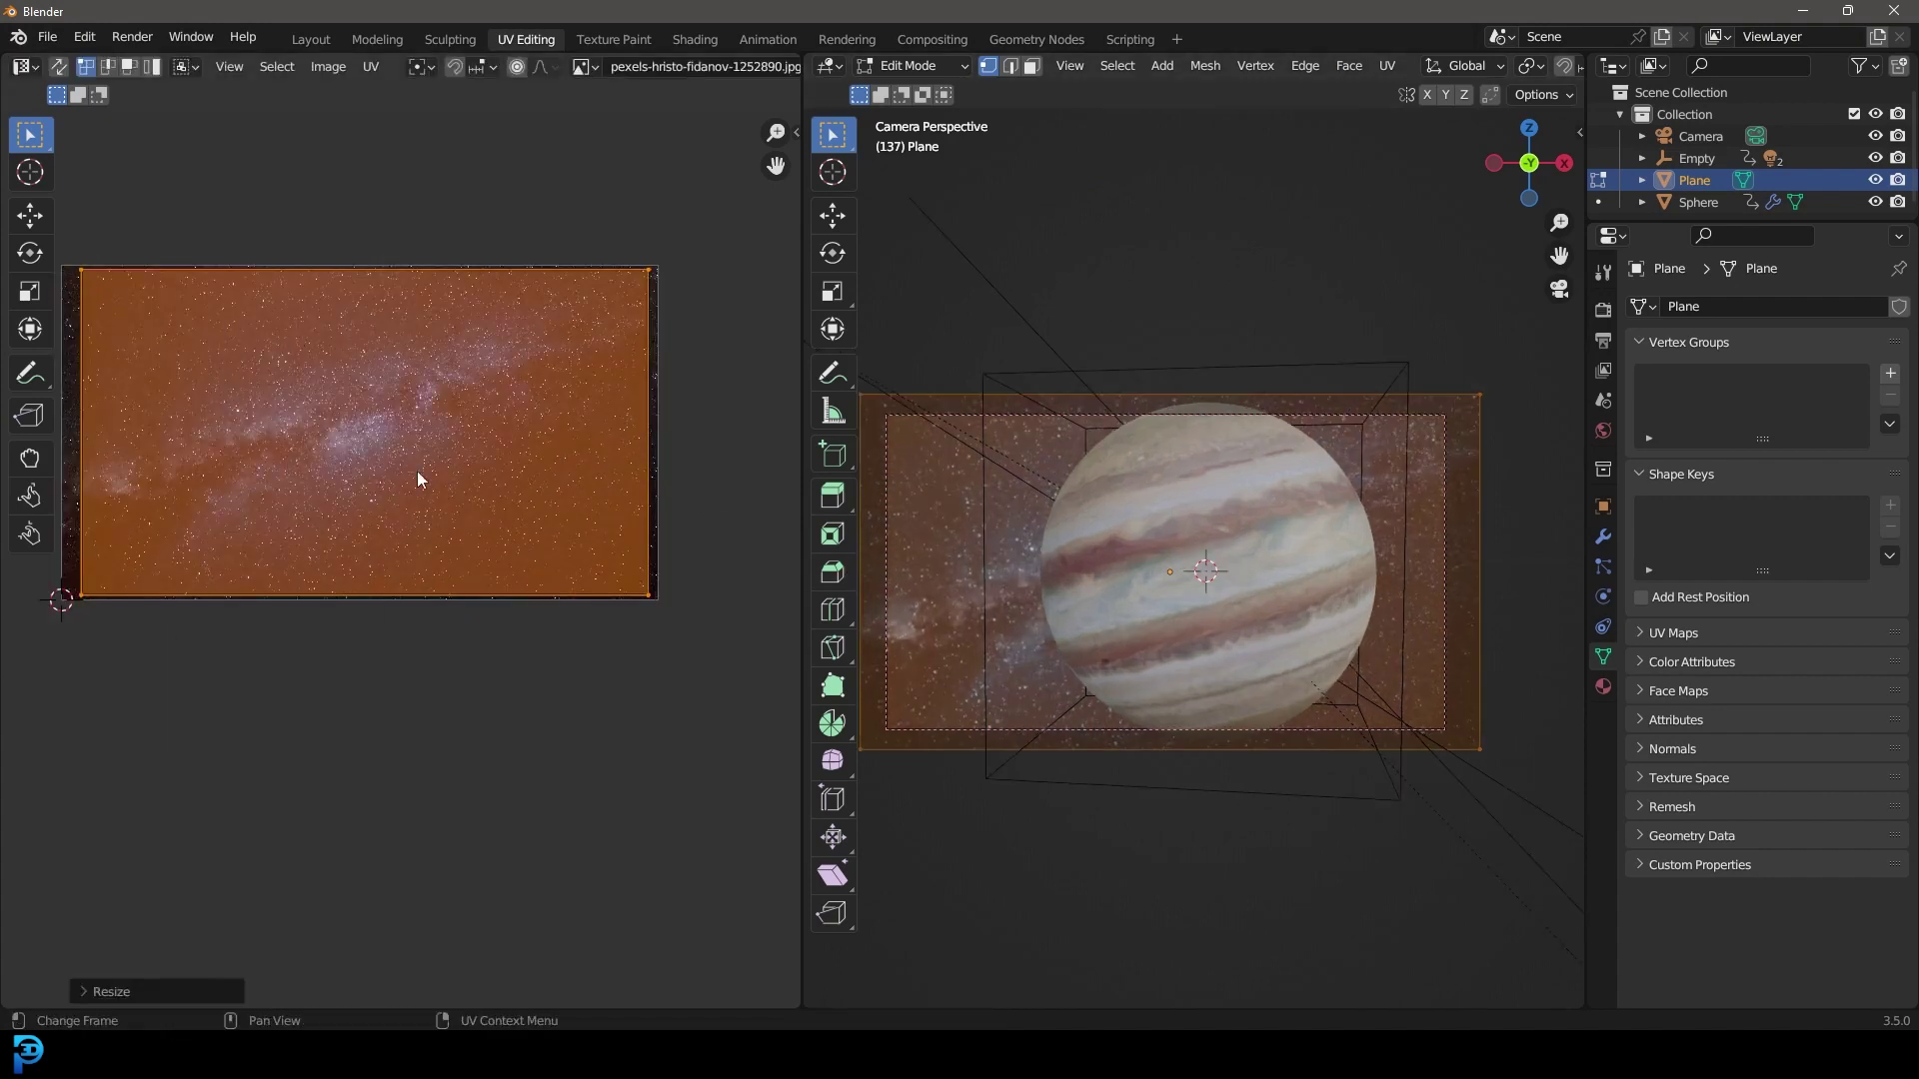
- Return to Object Mode and preview the starfield backdrop in Rendered shading
{"action": "key", "text": "Tab"}
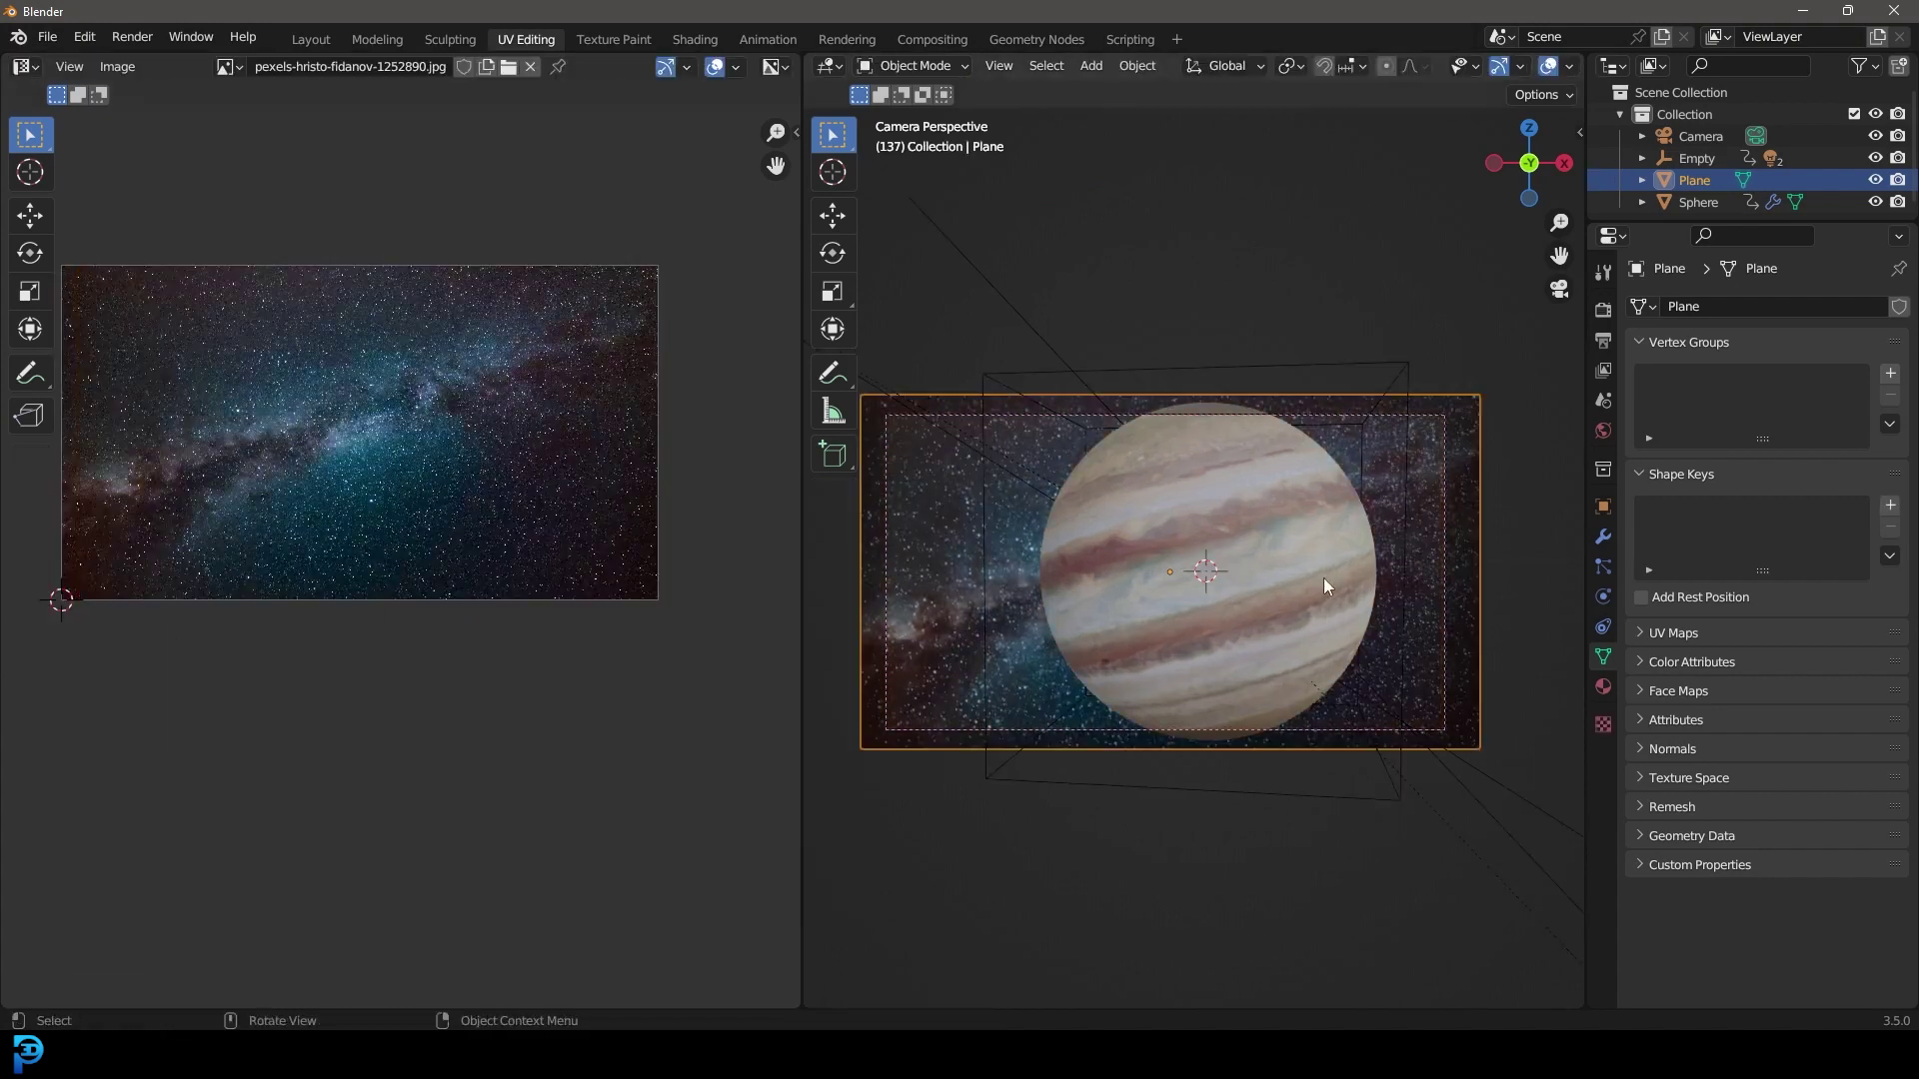
{"action": "scroll", "coordinate": [1324, 578], "scroll_direction": "up", "scroll_amount": 4}
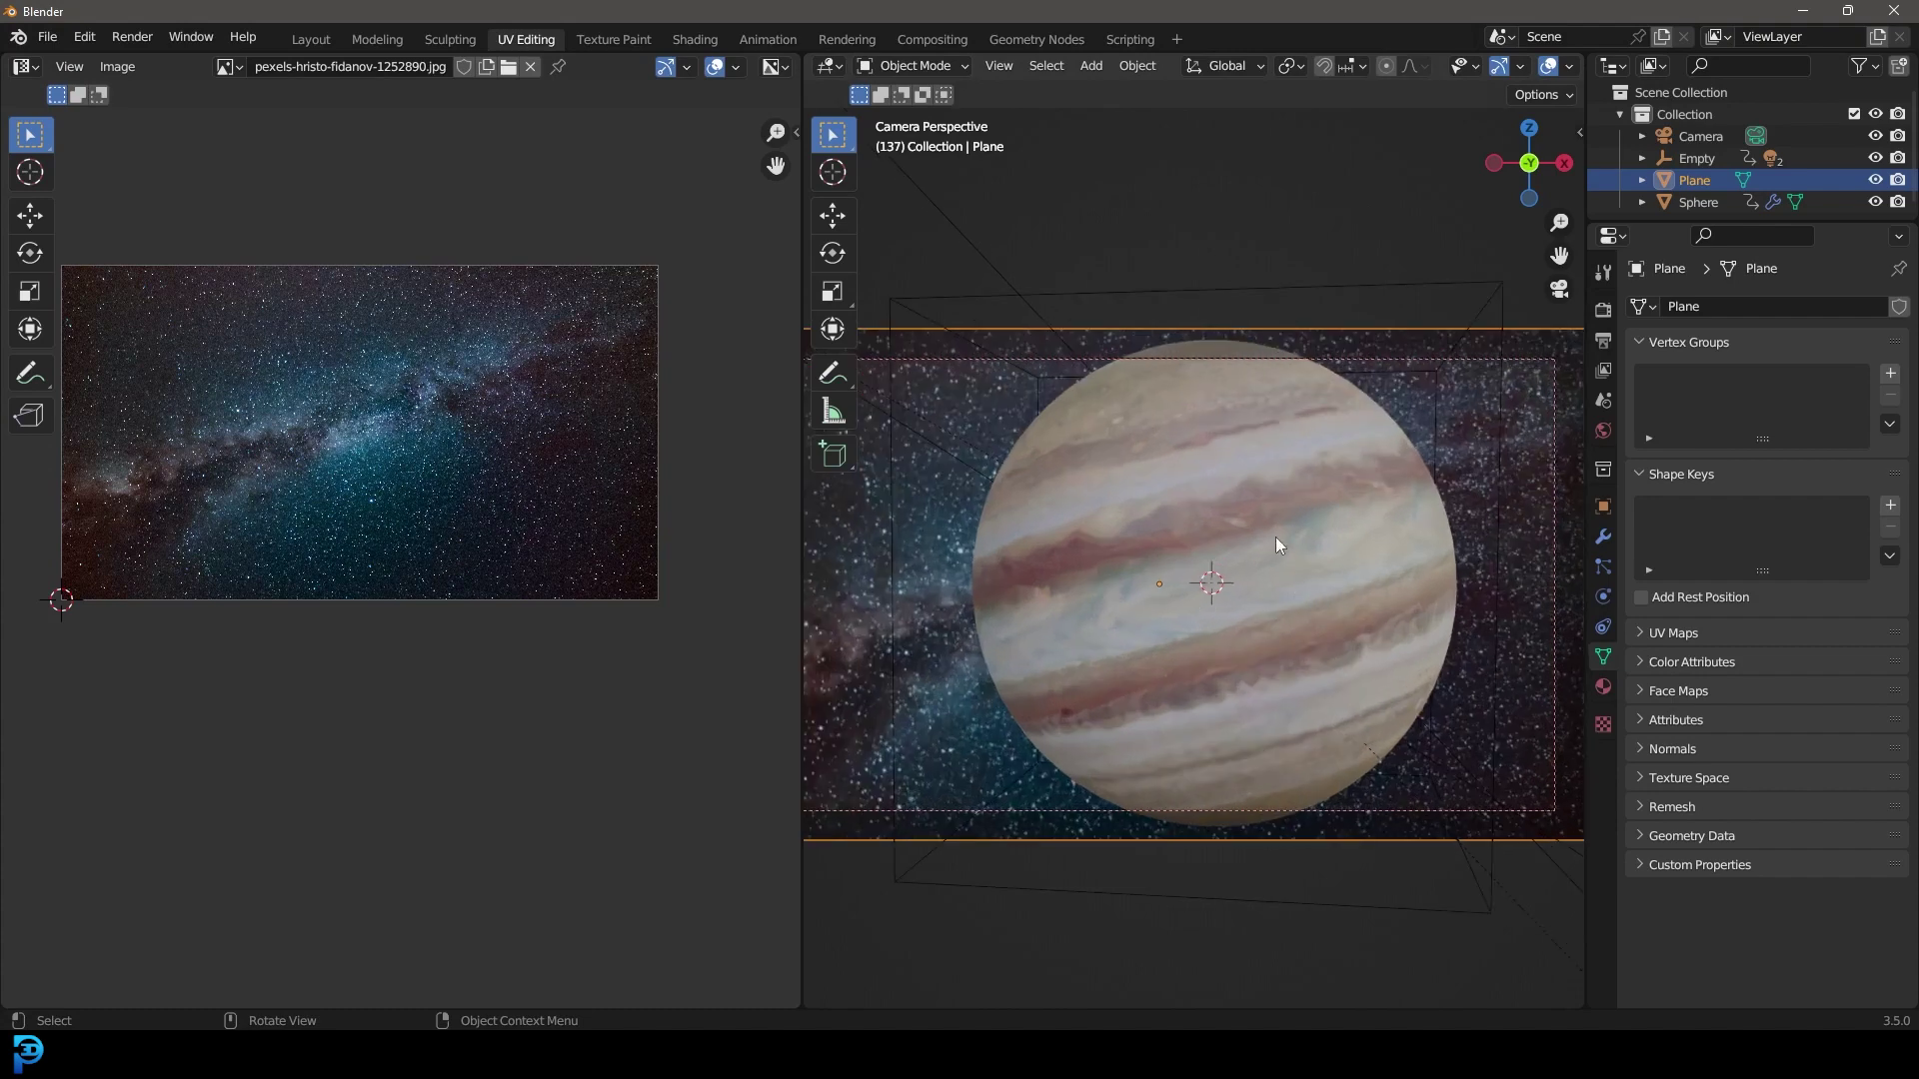
{"action": "scroll", "coordinate": [1269, 535], "scroll_direction": "down", "scroll_amount": 2}
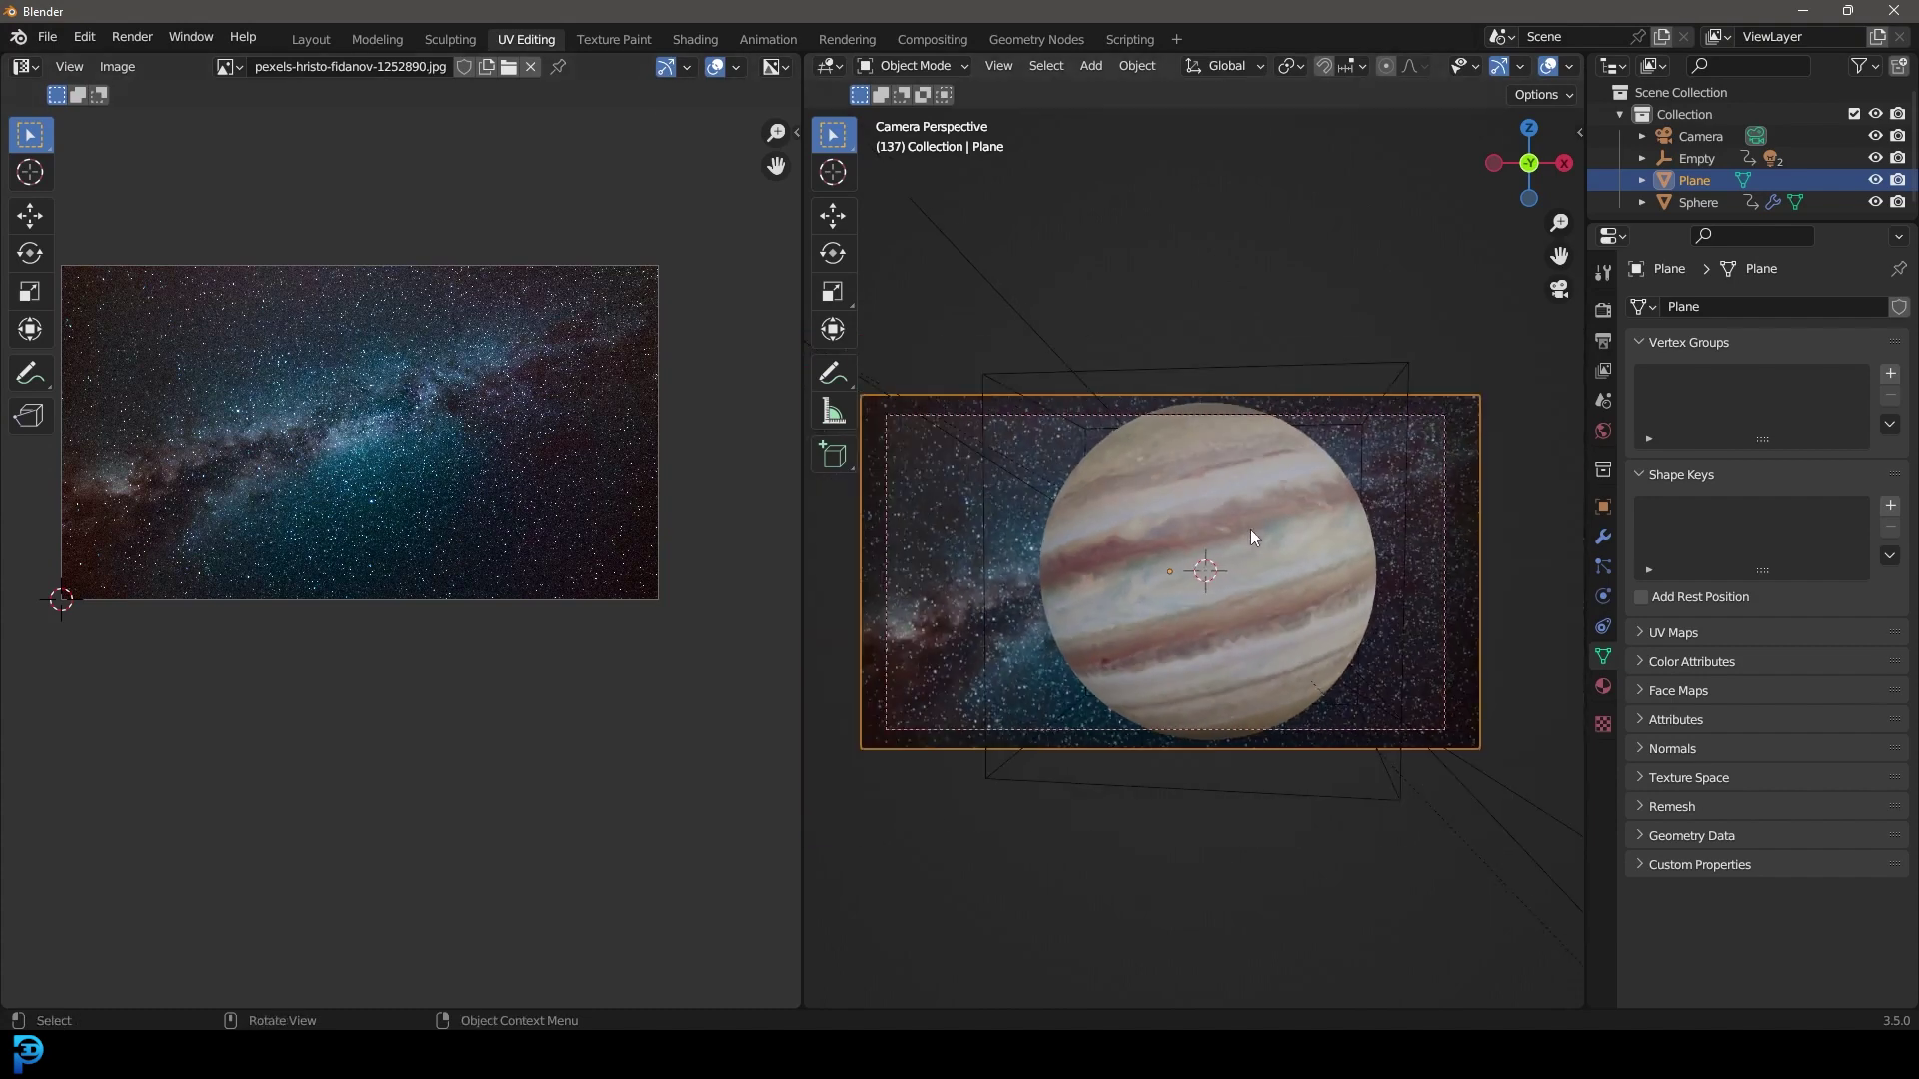
{"action": "key", "text": "z"}
{"action": "left_click", "coordinate": [1251, 410]}
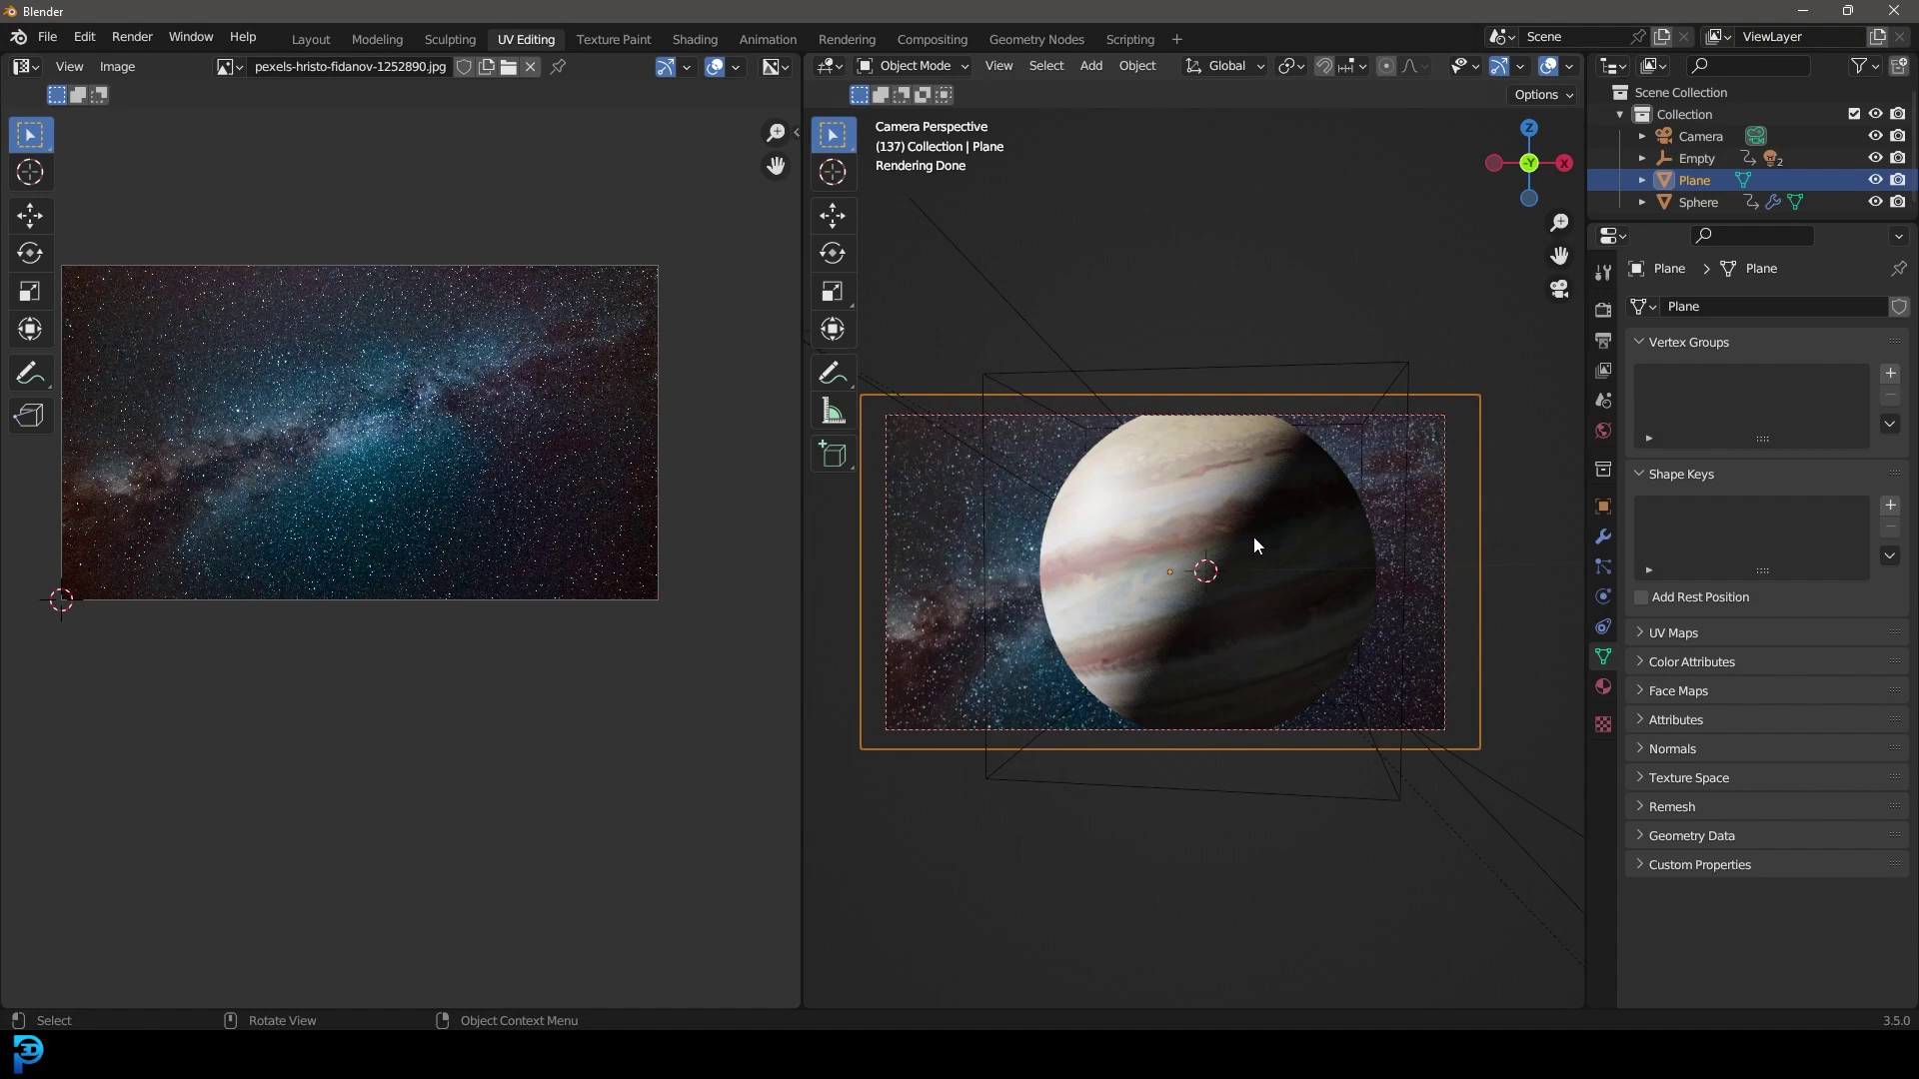
{"action": "scroll", "coordinate": [1253, 537], "scroll_direction": "up", "scroll_amount": 1}
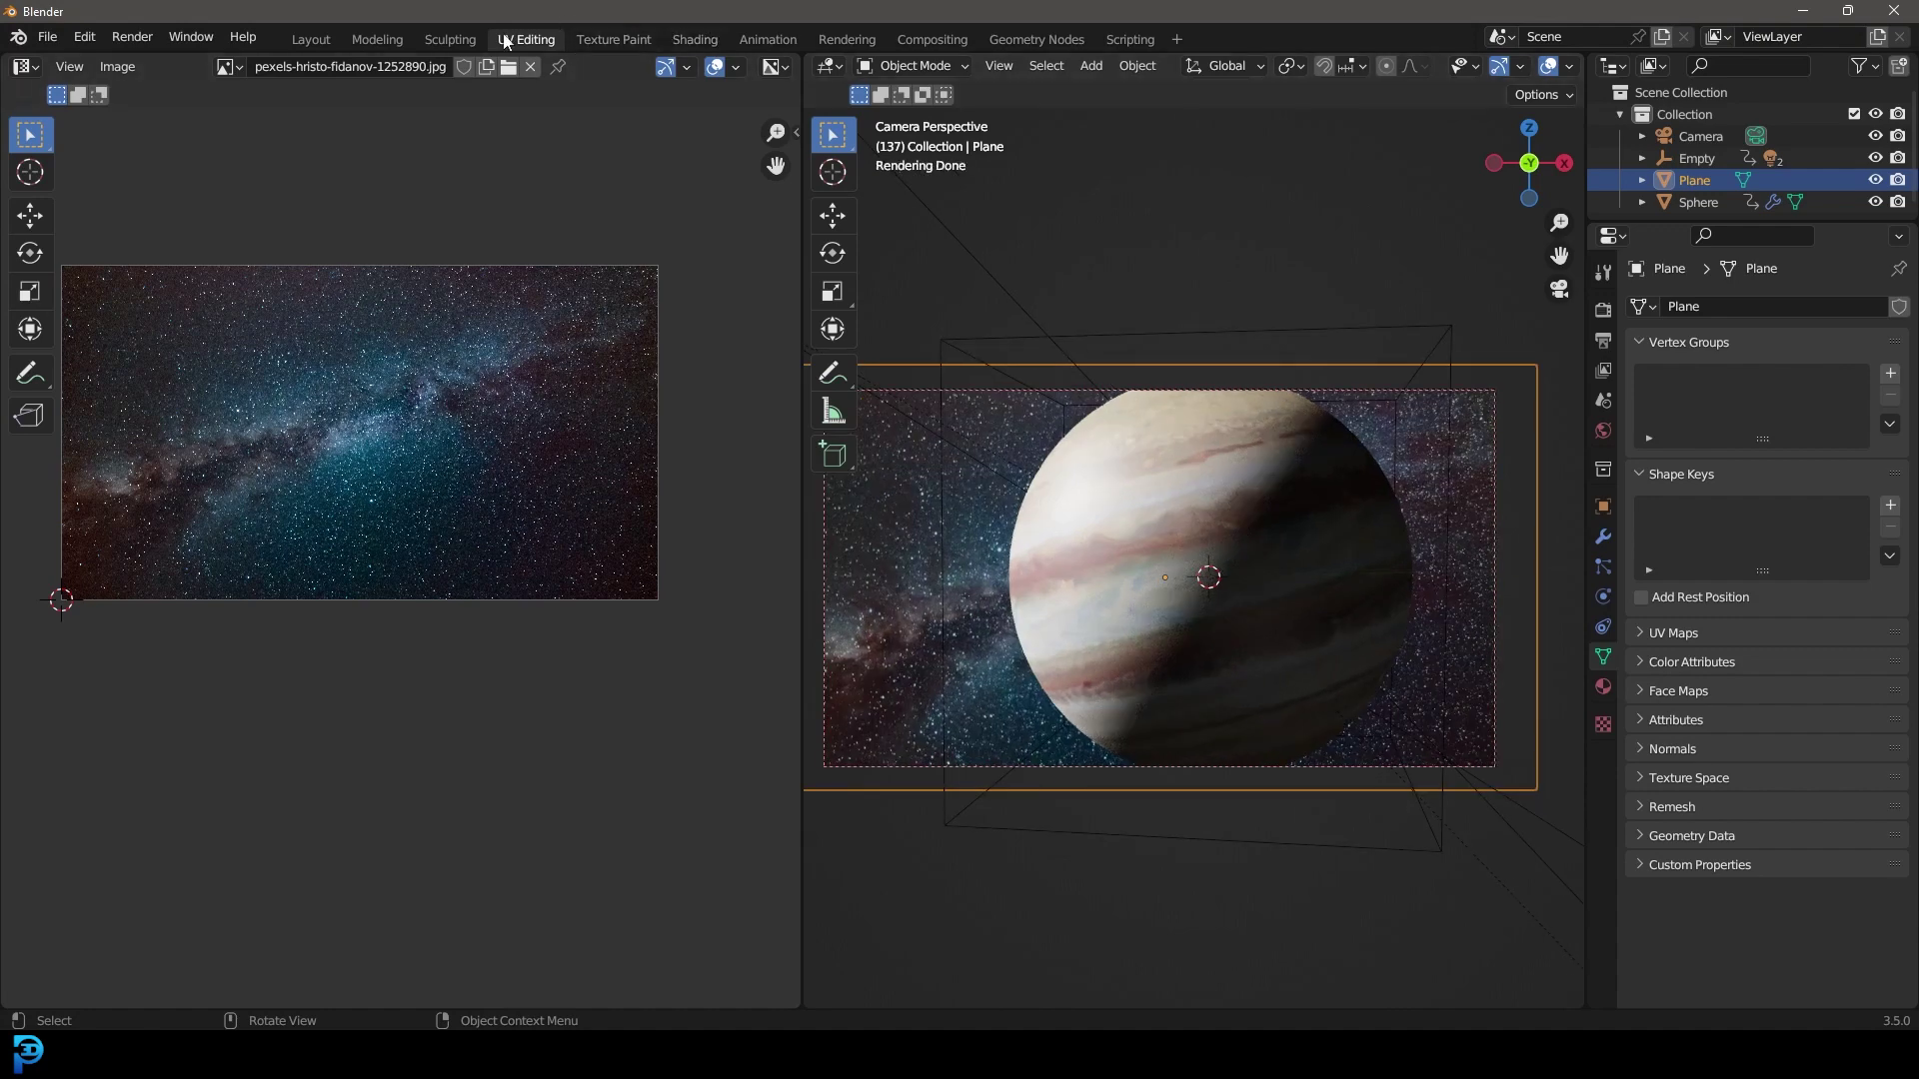
{"action": "left_click", "coordinate": [710, 38]}
- Show the rendered camera view and make room between the starfield image and Emission nodes
{"action": "mouse_move", "coordinate": [992, 389]}
{"action": "middle_mouse_down"}
{"action": "mouse_move", "coordinate": [1069, 415]}
{"action": "mouse_move", "coordinate": [1047, 278]}
{"action": "middle_mouse_up"}
{"action": "key", "text": "KP_0"}
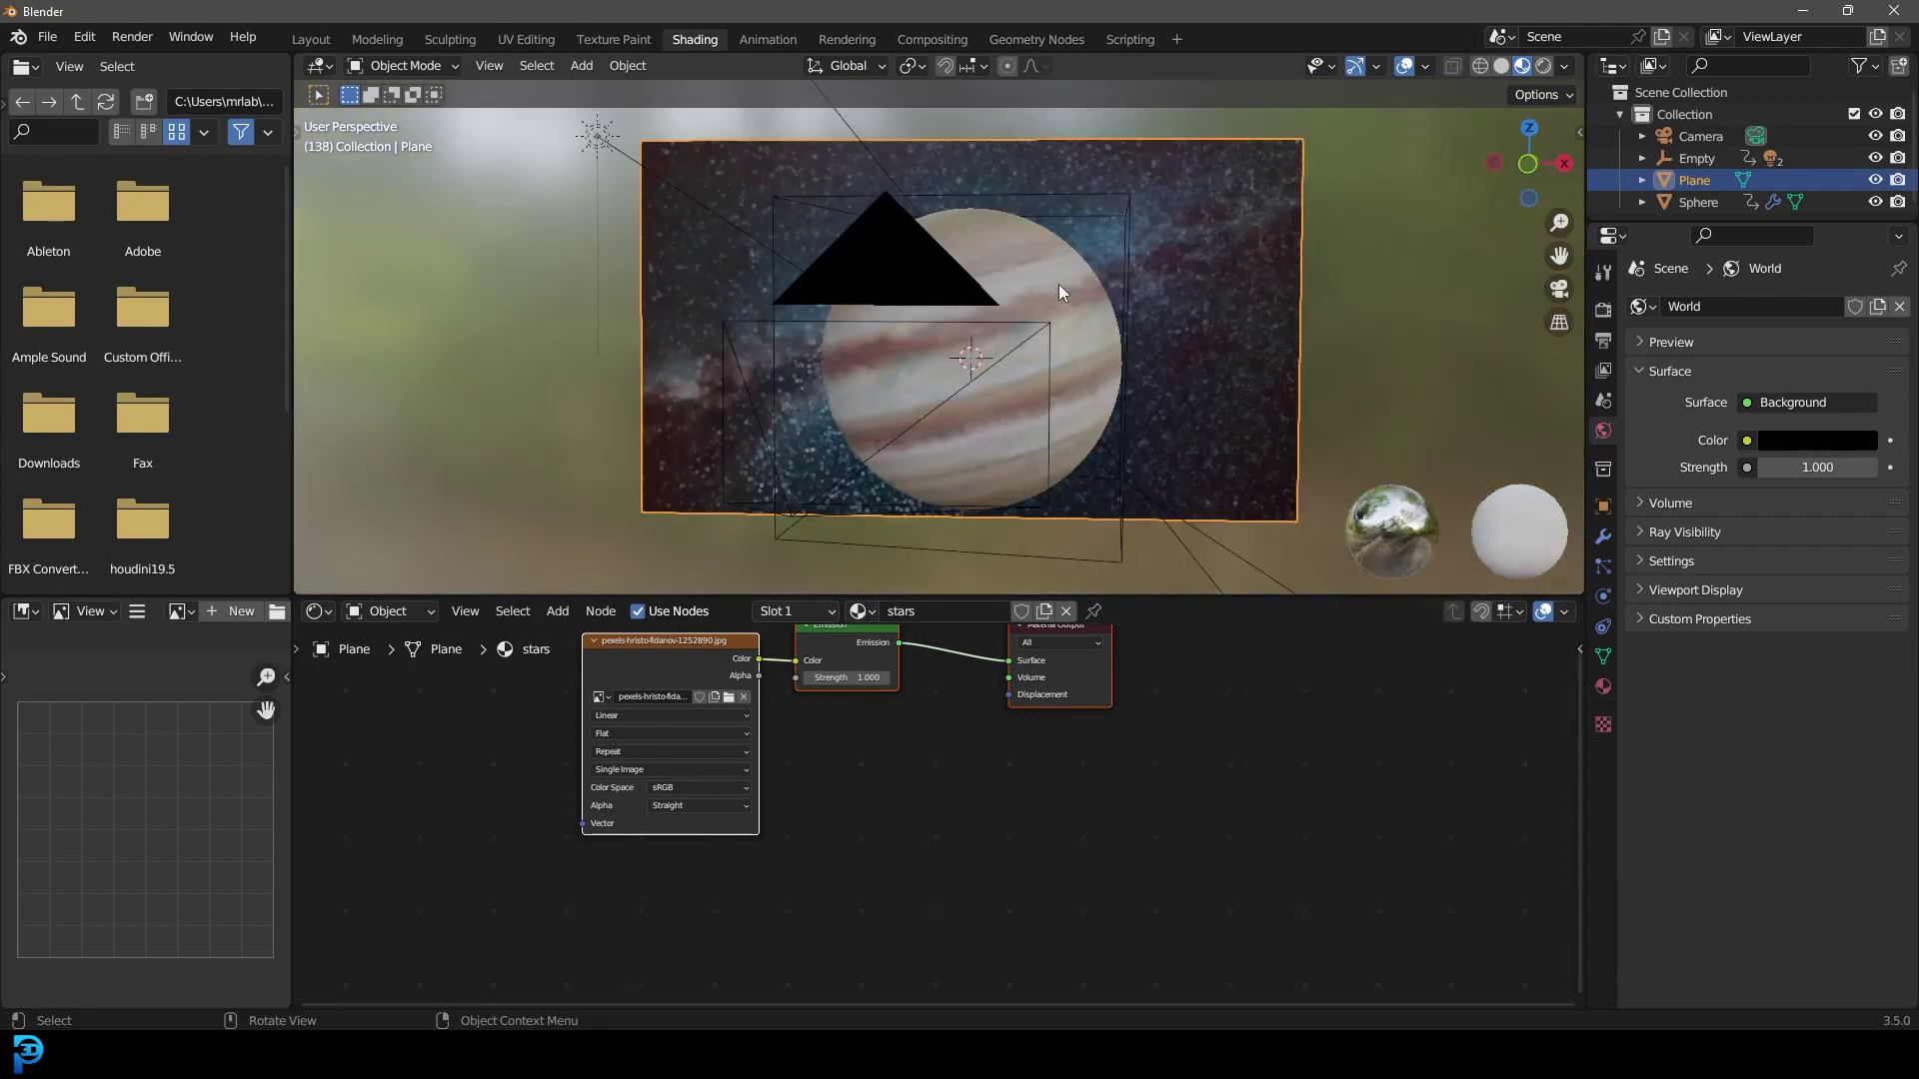
{"action": "key", "text": "z"}
{"action": "left_click", "coordinate": [914, 135]}
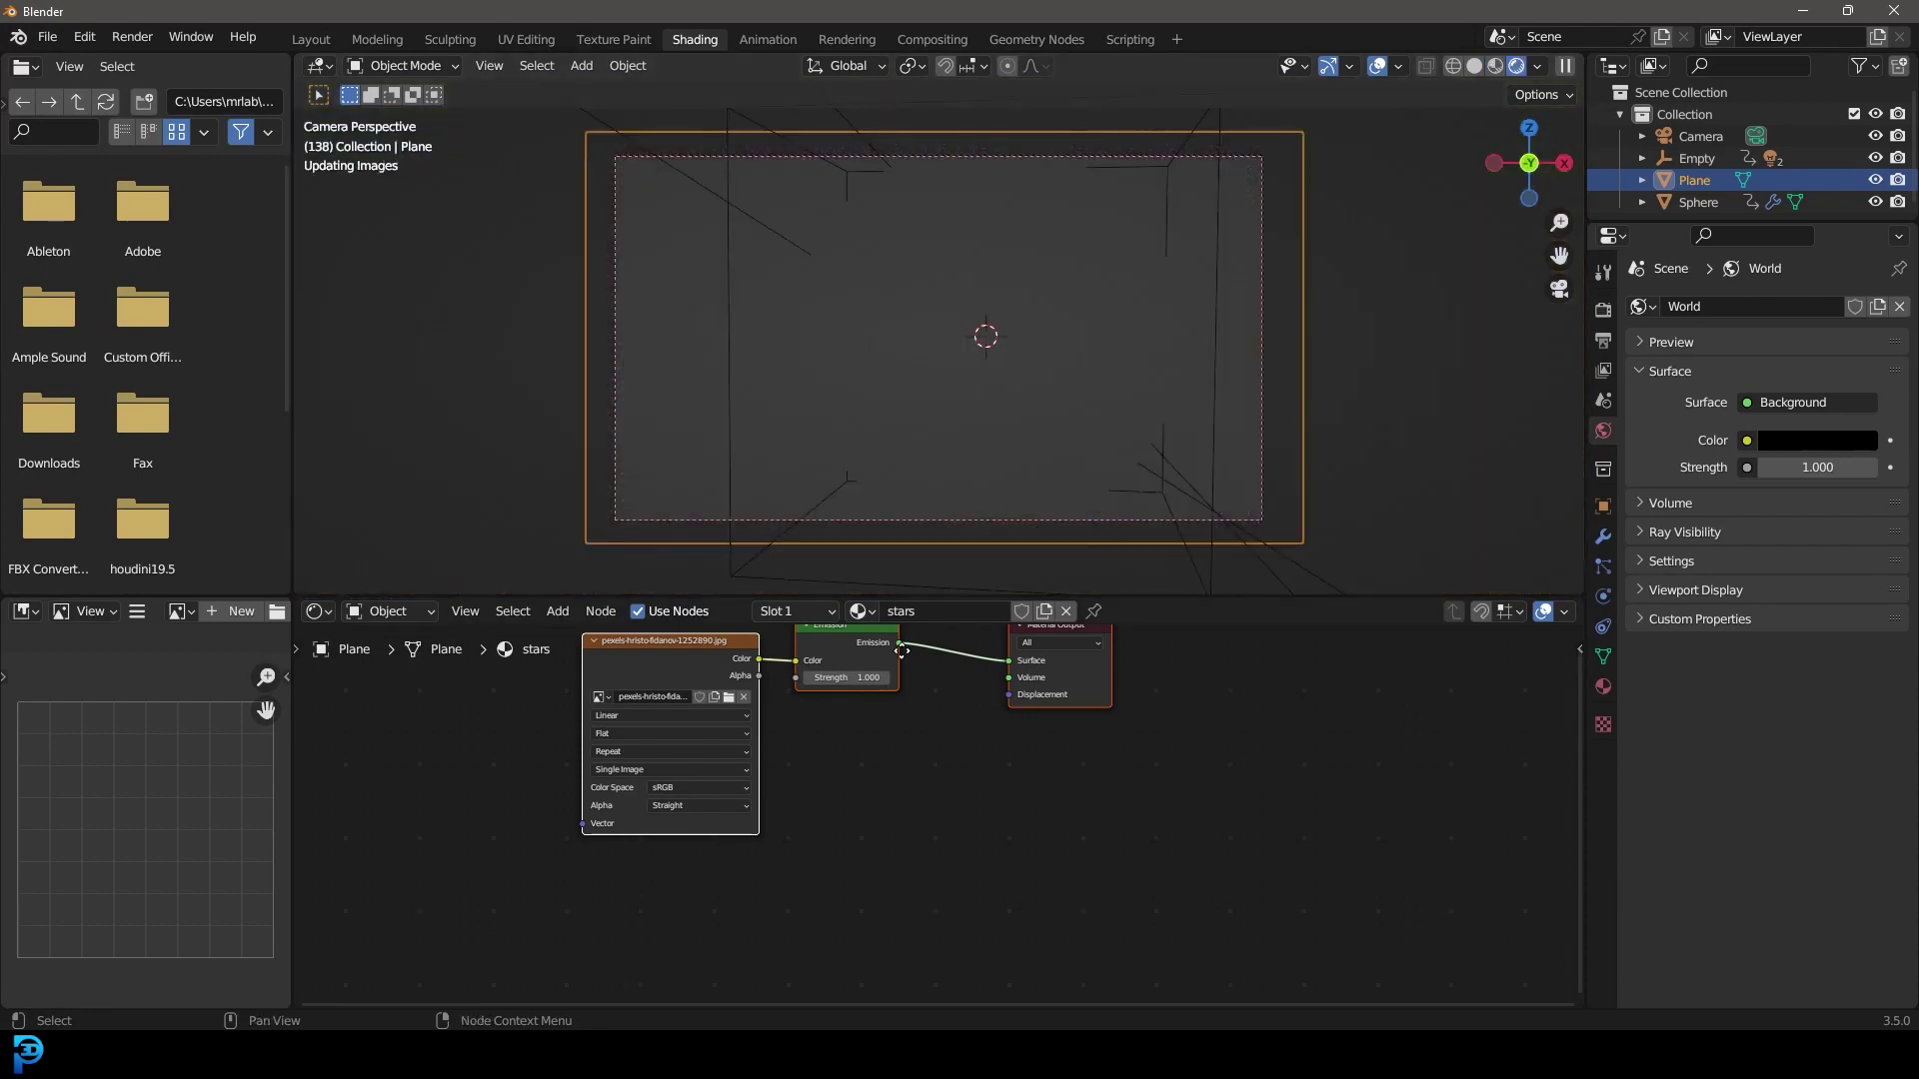
{"action": "middle_click_drag", "start_coordinate": [906, 651], "coordinate": [950, 761]}
{"action": "scroll", "coordinate": [935, 812], "scroll_direction": "up", "scroll_amount": 1}
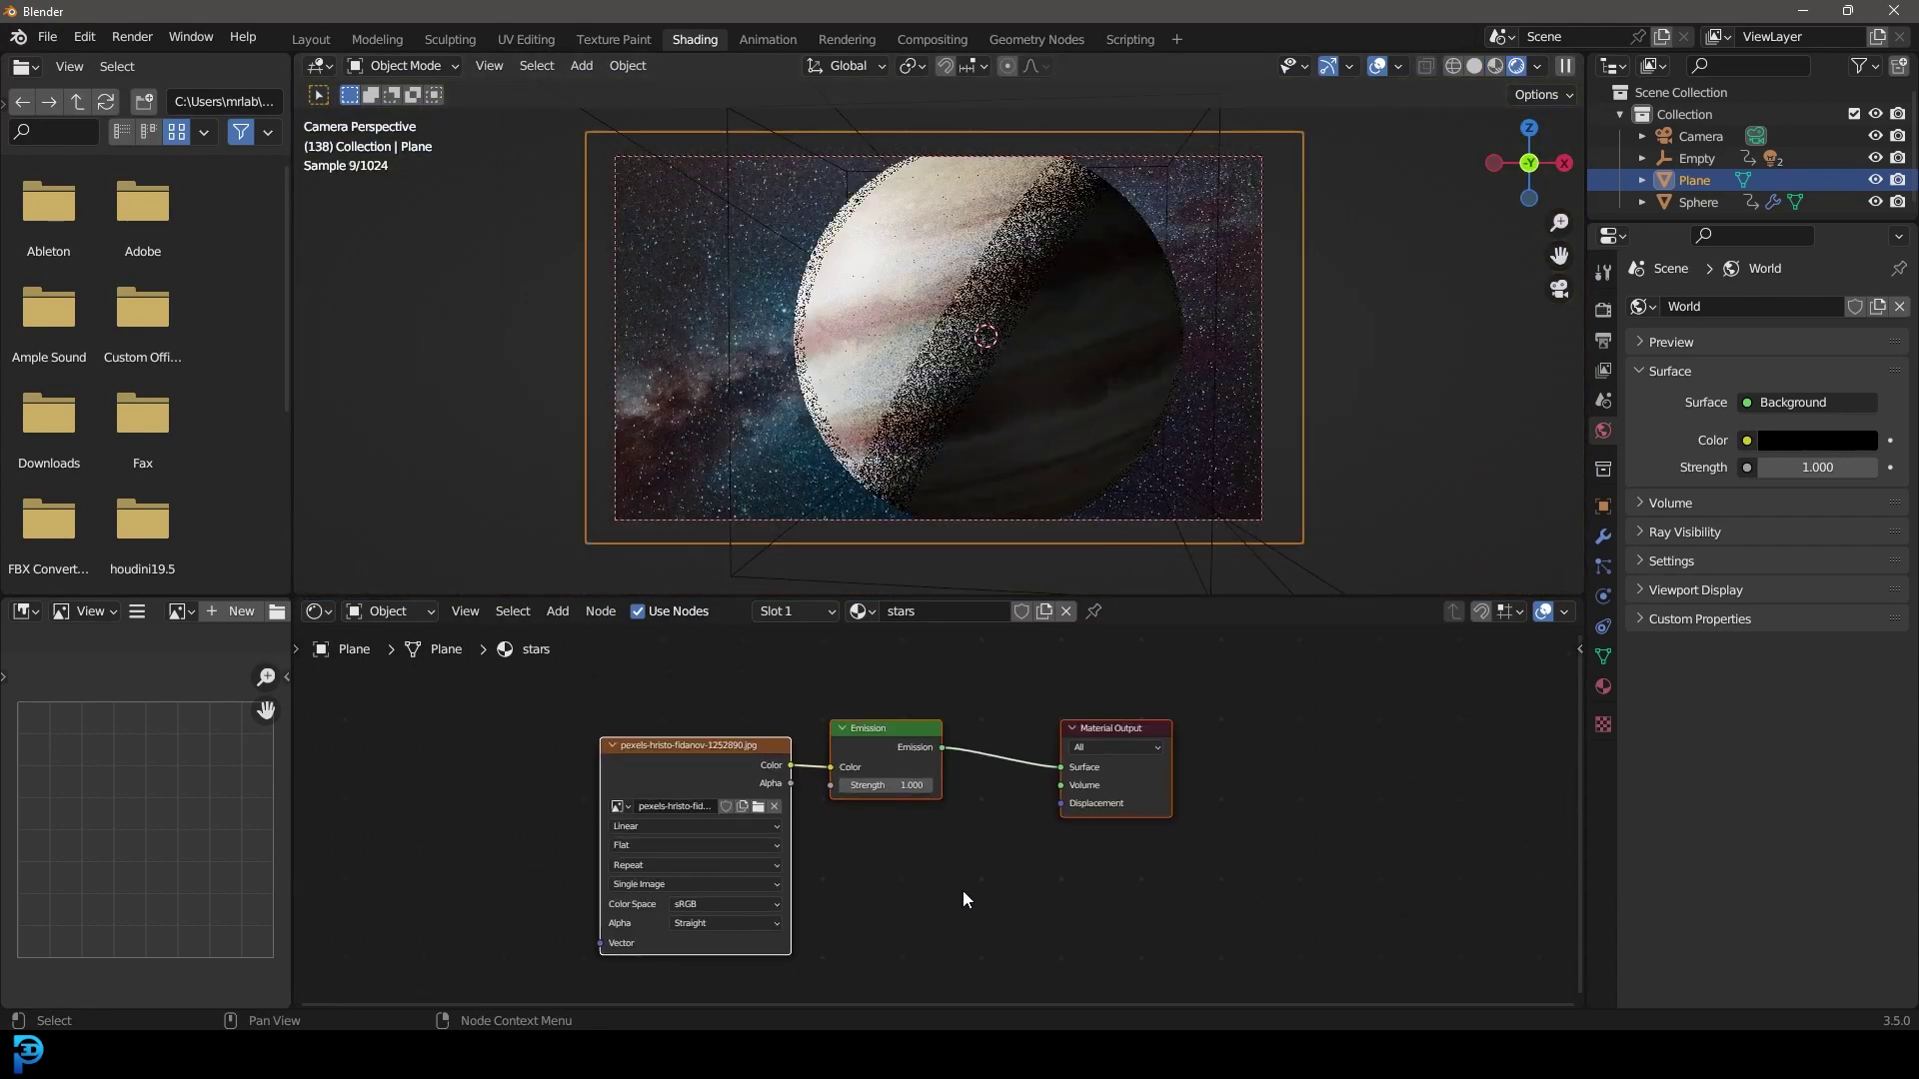
{"action": "scroll", "coordinate": [905, 795], "scroll_direction": "up", "scroll_amount": 1}
{"action": "middle_click_drag", "start_coordinate": [889, 878], "coordinate": [984, 900]}
{"action": "left_click_drag", "start_coordinate": [619, 761], "coordinate": [485, 763]}
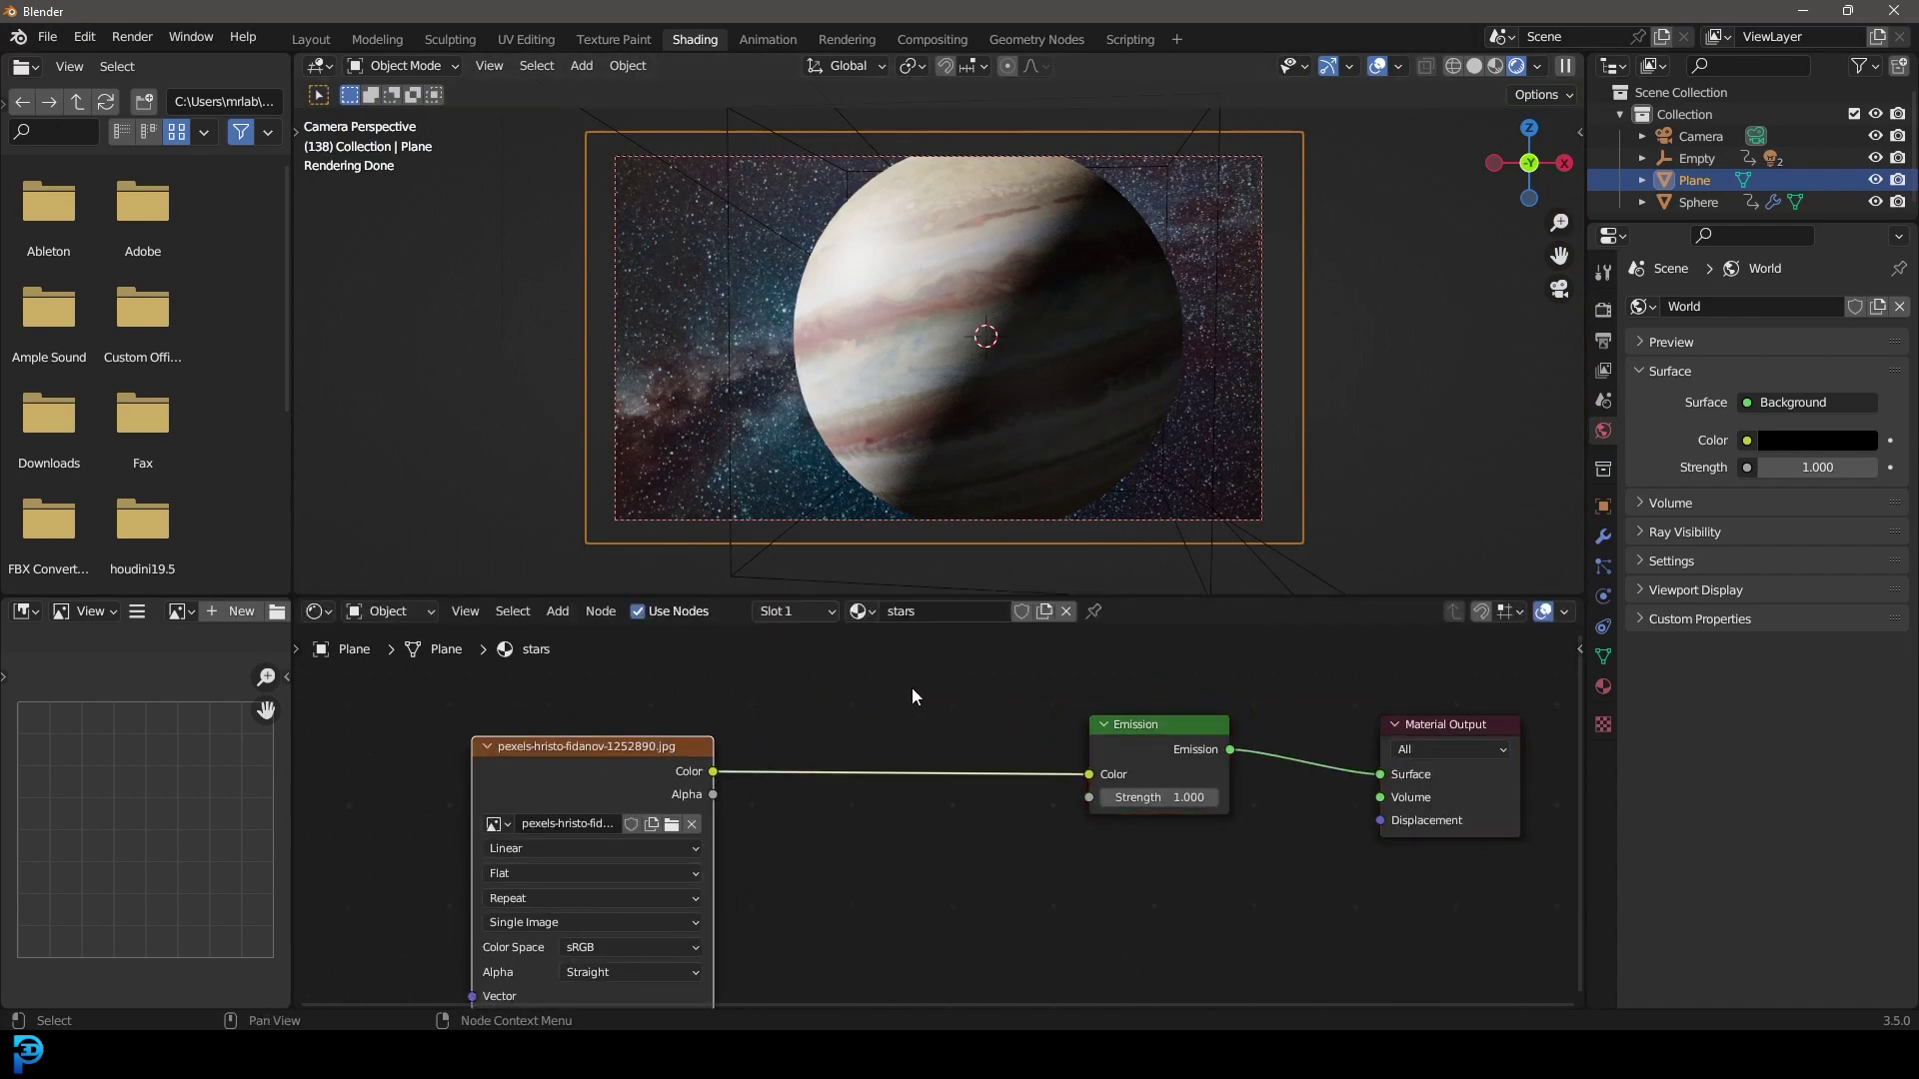
- Insert a Bright/Contrast node before Emission with contrast 0.200
{"action": "key", "text": "shift+a"}
{"action": "left_click", "coordinate": [867, 701]}
{"action": "type", "text": "con"}
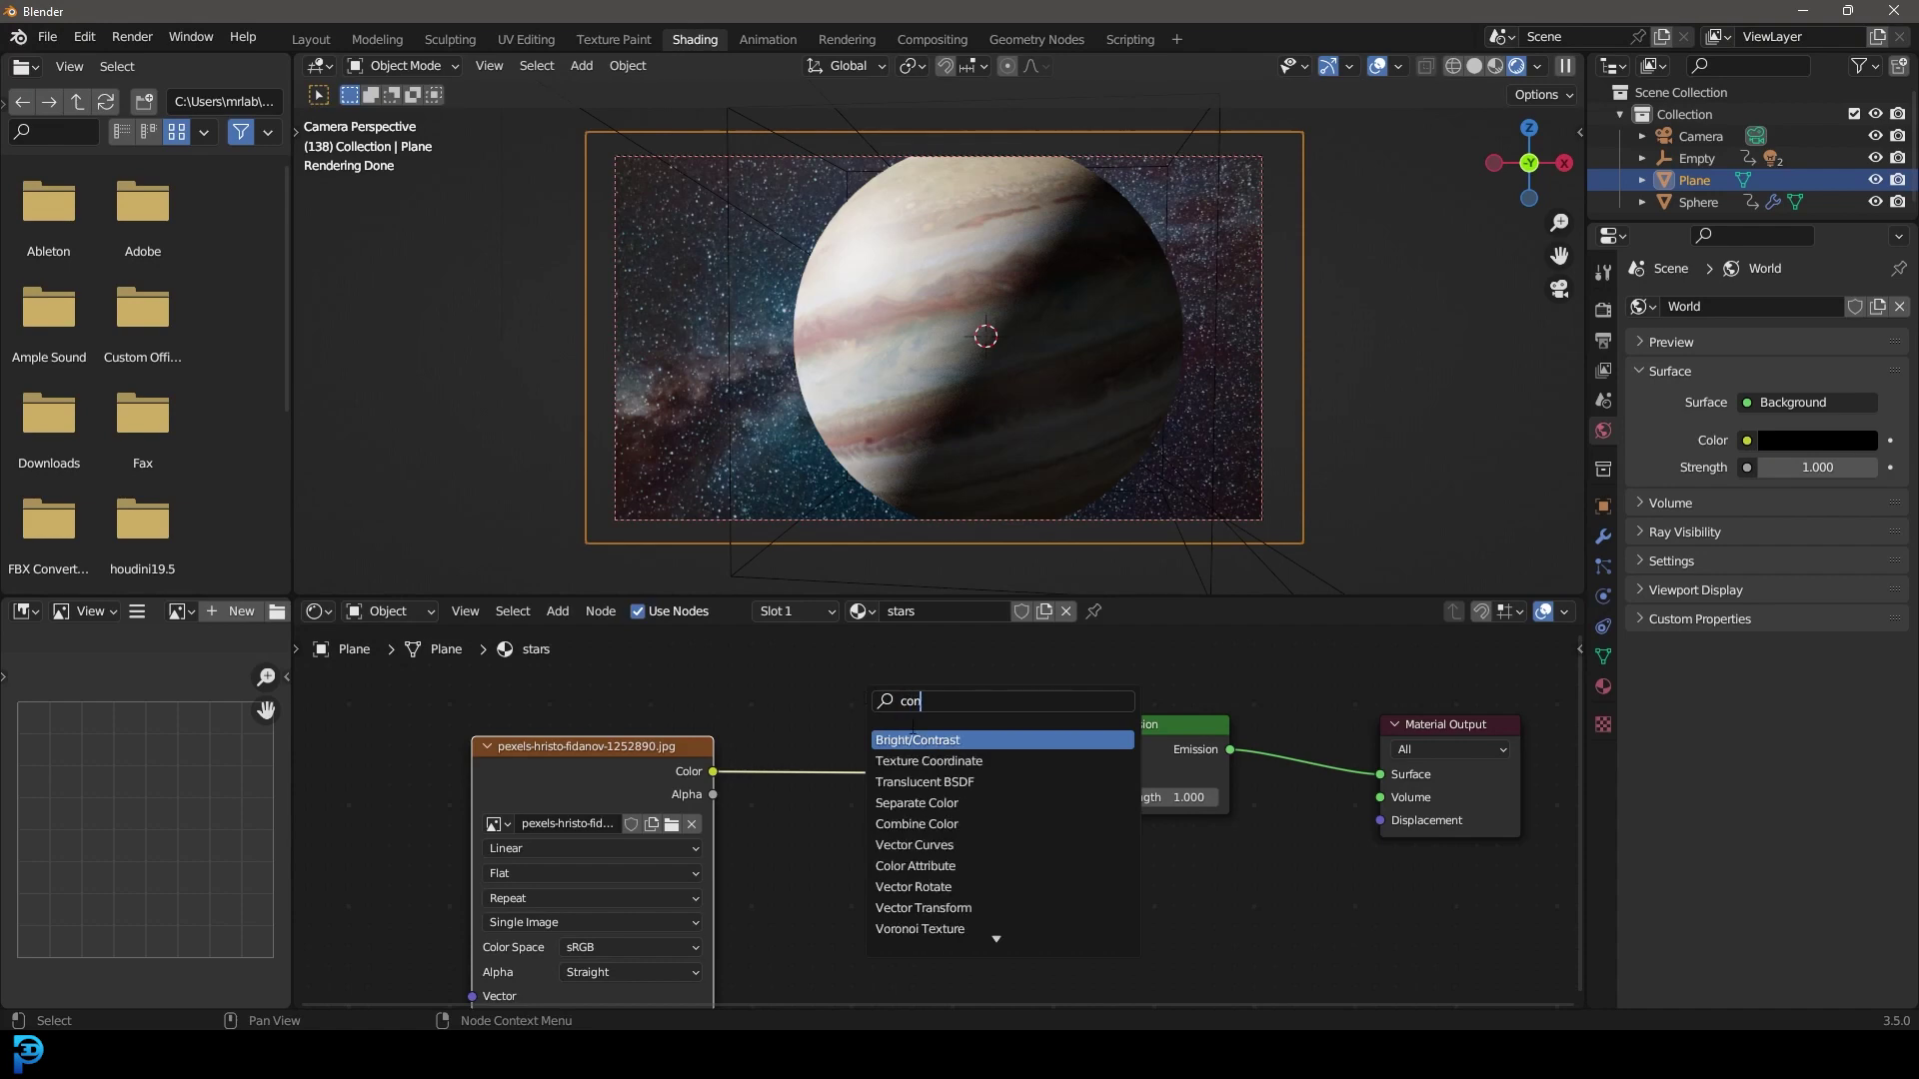
{"action": "key", "text": "Return"}
{"action": "left_click", "coordinate": [905, 786]}
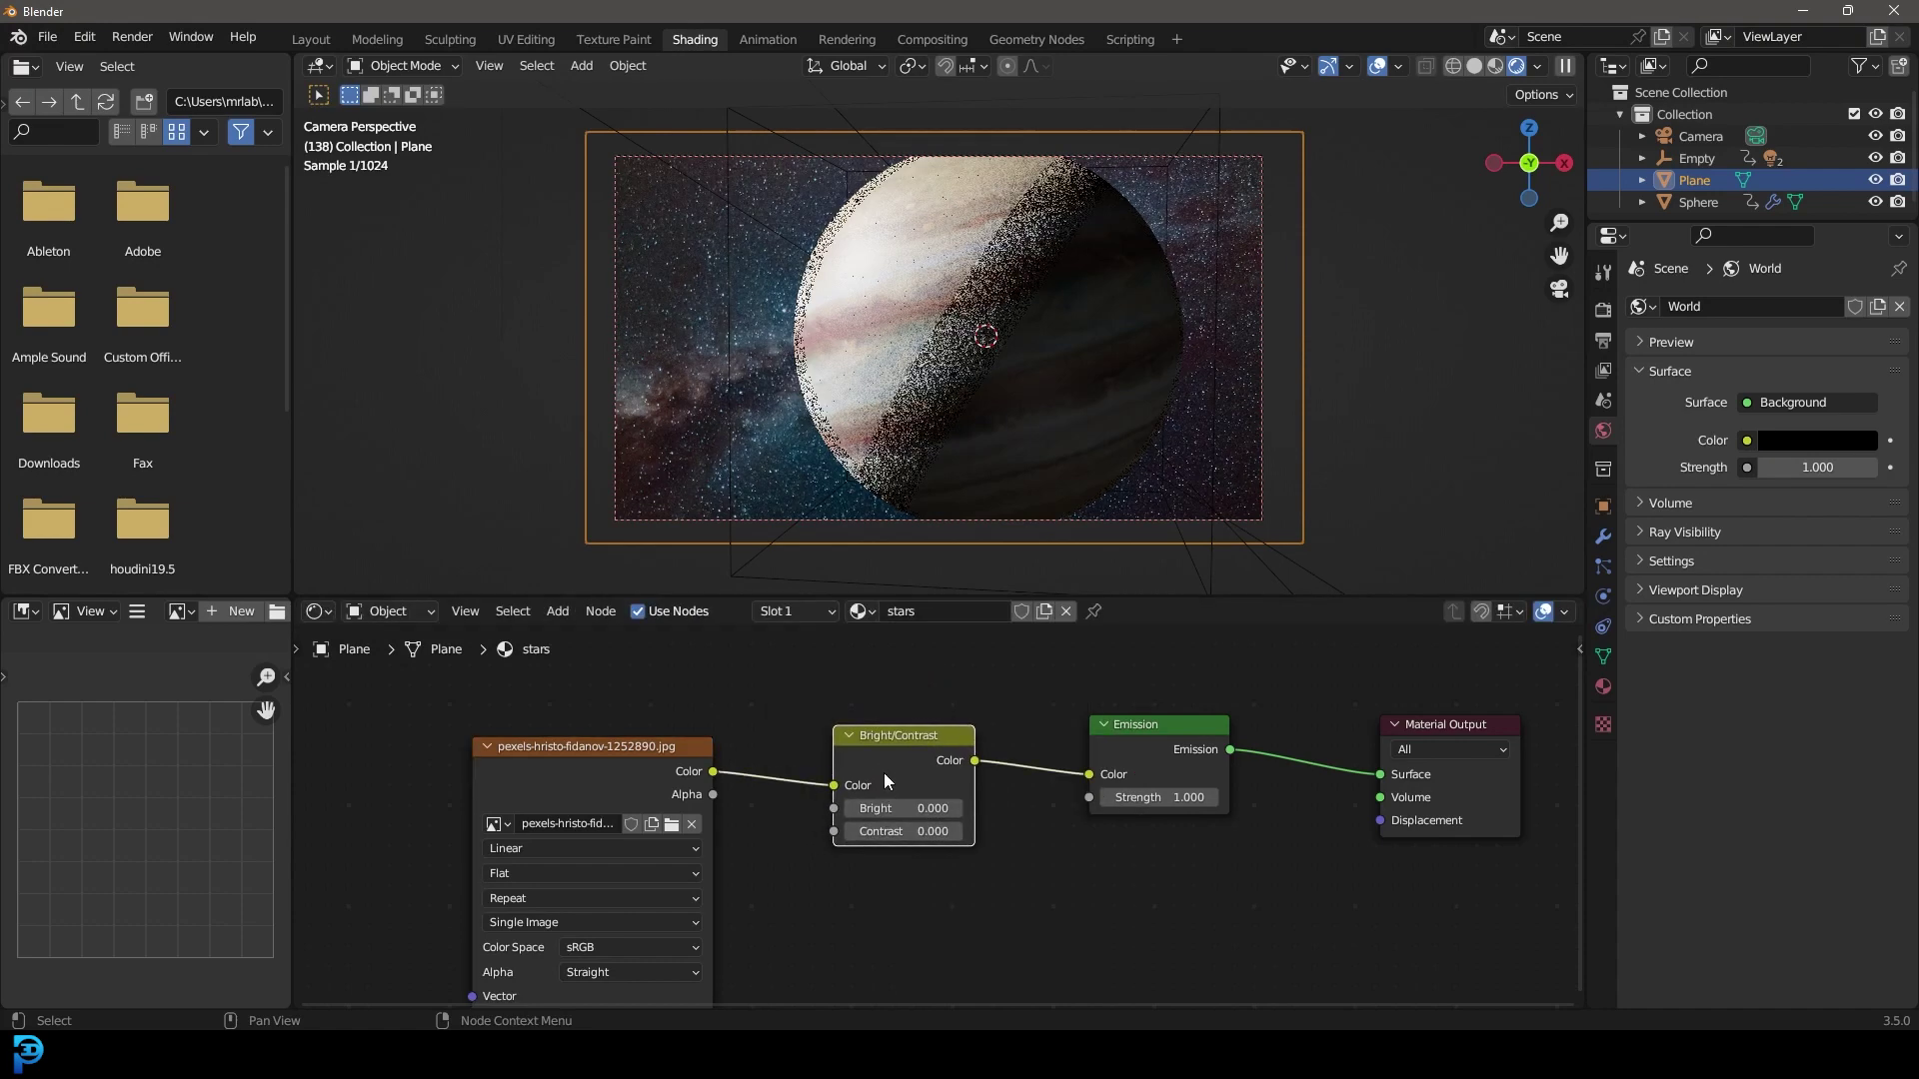
{"action": "left_click", "coordinate": [957, 832]}
{"action": "left_click", "coordinate": [956, 831]}
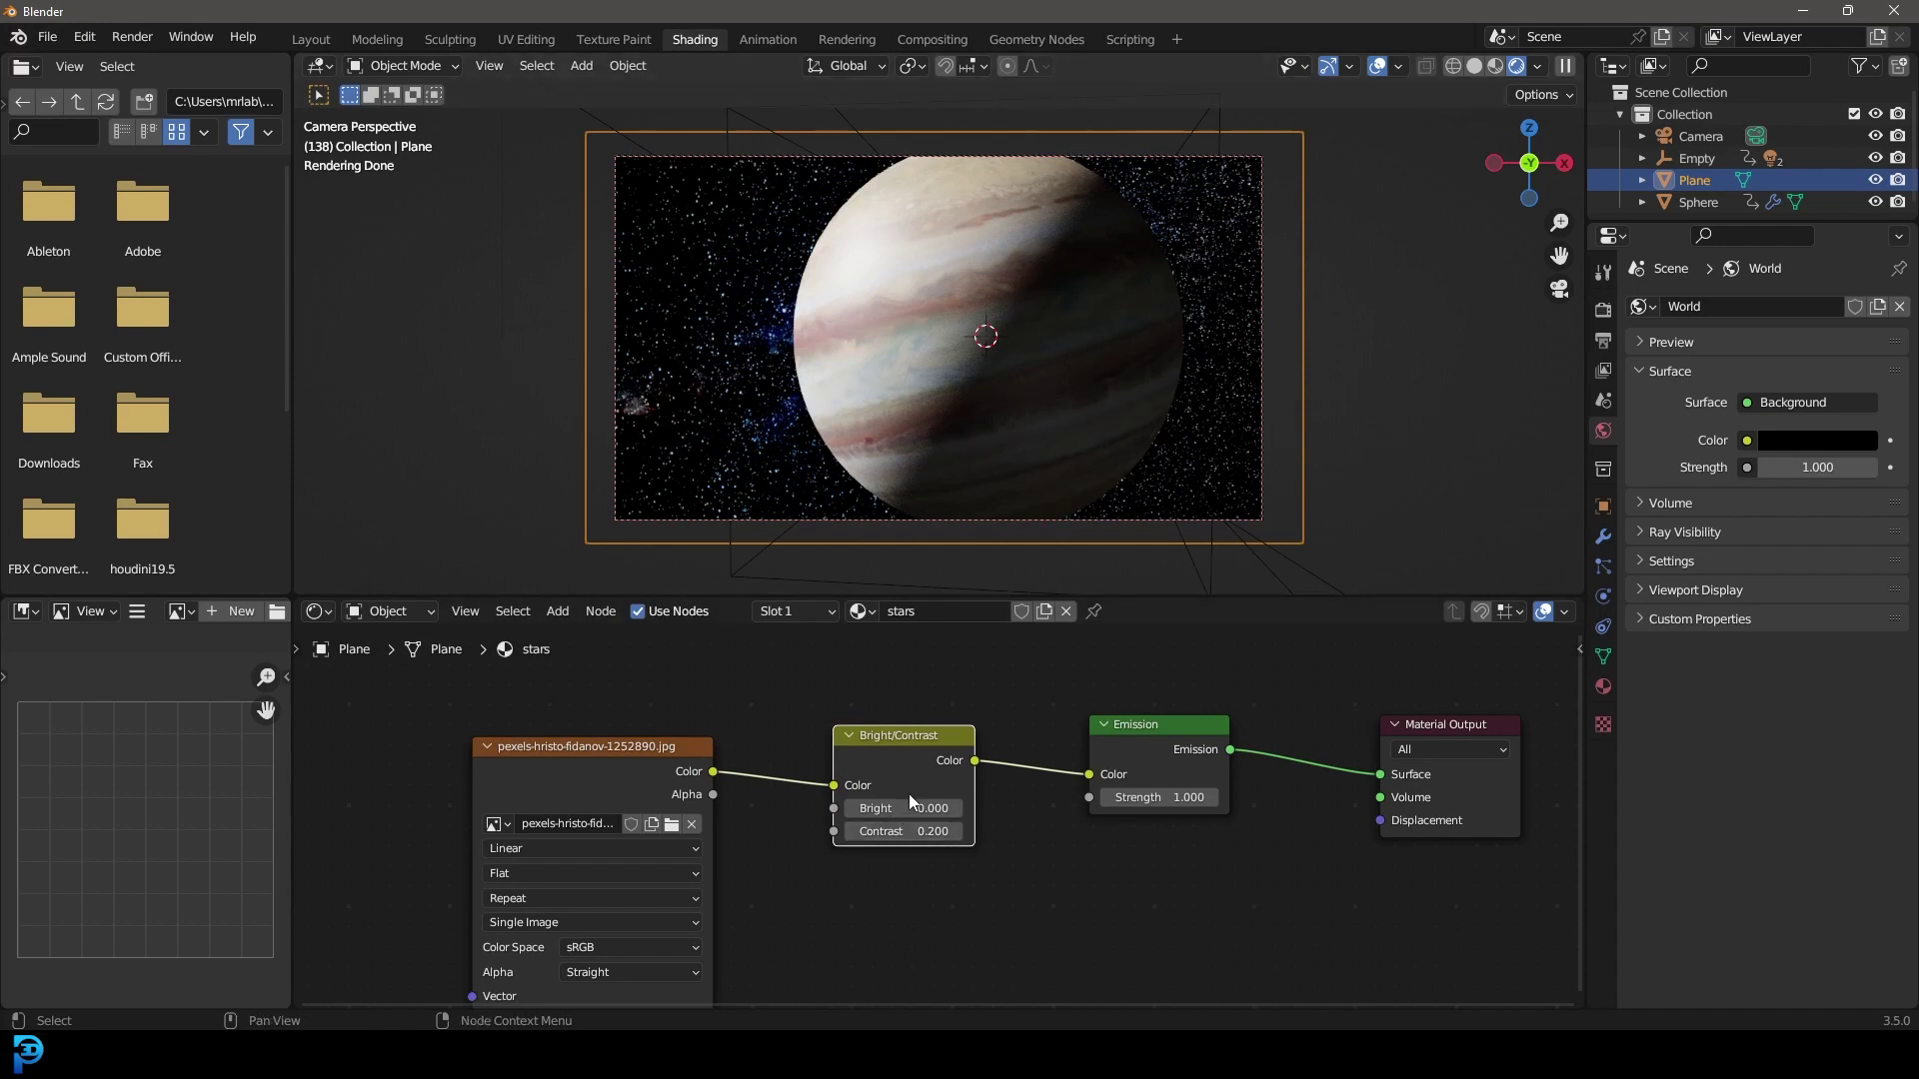
- Insert a Hue Saturation Value node before Emission with saturation 0.700
{"action": "key", "text": "shift+a"}
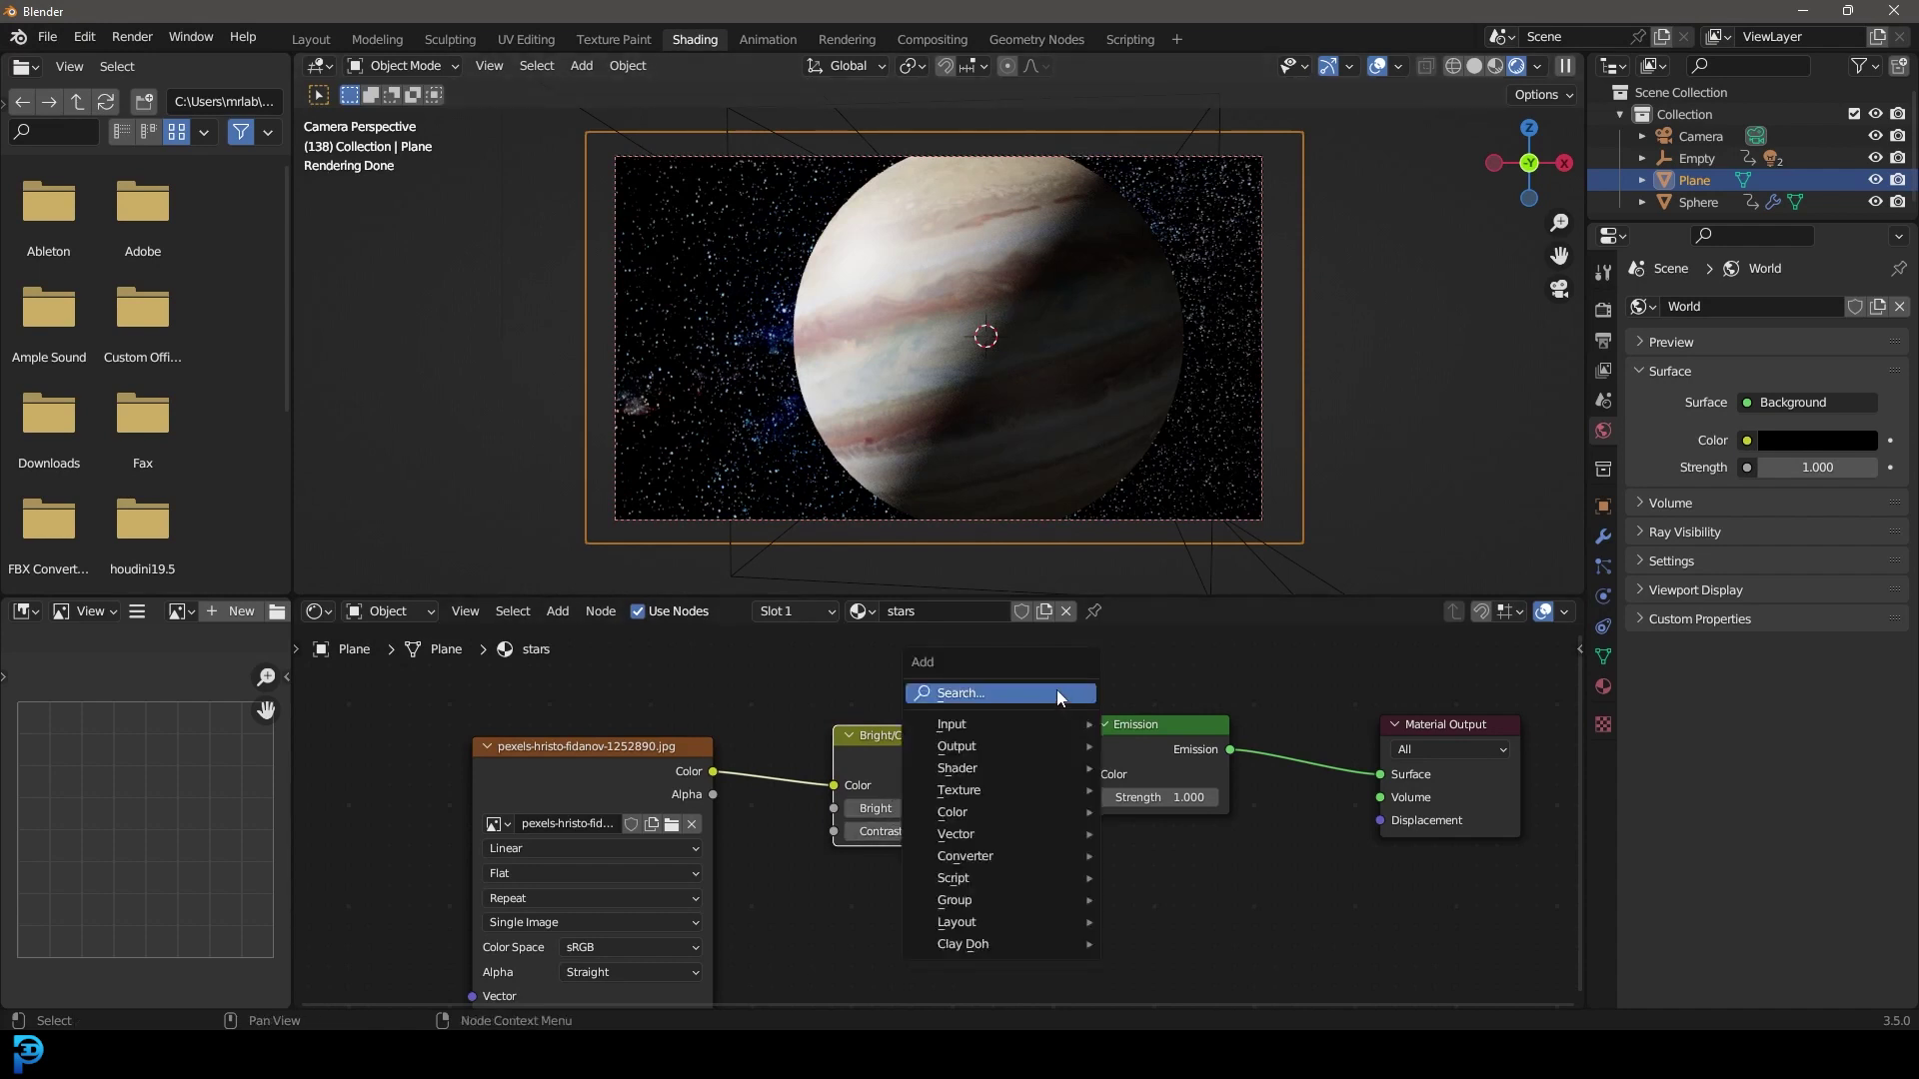
{"action": "left_click", "coordinate": [1057, 689]}
{"action": "type", "text": "satu"}
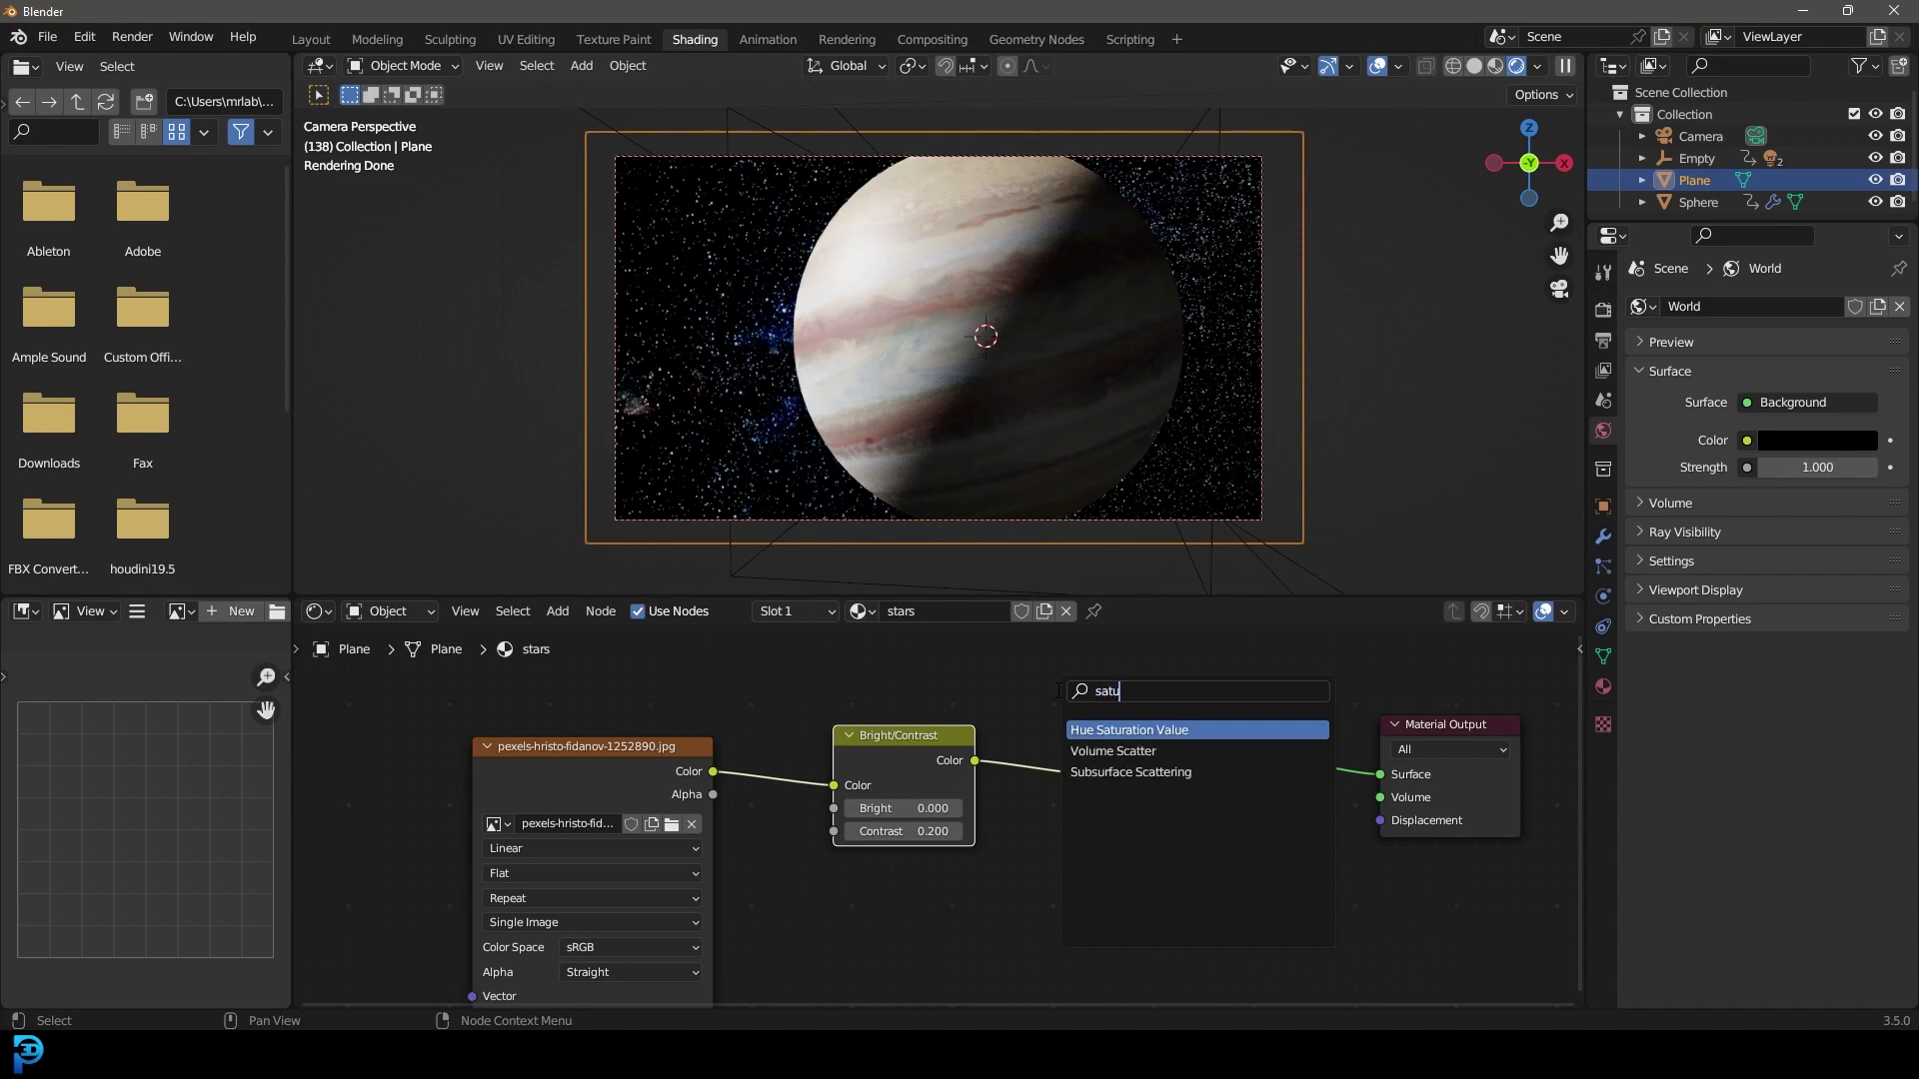
{"action": "left_click", "coordinate": [1230, 730]}
{"action": "left_click", "coordinate": [1137, 744]}
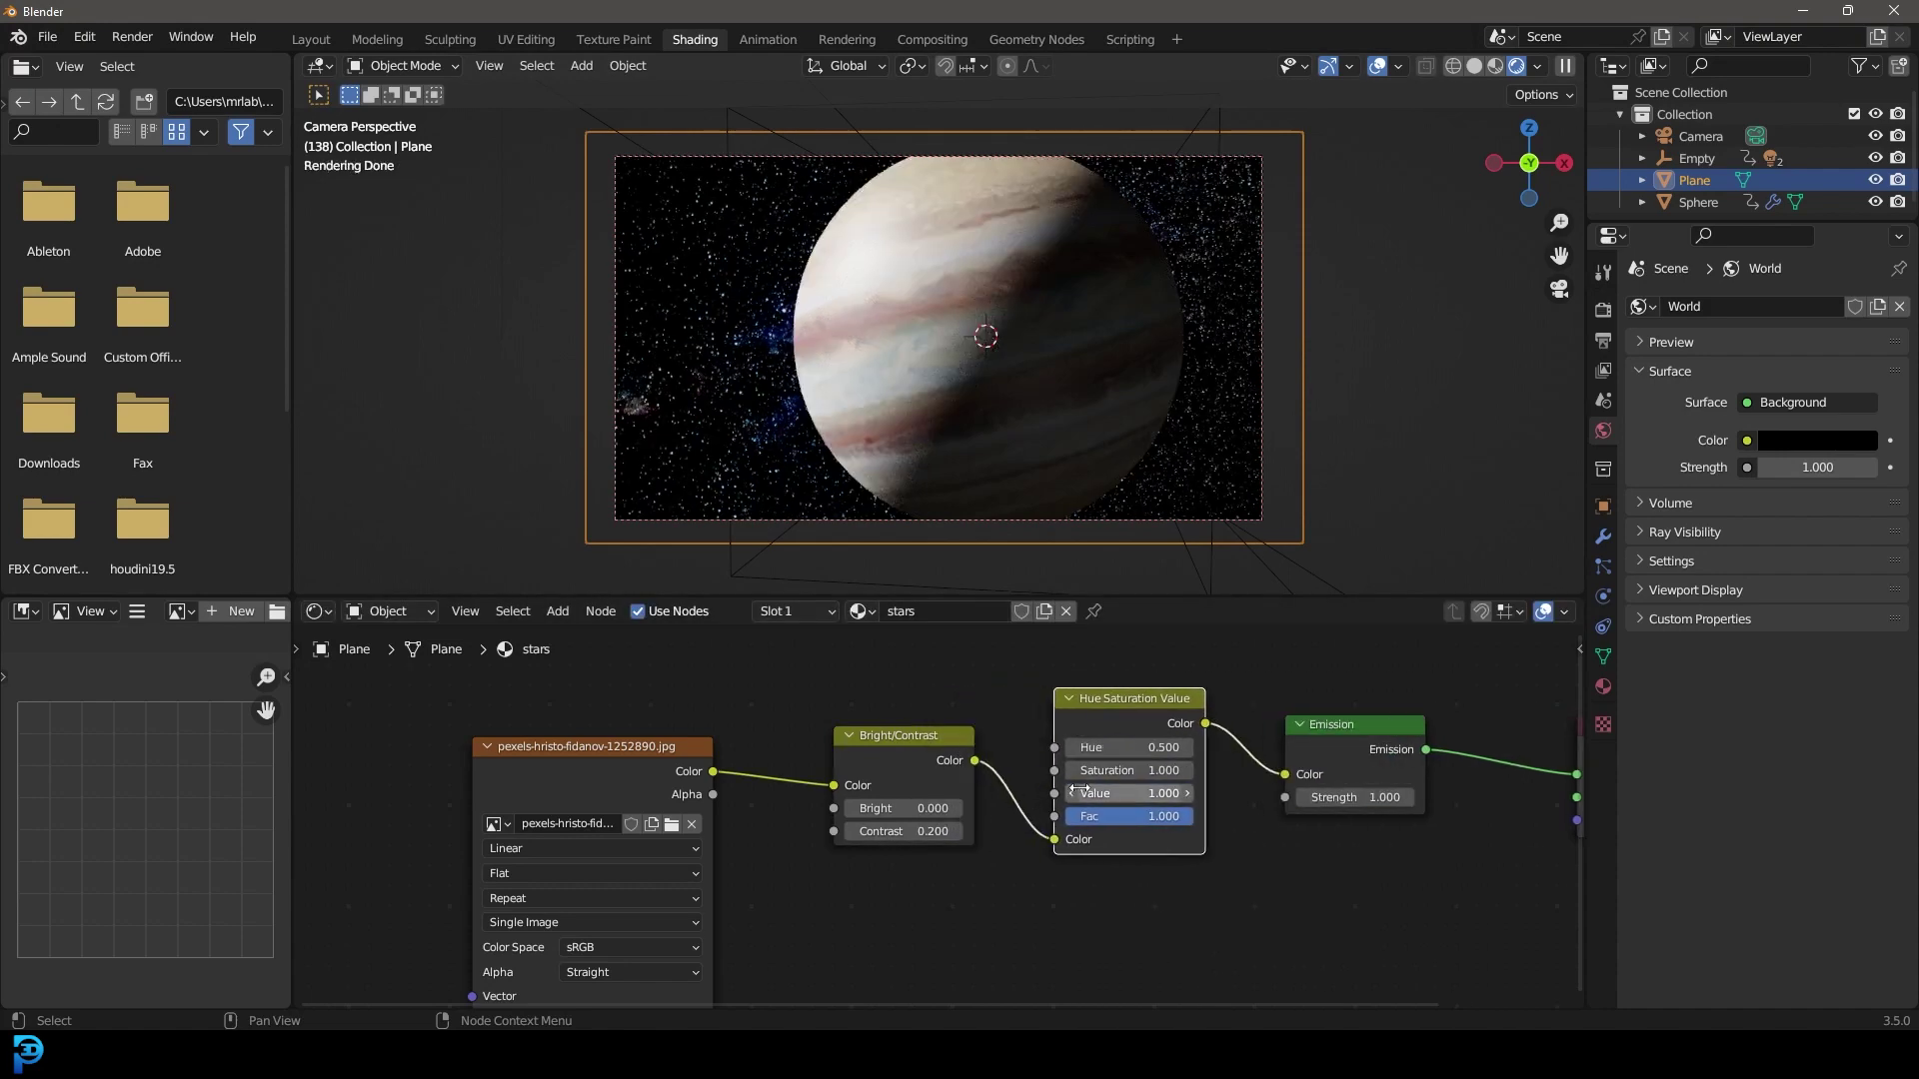
{"action": "left_click_drag", "start_coordinate": [1129, 769], "coordinate": [1071, 774]}
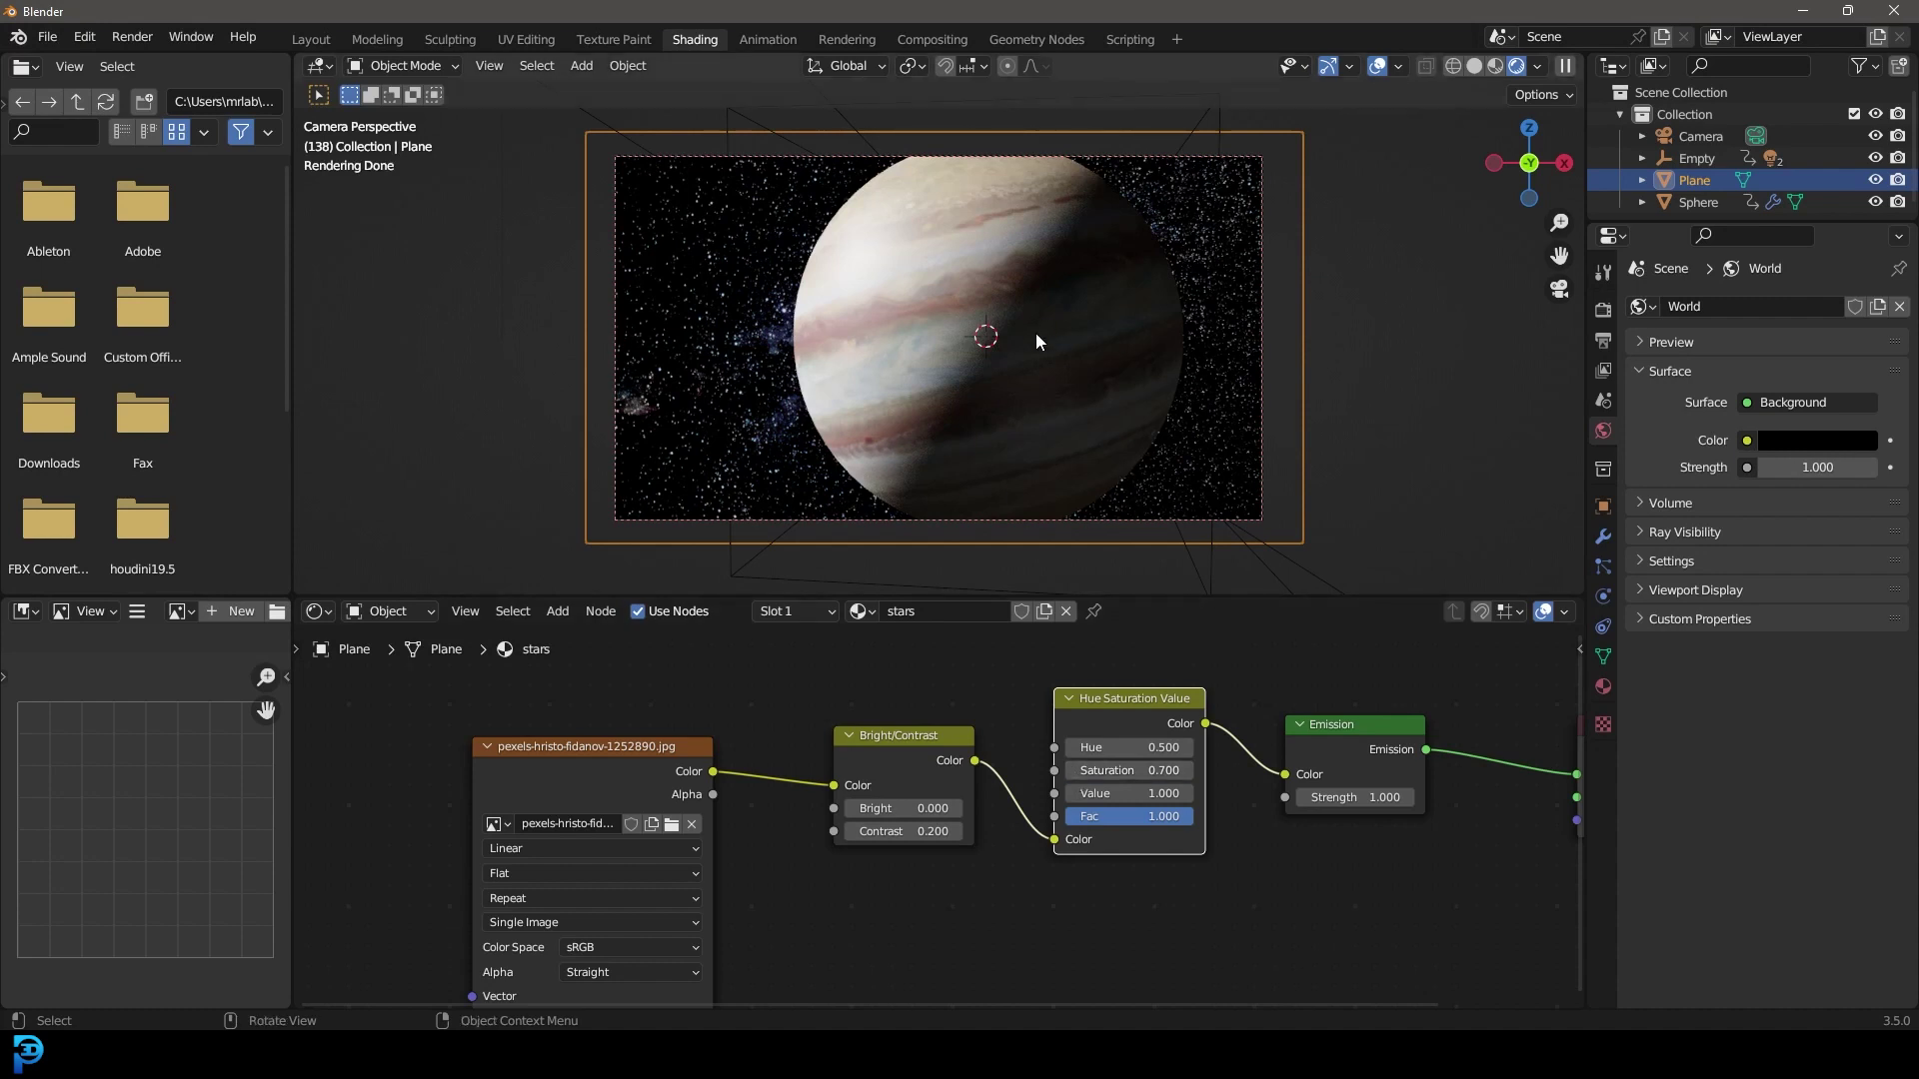
- Return to Solid shading, save as jupiter.blend, and start playing the animation
{"action": "key", "text": "z"}
{"action": "left_click", "coordinate": [1229, 336]}
{"action": "key", "text": "ctrl+s"}
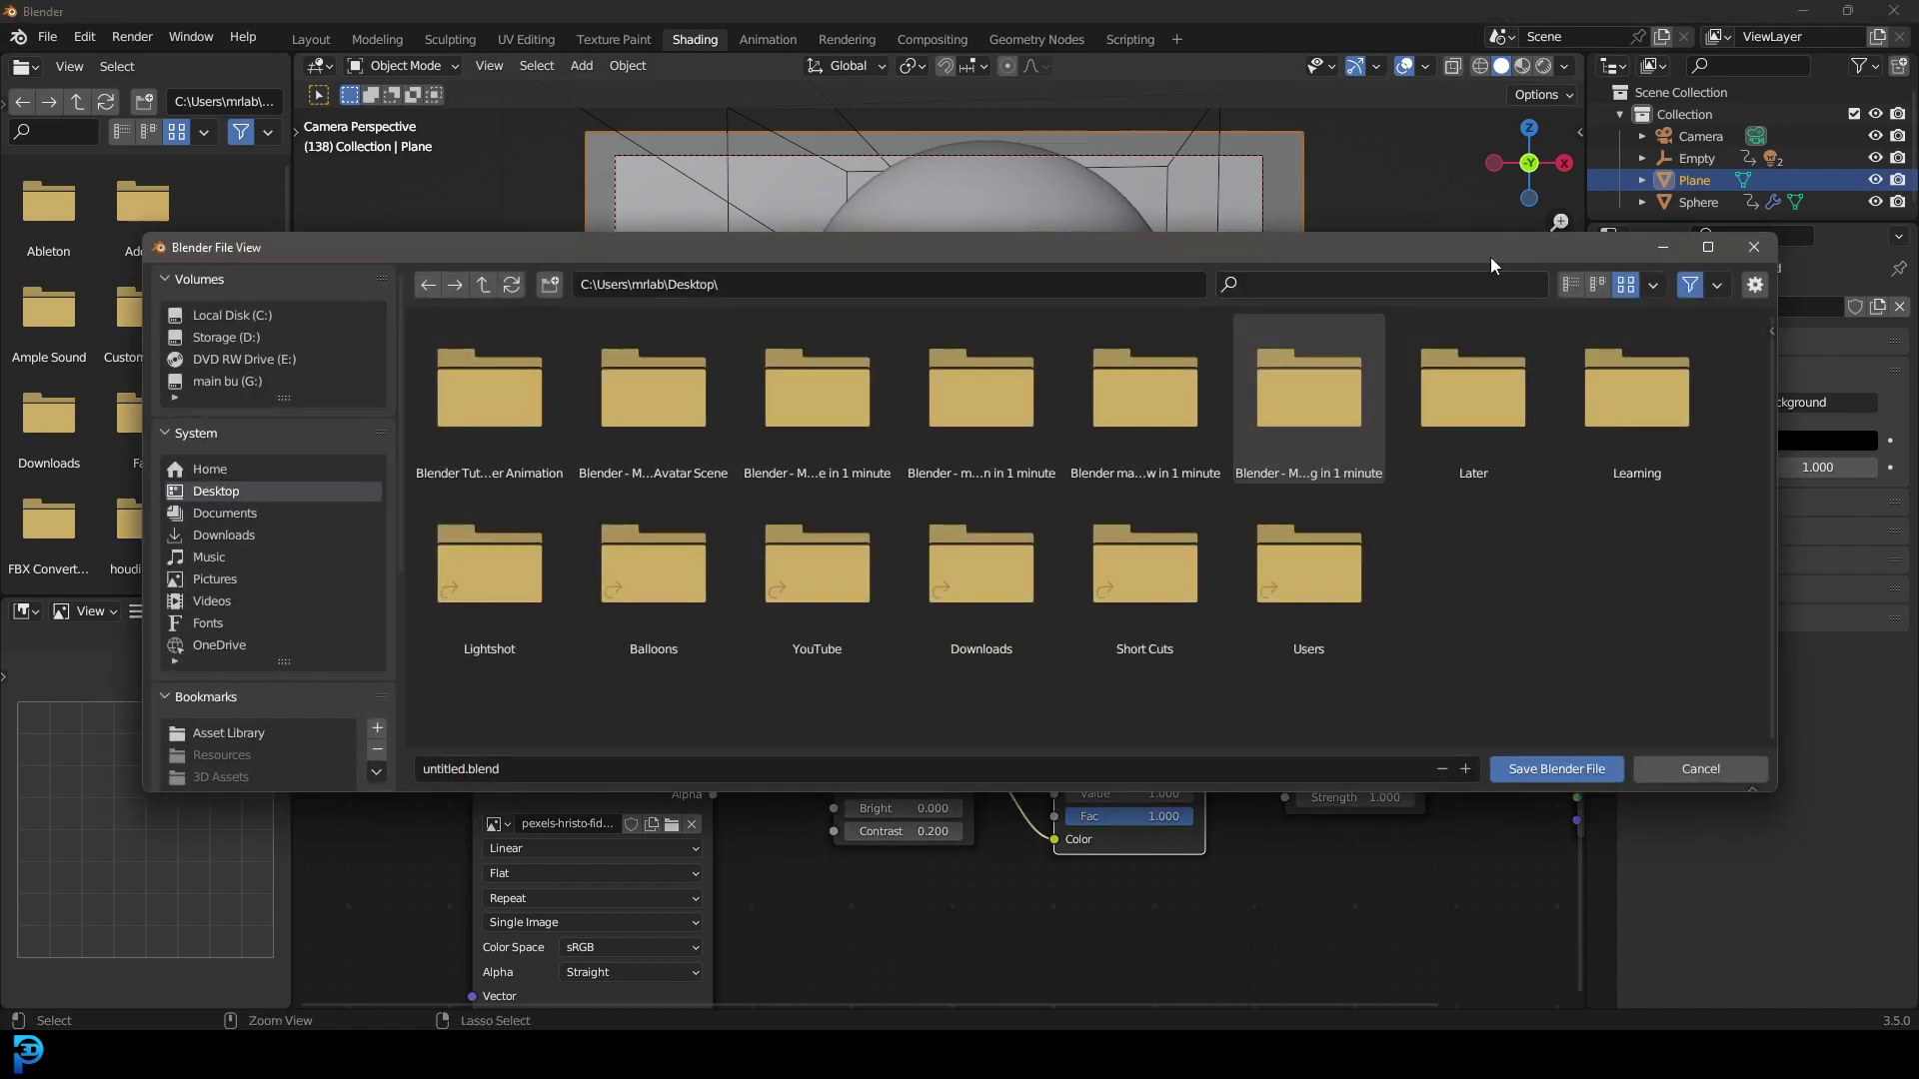
{"action": "left_click", "coordinate": [484, 769]}
{"action": "key", "text": "BackSpace"}
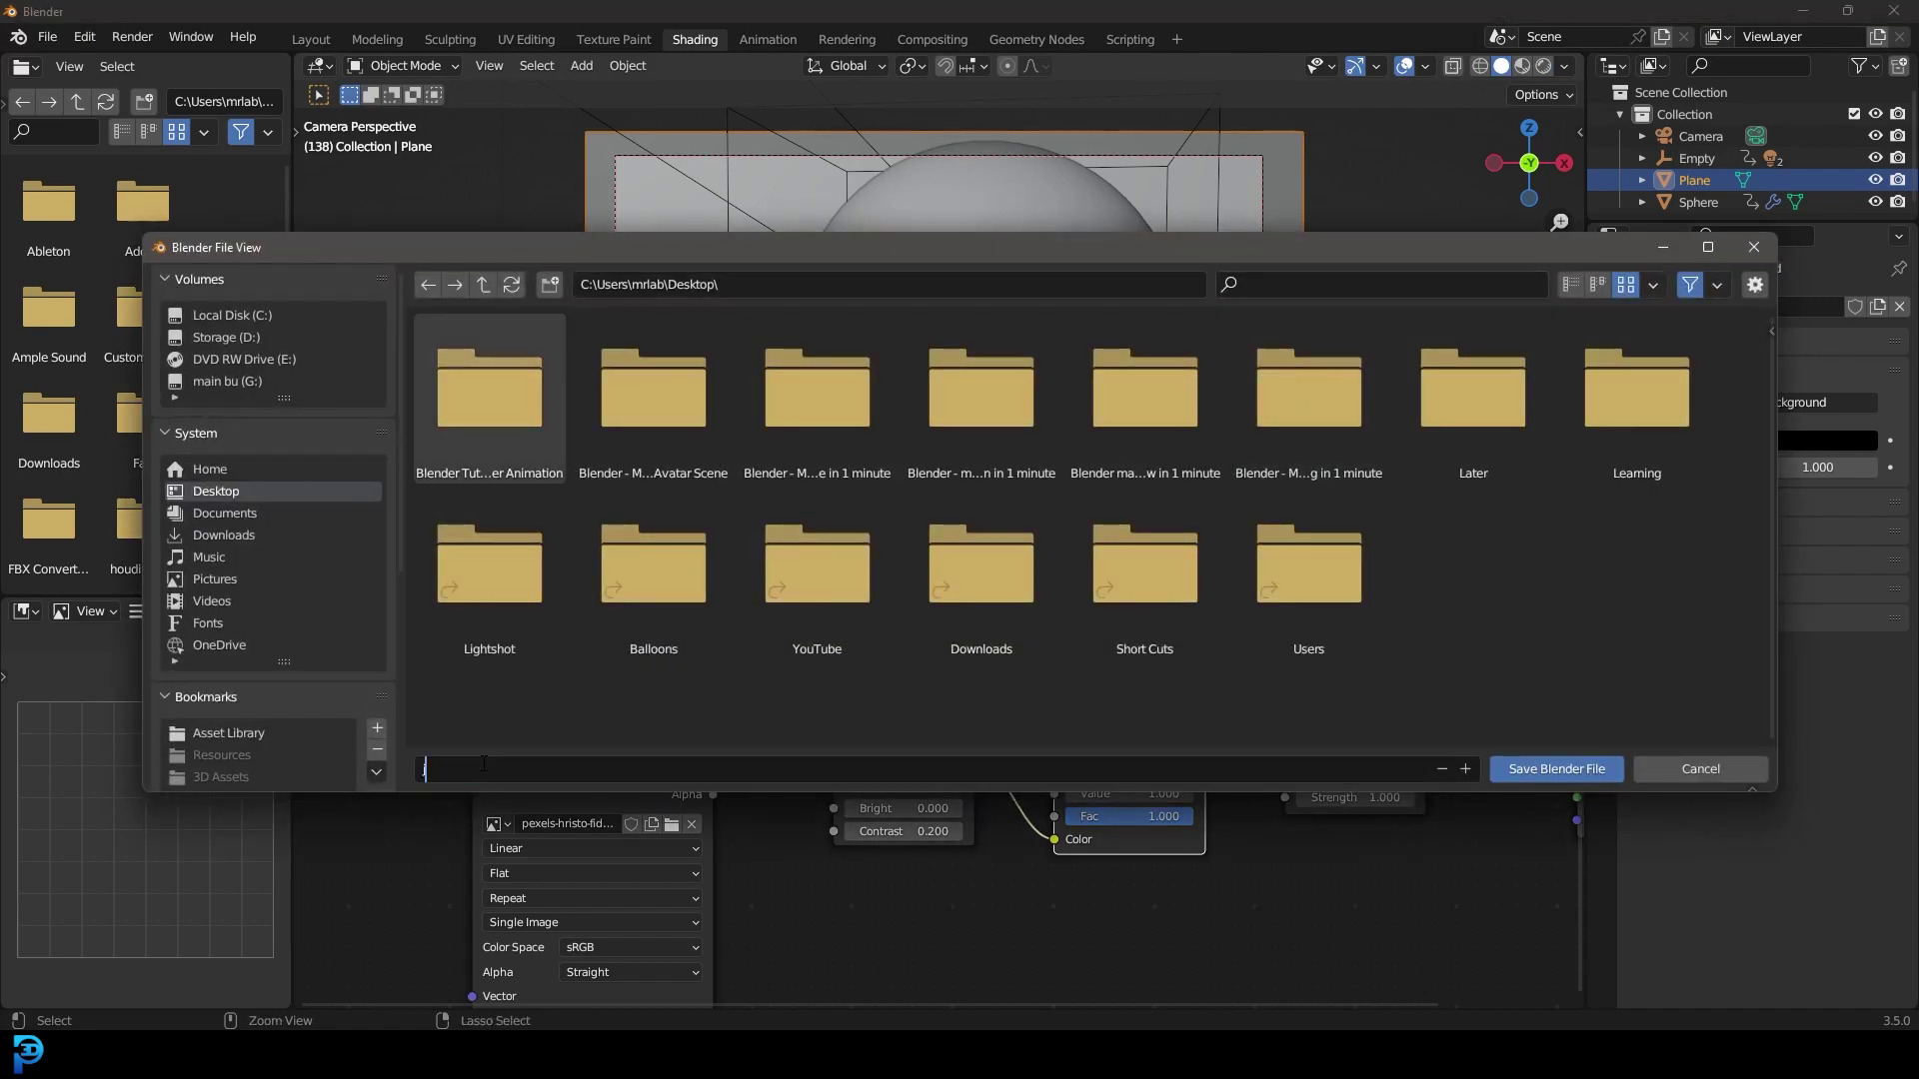
{"action": "type", "text": "jupiter"}
{"action": "key", "text": "Return"}
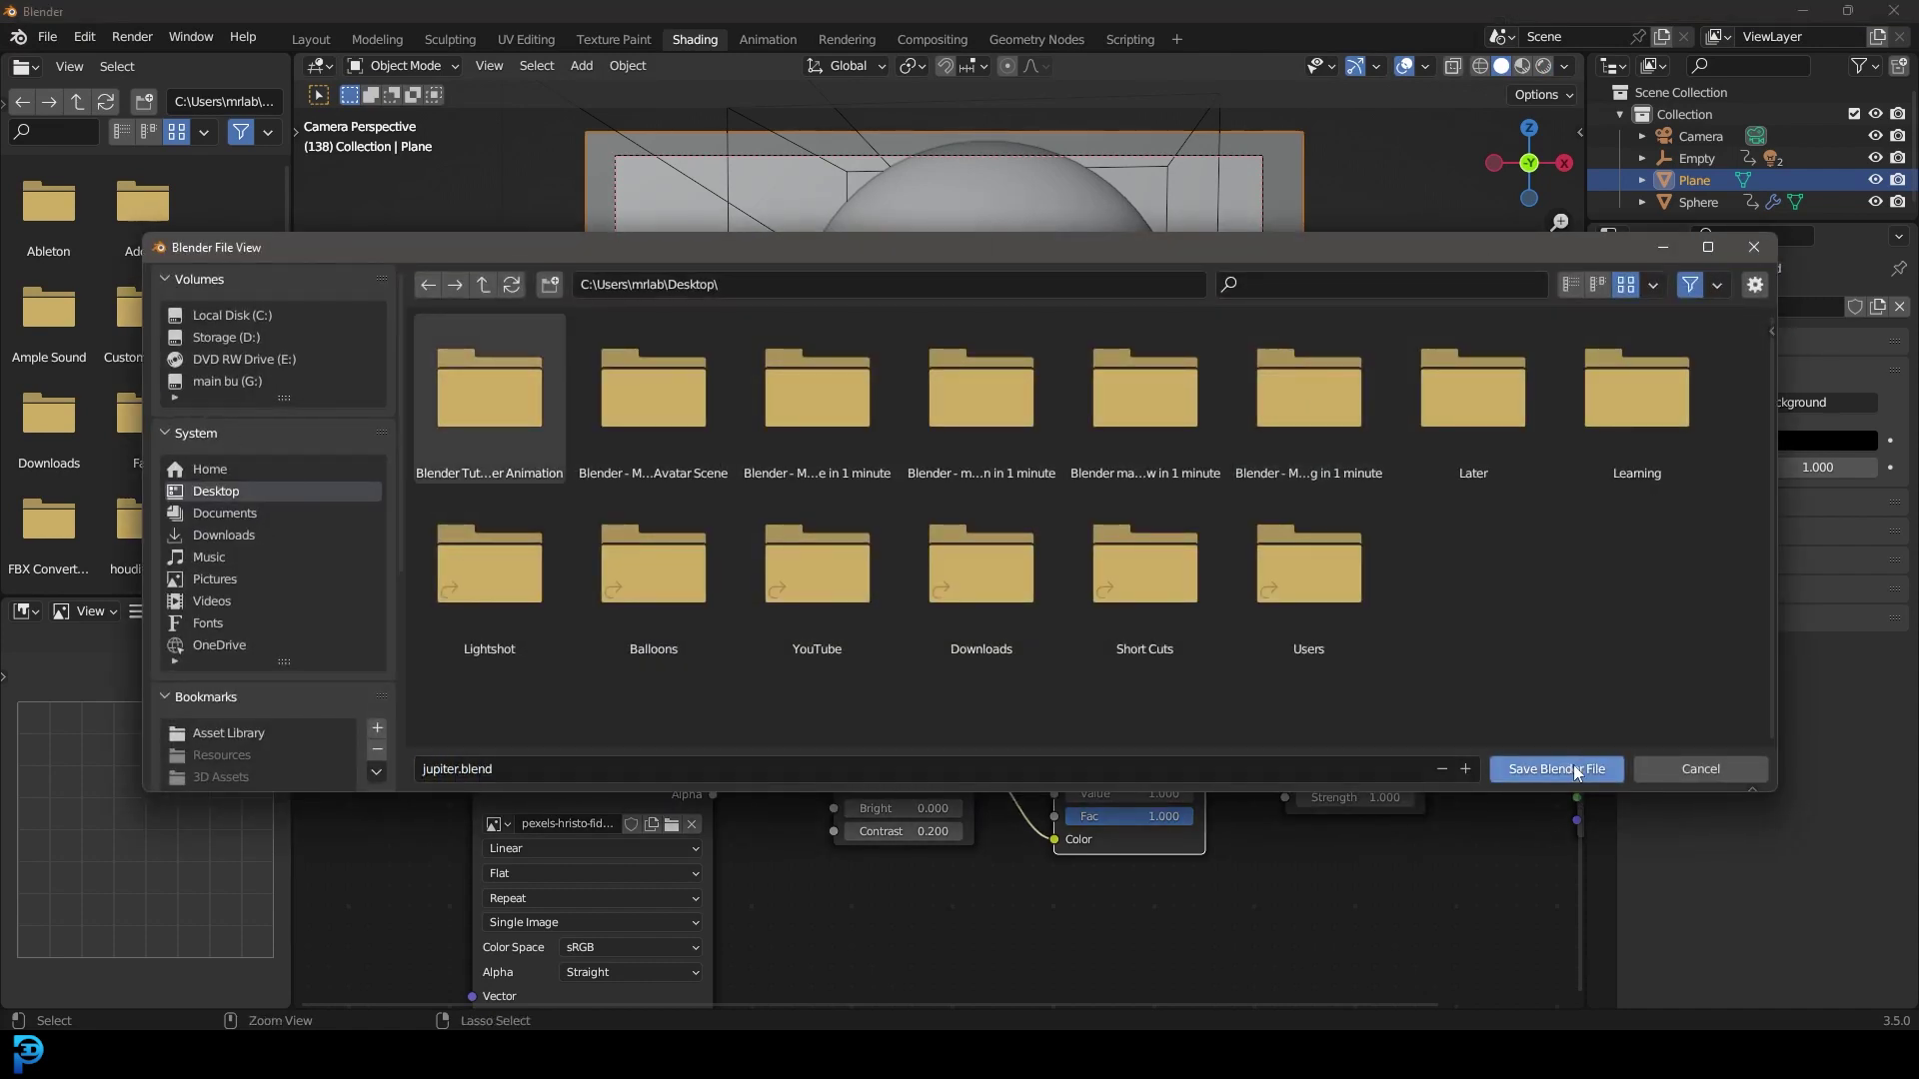
{"action": "left_click", "coordinate": [1574, 769]}
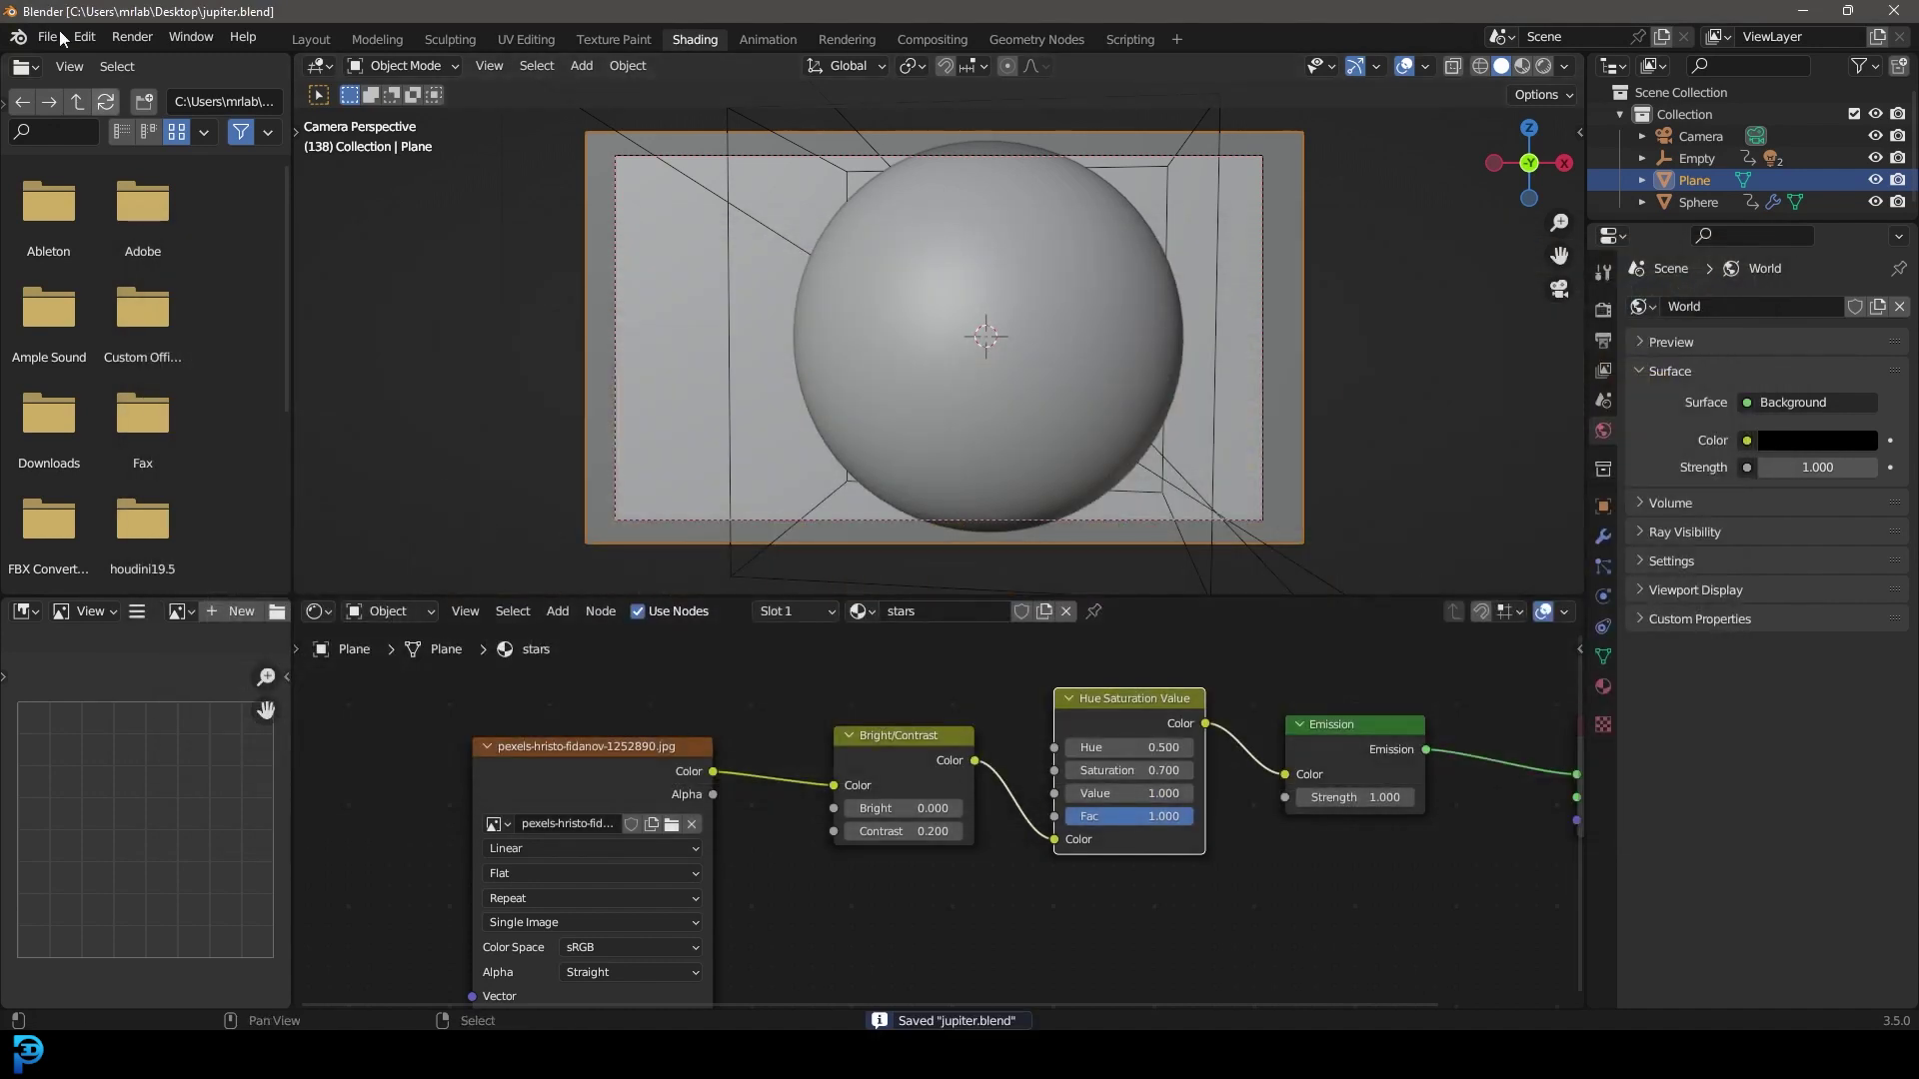
{"action": "key", "text": "space"}
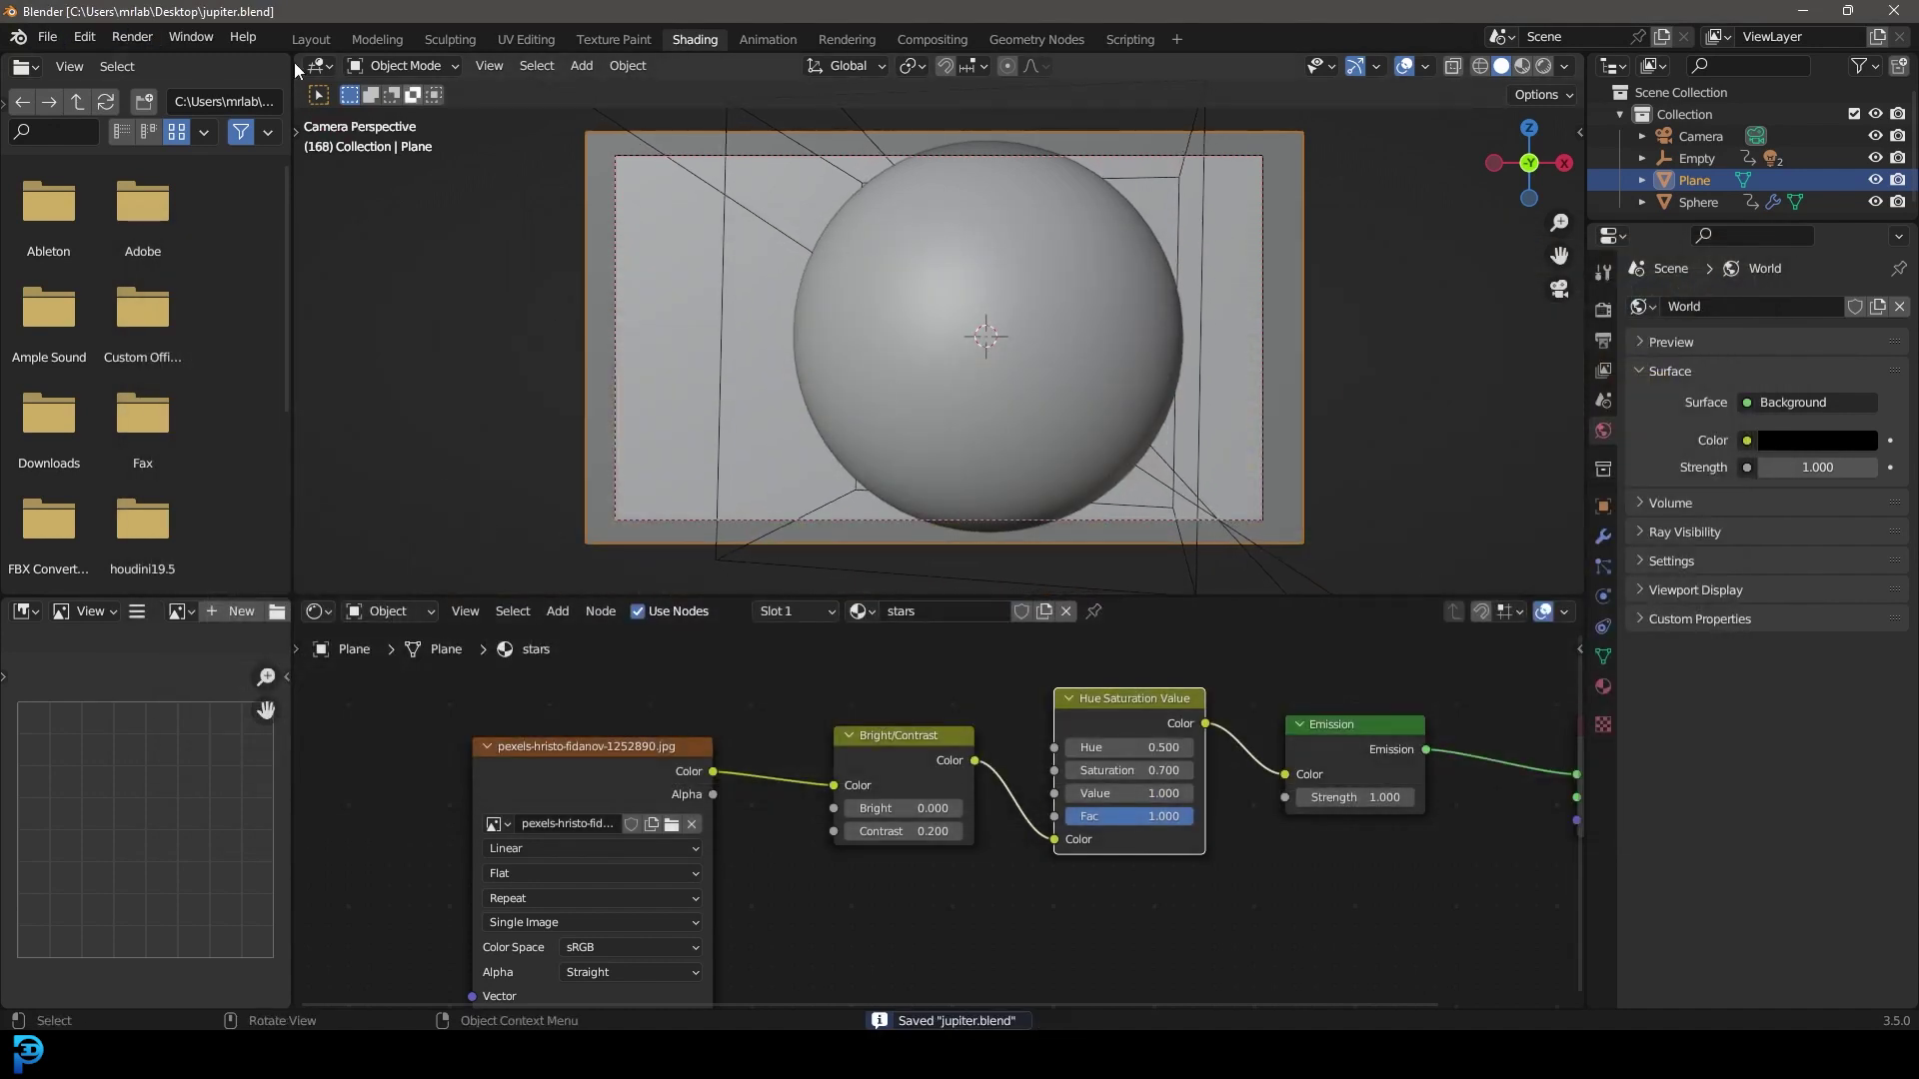
- Render a test still of frame 168 and close the render window
{"action": "left_click", "coordinate": [132, 37]}
{"action": "left_click", "coordinate": [160, 60]}
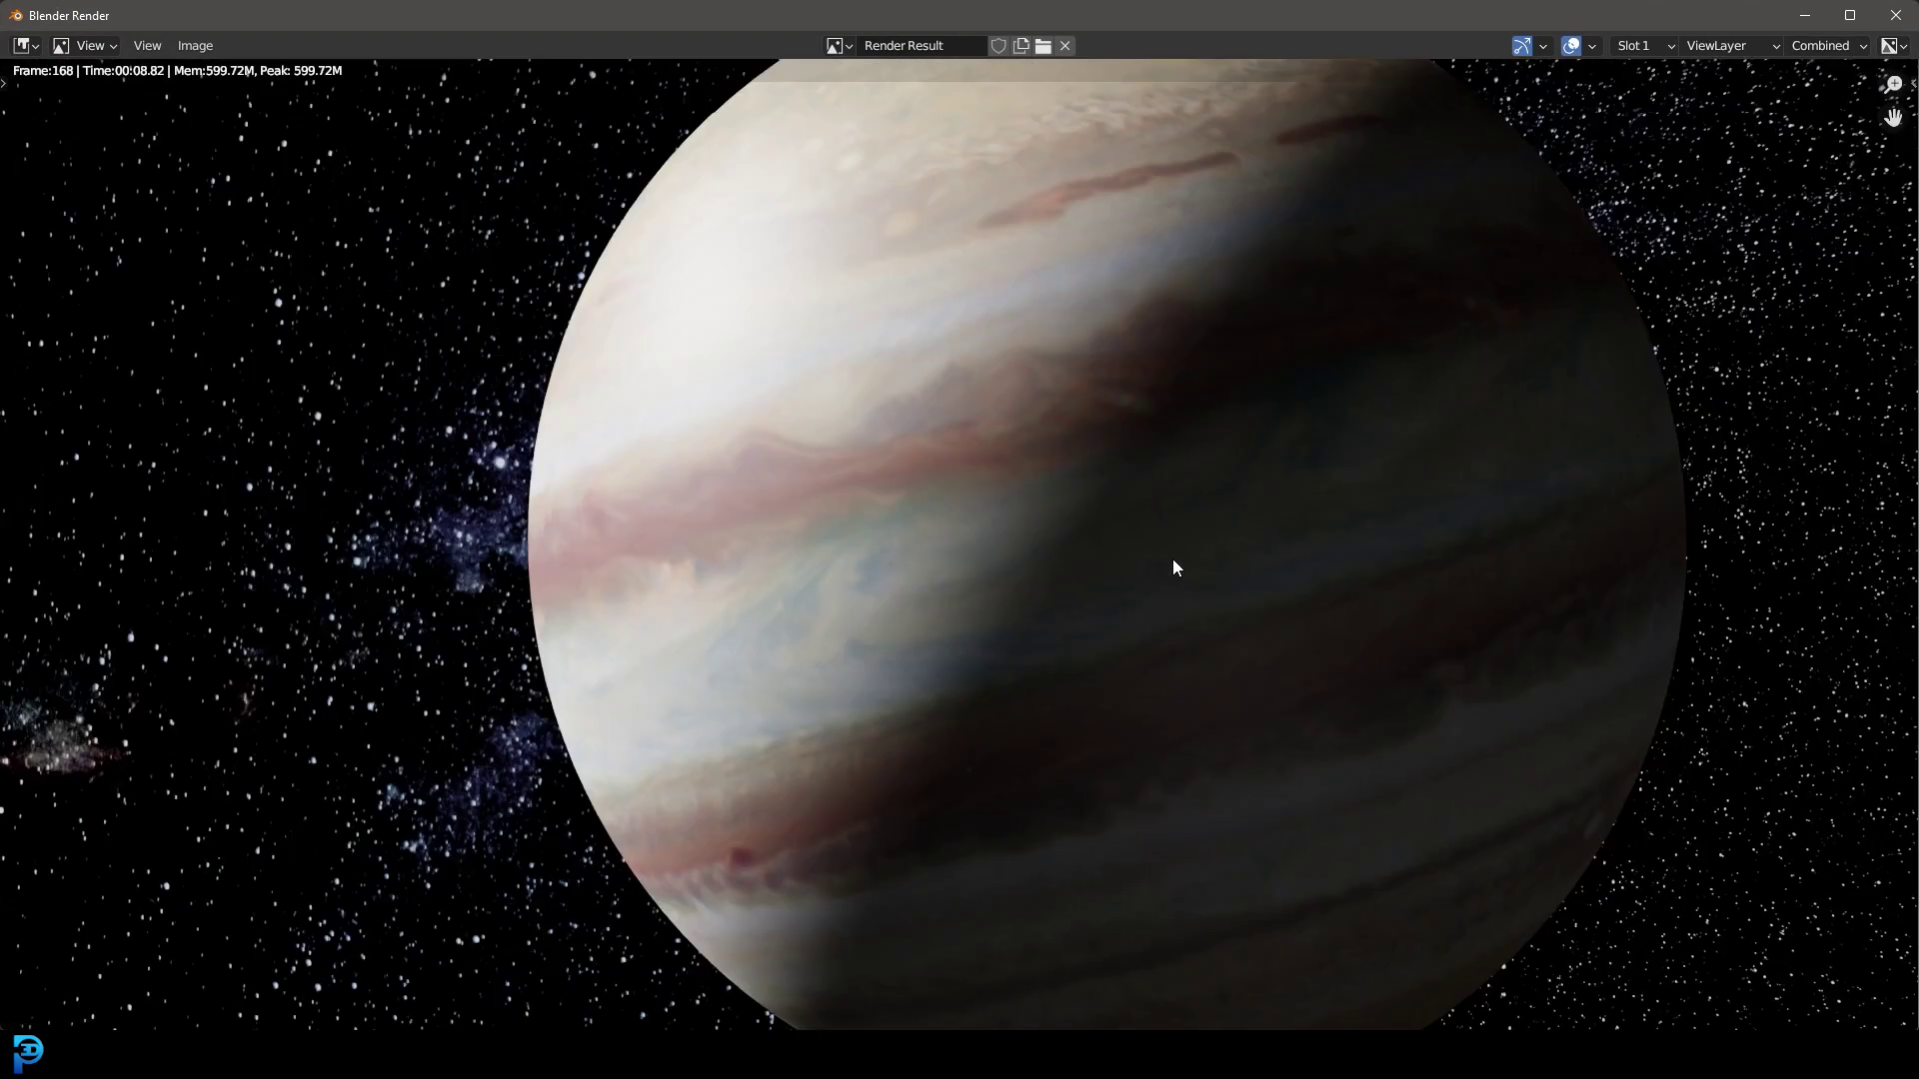
{"action": "scroll", "coordinate": [1052, 444], "scroll_direction": "down", "scroll_amount": 2}
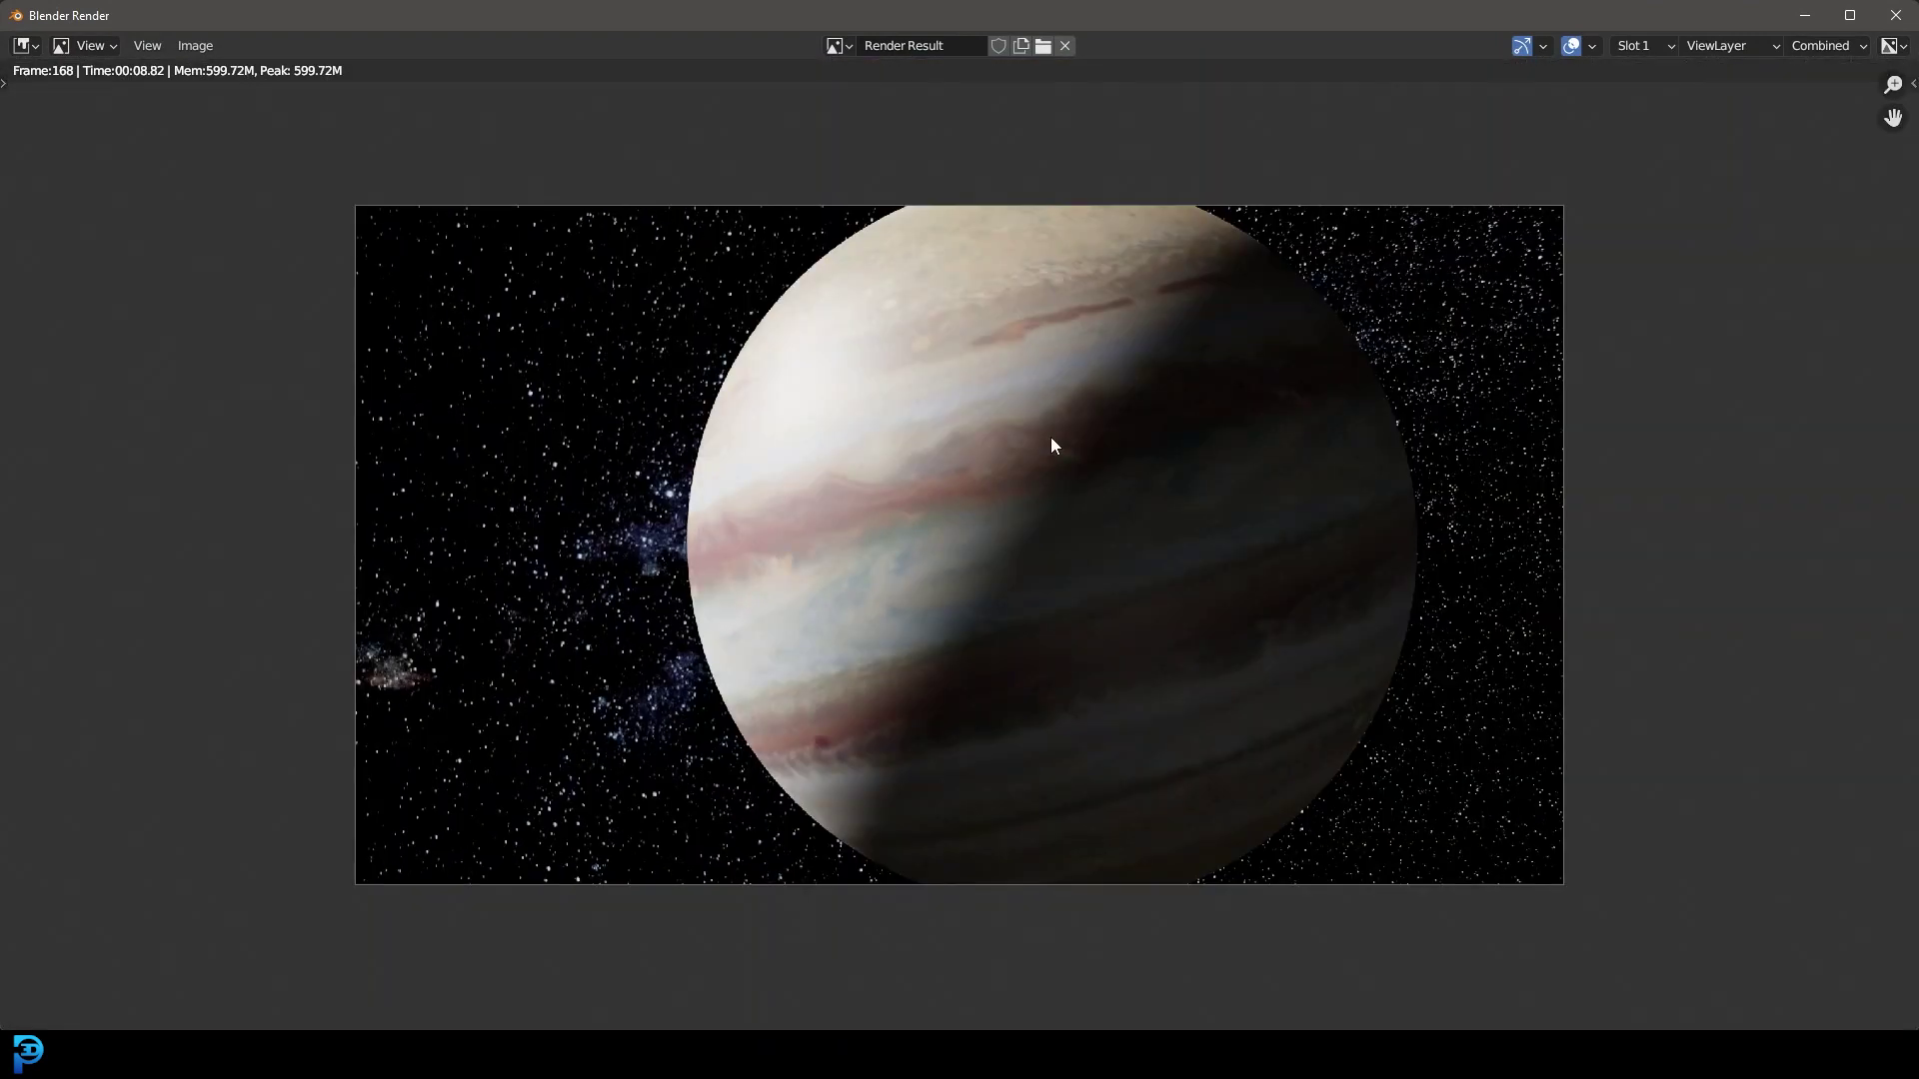
{"action": "left_click", "coordinate": [1895, 15]}
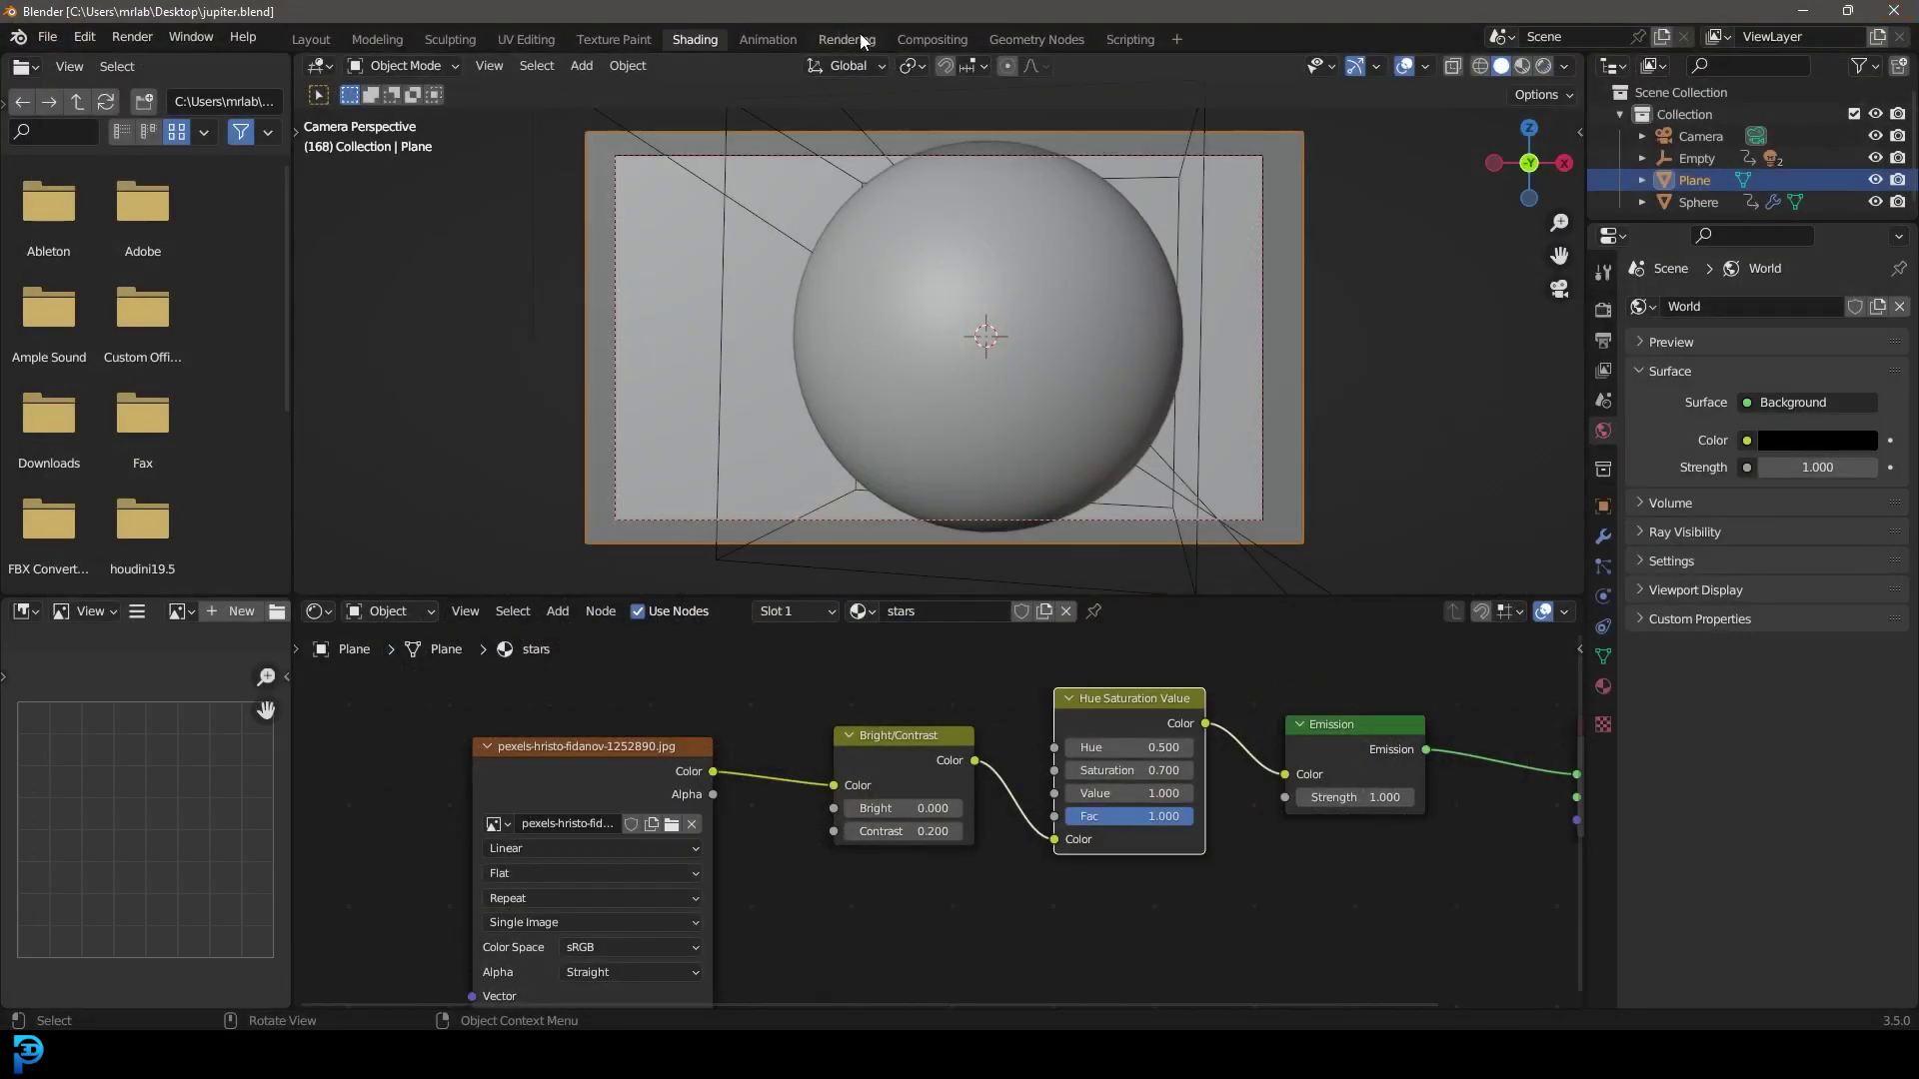
{"action": "left_click", "coordinate": [934, 39]}
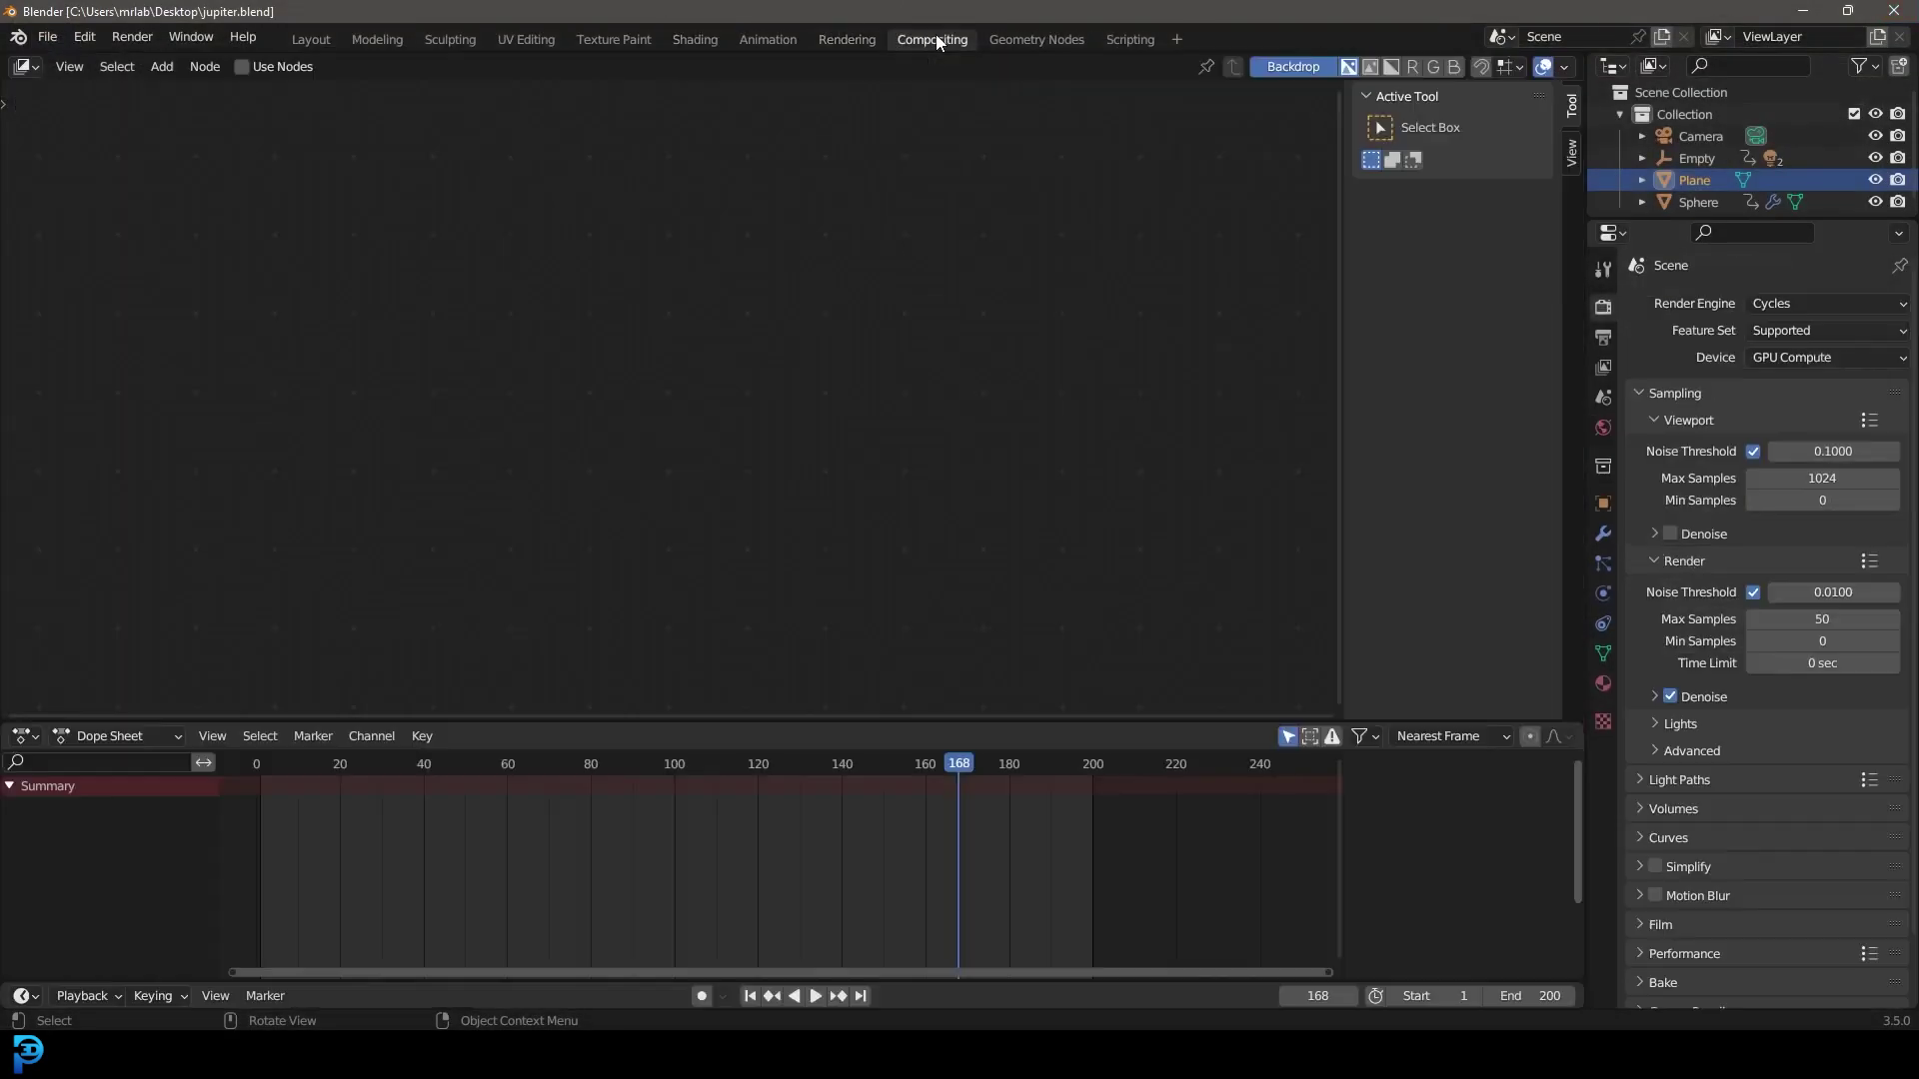
- Turn on compositing nodes and move the Render Layers node further left
{"action": "left_click", "coordinate": [238, 66]}
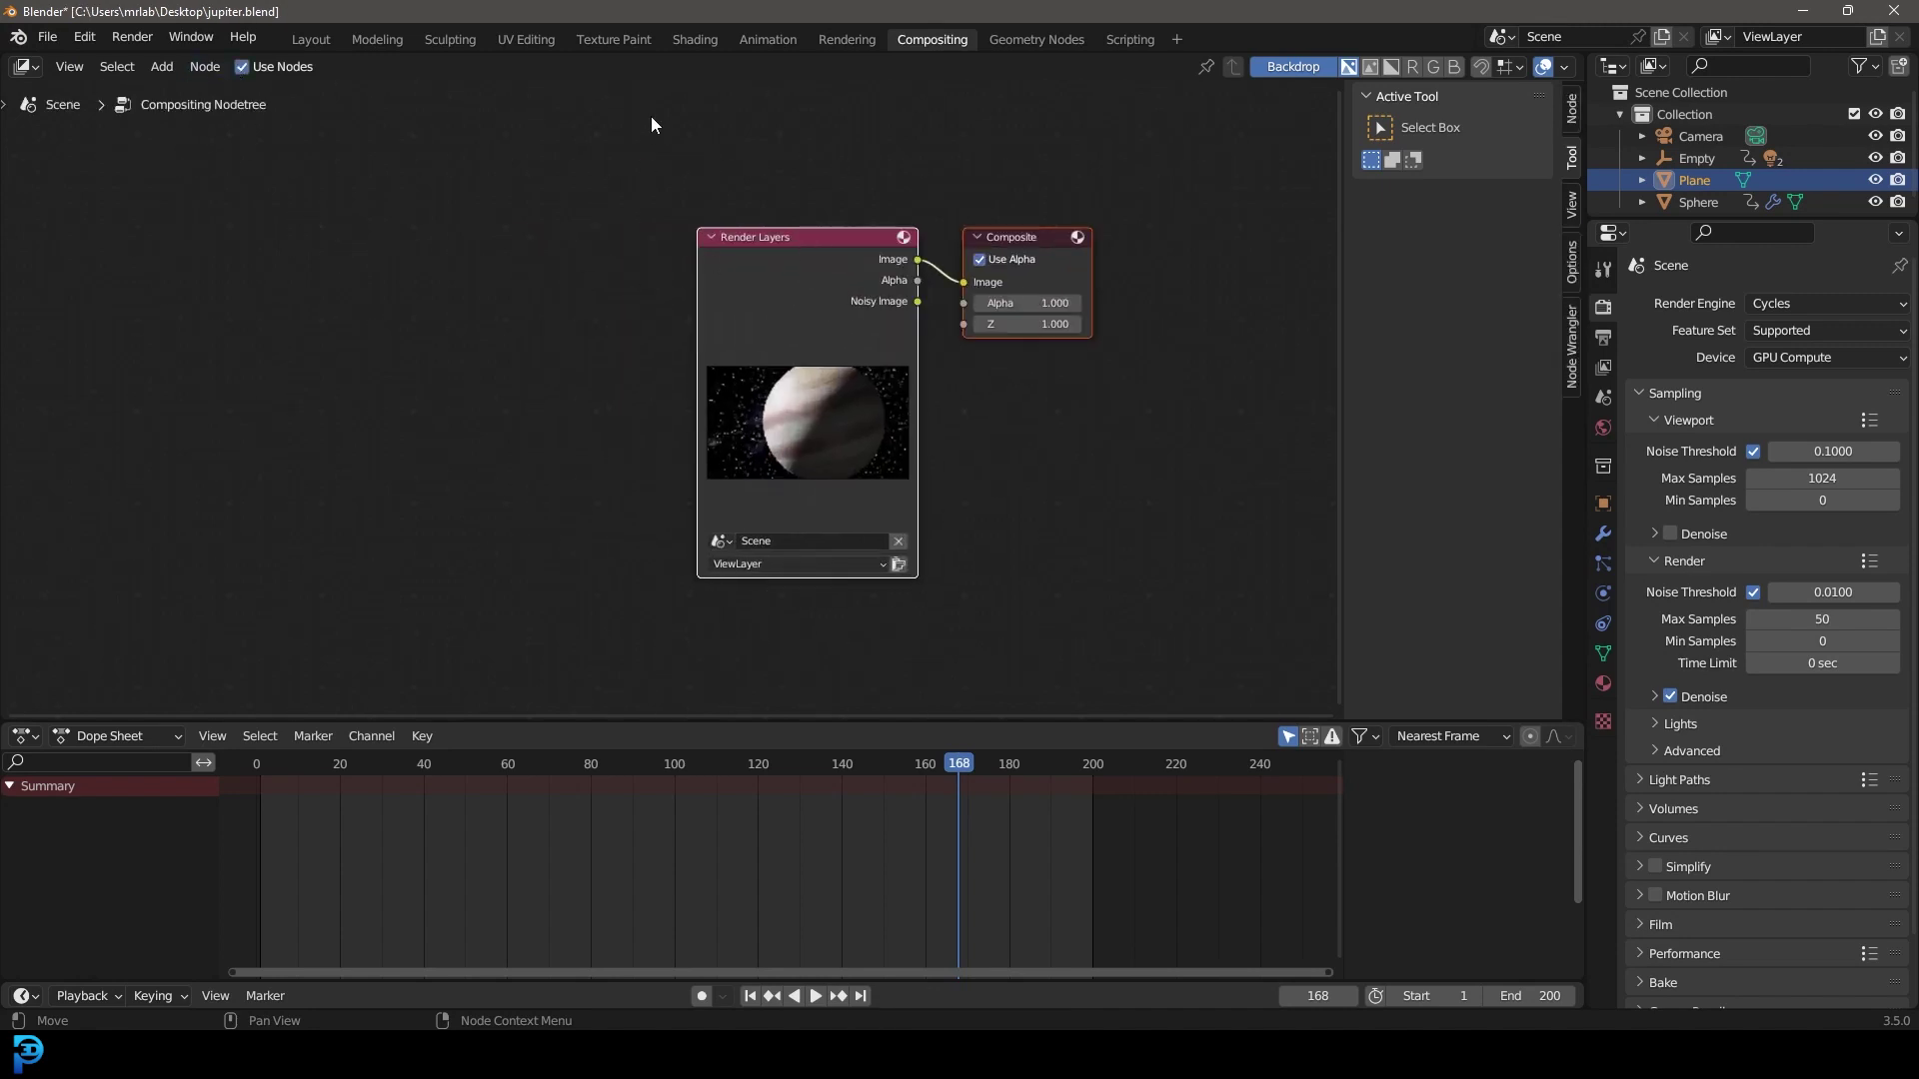
{"action": "left_click_drag", "start_coordinate": [771, 224], "coordinate": [427, 320]}
{"action": "key", "text": "g"}
{"action": "left_click", "coordinate": [353, 315]}
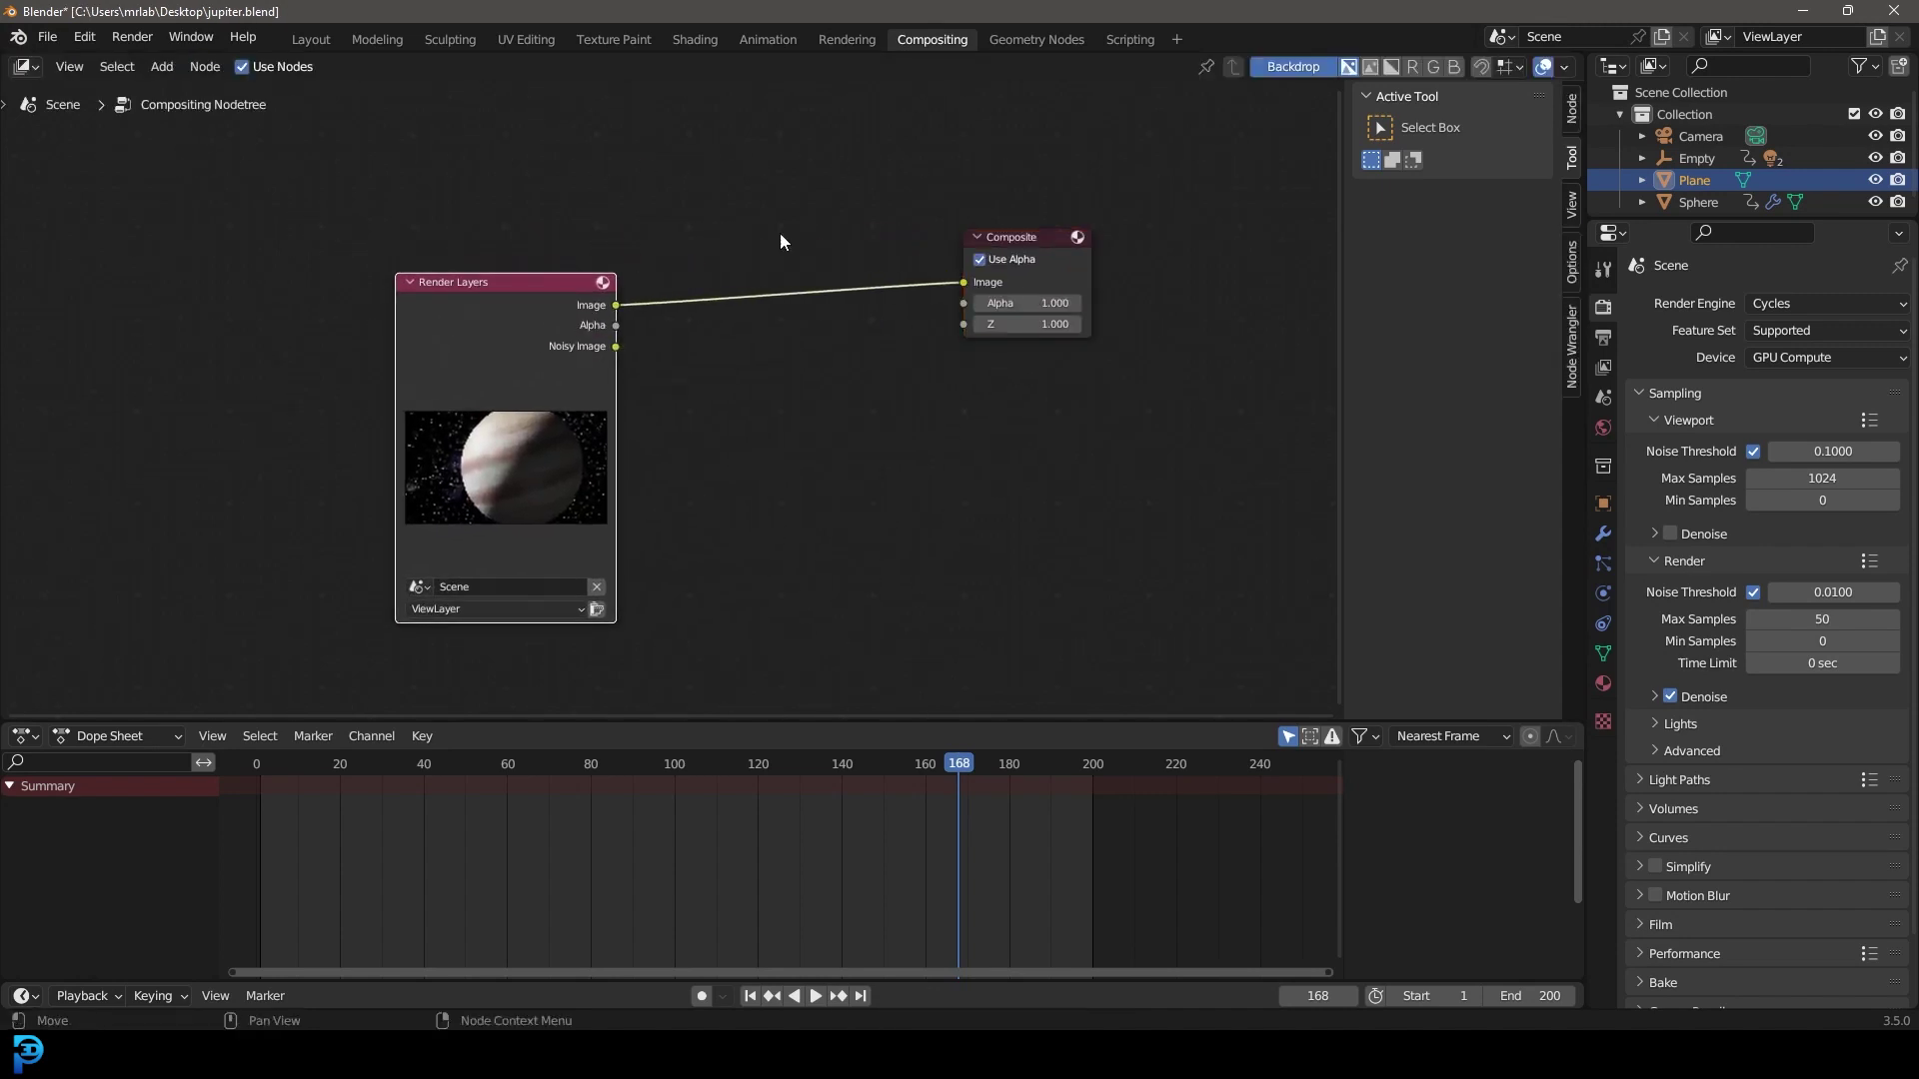
- Add a Viewer node below Composite and feed it the Render Layers Image
{"action": "key", "text": "shift+a"}
{"action": "left_click", "coordinate": [843, 211]}
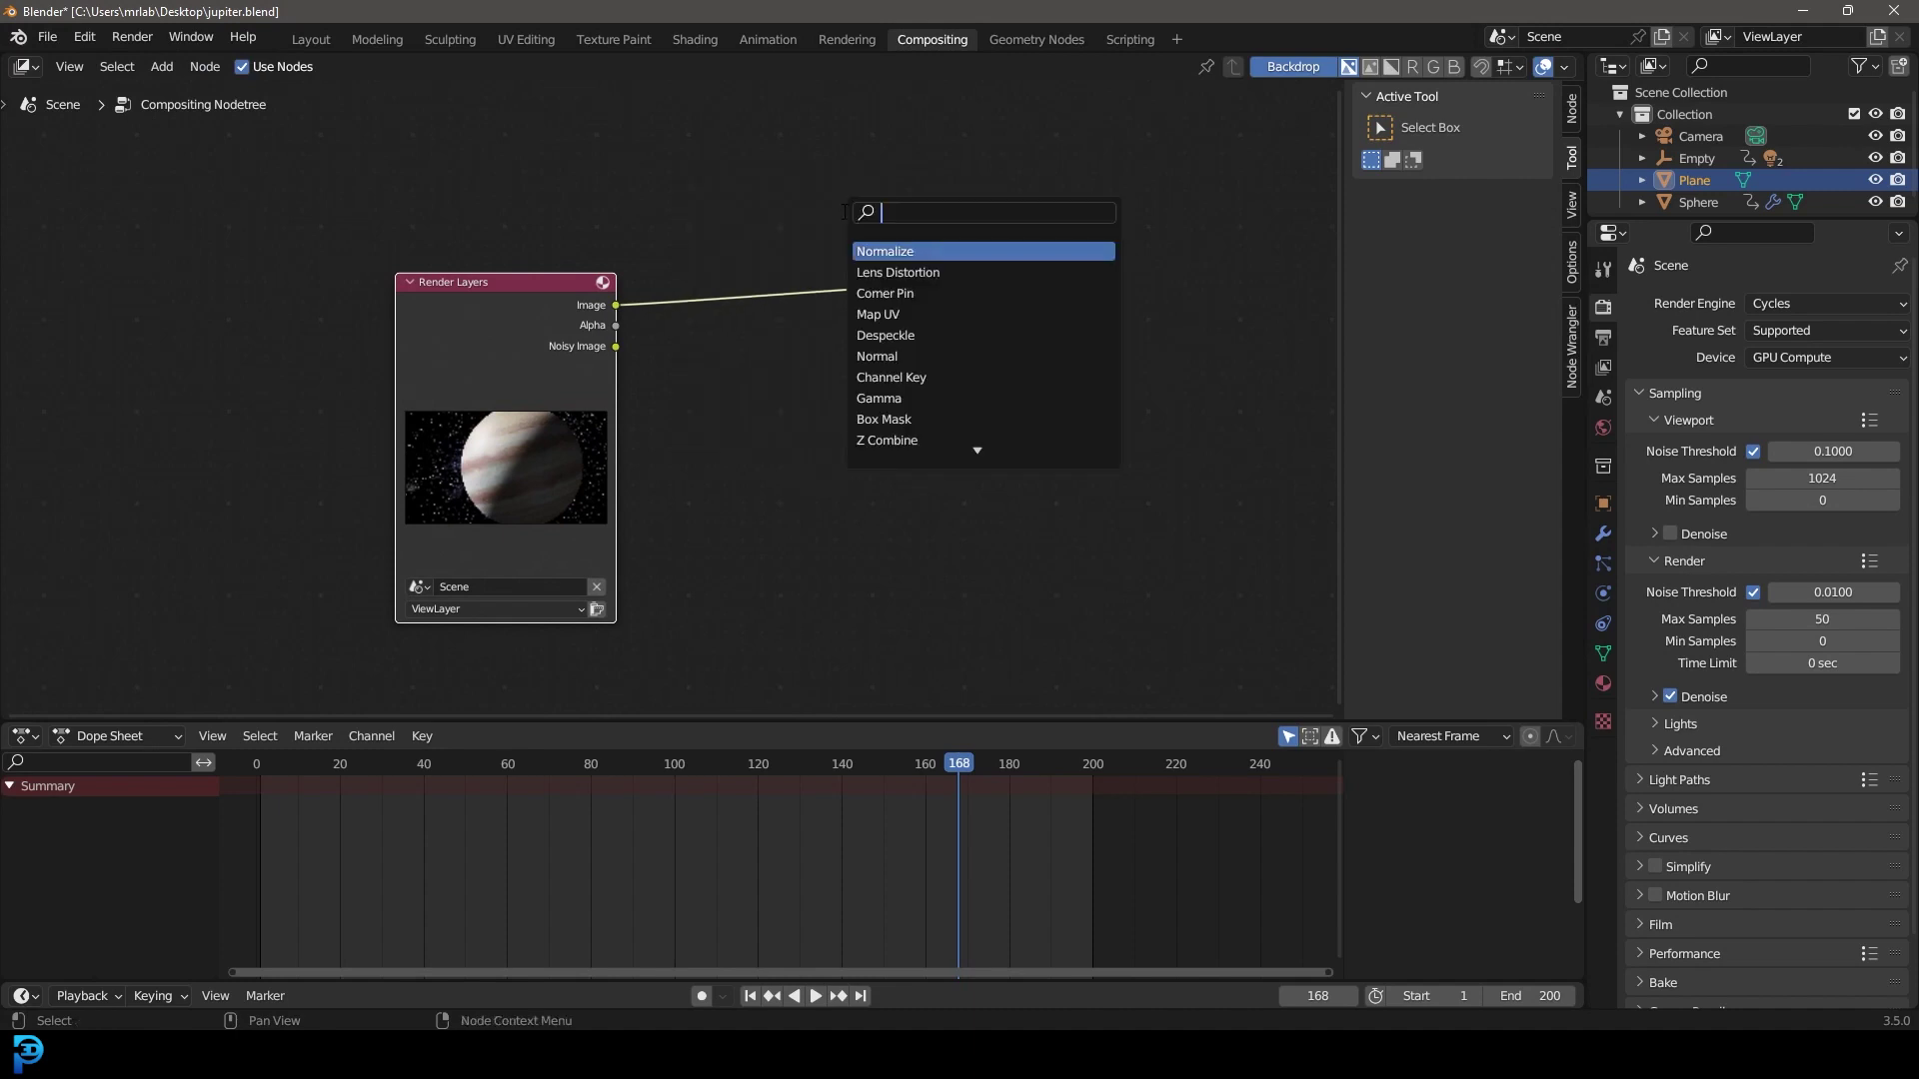
{"action": "type", "text": "vier"}
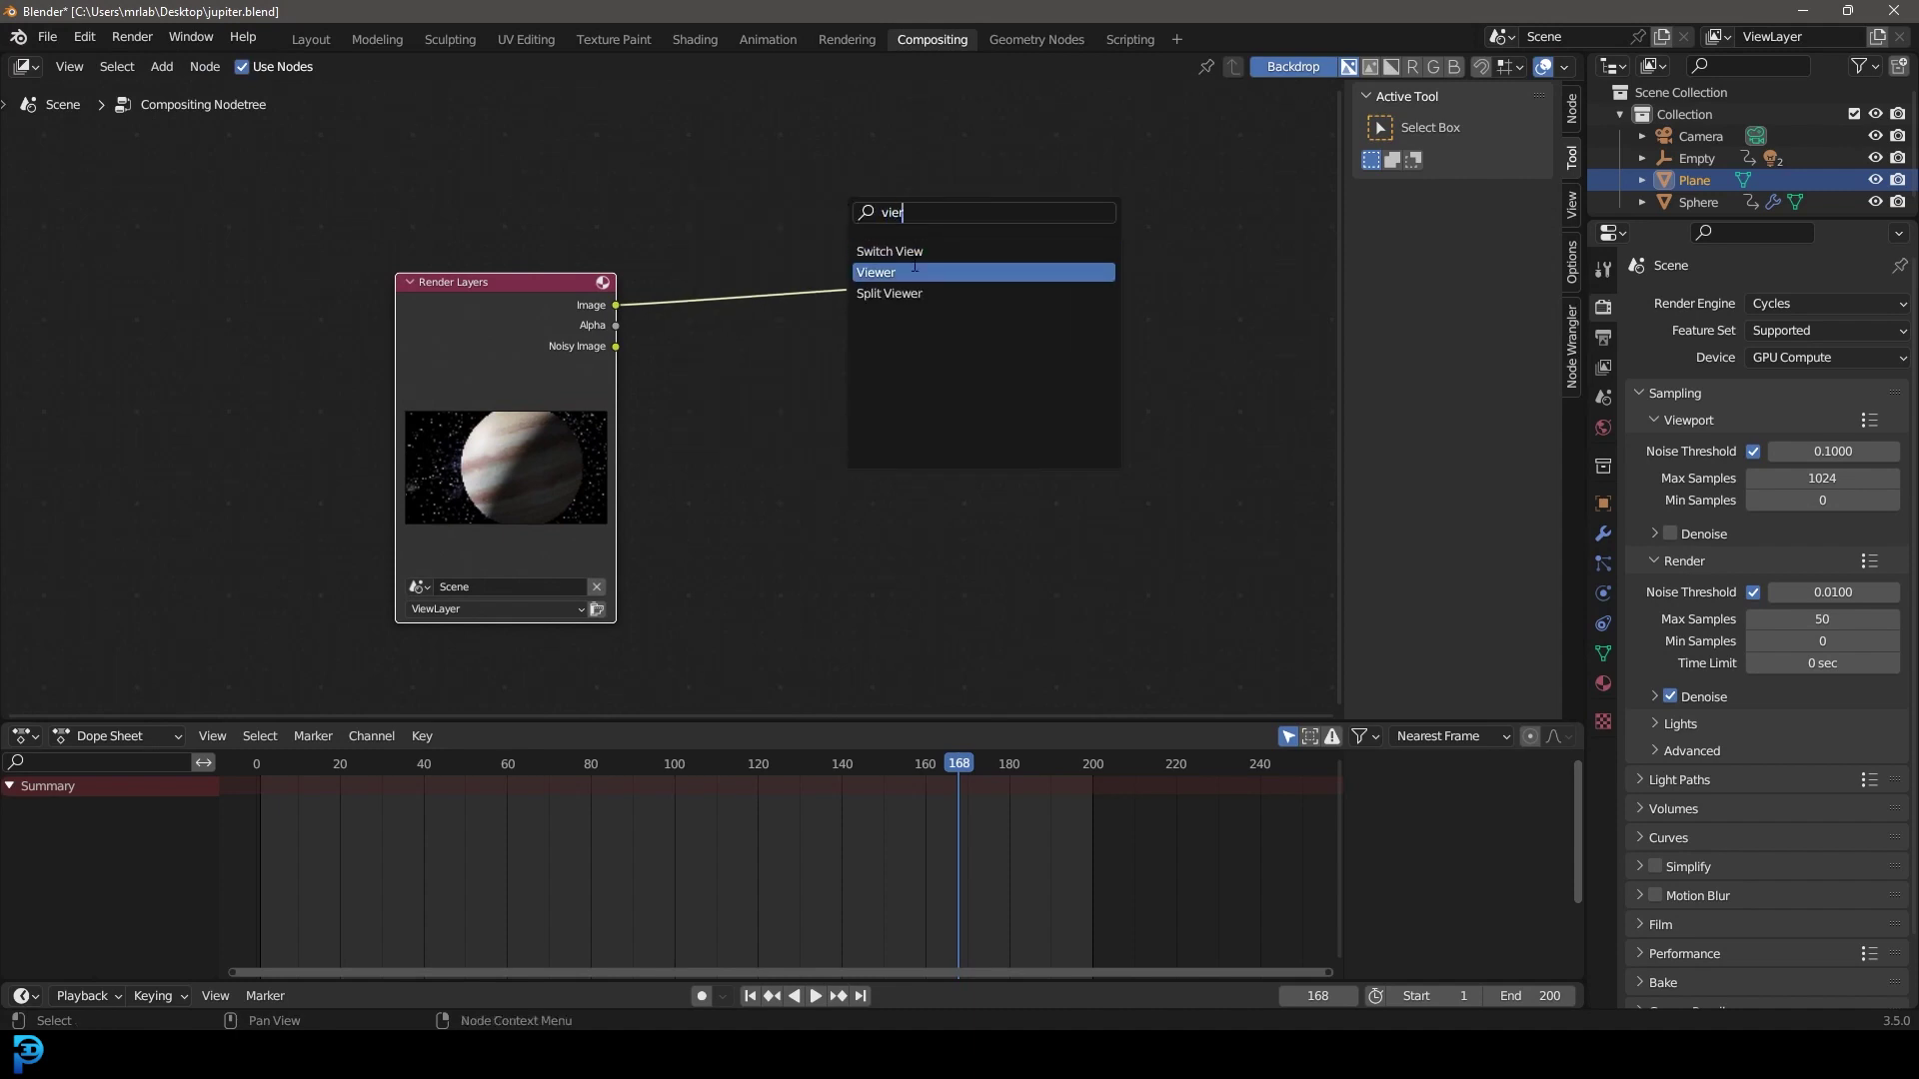
{"action": "left_click", "coordinate": [931, 272]}
{"action": "left_click", "coordinate": [984, 345]}
{"action": "left_click_drag", "start_coordinate": [616, 305], "coordinate": [963, 405]}
- Join both Image links through one reroute point and move Render Layers lower left
{"action": "scroll", "coordinate": [681, 358], "scroll_direction": "down", "scroll_amount": 2}
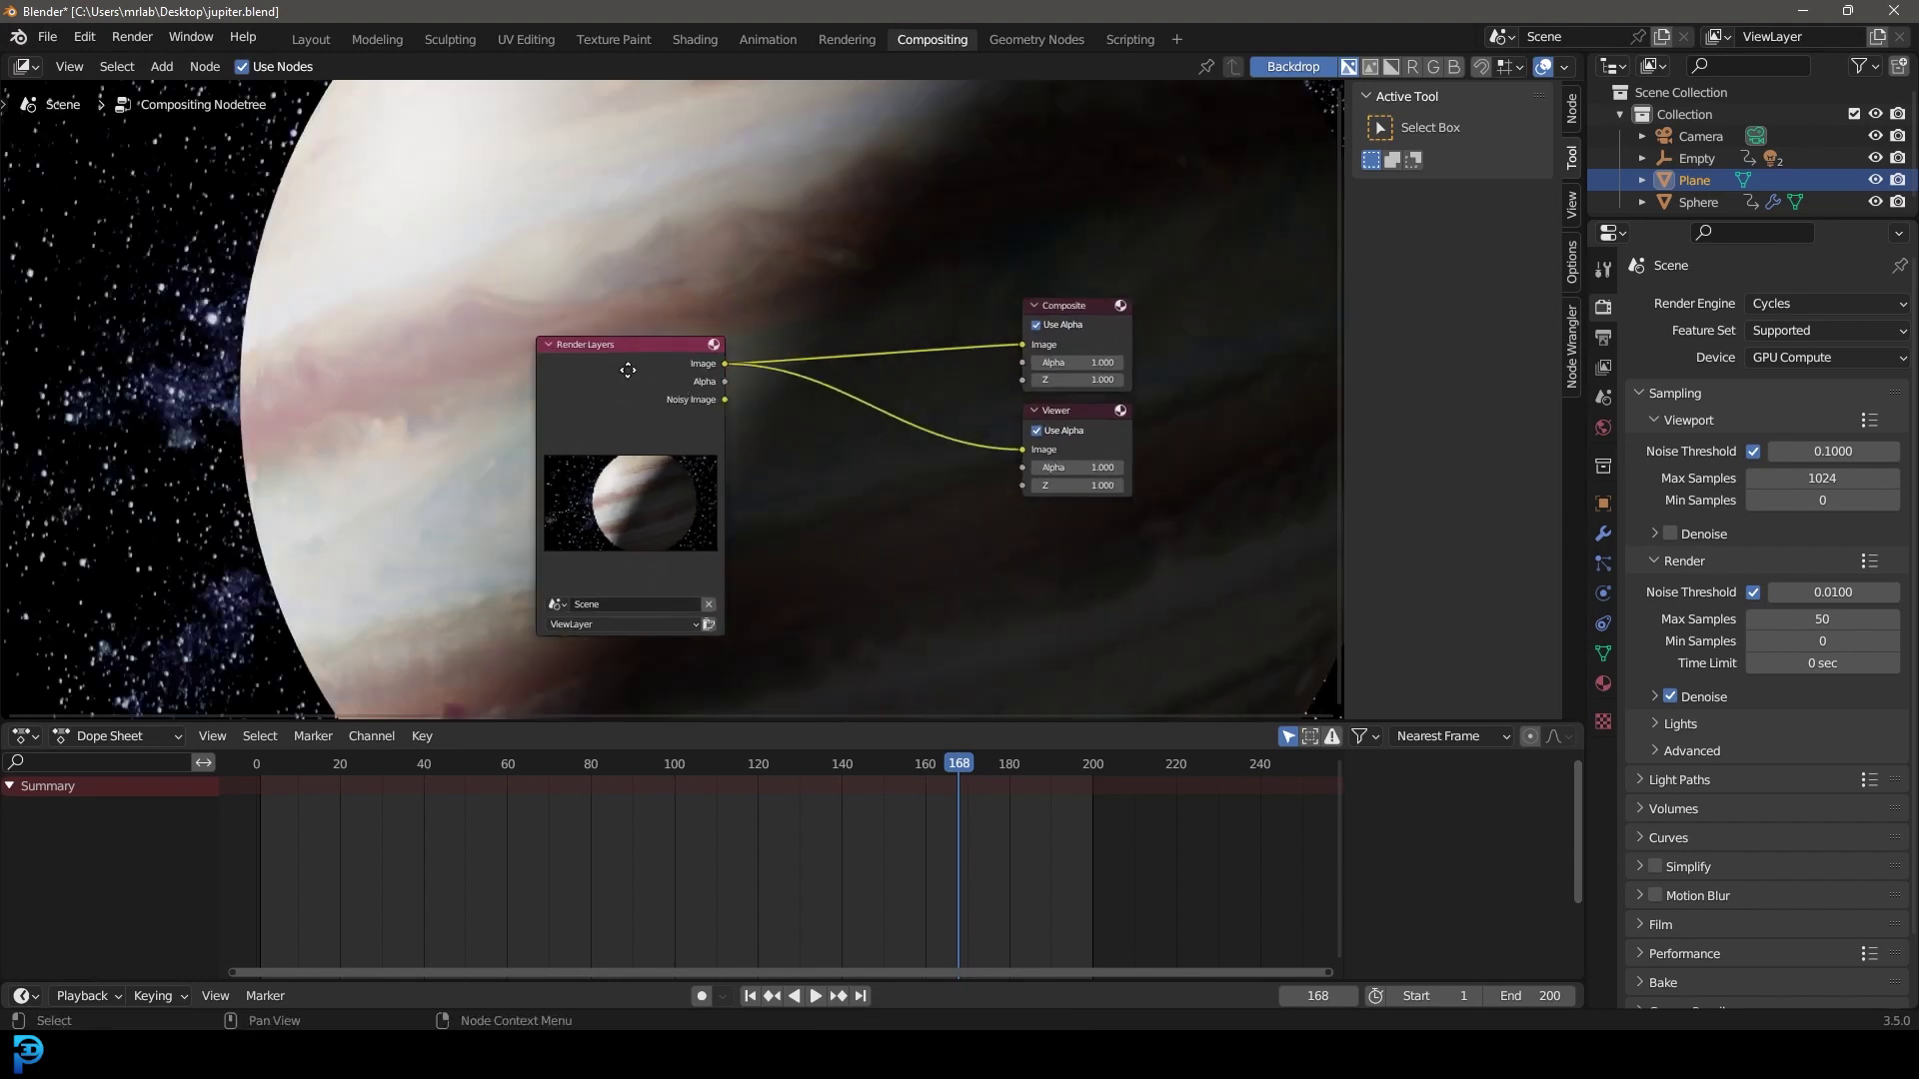
{"action": "middle_click_drag", "start_coordinate": [428, 370], "coordinate": [675, 373]}
{"action": "left_click_drag", "start_coordinate": [847, 399], "coordinate": [459, 373]}
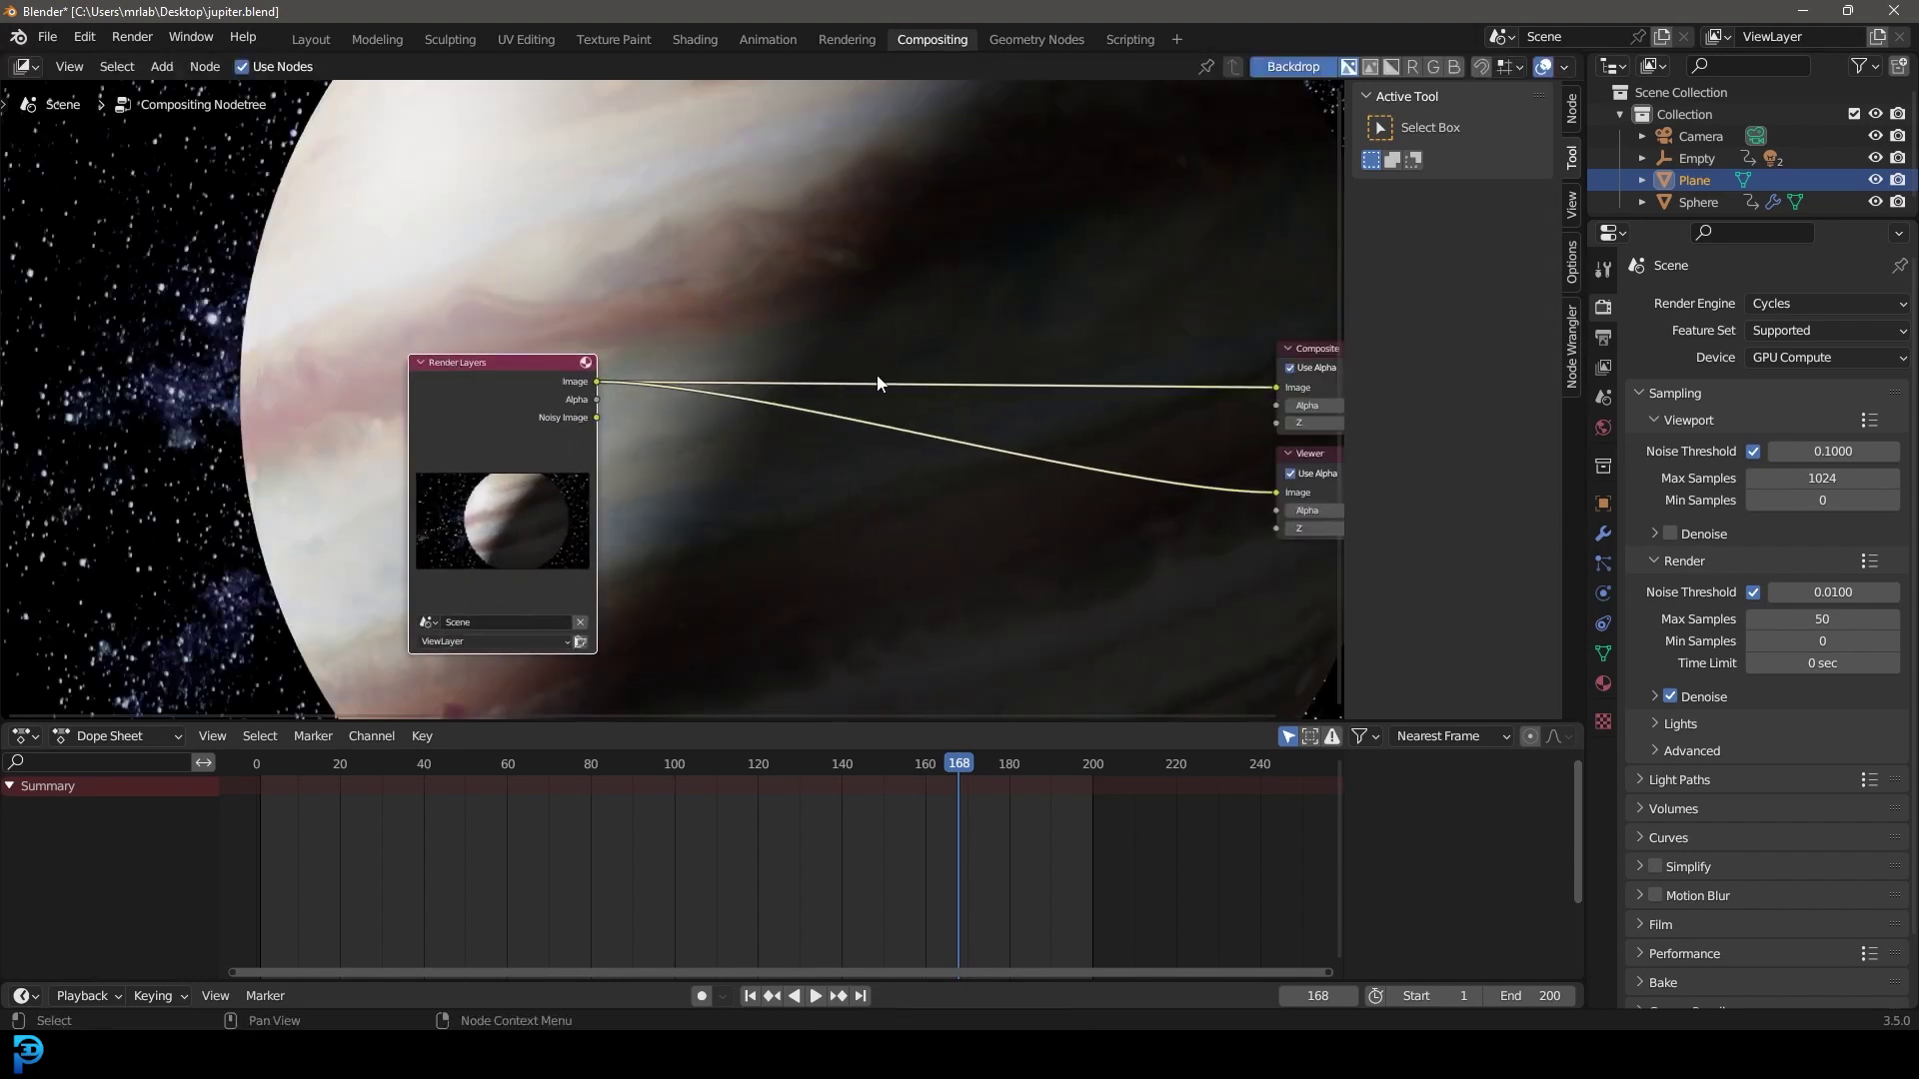
{"action": "key", "text": "v"}
{"action": "key", "text": "v"}
{"action": "key", "text": "v"}
{"action": "key", "text": "v"}
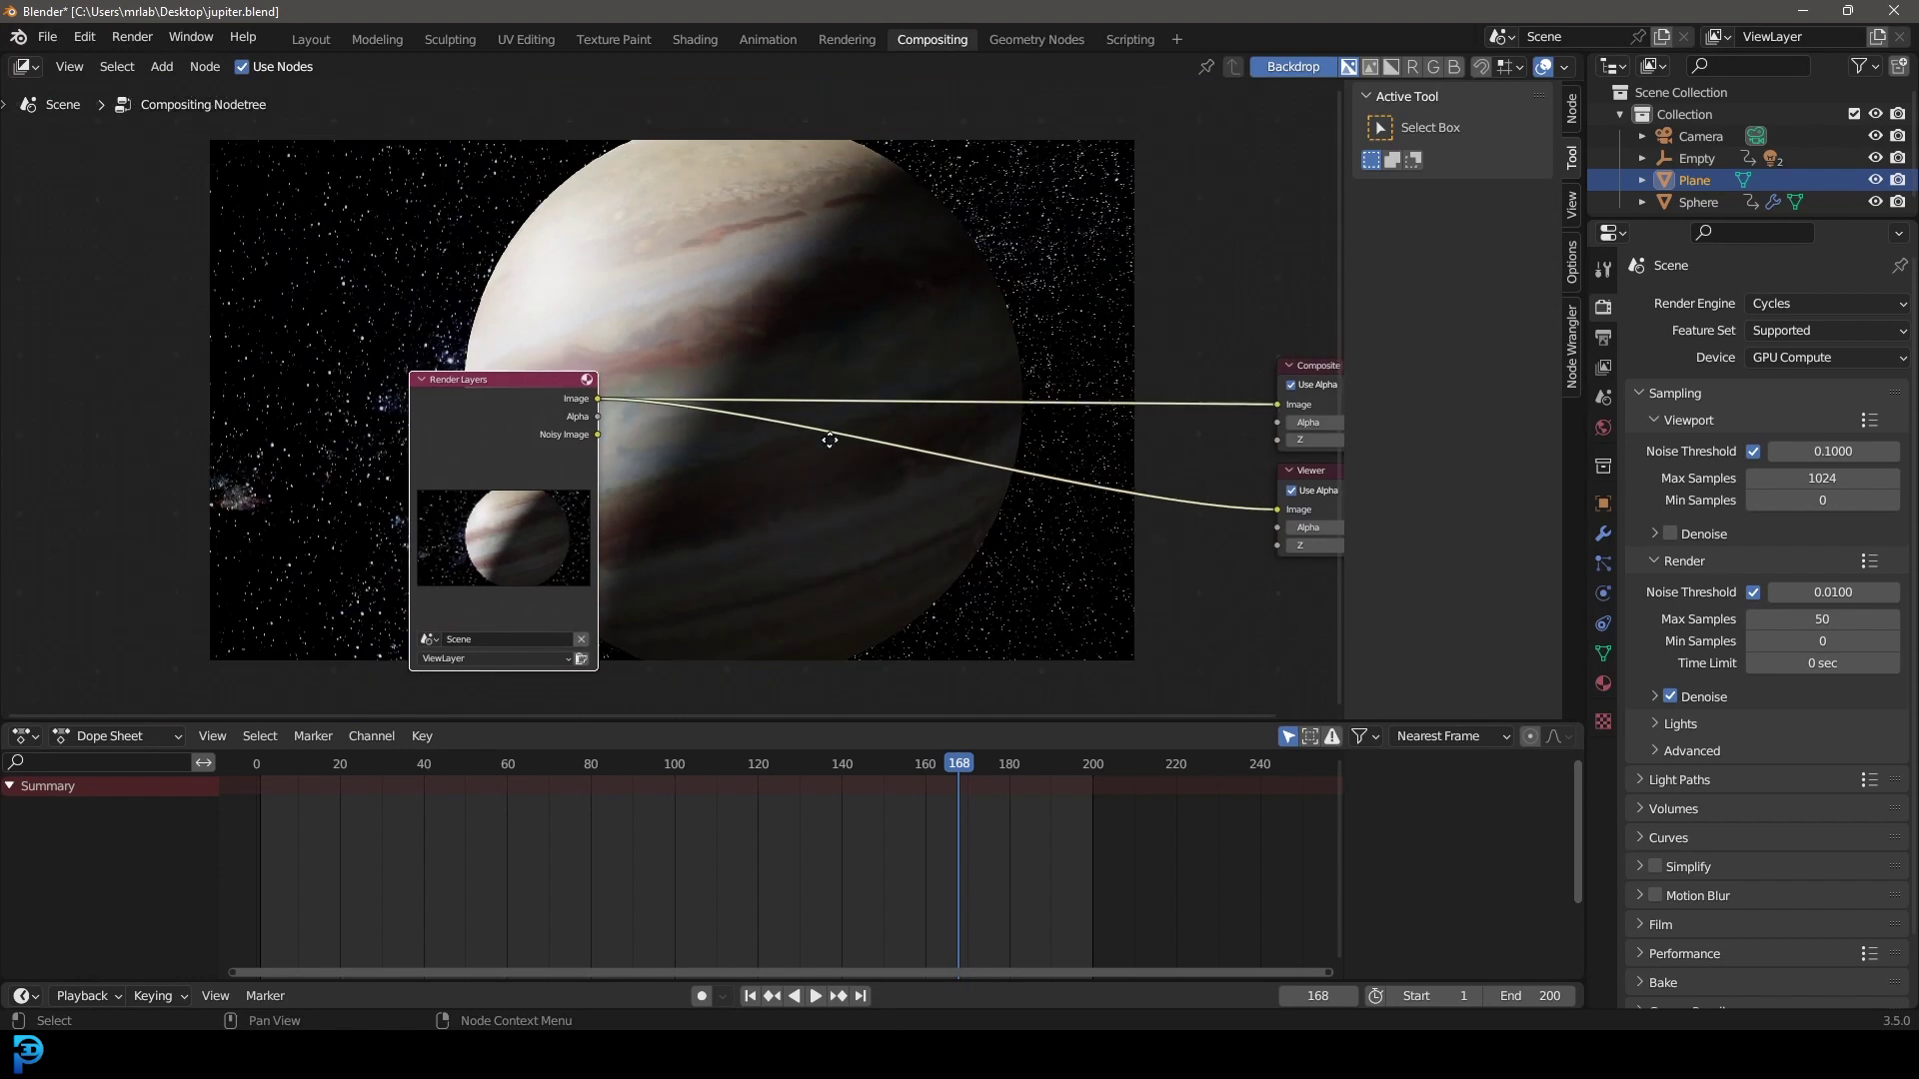
{"action": "scroll", "coordinate": [899, 405], "scroll_direction": "up", "scroll_amount": 1, "text": "shift"}
{"action": "right_click_drag", "start_coordinate": [1089, 345], "coordinate": [1092, 659], "text": "shift"}
{"action": "scroll", "coordinate": [840, 453], "scroll_direction": "up", "scroll_amount": 5, "text": "ctrl"}
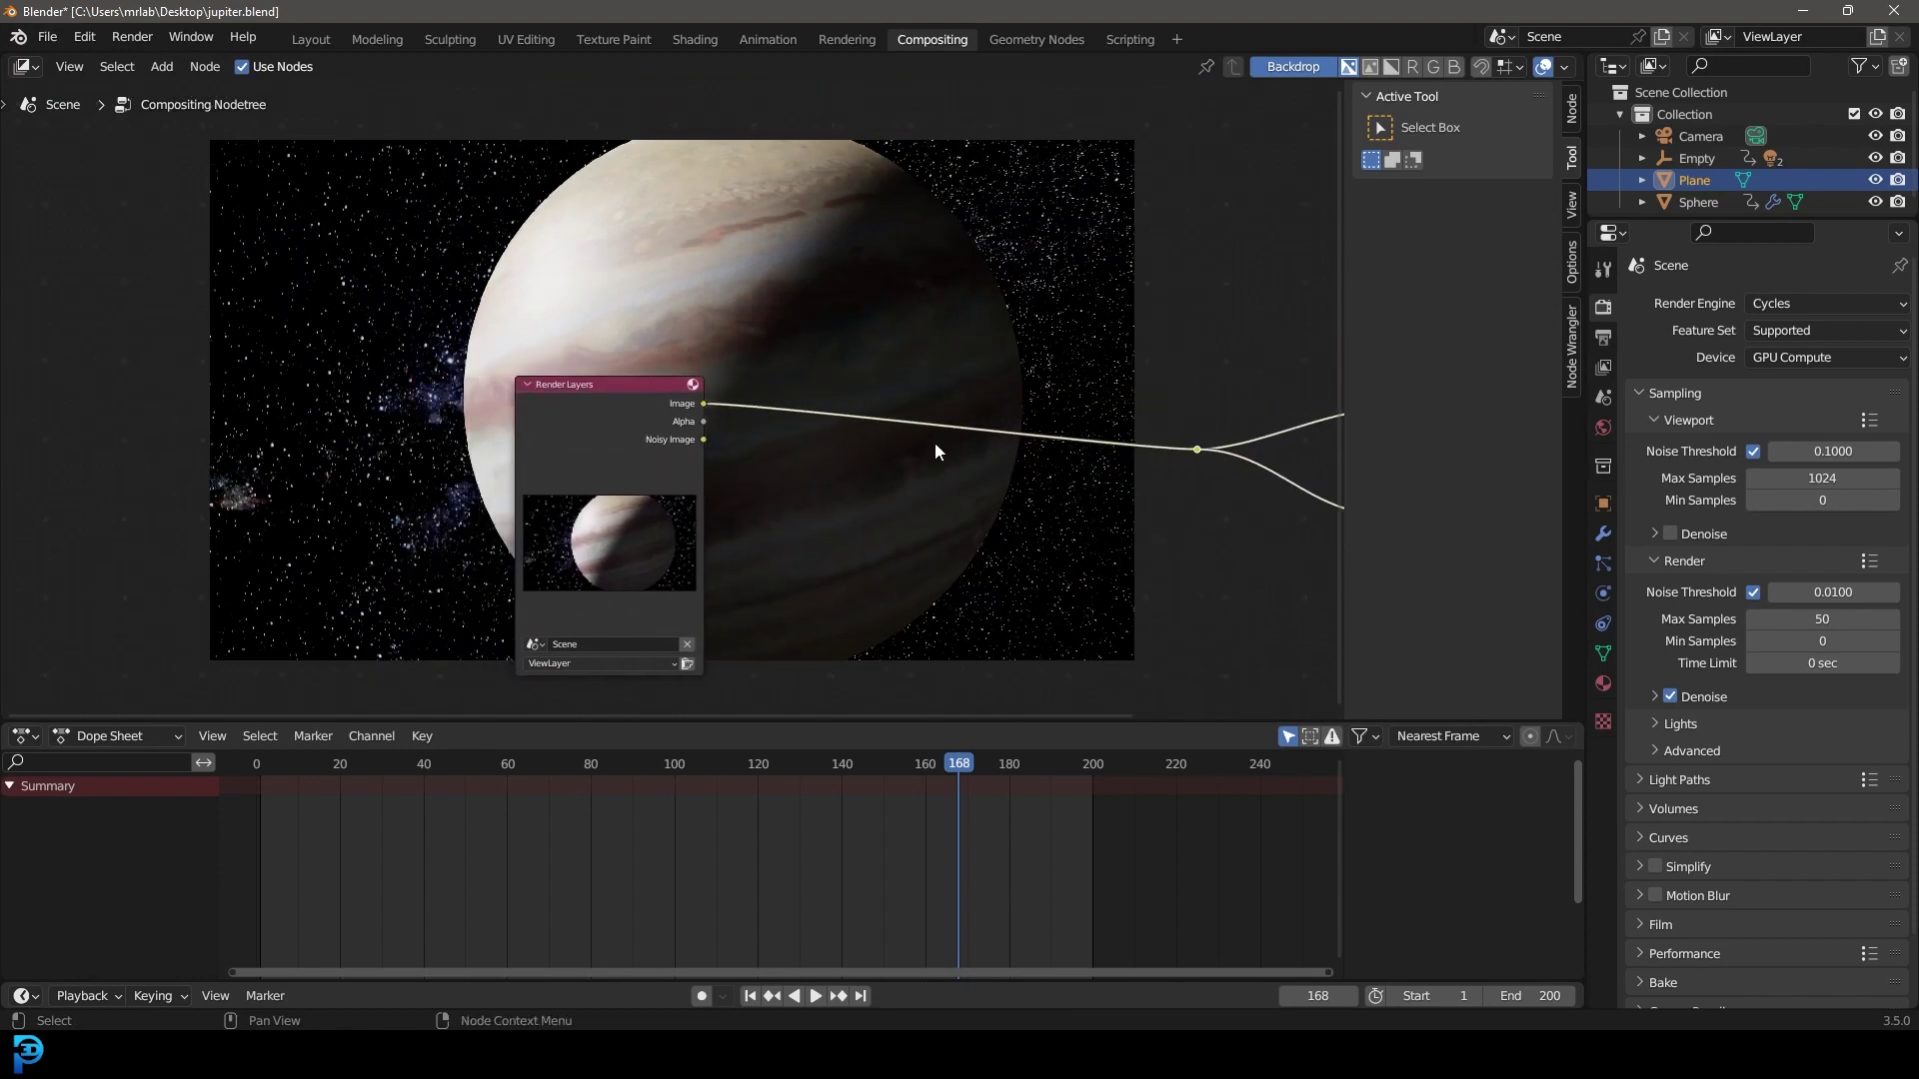
{"action": "key", "text": "g"}
{"action": "left_click", "coordinate": [757, 403]}
- Insert a Lens Distortion node on the Render Layers link
{"action": "key", "text": "shift+a"}
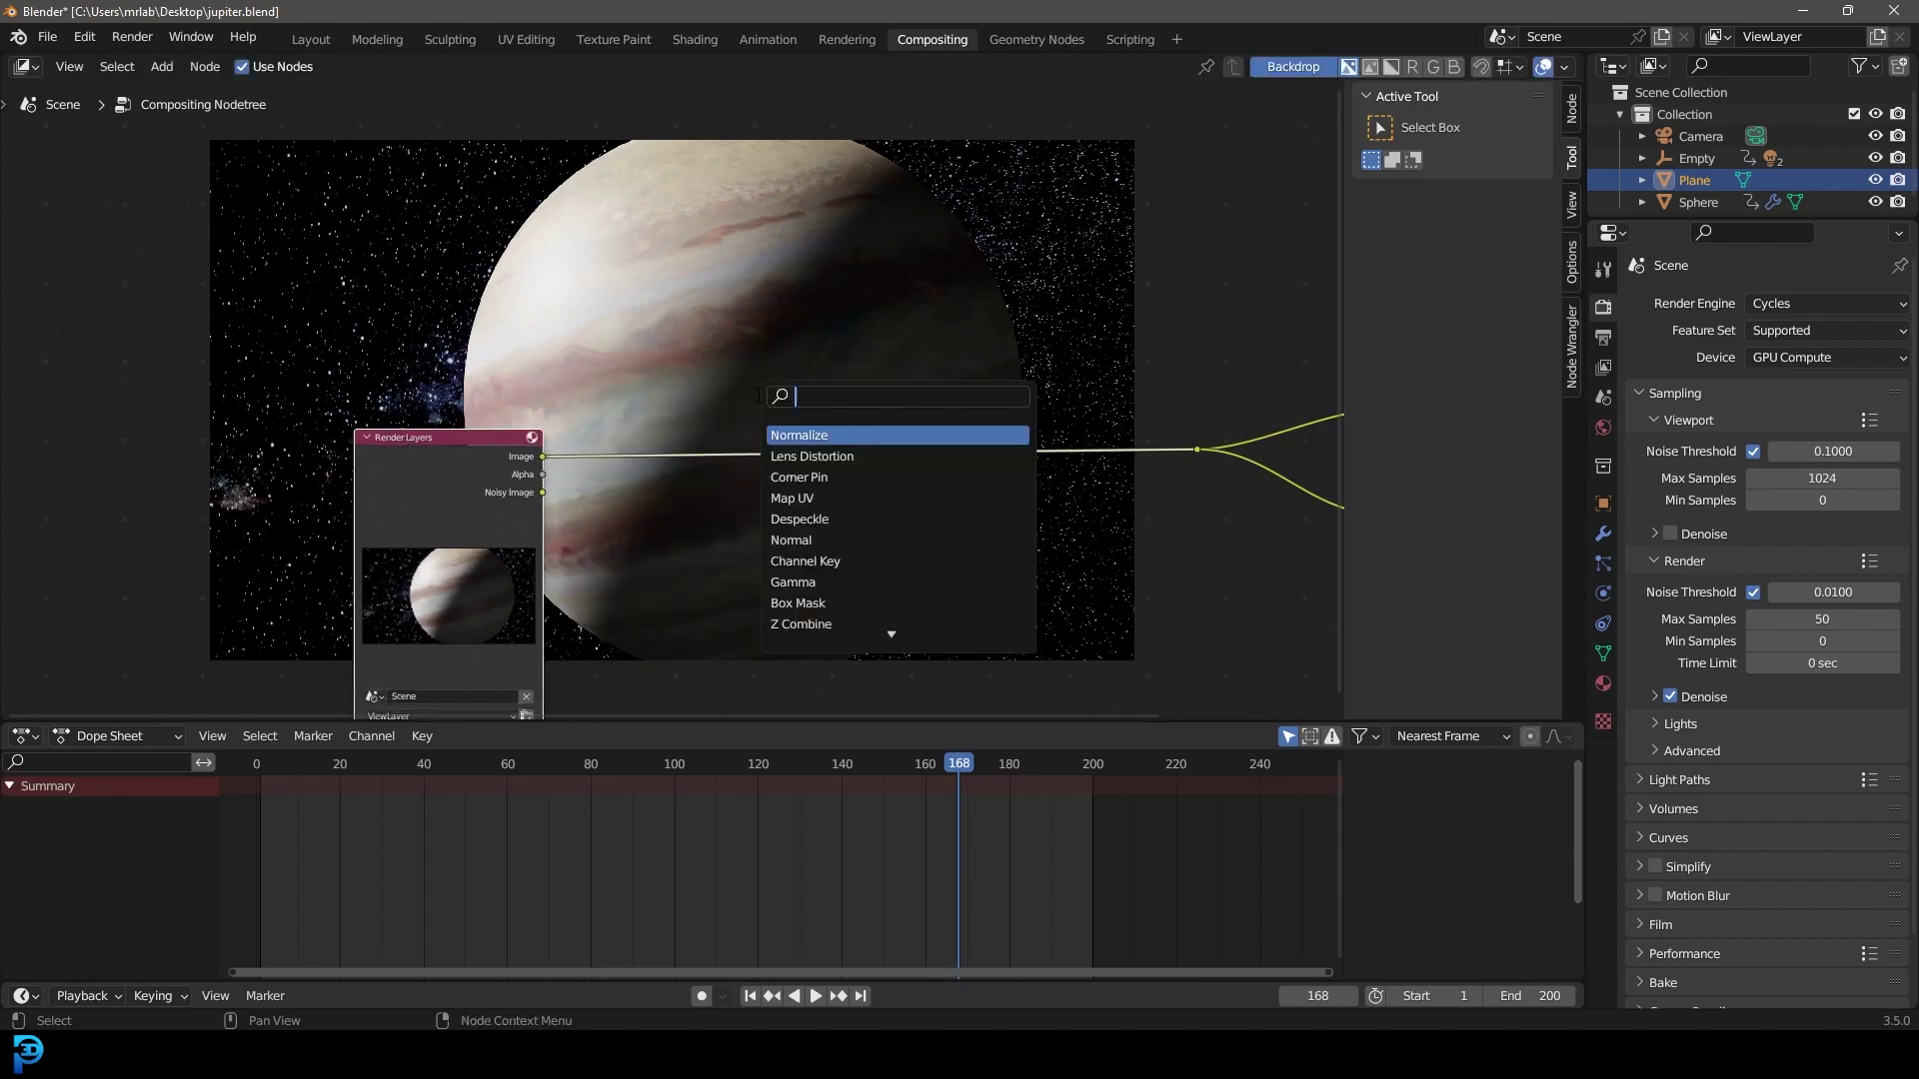
{"action": "type", "text": "lens"}
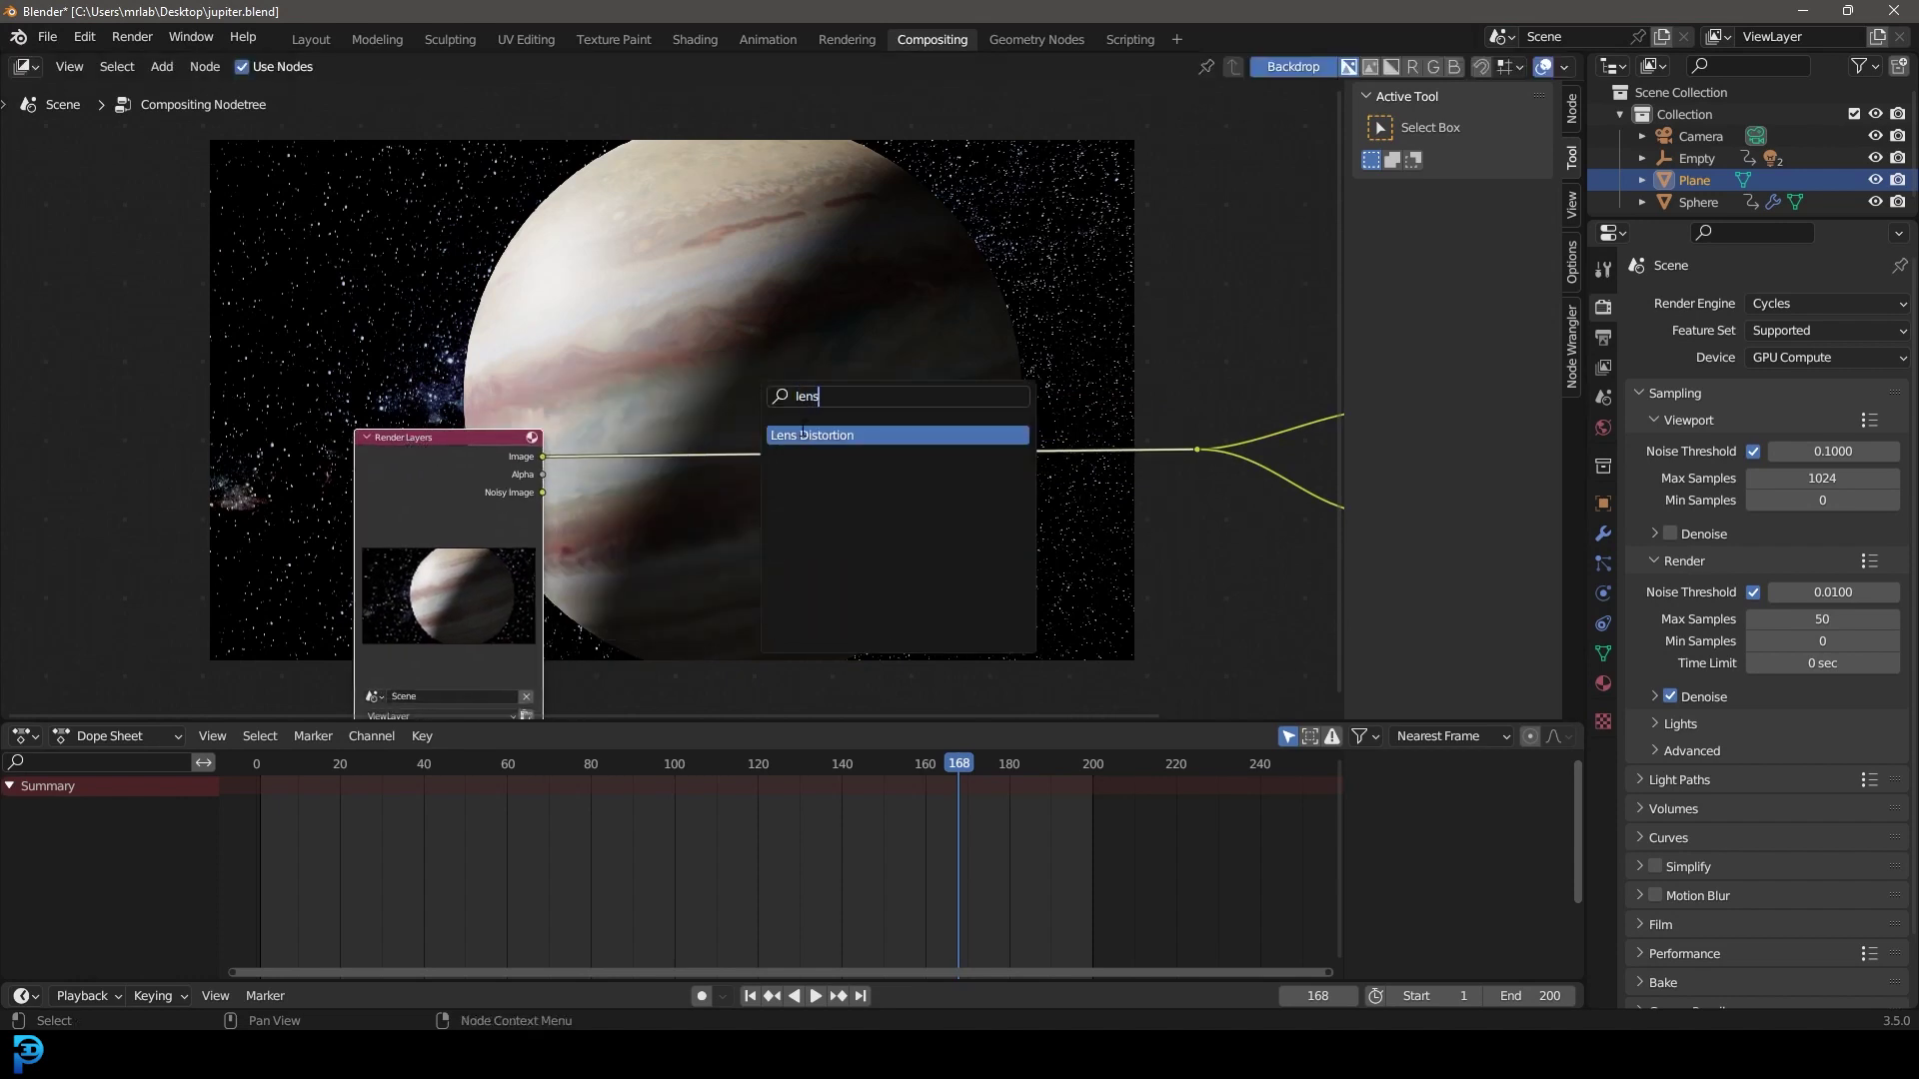
{"action": "left_click", "coordinate": [802, 432]}
{"action": "left_click", "coordinate": [851, 445]}
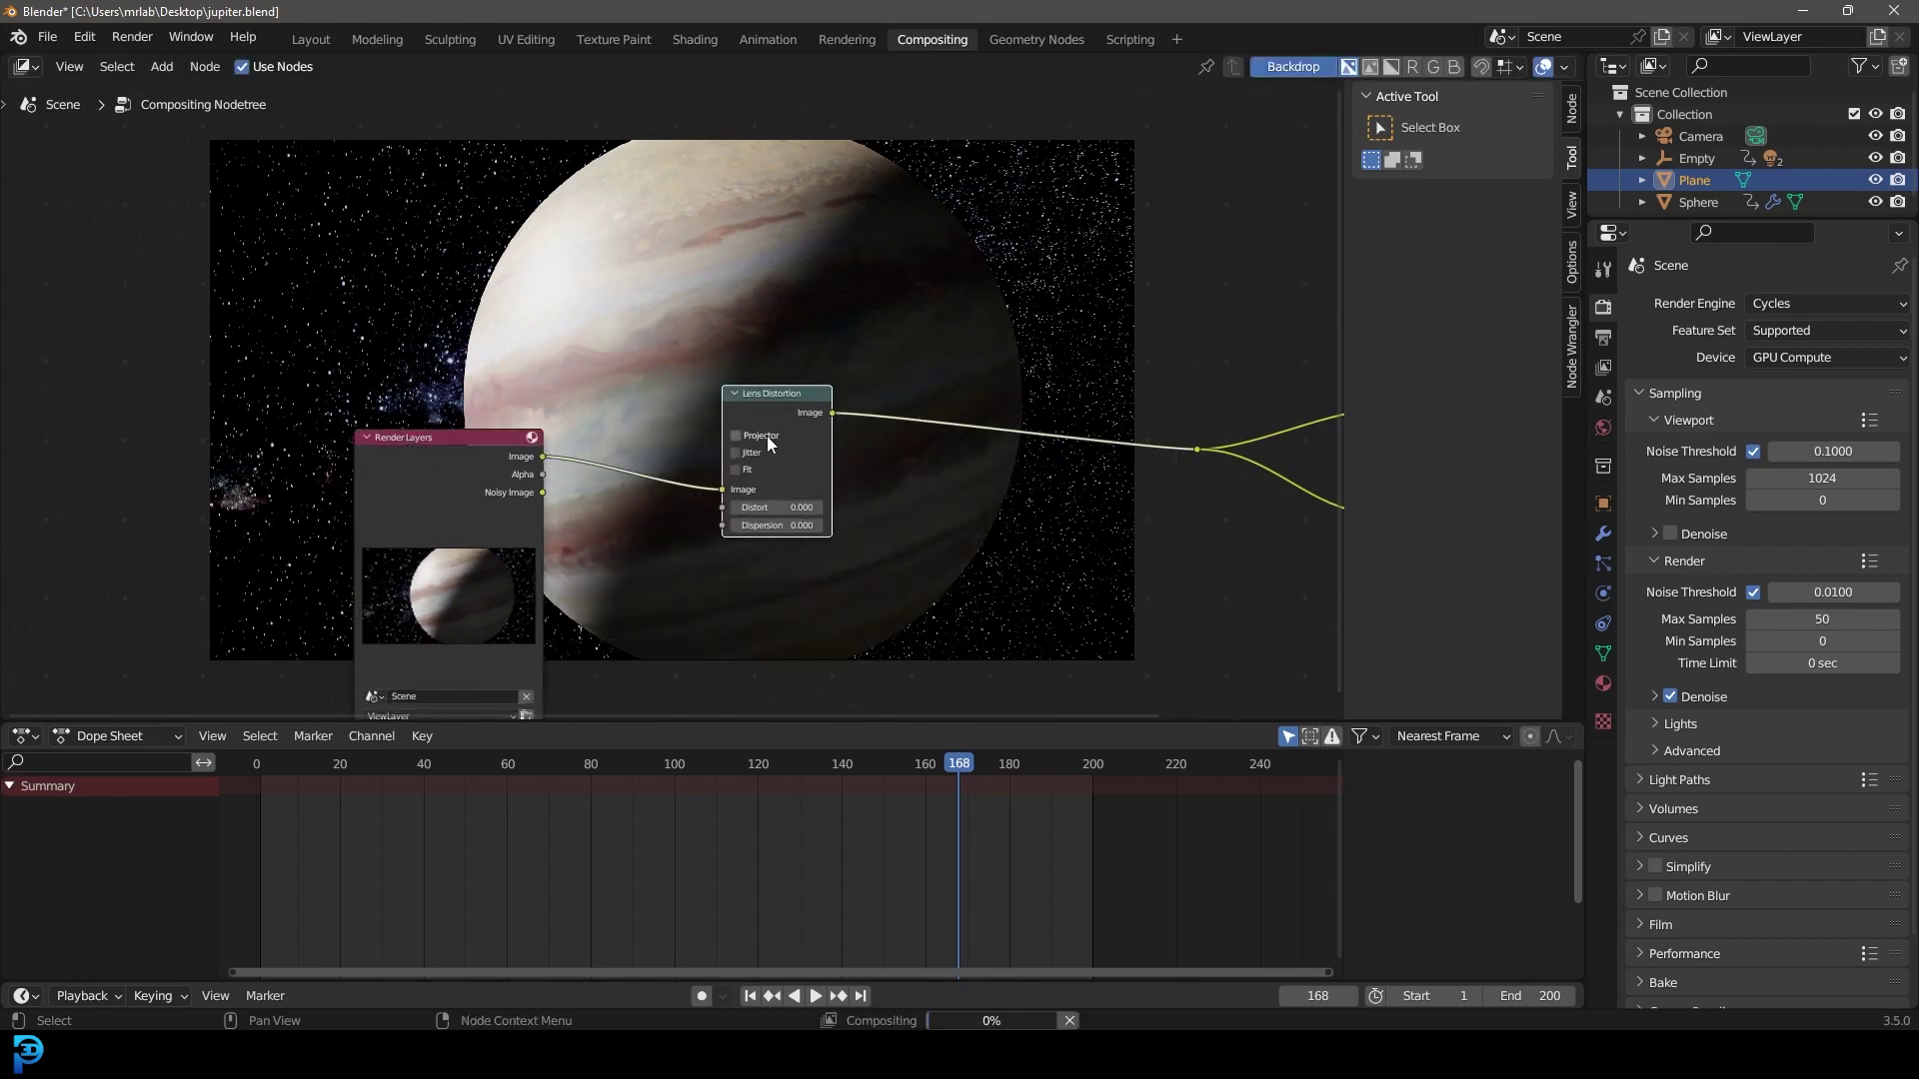
- Set the Lens Distortion dispersion to 0.020 and enable Fit
{"action": "left_click", "coordinate": [803, 526]}
{"action": "type", "text": "0.1"}
{"action": "key", "text": "Return"}
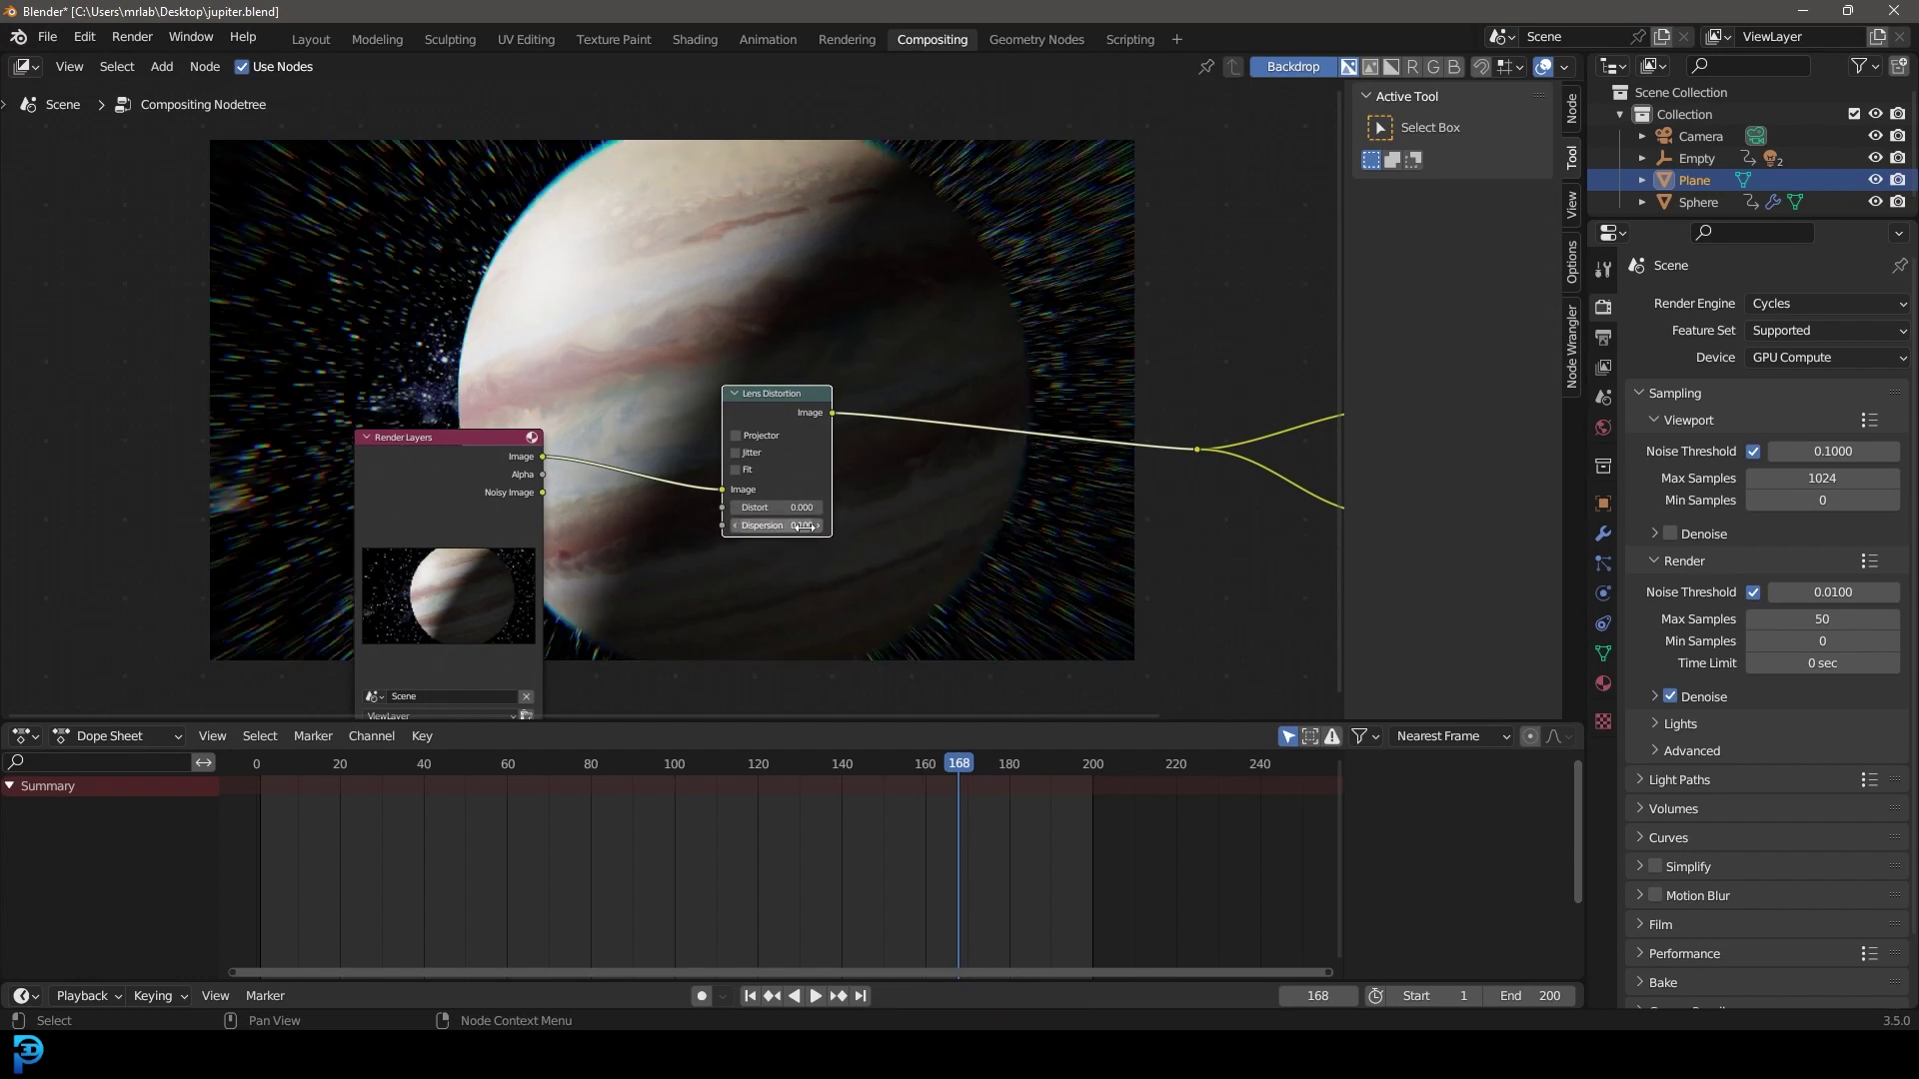
{"action": "left_click", "coordinate": [801, 525]}
{"action": "key", "text": "BackSpace"}
{"action": "type", "text": ".02"}
{"action": "key", "text": "Return"}
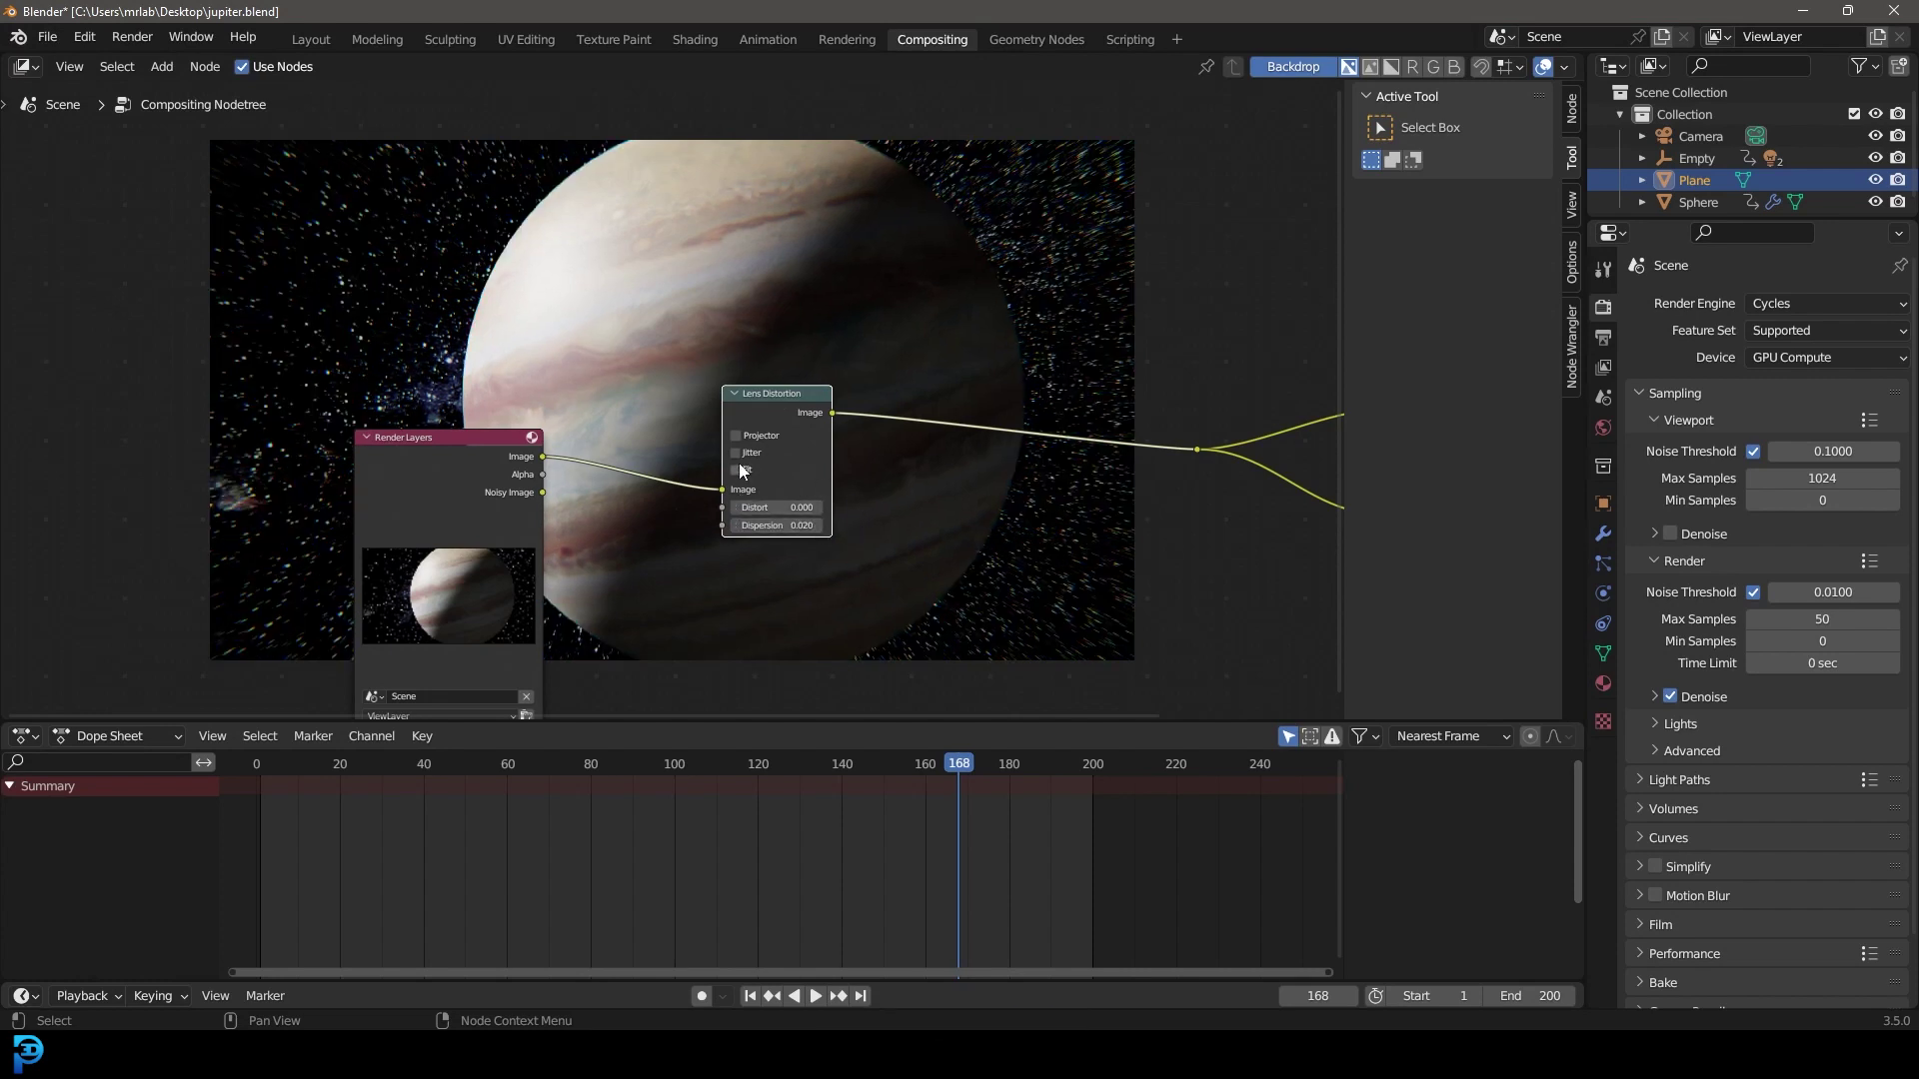
{"action": "left_click", "coordinate": [736, 470]}
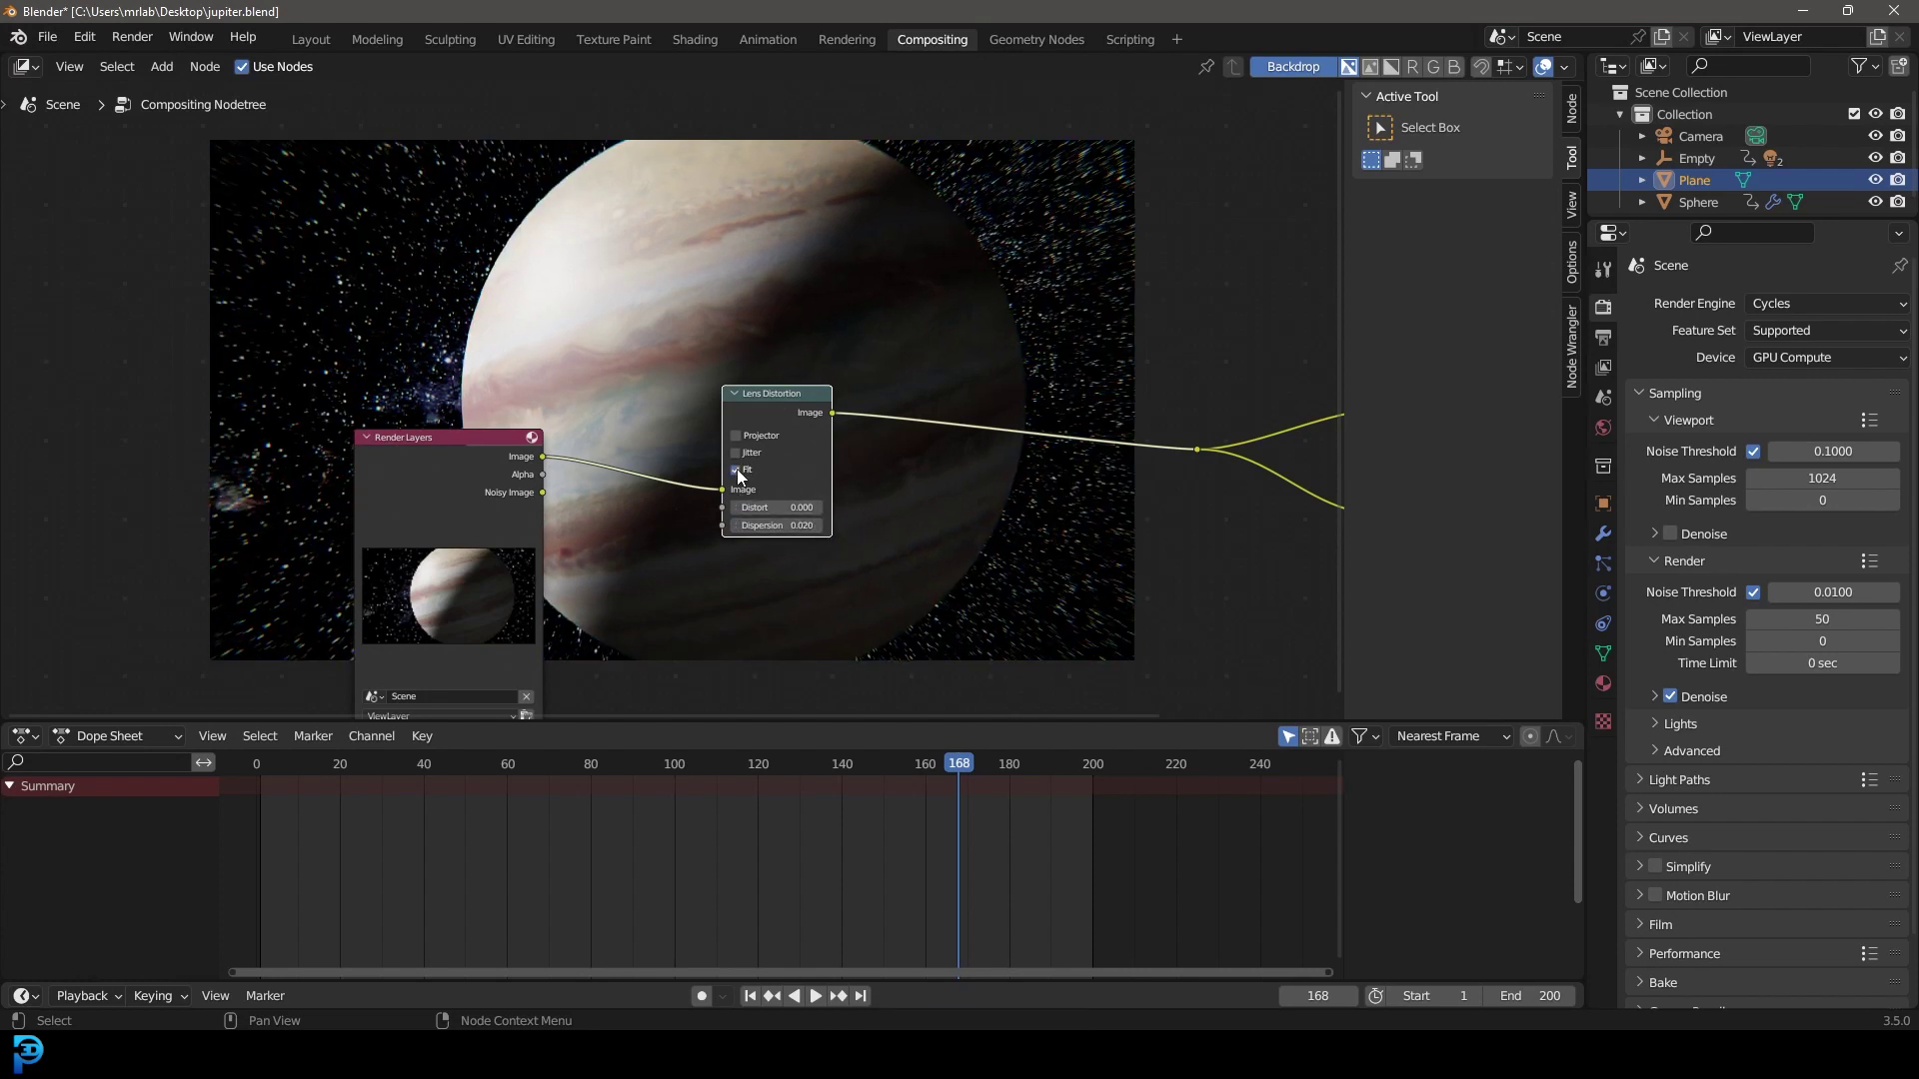
- Insert a Glare node on the link after Lens Distortion
{"action": "key", "text": "shift+a"}
{"action": "left_click", "coordinate": [919, 403]}
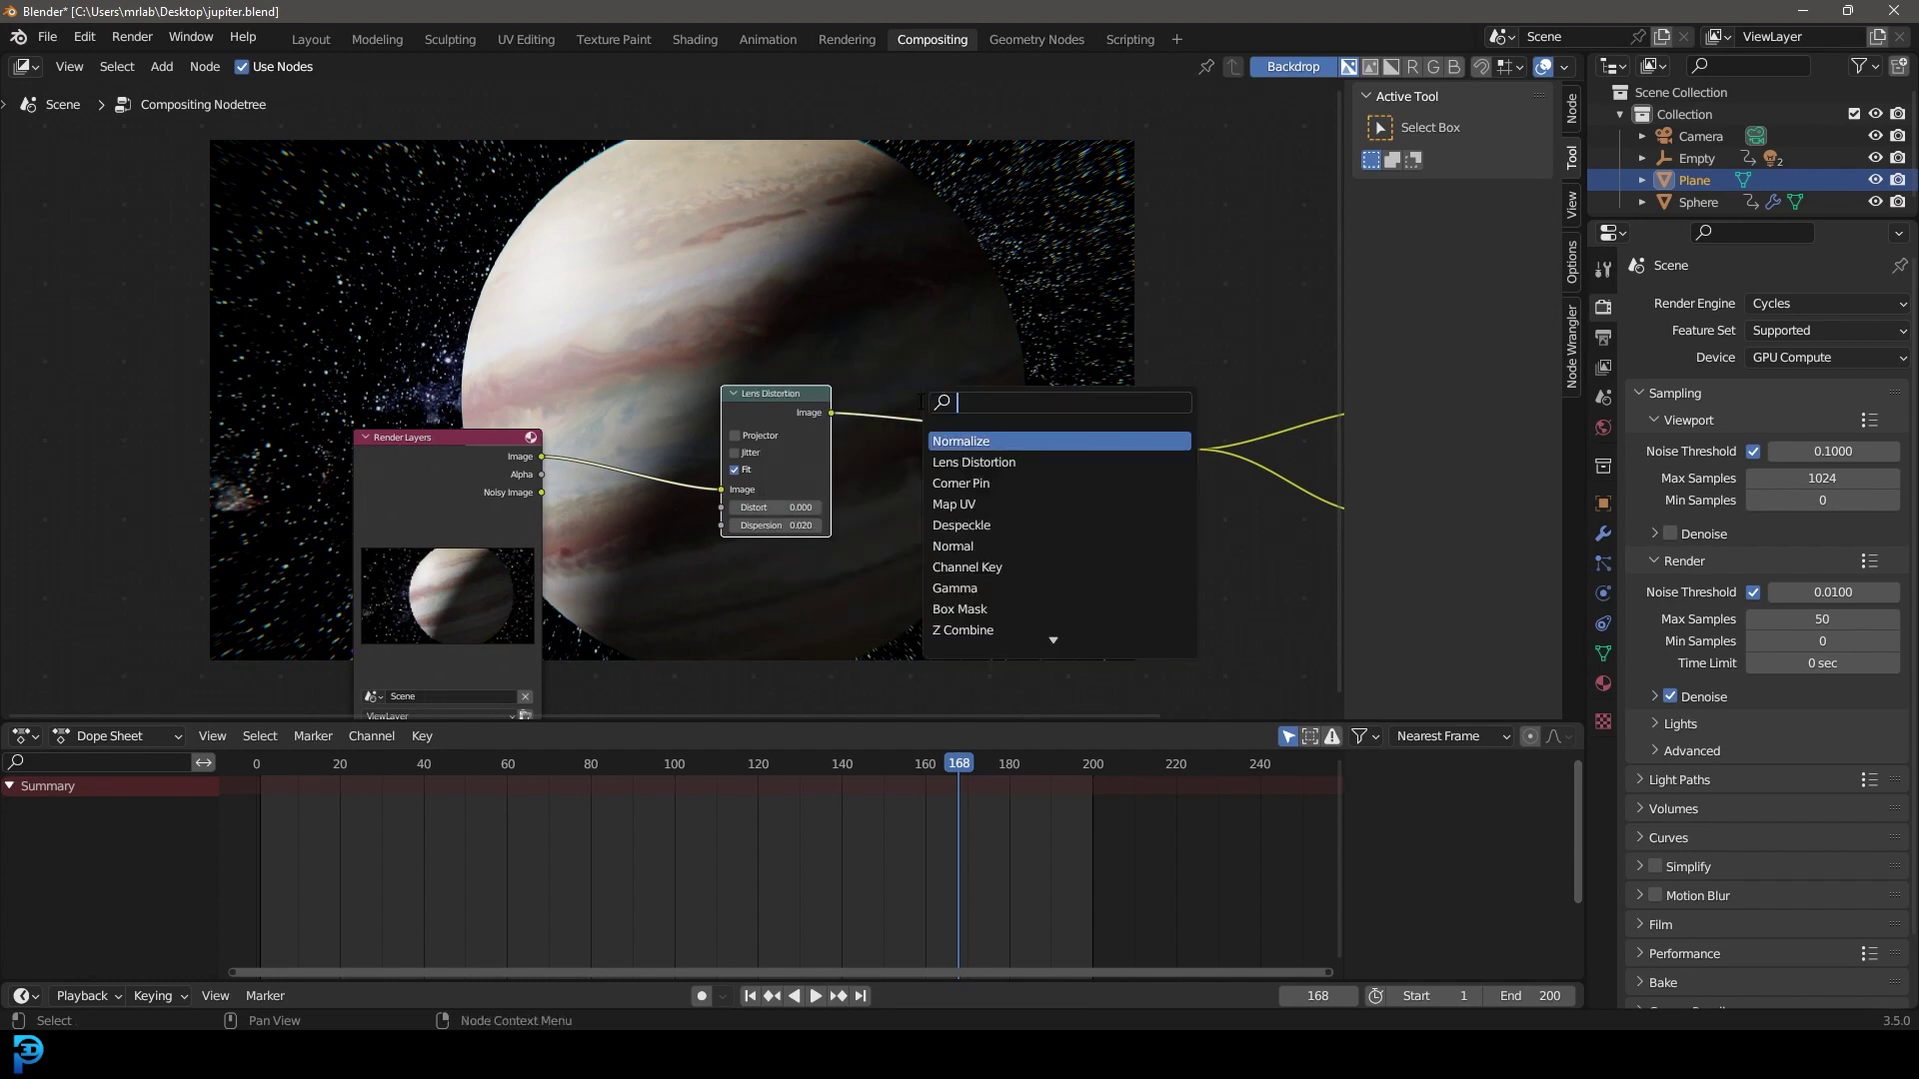
{"action": "type", "text": "glow"}
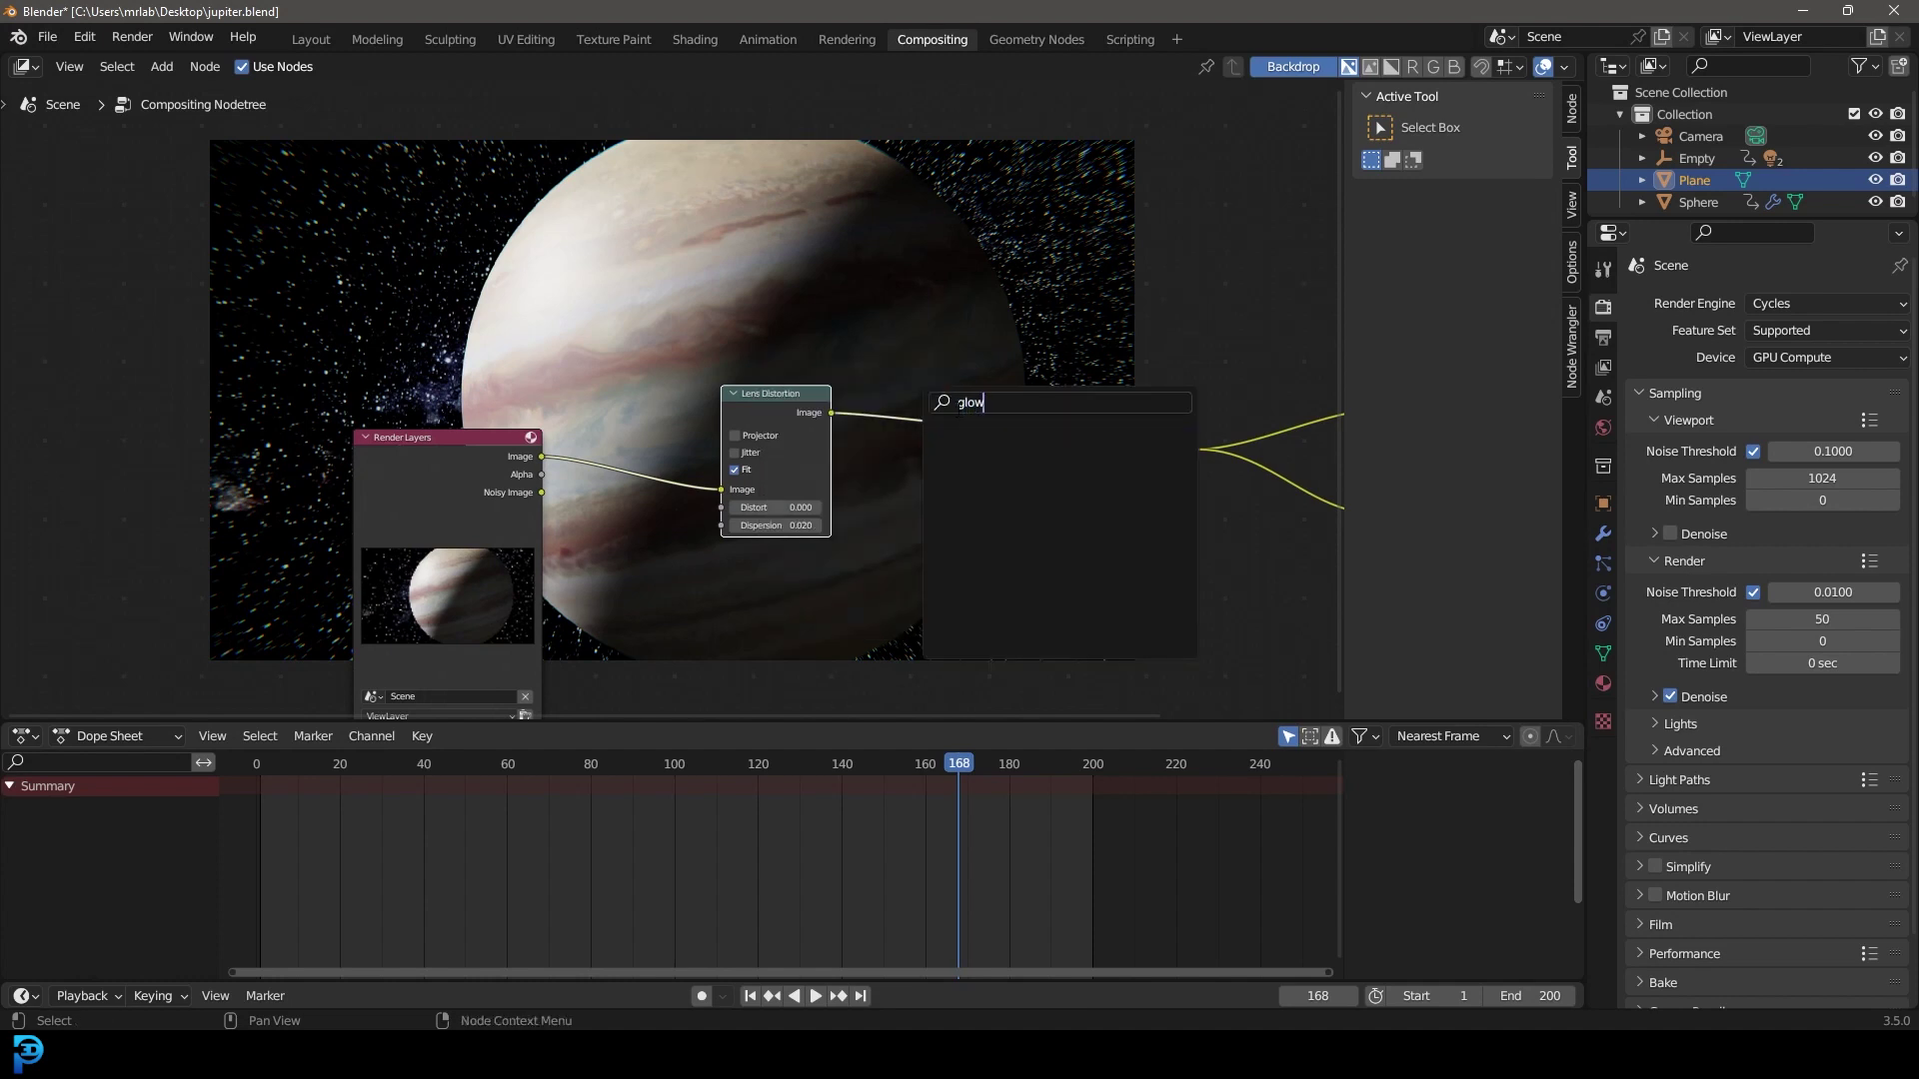
{"action": "key", "text": "BackSpace"}
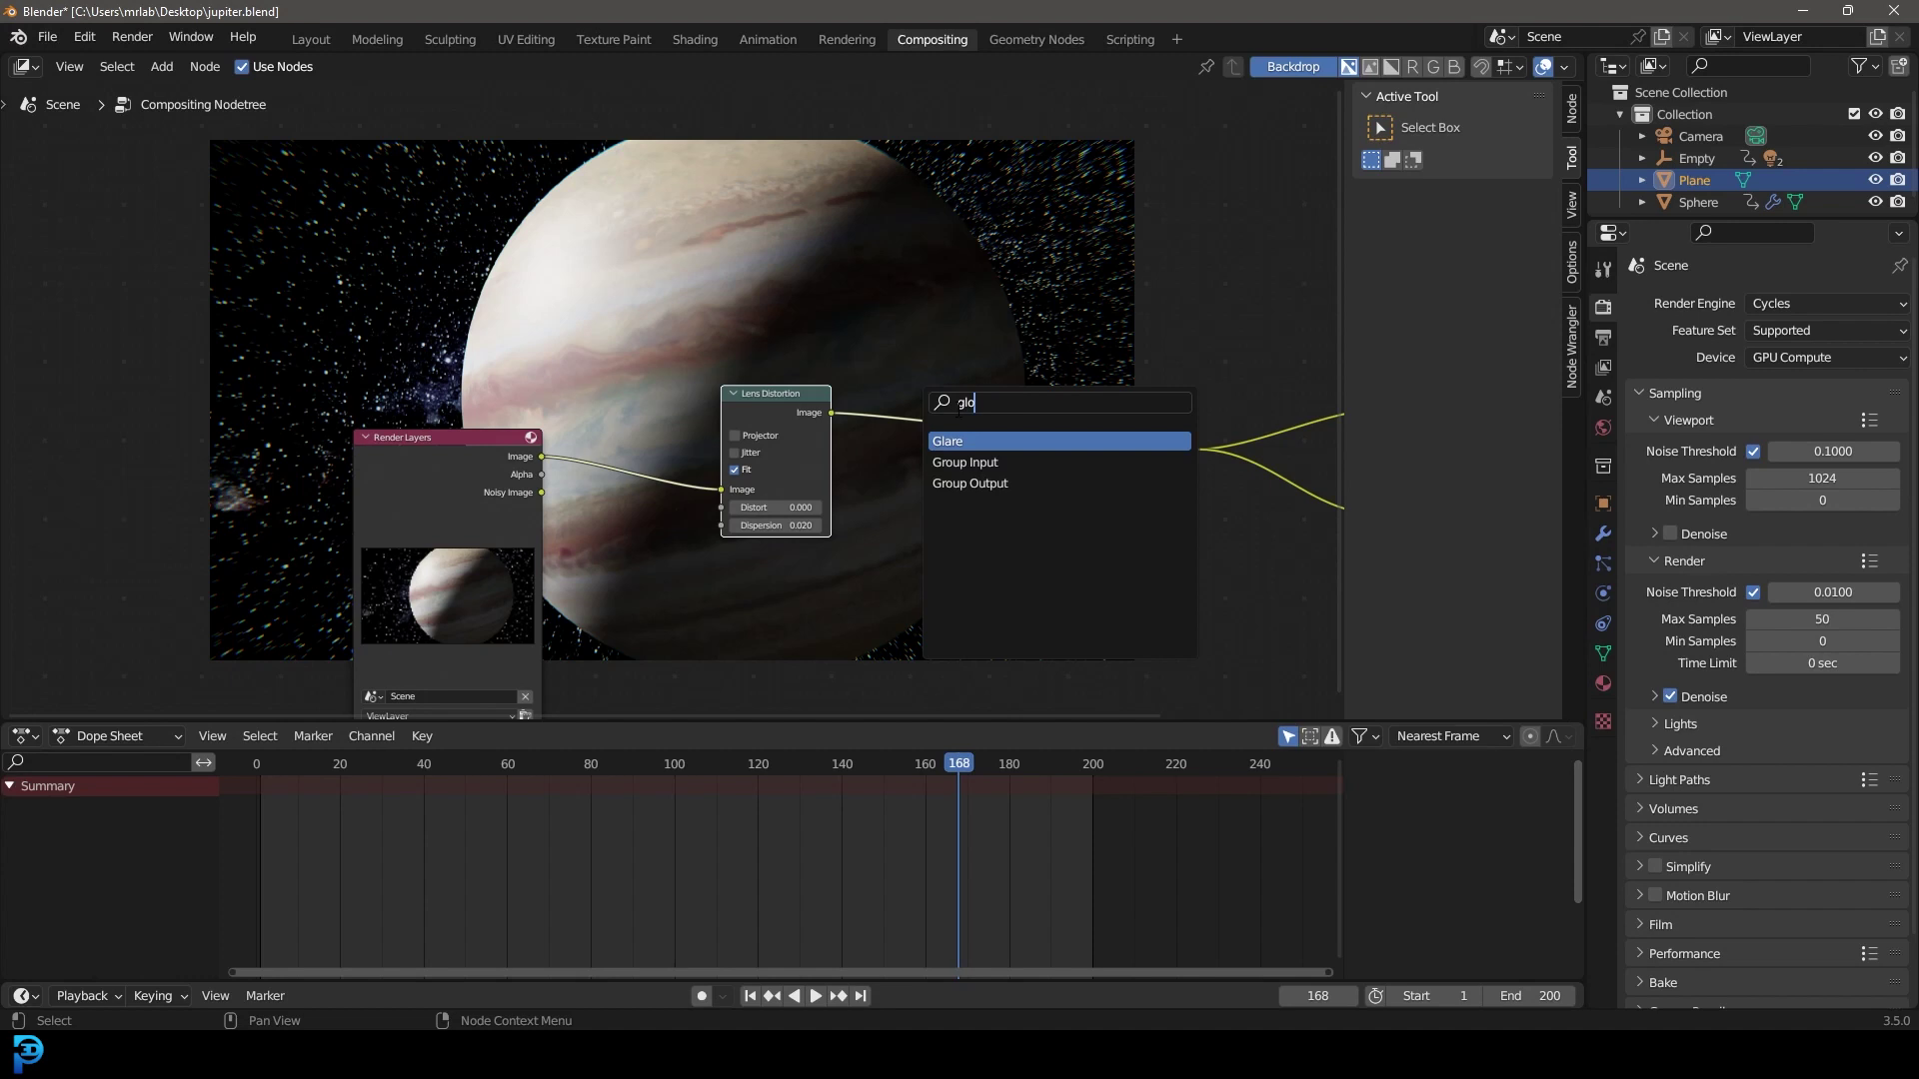
{"action": "left_click", "coordinate": [954, 441]}
{"action": "left_click", "coordinate": [961, 400]}
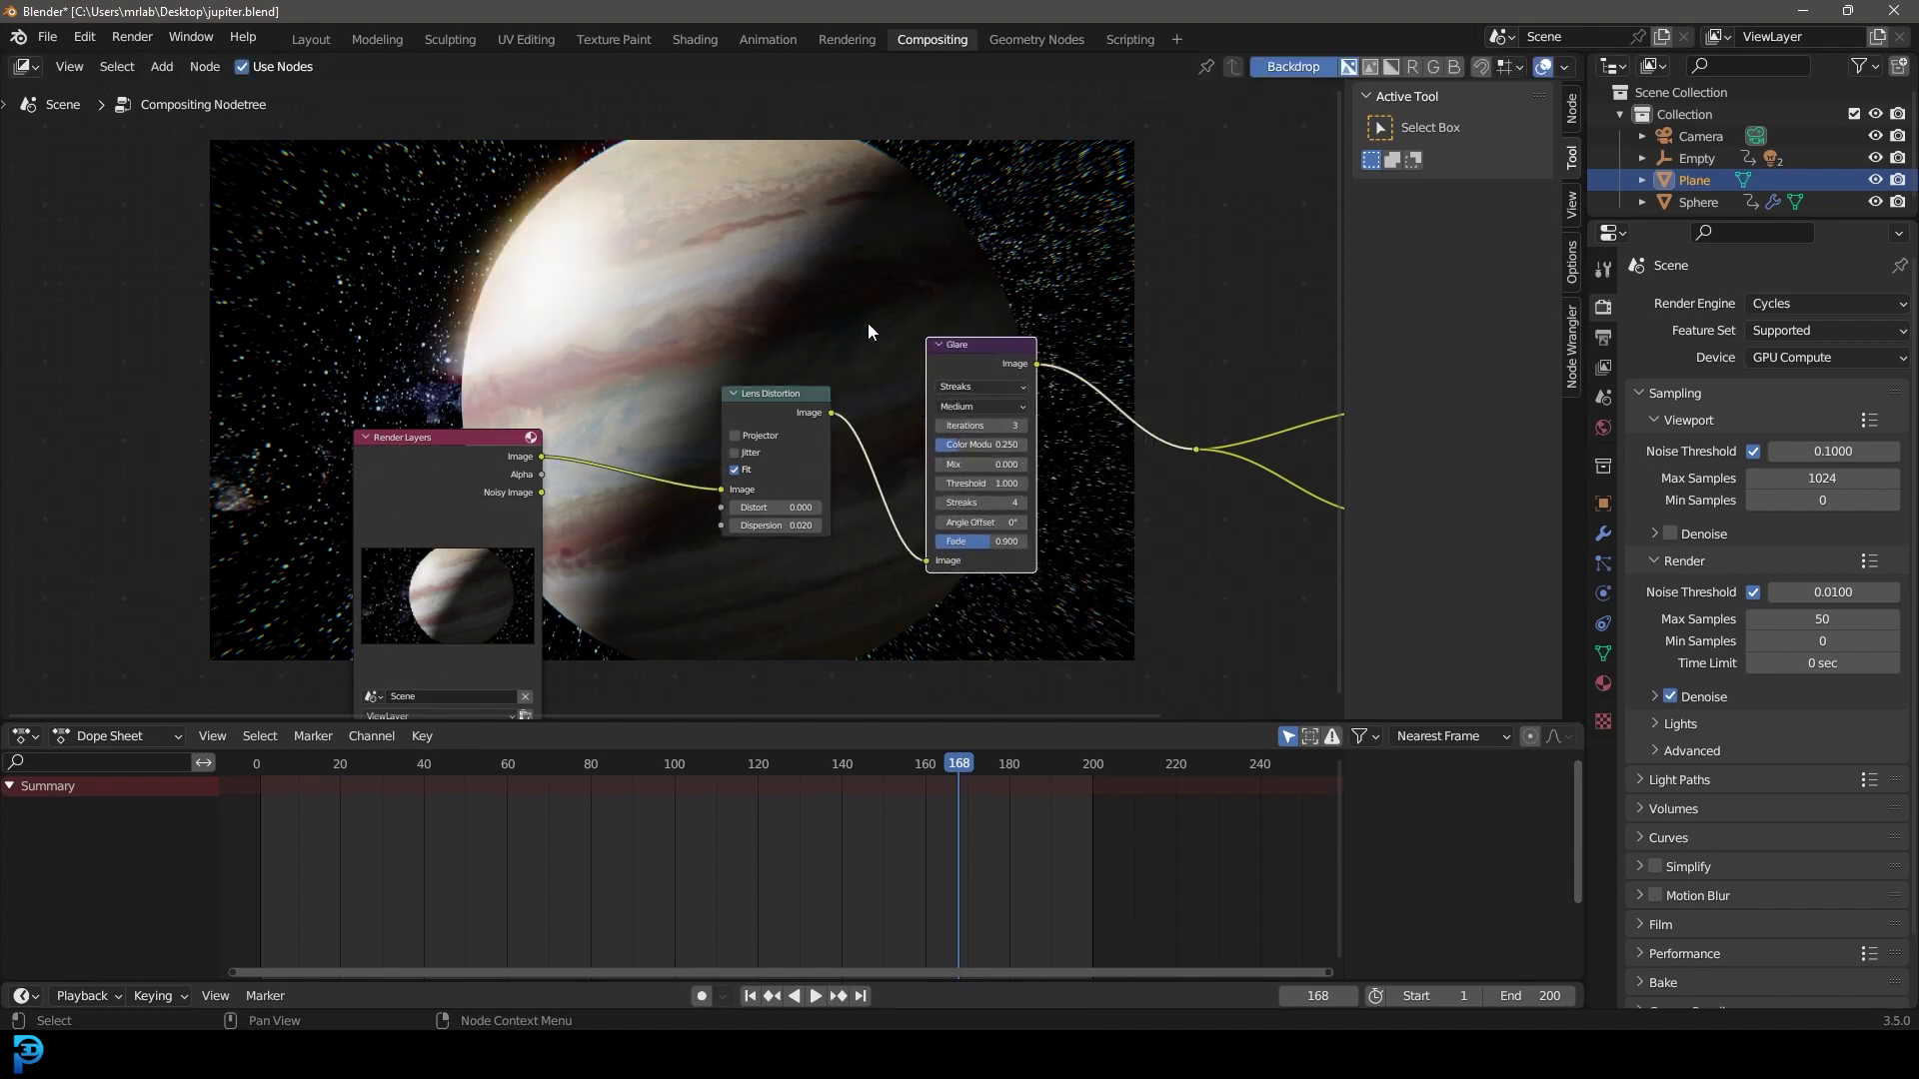
{"action": "middle_click_drag", "start_coordinate": [972, 398], "coordinate": [845, 458]}
- Set the Glare node's type to Fog Glow
{"action": "left_click", "coordinate": [843, 445]}
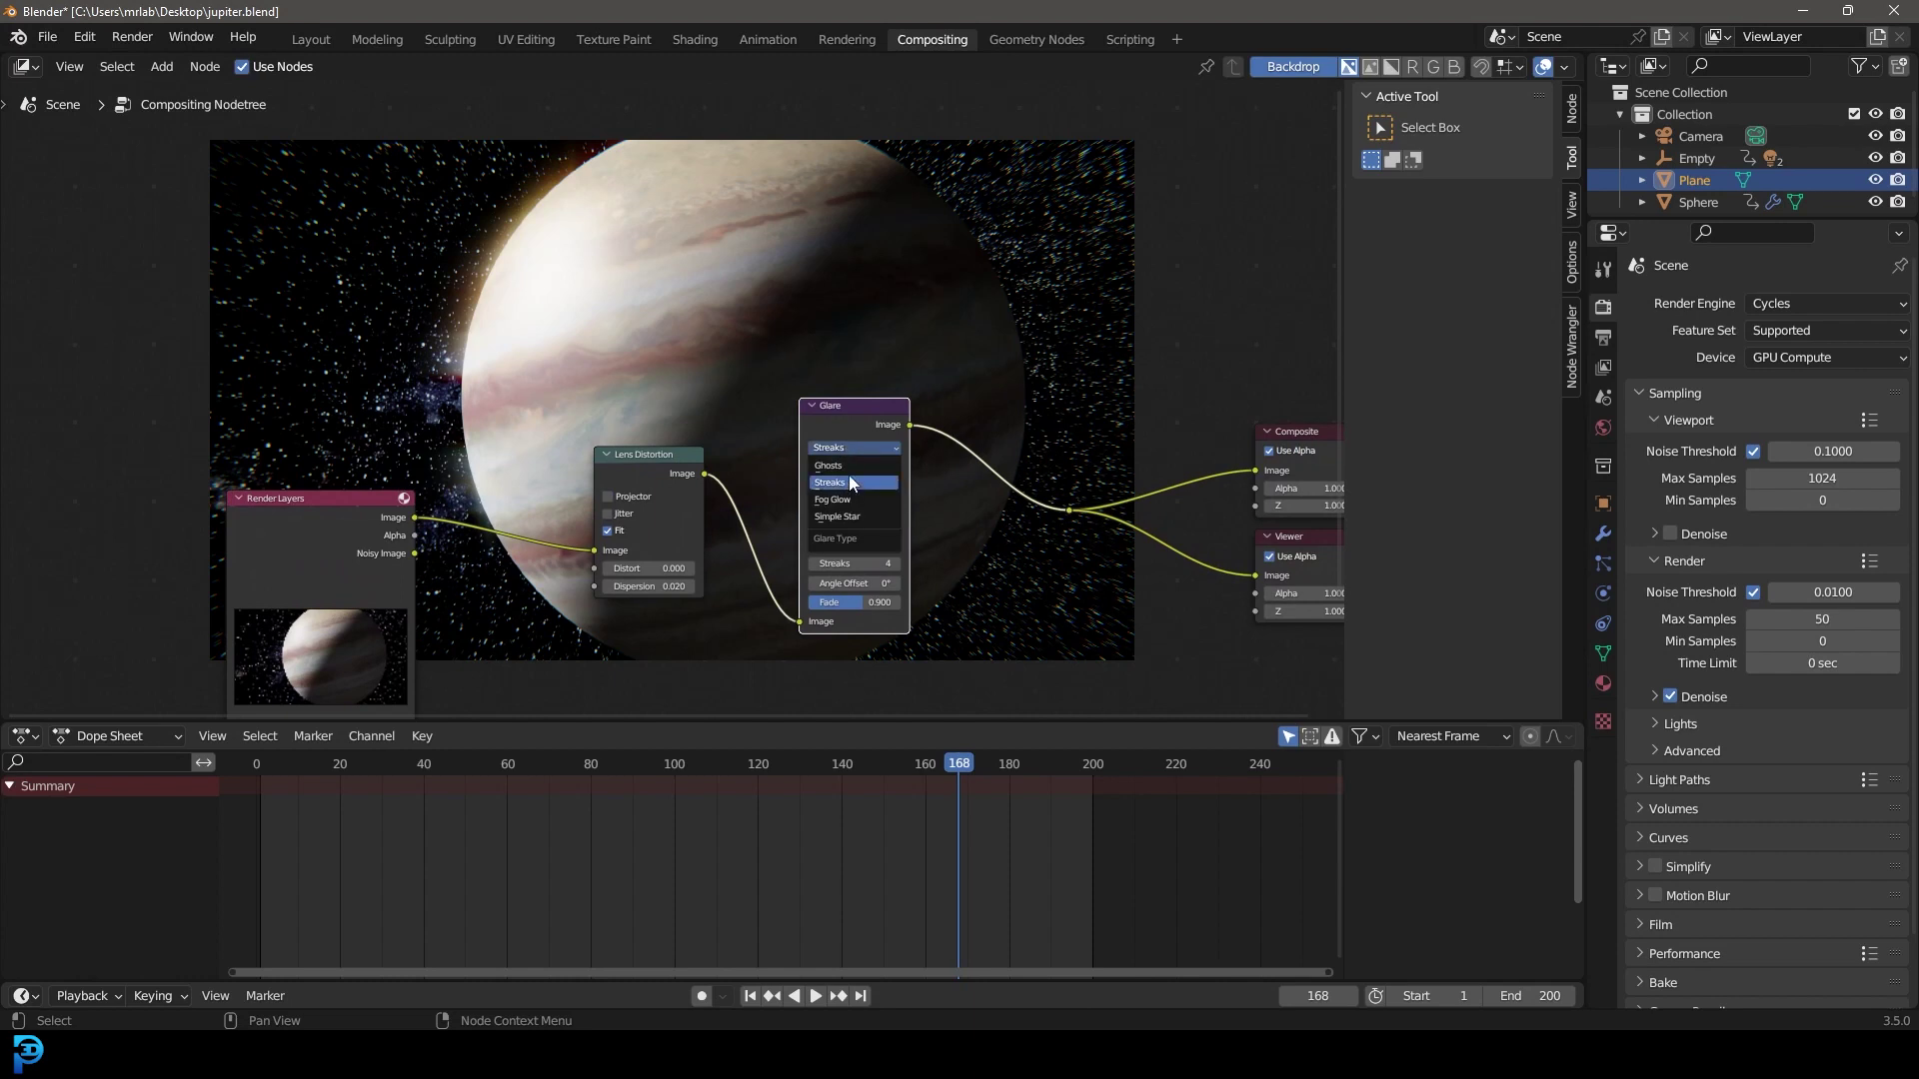
{"action": "left_click", "coordinate": [844, 500]}
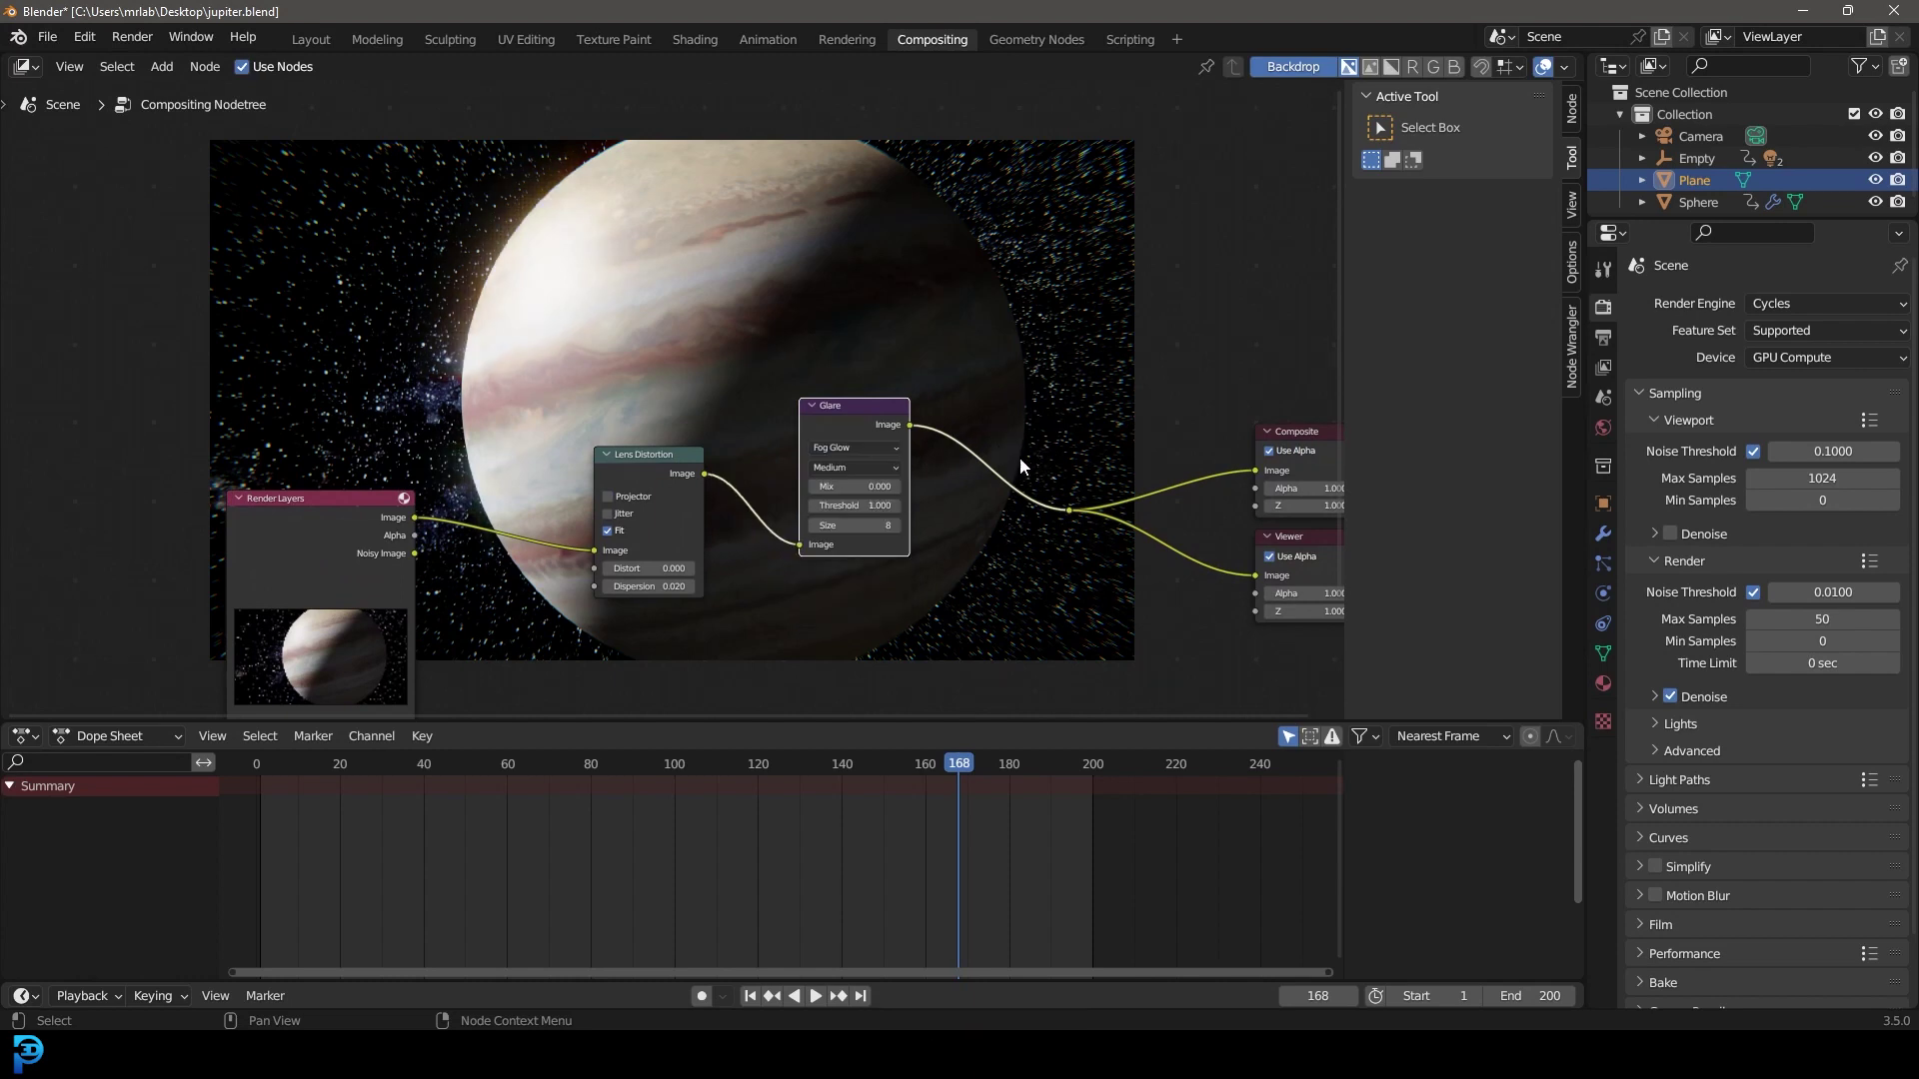
{"action": "middle_click_drag", "start_coordinate": [864, 558], "coordinate": [809, 710]}
{"action": "middle_click_drag", "start_coordinate": [863, 344], "coordinate": [884, 374]}
{"action": "key", "text": "ctrl+space"}
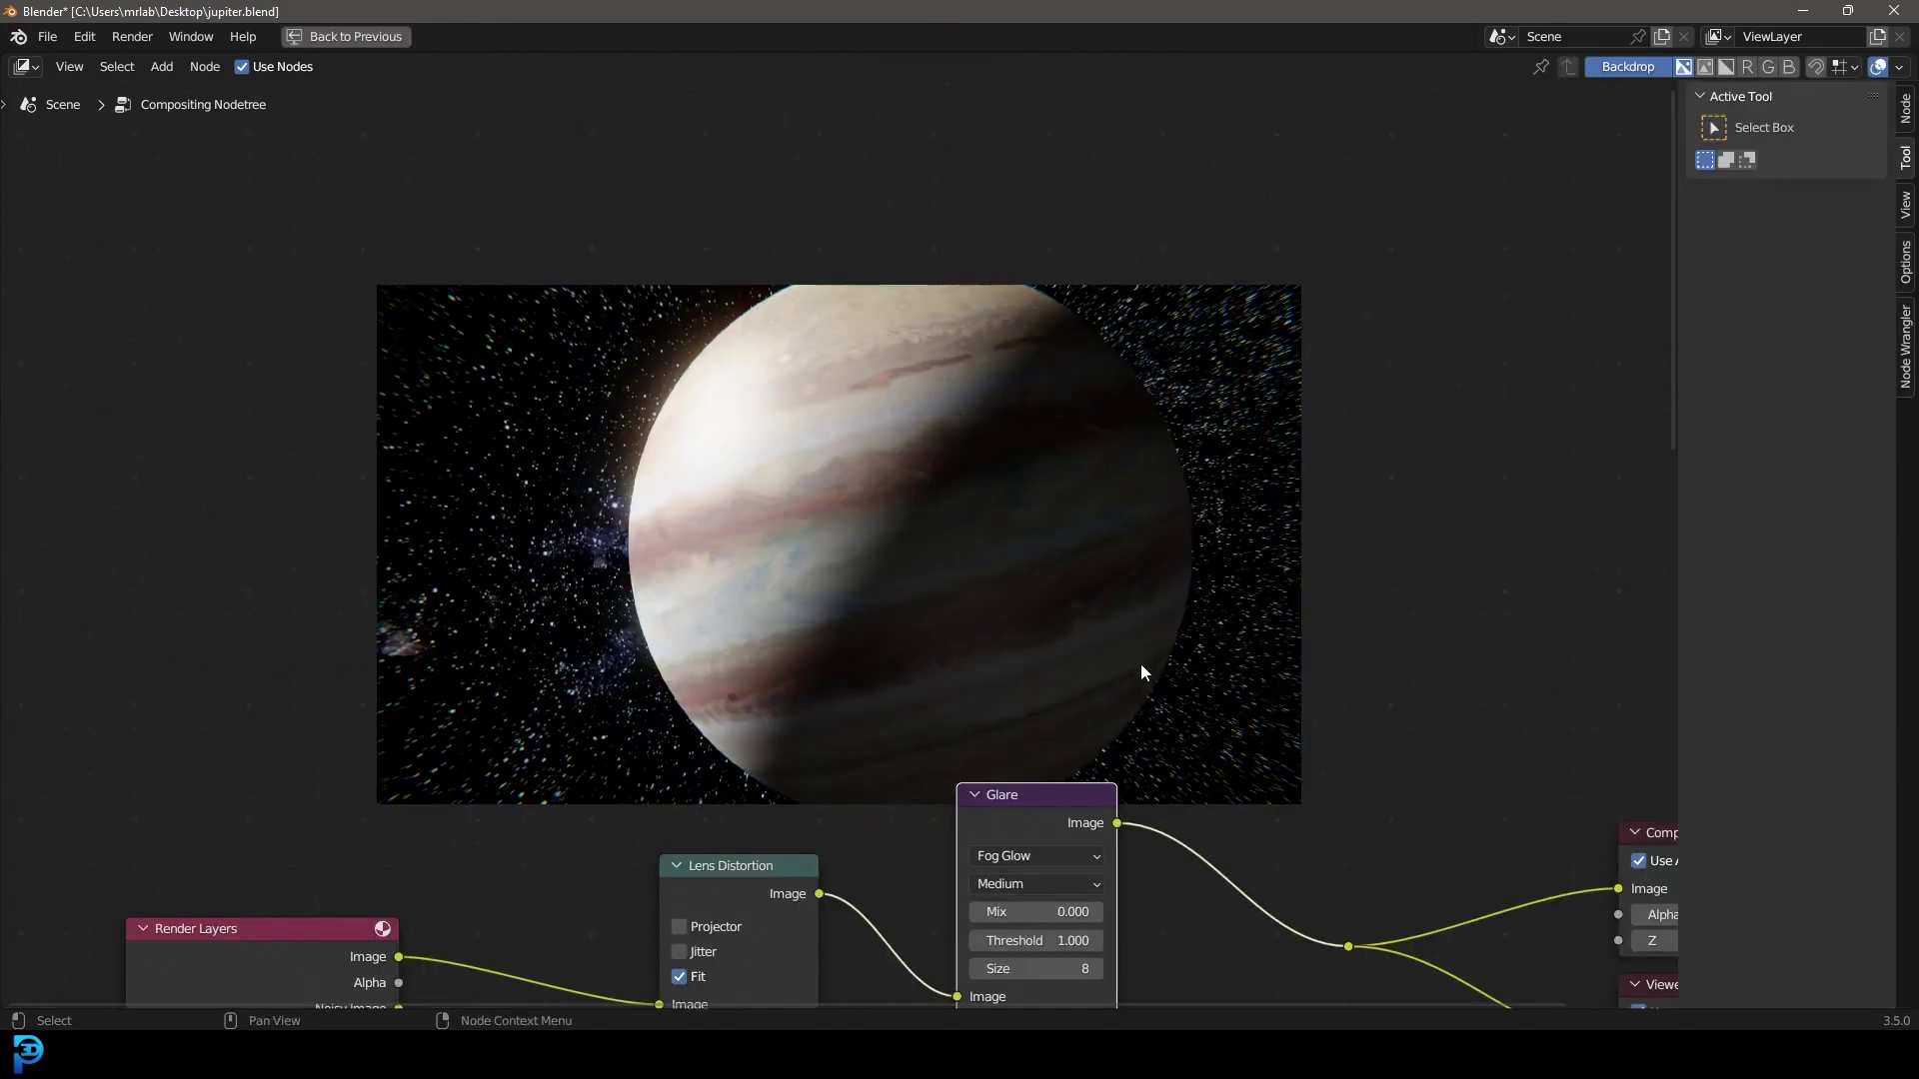
{"action": "key", "text": "alt+v"}
{"action": "key", "text": "alt+v"}
{"action": "key", "text": "alt+v"}
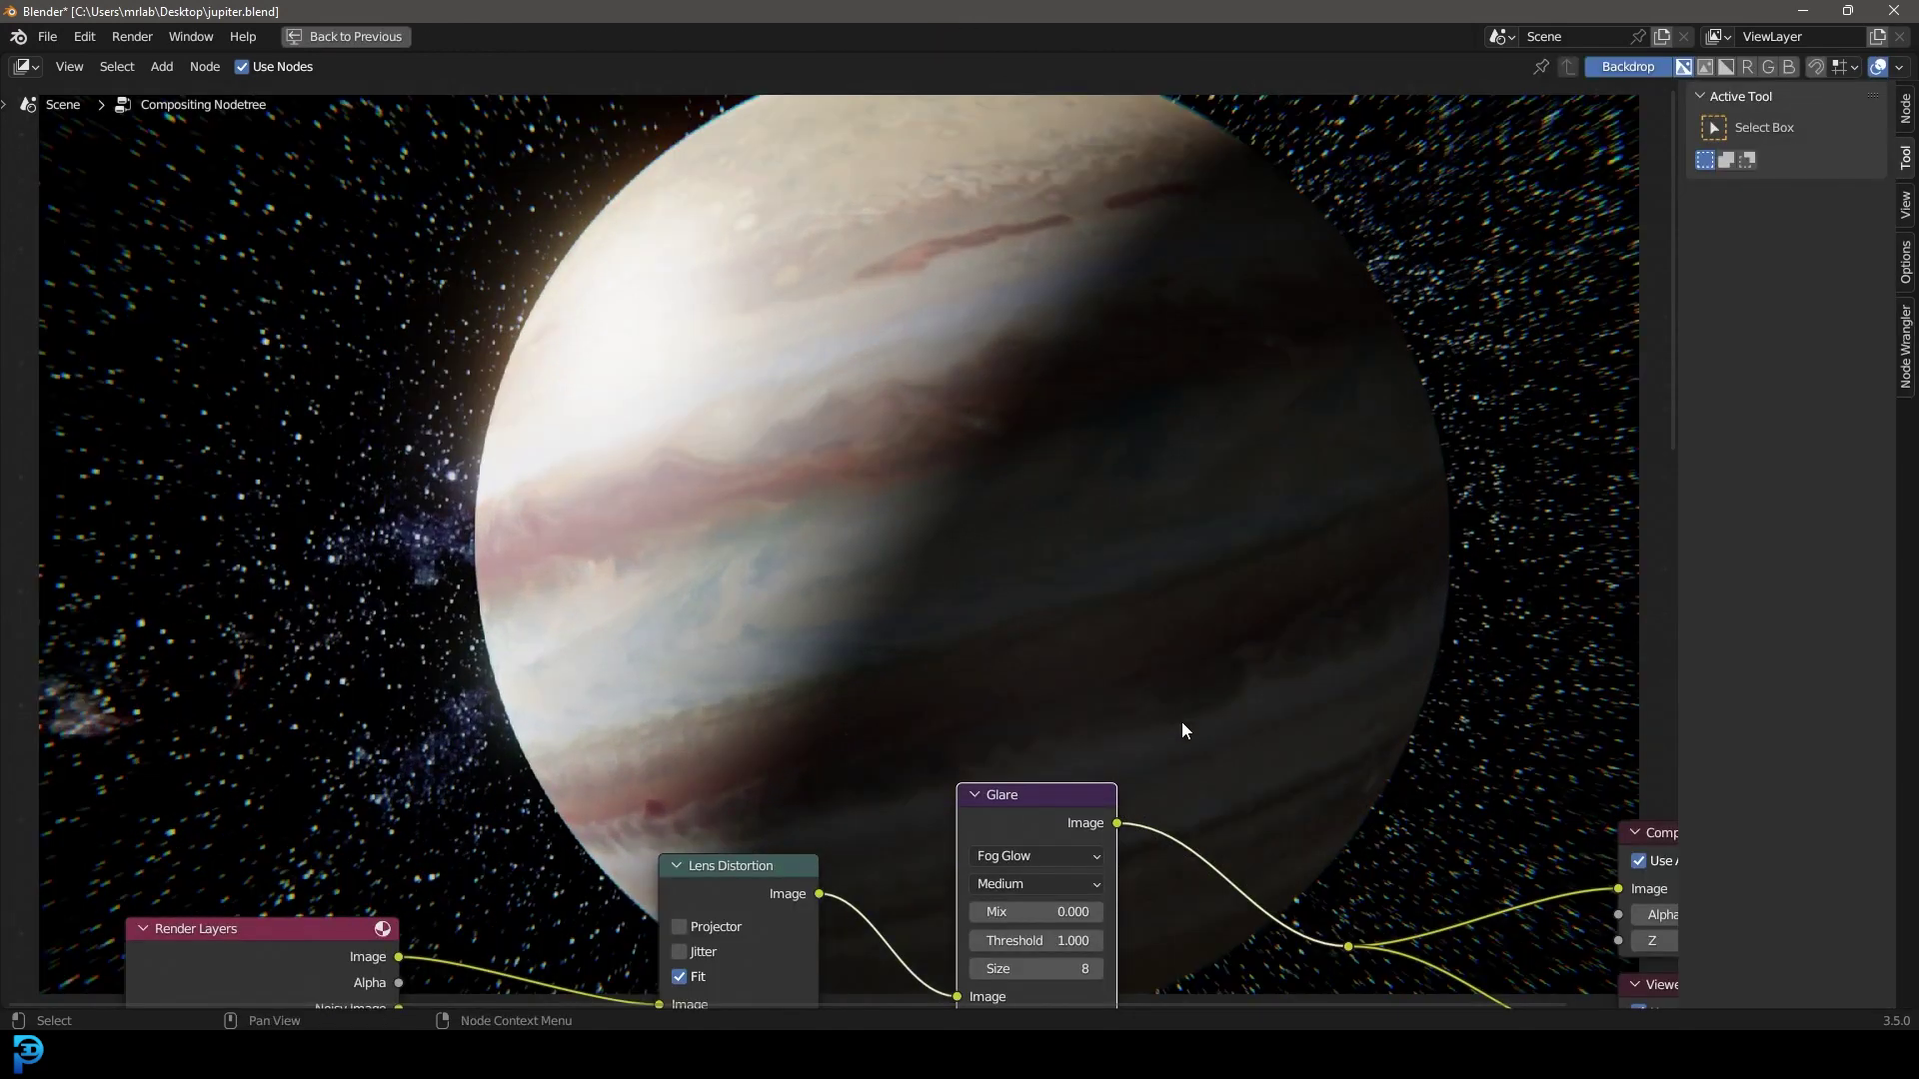
{"action": "middle_click_drag", "start_coordinate": [1182, 729], "coordinate": [1147, 950]}
{"action": "key", "text": "v"}
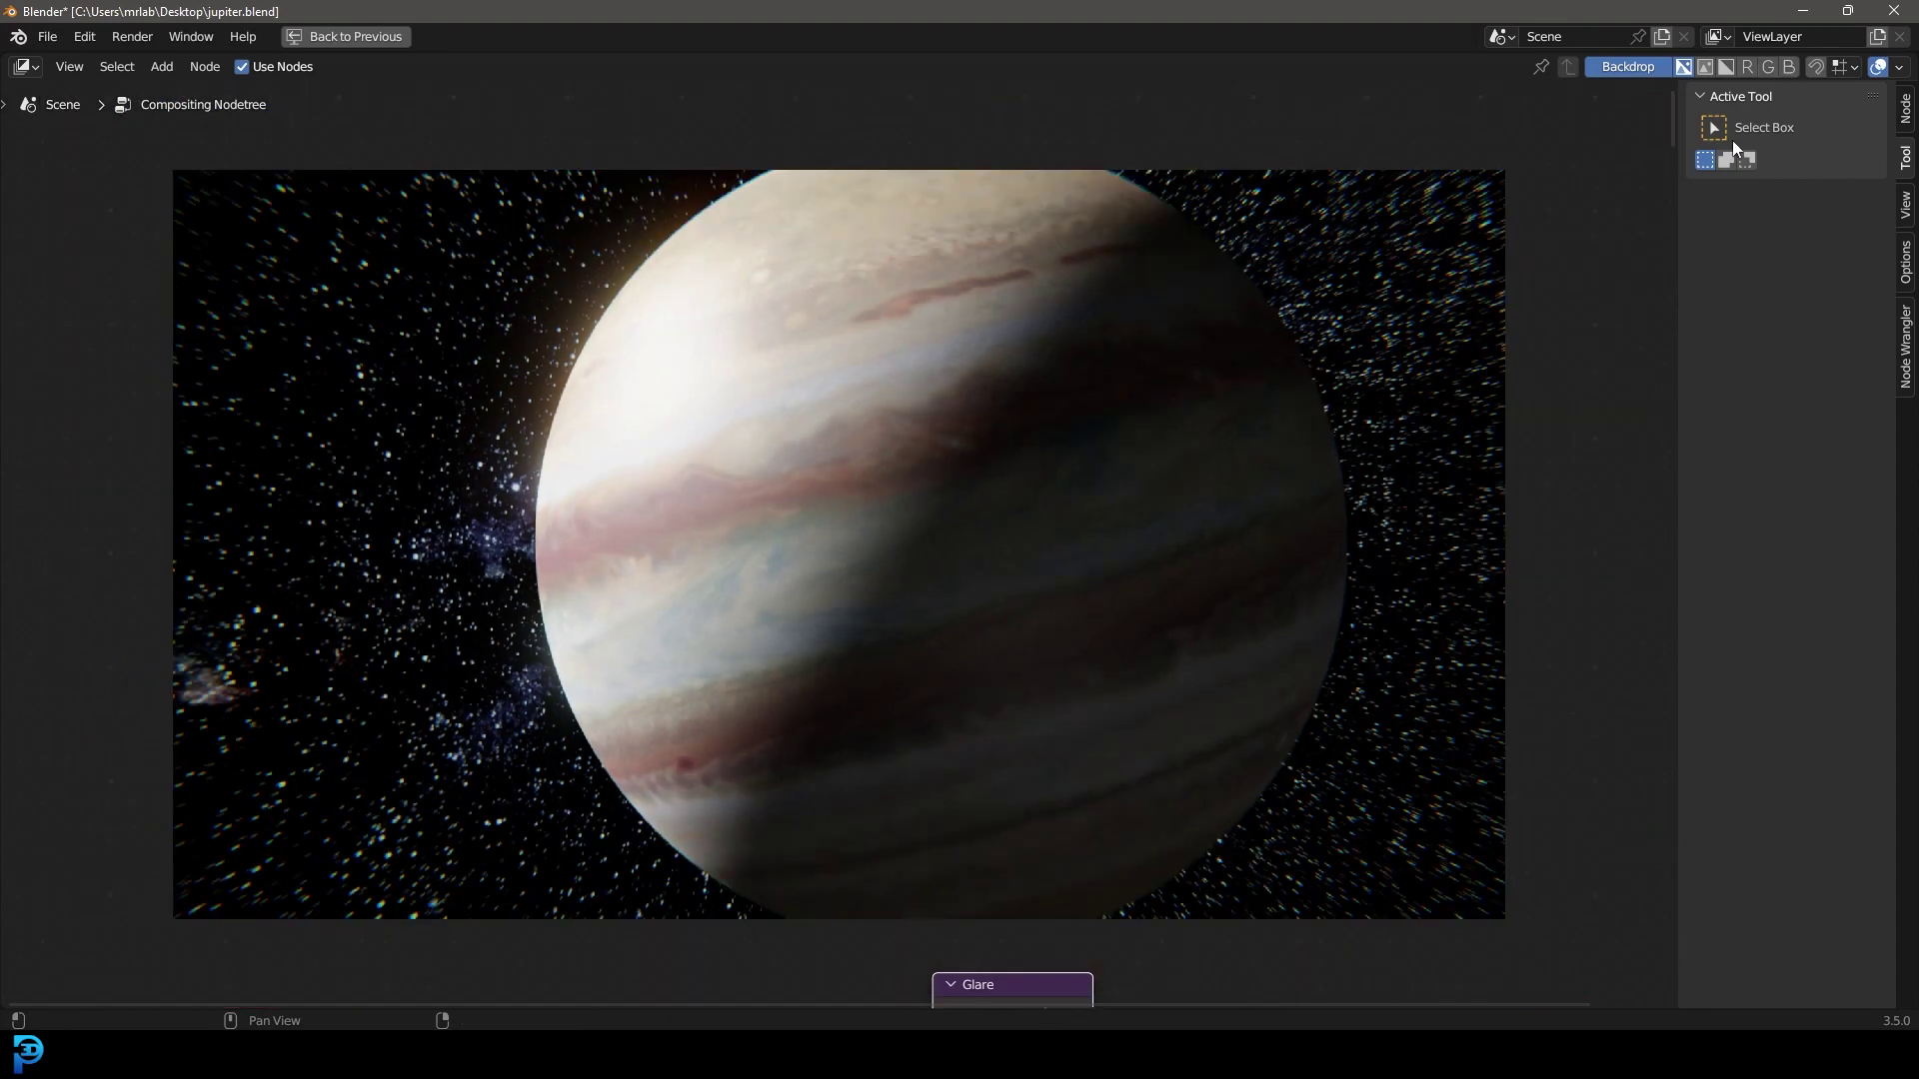
{"action": "key", "text": "ctrl+space"}
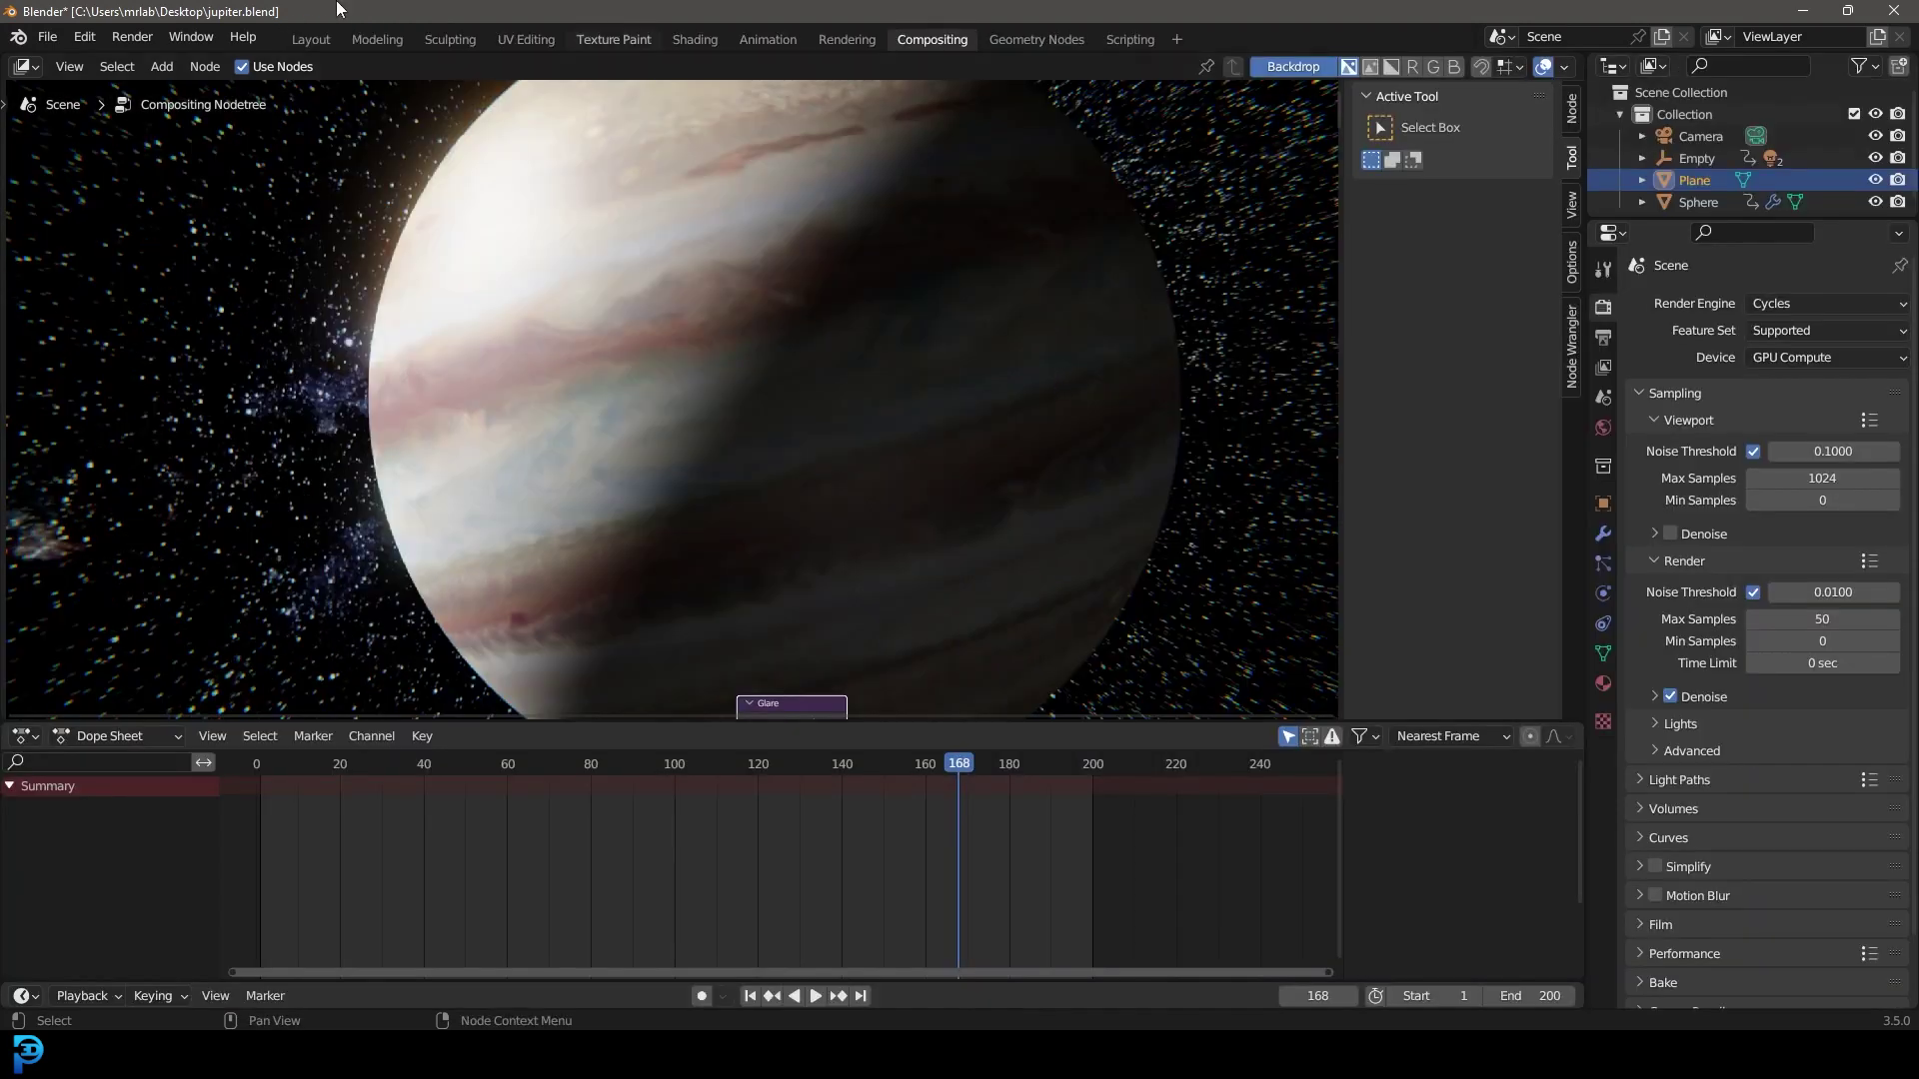
- Set the render output folder to the Desktop in Output Properties
{"action": "left_click", "coordinate": [299, 39]}
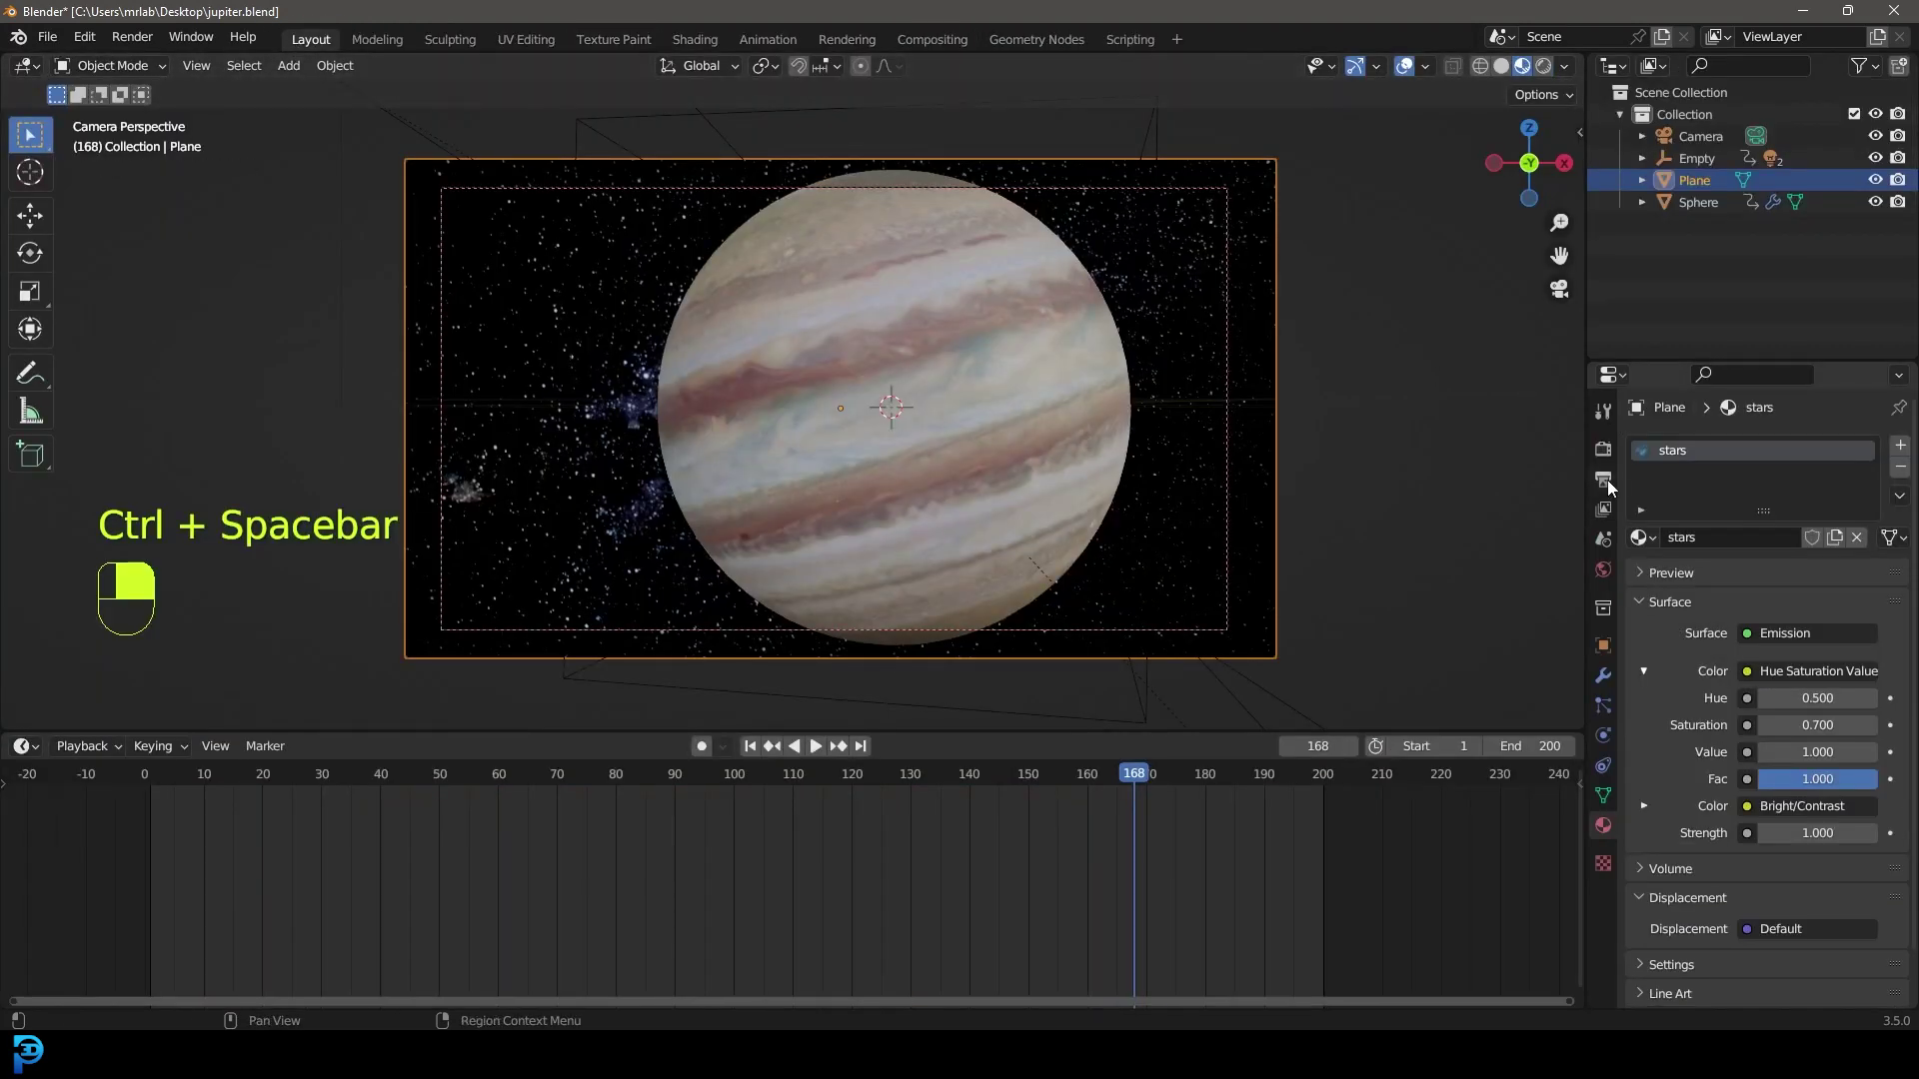
{"action": "left_click", "coordinate": [1603, 479]}
{"action": "left_click", "coordinate": [1889, 878]}
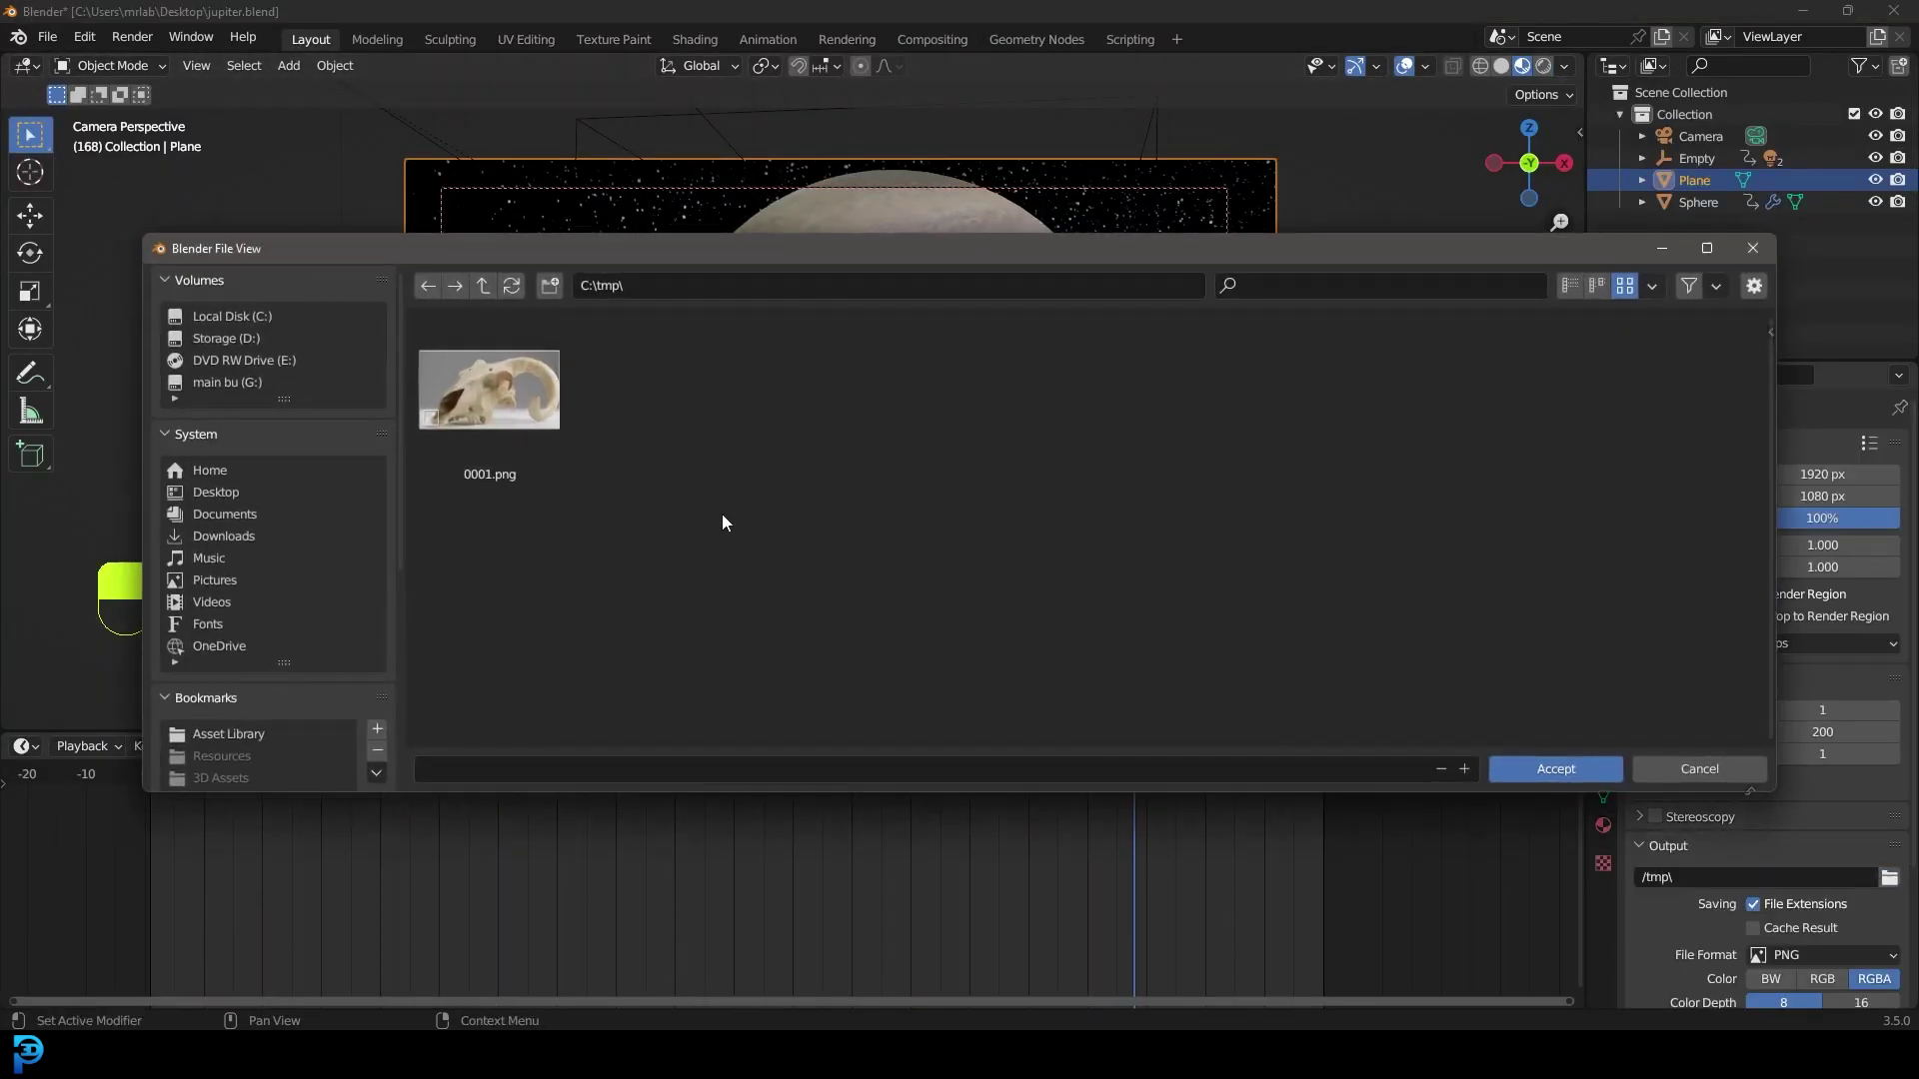
{"action": "left_click", "coordinate": [217, 498]}
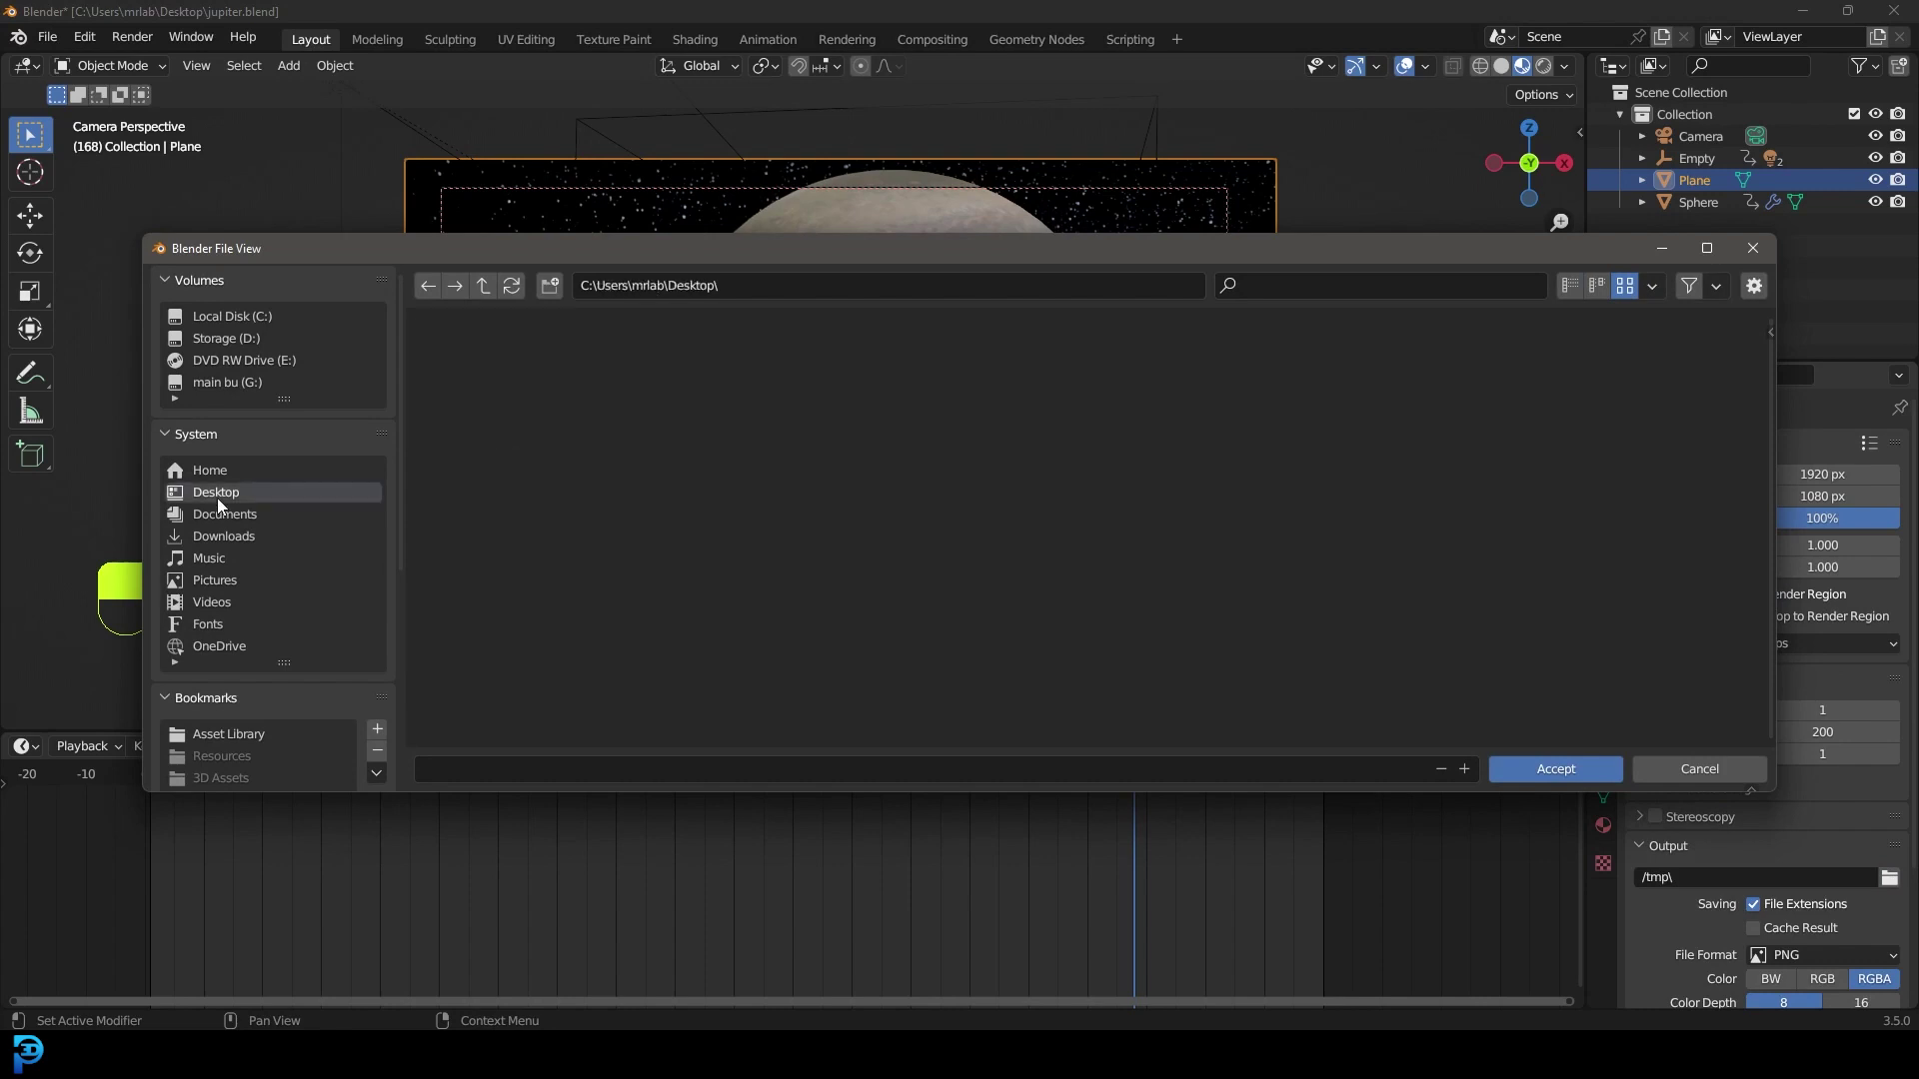
{"action": "left_click", "coordinate": [1538, 764]}
- Set File Format to FFmpeg Video with an MPEG-4 container and re-save jupiter.blend
{"action": "left_click", "coordinate": [1785, 954]}
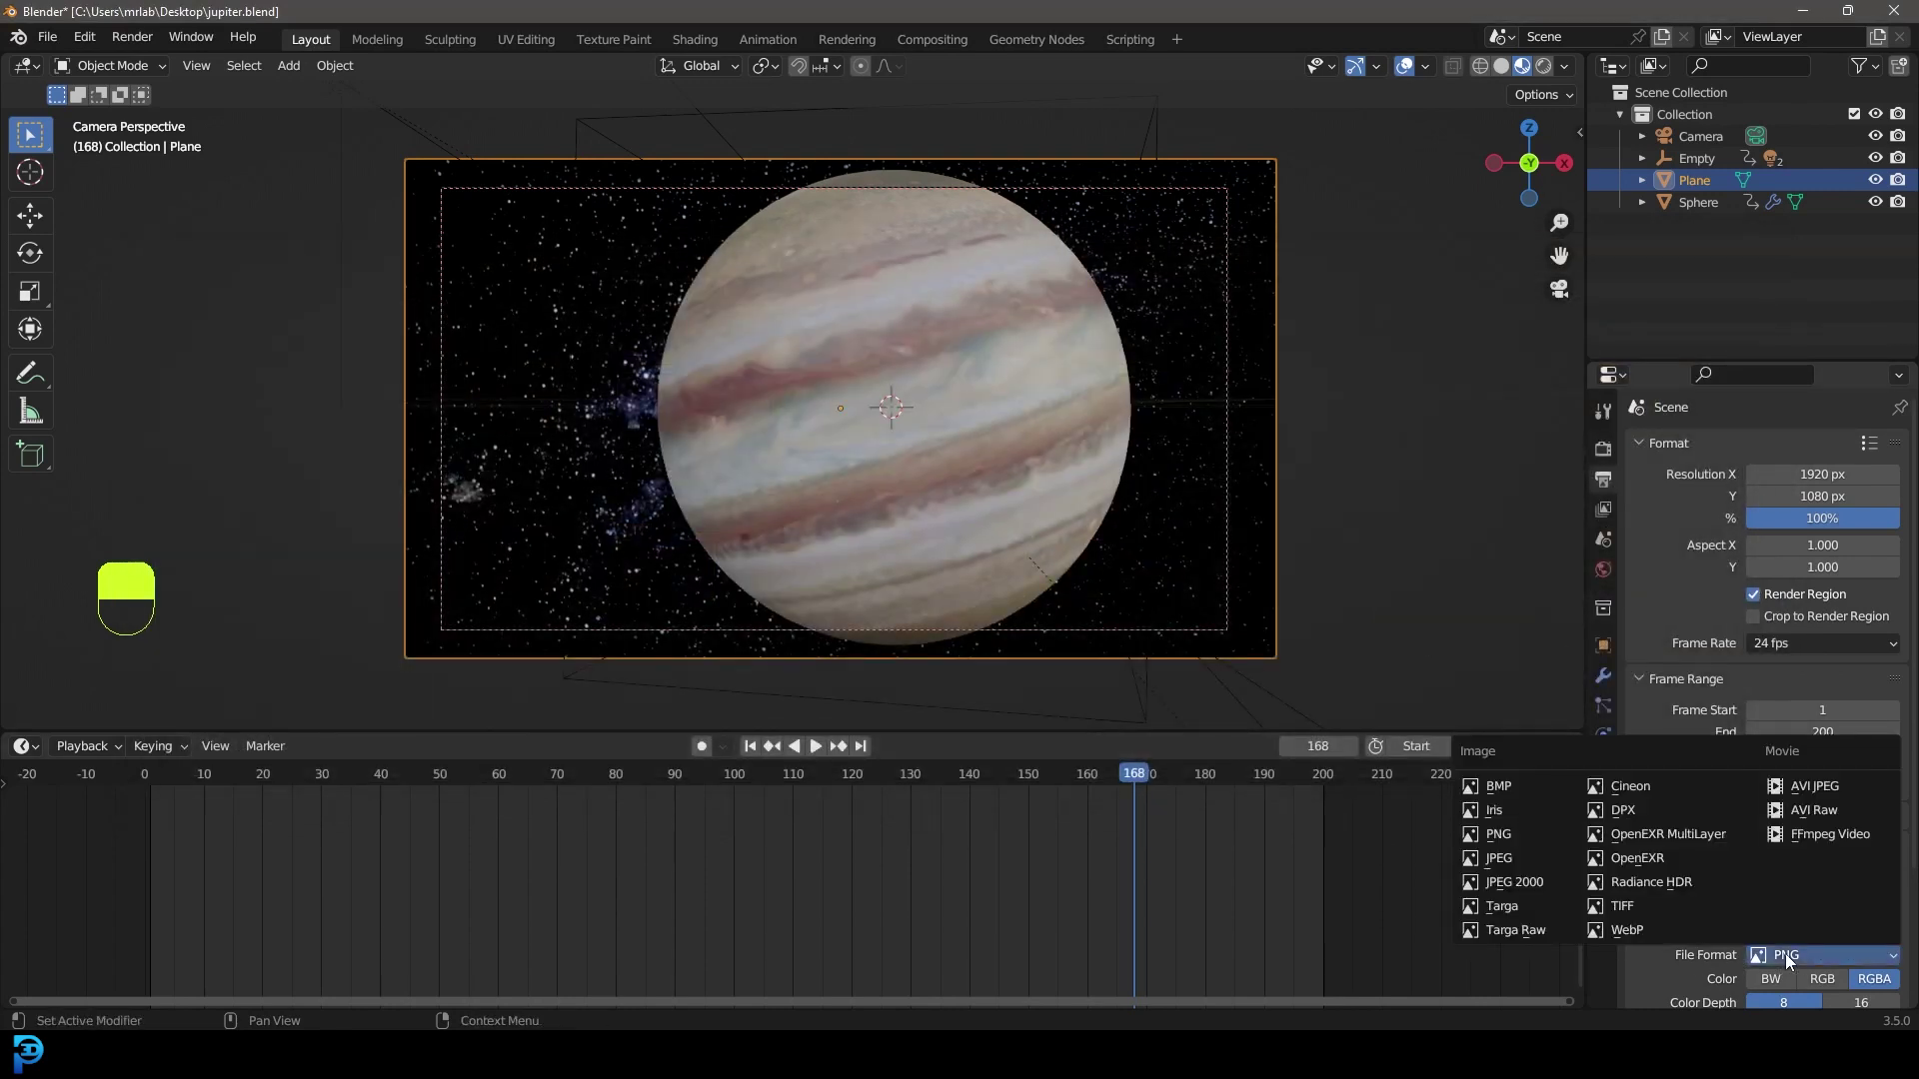
{"action": "left_click", "coordinate": [1809, 836]}
{"action": "scroll", "coordinate": [1735, 857], "scroll_direction": "down", "scroll_amount": 2}
{"action": "left_click", "coordinate": [1662, 935]}
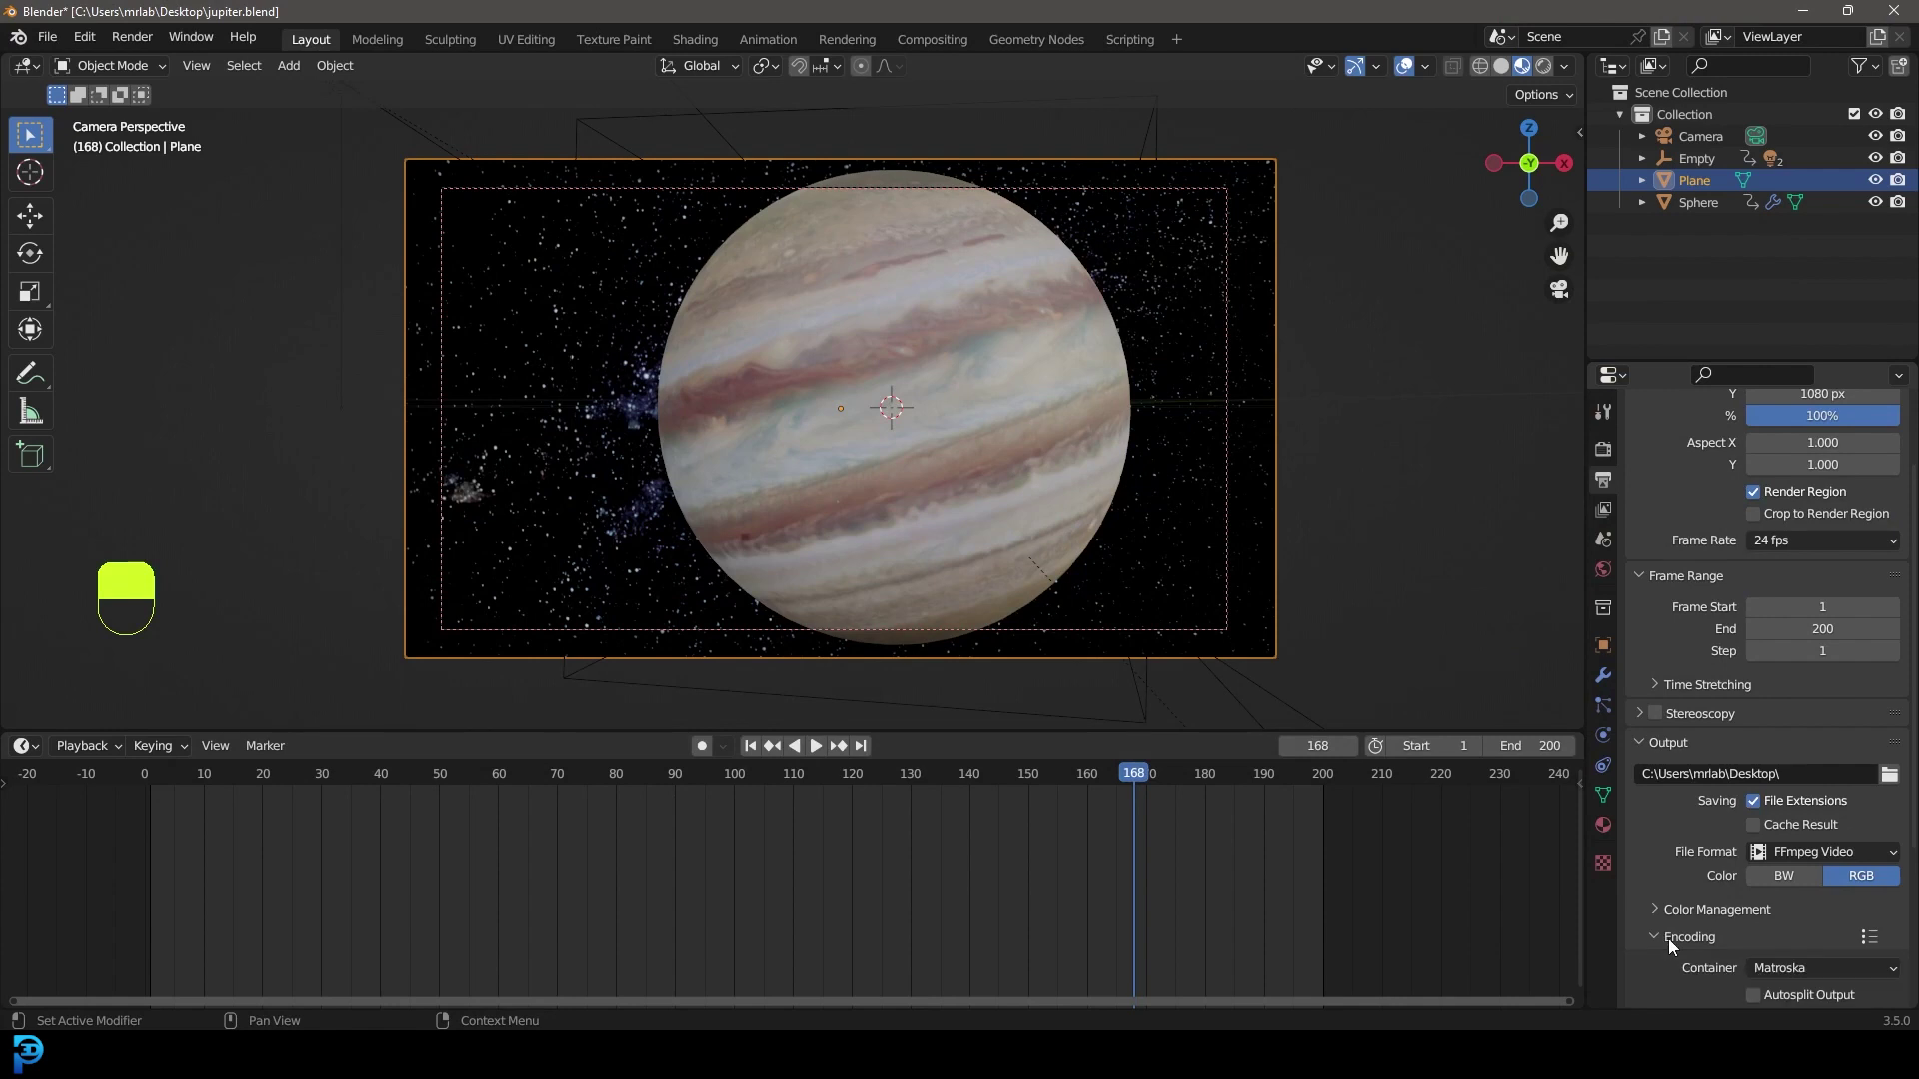
{"action": "scroll", "coordinate": [1689, 940], "scroll_direction": "down", "scroll_amount": 3}
{"action": "left_click", "coordinate": [1779, 849]}
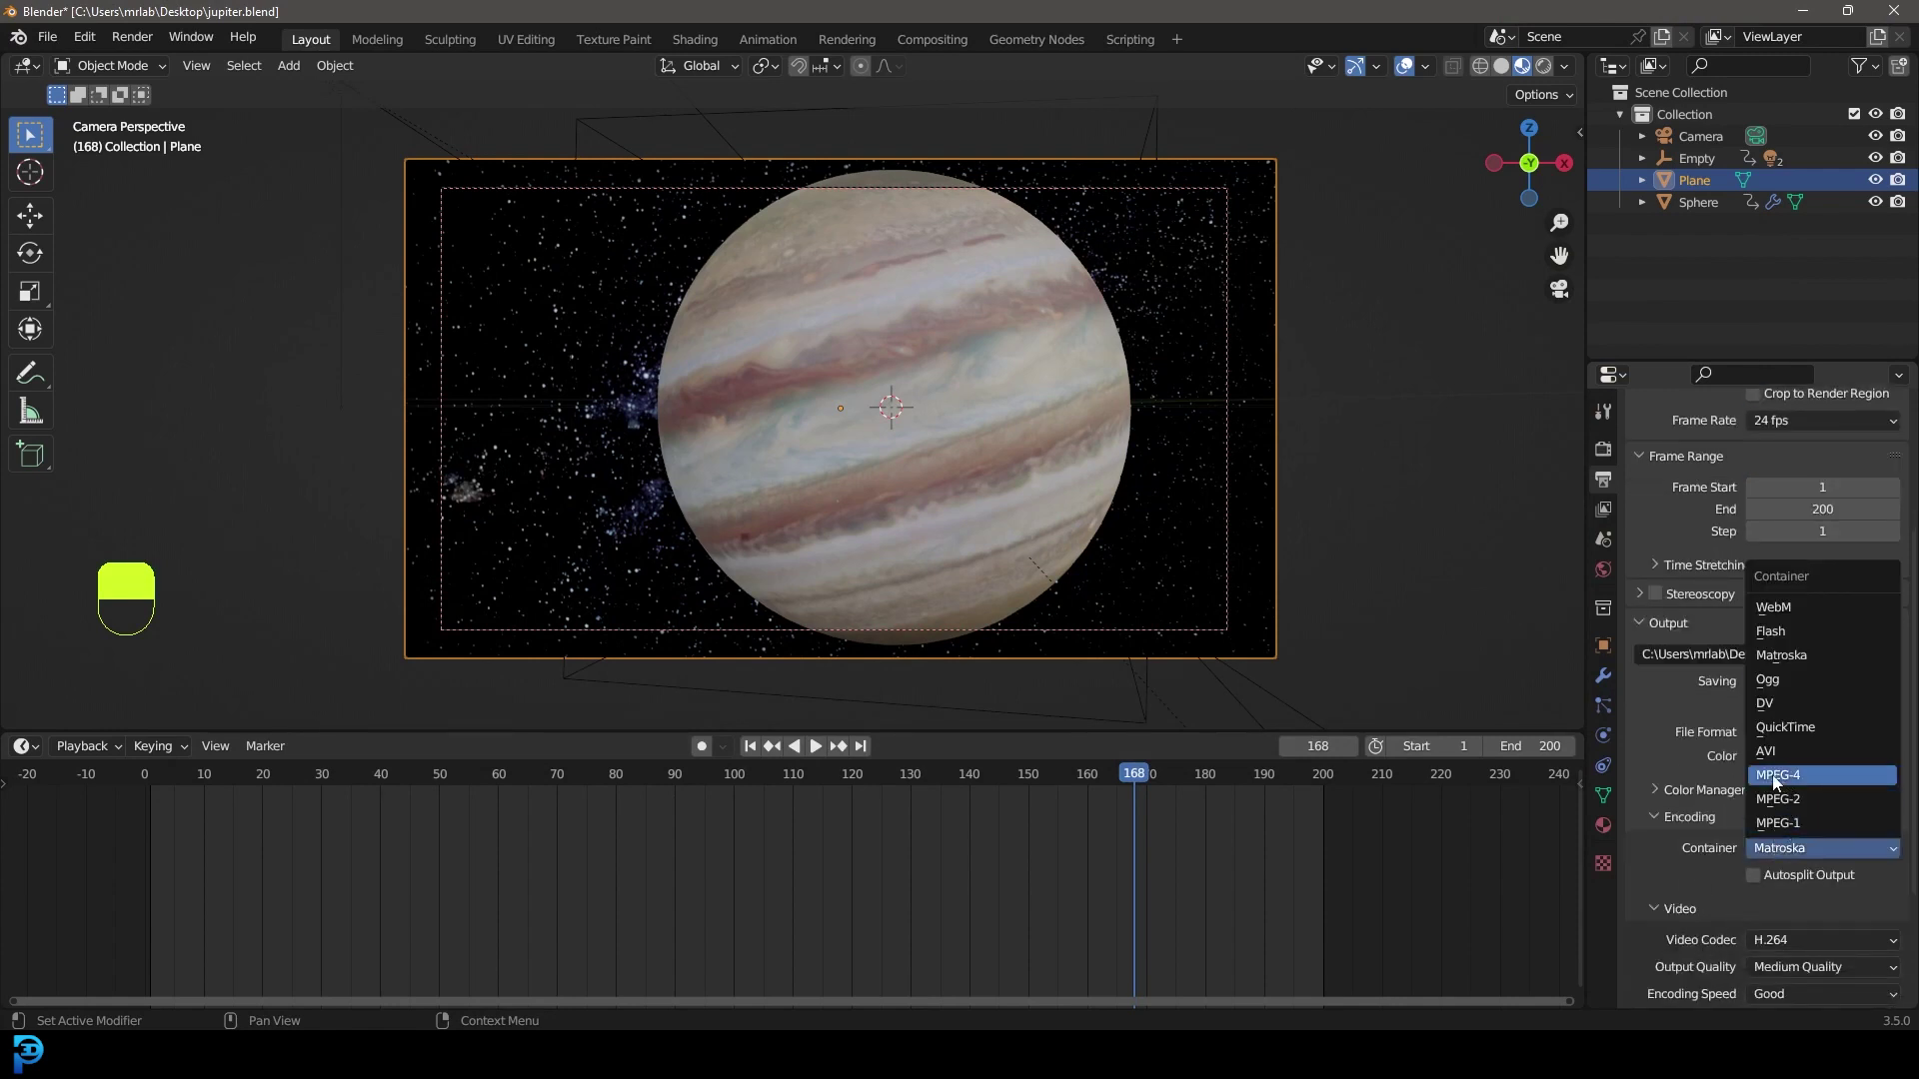
{"action": "left_click", "coordinate": [1814, 781]}
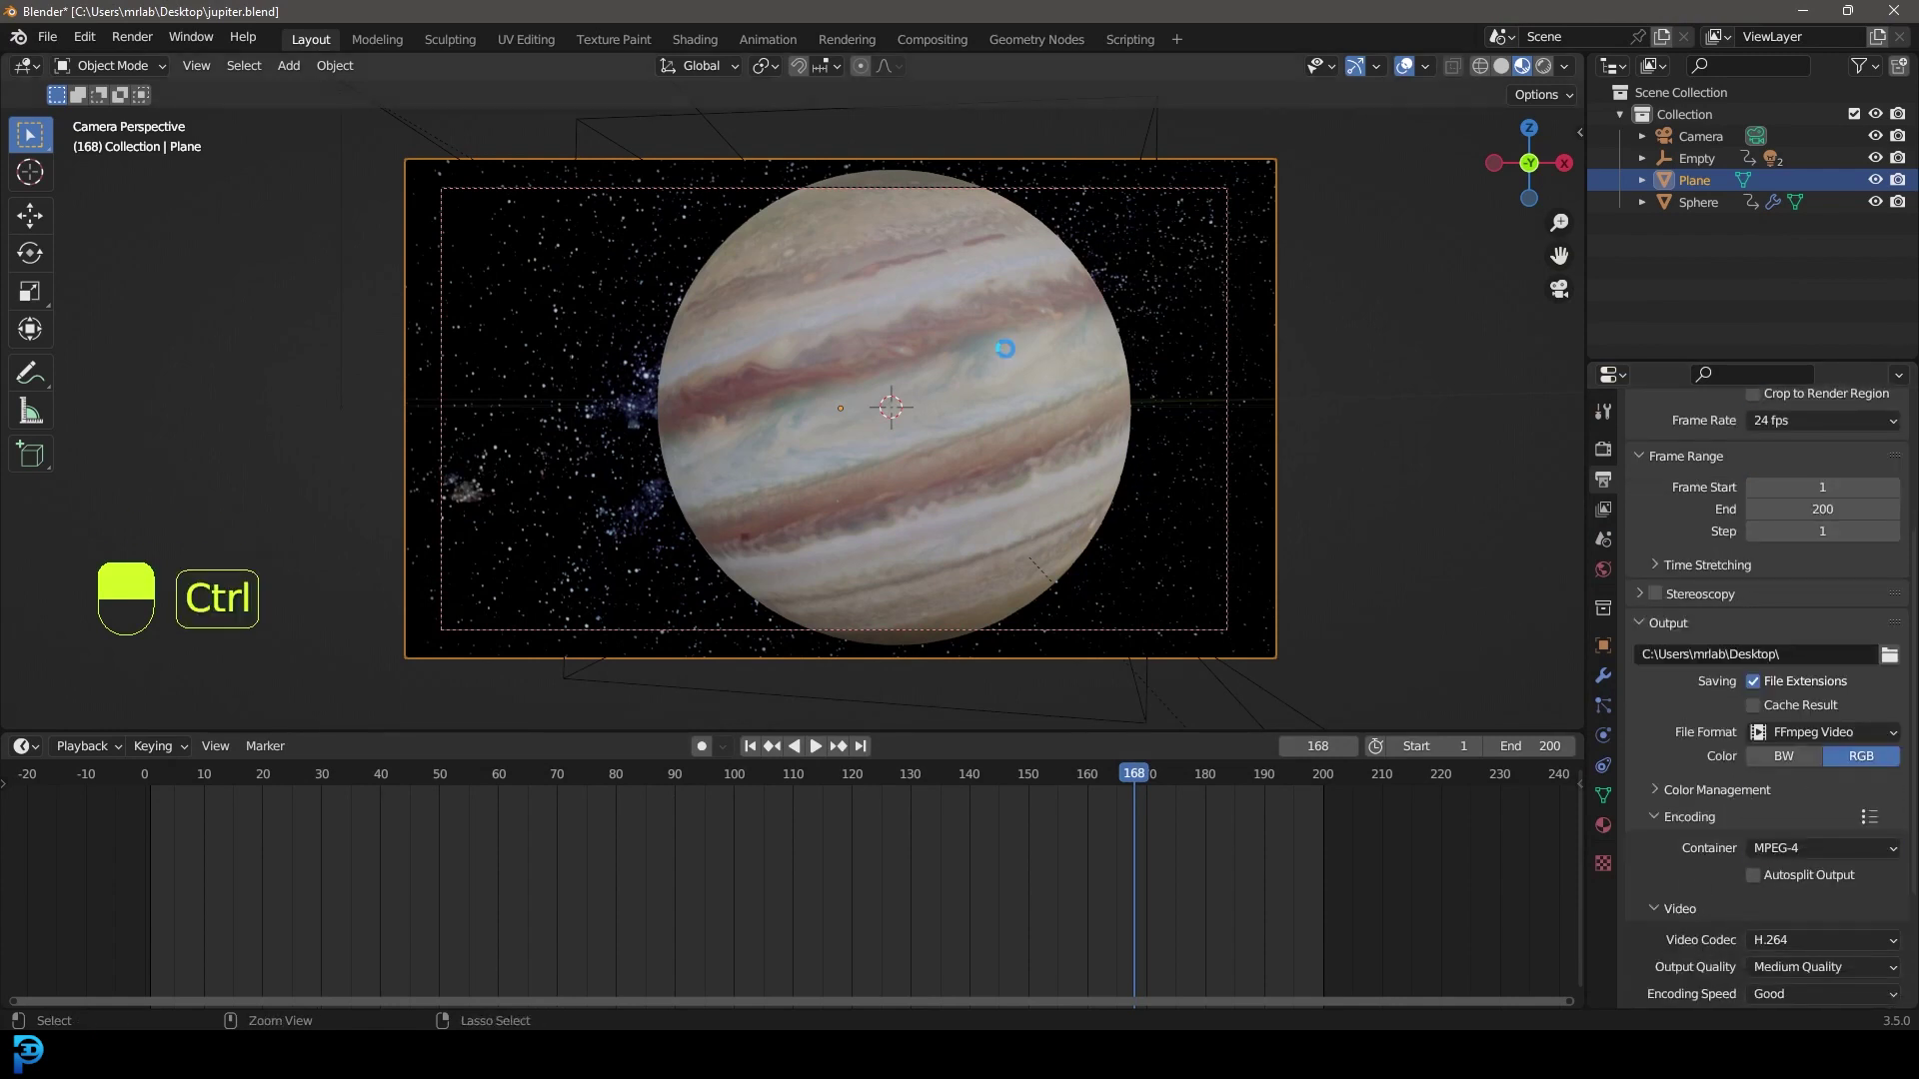
{"action": "key", "text": "ctrl+s"}
{"action": "key", "text": "ctrl+s"}
- Open the Render menu
{"action": "left_click", "coordinate": [132, 37]}
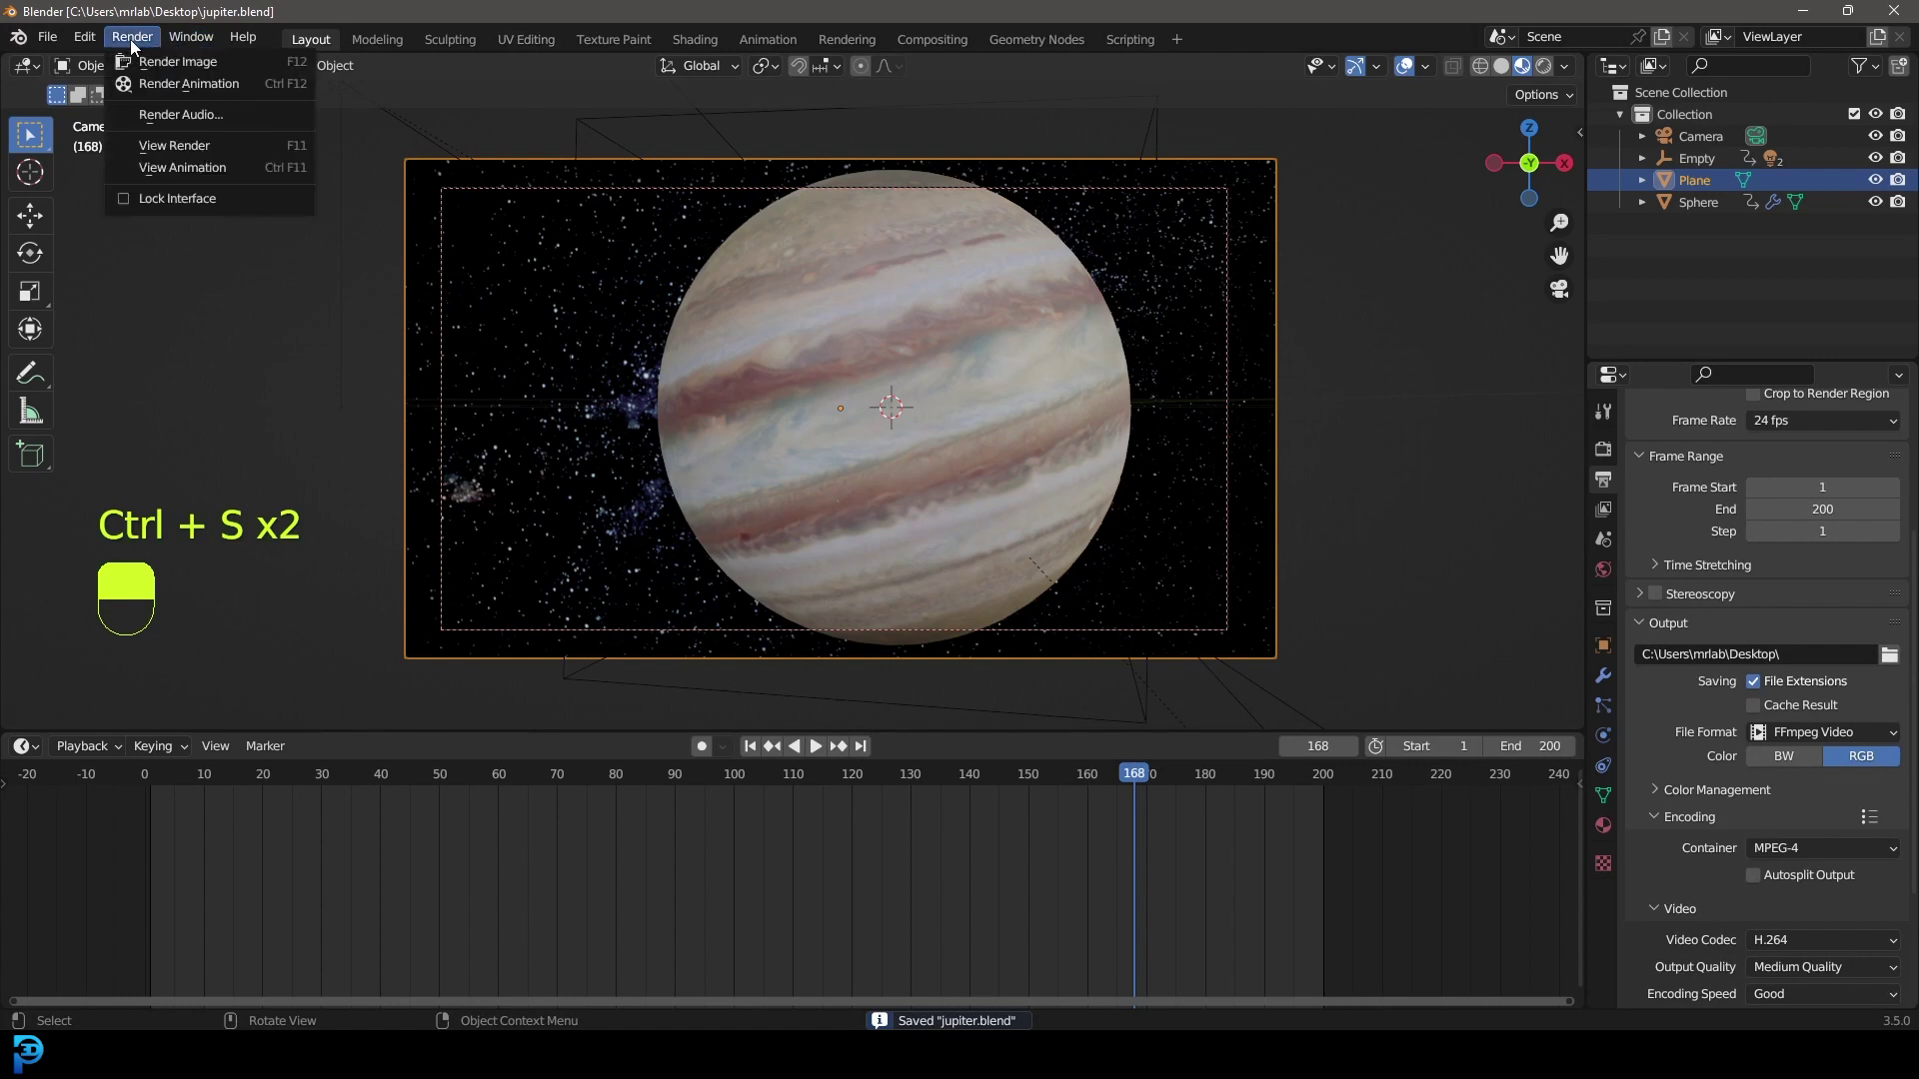